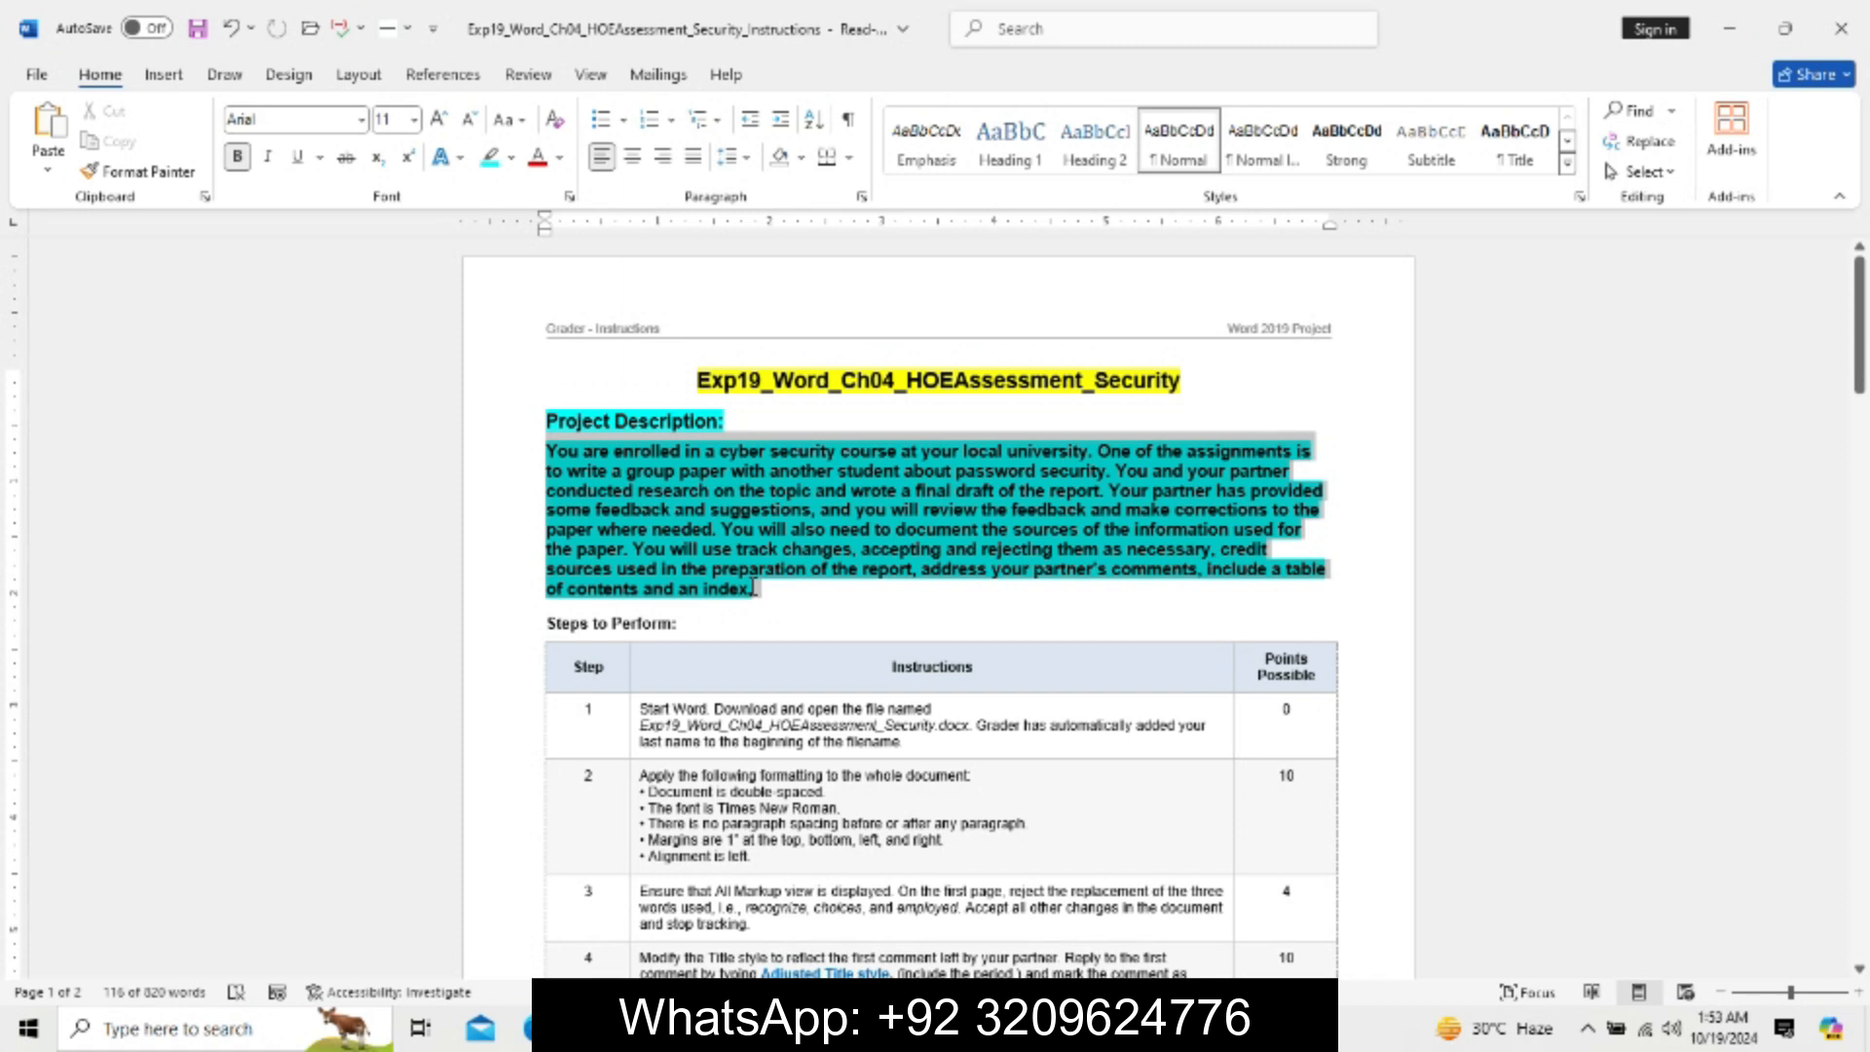
Review the project description and glance at the Password Recommendations document before returning to the instructions.
{"action": "left_click_drag", "start_coordinate": [751, 587], "coordinate": [634, 458]}
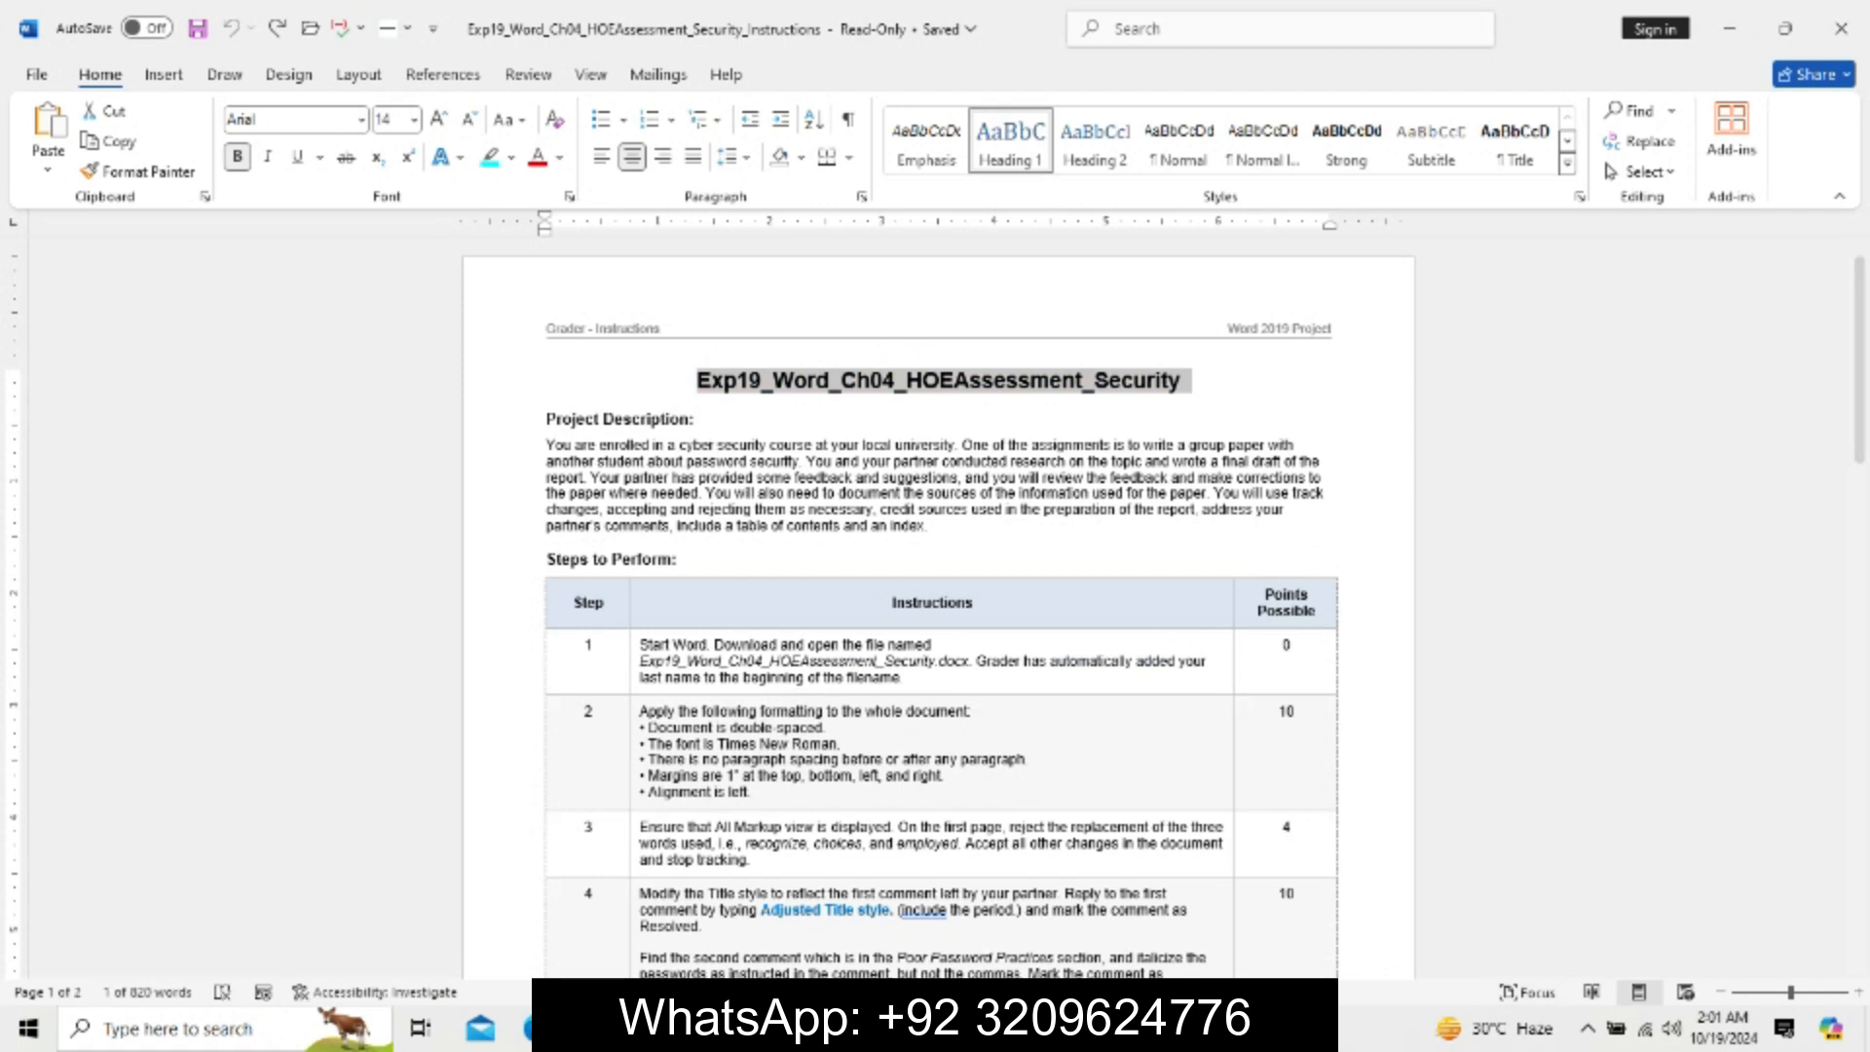
{"action": "left_click", "coordinate": [882, 1028]}
{"action": "left_click", "coordinate": [1016, 964]}
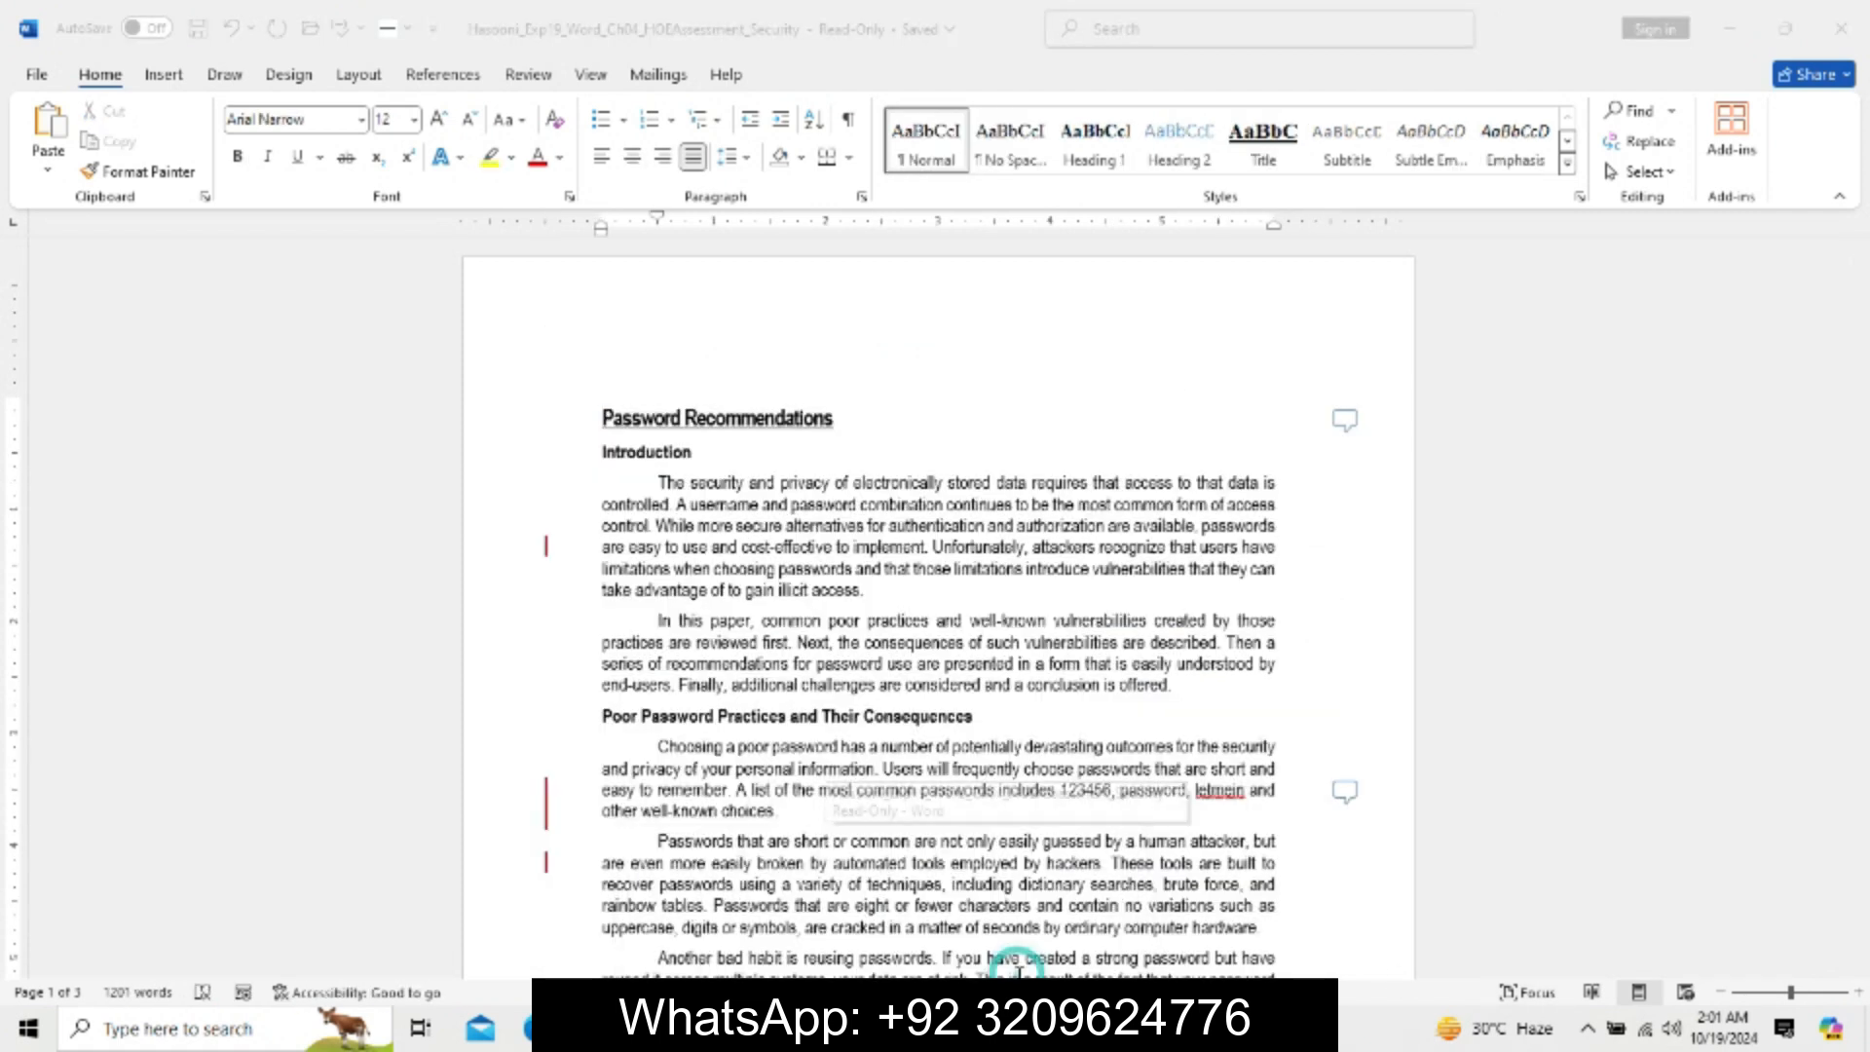
{"action": "left_click", "coordinate": [882, 1029]}
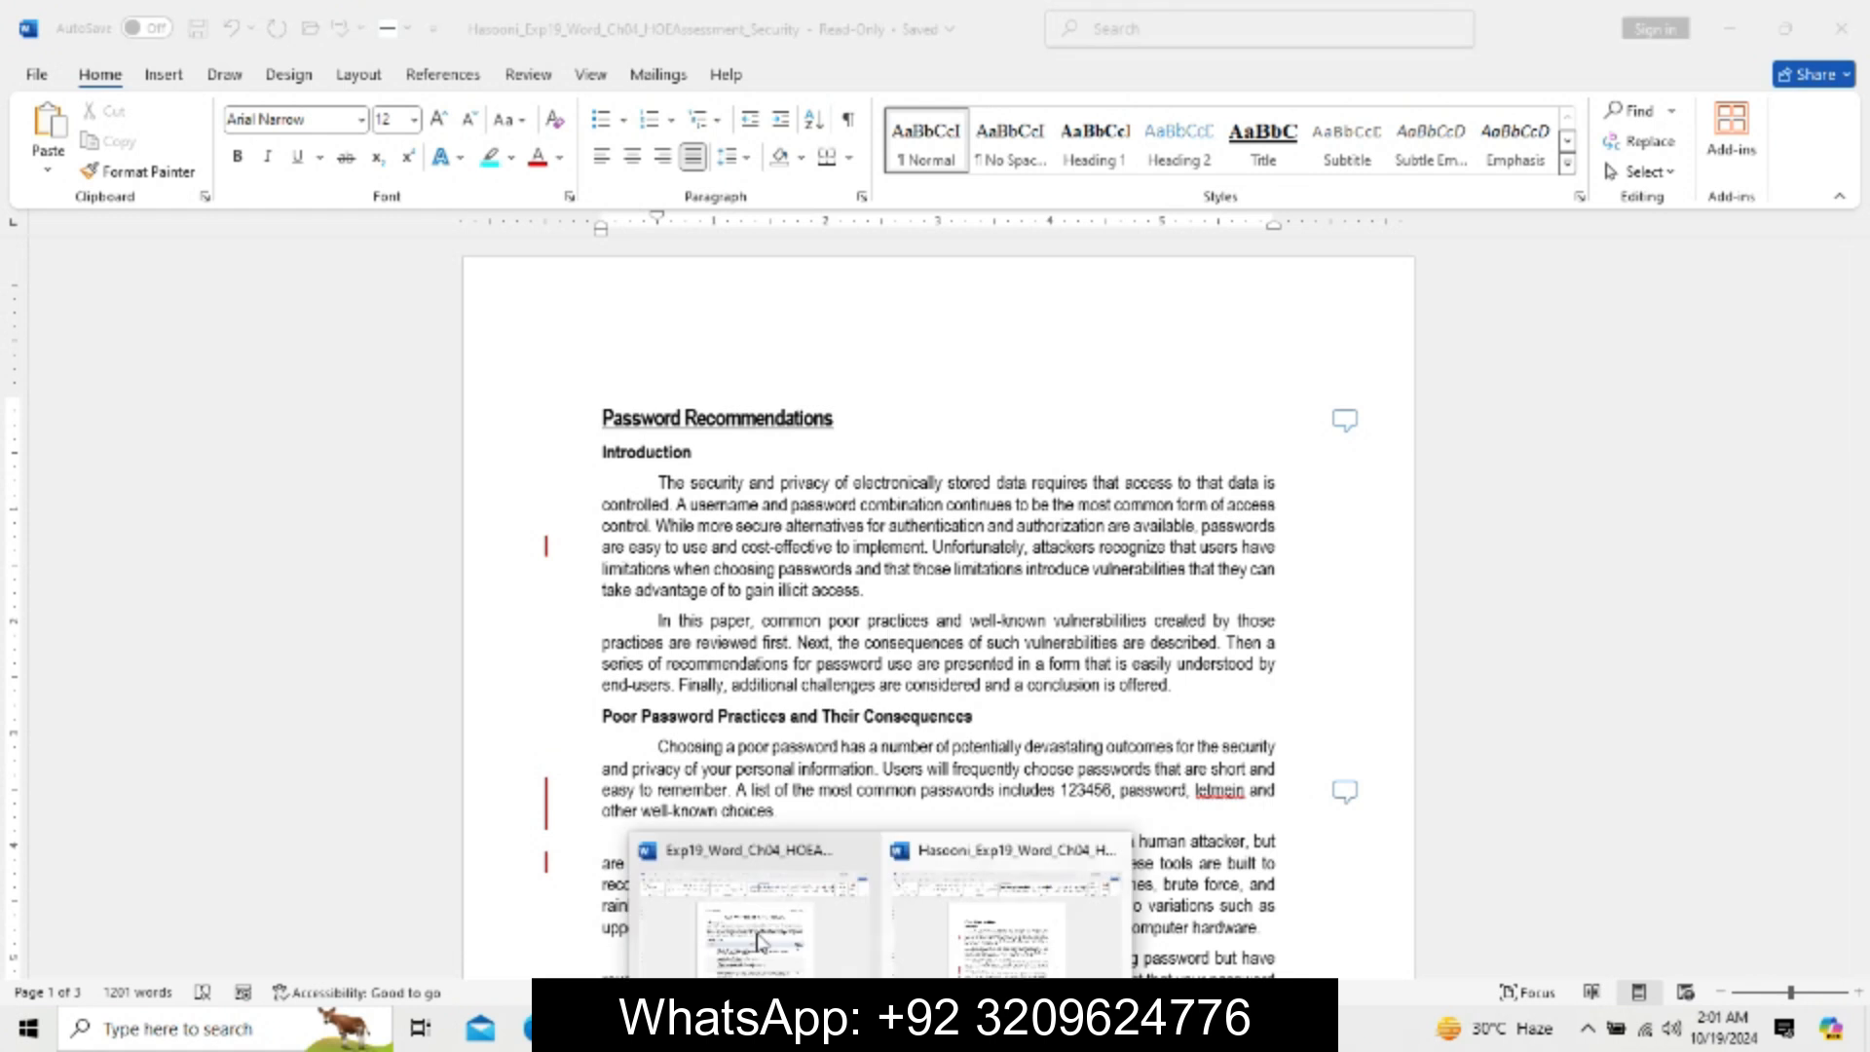
{"action": "left_click", "coordinate": [758, 926]}
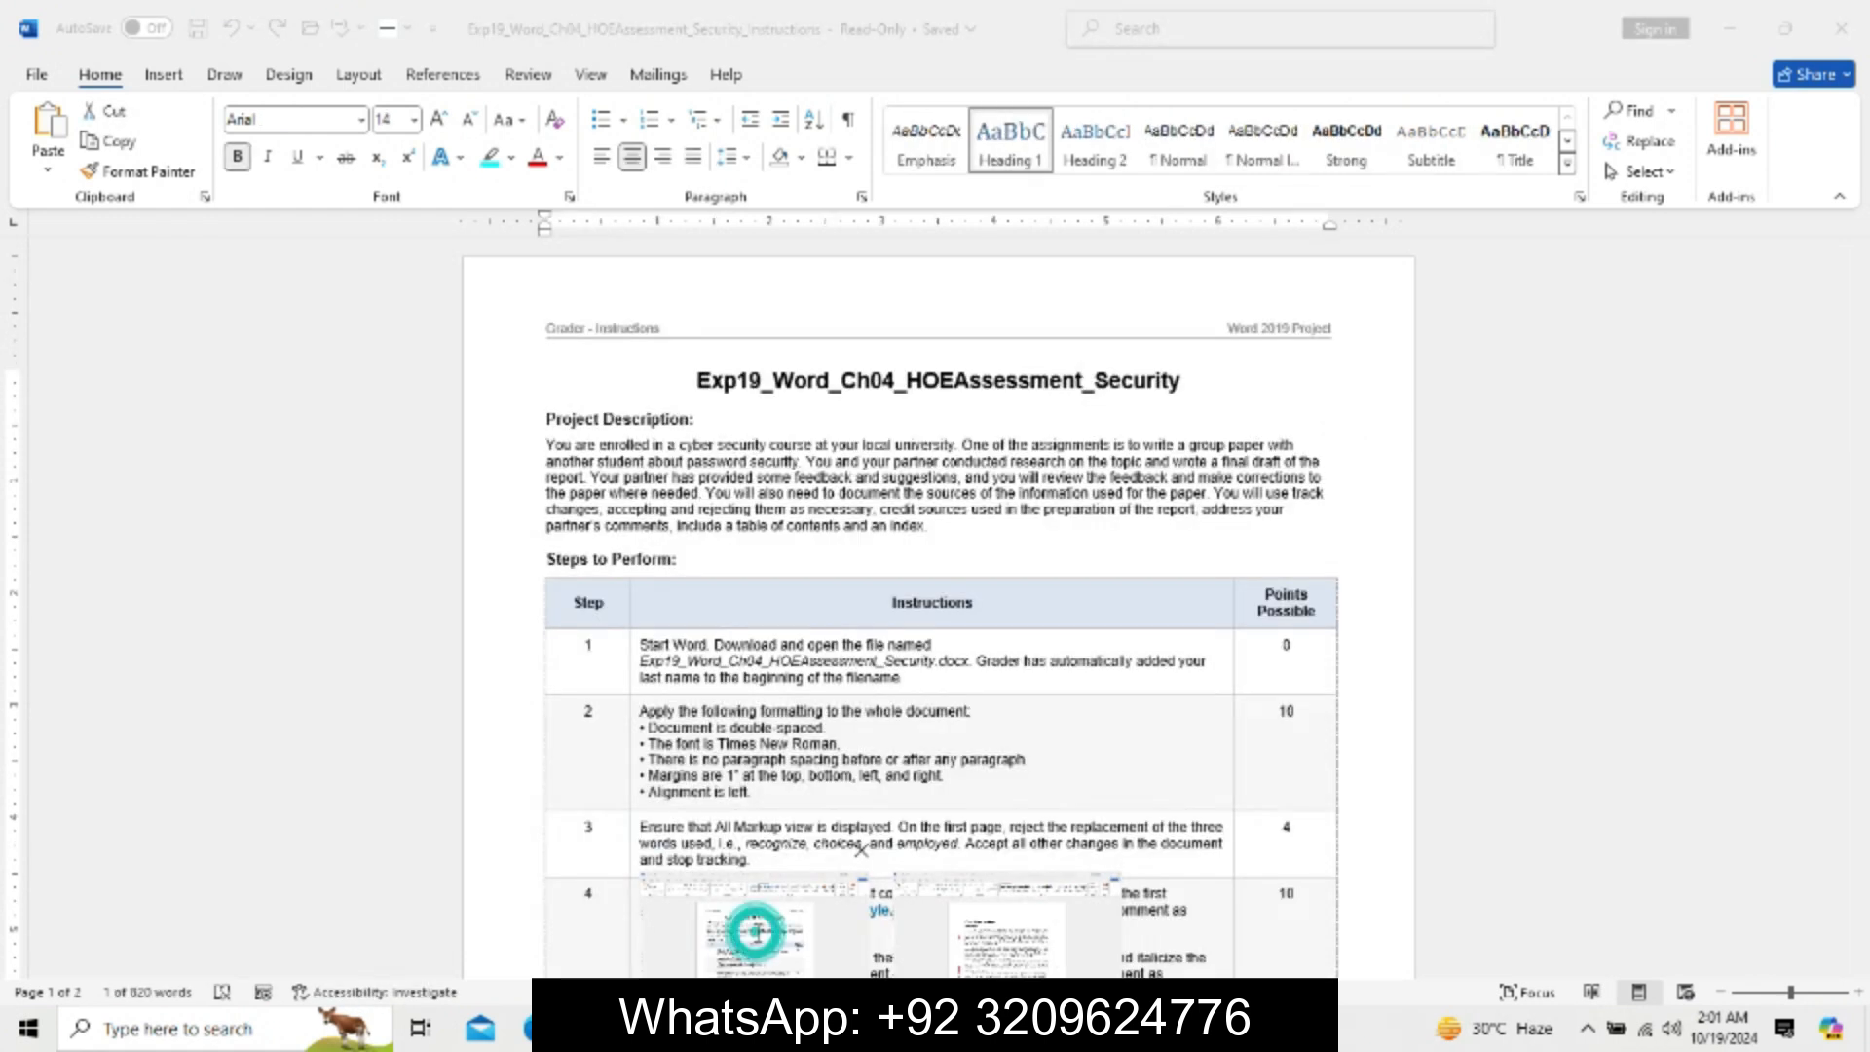
Highlight the step 1 instruction in turquoise and emphasize its file name with 12 pt bold text and yellow highlighting.
{"action": "left_click", "coordinate": [633, 660]}
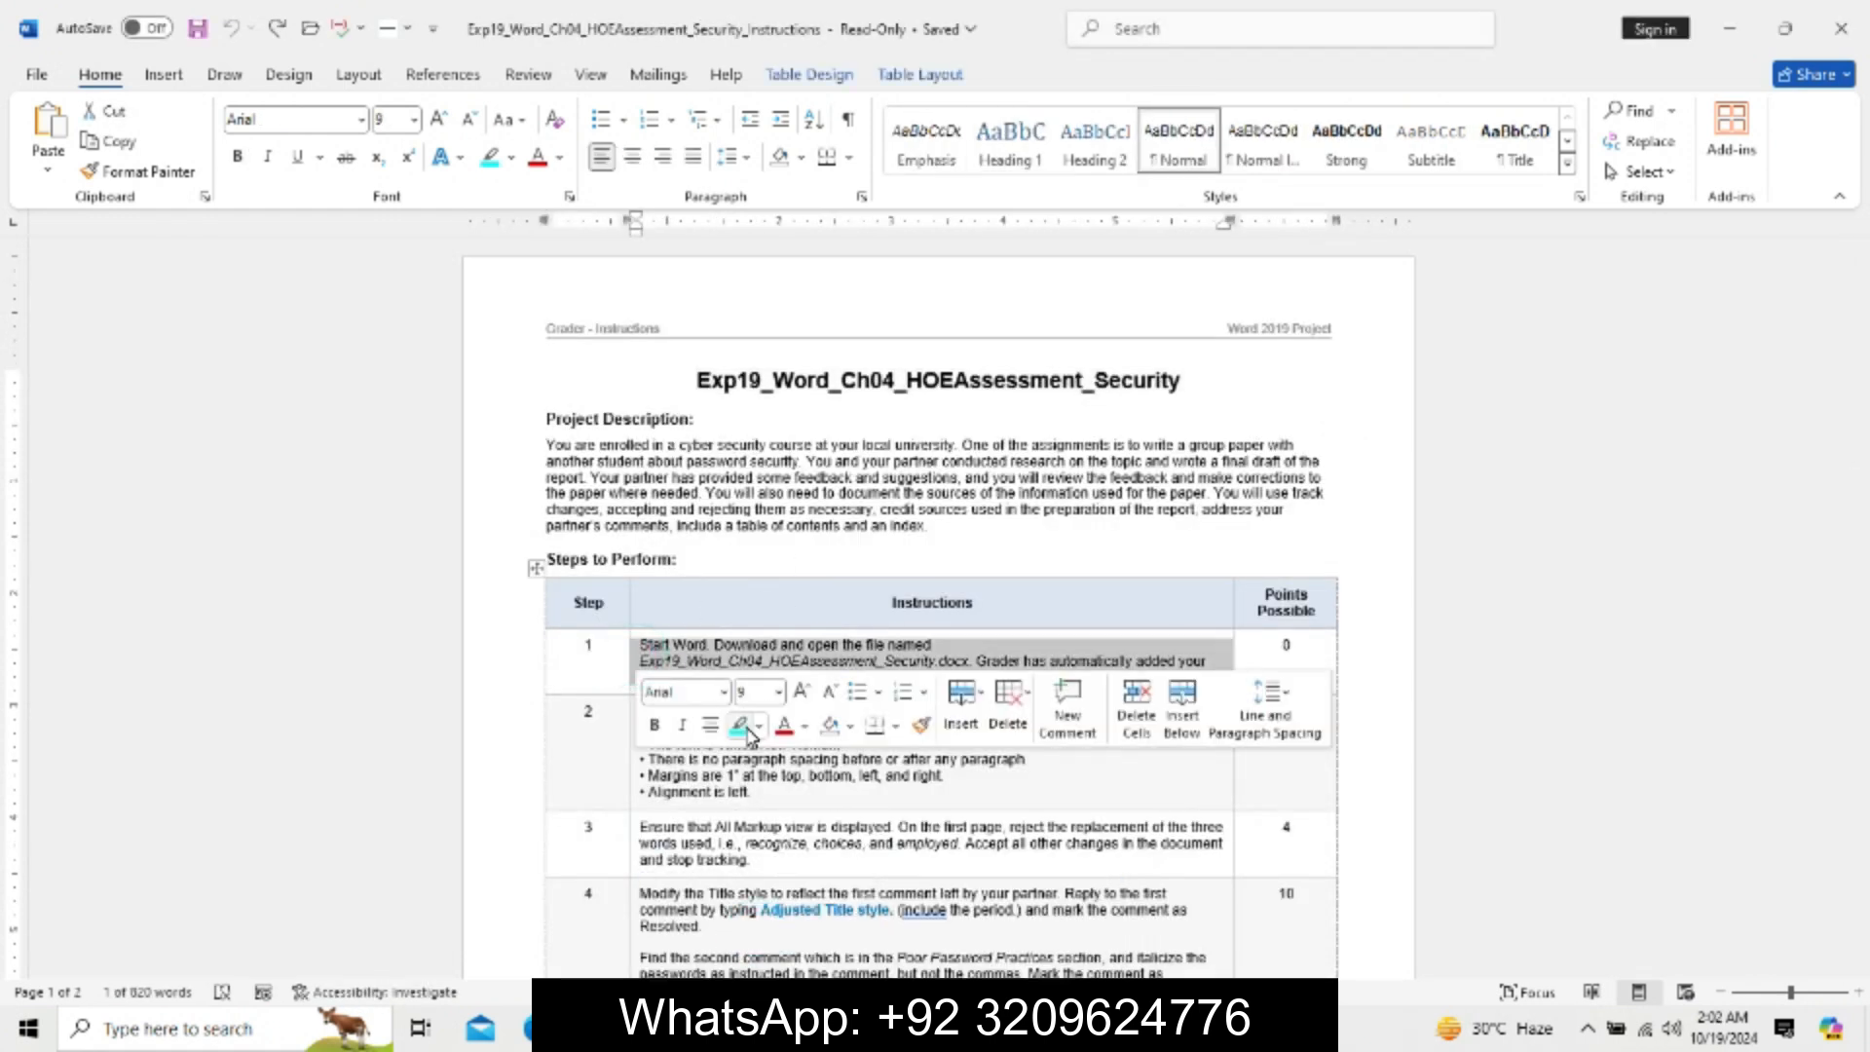
{"action": "left_click_drag", "start_coordinate": [642, 660], "coordinate": [973, 662]}
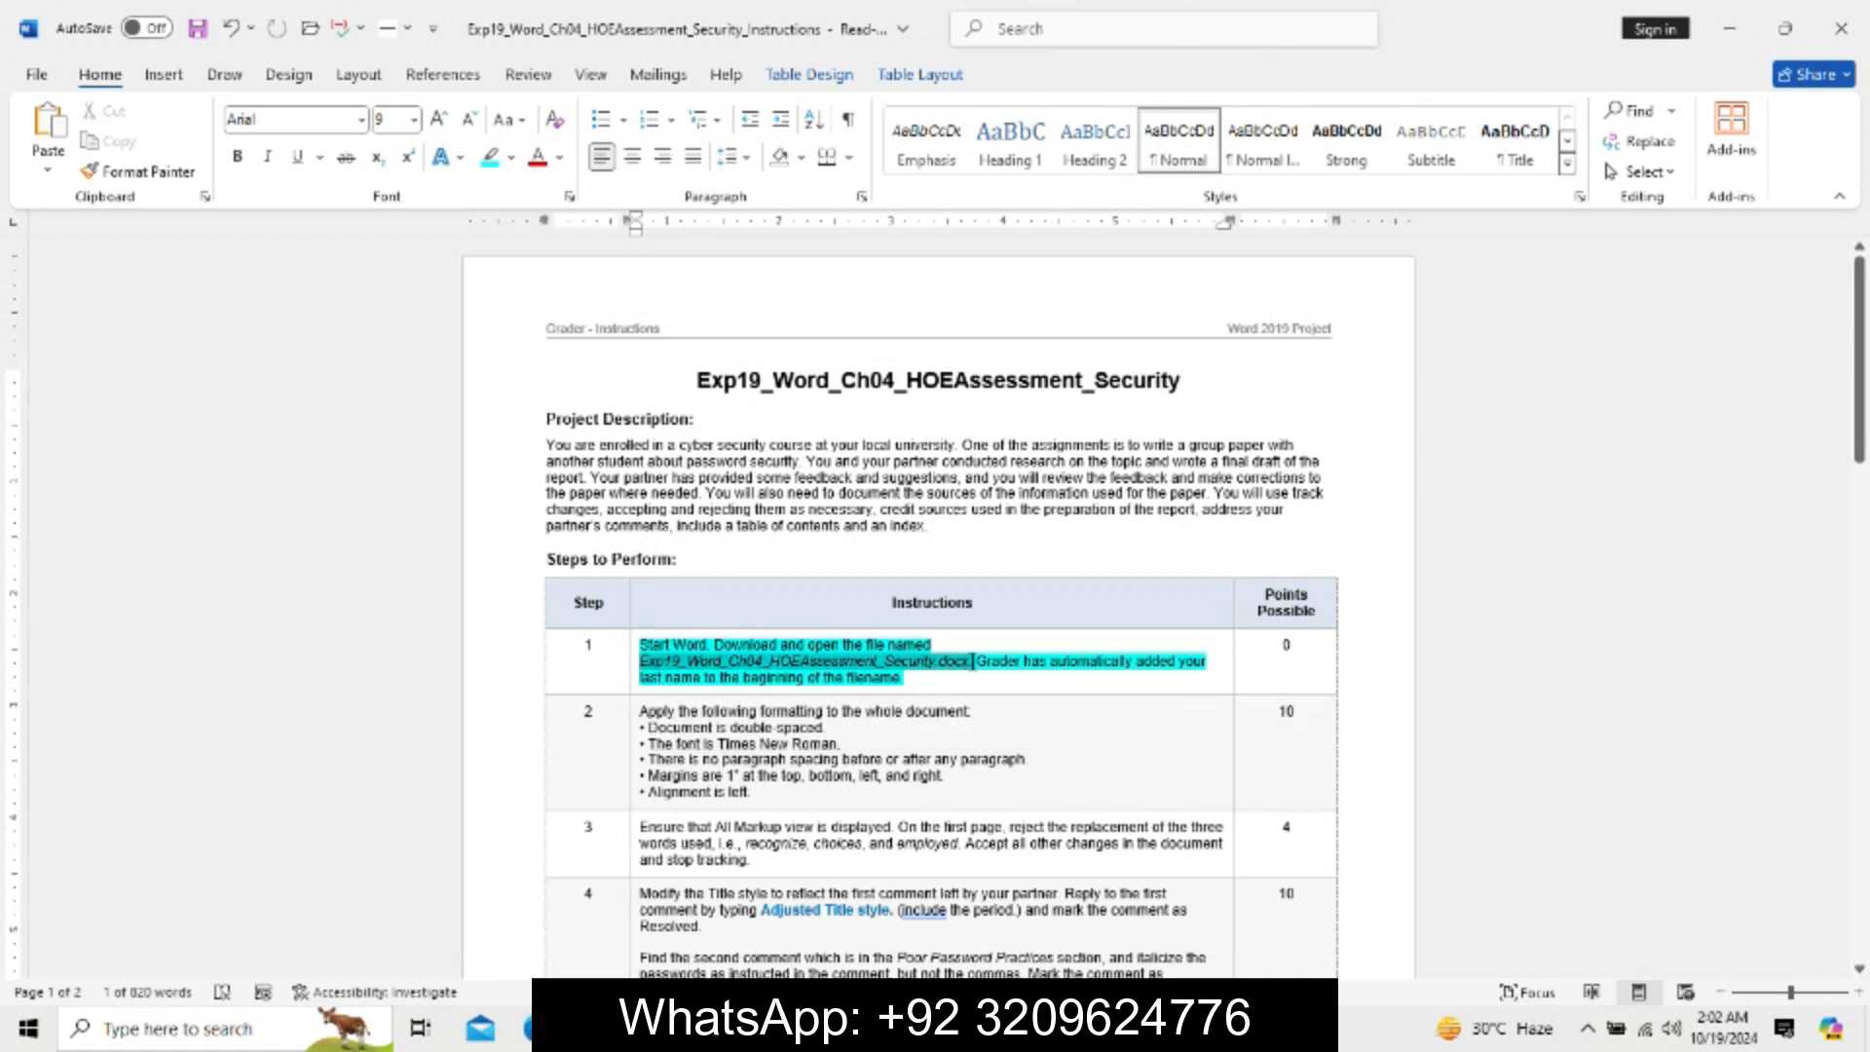
{"action": "left_click", "coordinate": [1142, 666]}
{"action": "left_click", "coordinate": [1142, 667]}
{"action": "left_click", "coordinate": [1142, 666]}
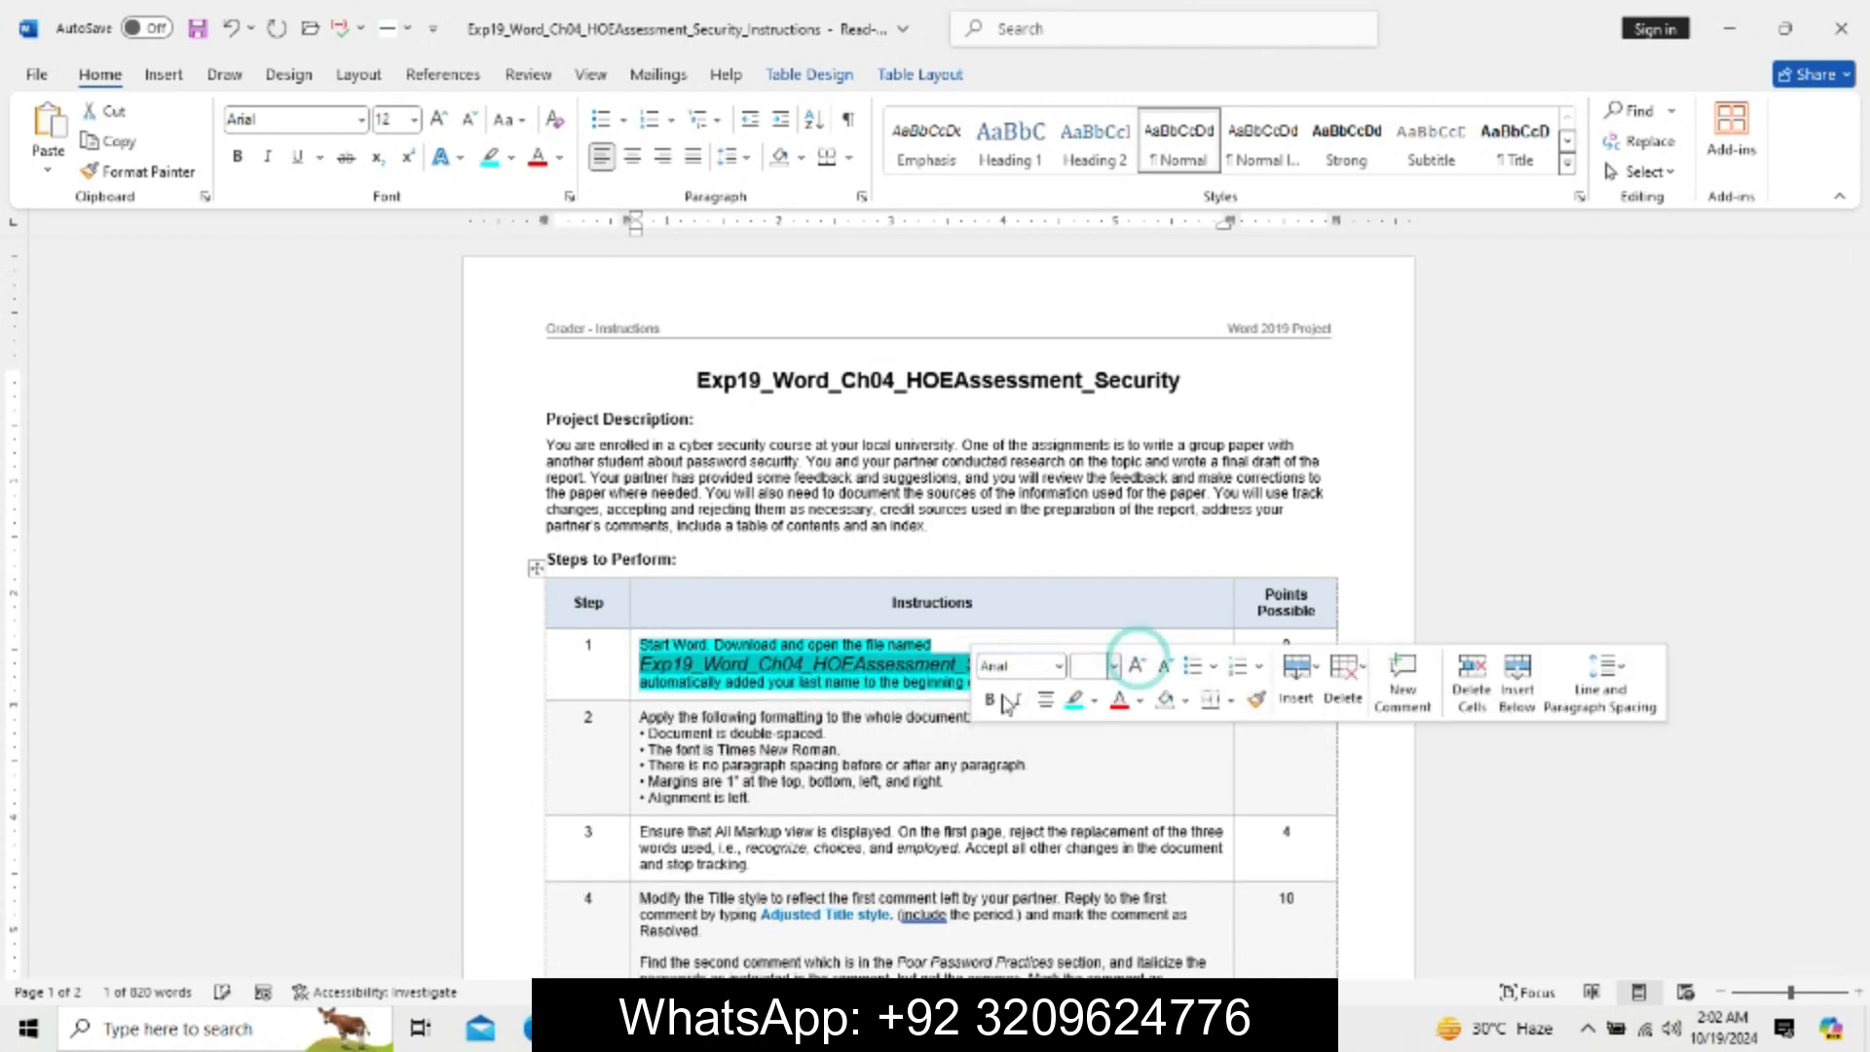
{"action": "left_click", "coordinate": [989, 700]}
{"action": "left_click", "coordinate": [1094, 701]}
{"action": "left_click", "coordinate": [1074, 733]}
{"action": "left_click_drag", "start_coordinate": [640, 644], "coordinate": [1076, 682]}
{"action": "left_click", "coordinate": [1076, 680]}
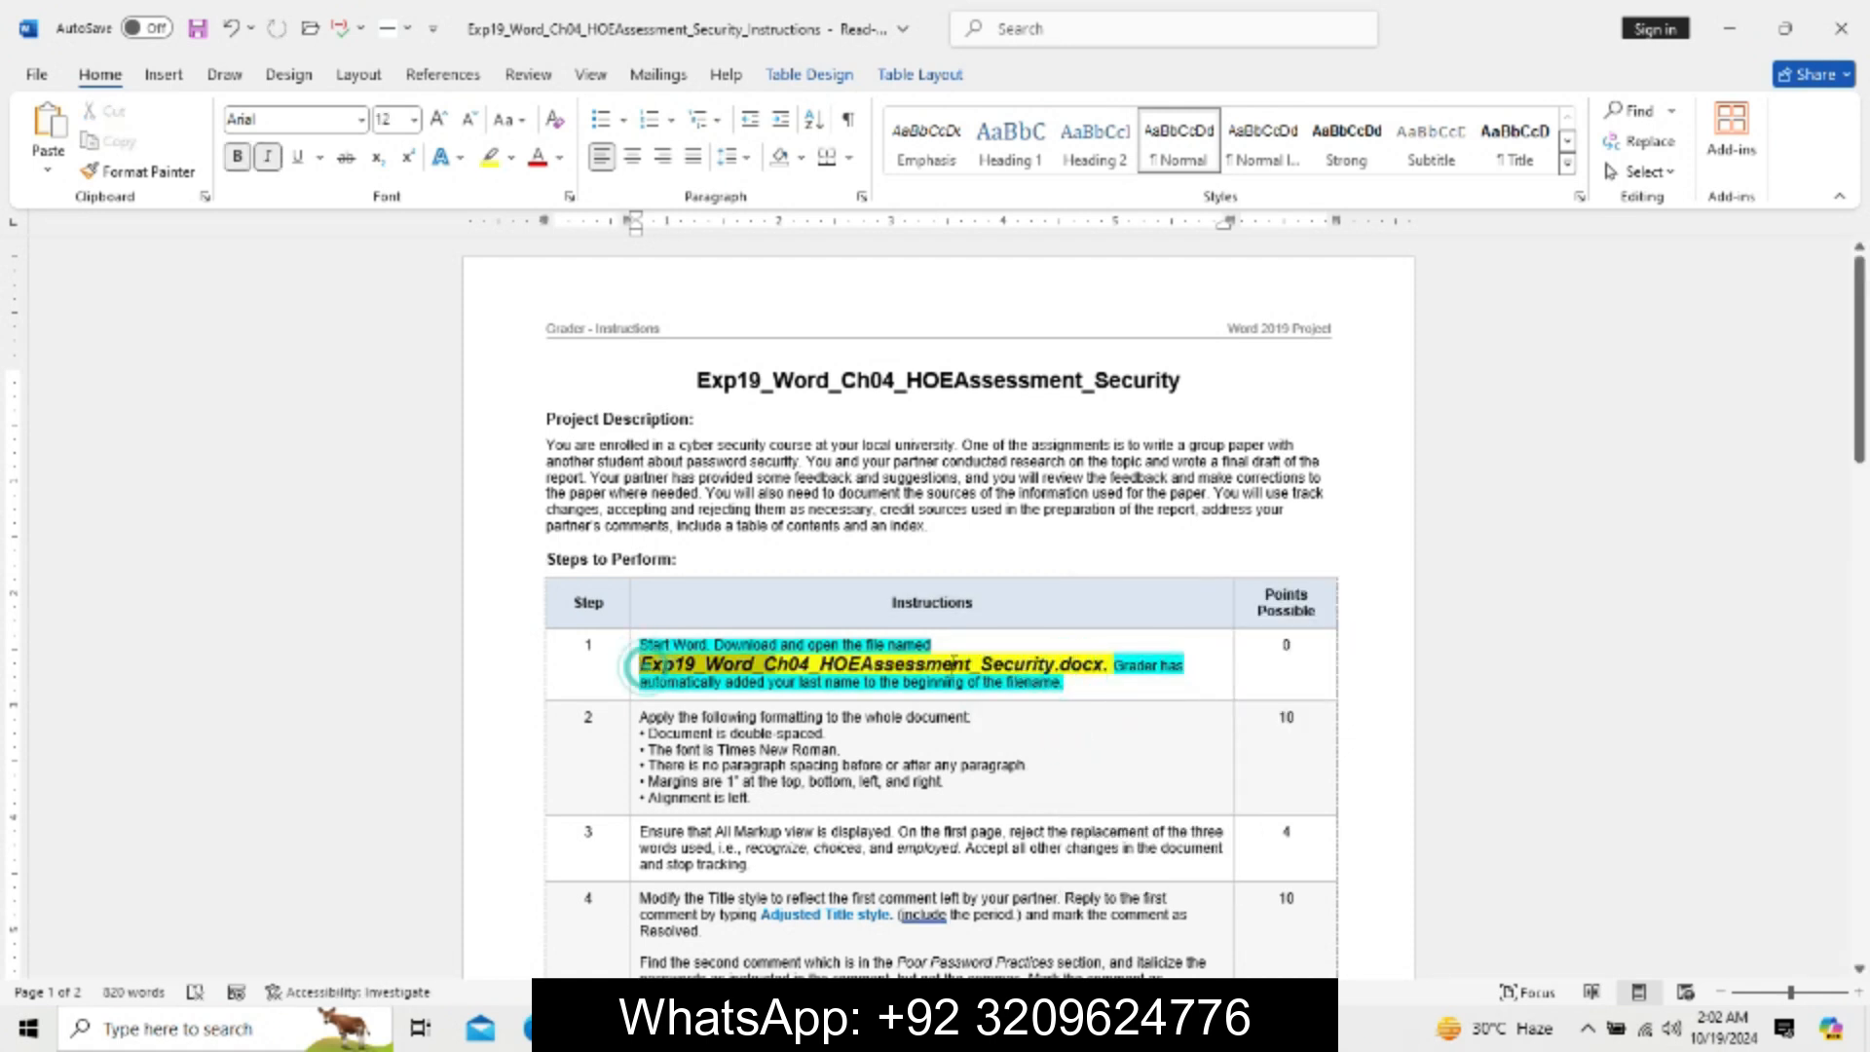
{"action": "mouse_move", "coordinate": [1089, 666]}
{"action": "left_mouse_down"}
{"action": "mouse_move", "coordinate": [1166, 670]}
{"action": "mouse_move", "coordinate": [1117, 674]}
{"action": "left_mouse_up"}
Switch to the Password Recommendations document and look over its contents.
{"action": "left_click_drag", "start_coordinate": [1868, 414], "coordinate": [1867, 453]}
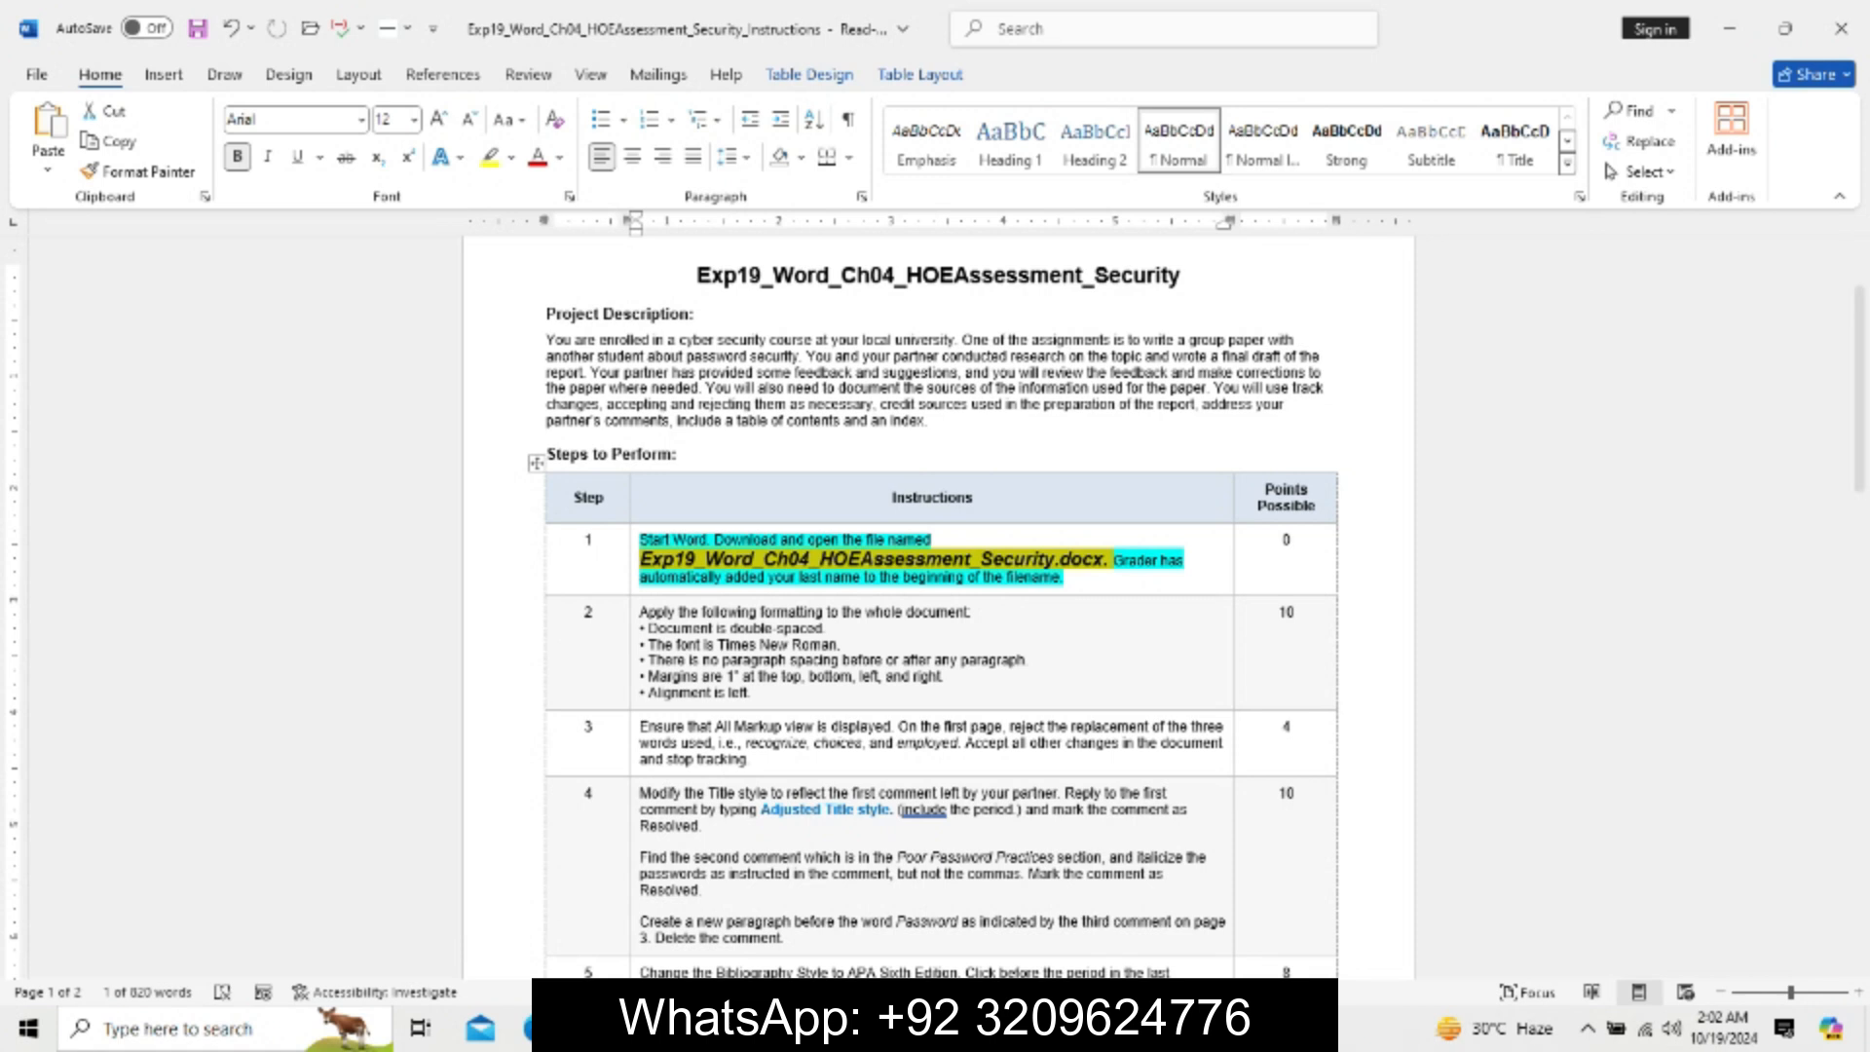
{"action": "left_click", "coordinate": [1014, 935]}
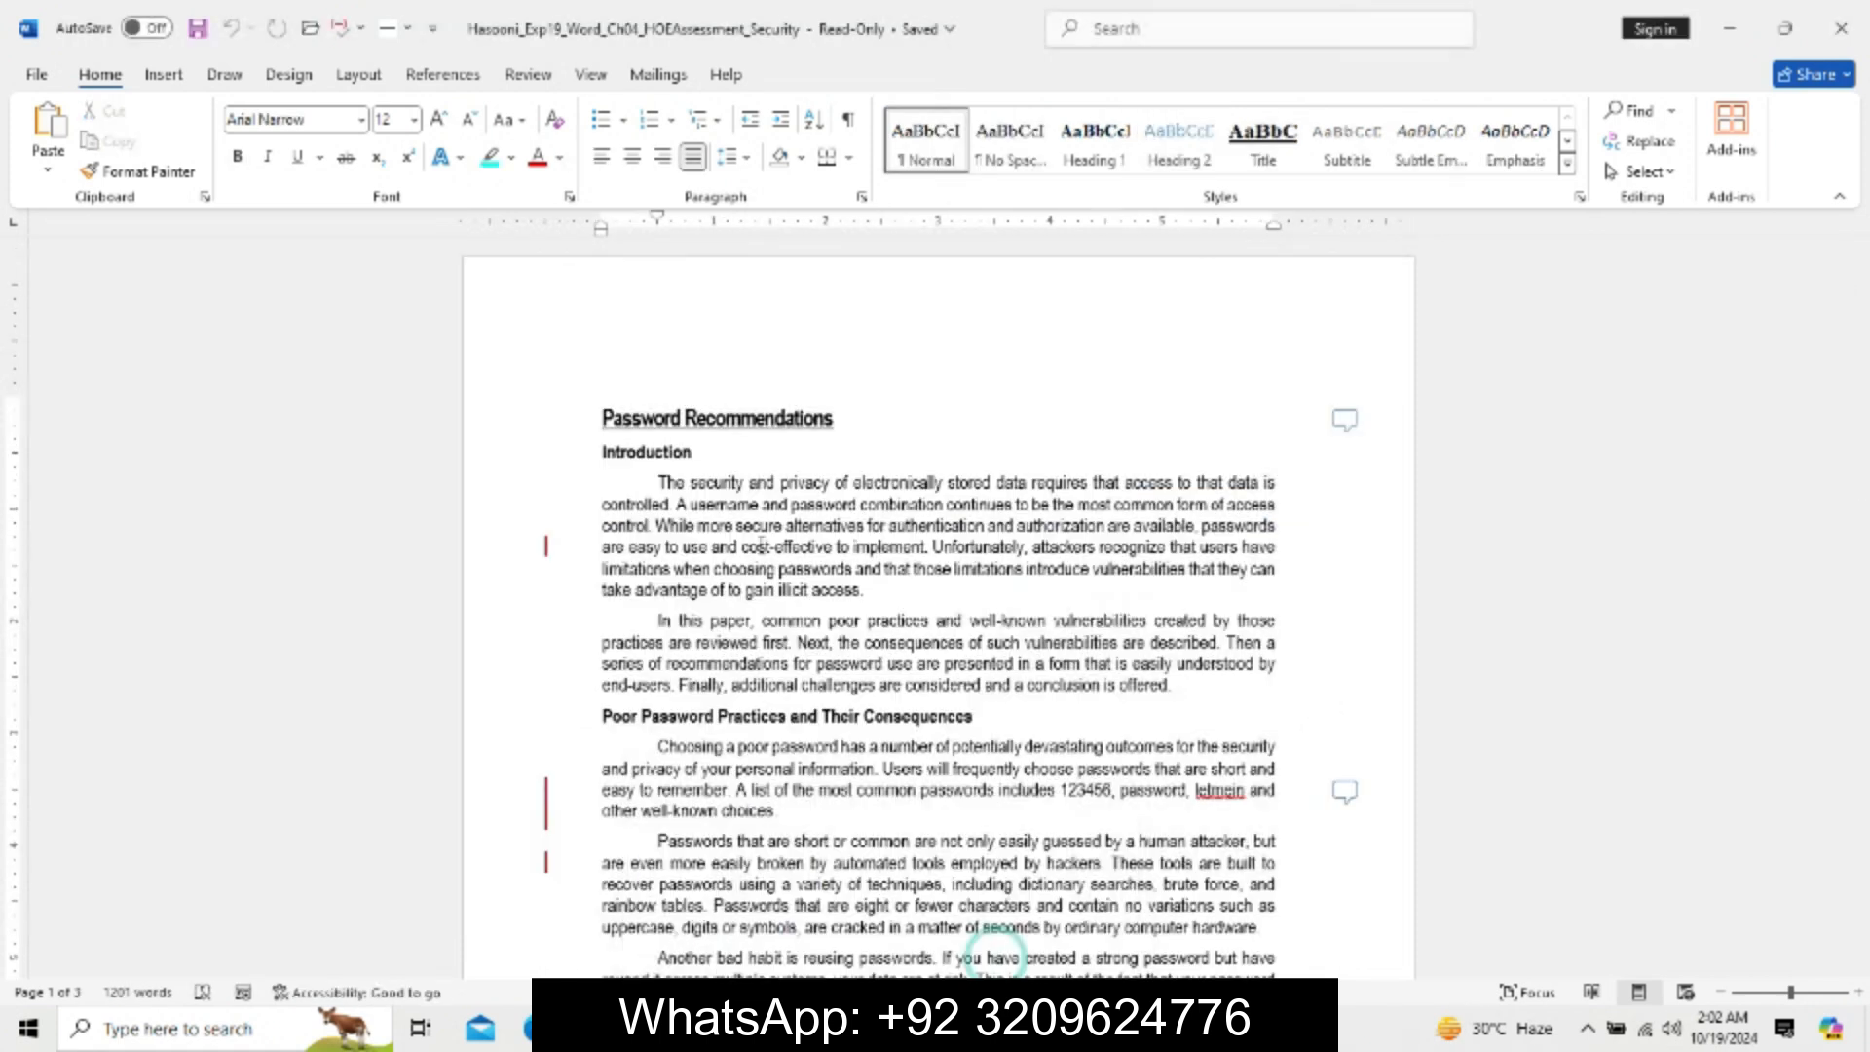
{"action": "left_click_drag", "start_coordinate": [1856, 370], "coordinate": [1851, 299]}
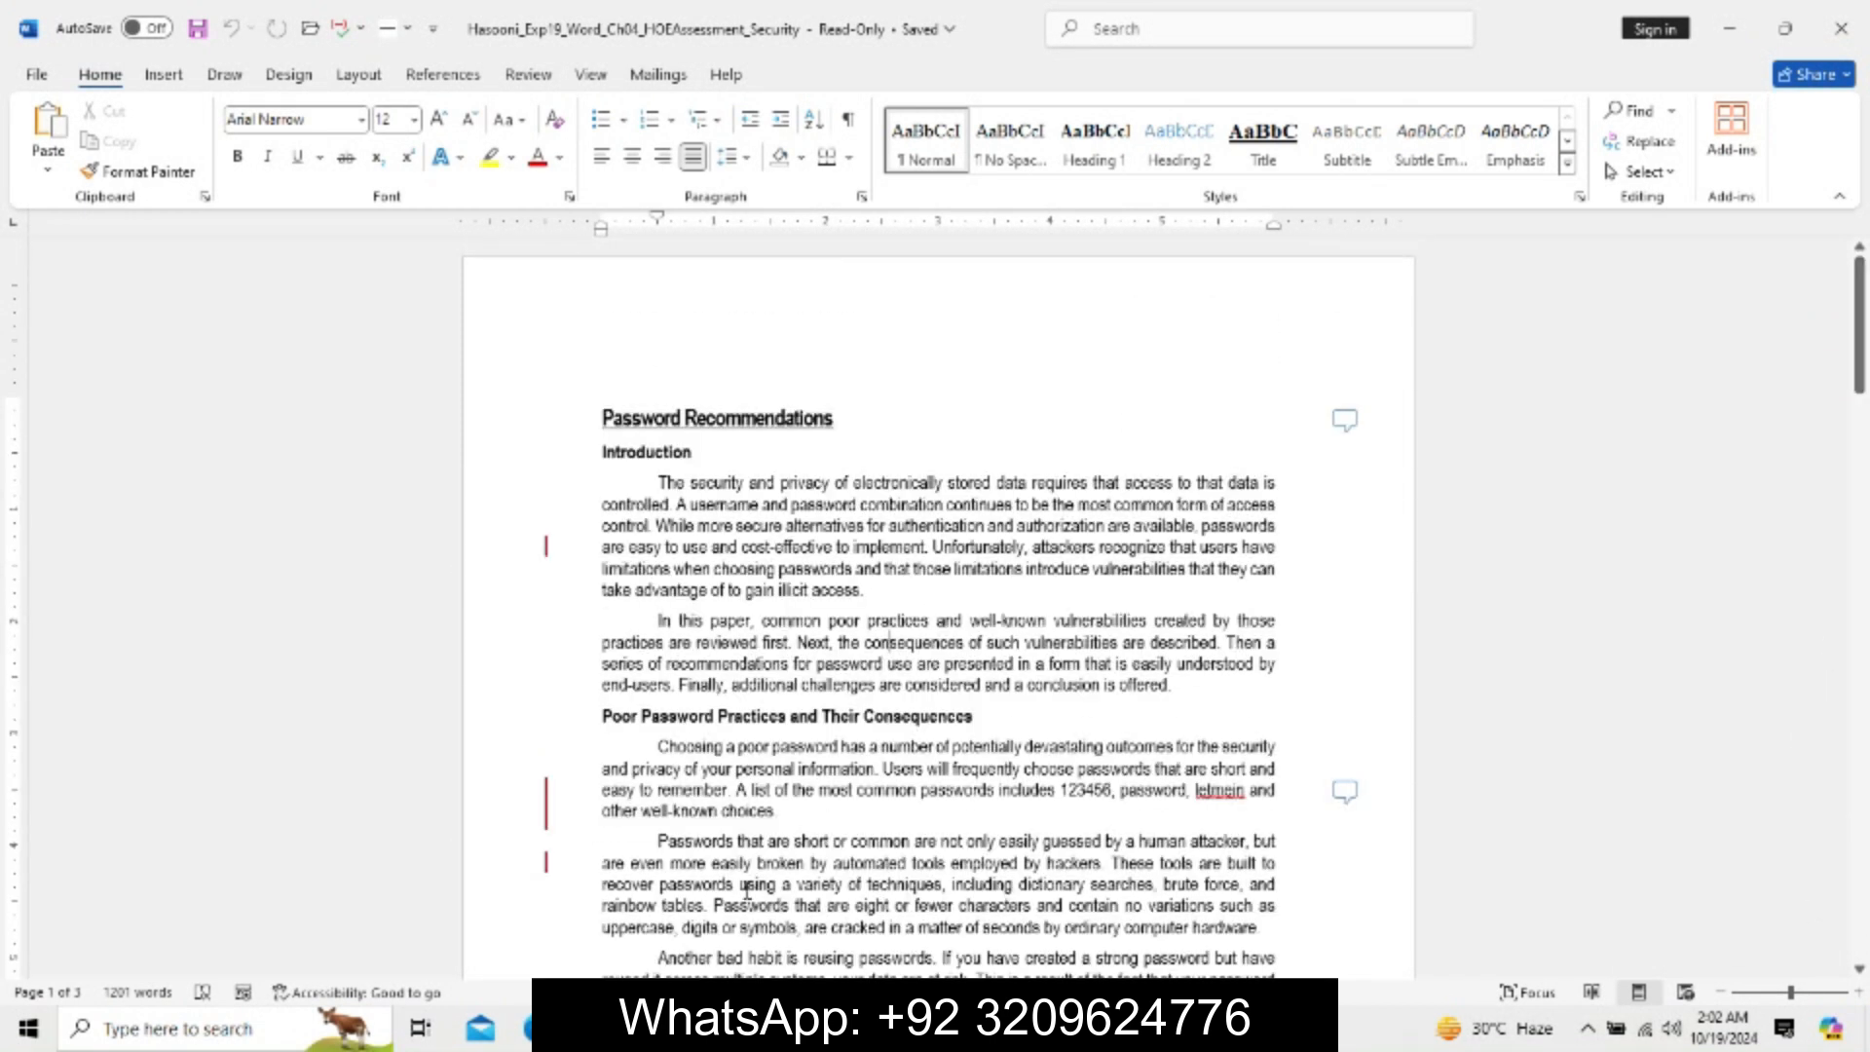
Return to the instructions document and undo all the highlighting and font changes in step 1.
{"action": "left_click", "coordinate": [883, 1029]}
{"action": "left_click", "coordinate": [761, 918]}
{"action": "key", "text": "ctrl+z"}
{"action": "key", "text": "ctrl+z"}
{"action": "key", "text": "ctrl+z"}
{"action": "key", "text": "ctrl+z"}
{"action": "key", "text": "ctrl+z"}
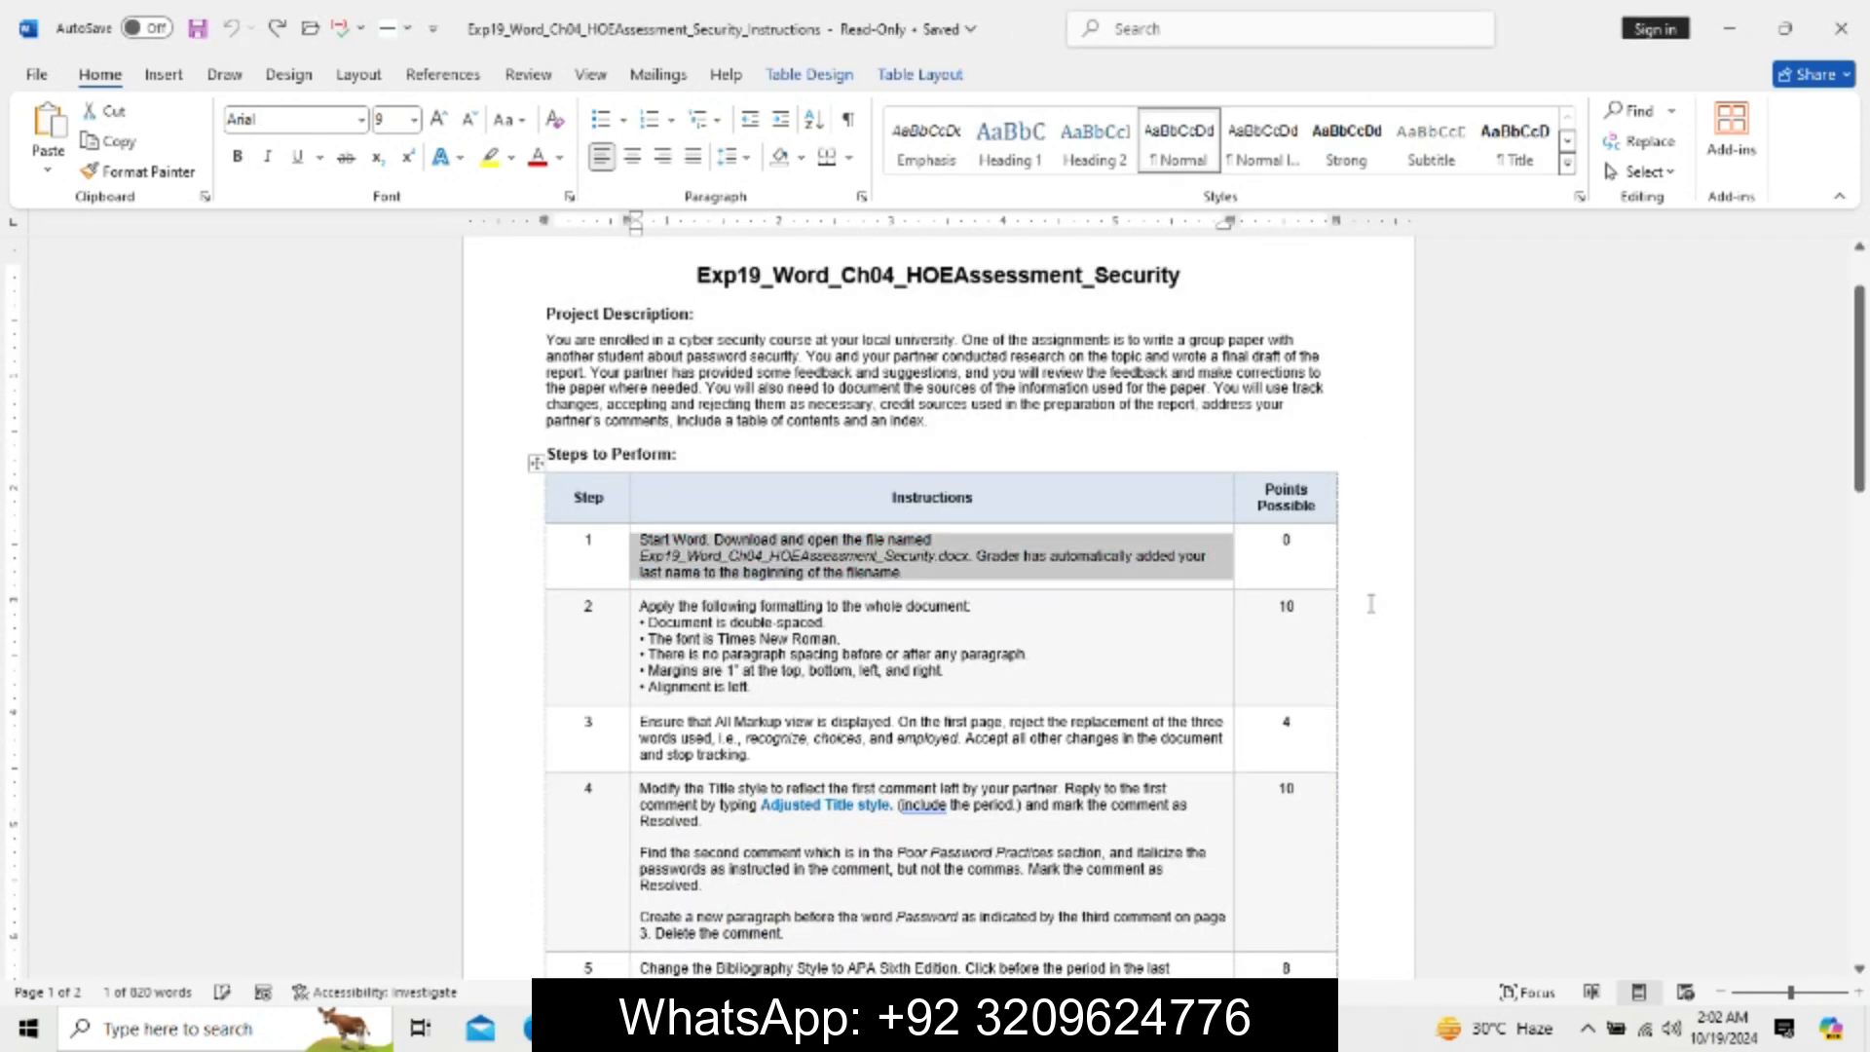
Highlight the opening sentence of step 2, "Apply the following formatting to the whole document", in yellow.
{"action": "left_click_drag", "start_coordinate": [1857, 390], "coordinate": [1858, 448]}
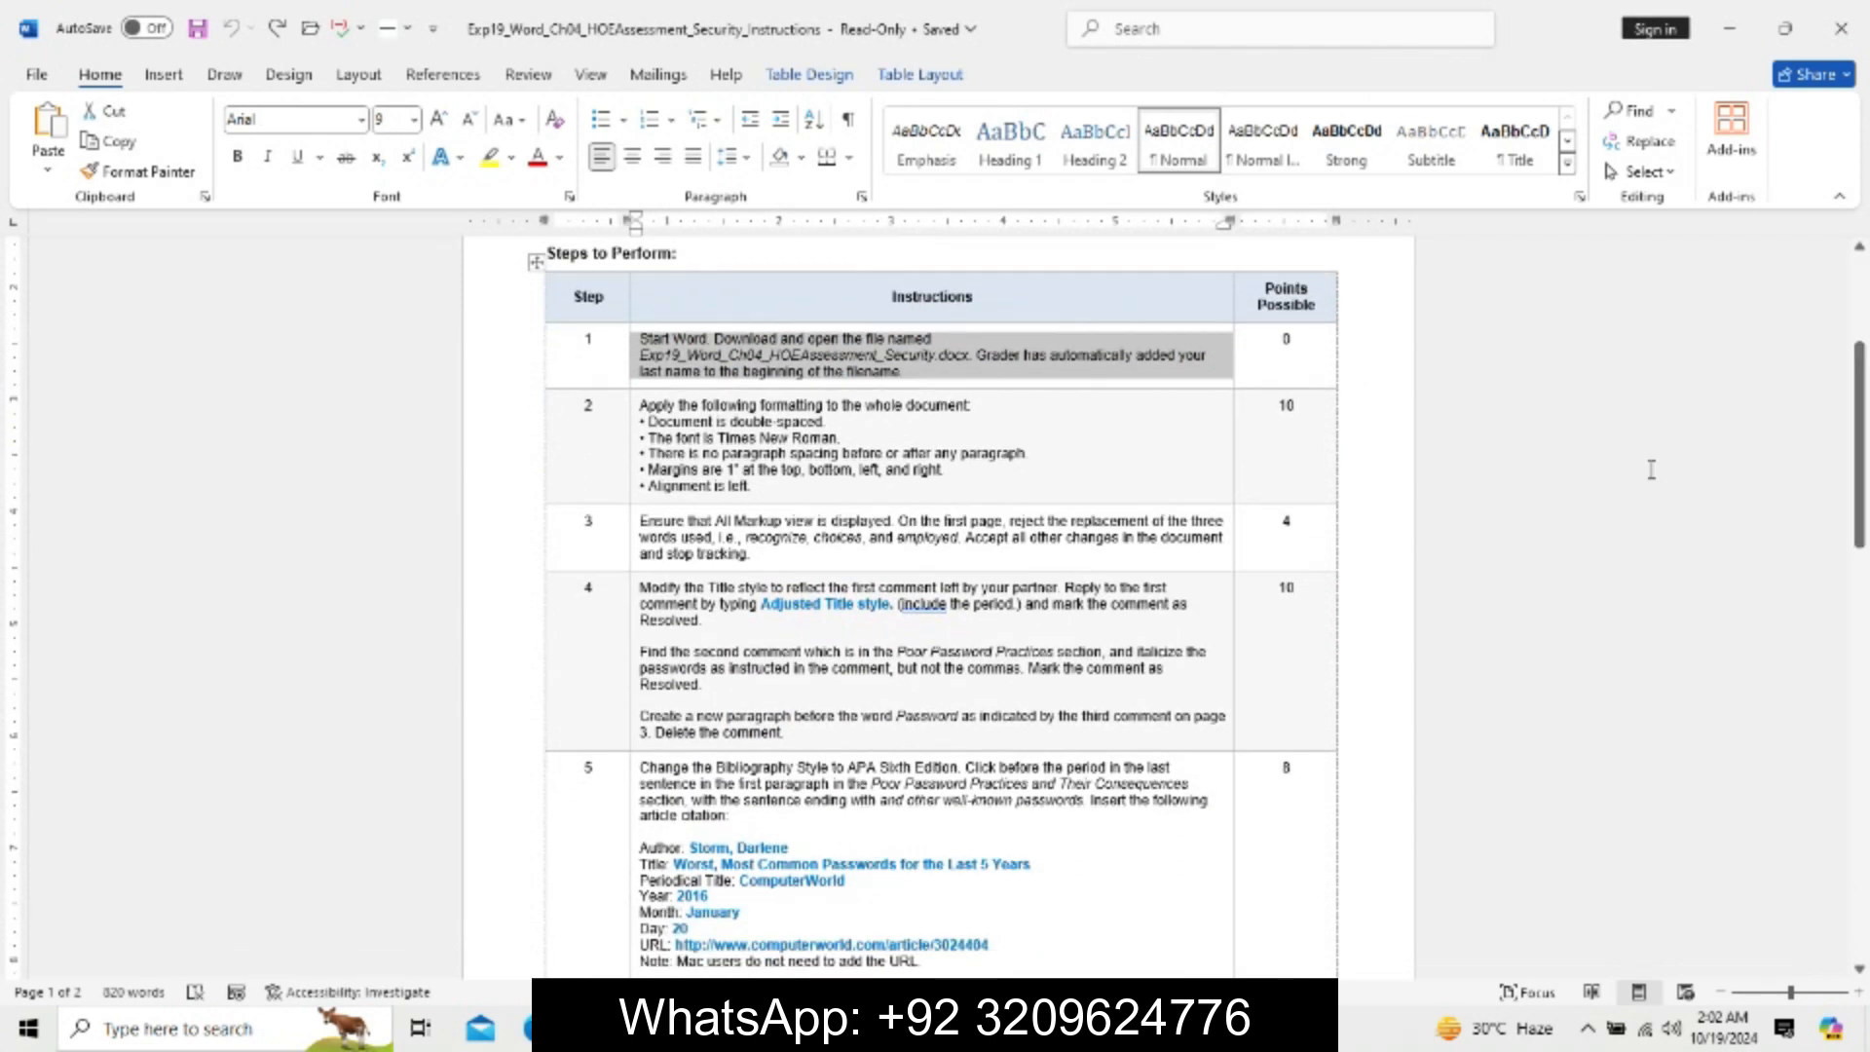
{"action": "left_click_drag", "start_coordinate": [652, 402], "coordinate": [986, 406]}
{"action": "left_click", "coordinate": [1095, 357]}
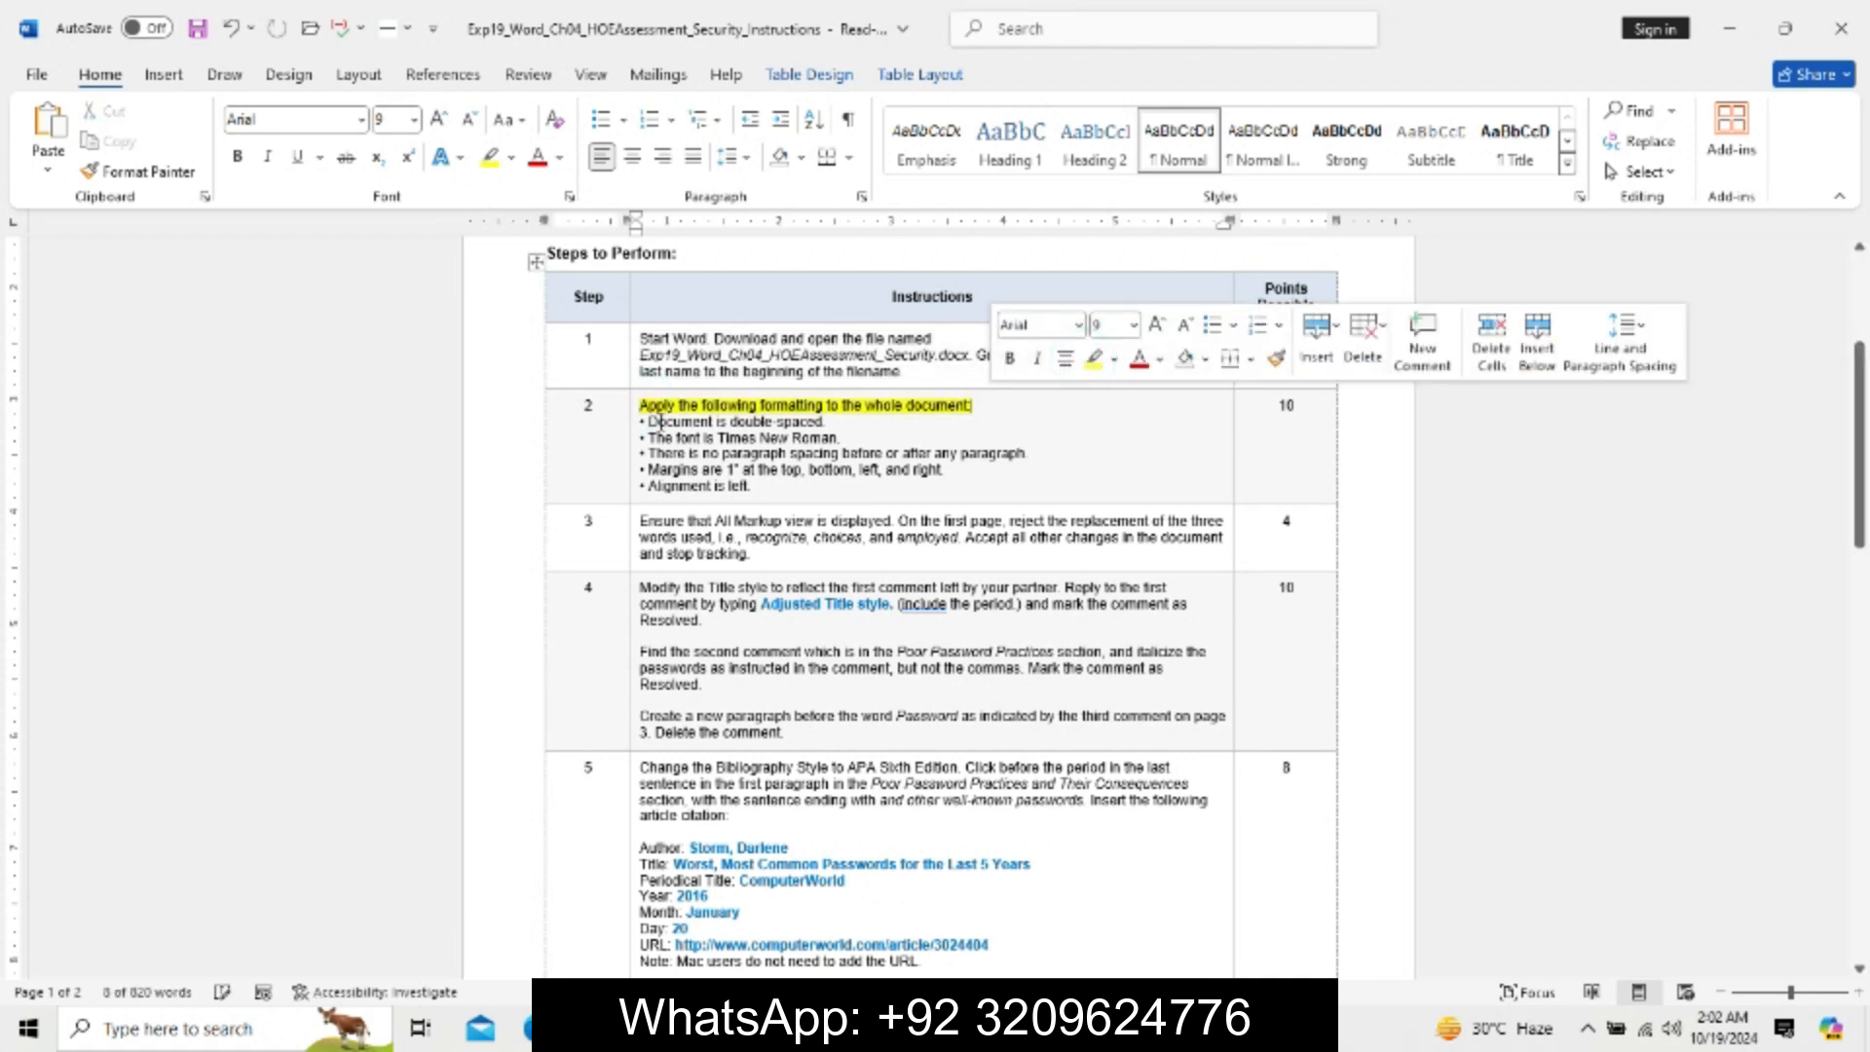
Emphasize the five formatting bullets of step 2 with 11 pt bold text and turquoise highlighting.
{"action": "left_click", "coordinate": [643, 421]}
{"action": "double_click", "coordinate": [643, 422]}
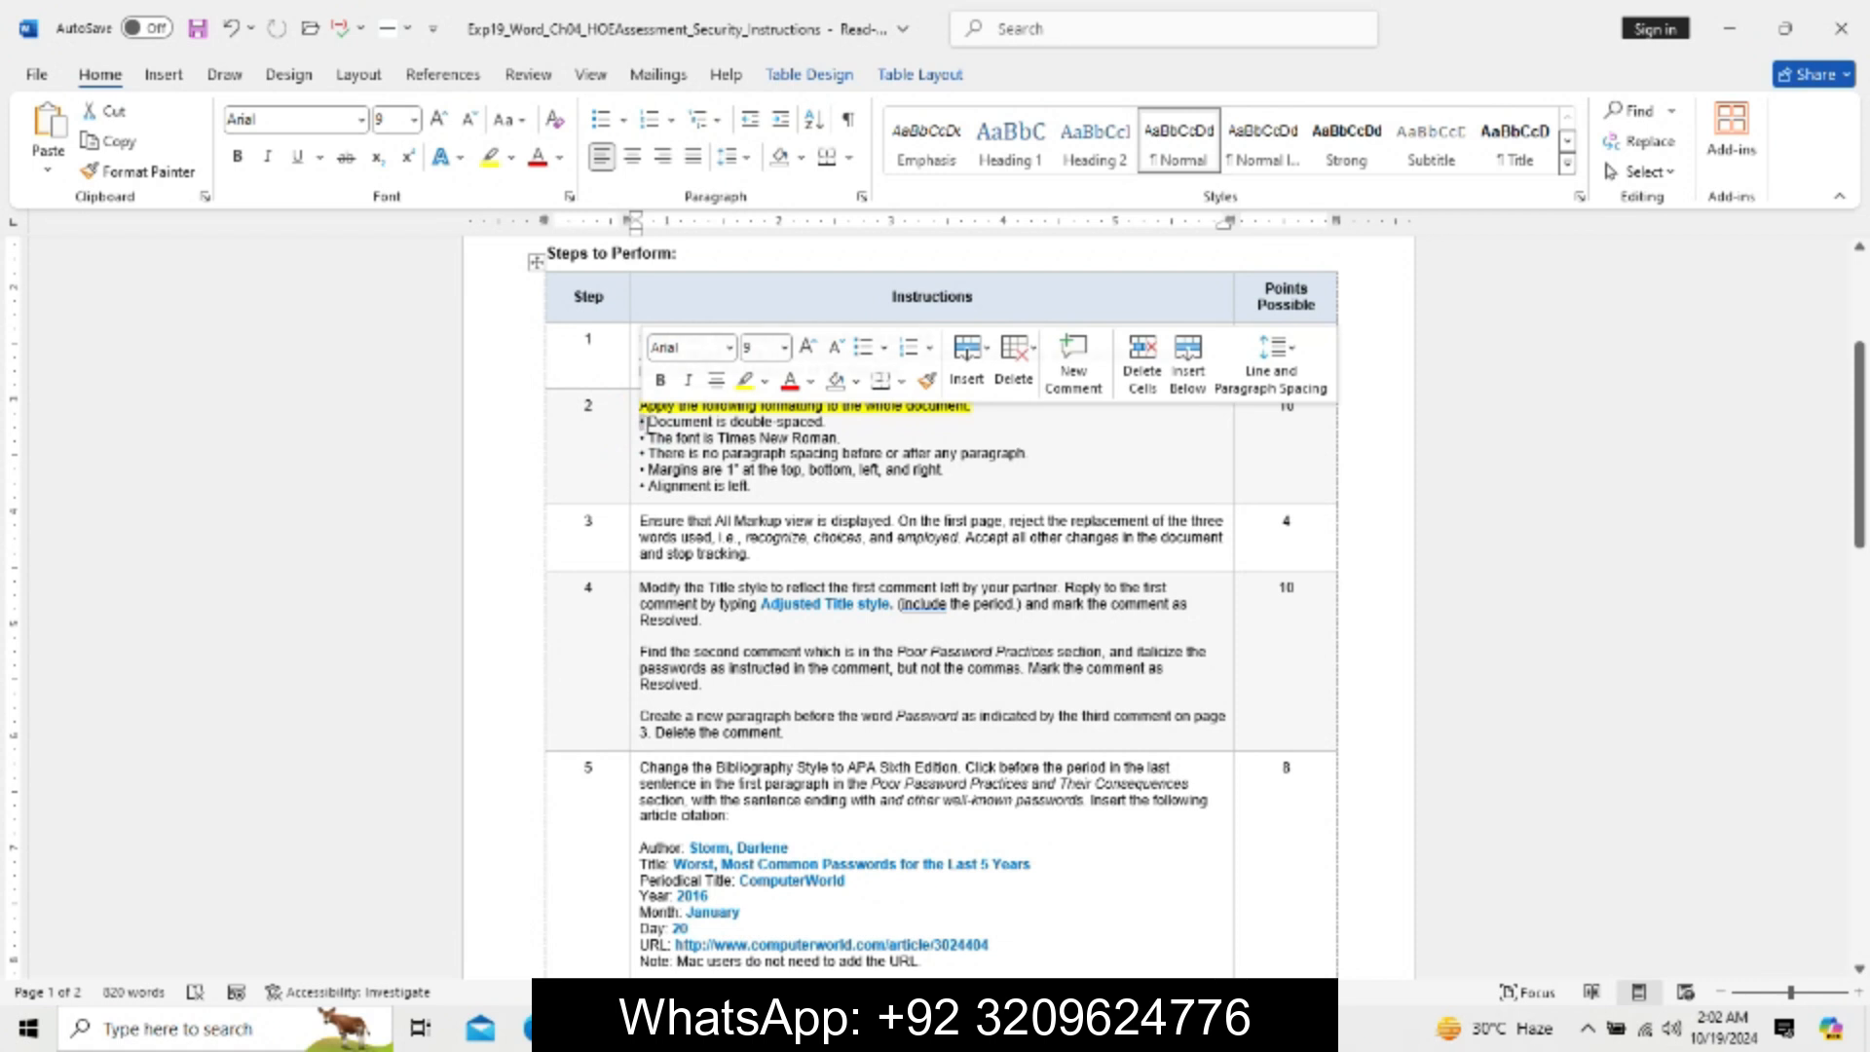
{"action": "left_click_drag", "start_coordinate": [643, 421], "coordinate": [776, 490]}
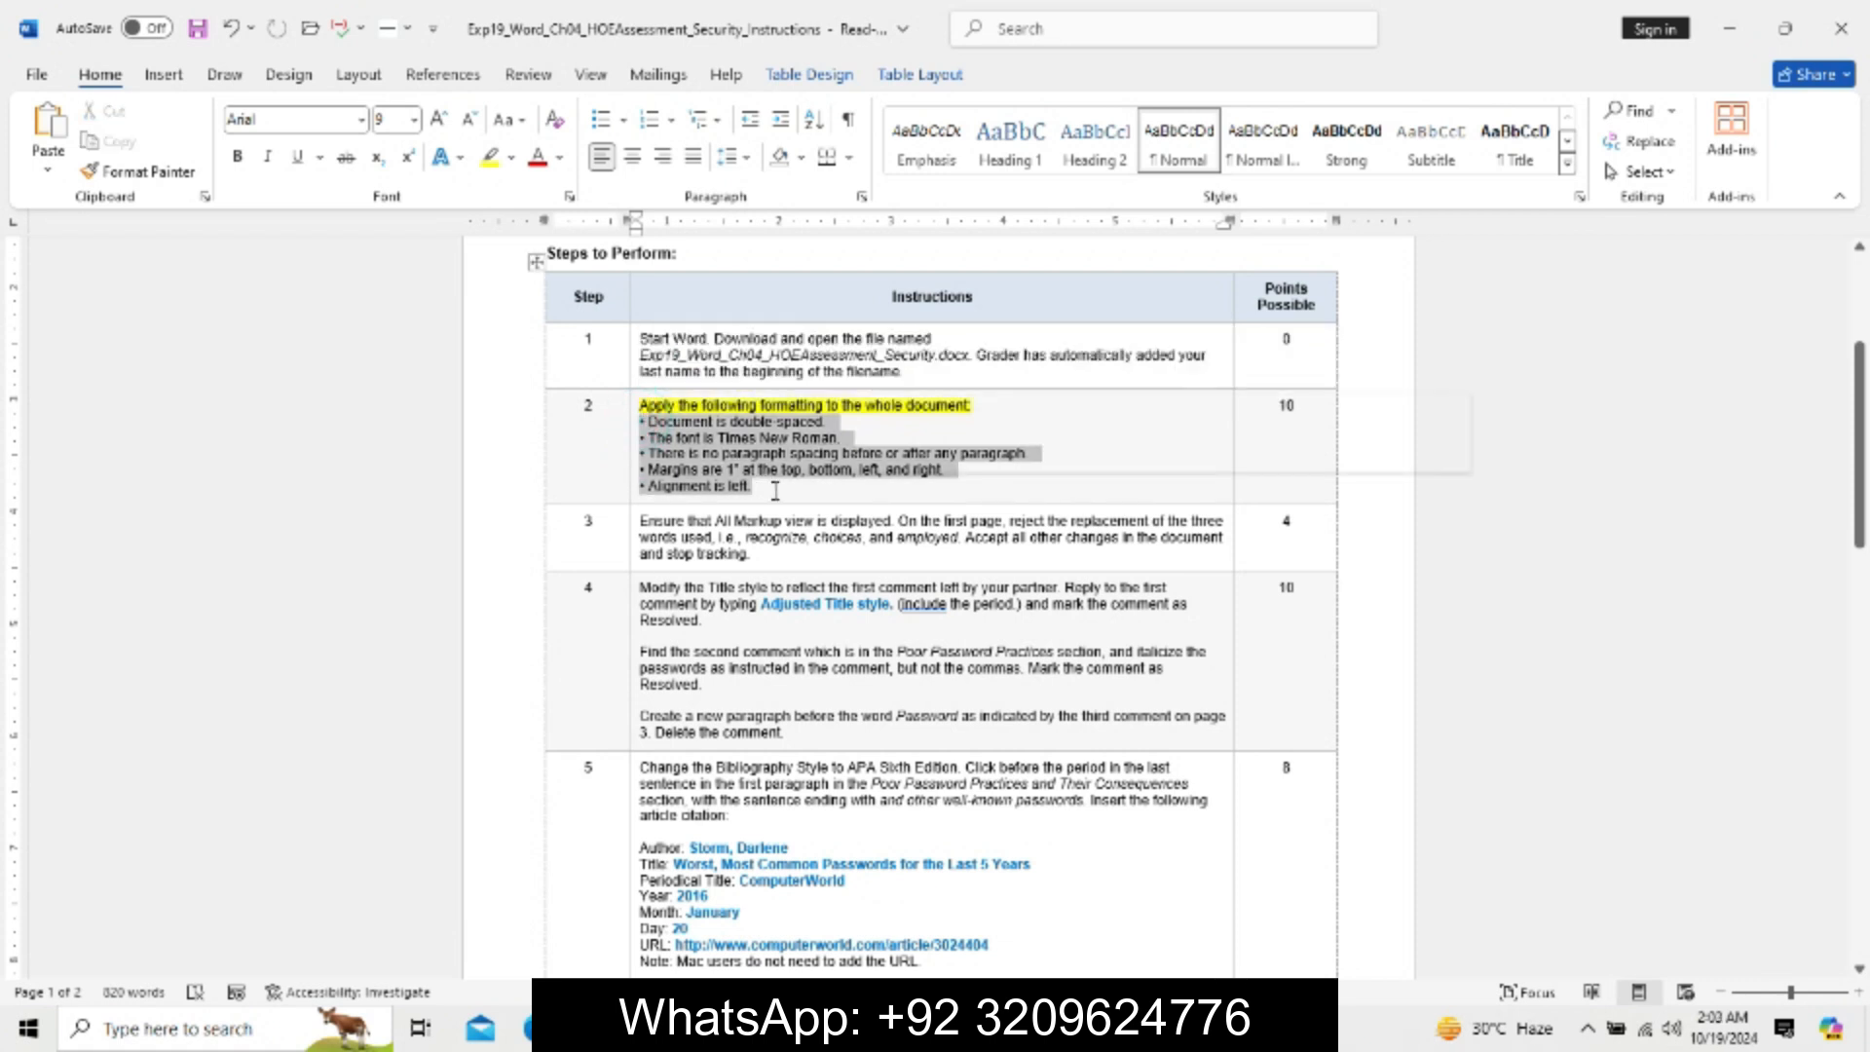
{"action": "left_click", "coordinate": [939, 416]}
{"action": "left_click", "coordinate": [939, 416]}
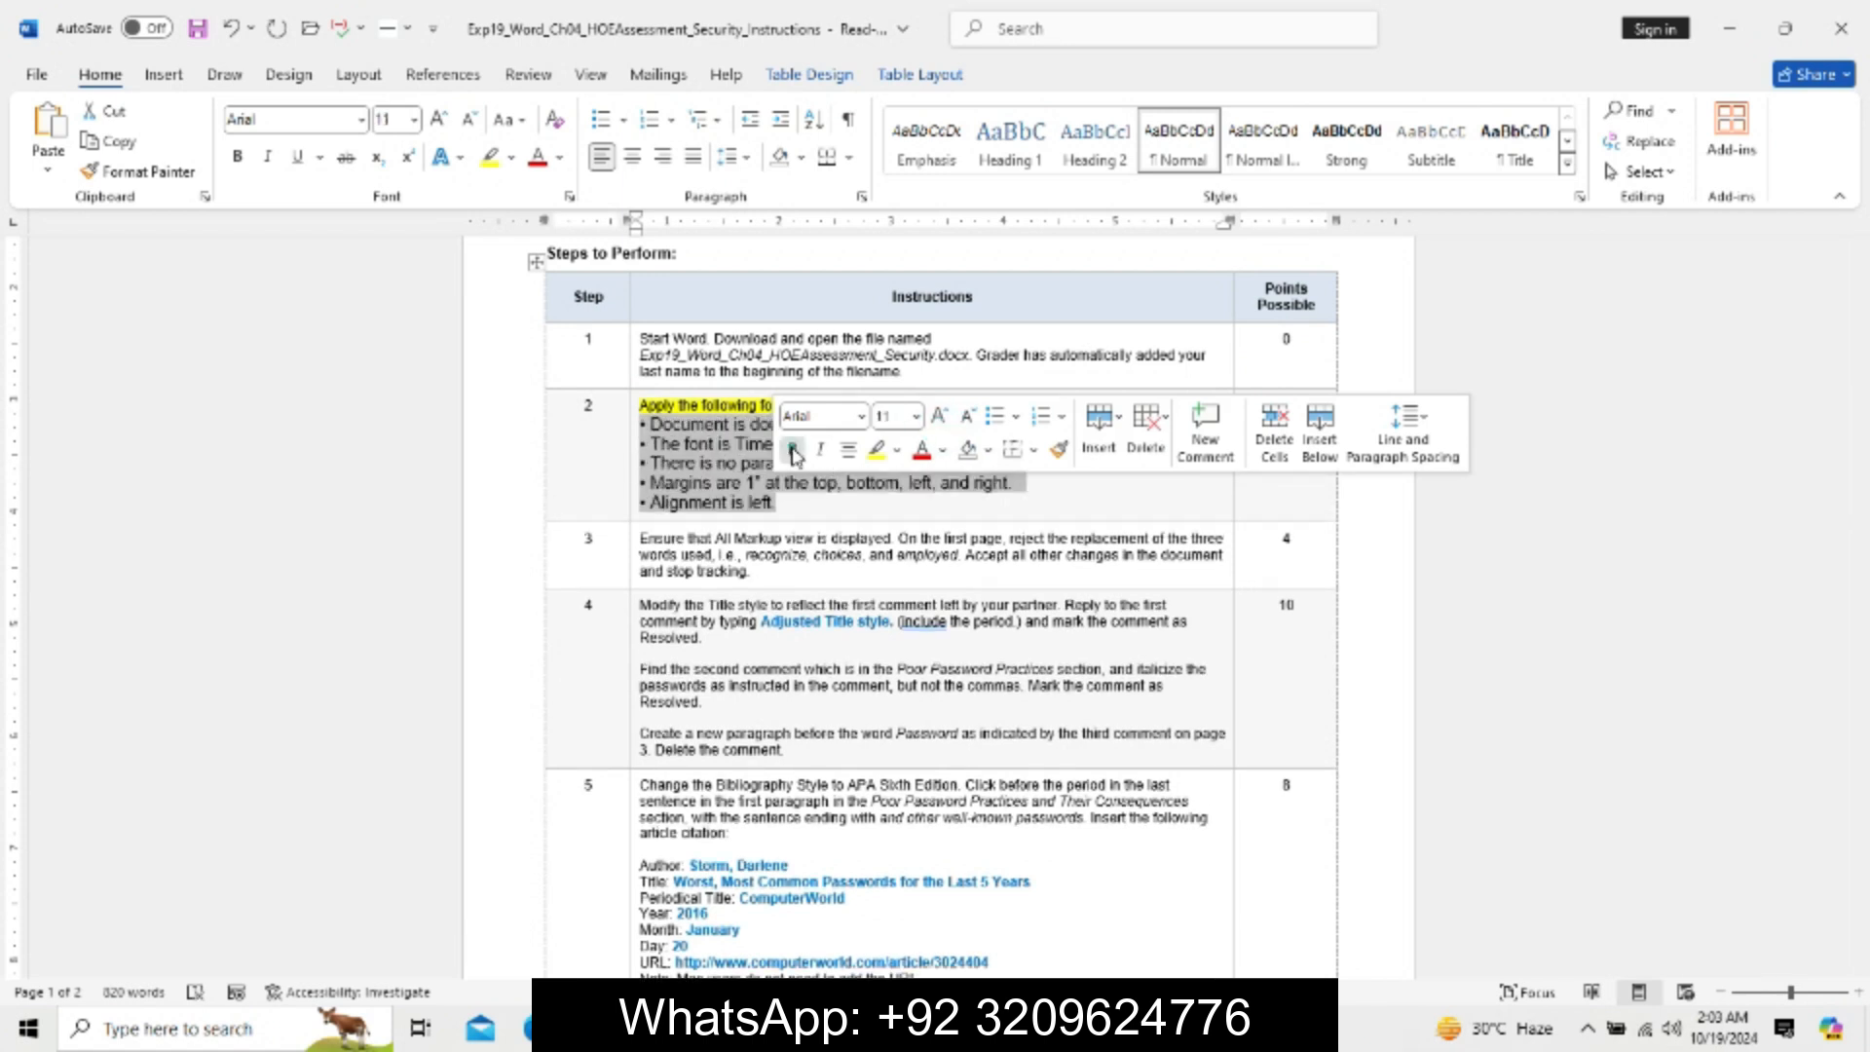
{"action": "left_click", "coordinate": [793, 450]}
{"action": "left_click", "coordinate": [898, 451]}
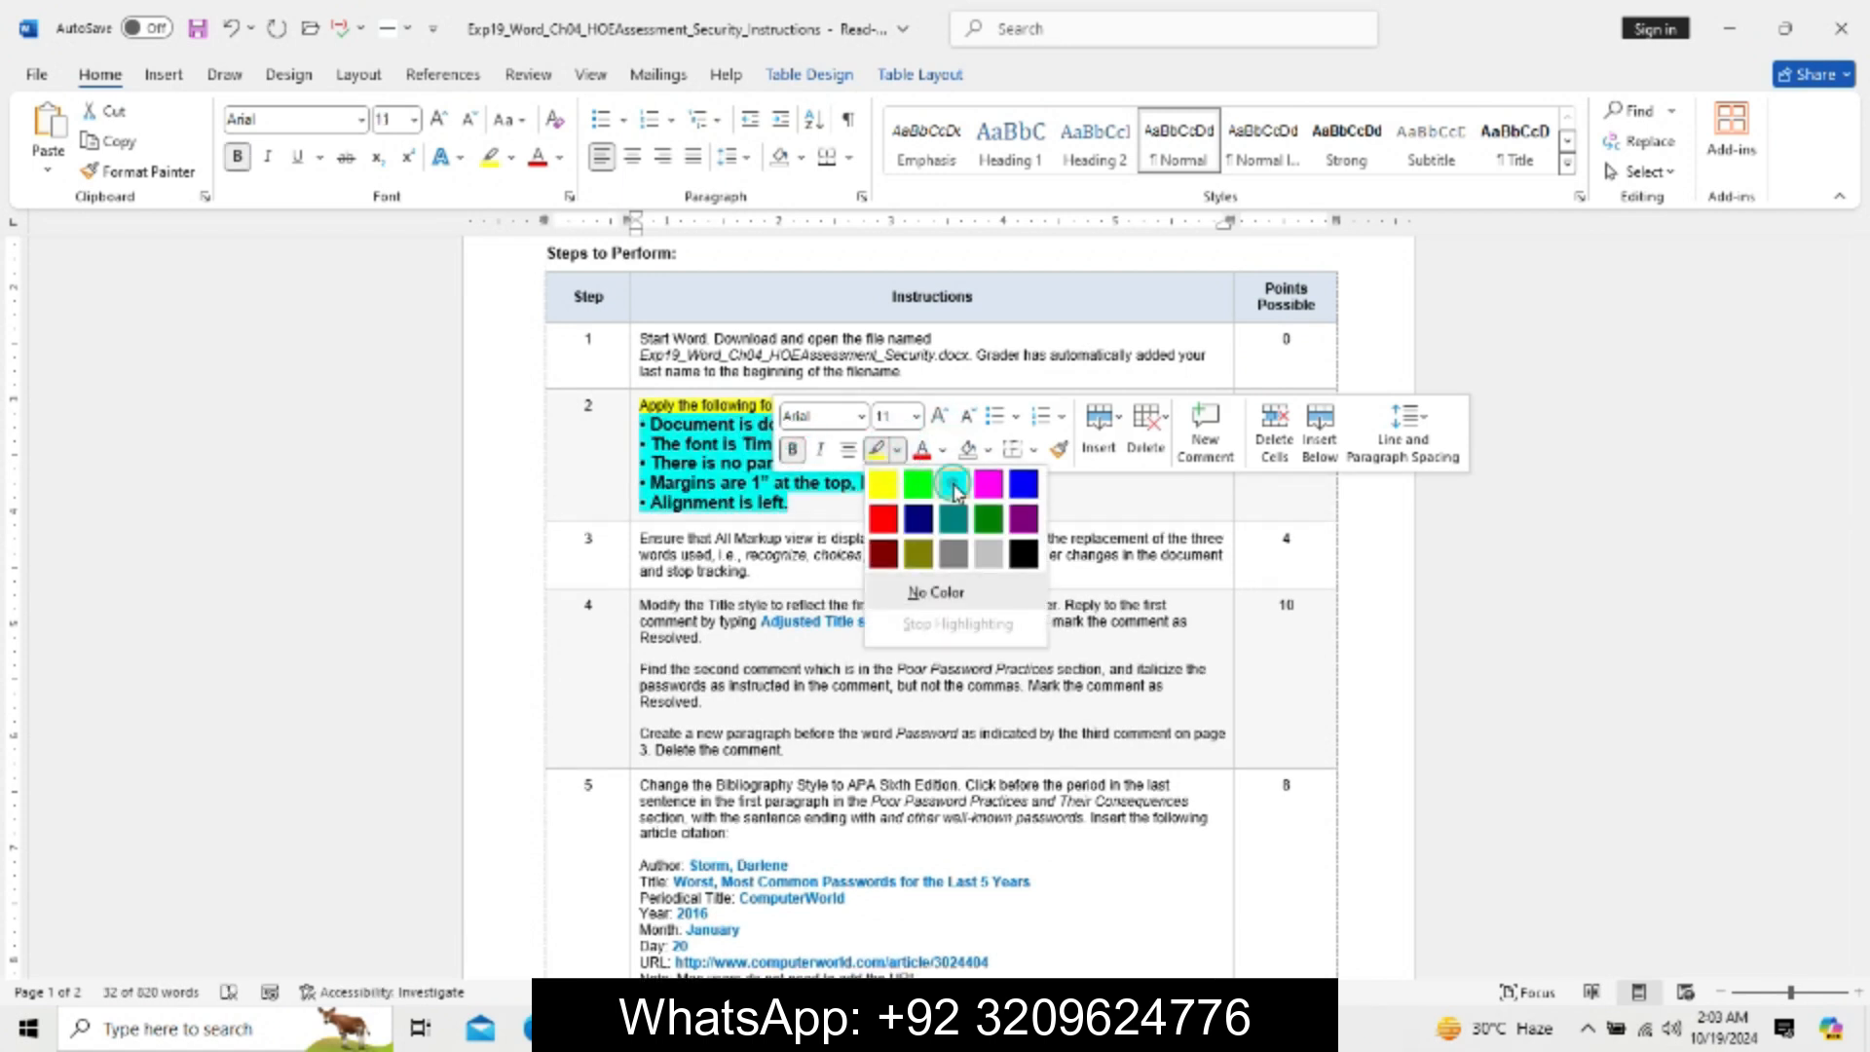
{"action": "left_click", "coordinate": [959, 484]}
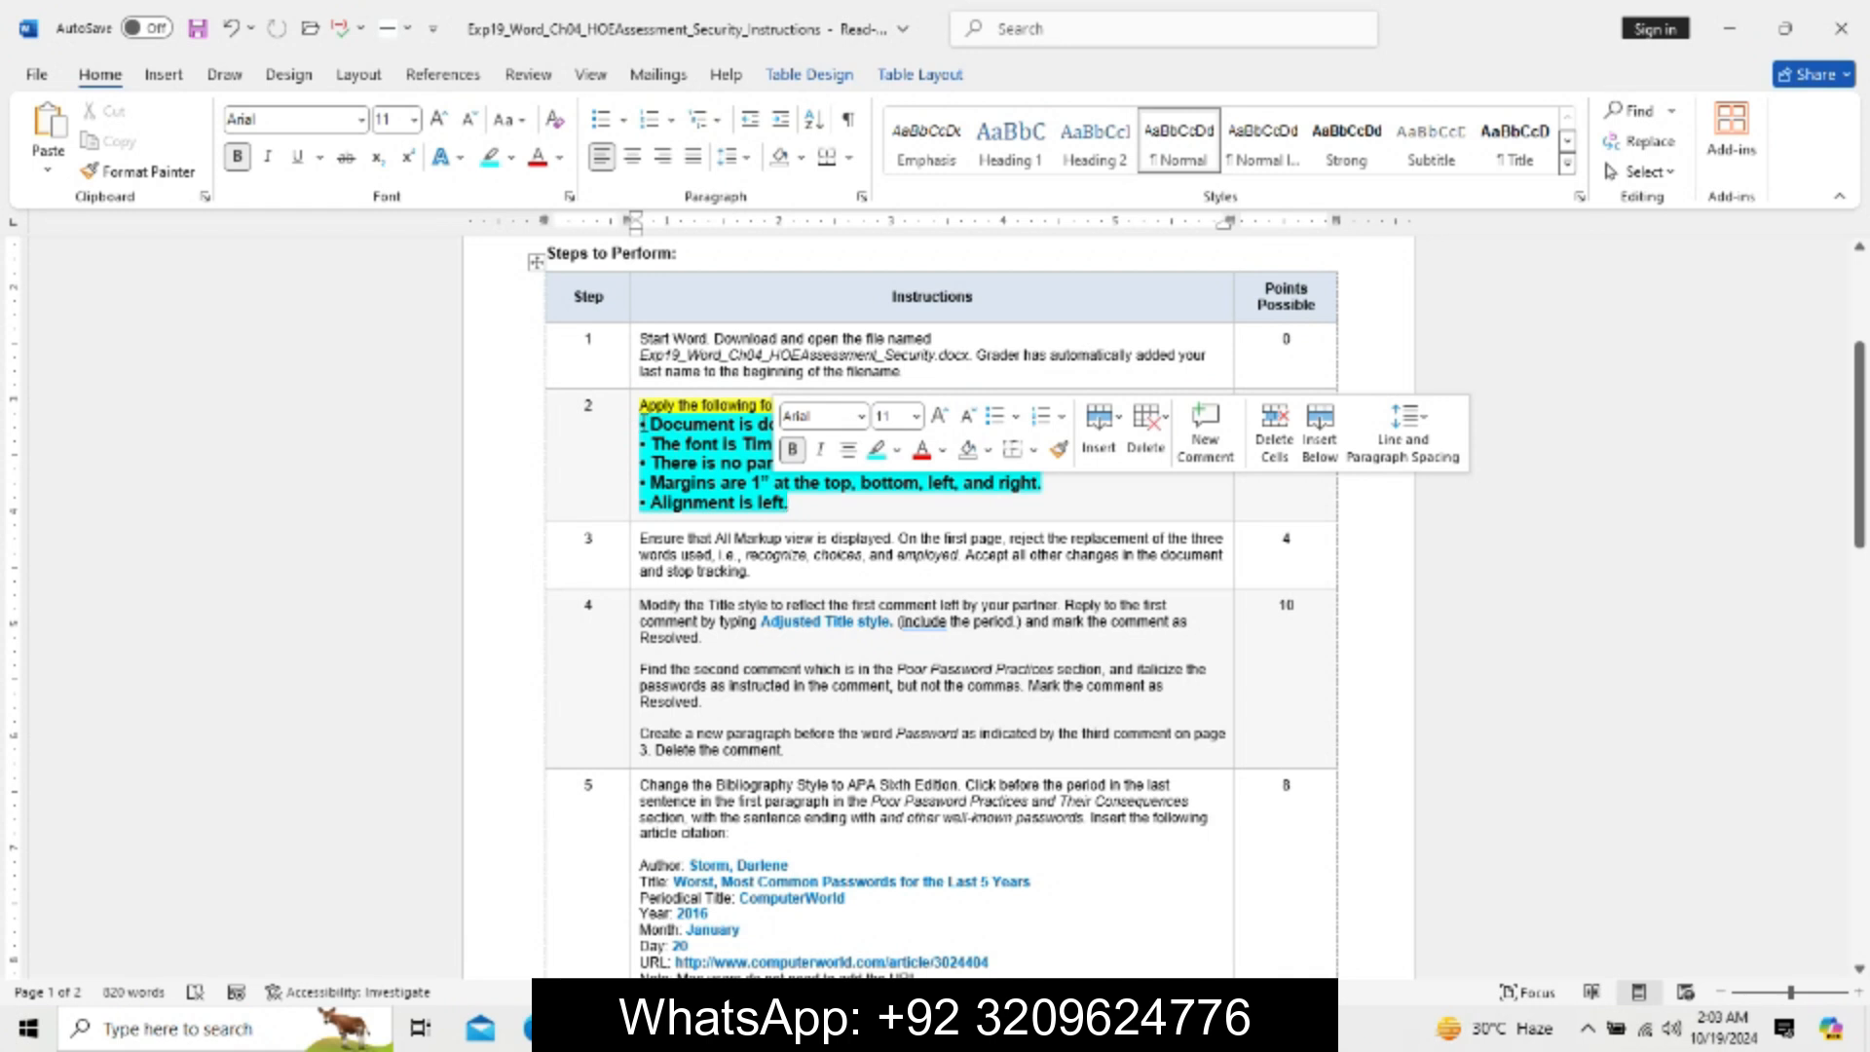
{"action": "left_click_drag", "start_coordinate": [642, 423], "coordinate": [789, 503]}
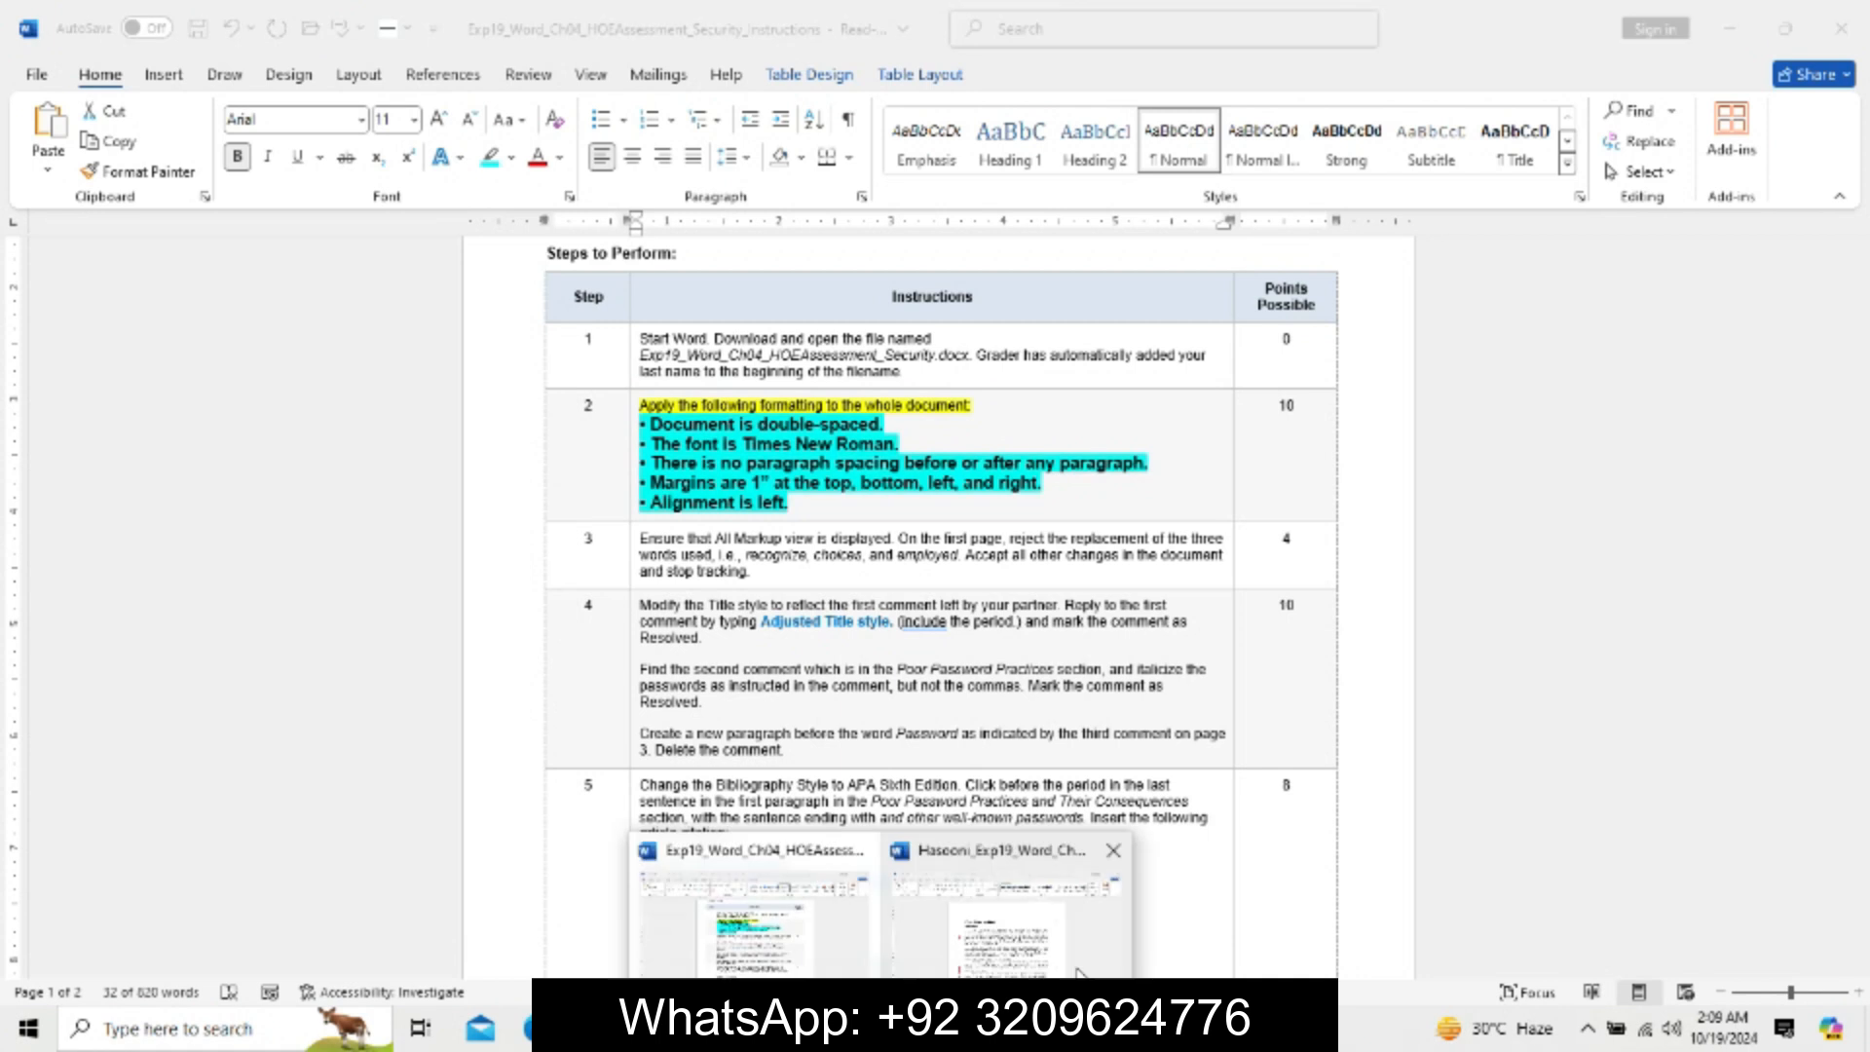
Switch to the Password Recommendations document and set the line spacing of all its text to 2.0.
{"action": "left_click", "coordinate": [1078, 972]}
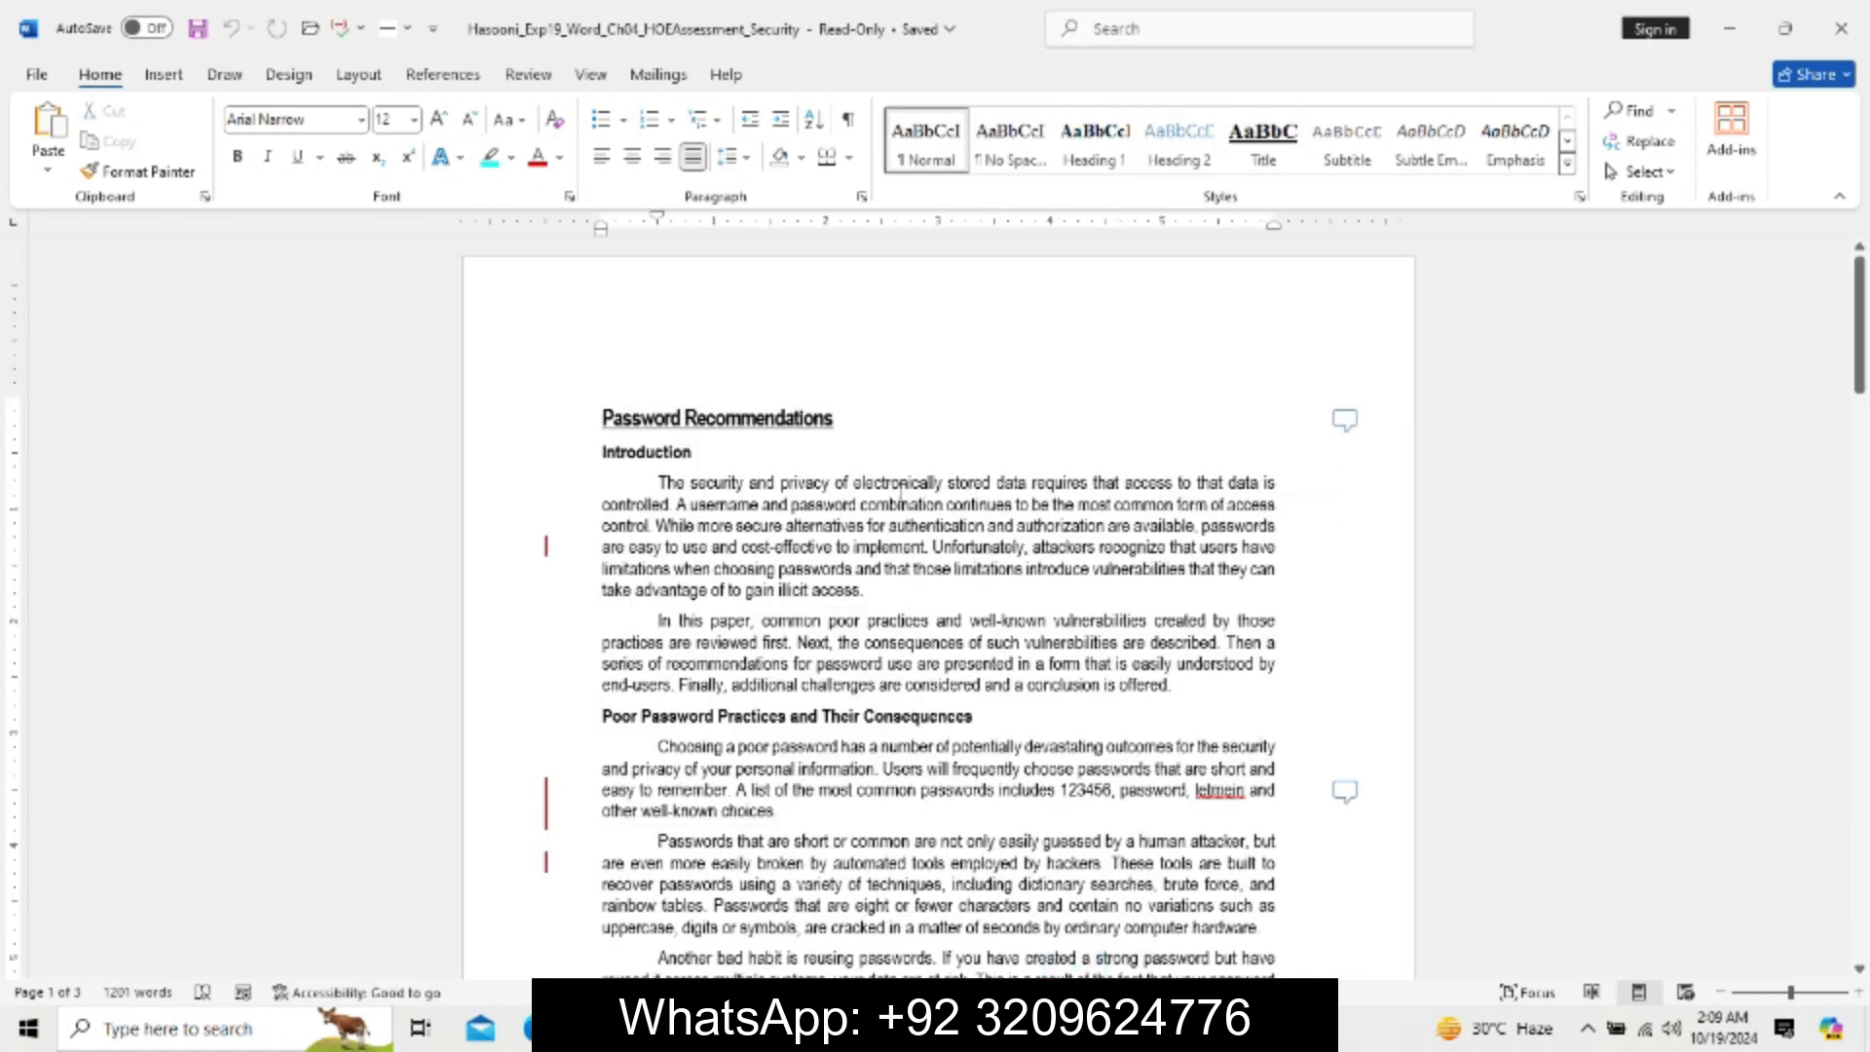
{"action": "key", "text": "ctrl+a"}
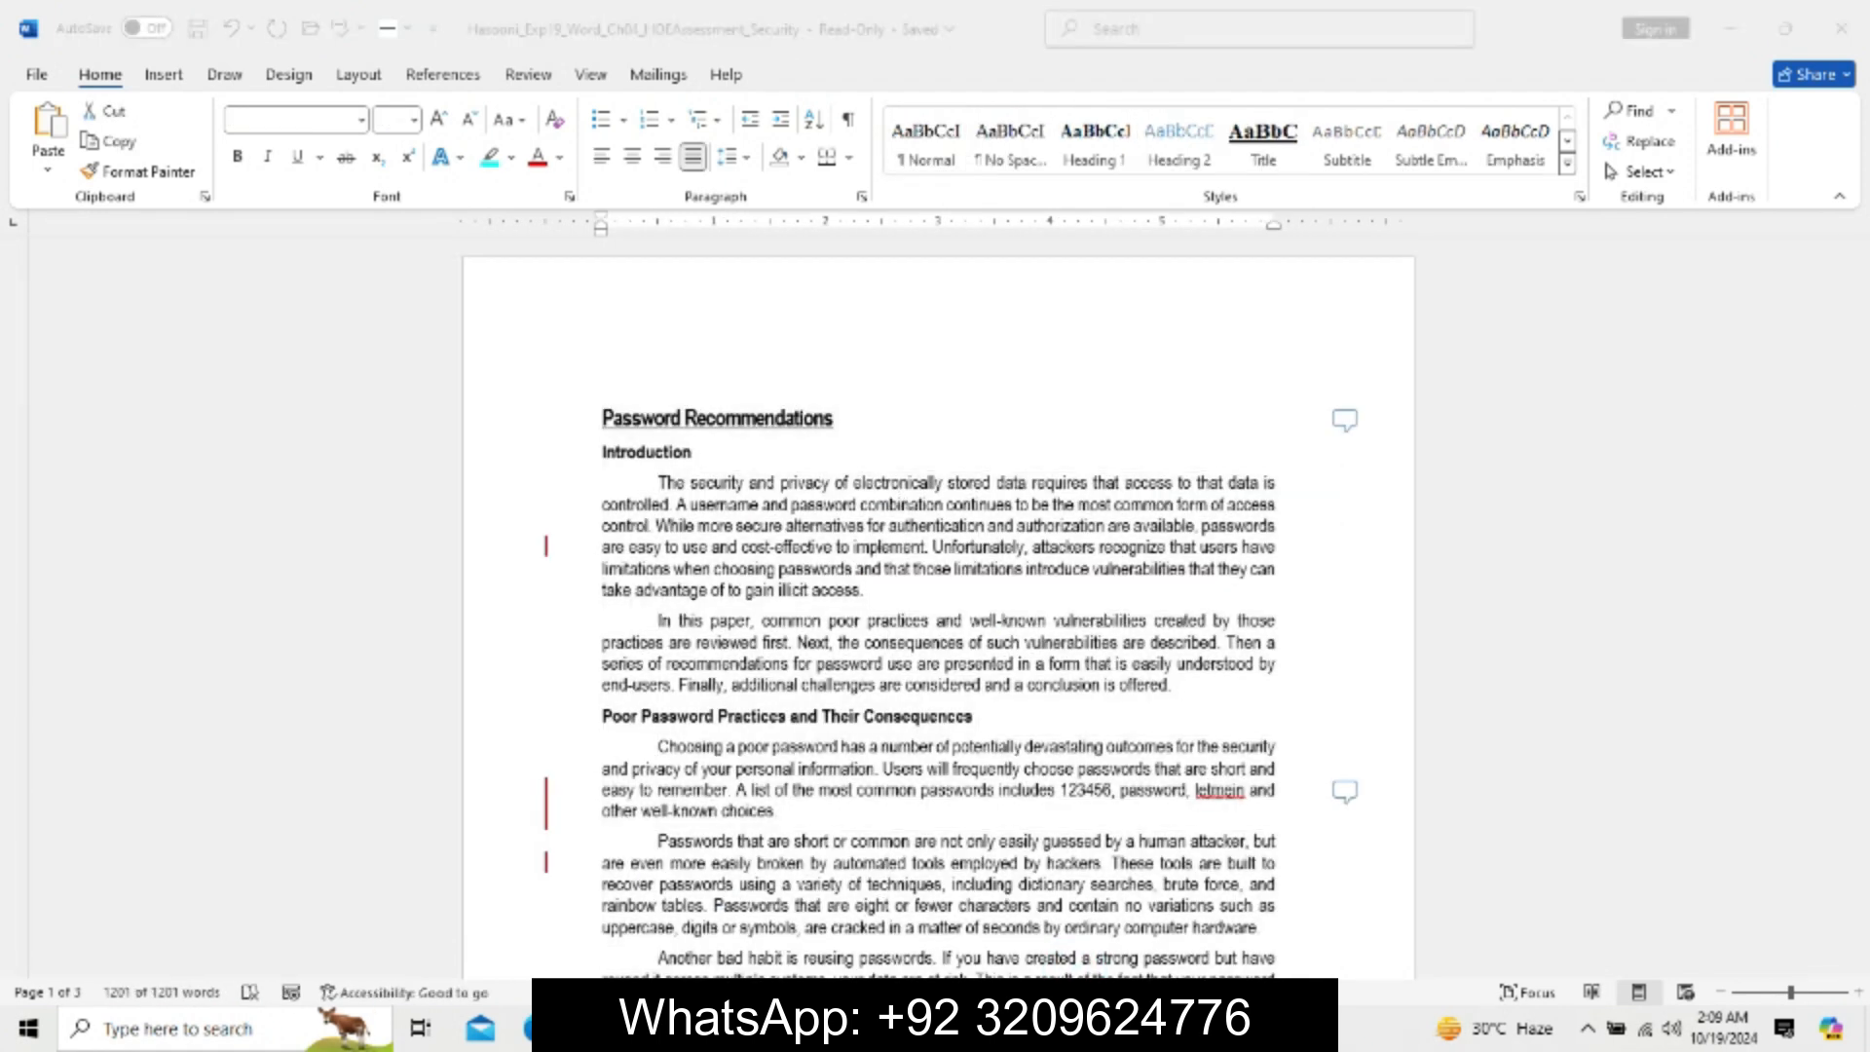
{"action": "left_click", "coordinate": [790, 925]}
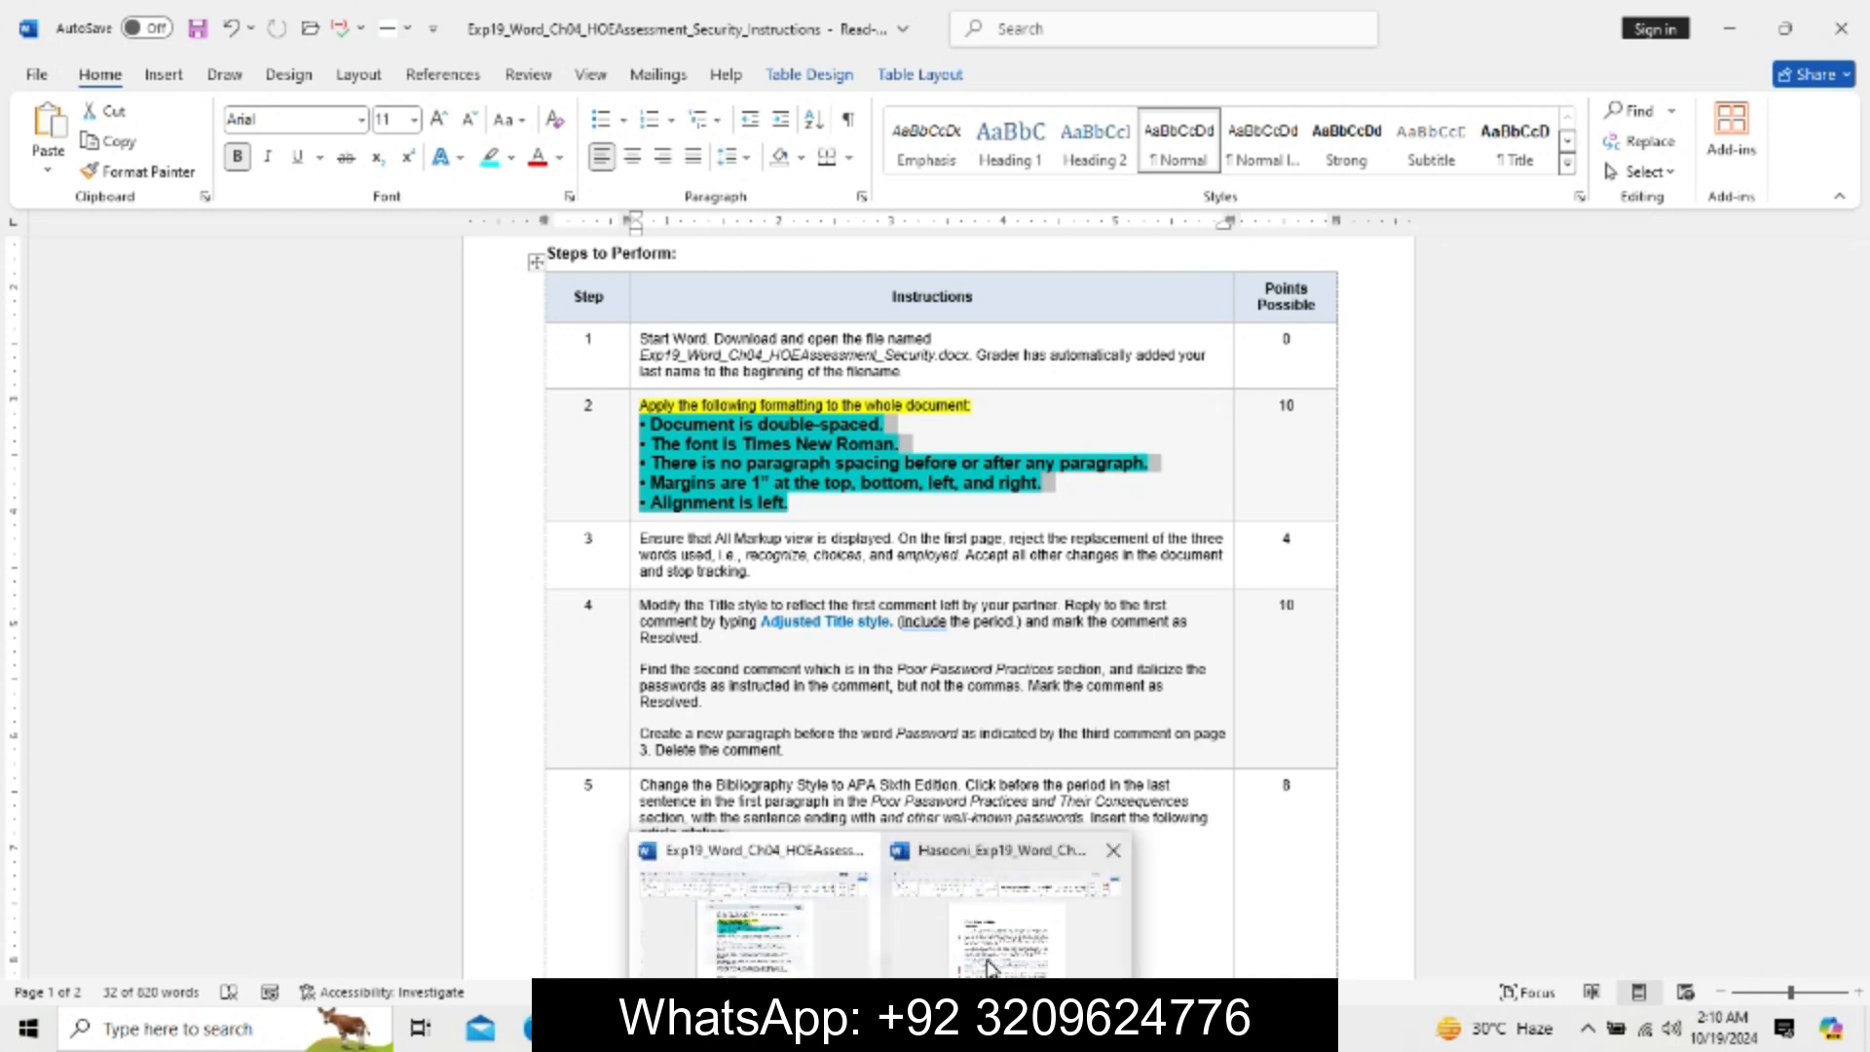
{"action": "left_click", "coordinate": [993, 959]}
{"action": "left_click", "coordinate": [738, 156]}
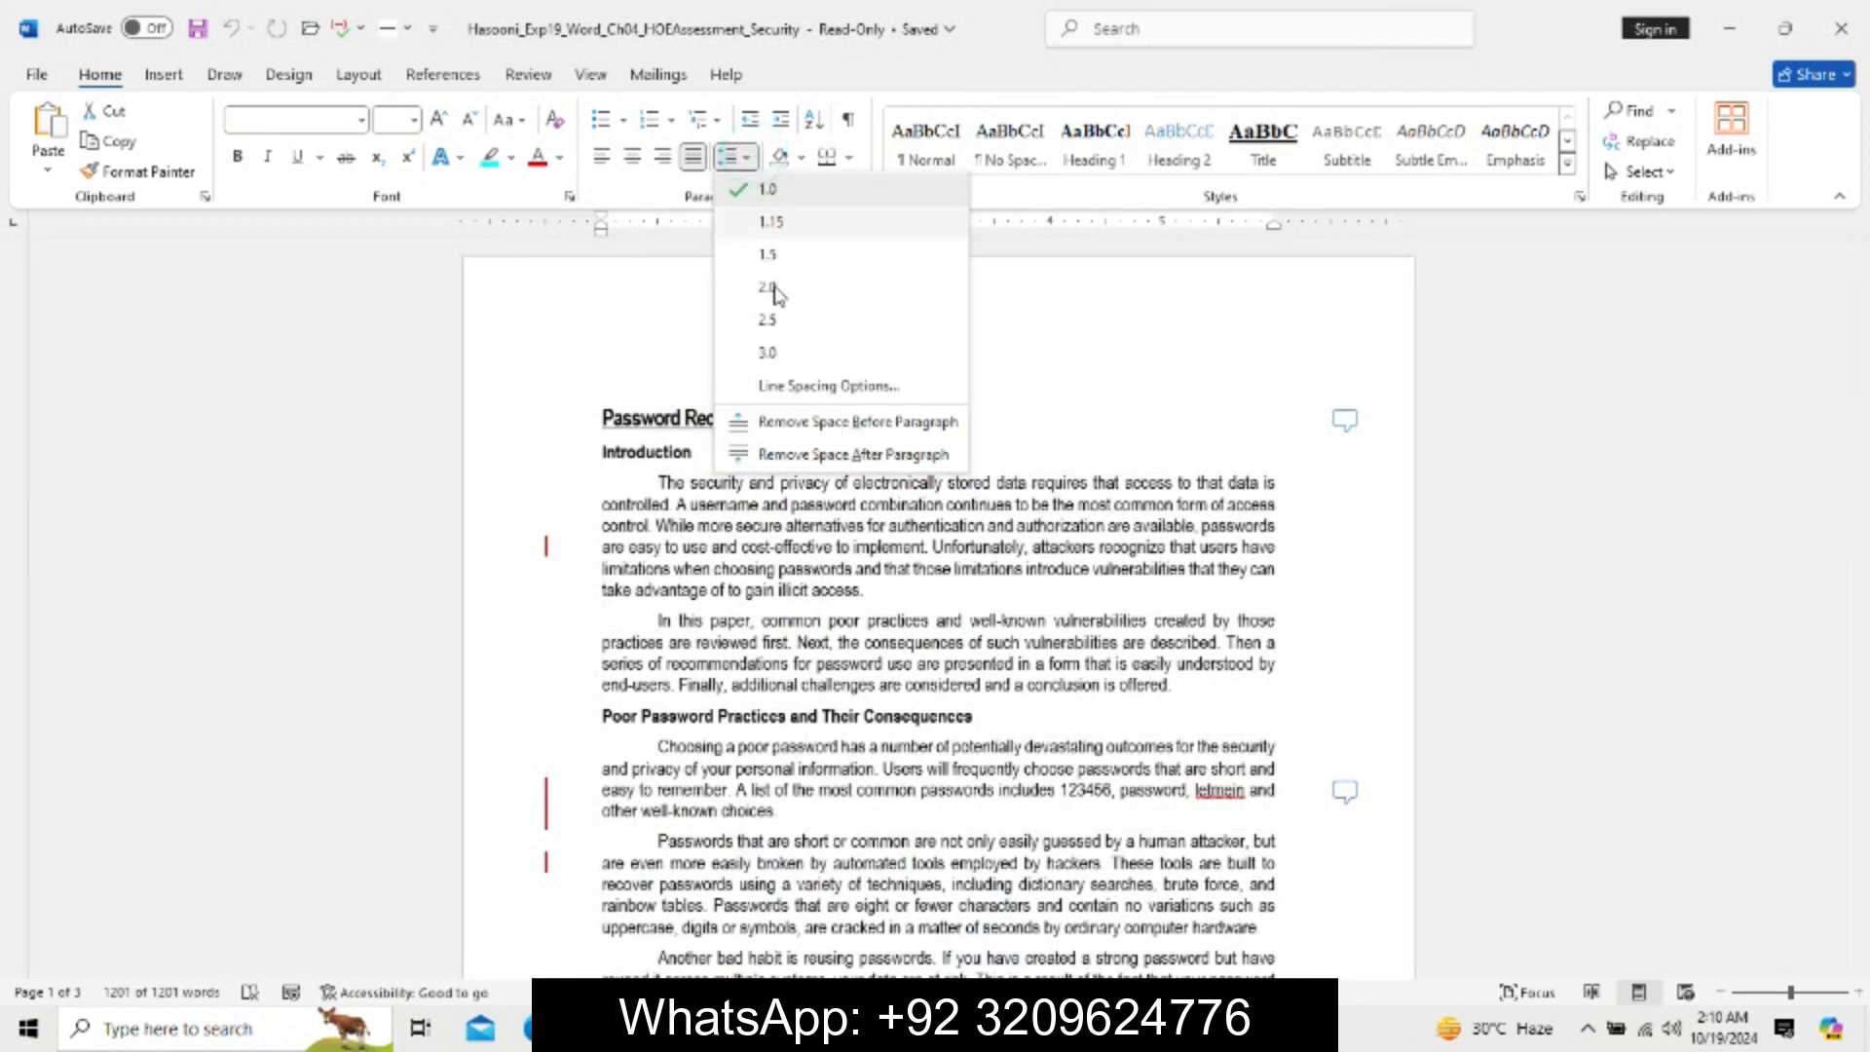
{"action": "left_click", "coordinate": [771, 285]}
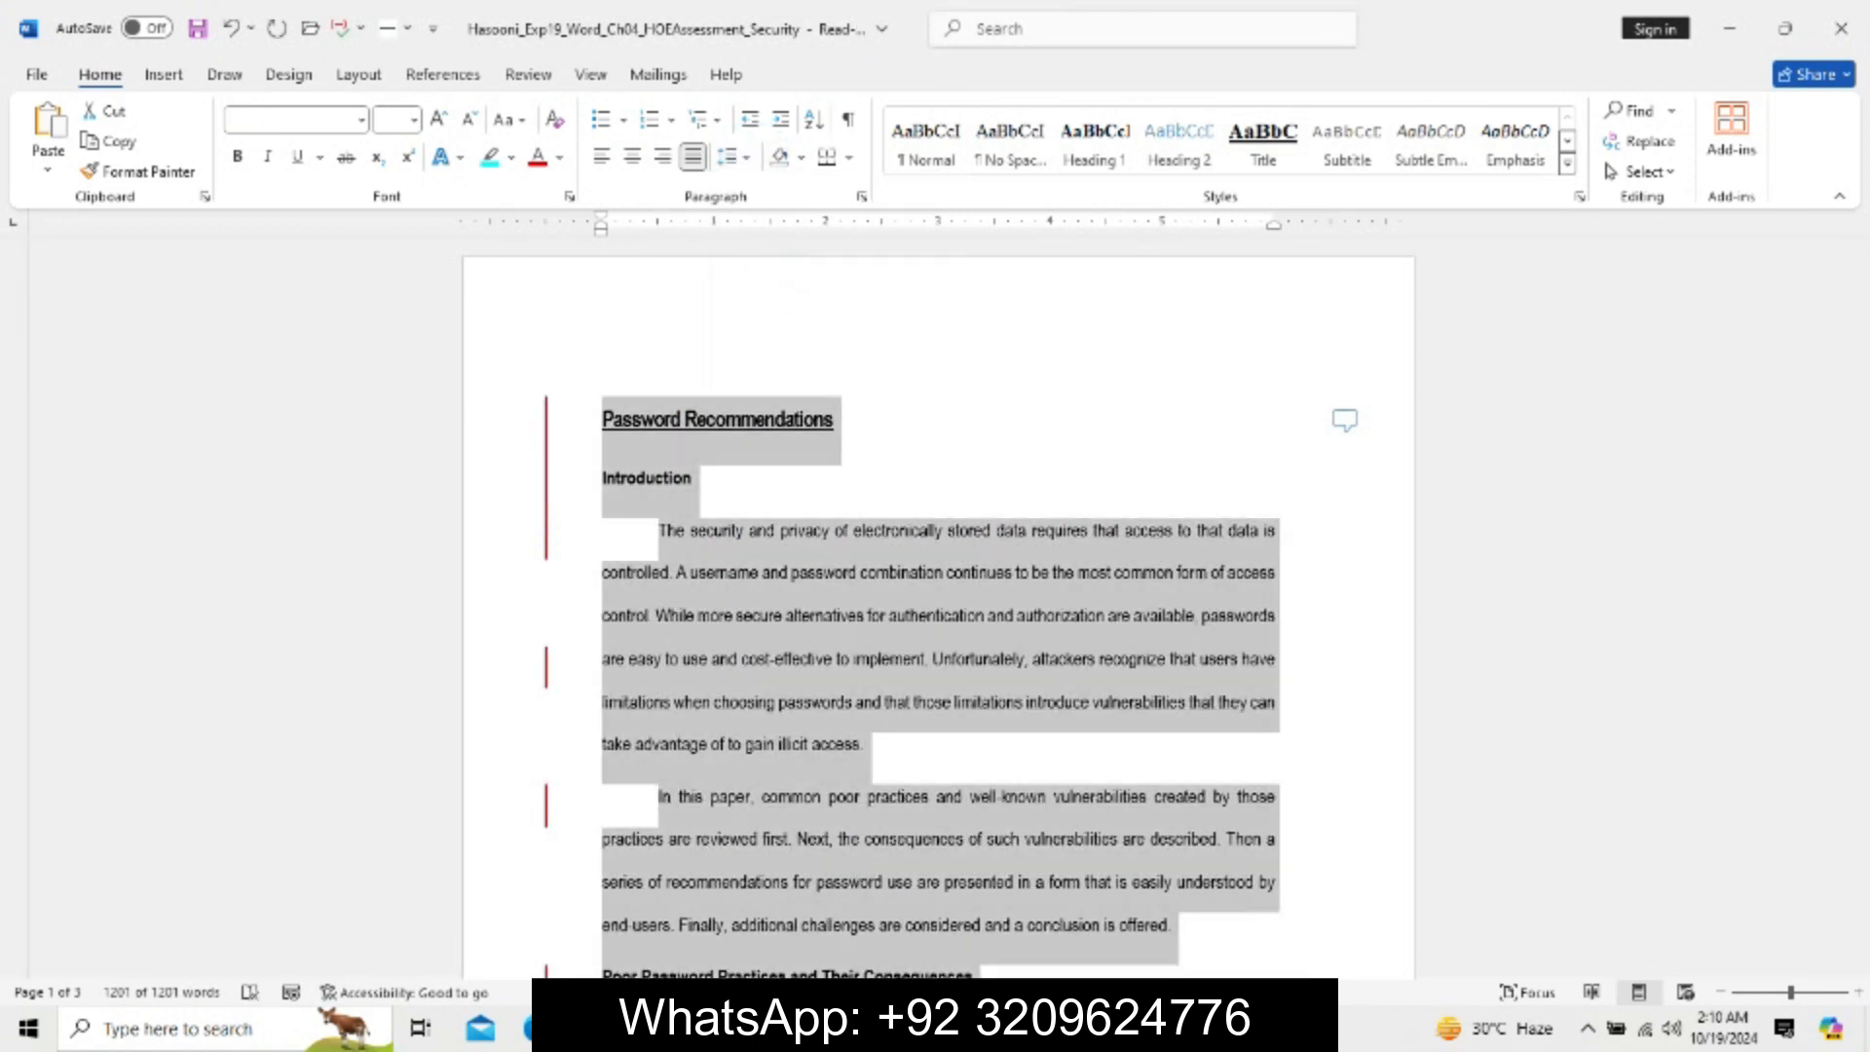
Recheck the step 2 requirements and change the font of the whole Password Recommendations document to Times New Roman.
{"action": "mouse_move", "coordinate": [546, 1029]}
{"action": "left_click", "coordinate": [758, 901]}
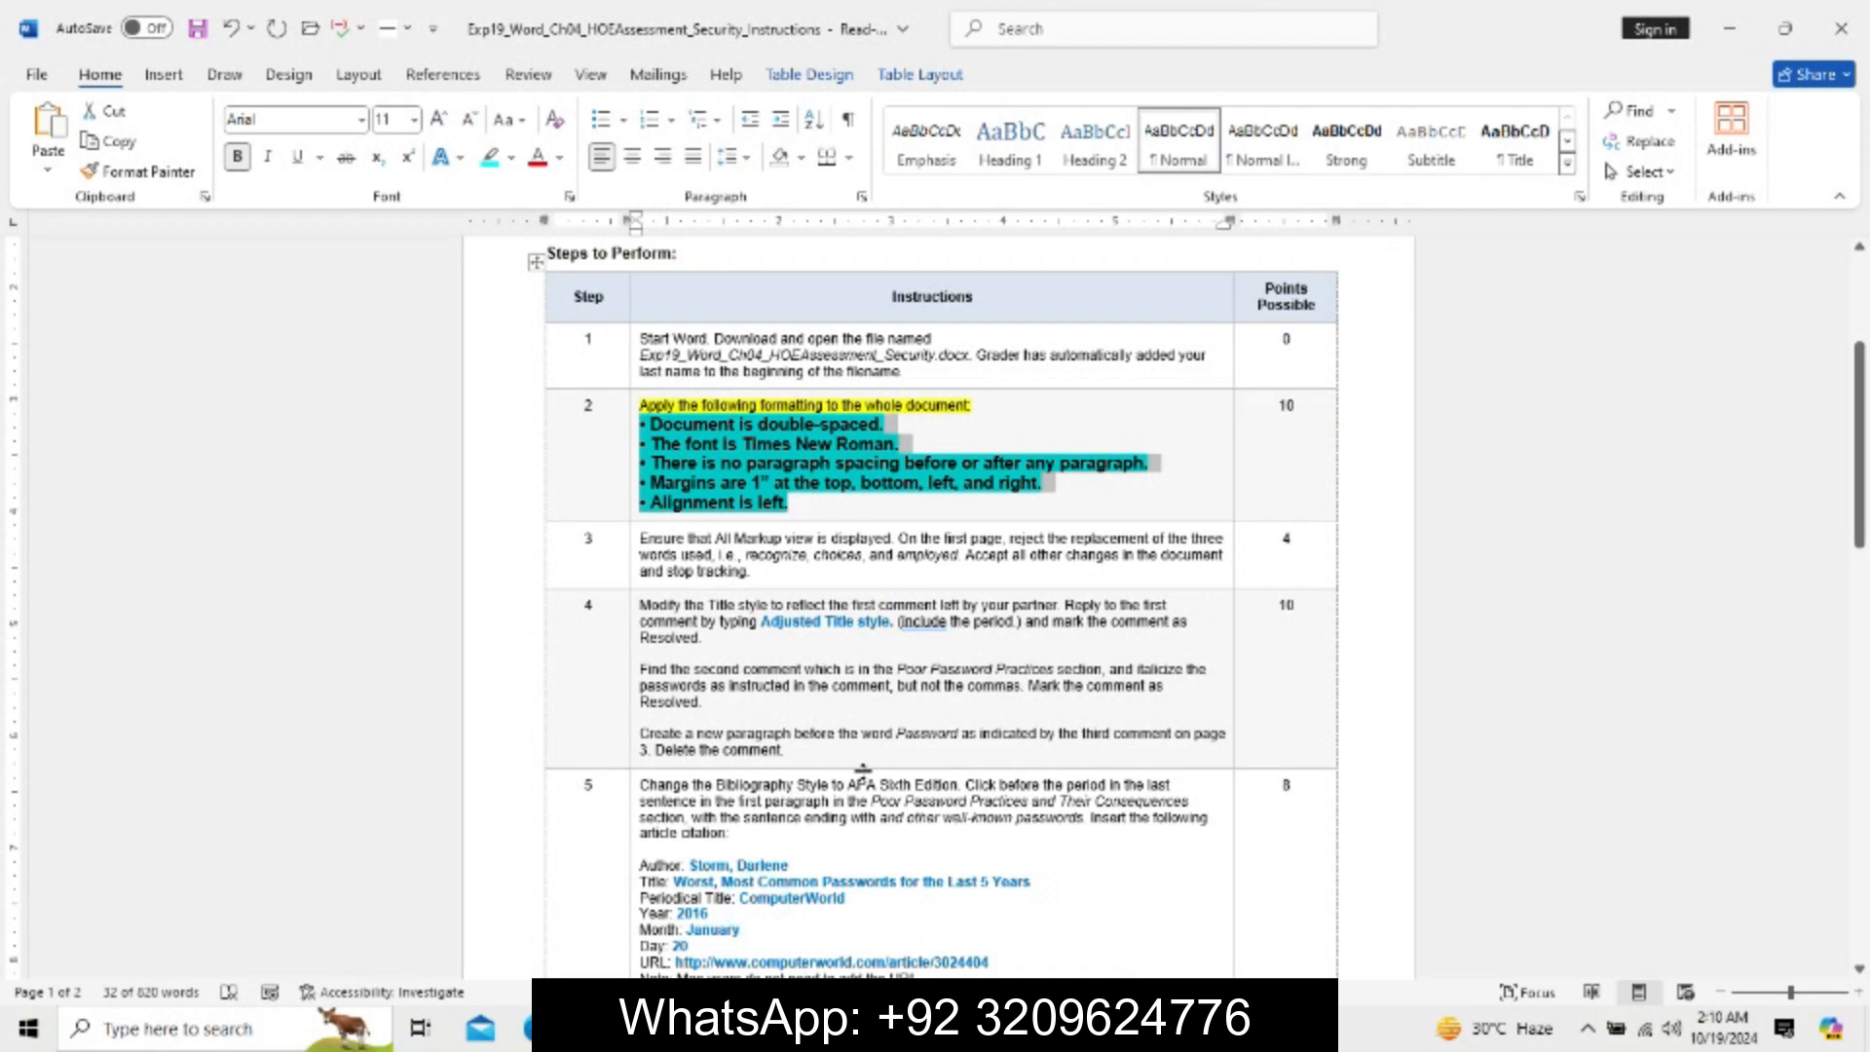
{"action": "mouse_move", "coordinate": [546, 1029]}
{"action": "left_click", "coordinate": [1009, 926]}
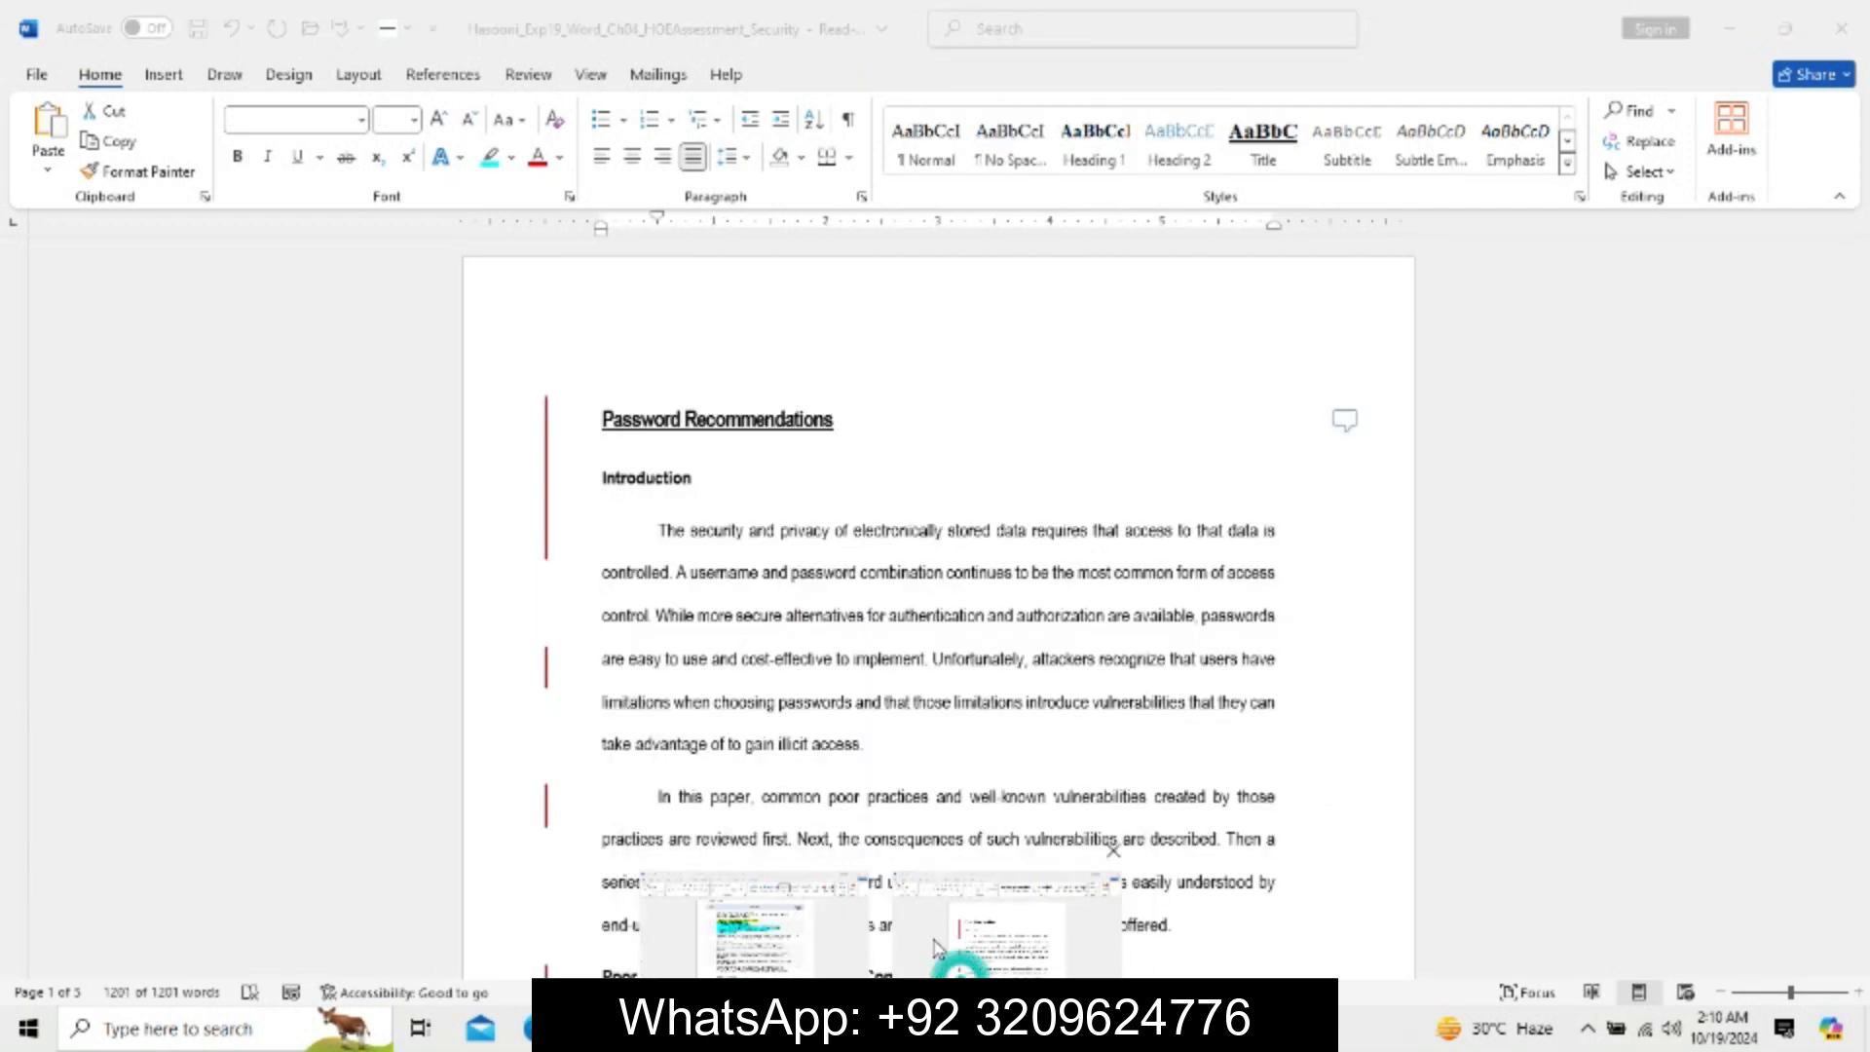
{"action": "left_click", "coordinate": [361, 119]}
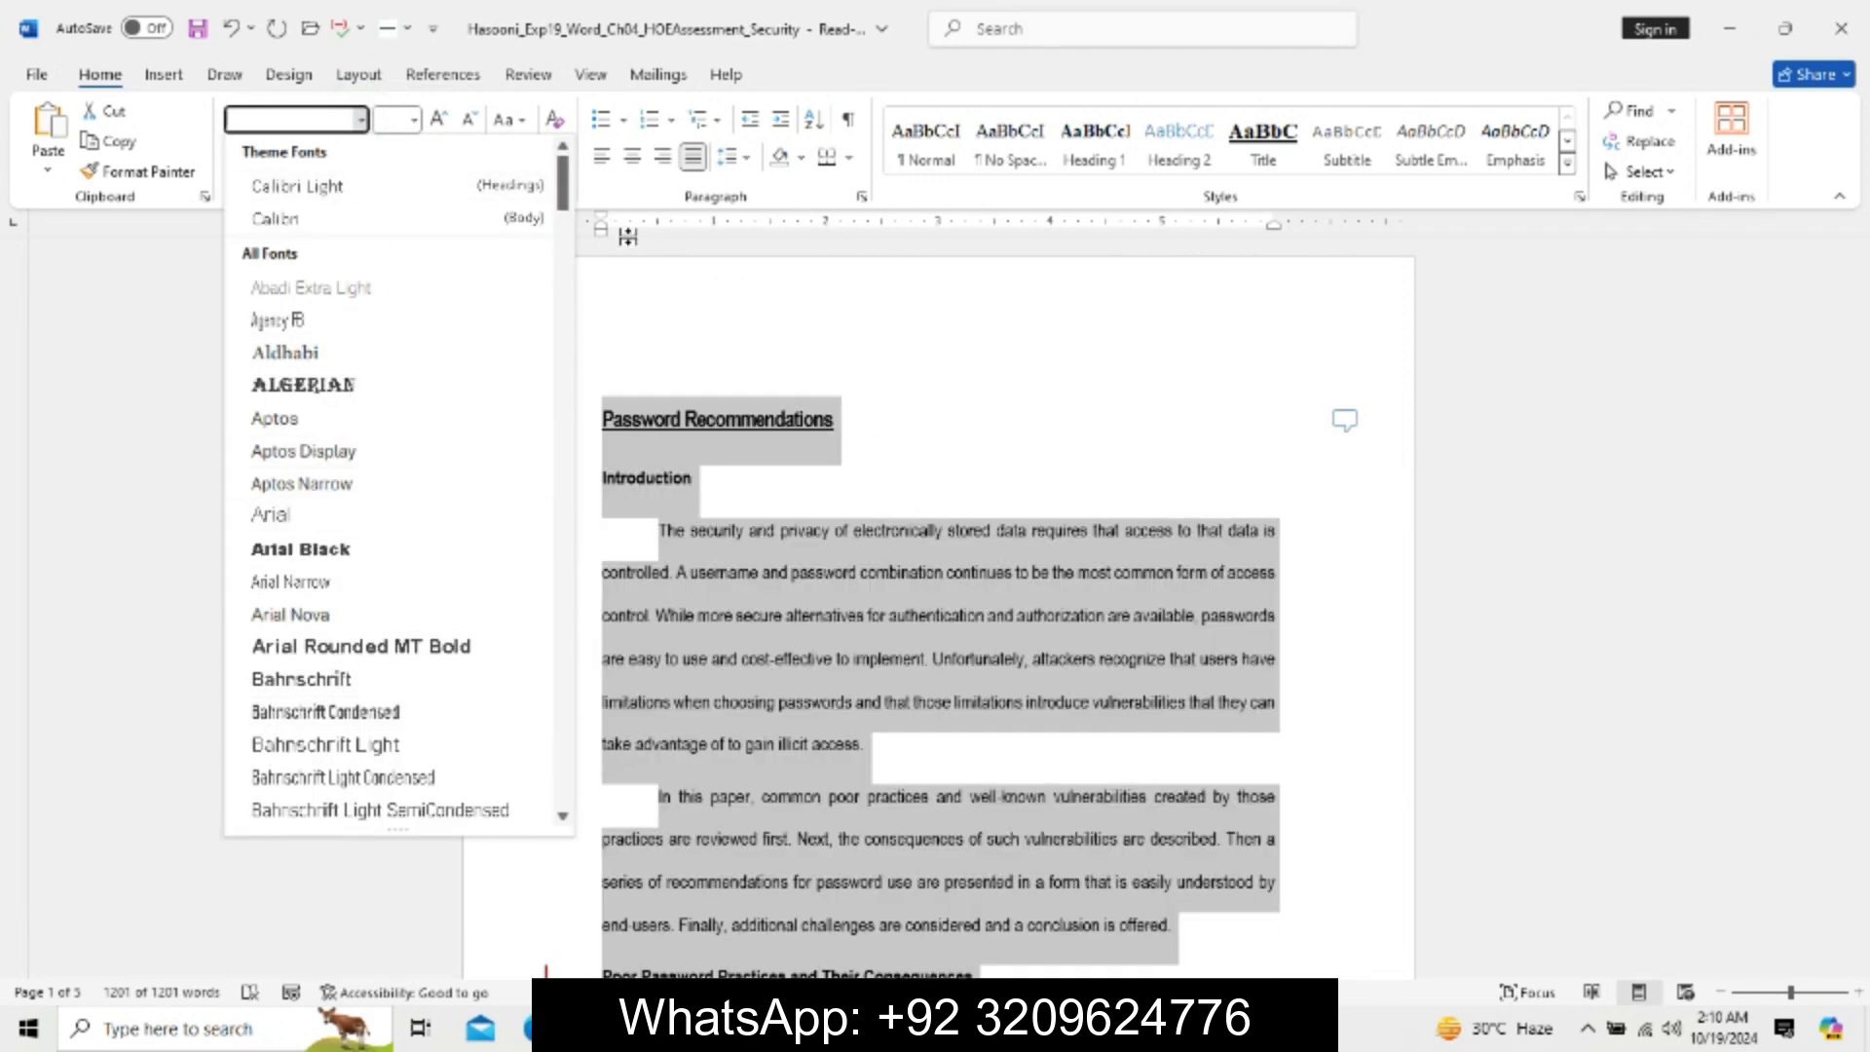
{"action": "left_click", "coordinate": [564, 200]}
{"action": "left_click_drag", "start_coordinate": [564, 199], "coordinate": [606, 788]}
{"action": "left_click", "coordinate": [468, 368]}
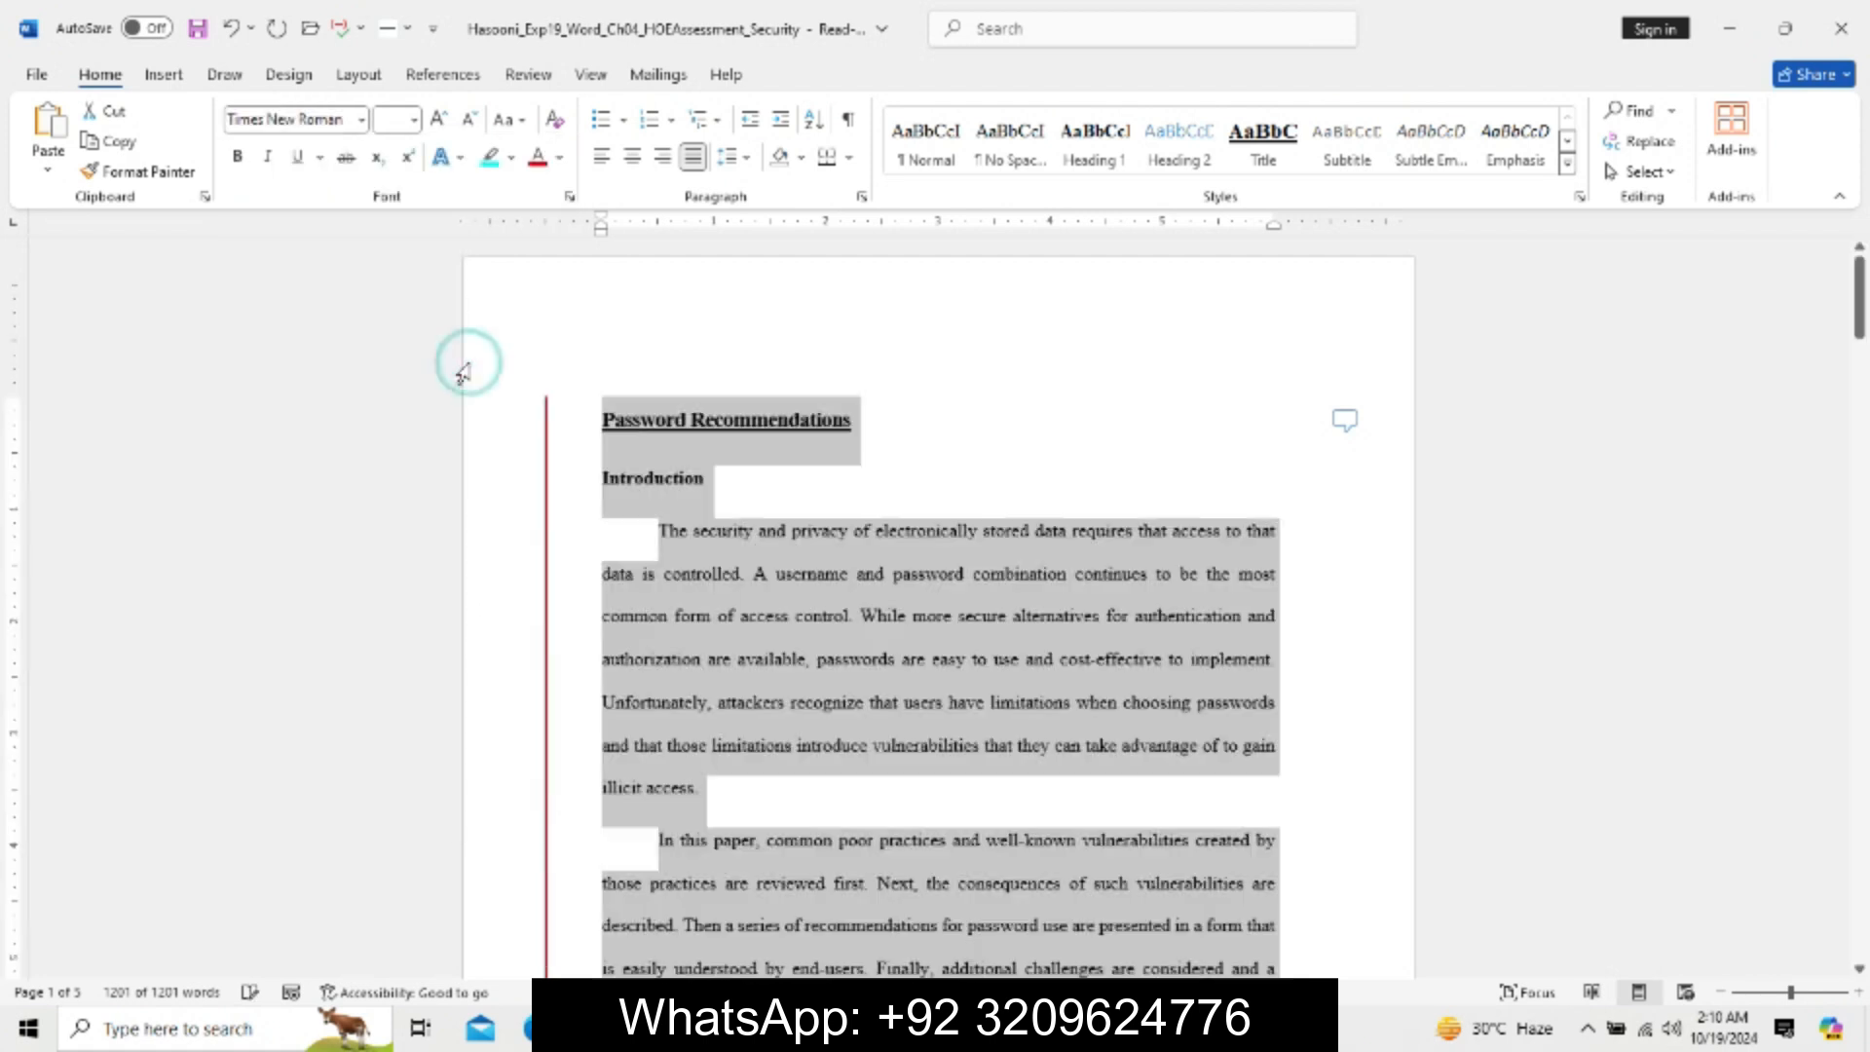
Recheck the step 2 requirements and set the paragraph spacing before and after to 0 pt throughout the Password Recommendations document.
{"action": "left_click", "coordinate": [880, 1028]}
{"action": "left_click", "coordinate": [809, 961]}
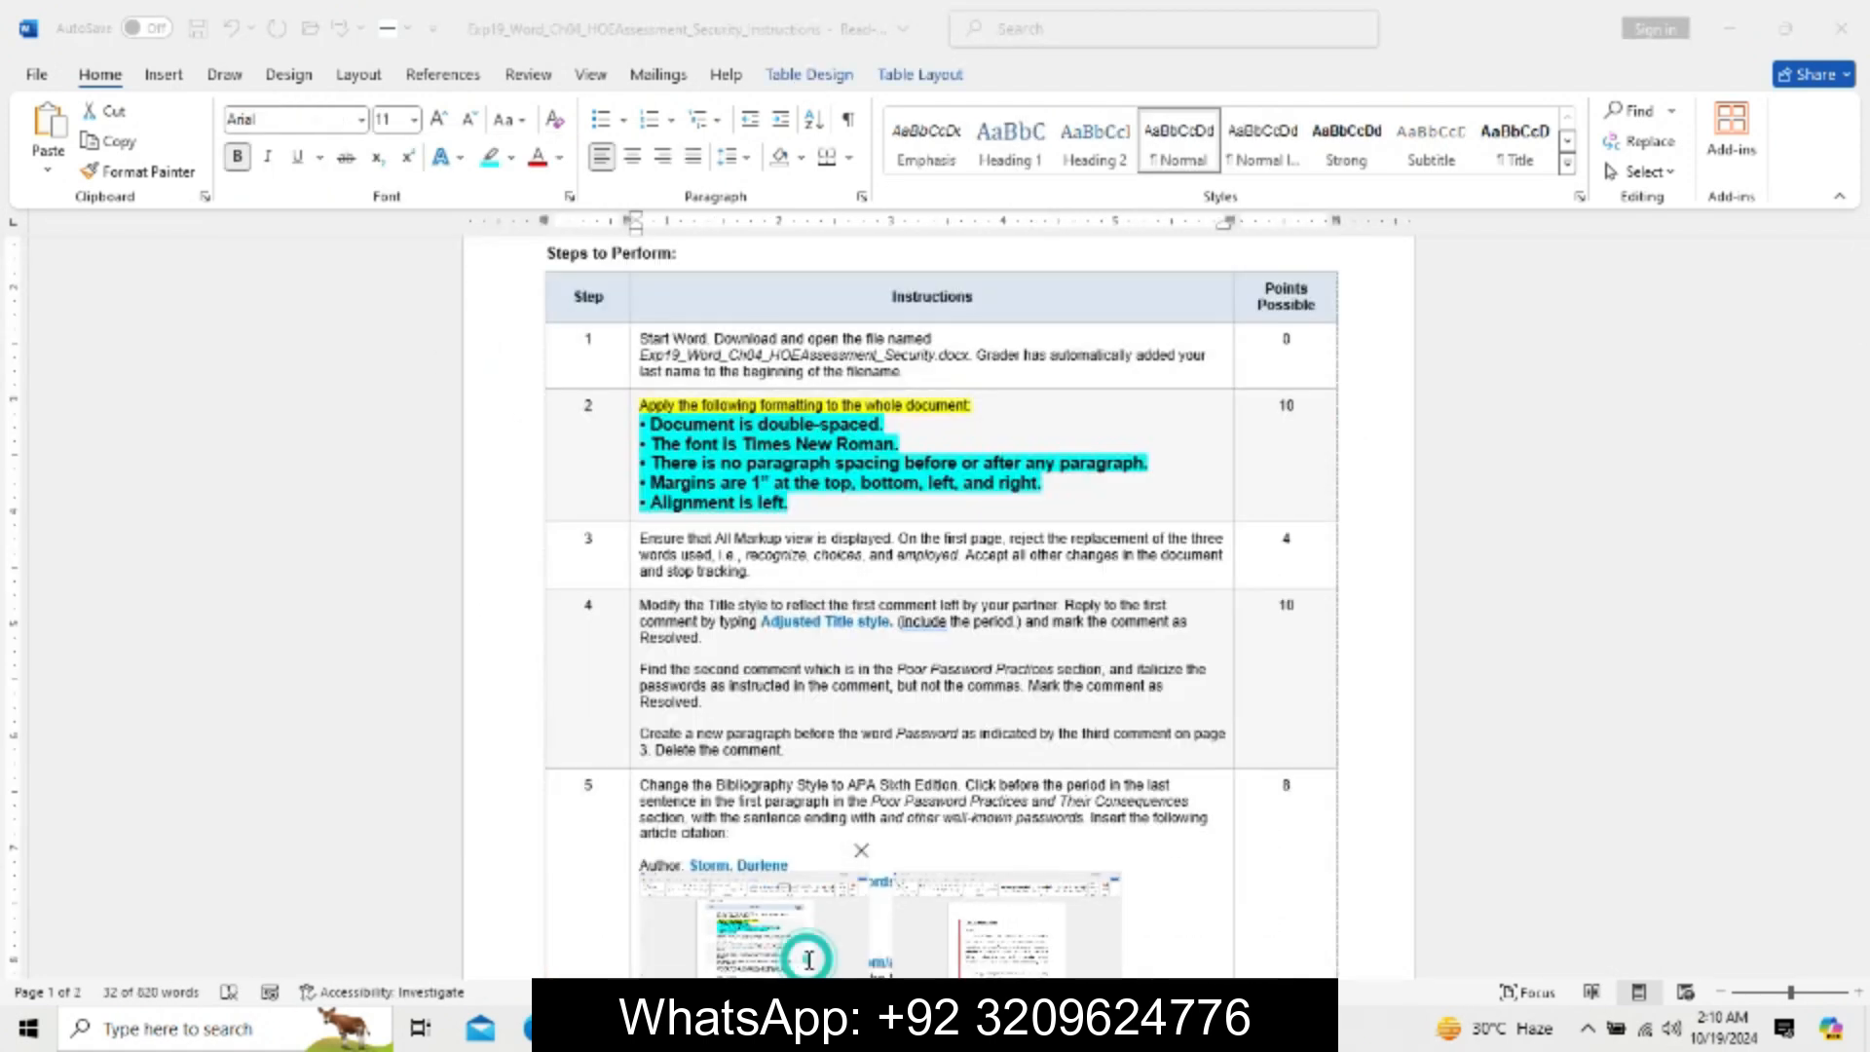
{"action": "left_click", "coordinate": [808, 961]}
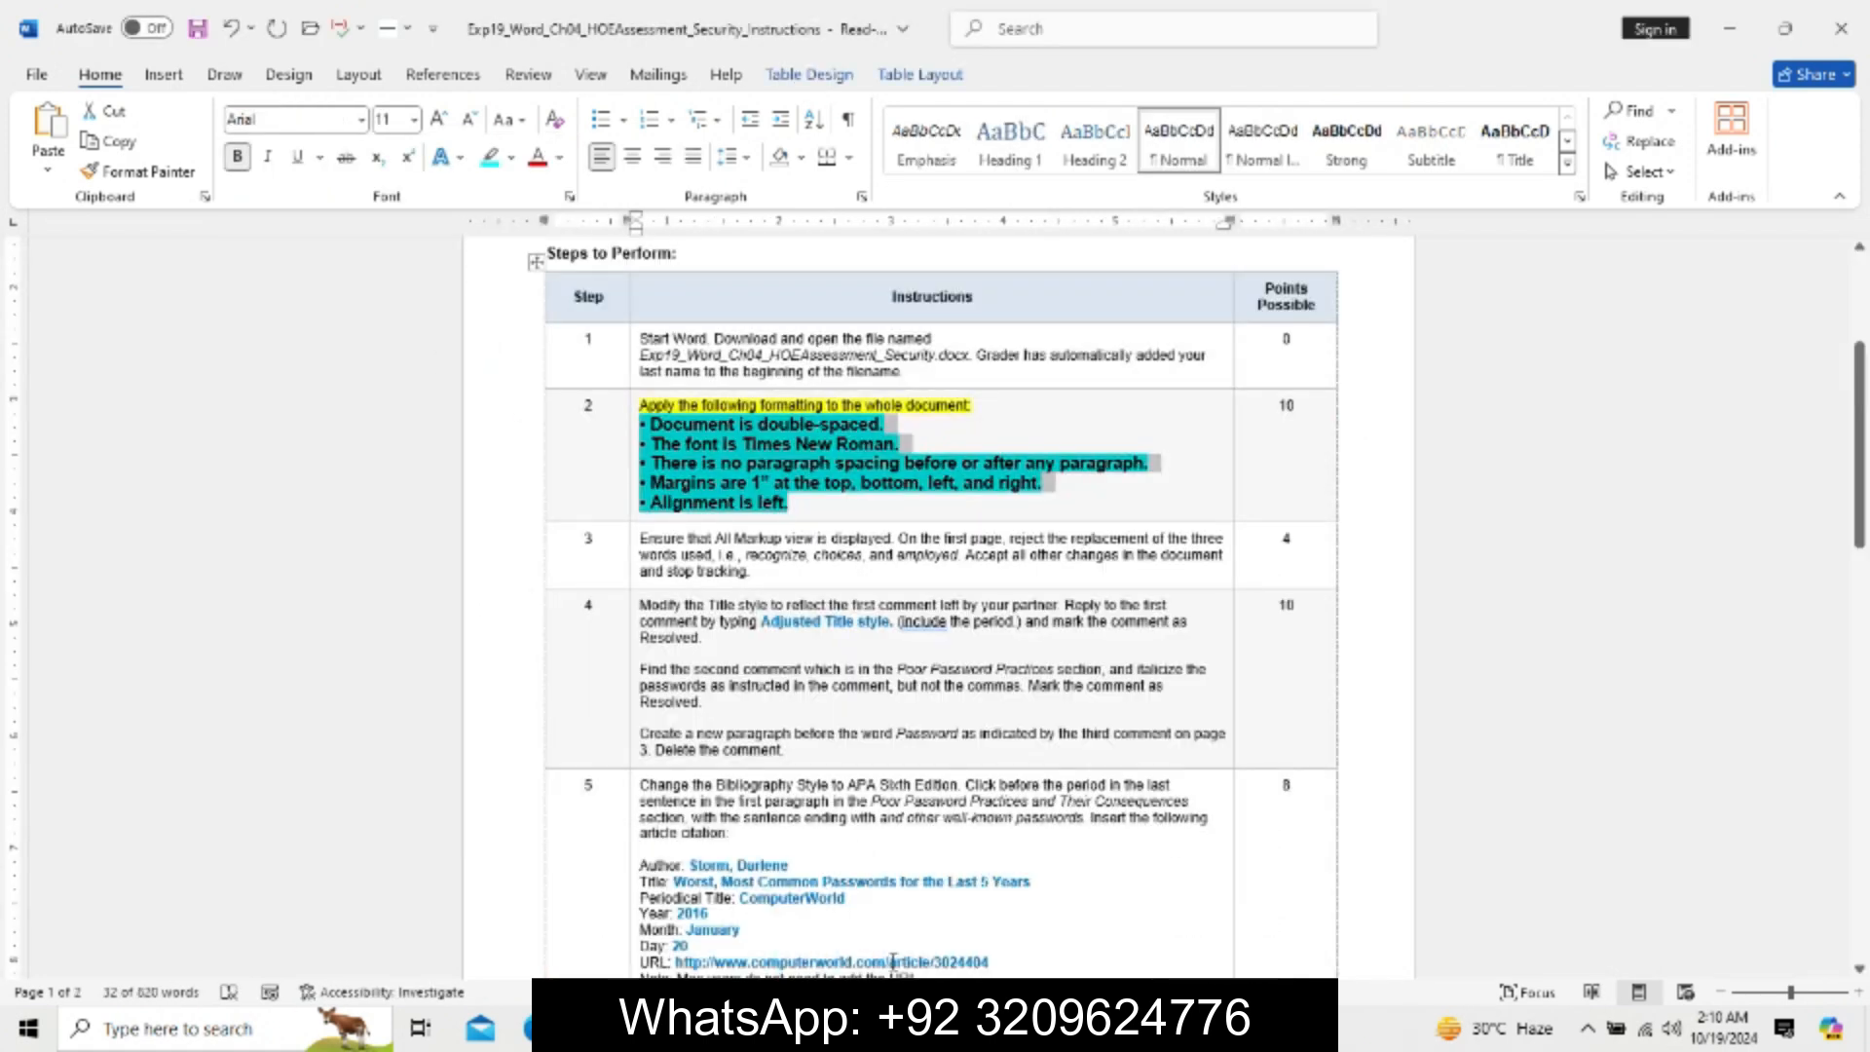
{"action": "left_click", "coordinate": [879, 1028]}
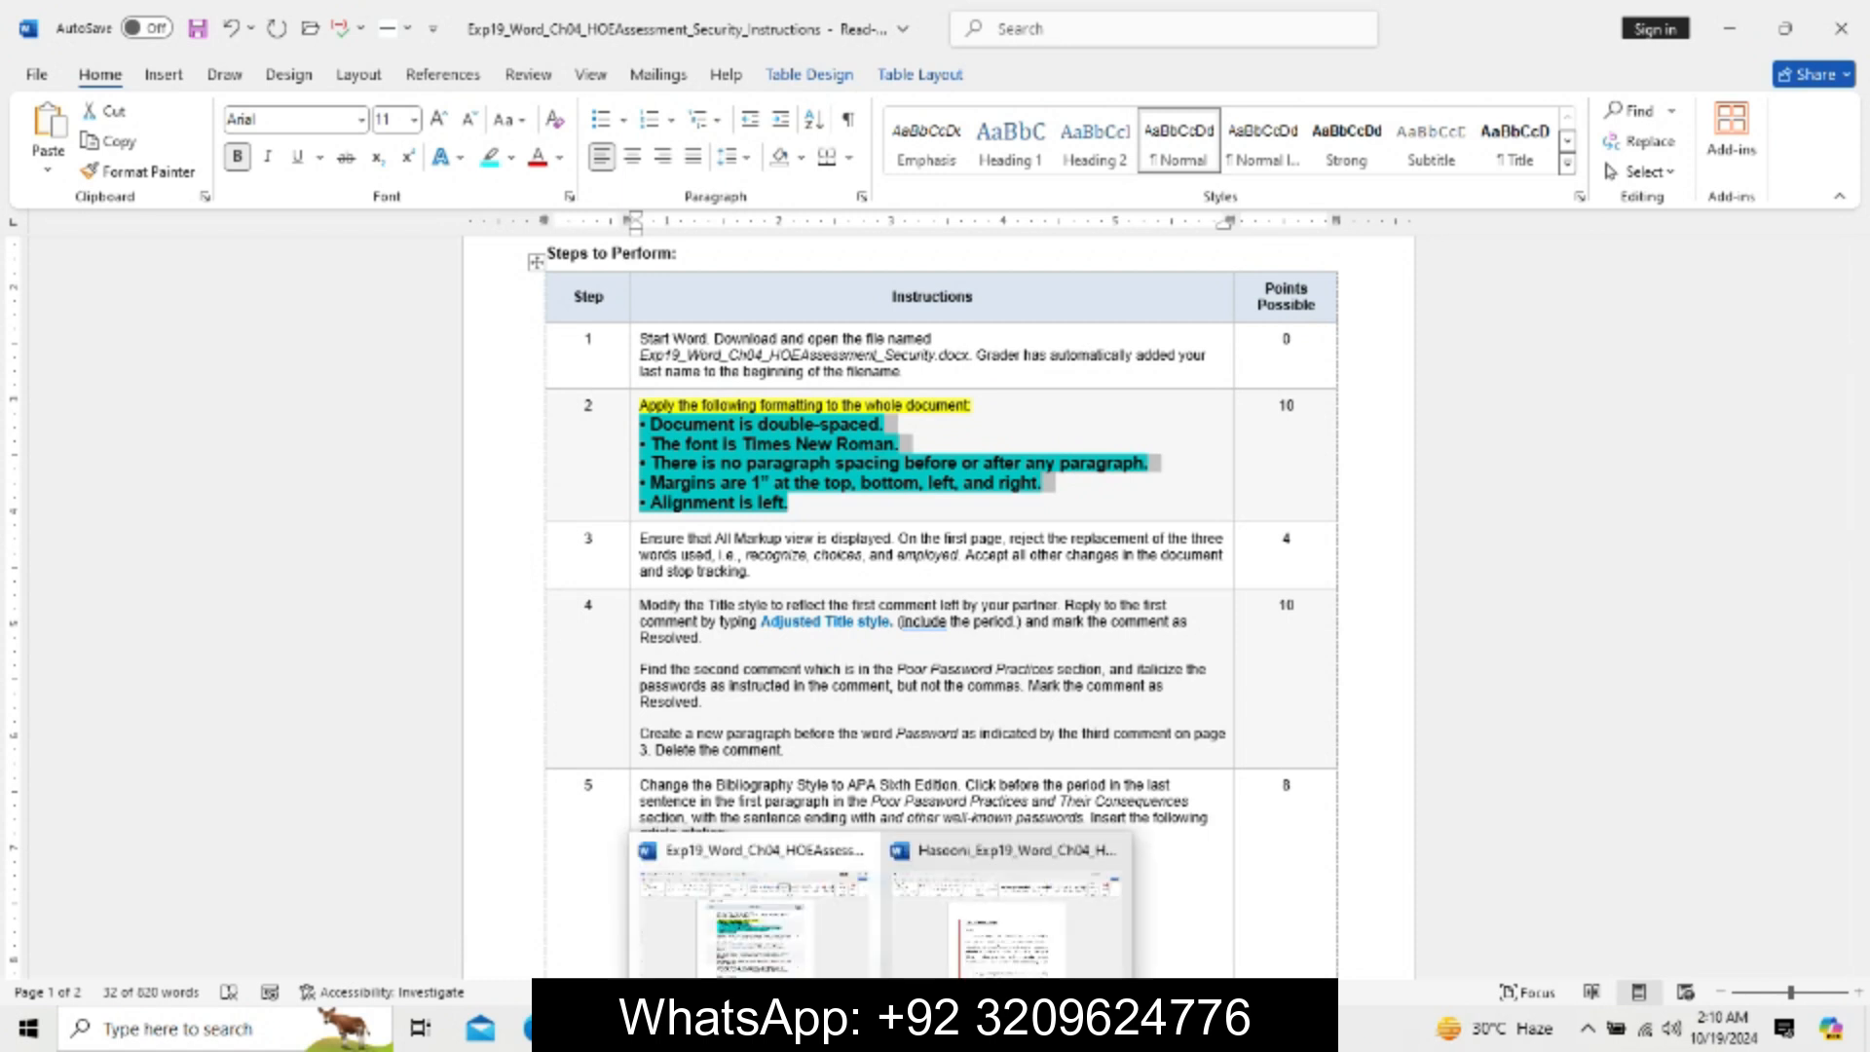
{"action": "left_click", "coordinate": [964, 955]}
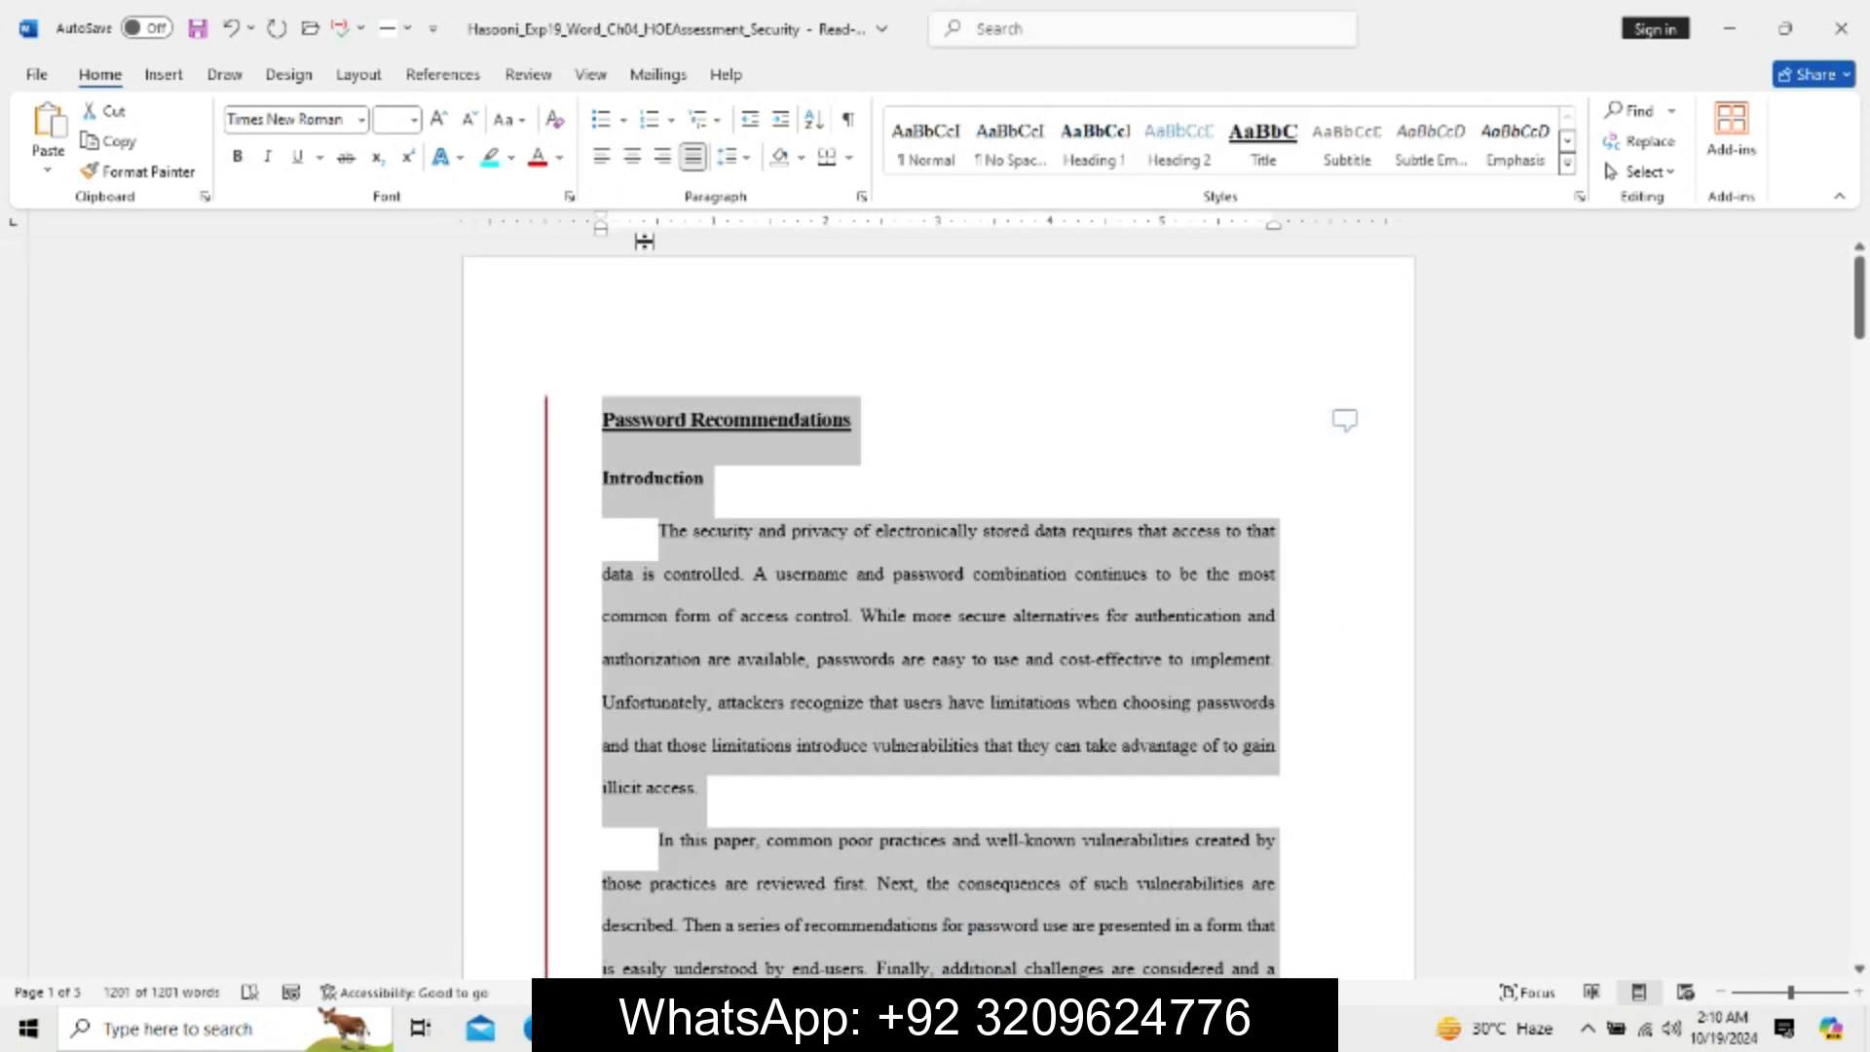
{"action": "left_click", "coordinate": [357, 76]}
{"action": "left_click", "coordinate": [732, 177]}
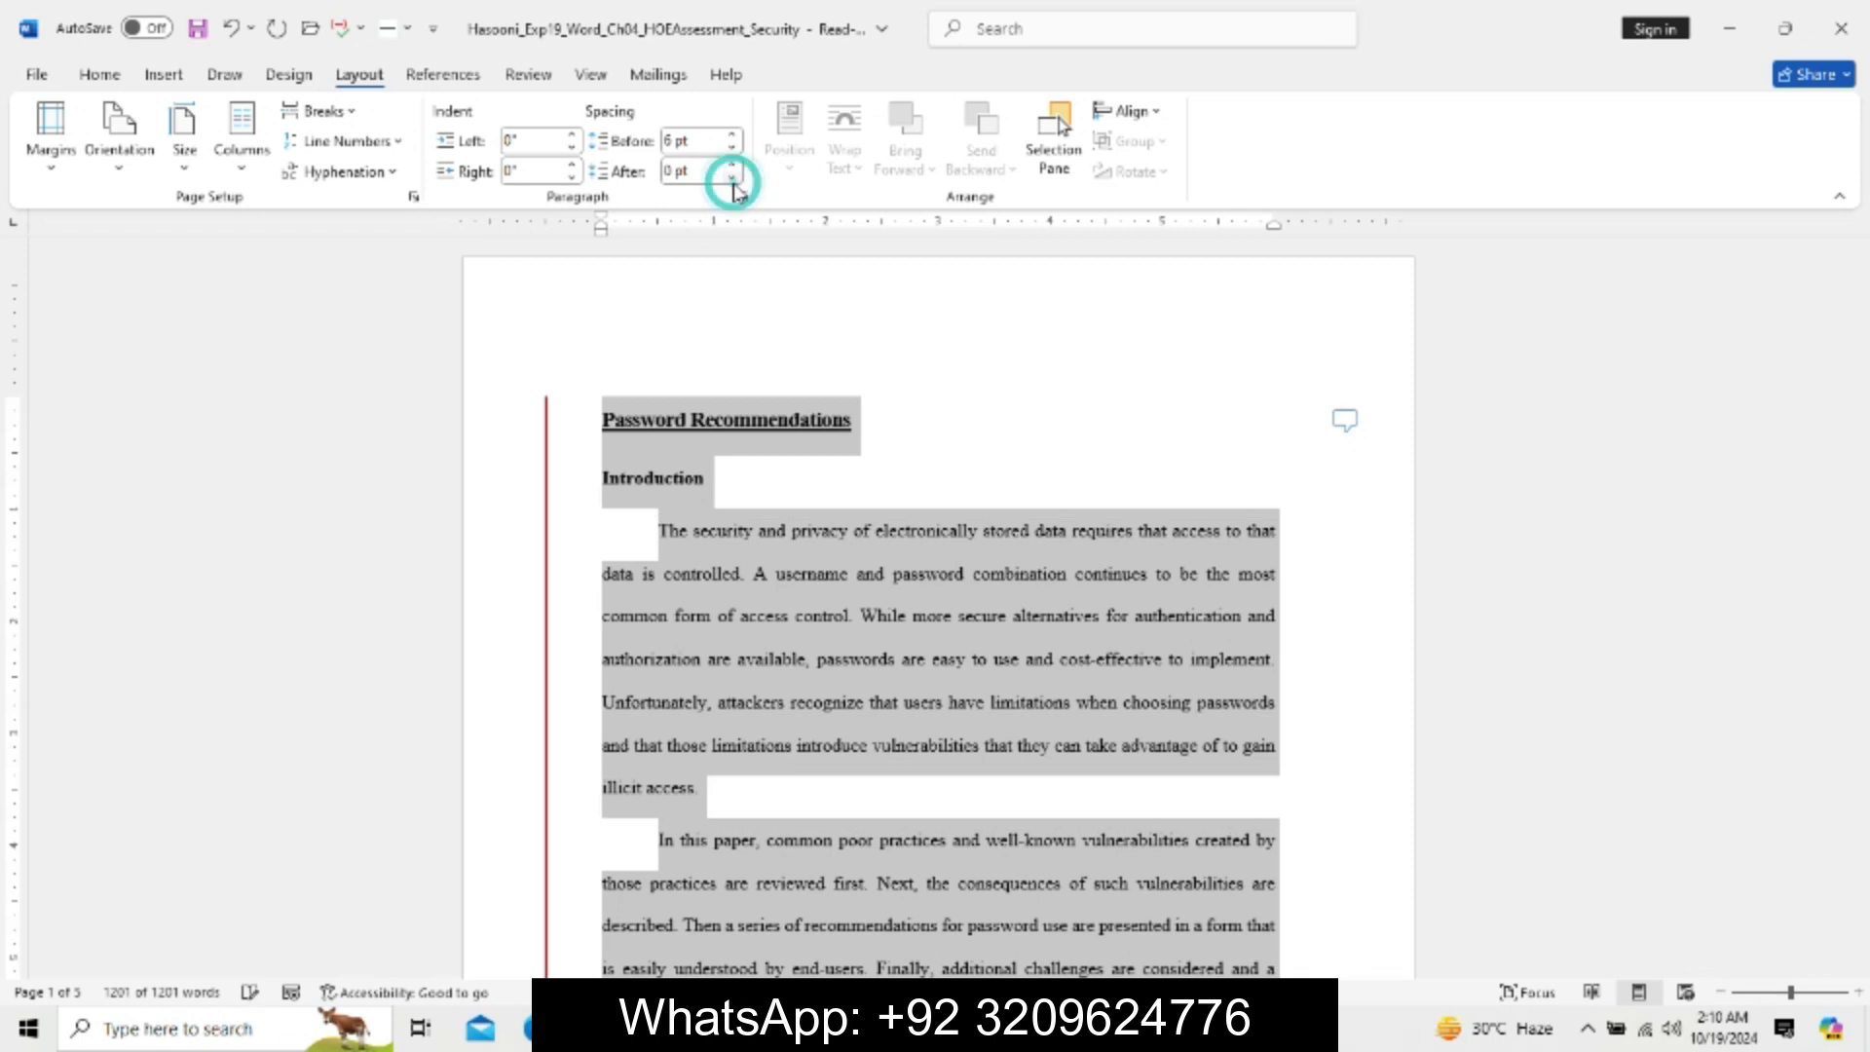
{"action": "left_click", "coordinate": [731, 178]}
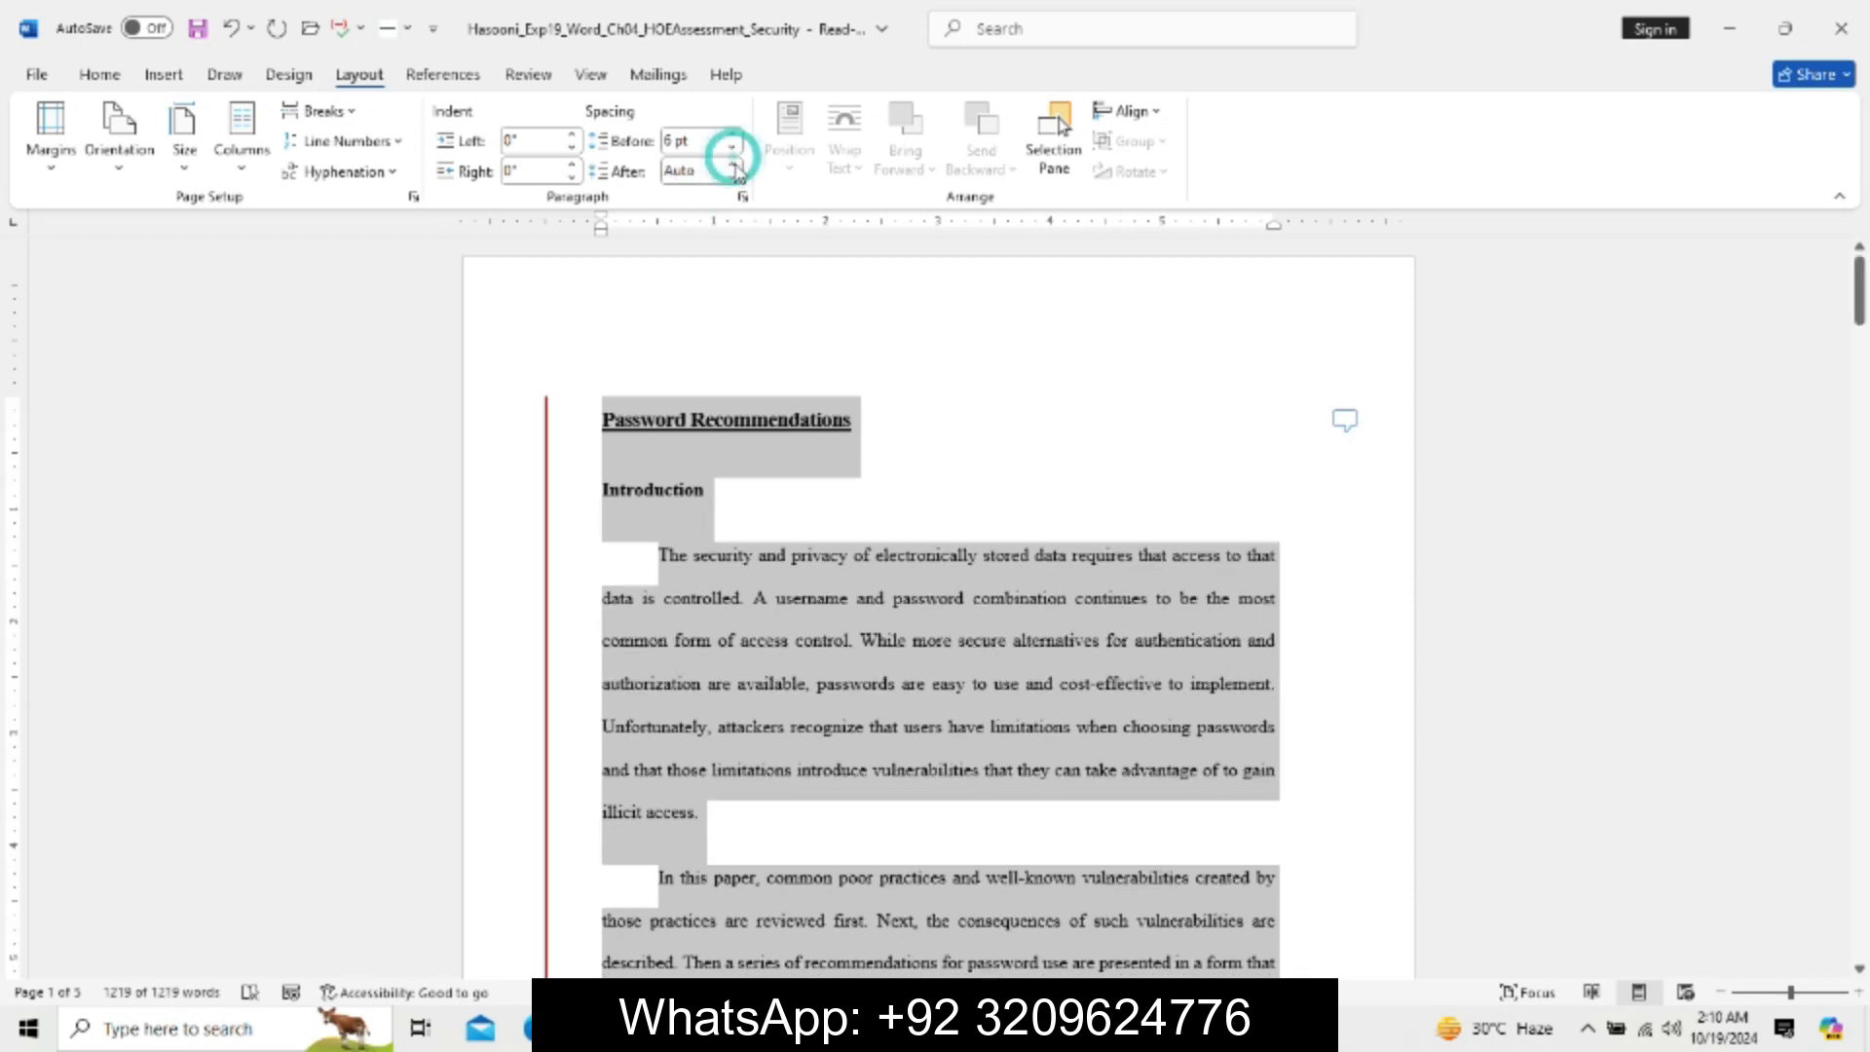
{"action": "left_click", "coordinate": [735, 166]}
{"action": "left_click", "coordinate": [733, 148]}
{"action": "left_click", "coordinate": [732, 148]}
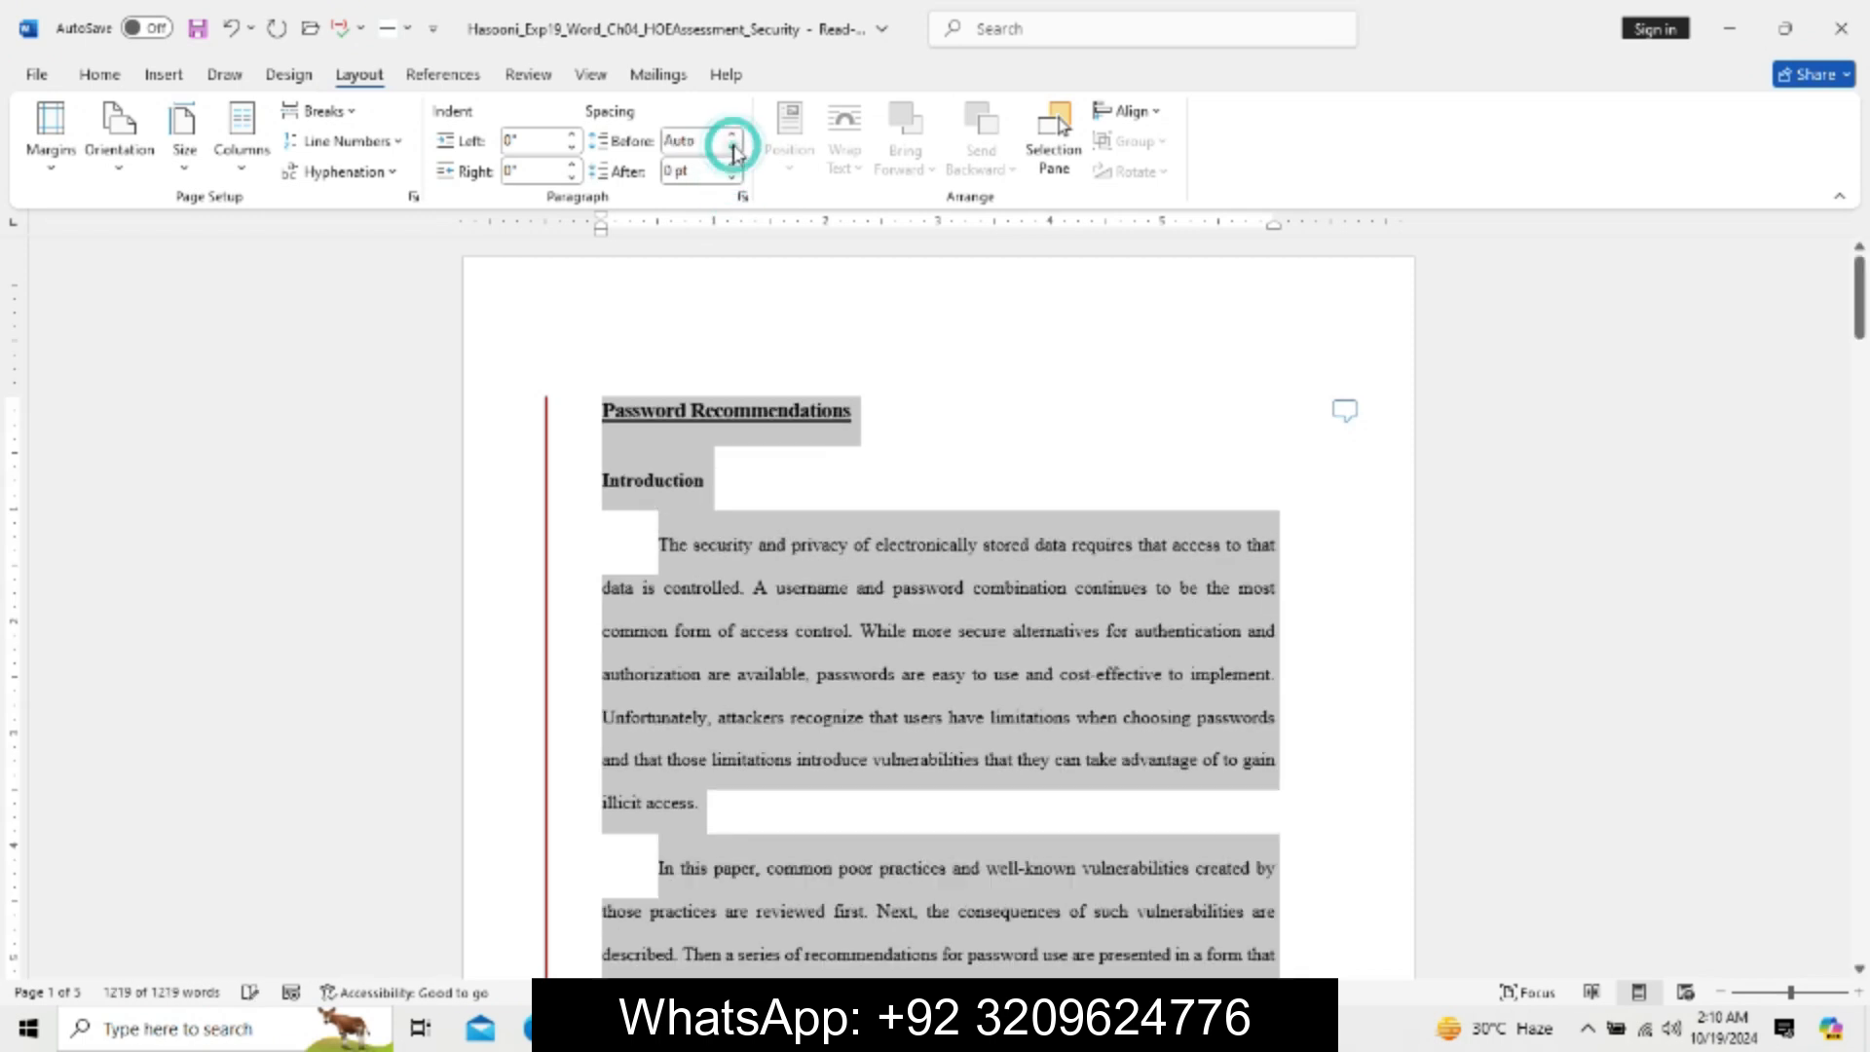
{"action": "left_click", "coordinate": [736, 147]}
{"action": "left_click", "coordinate": [736, 138]}
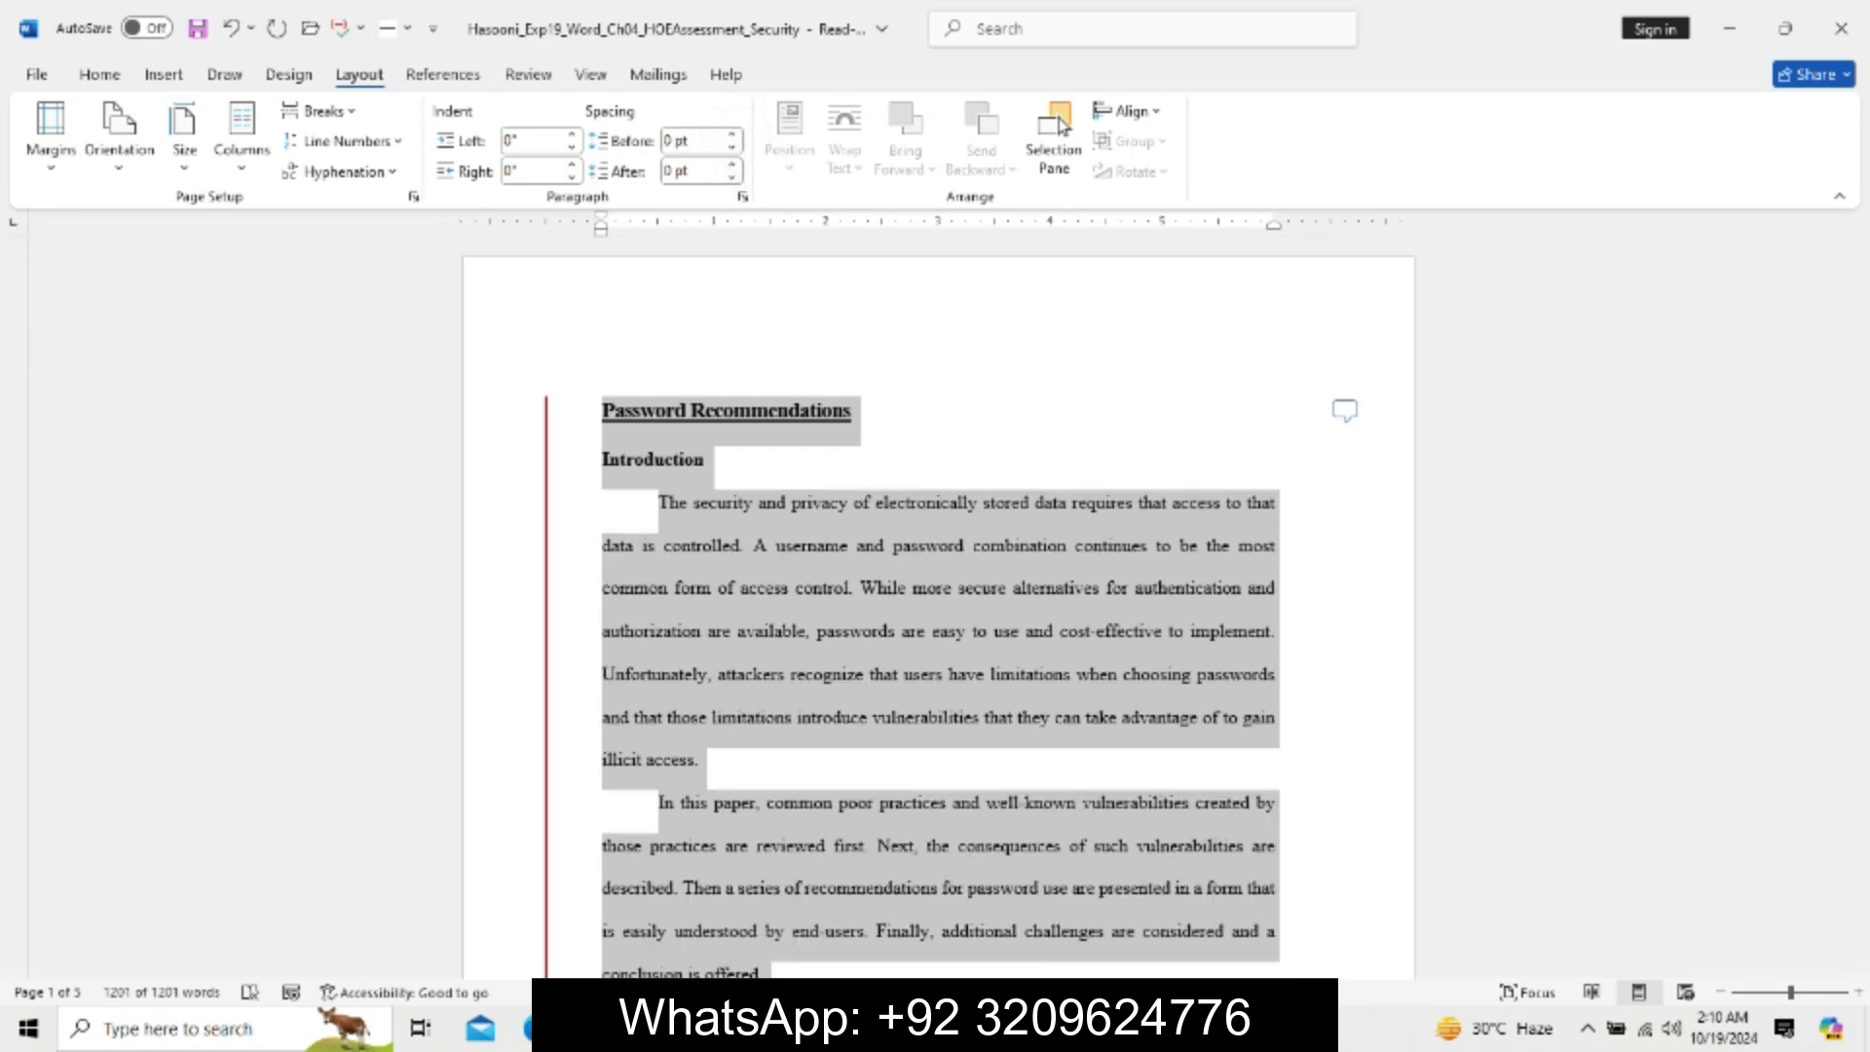
Compare the indents and spacing settings of the whole Password Recommendations document with the step 2 formatting requirements.
{"action": "left_click", "coordinate": [875, 1028]}
{"action": "left_click", "coordinate": [818, 947]}
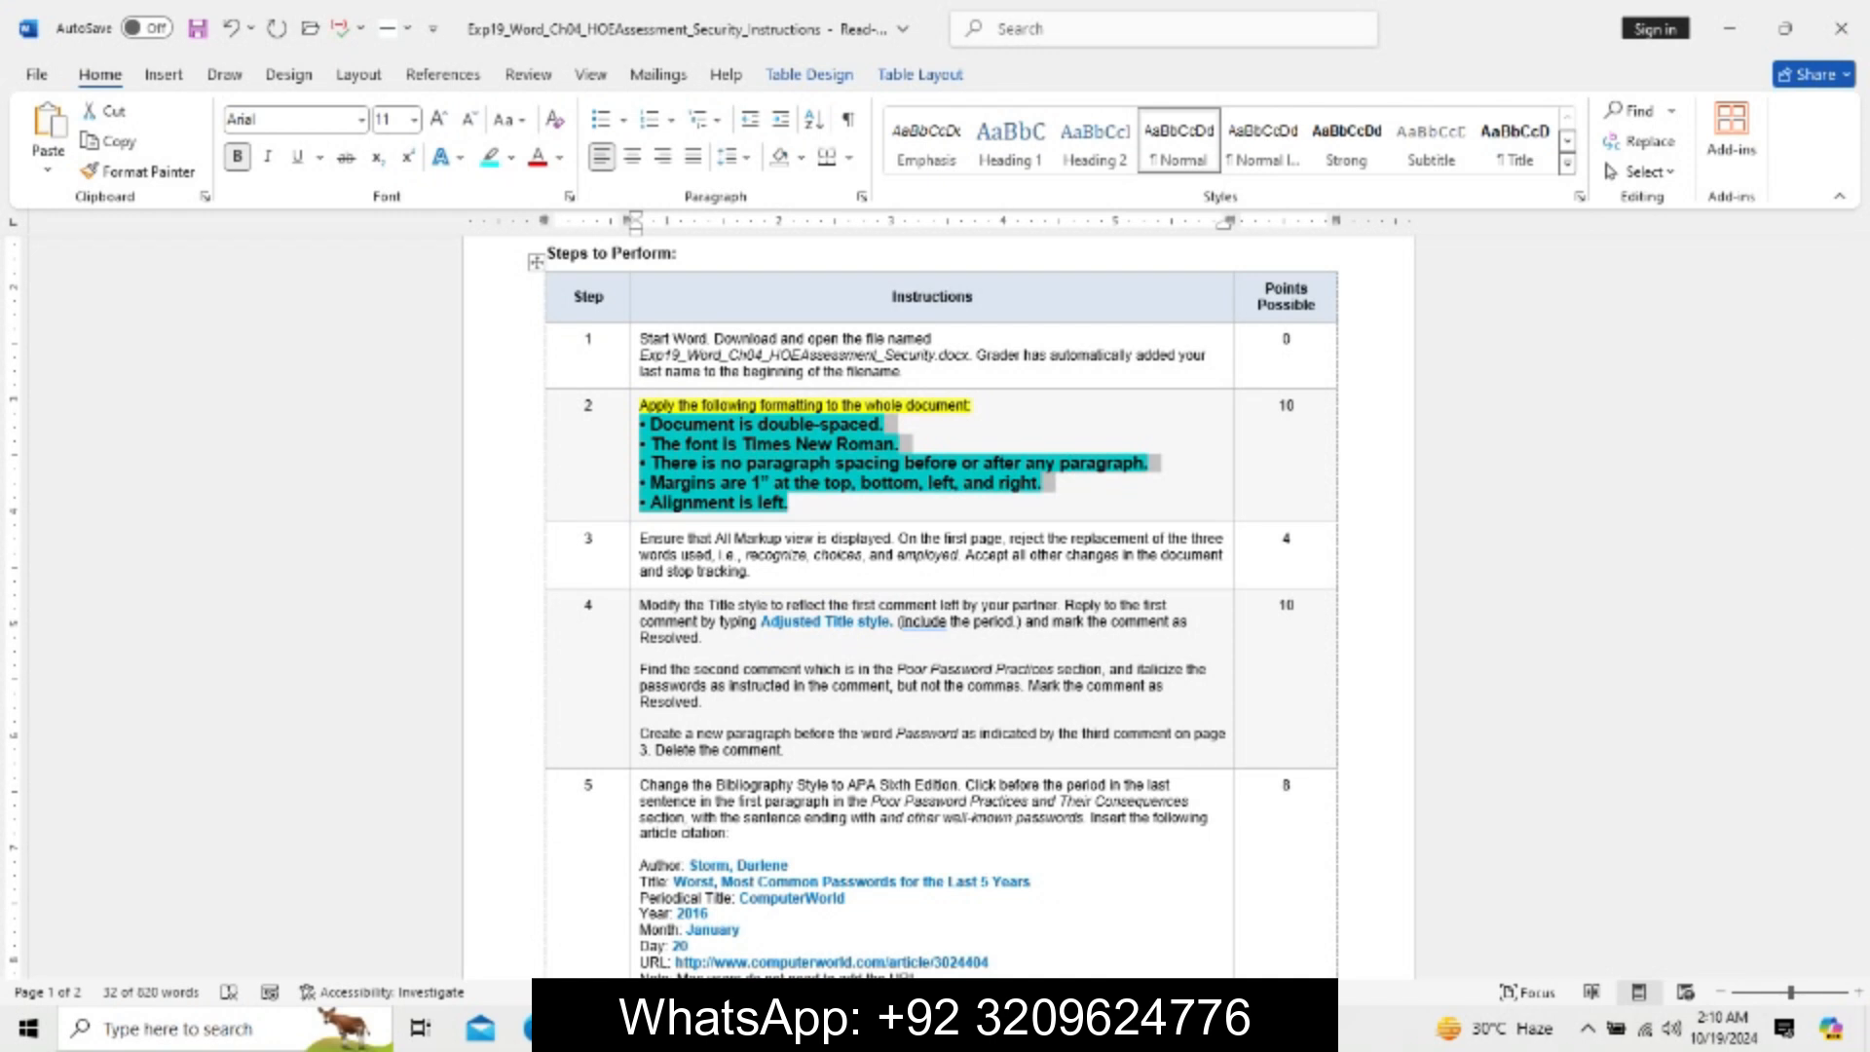
{"action": "left_click", "coordinate": [875, 1029]}
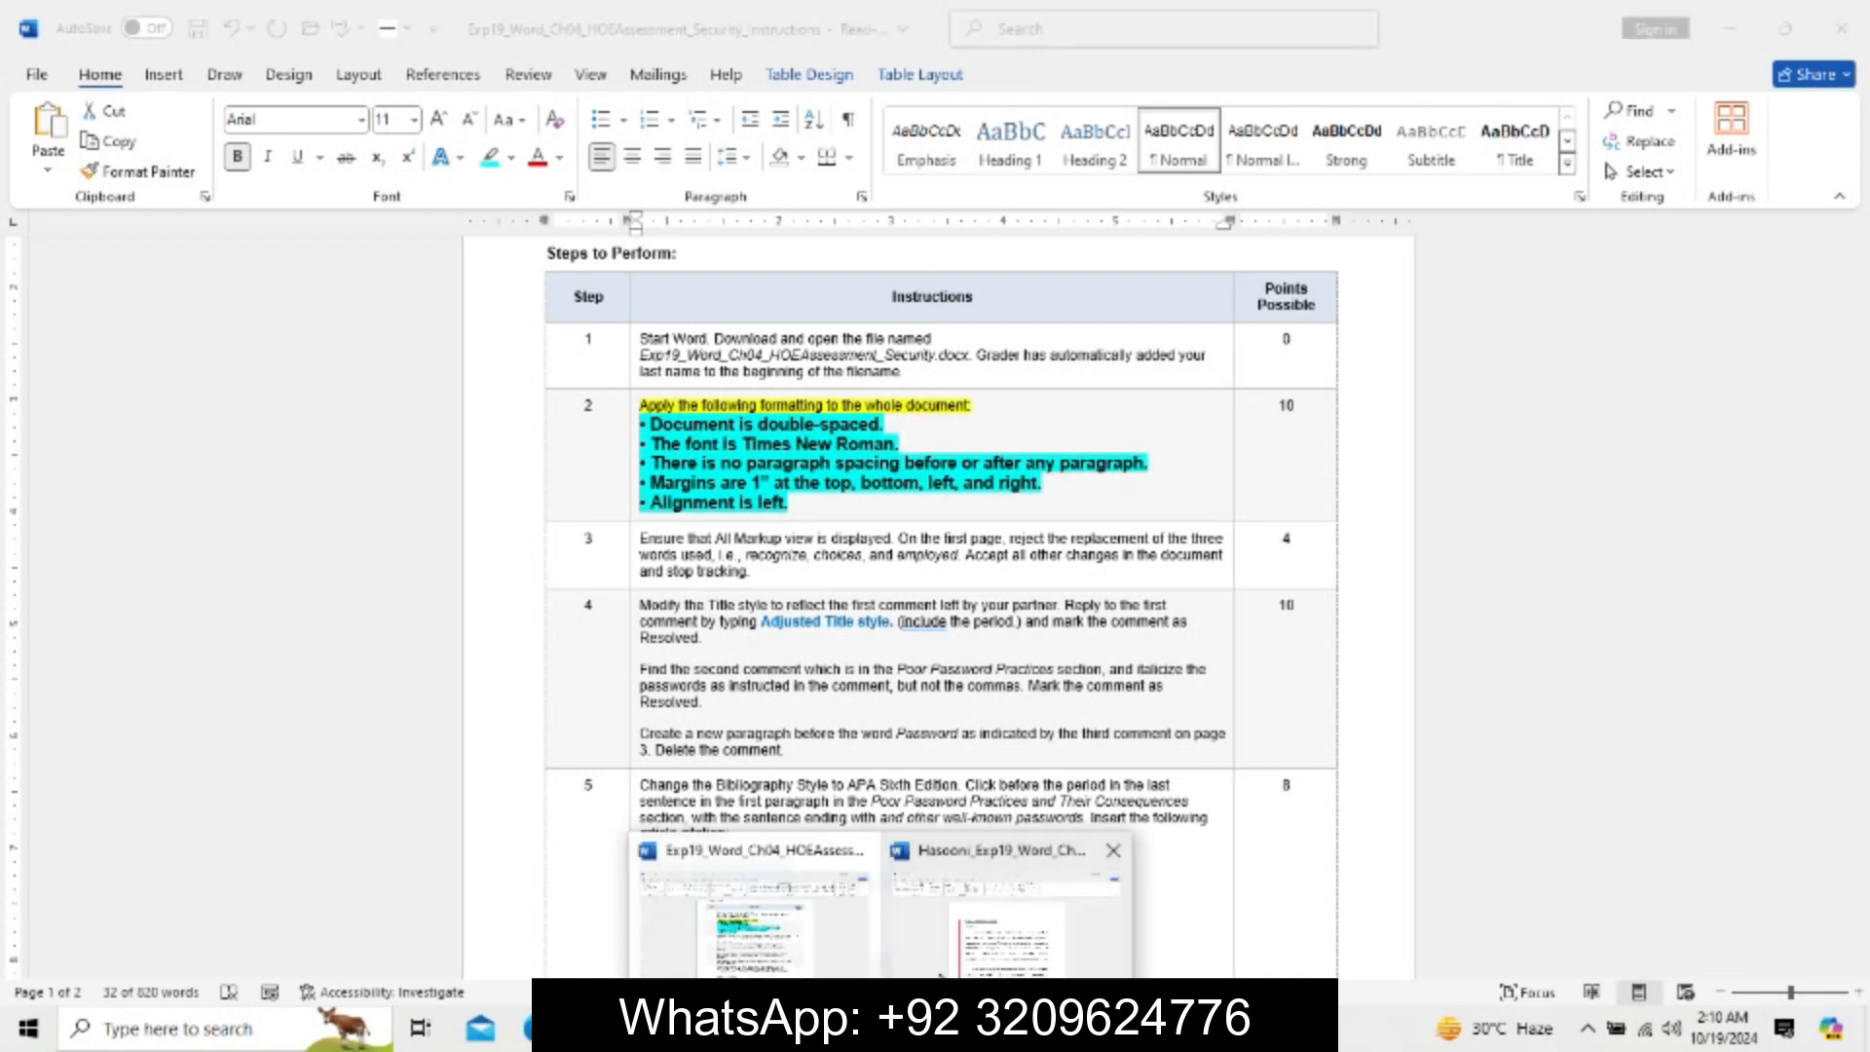
{"action": "left_click", "coordinate": [924, 921]}
{"action": "key", "text": "ctrl+a"}
{"action": "left_click", "coordinate": [102, 74]}
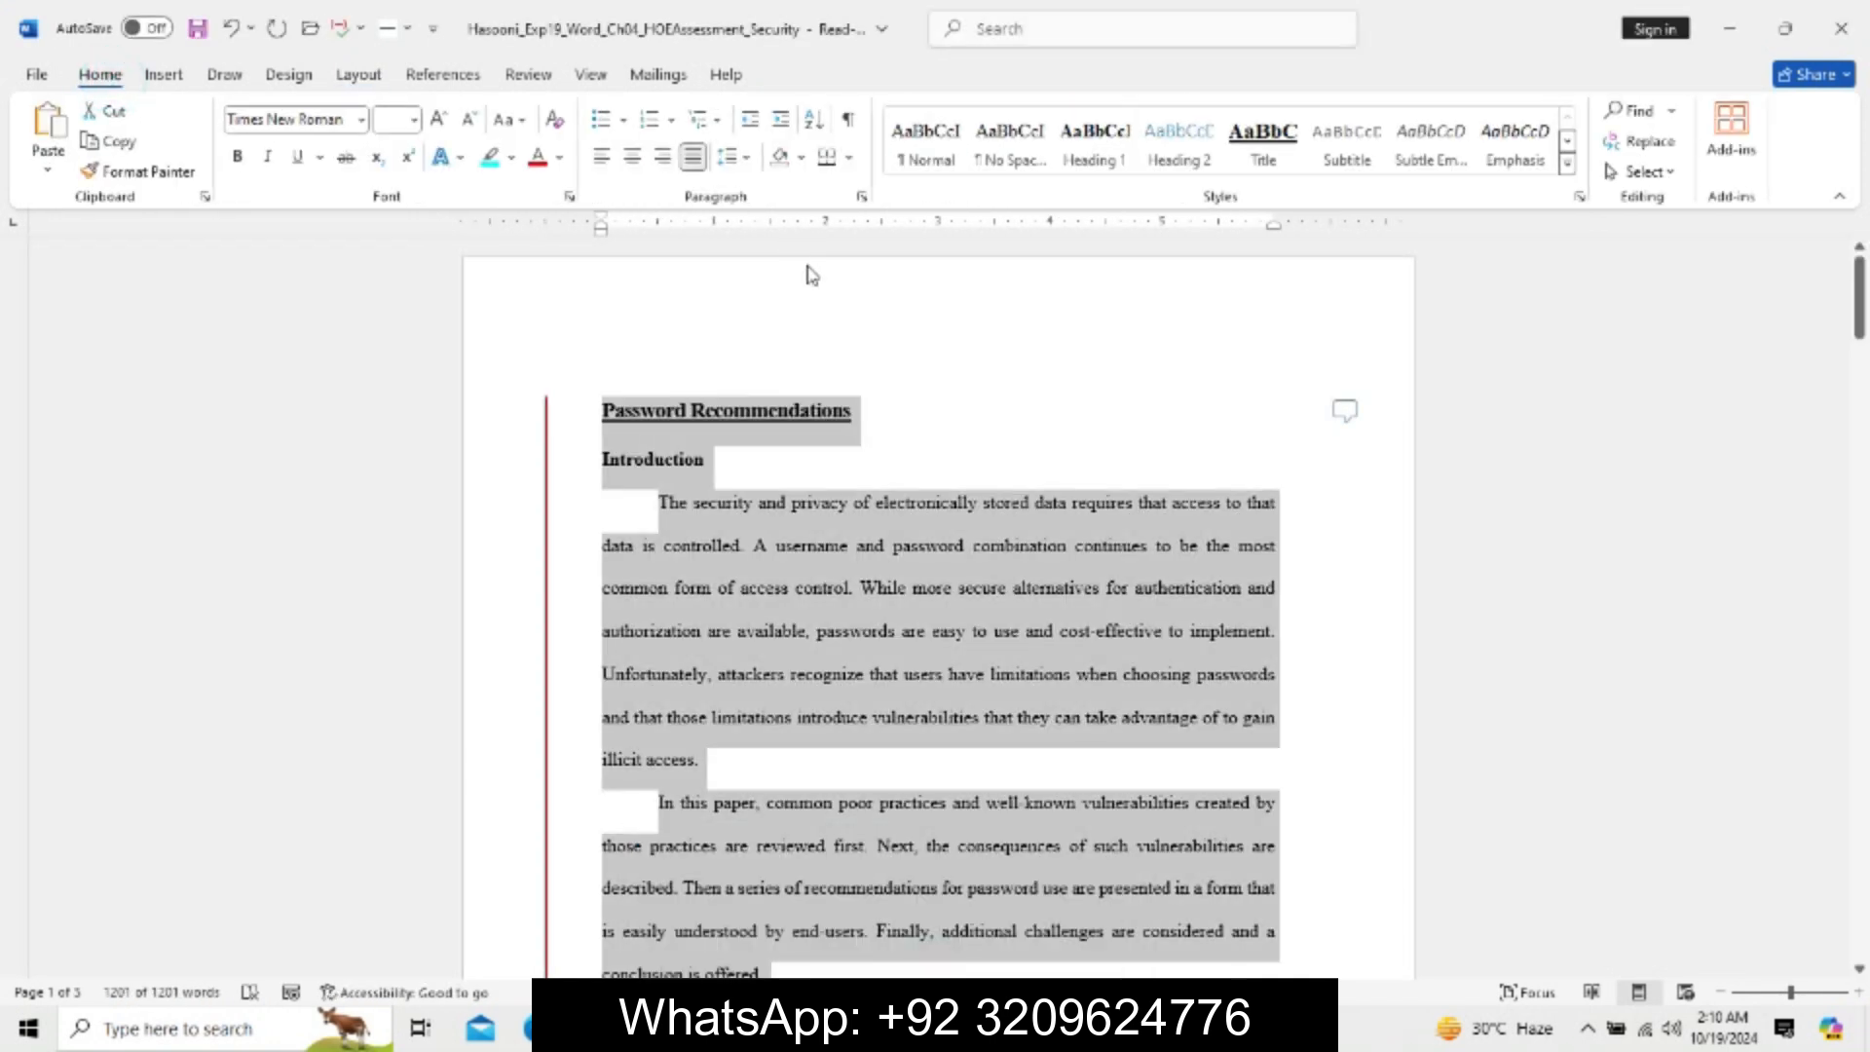
{"action": "left_click", "coordinate": [861, 196]}
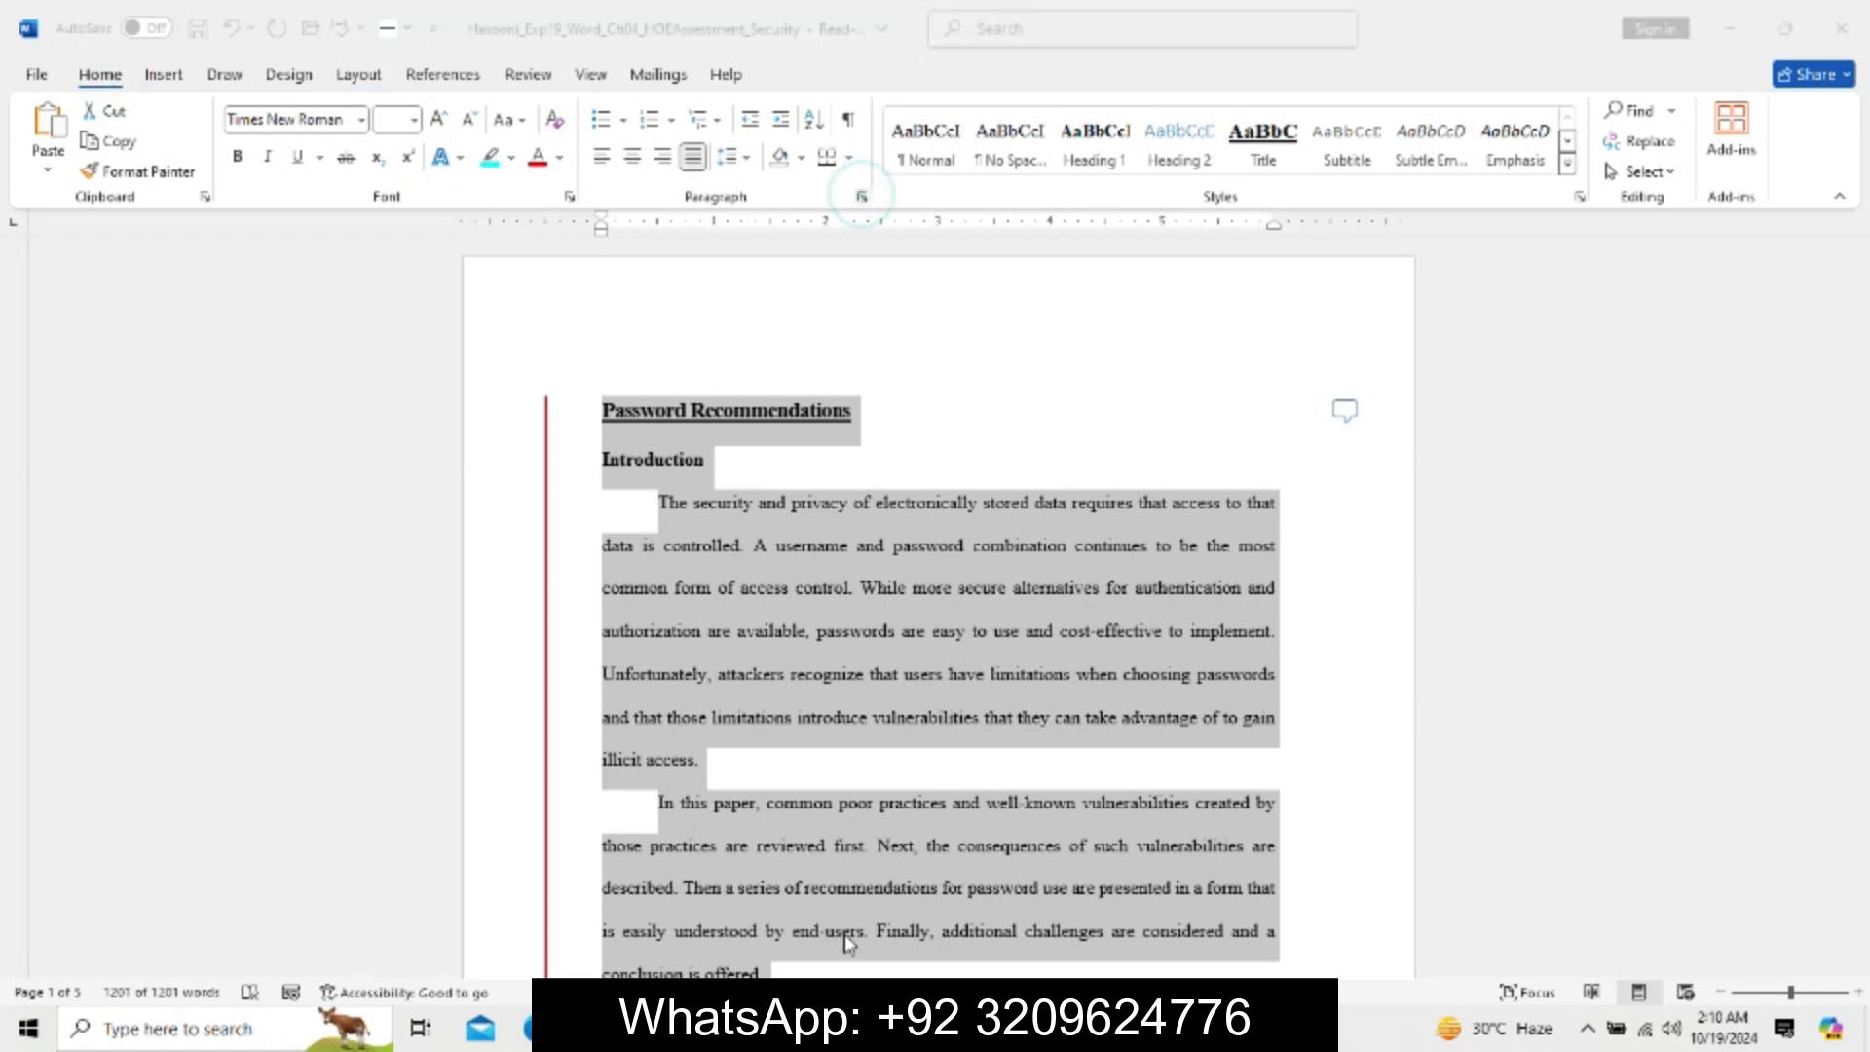
{"action": "left_click", "coordinate": [799, 969]}
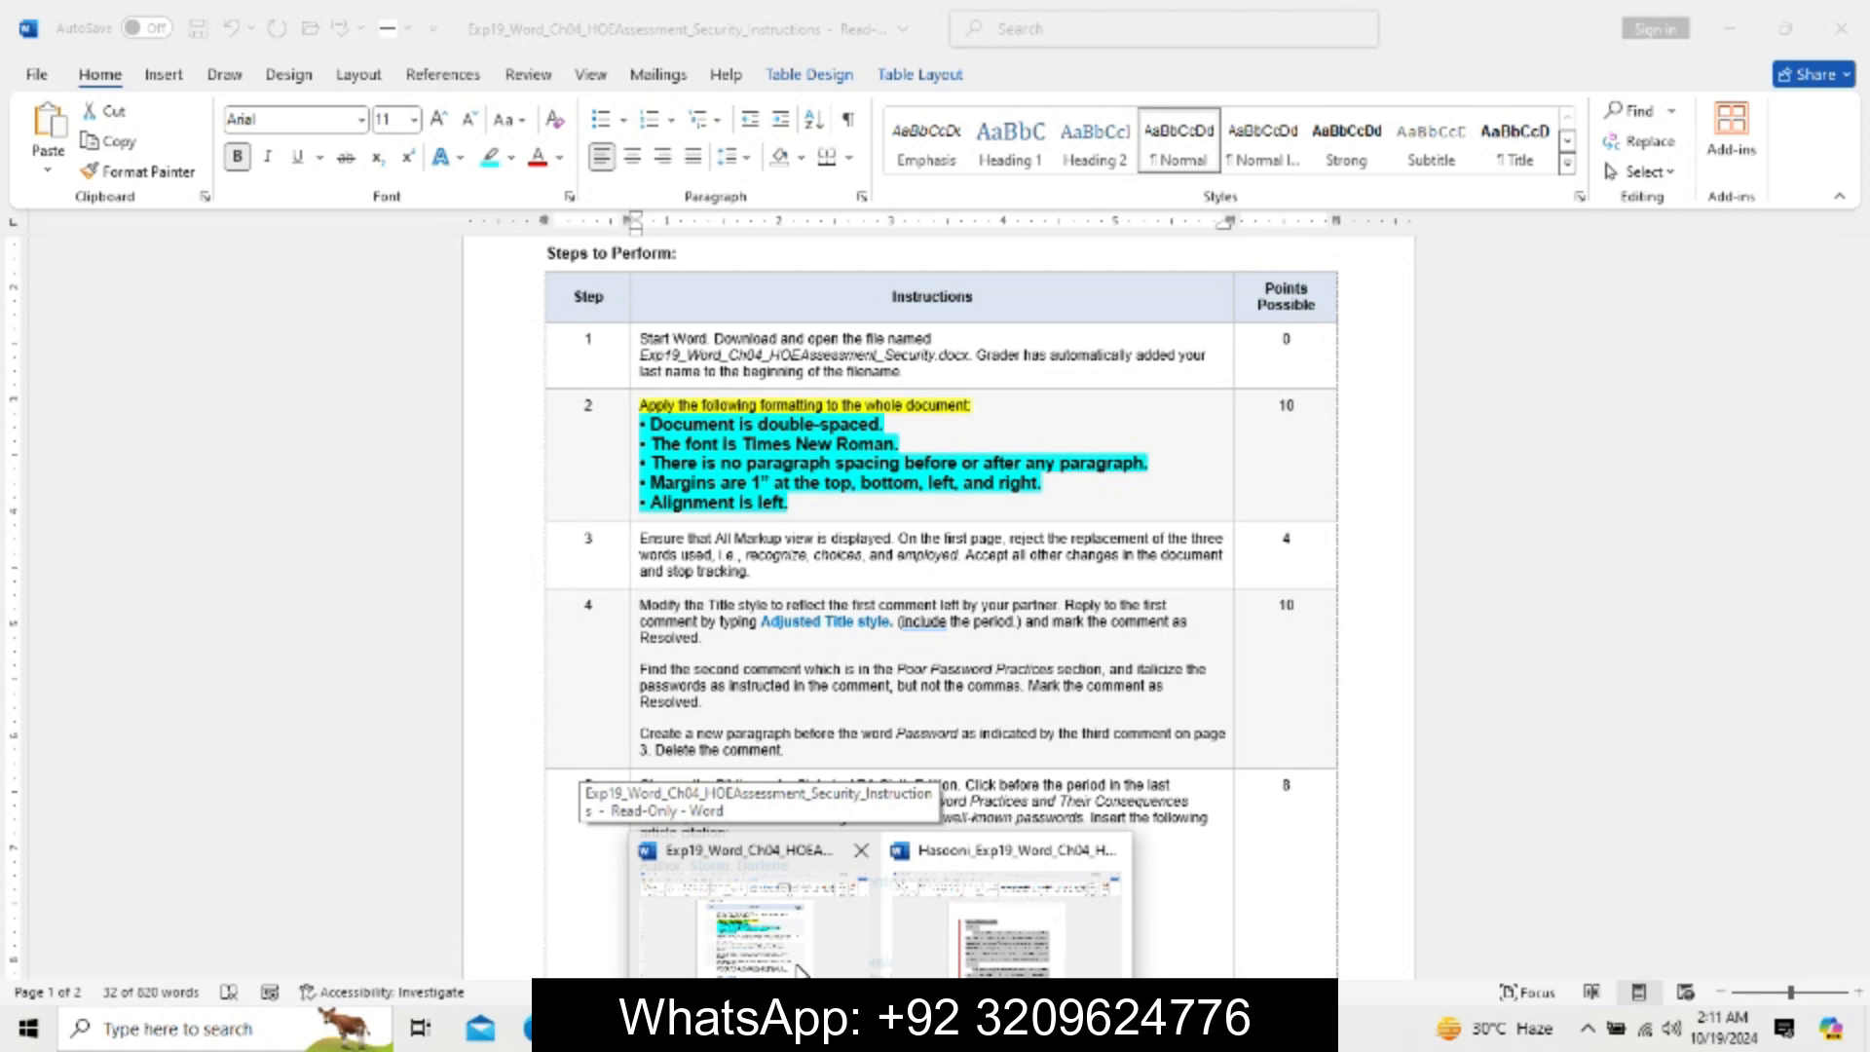
{"action": "left_click", "coordinate": [1005, 926]}
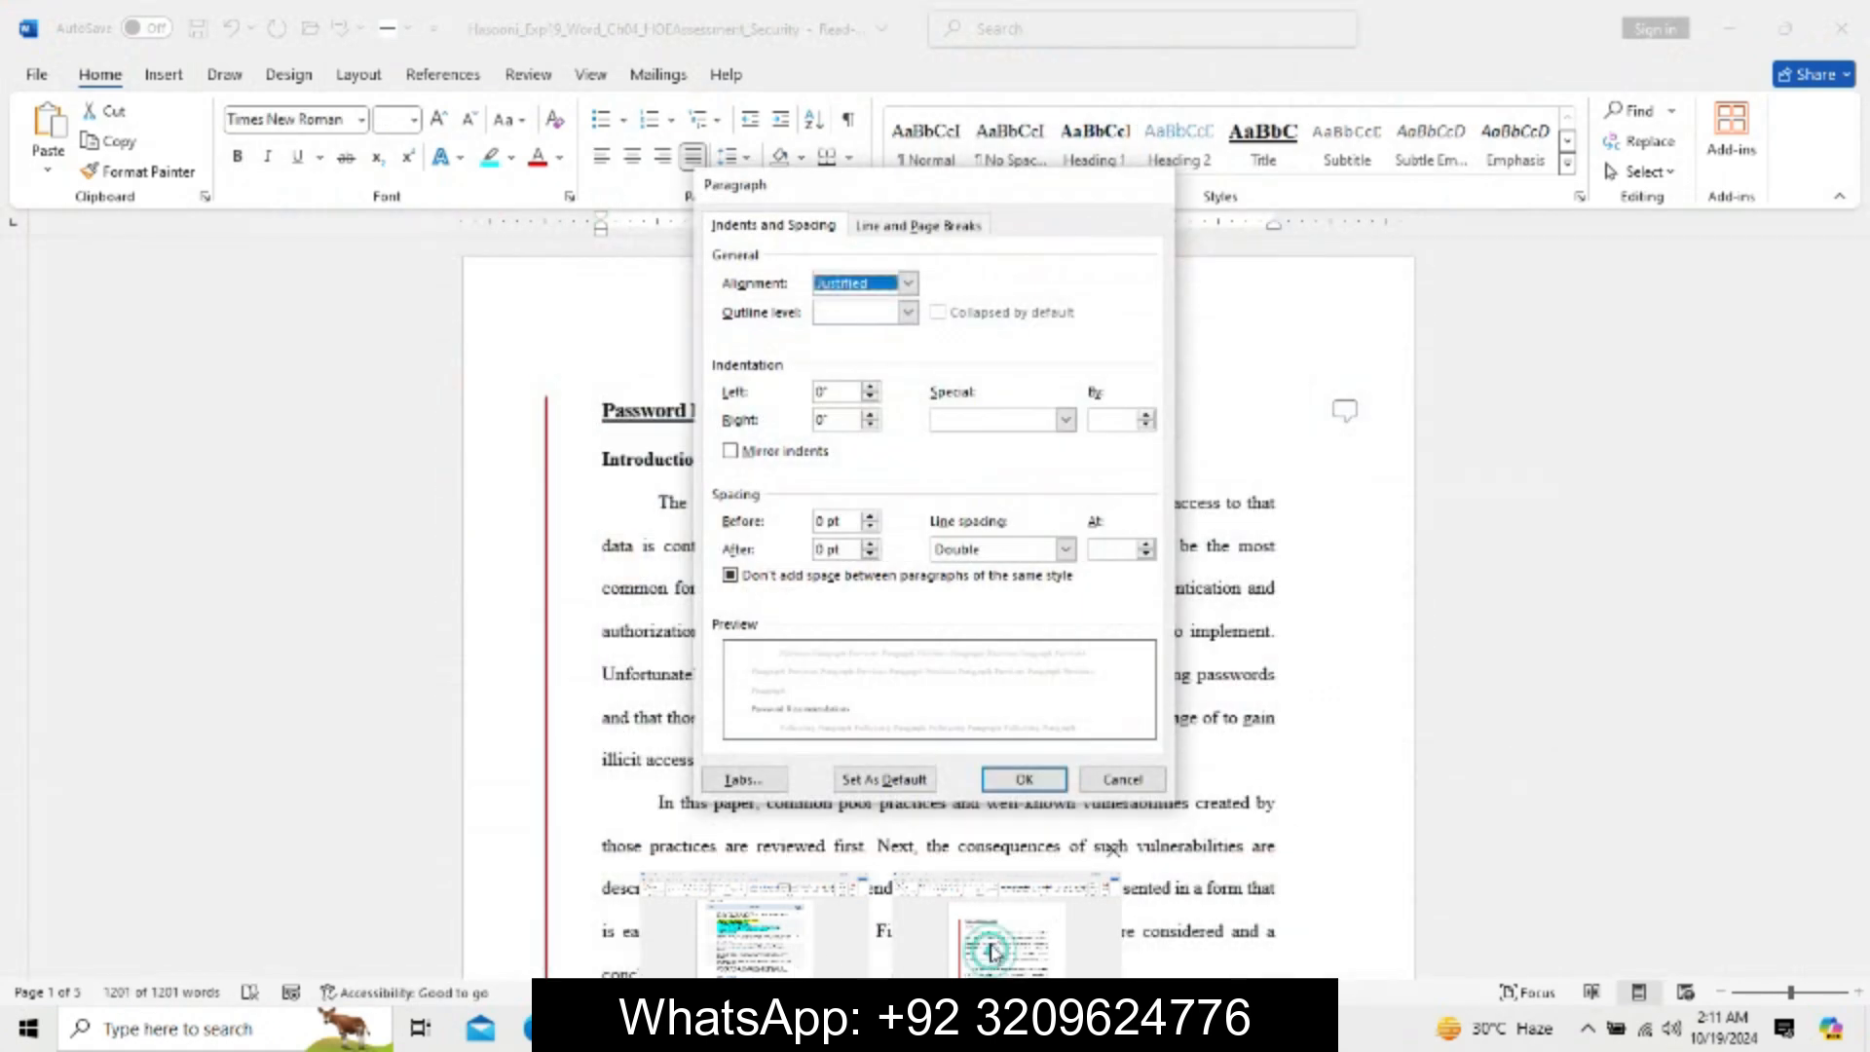
{"action": "left_click", "coordinate": [933, 224]}
{"action": "left_click", "coordinate": [775, 225]}
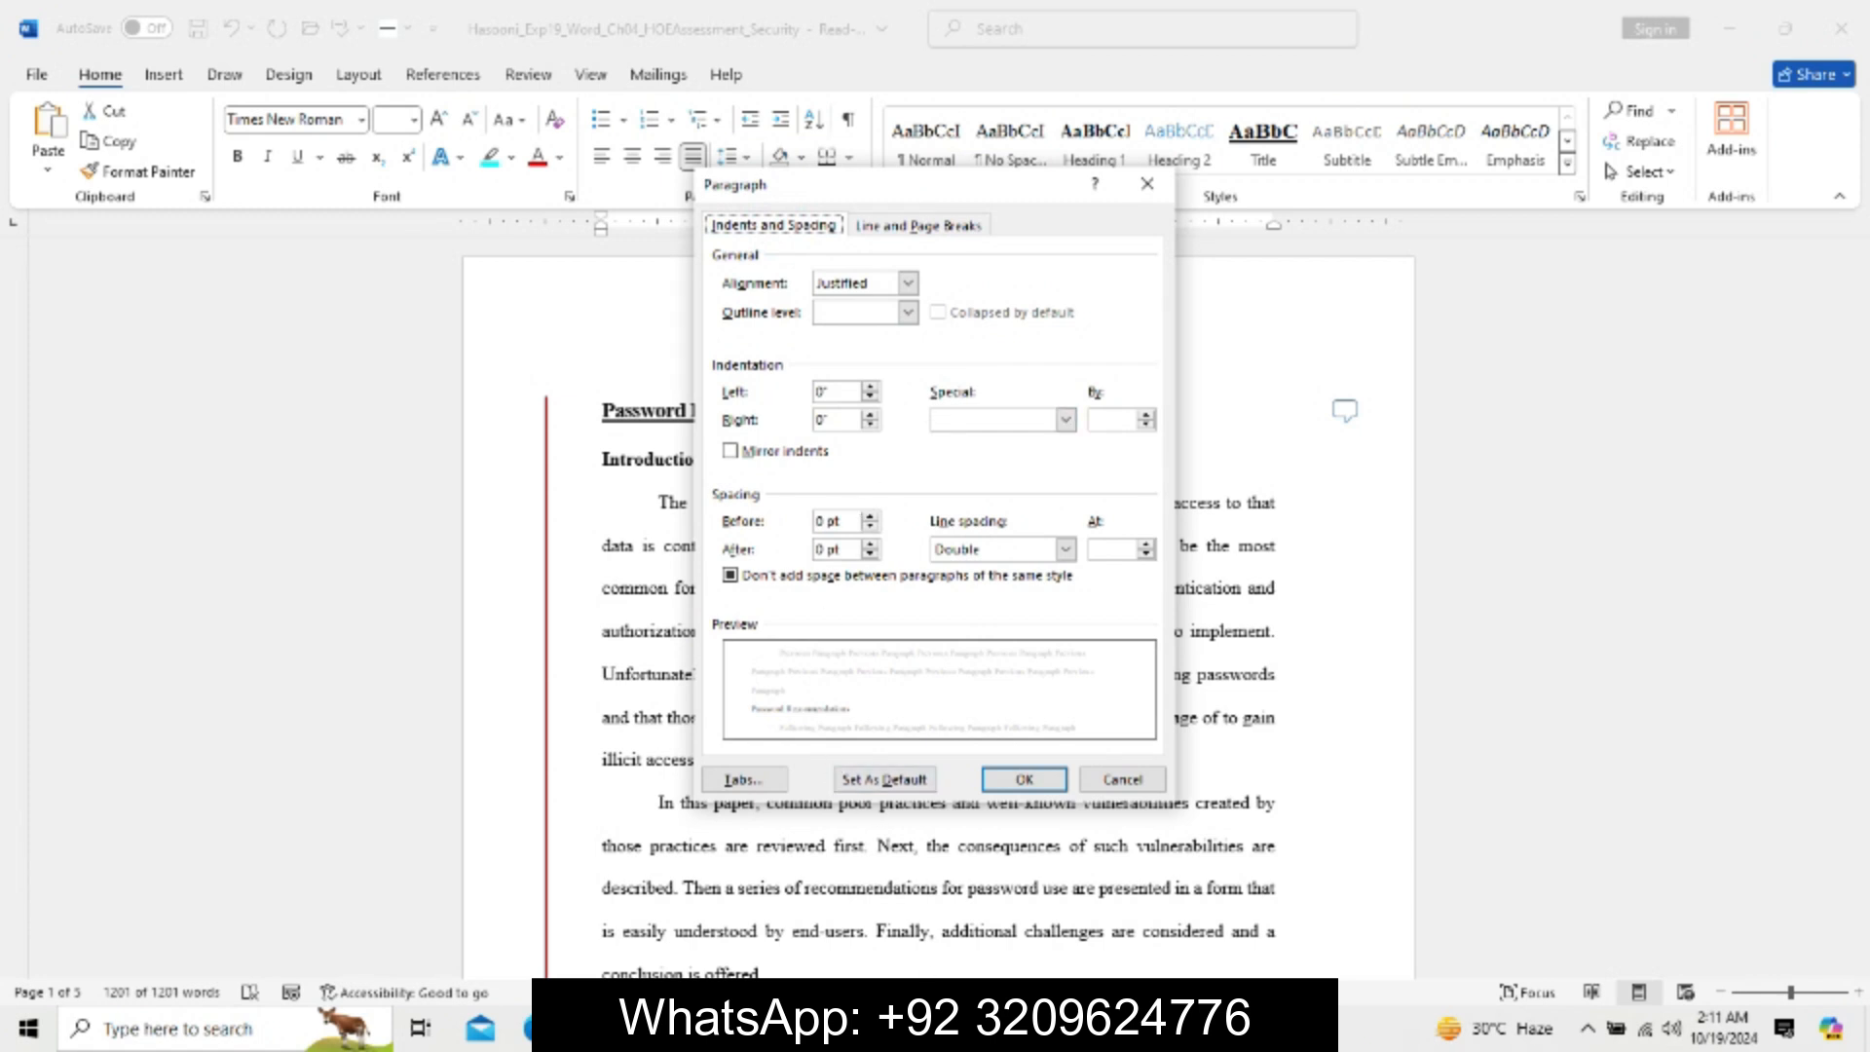
{"action": "left_click", "coordinate": [807, 938]}
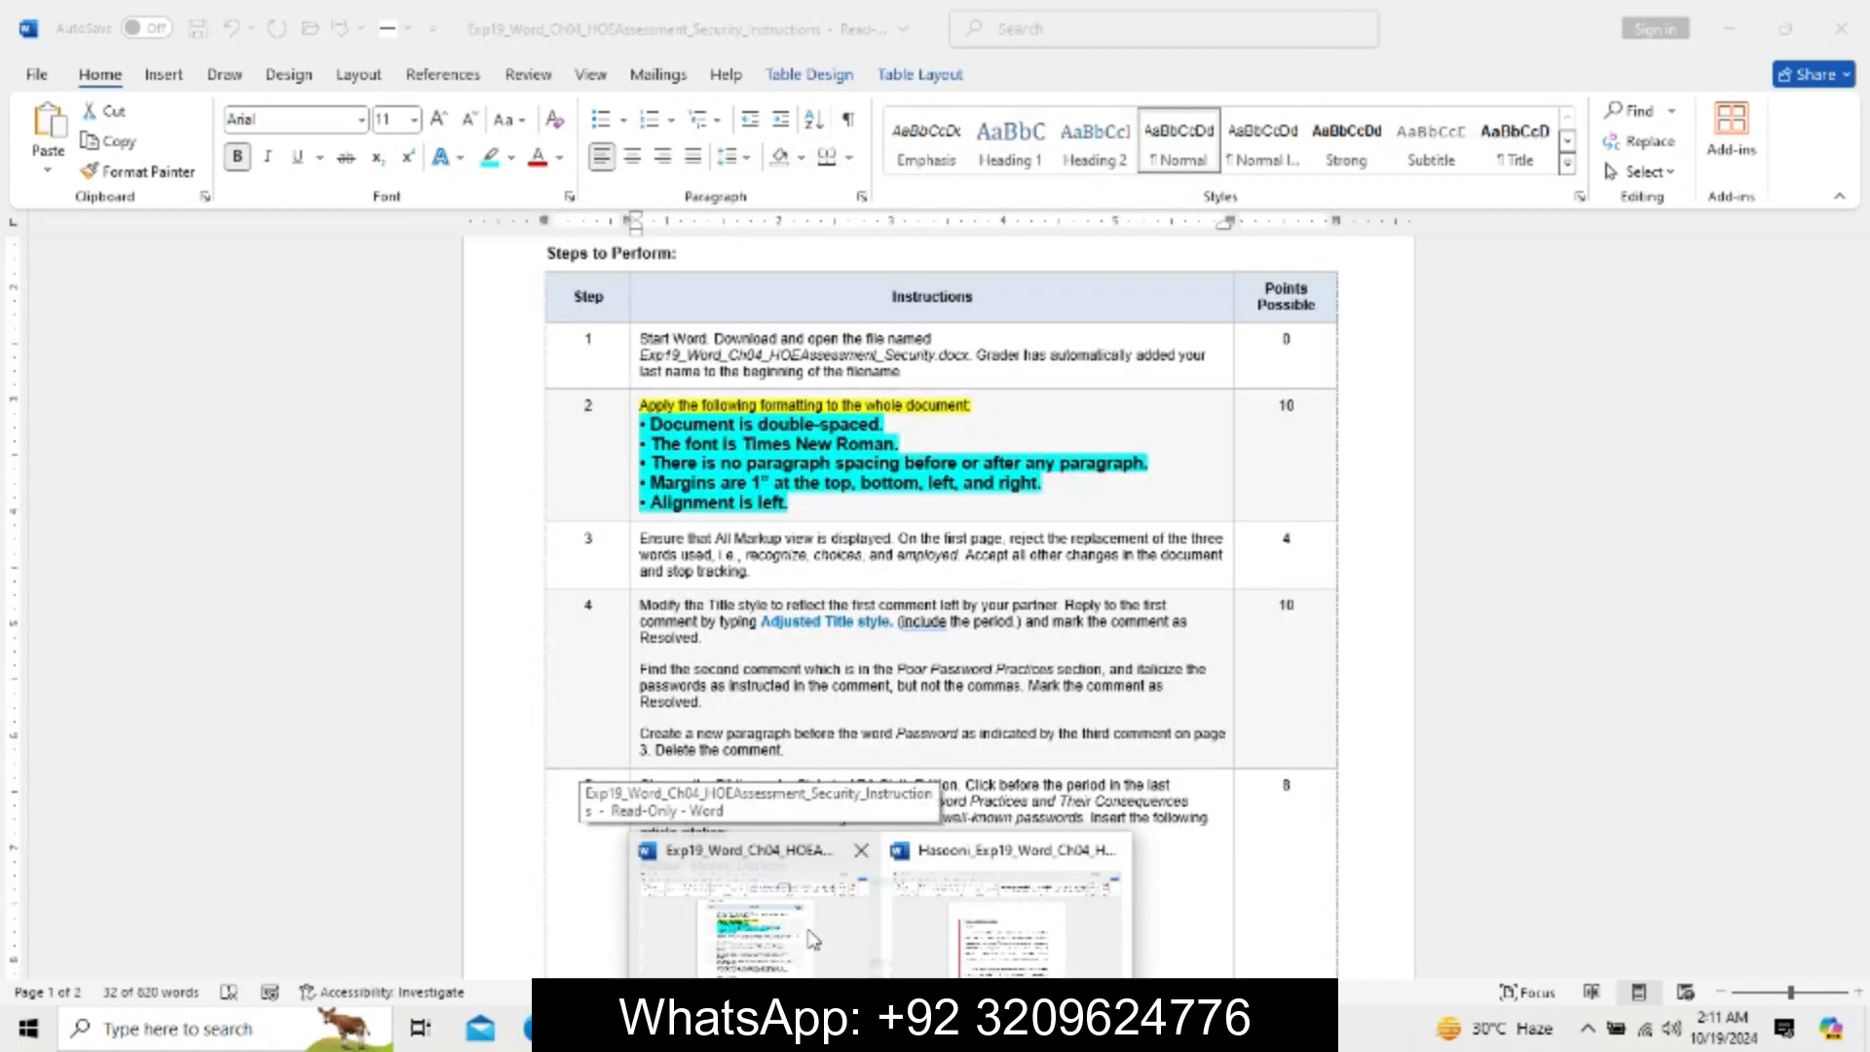
{"action": "left_click", "coordinate": [953, 935]}
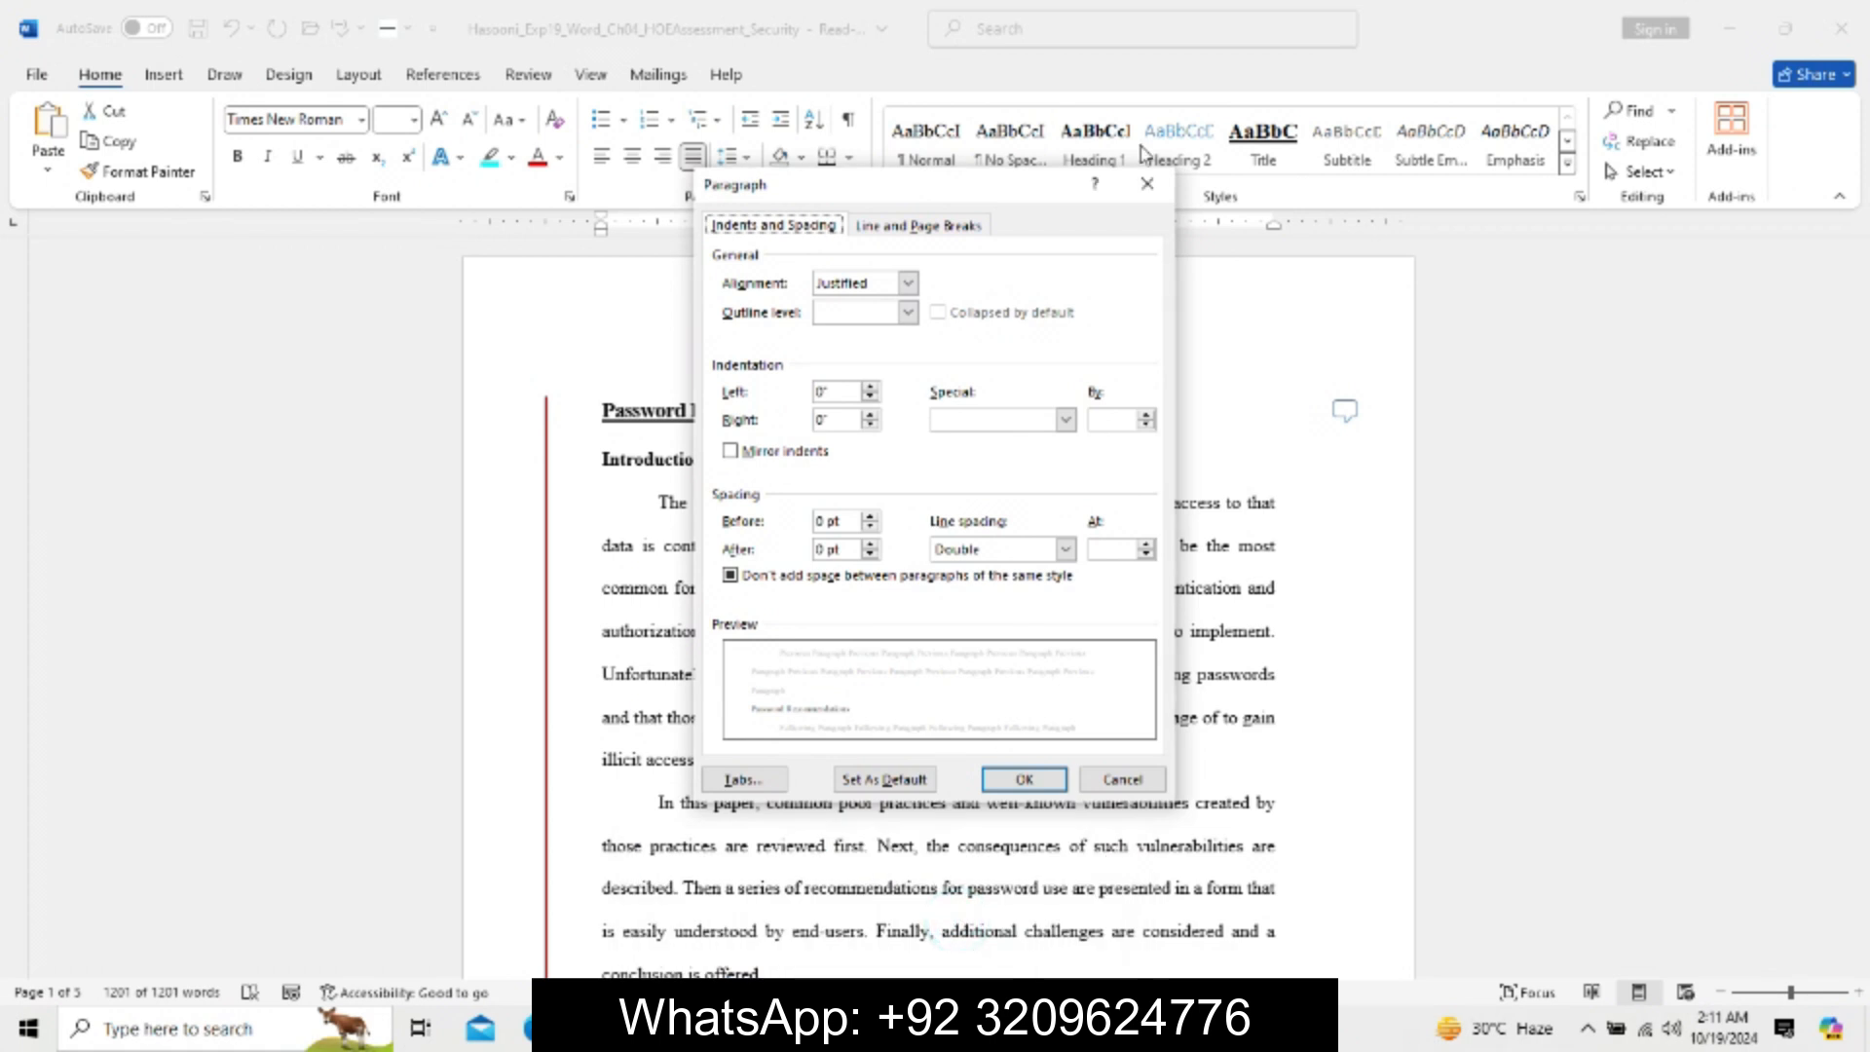
{"action": "left_click", "coordinate": [1147, 186]}
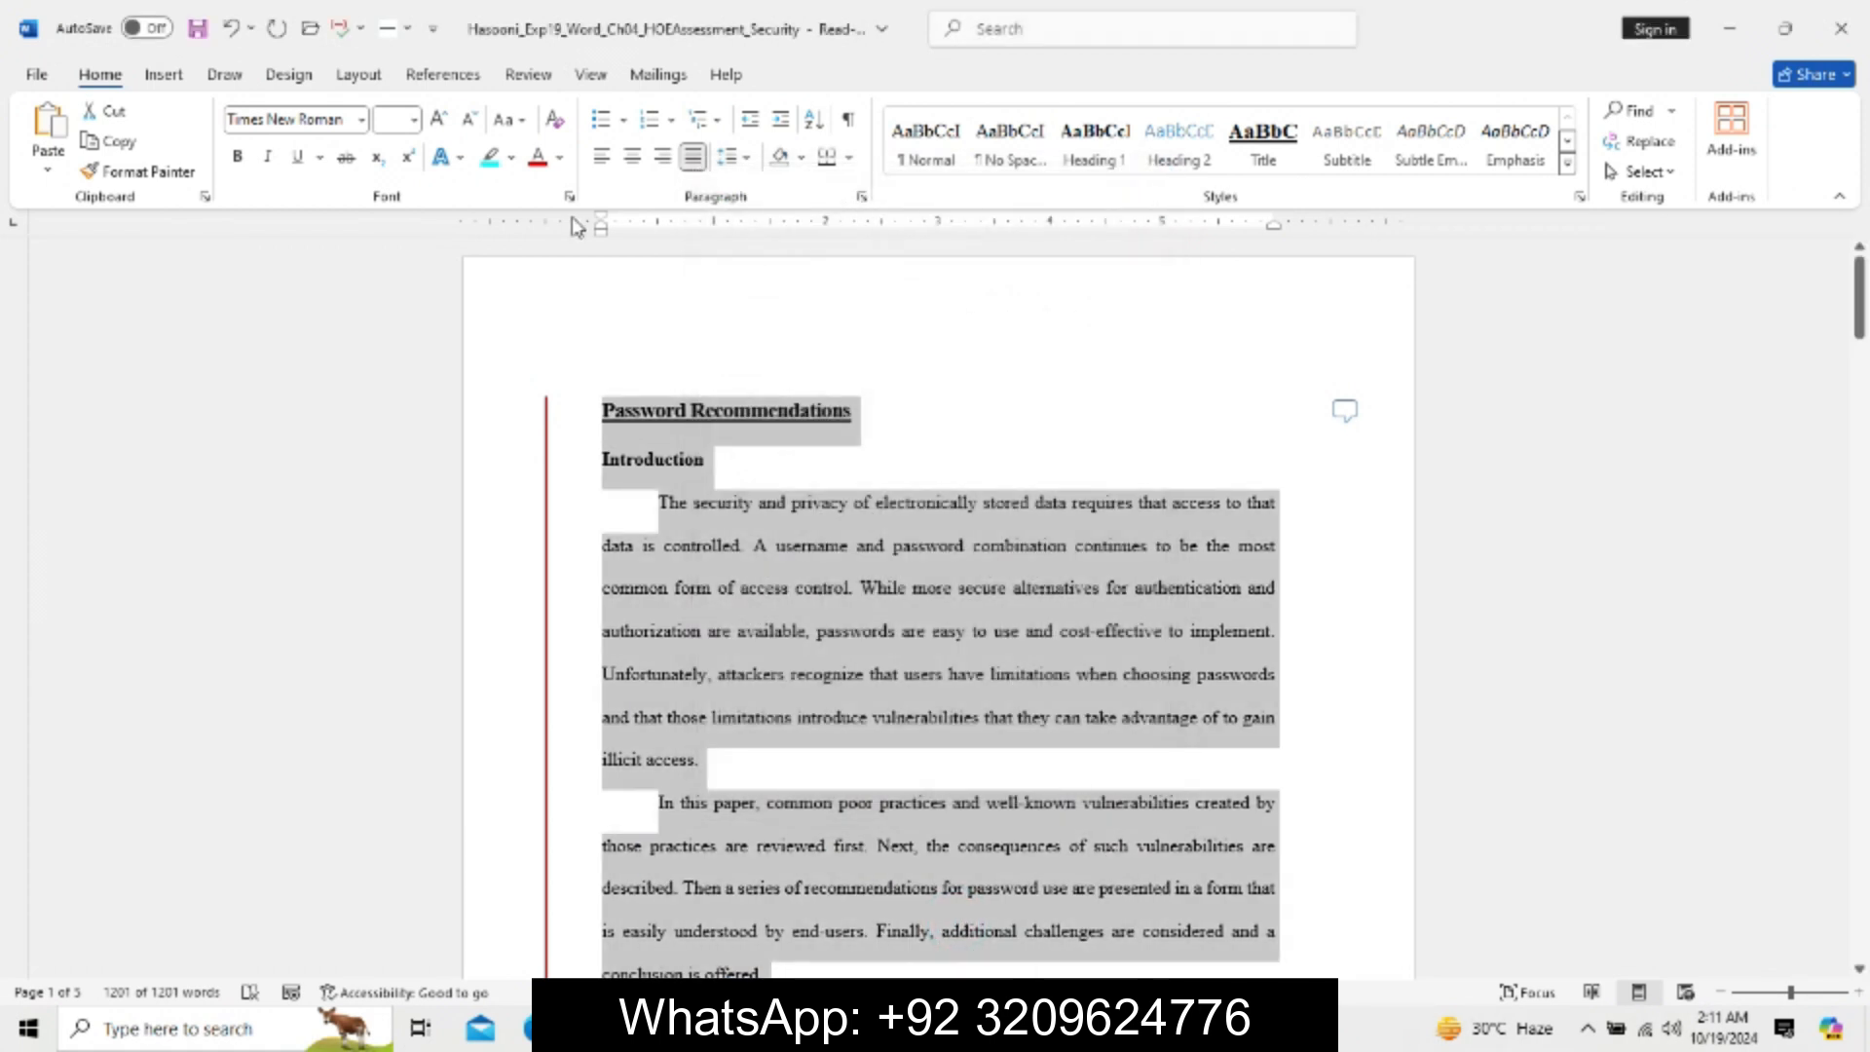
{"action": "key", "text": "alt+Tab"}
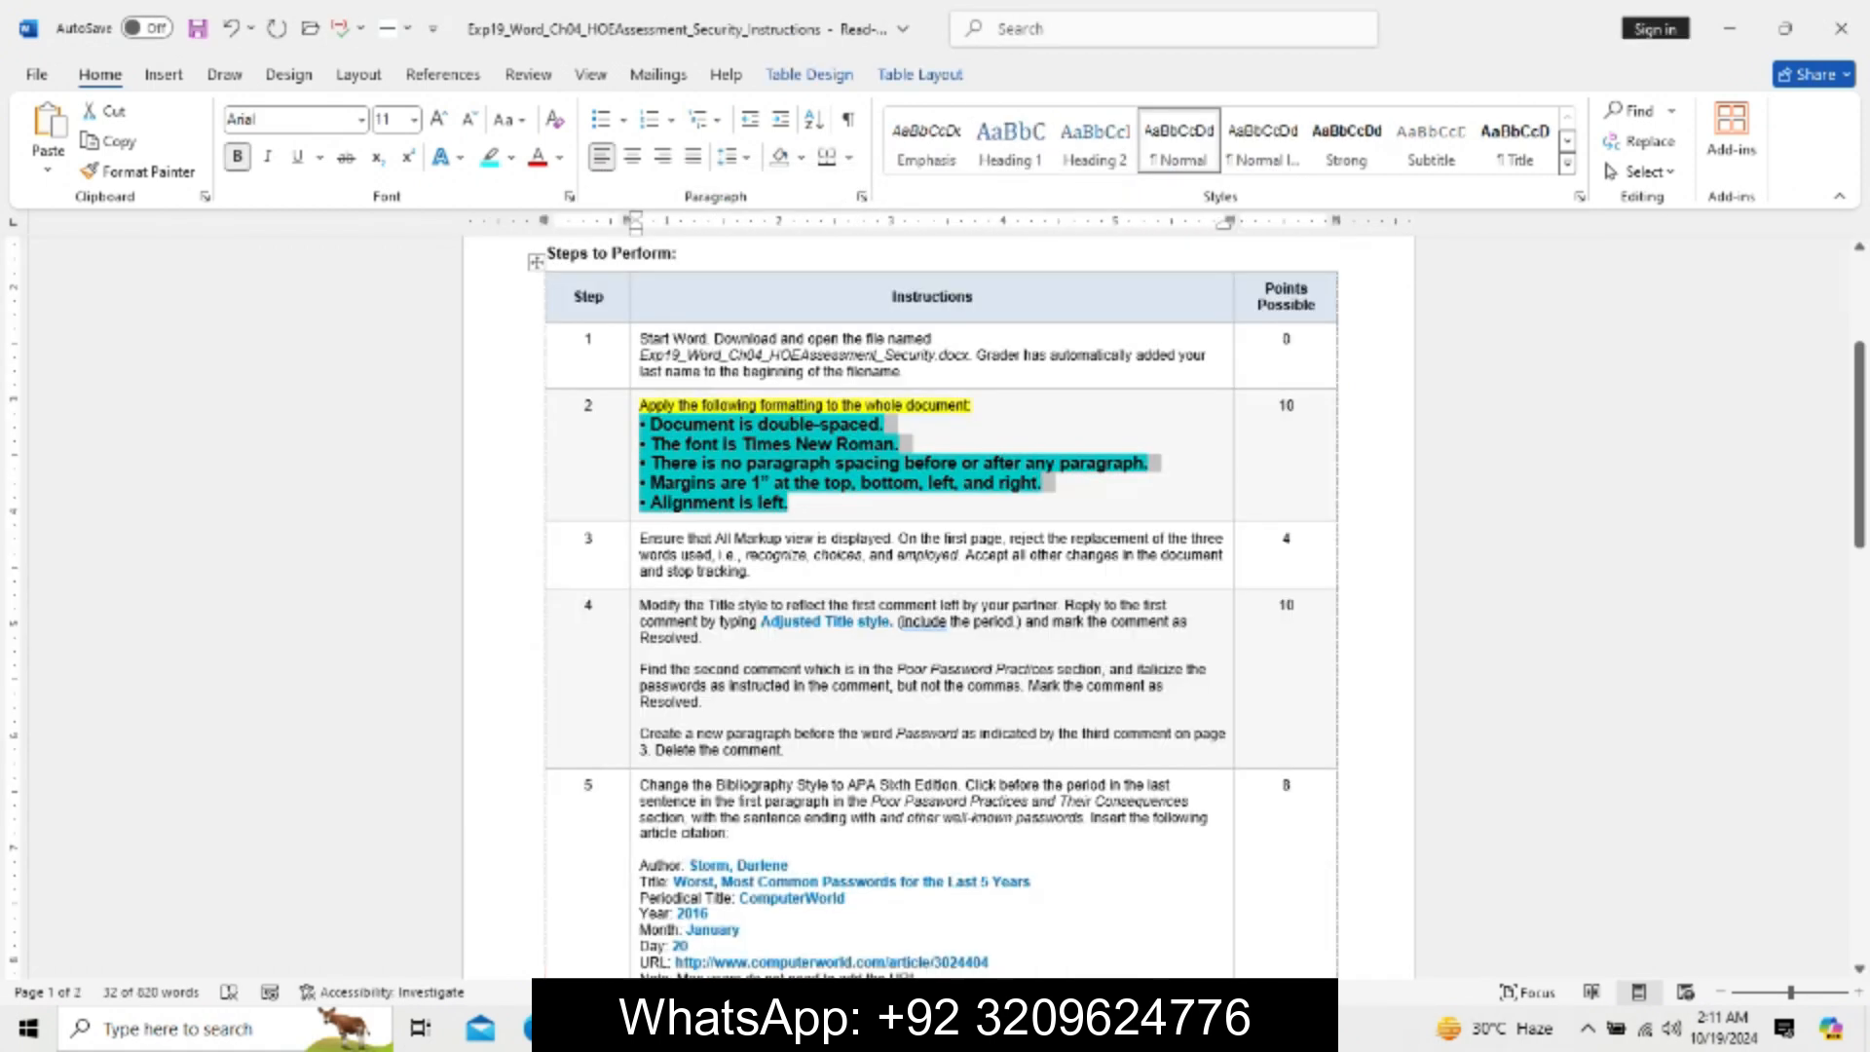
{"action": "left_click", "coordinate": [1054, 920]}
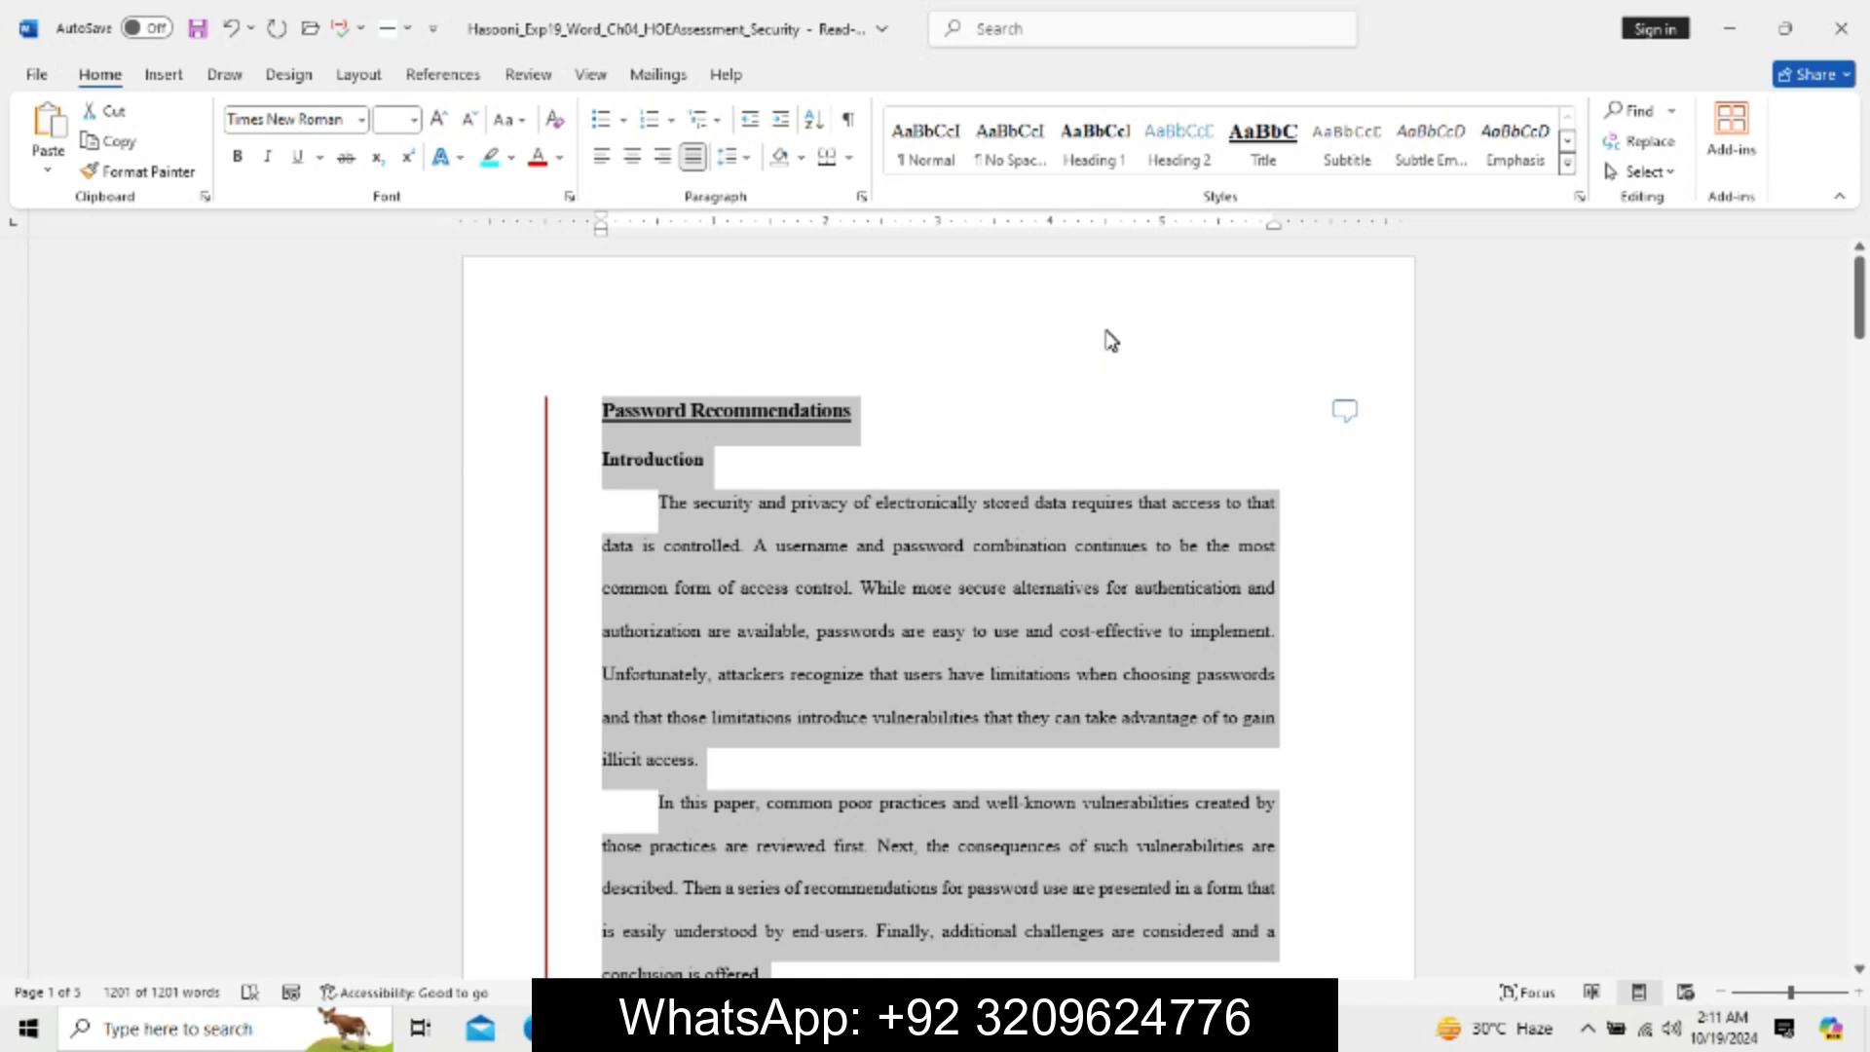
{"action": "left_click", "coordinate": [861, 197]}
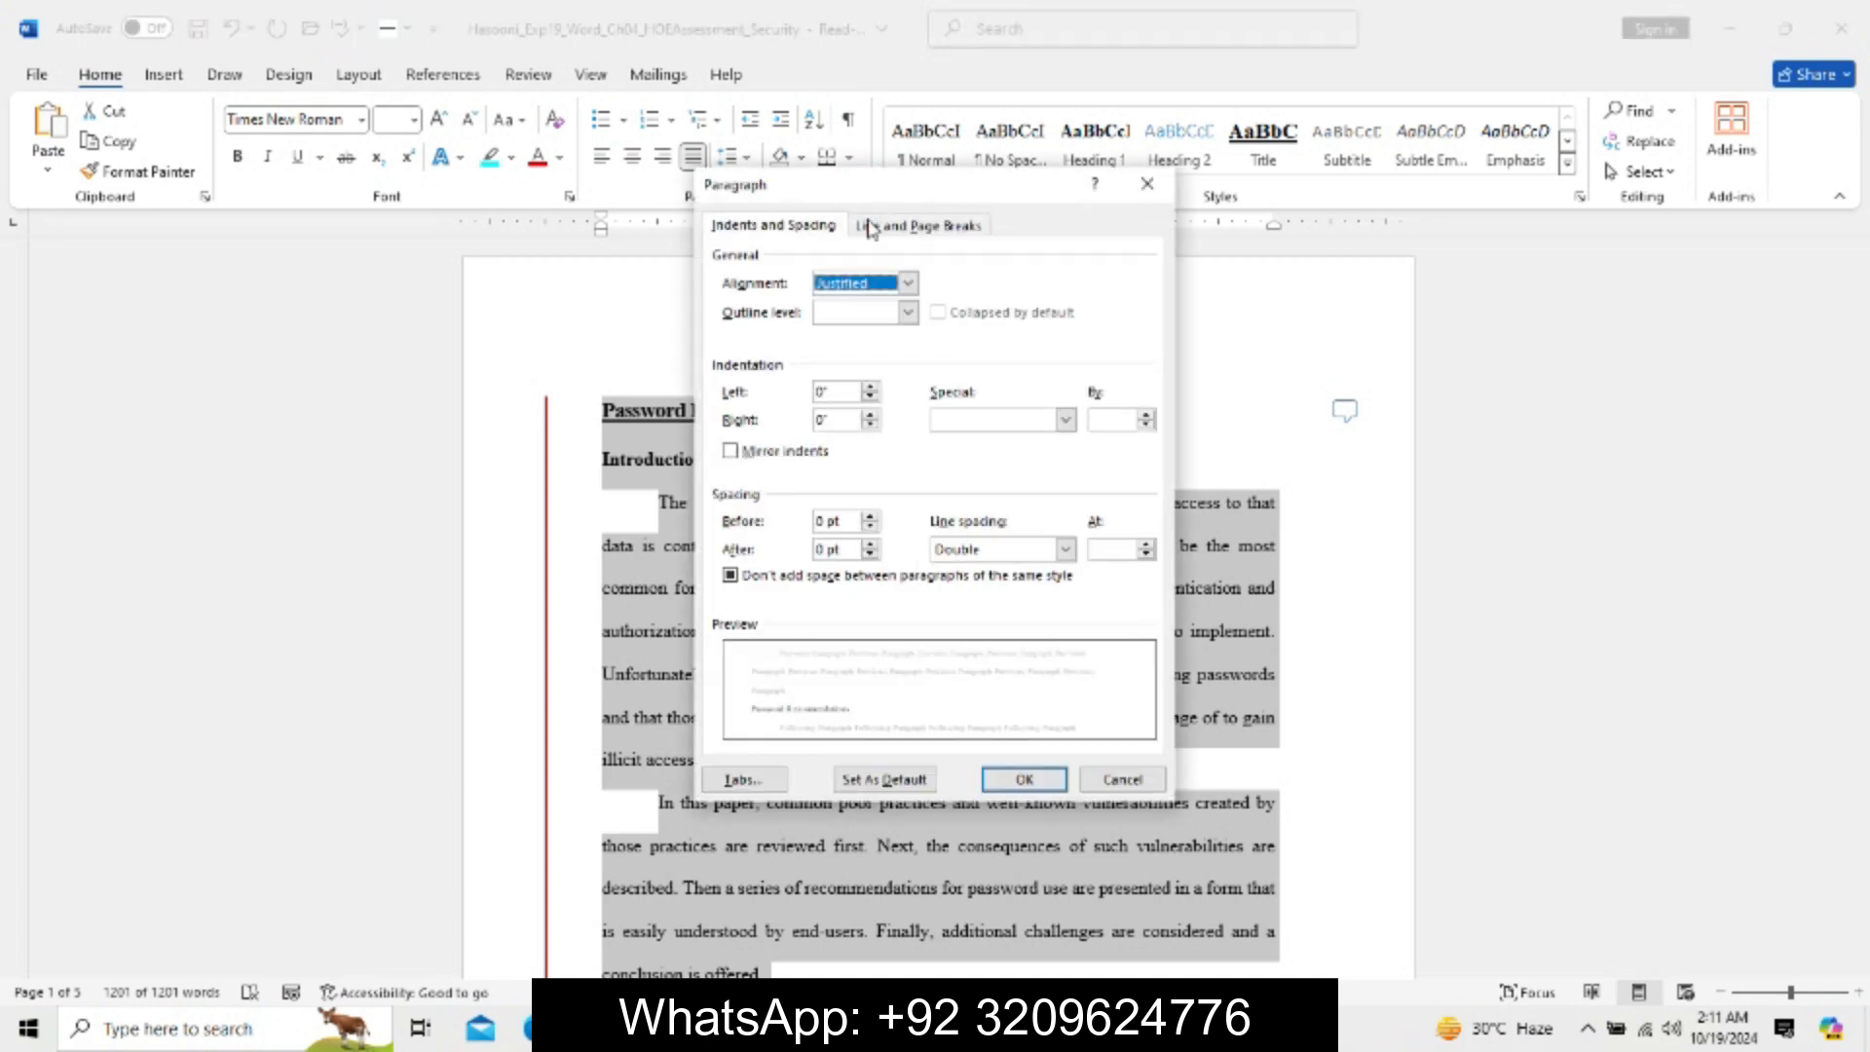
{"action": "left_click", "coordinate": [882, 1029]}
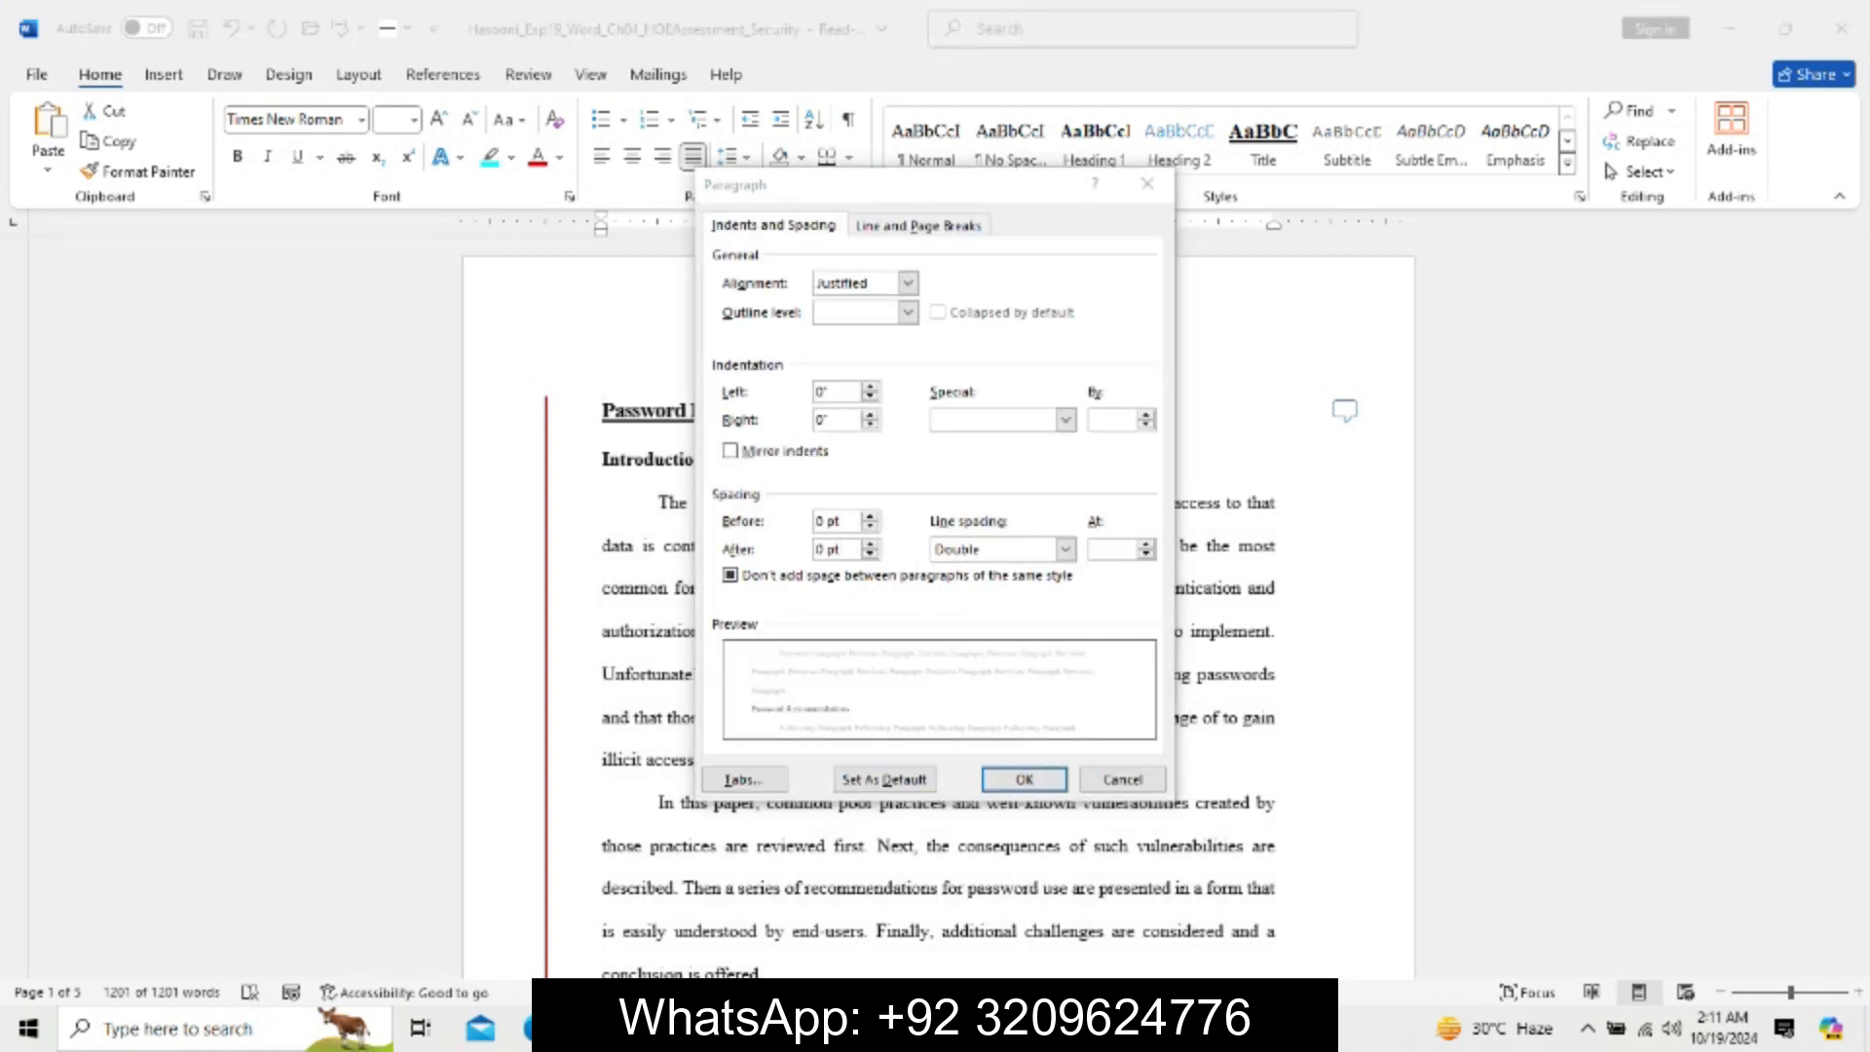
{"action": "mouse_move", "coordinate": [810, 972]}
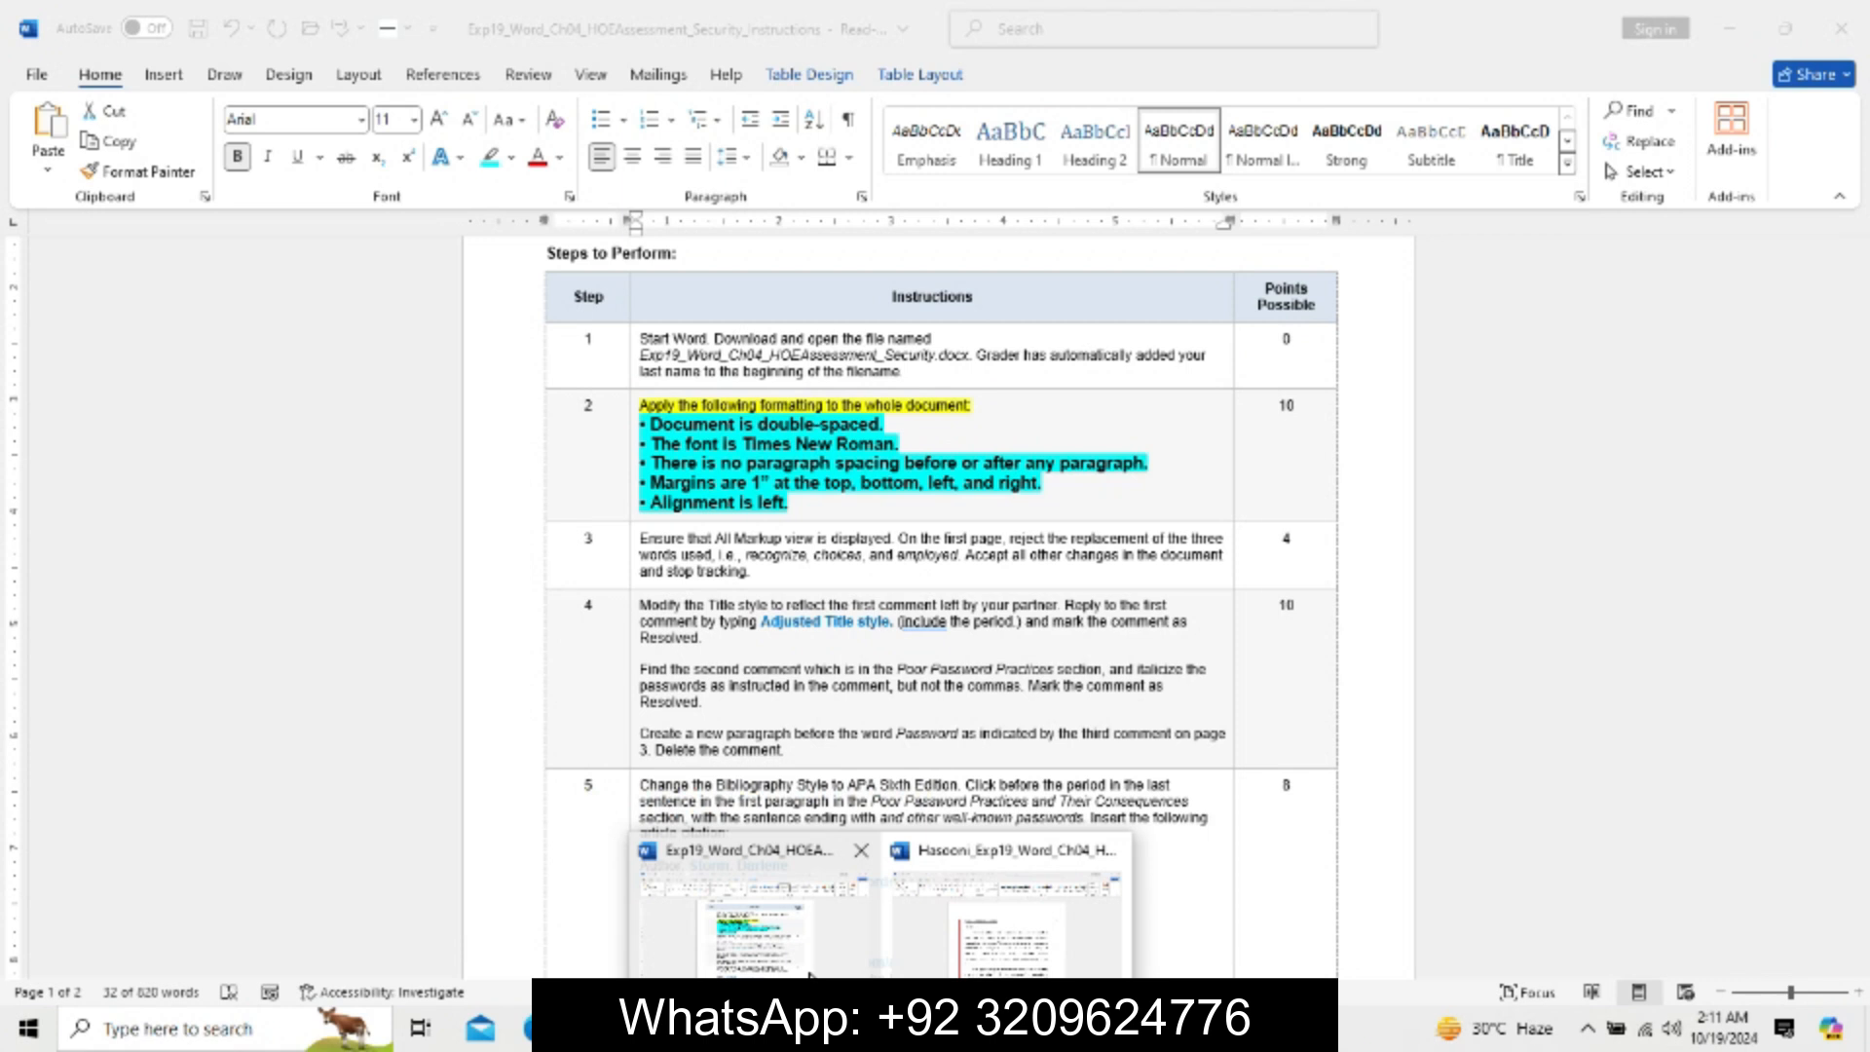
{"action": "left_click", "coordinate": [999, 965]}
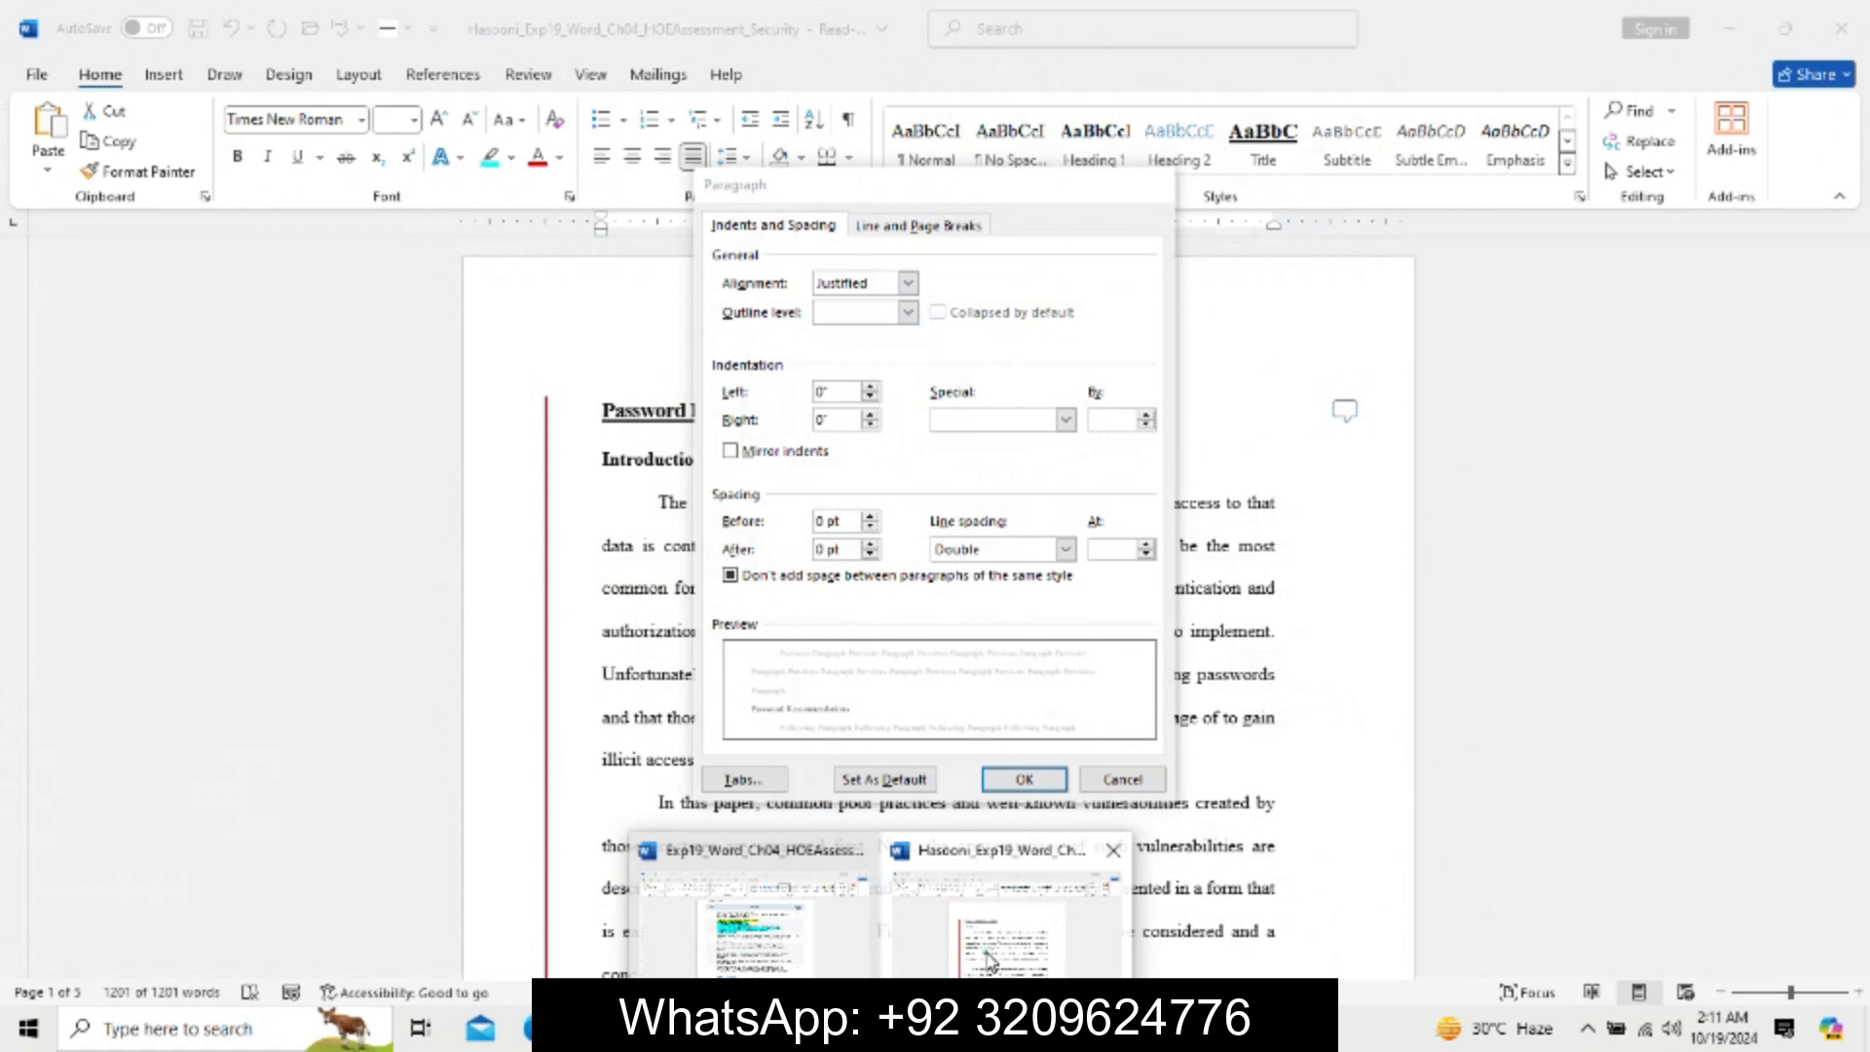
{"action": "left_click", "coordinate": [914, 234]}
{"action": "left_click", "coordinate": [779, 227]}
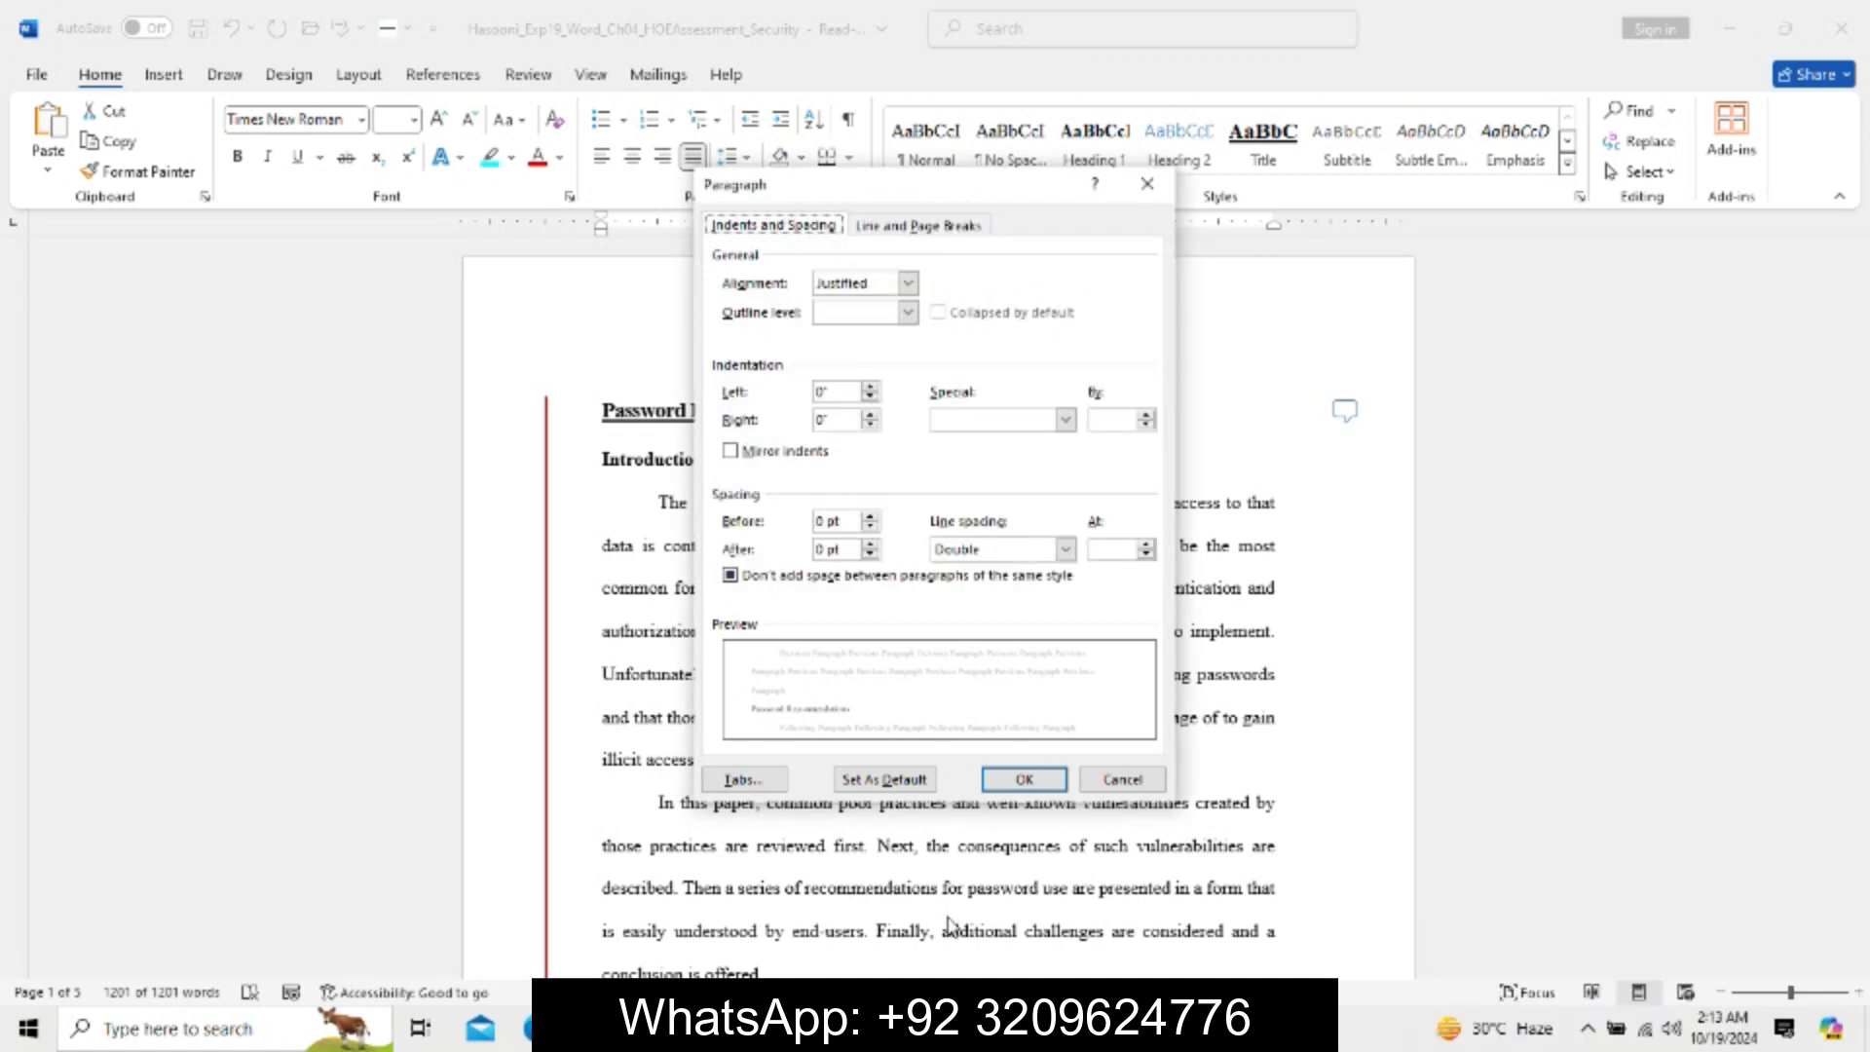
{"action": "mouse_move", "coordinate": [881, 1028]}
{"action": "left_click", "coordinate": [797, 970]}
{"action": "left_click", "coordinate": [1003, 926]}
{"action": "left_click", "coordinate": [1120, 778]}
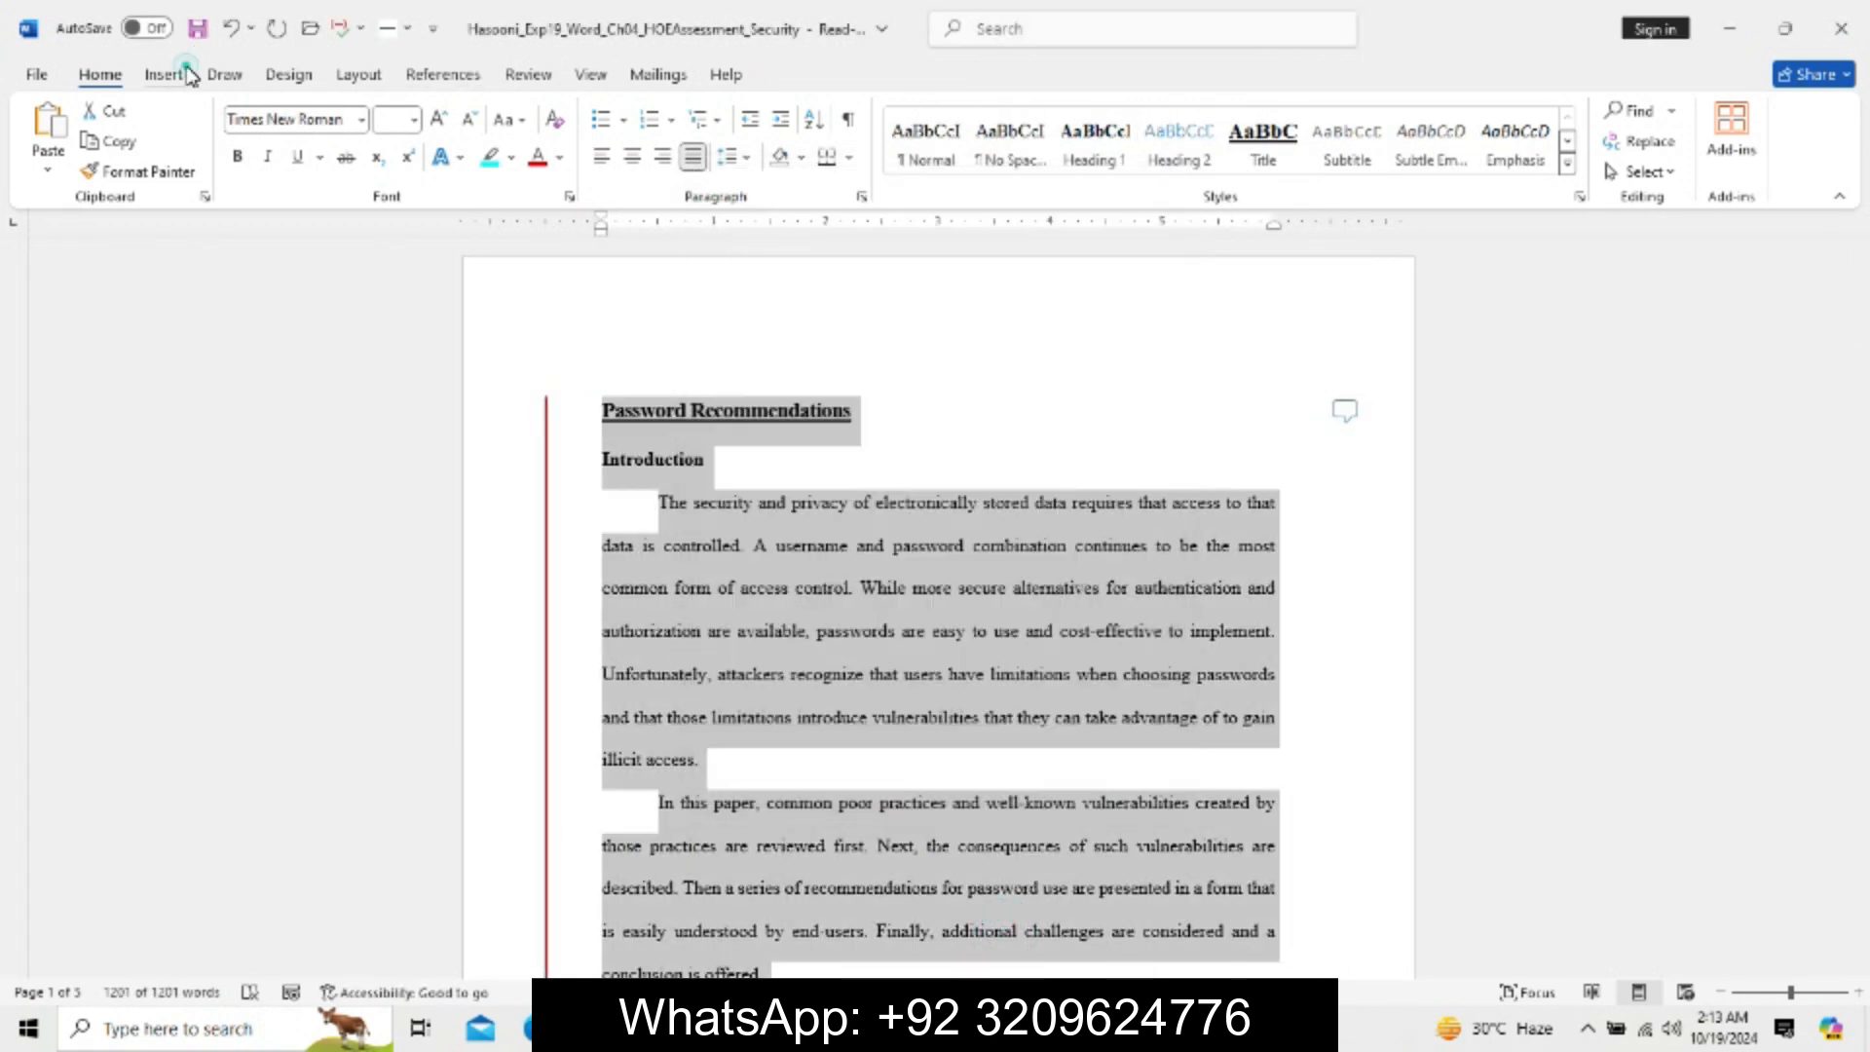
Open the custom margin settings for the Password Recommendations document and set the top margin to 1".
{"action": "left_click", "coordinate": [185, 75]}
{"action": "left_click", "coordinate": [225, 75]}
{"action": "left_click", "coordinate": [273, 76]}
{"action": "left_click", "coordinate": [358, 75]}
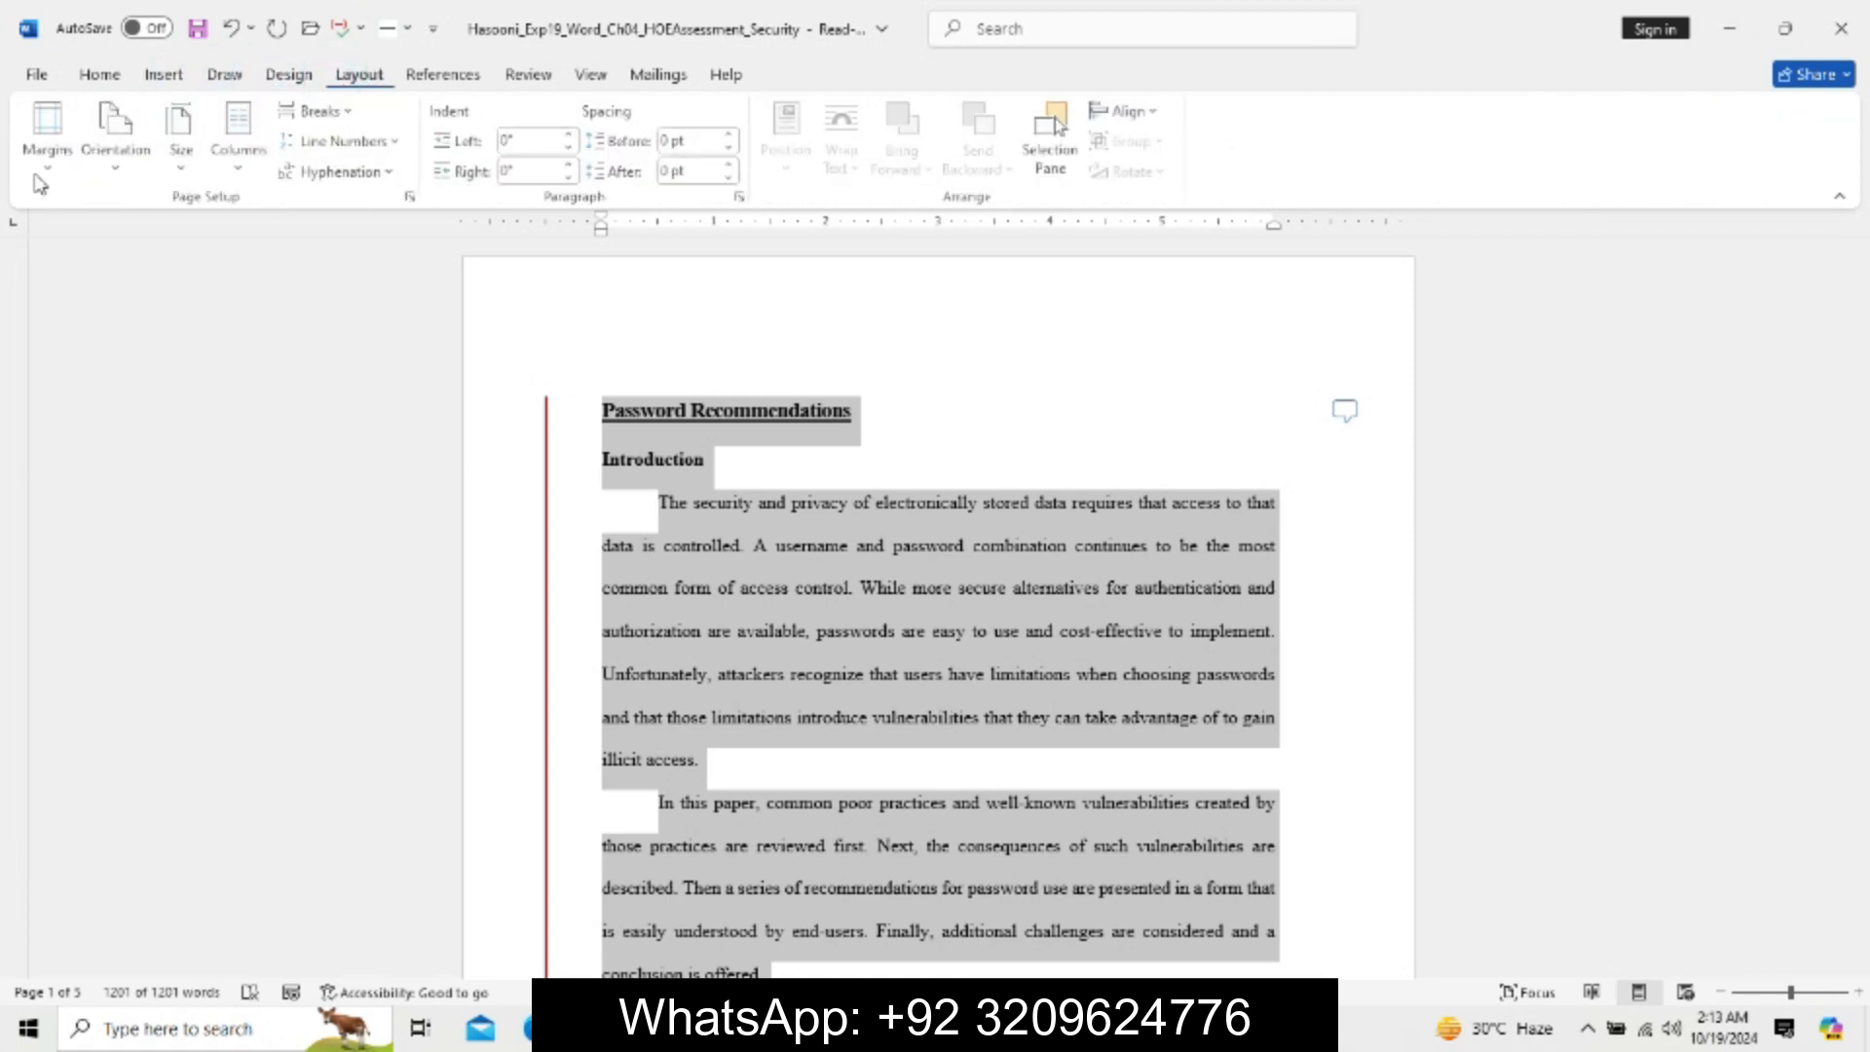
{"action": "left_click", "coordinate": [46, 154]}
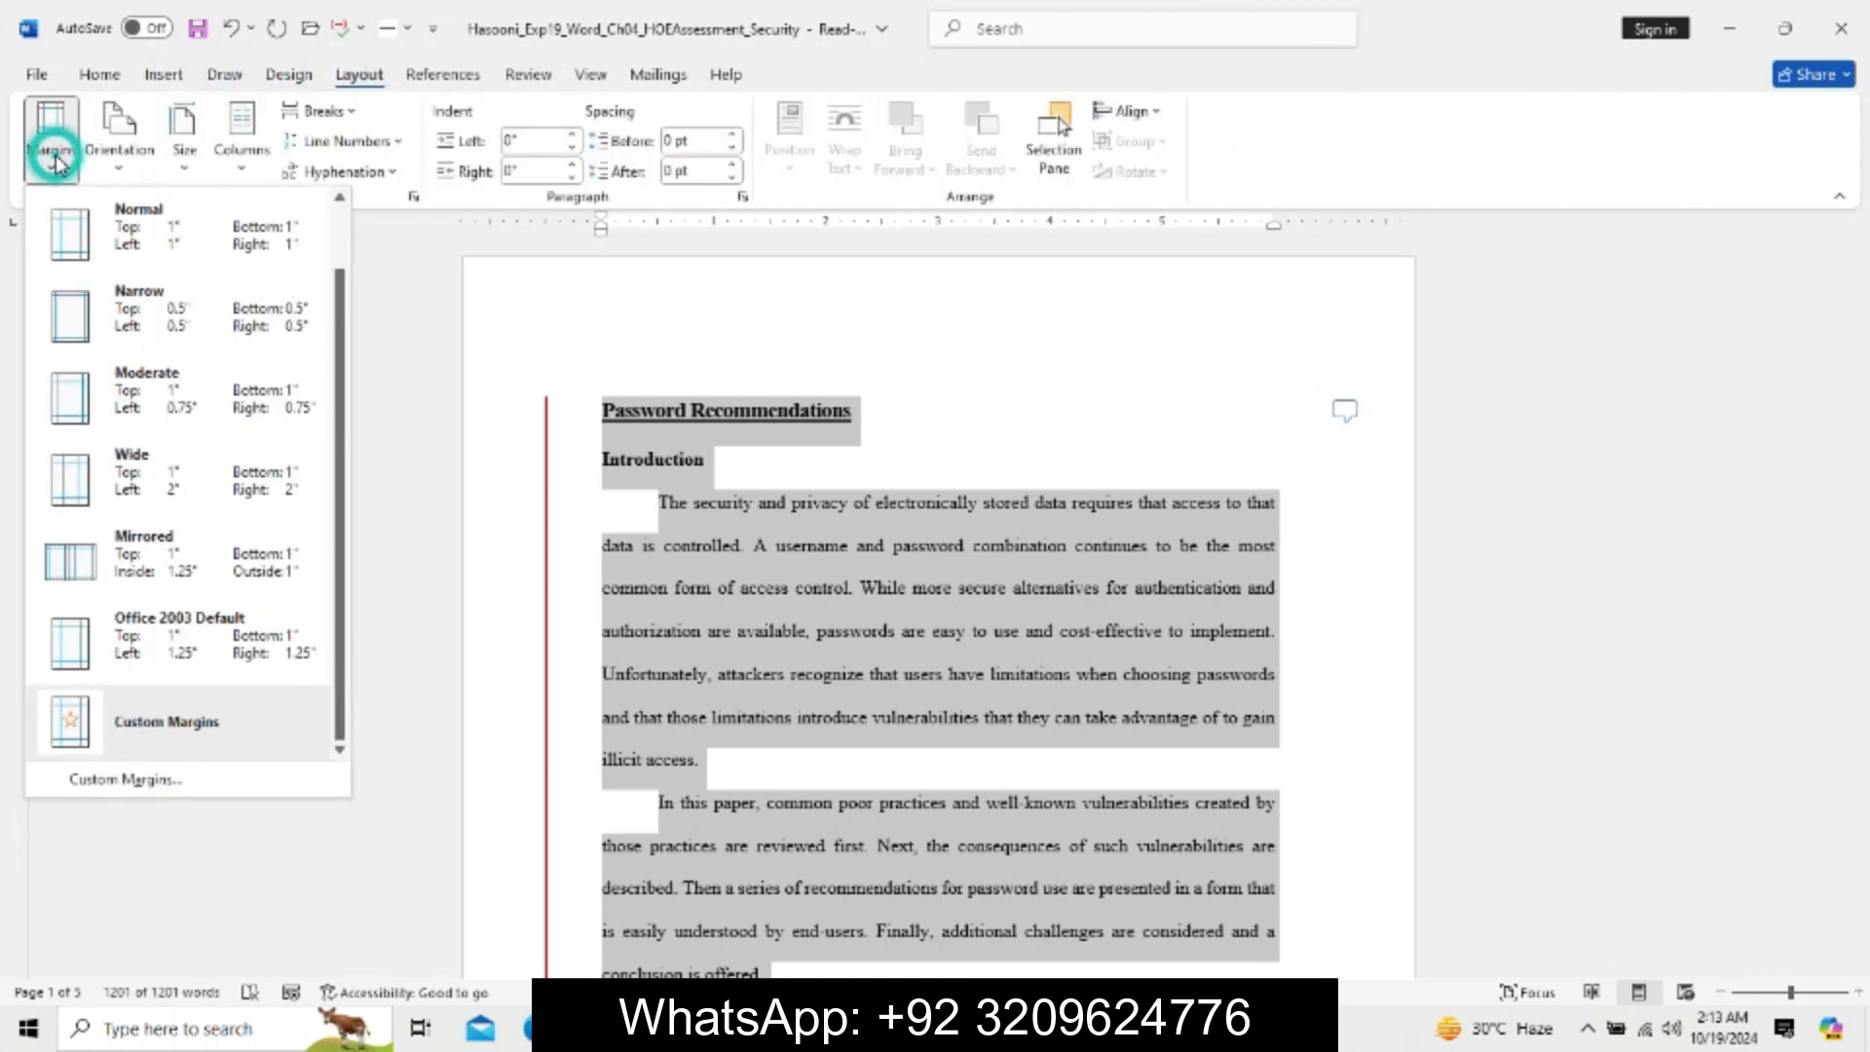
{"action": "left_click", "coordinate": [236, 787]}
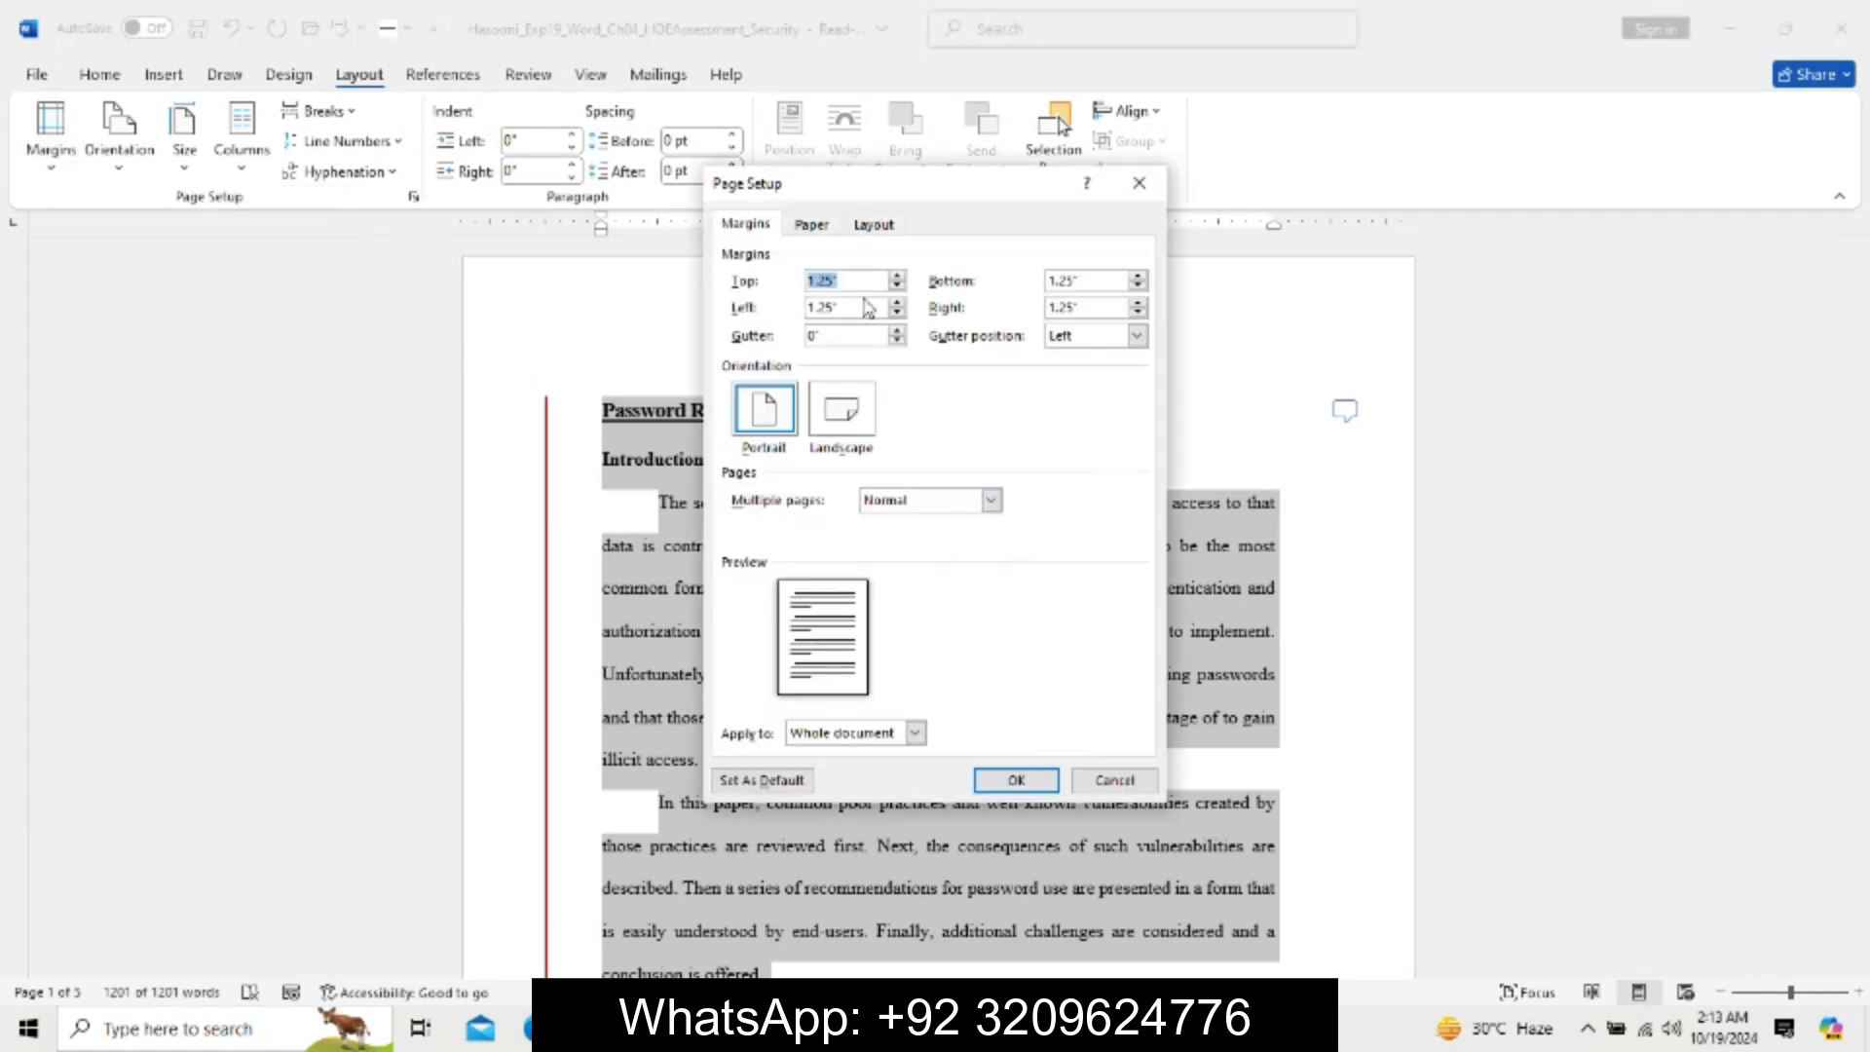
{"action": "left_click", "coordinate": [898, 288]}
{"action": "left_click", "coordinate": [897, 287]}
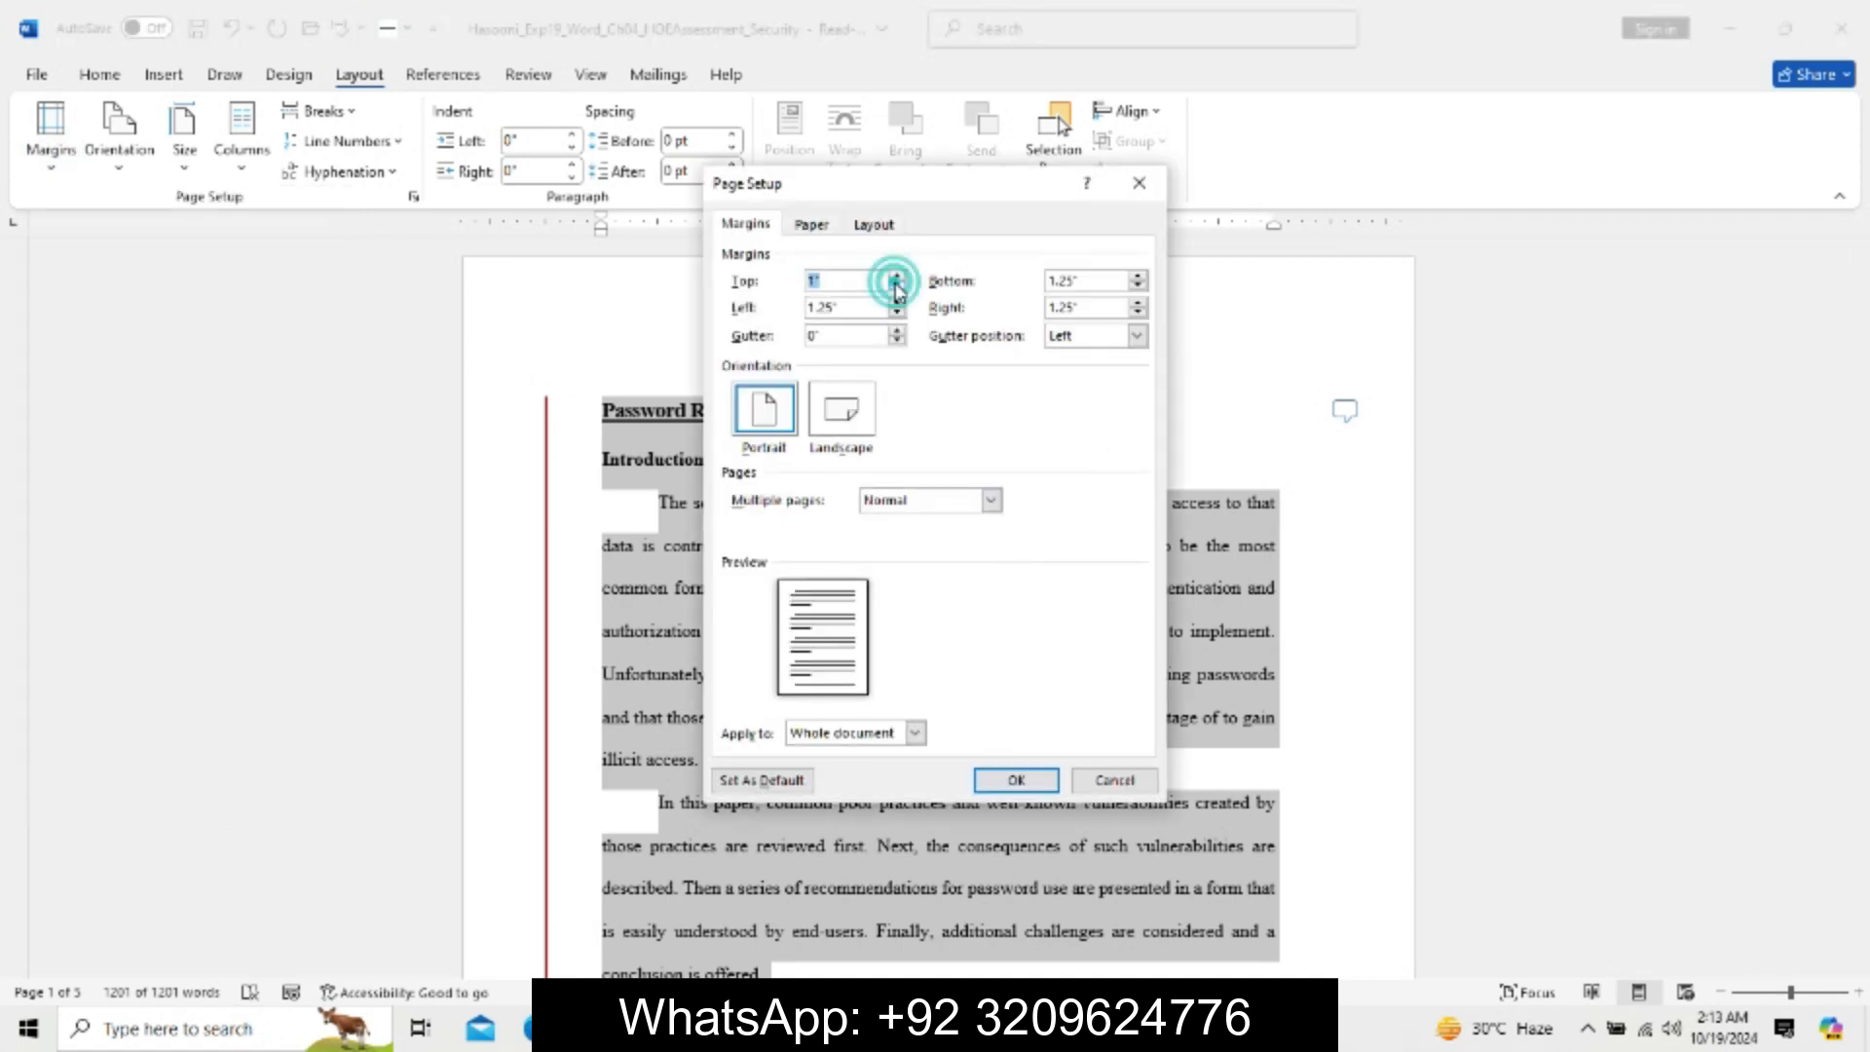
Check the step 2 margin requirement, set the bottom, left and right margins to 1", and apply the margins to the whole document.
{"action": "mouse_move", "coordinate": [882, 1029]}
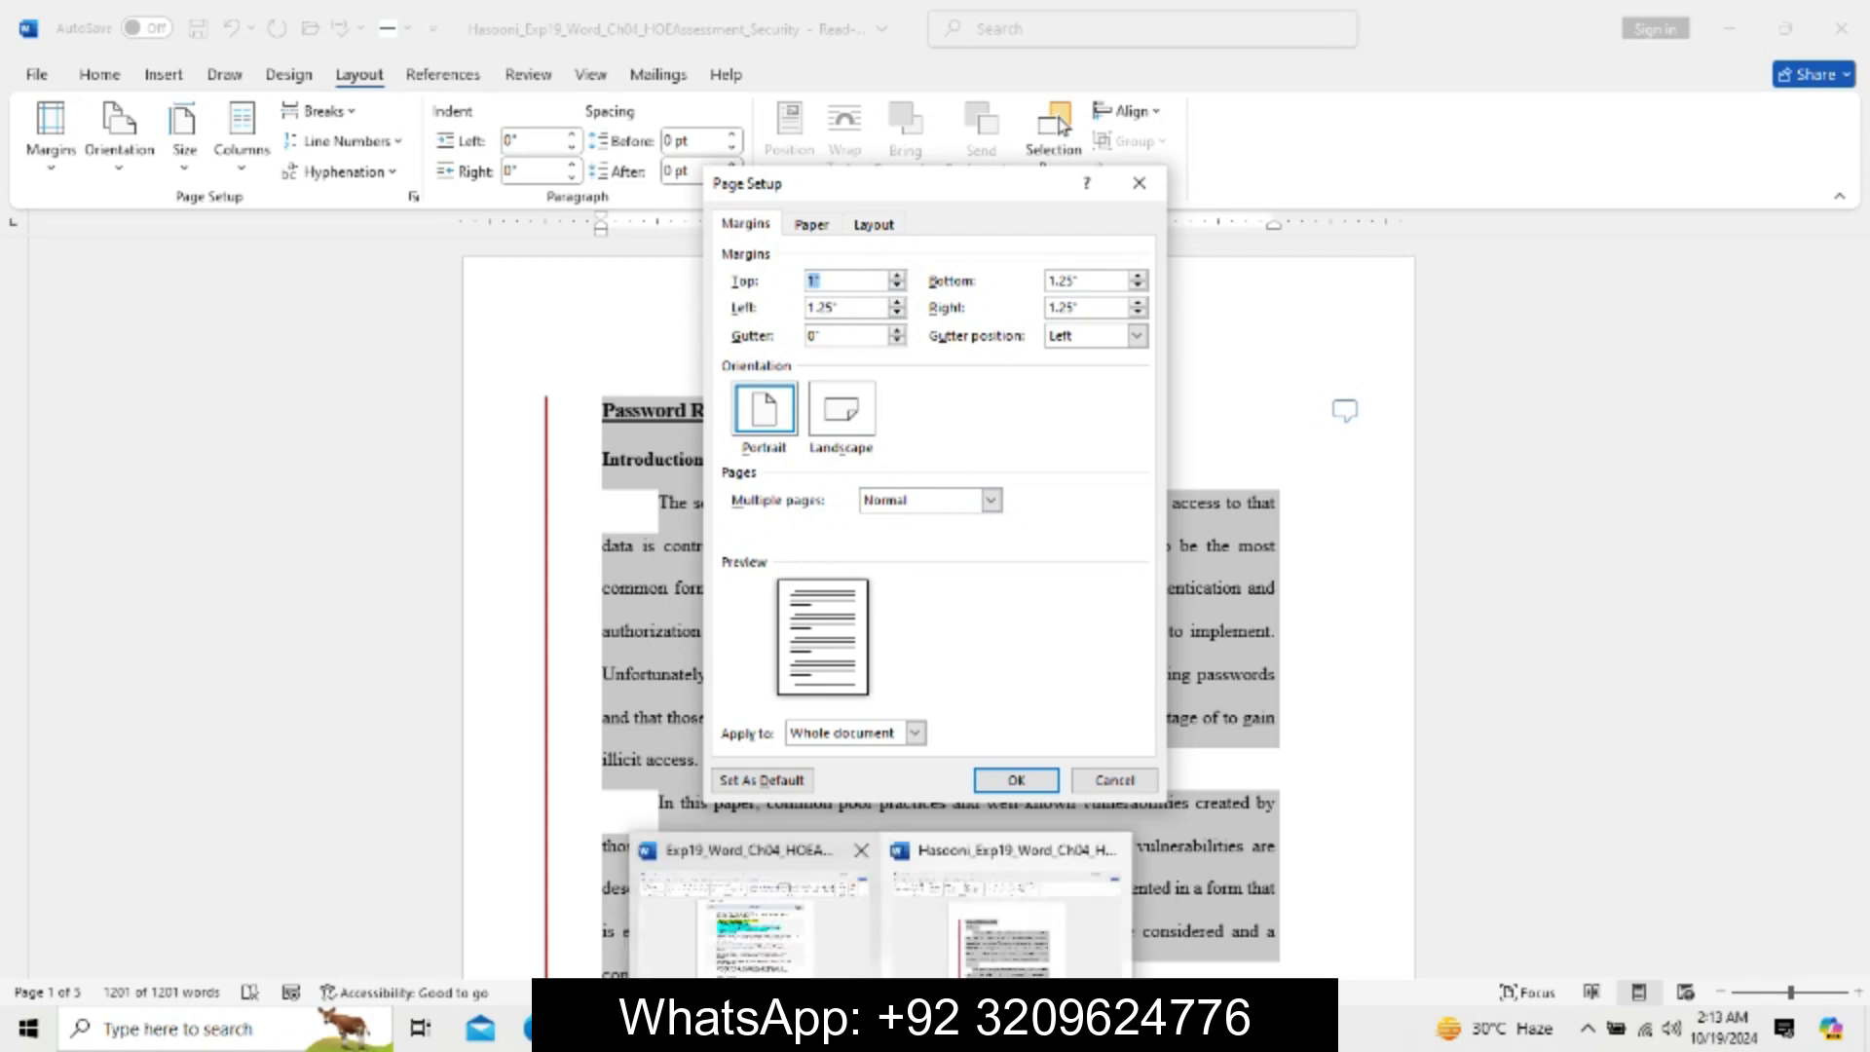
{"action": "mouse_move", "coordinate": [758, 986]}
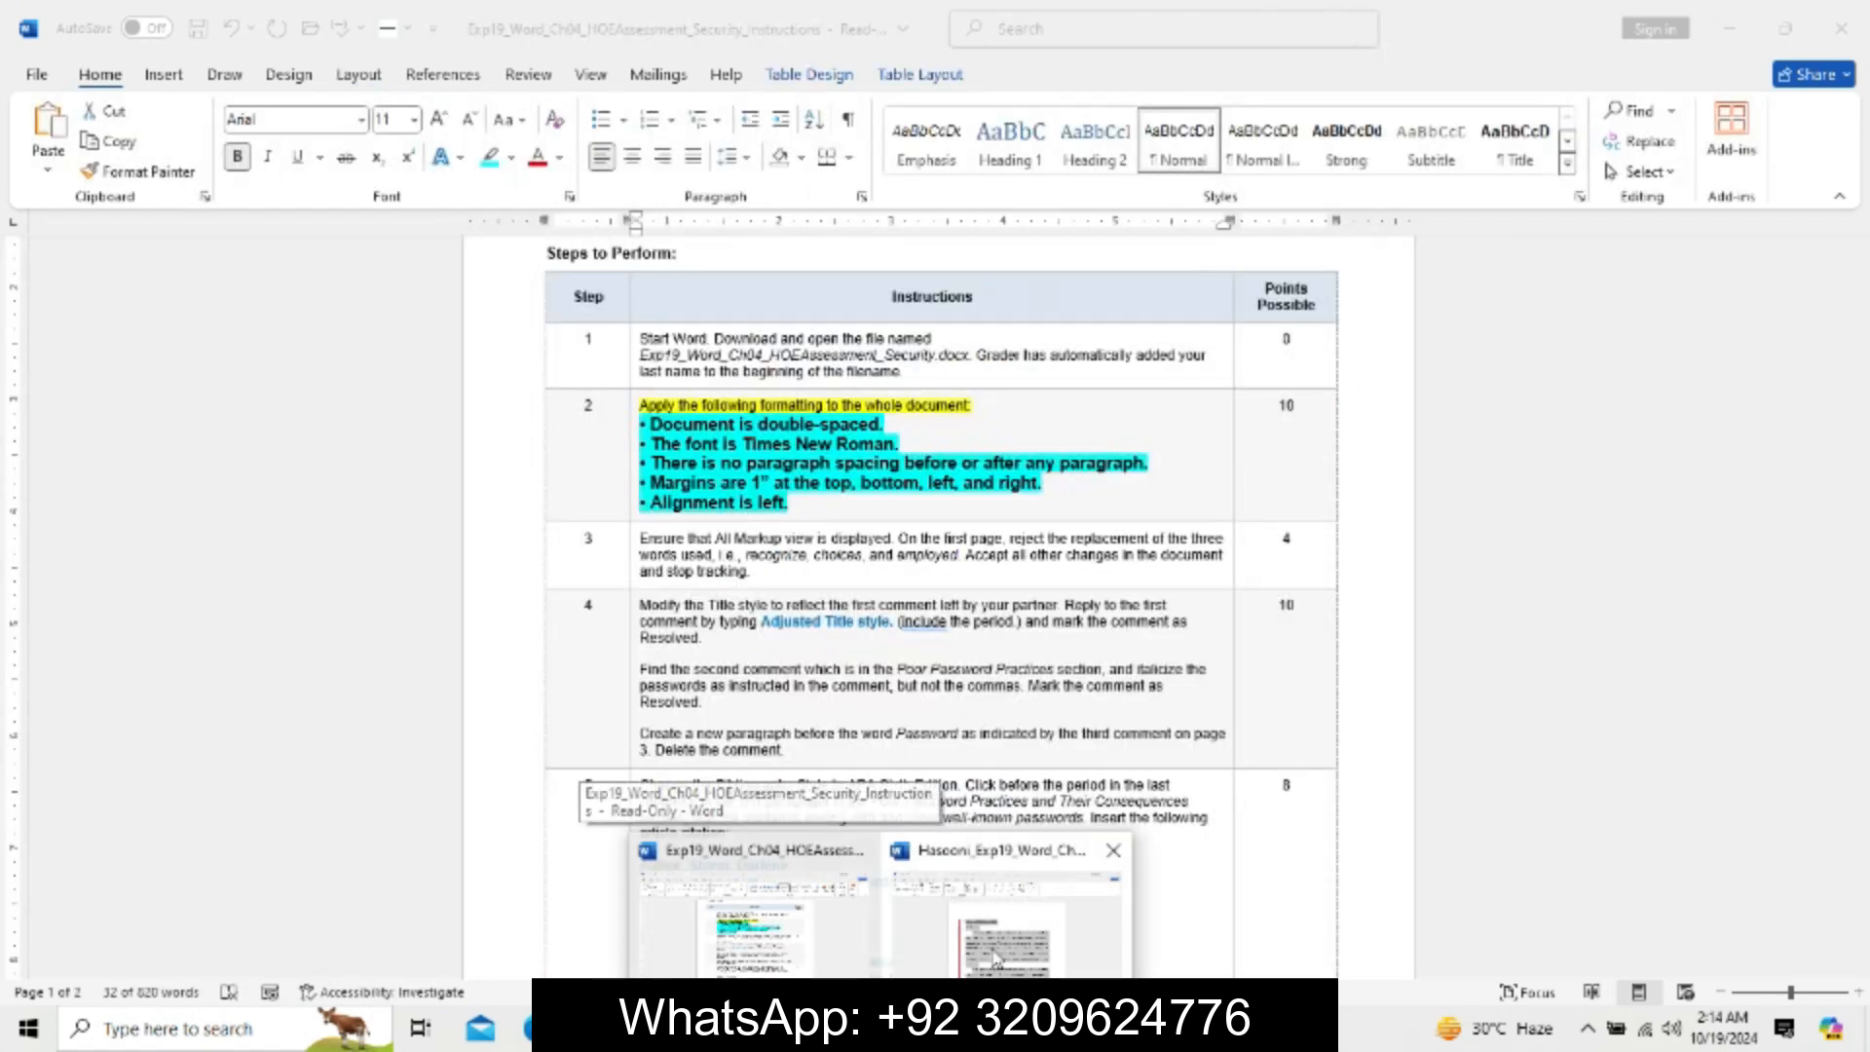
{"action": "left_click", "coordinate": [1138, 286]}
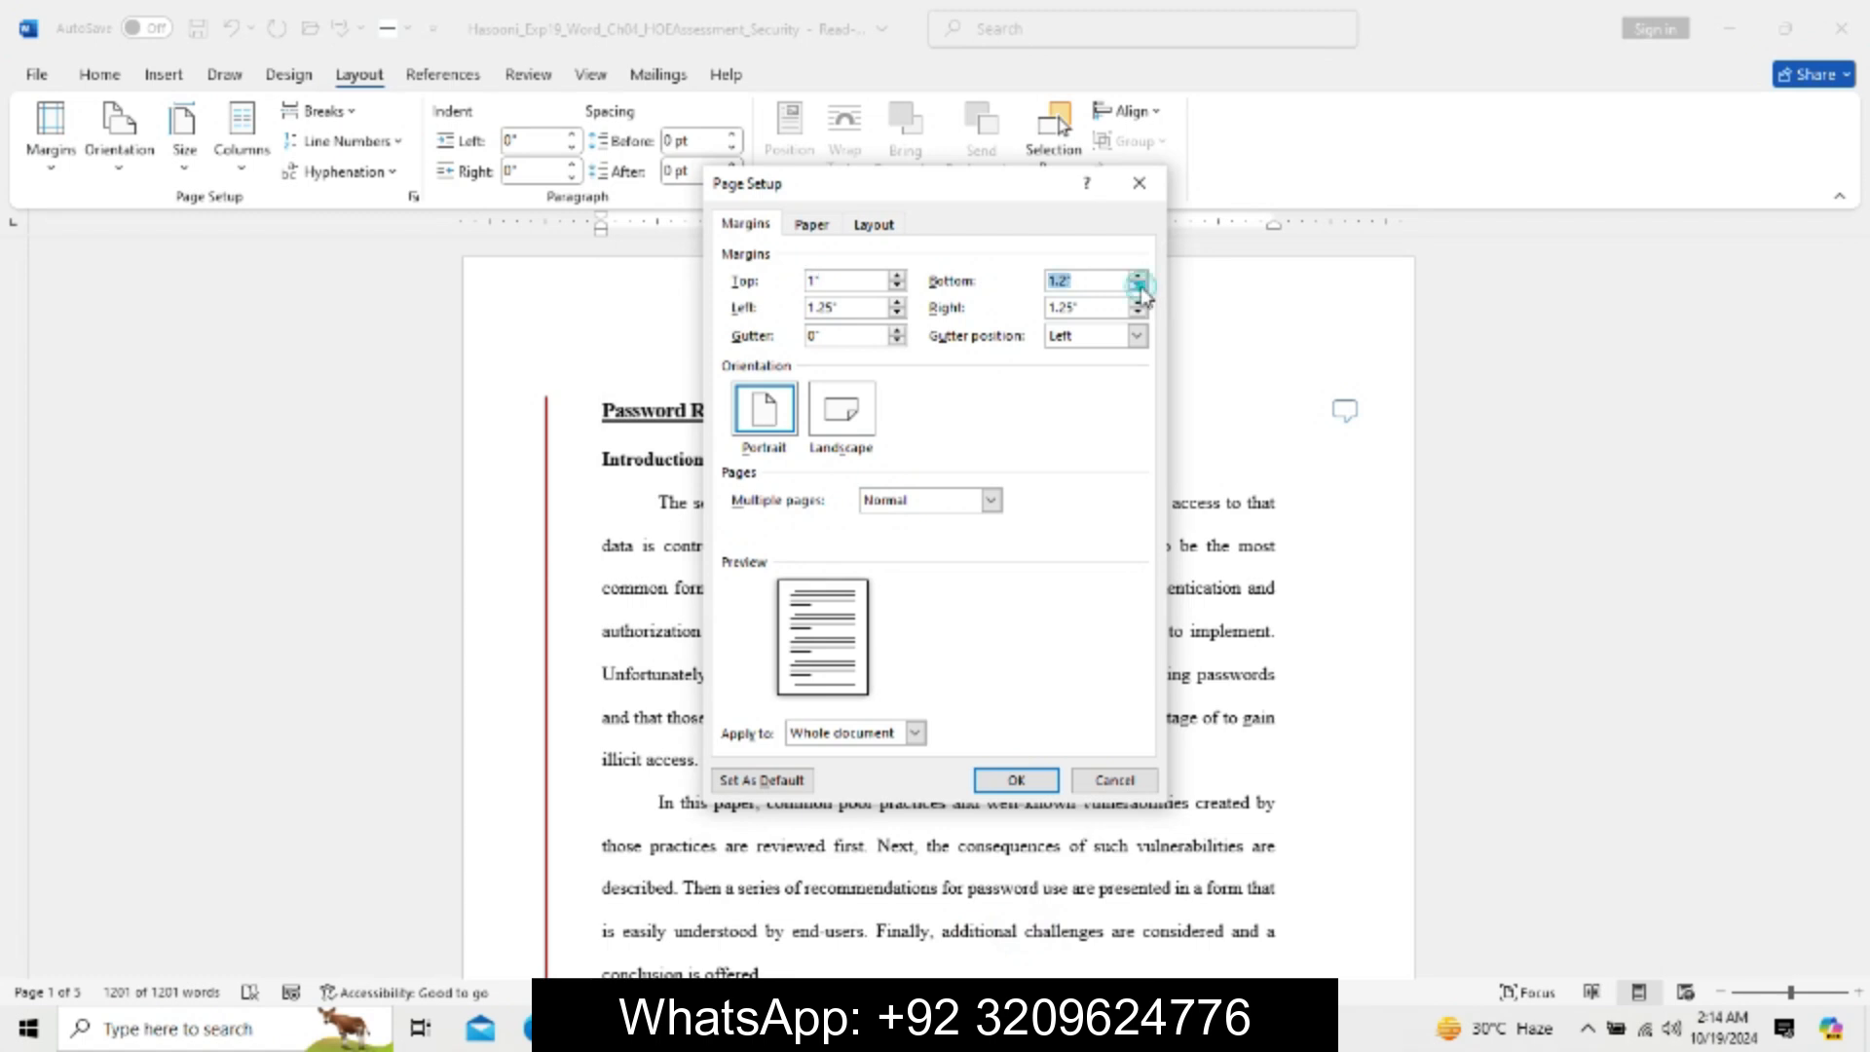
{"action": "left_click", "coordinate": [1138, 287]}
{"action": "left_click", "coordinate": [896, 312]}
{"action": "left_click", "coordinate": [897, 312]}
{"action": "left_click", "coordinate": [1138, 313]}
{"action": "left_click", "coordinate": [1138, 313]}
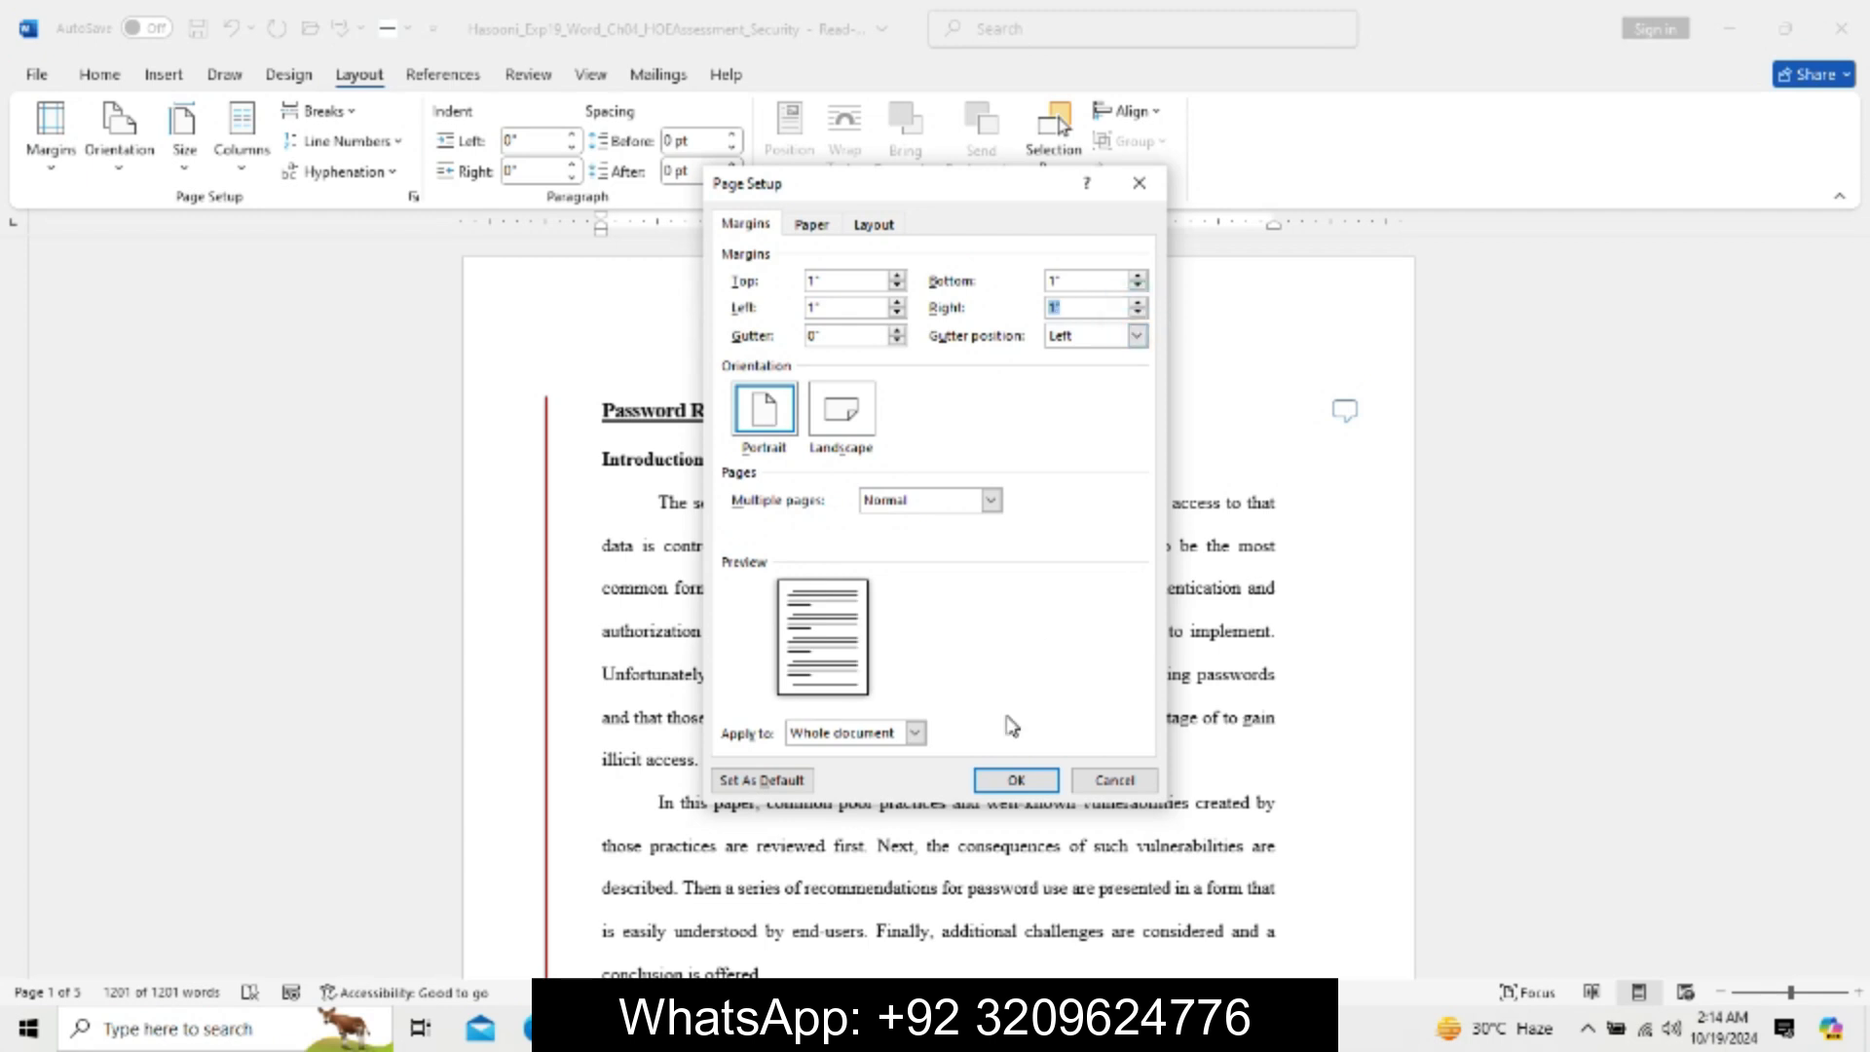
{"action": "mouse_move", "coordinate": [880, 1029]}
{"action": "left_click", "coordinate": [1016, 782]}
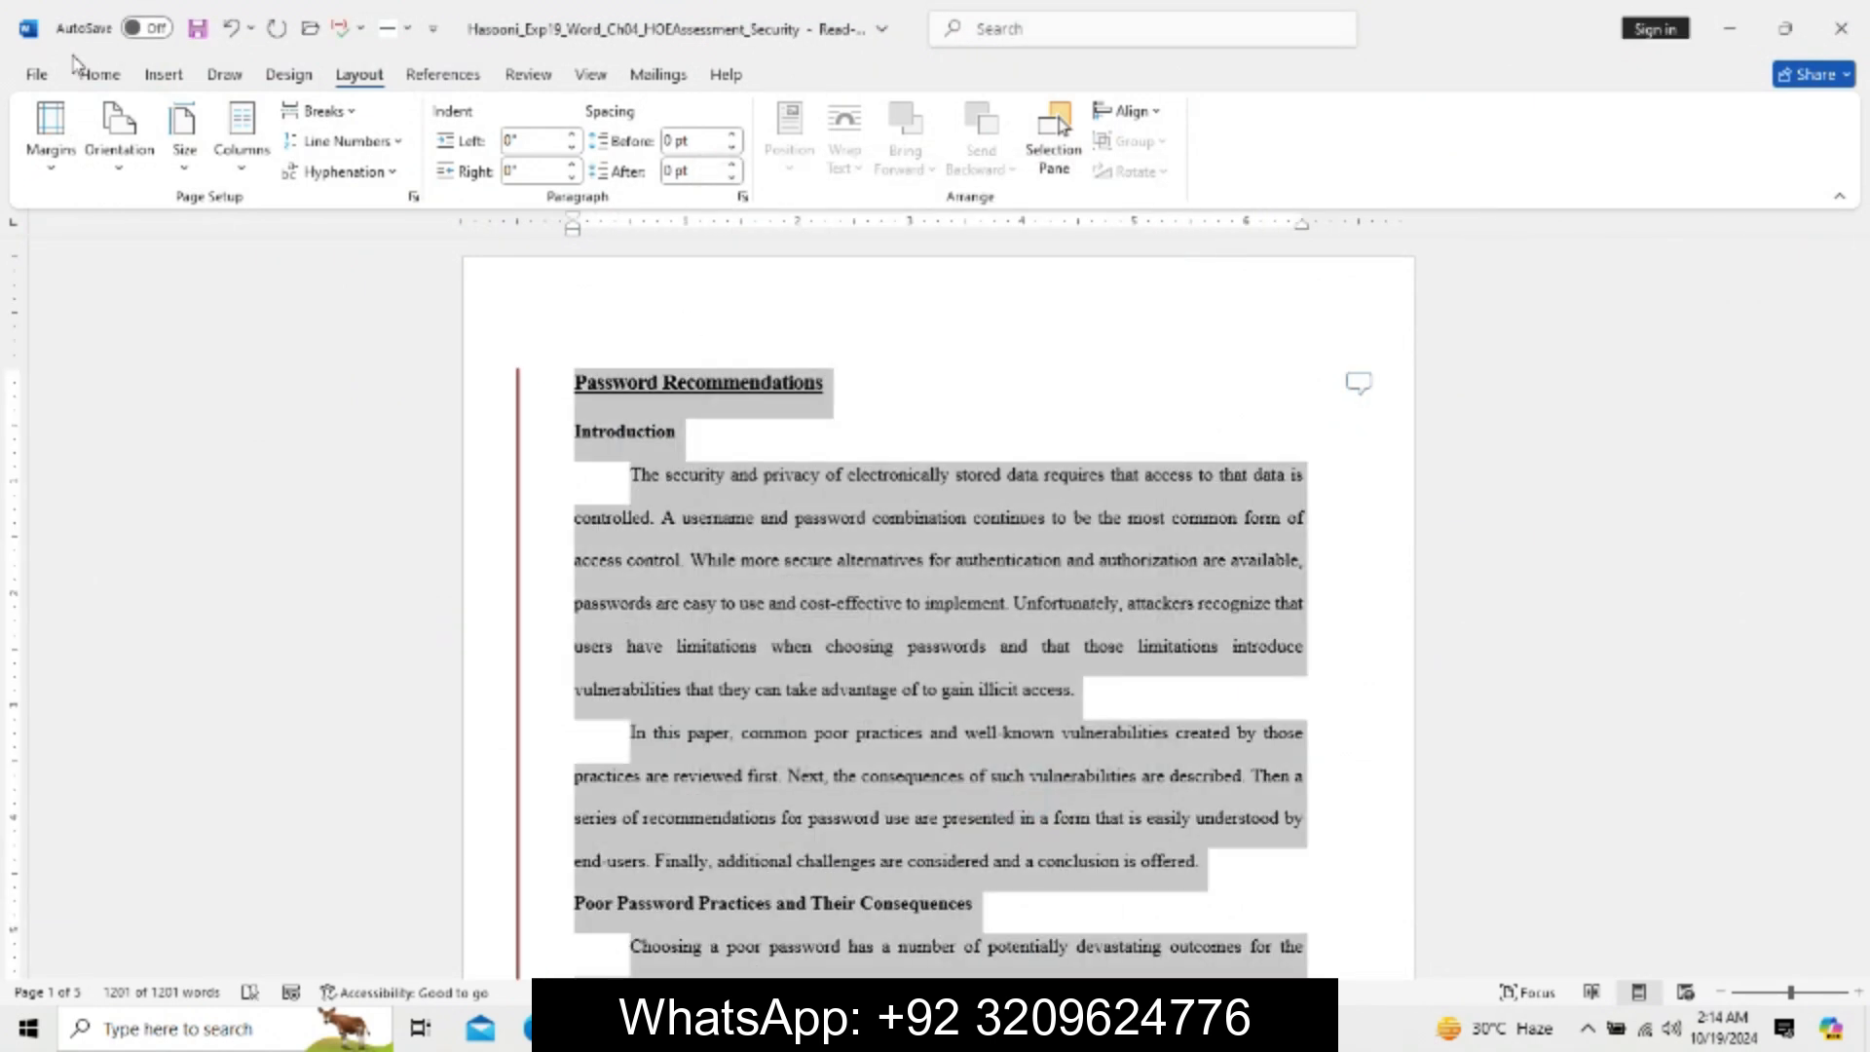
Check the alignment requirement in step 2 of the instructions and left-align the whole Password Recommendations document.
{"action": "left_click", "coordinate": [95, 74]}
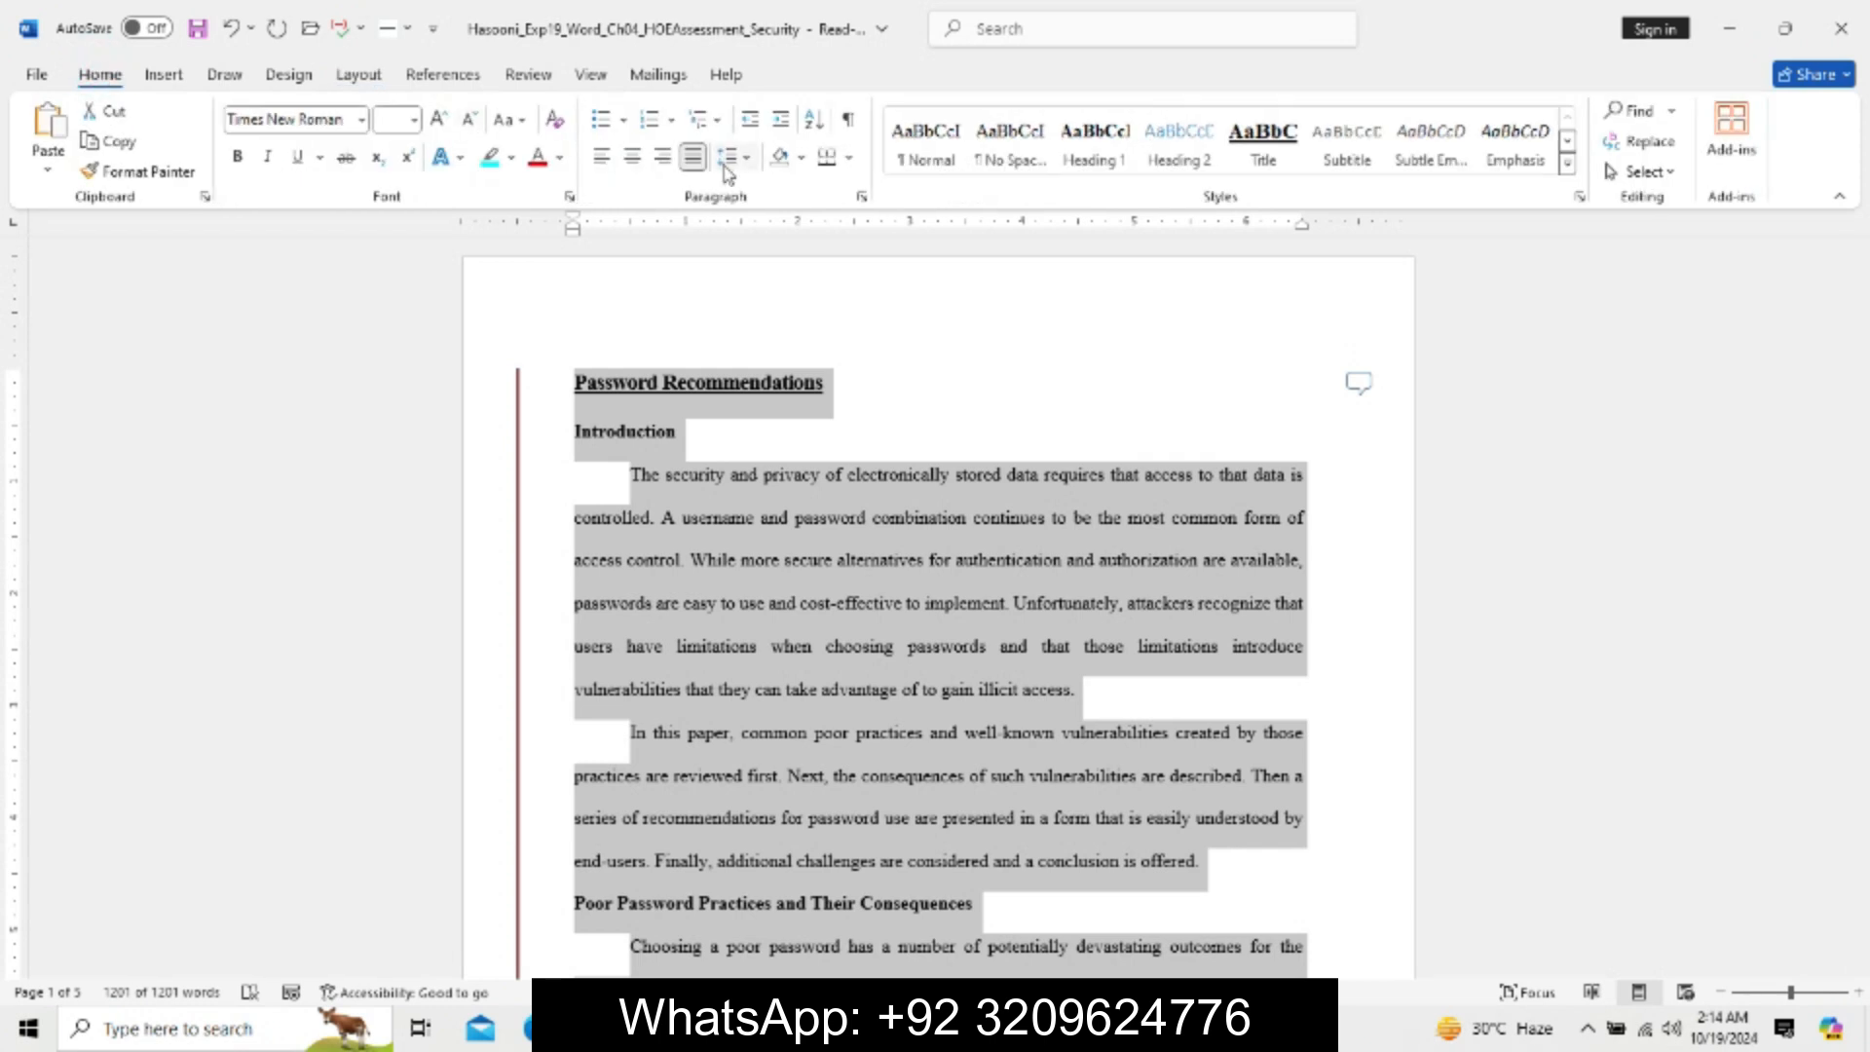
{"action": "left_click", "coordinate": [908, 1029]}
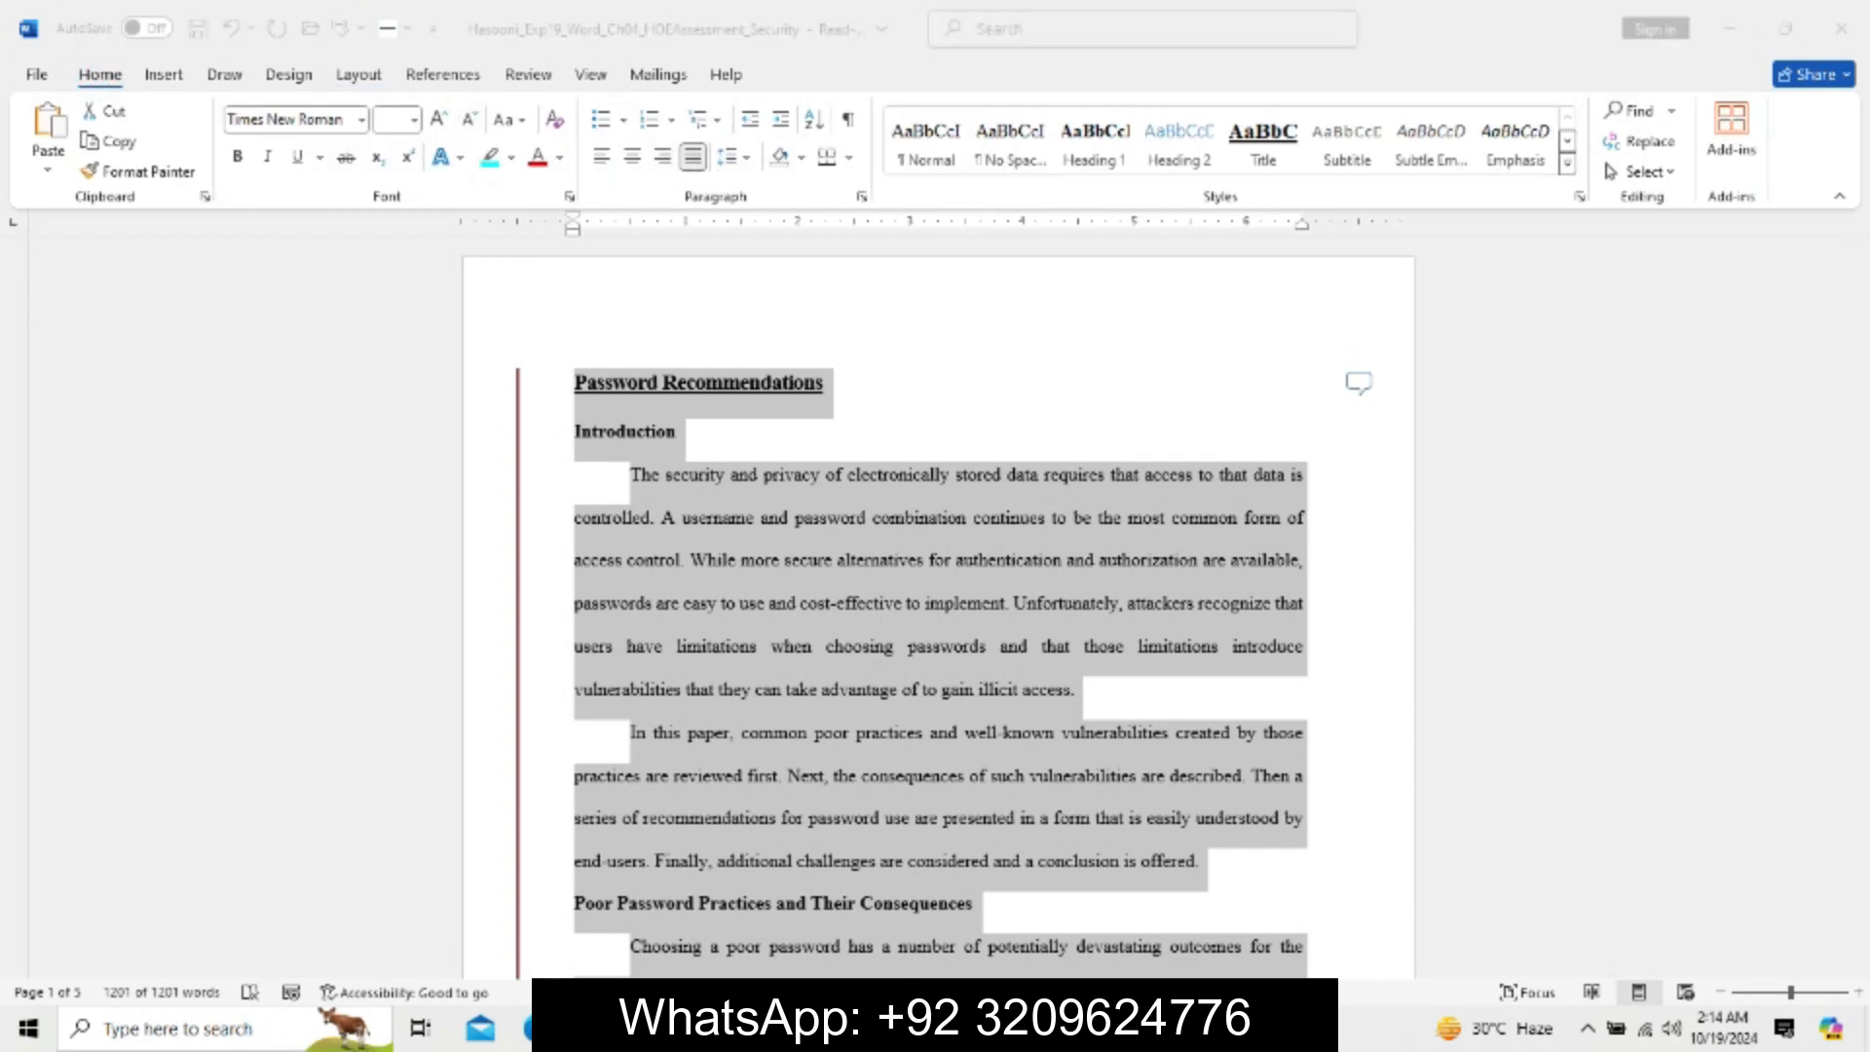
{"action": "left_click", "coordinate": [815, 933]}
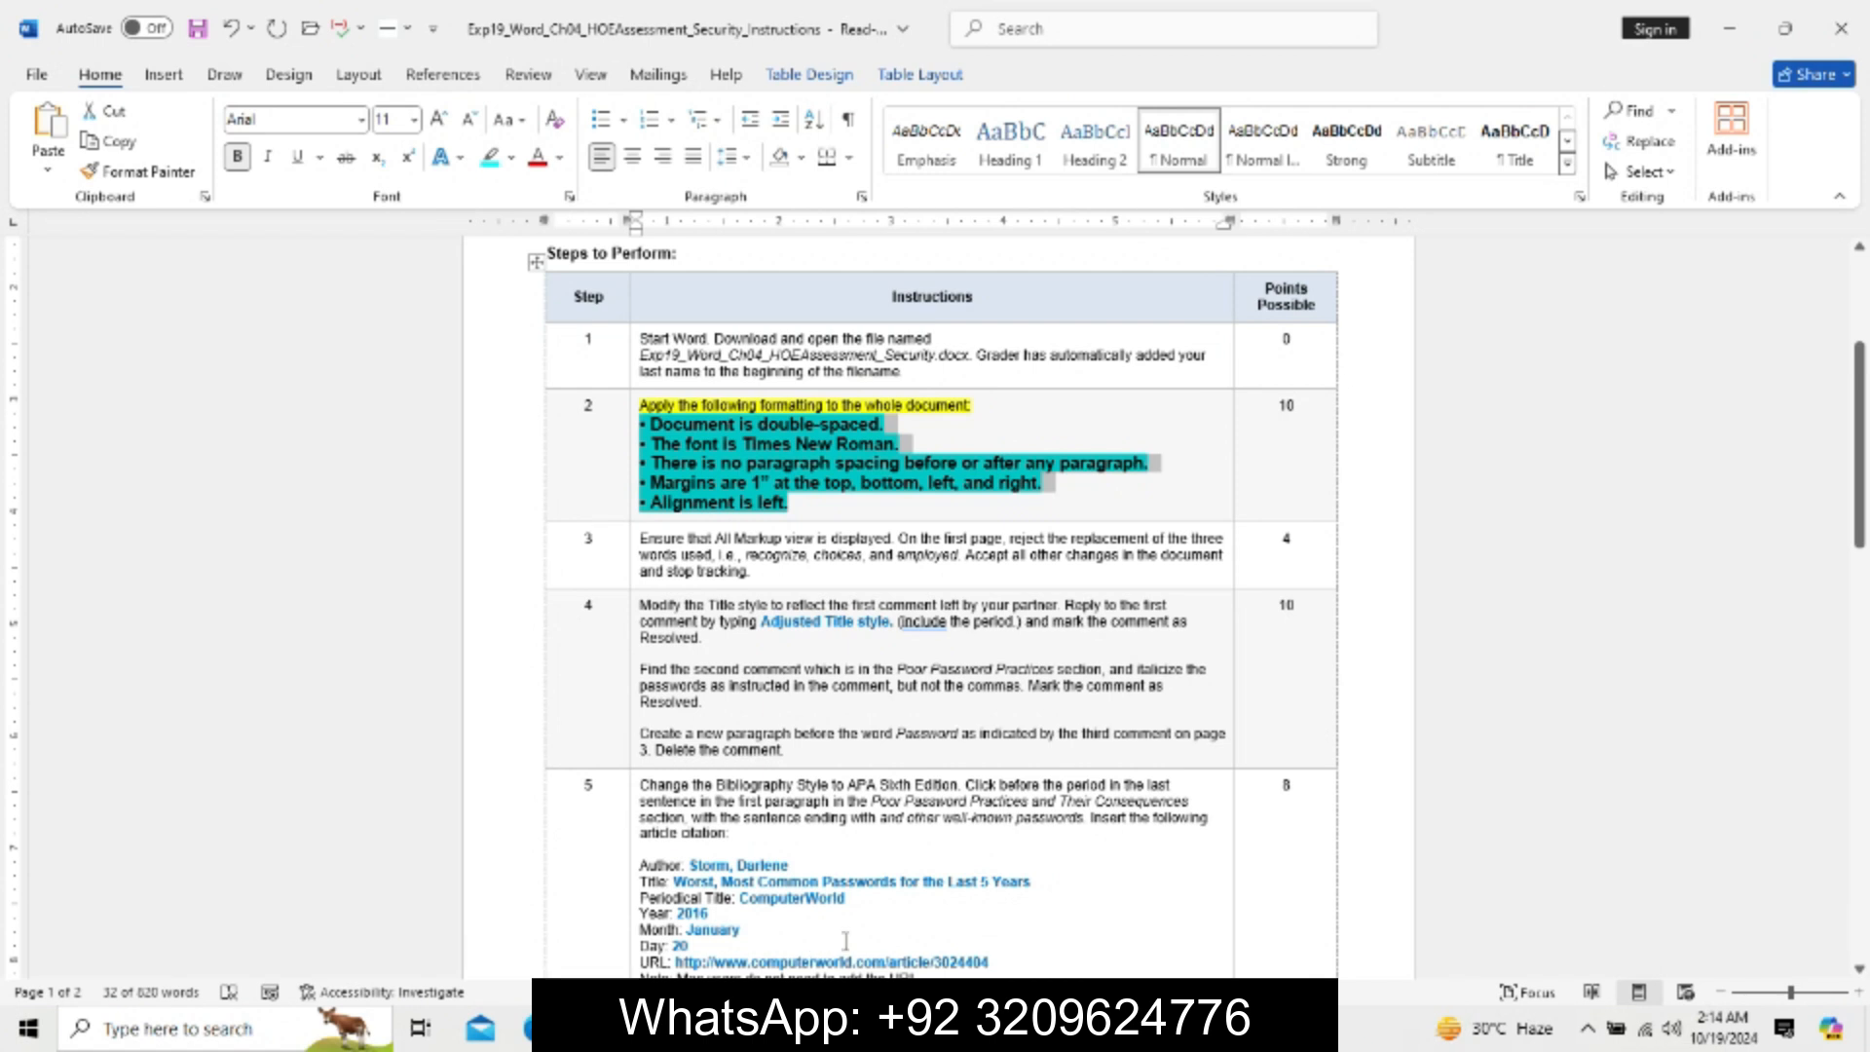
{"action": "left_click", "coordinate": [908, 1029]}
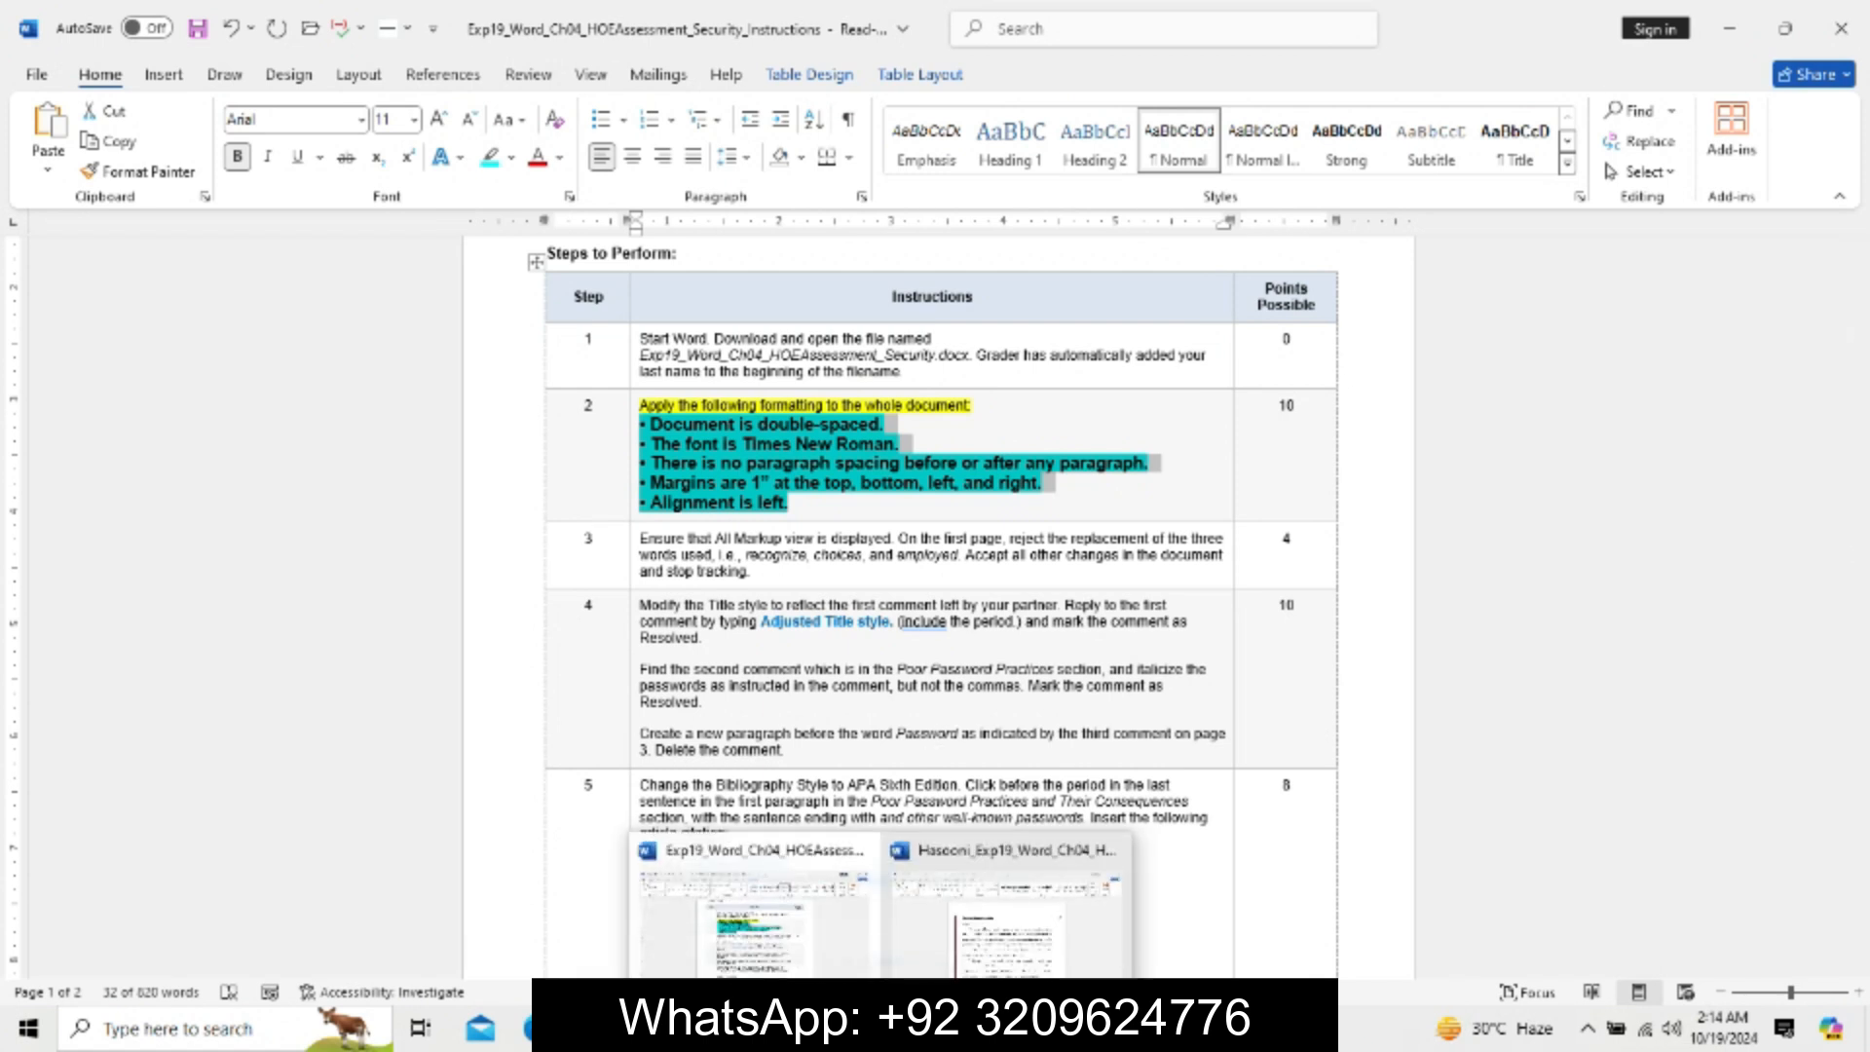
{"action": "left_click", "coordinate": [838, 932]}
{"action": "left_click", "coordinate": [908, 1029]}
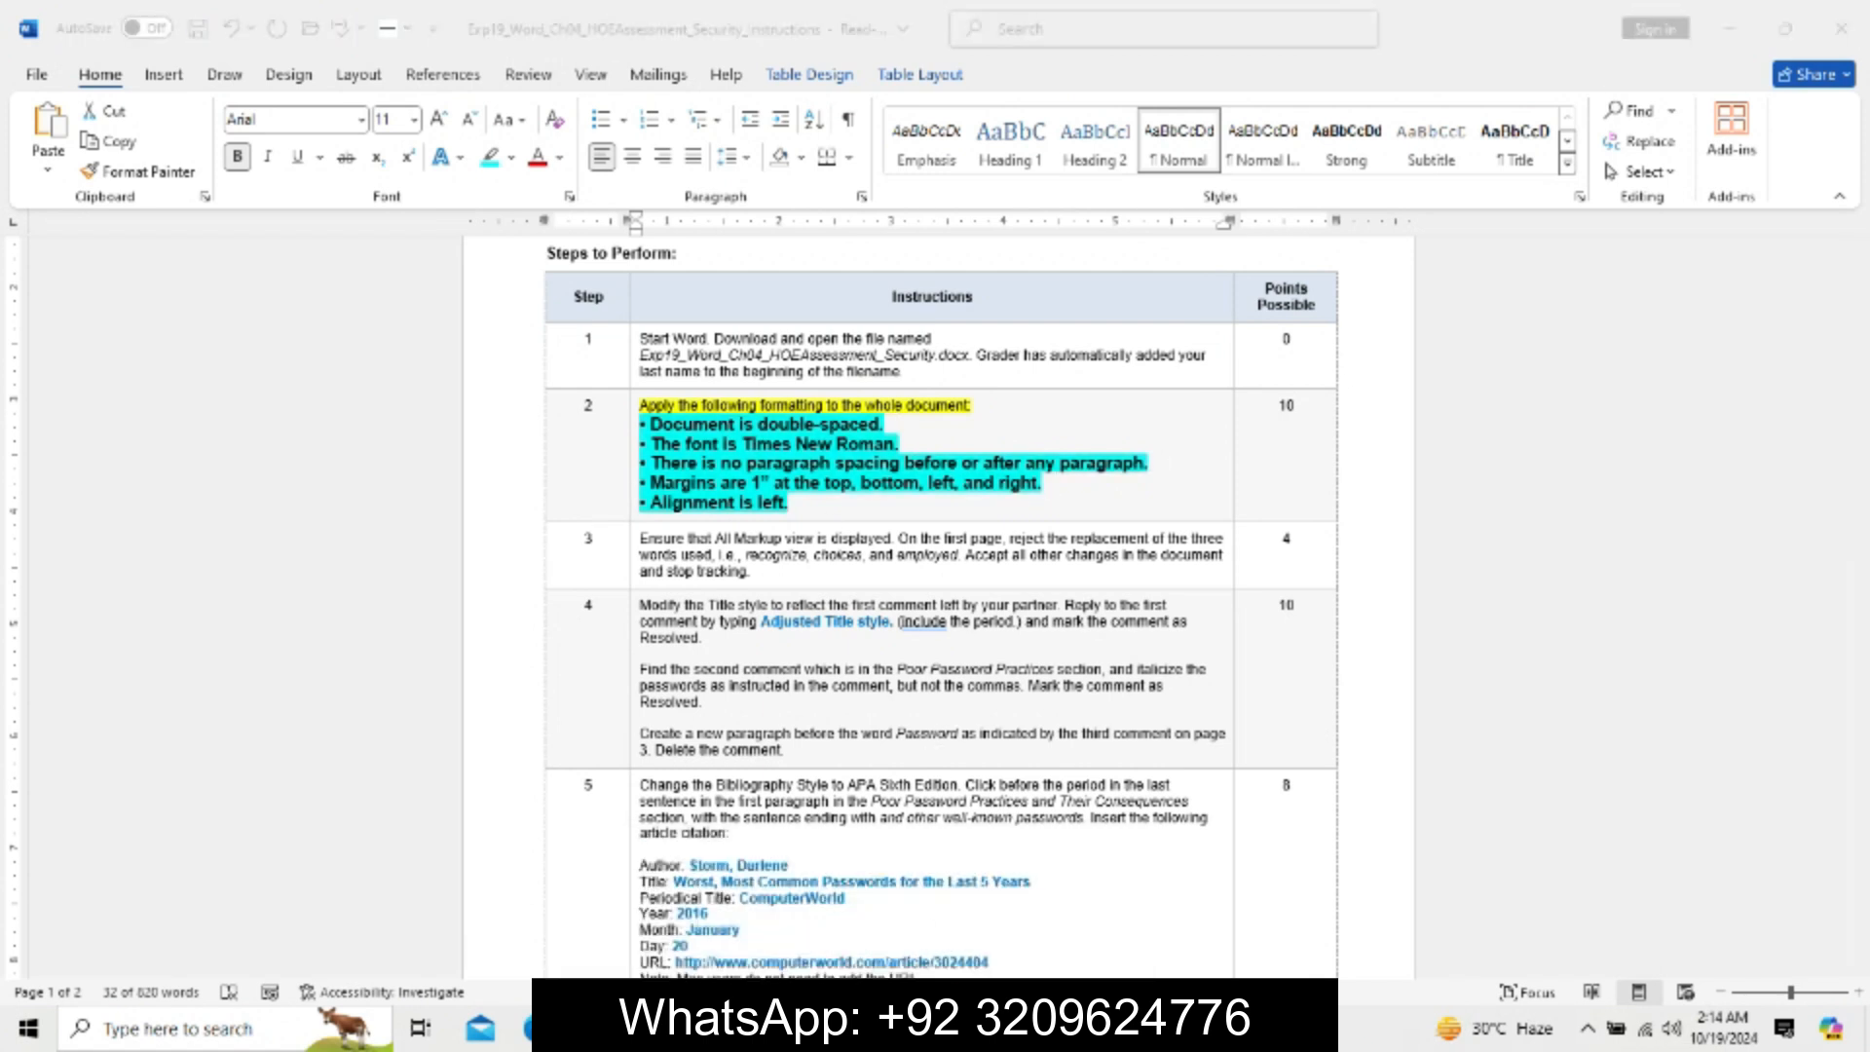
{"action": "left_click", "coordinate": [1004, 911]}
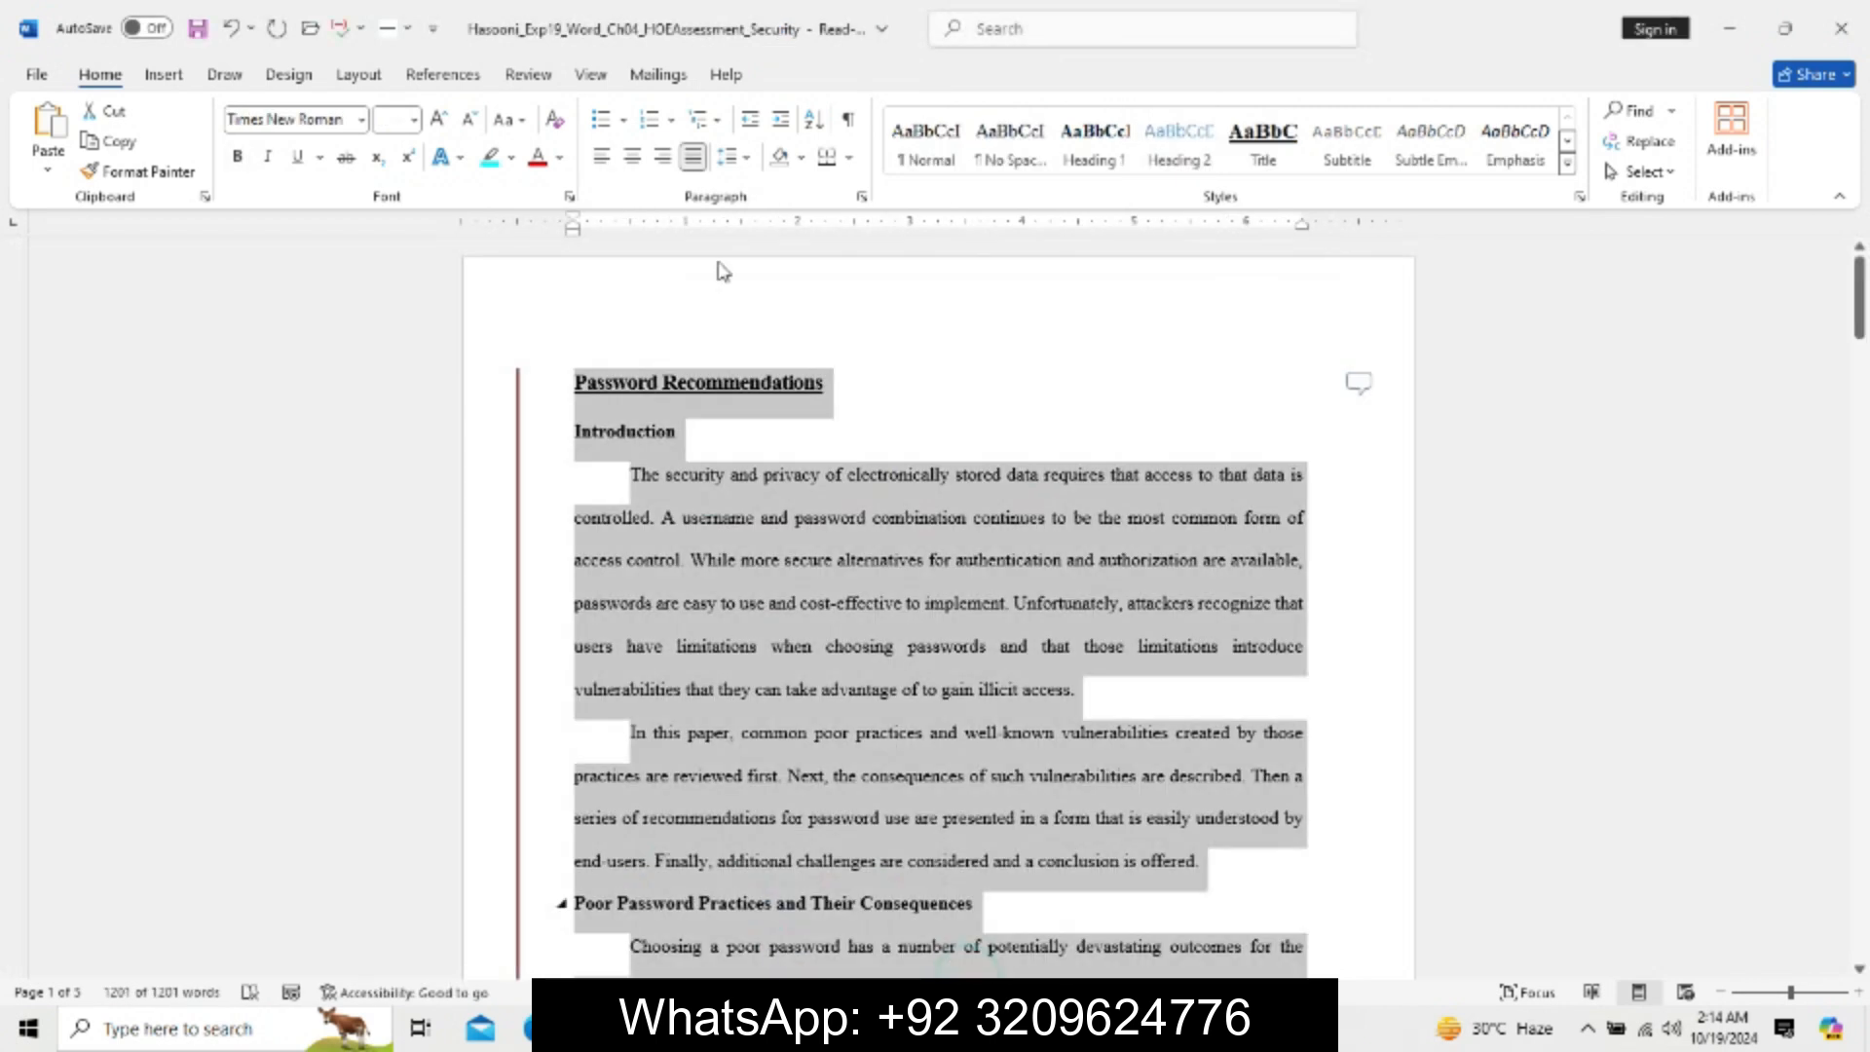
{"action": "left_click", "coordinate": [602, 157]}
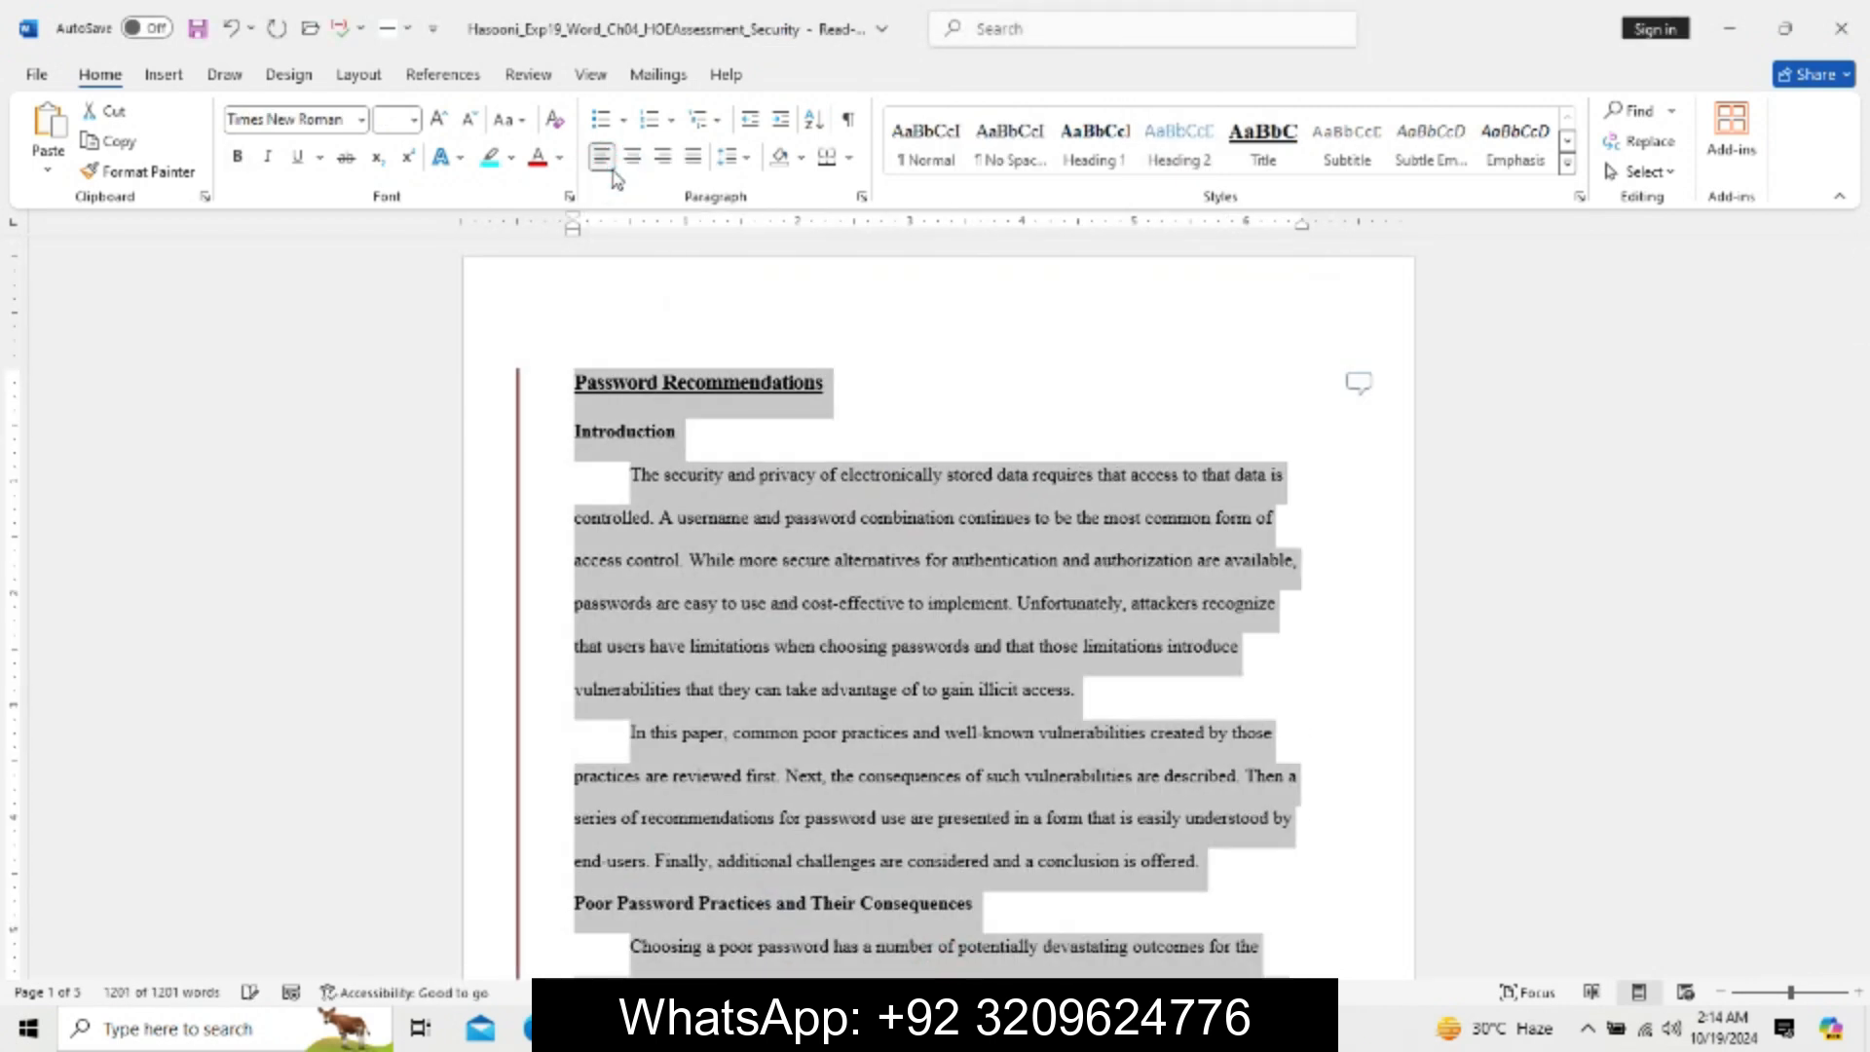
Return to the instructions document and undo the highlighting, bolding and font enlargement applied to the step 2 text.
{"action": "left_click", "coordinate": [908, 1029]}
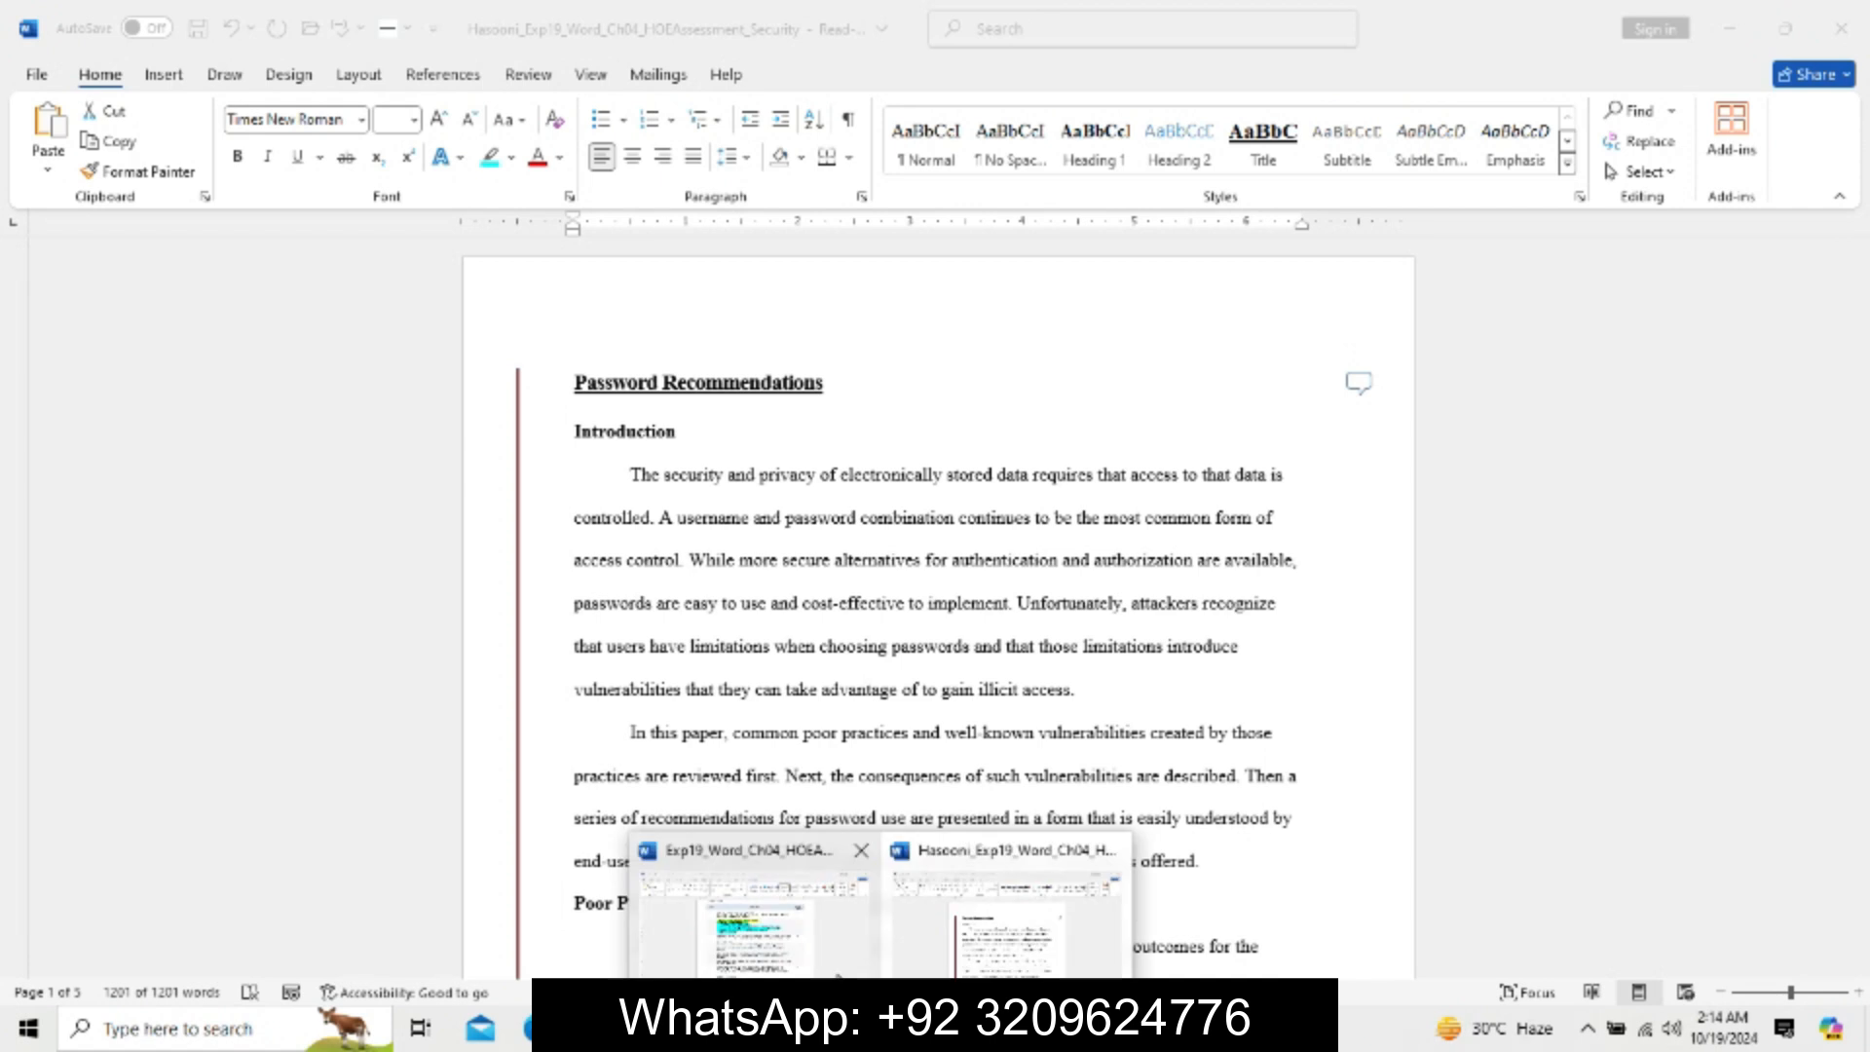
{"action": "left_click", "coordinate": [837, 950]}
{"action": "key", "text": "ctrl+z"}
{"action": "key", "text": "ctrl+z"}
{"action": "key", "text": "ctrl+z"}
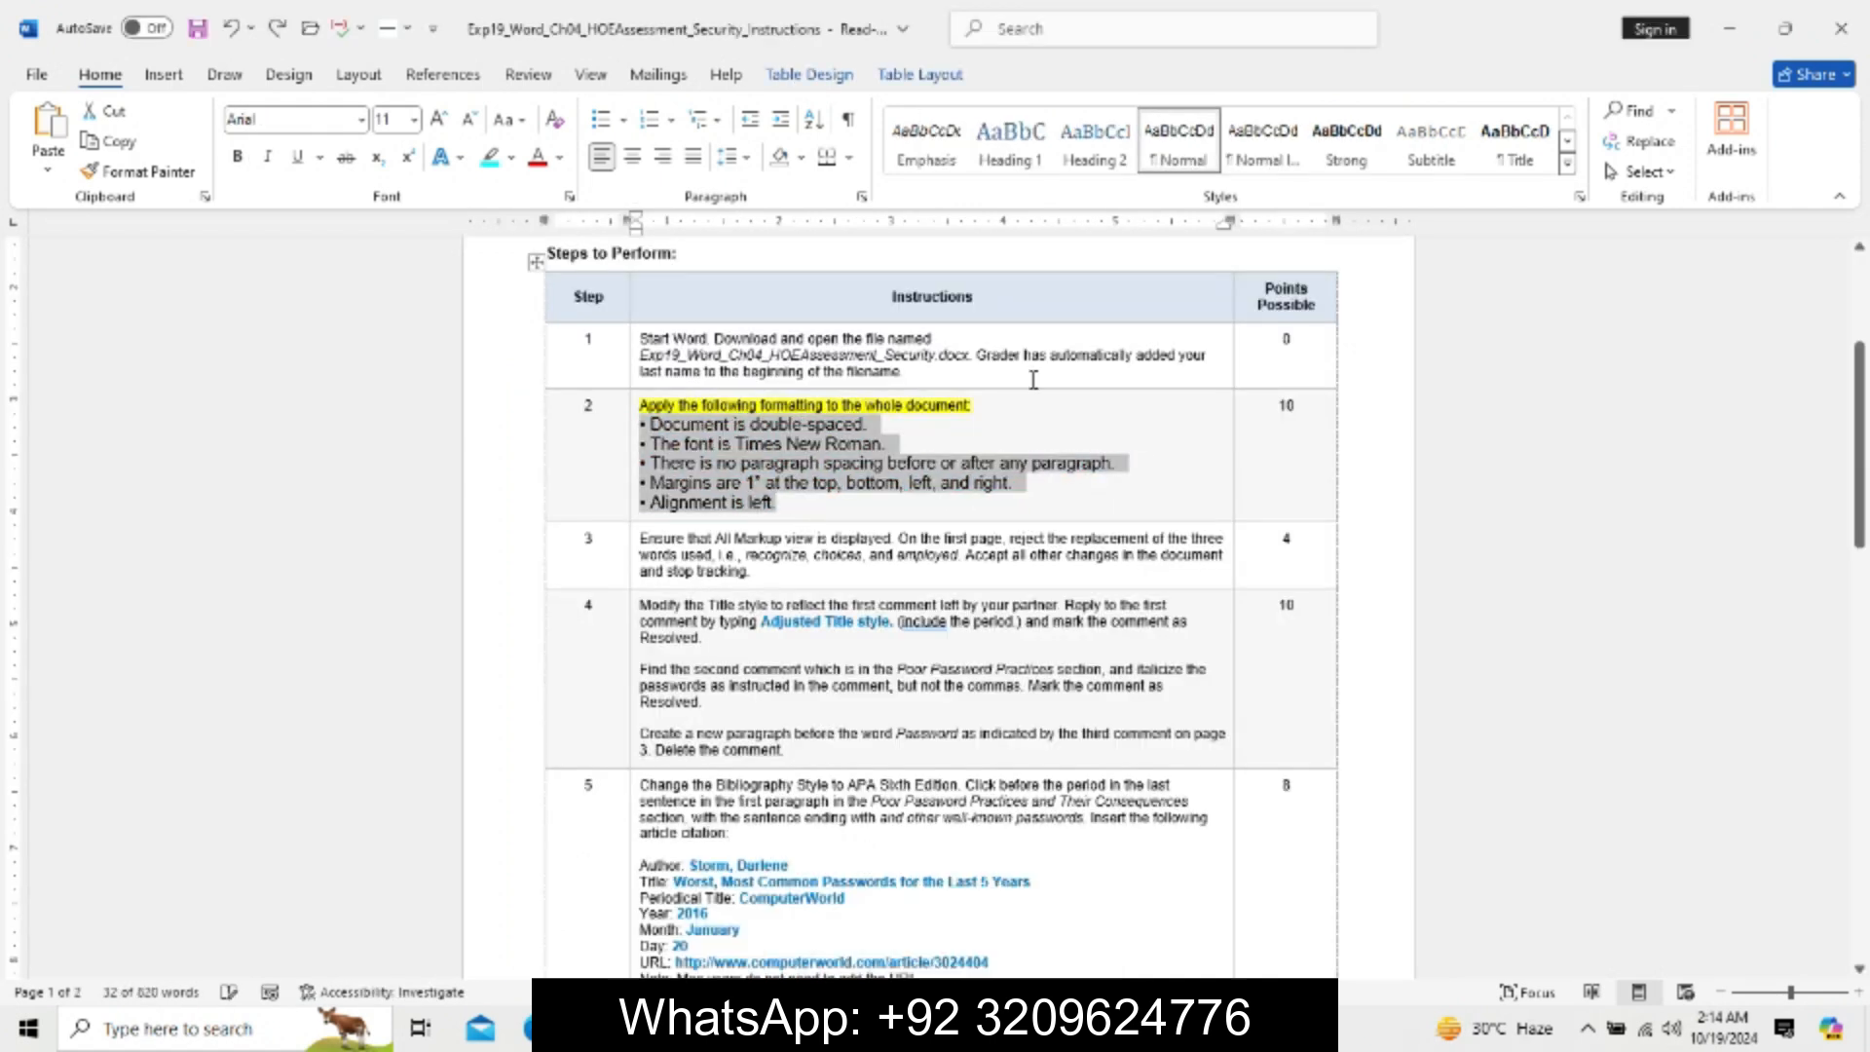
{"action": "key", "text": "ctrl+z"}
Emphasize the step 3 instruction text with 11 pt size, bold and turquoise highlighting.
{"action": "left_click_drag", "start_coordinate": [641, 523], "coordinate": [753, 554]}
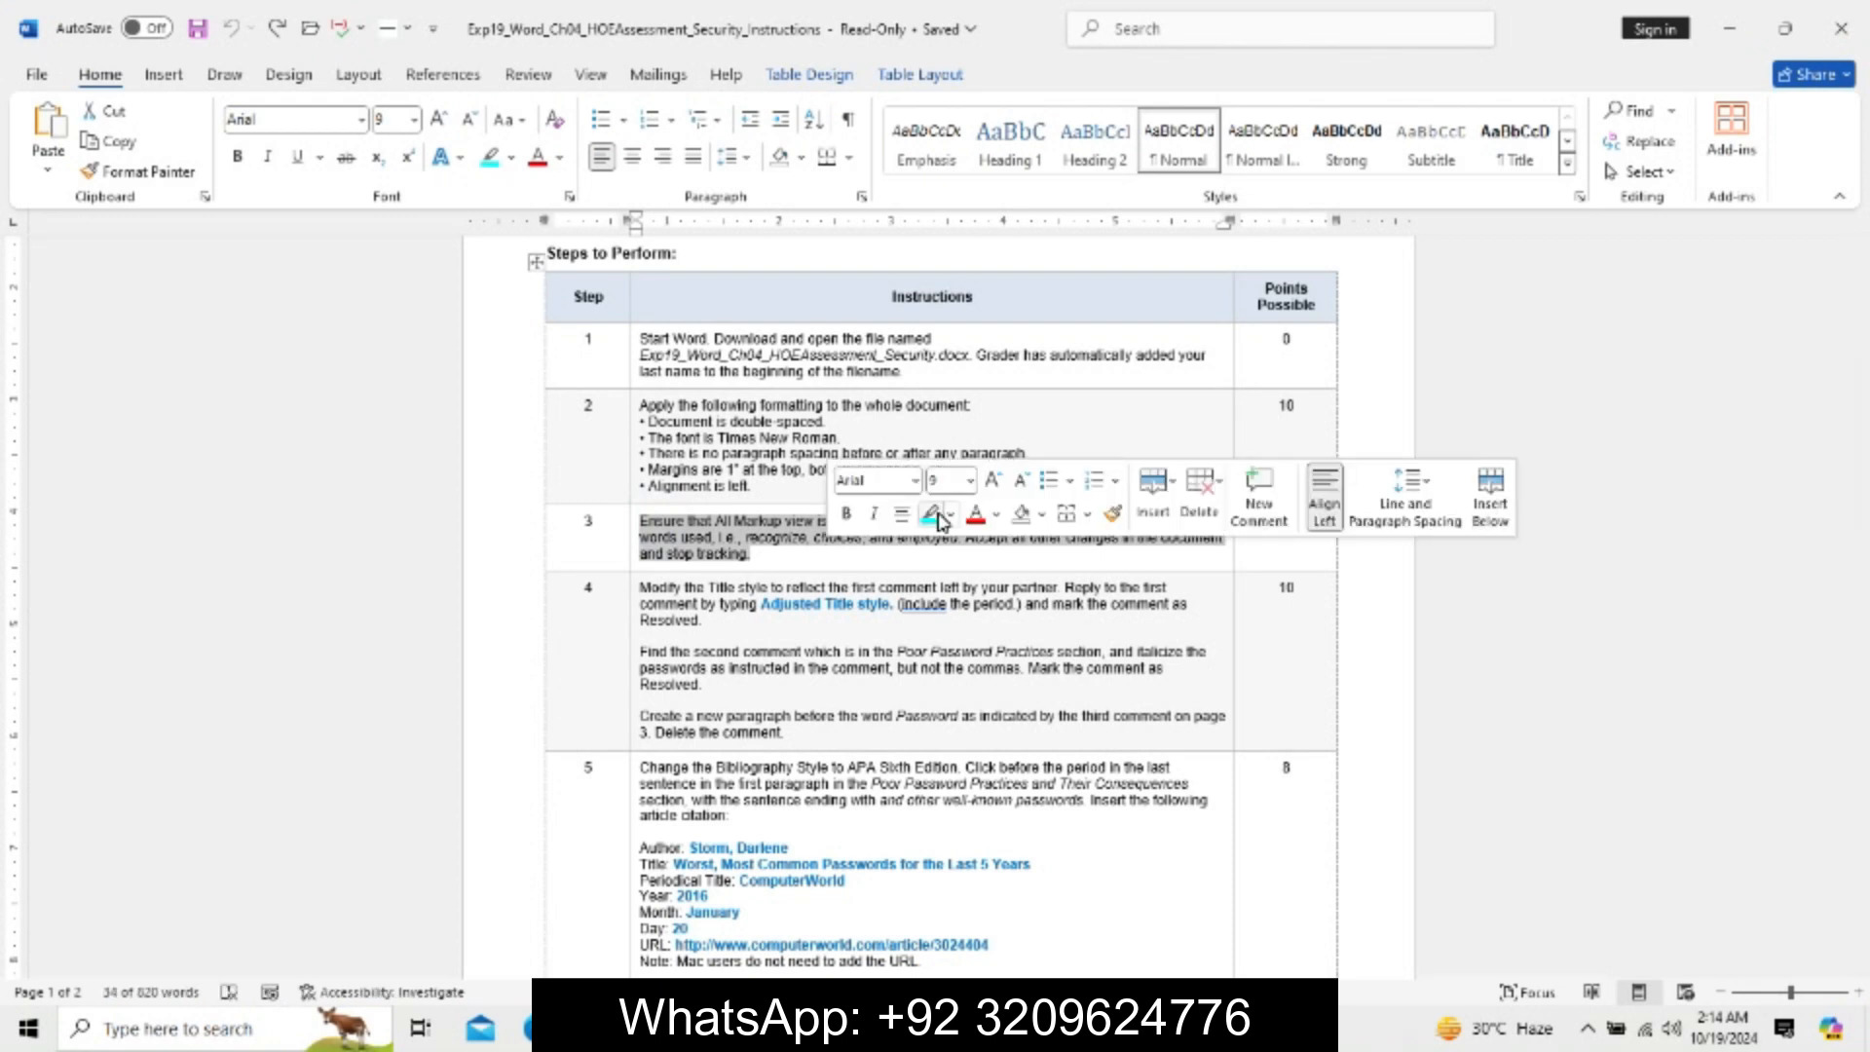
{"action": "left_click", "coordinate": [992, 480]}
{"action": "left_click", "coordinate": [993, 479]}
{"action": "left_click", "coordinate": [845, 513]}
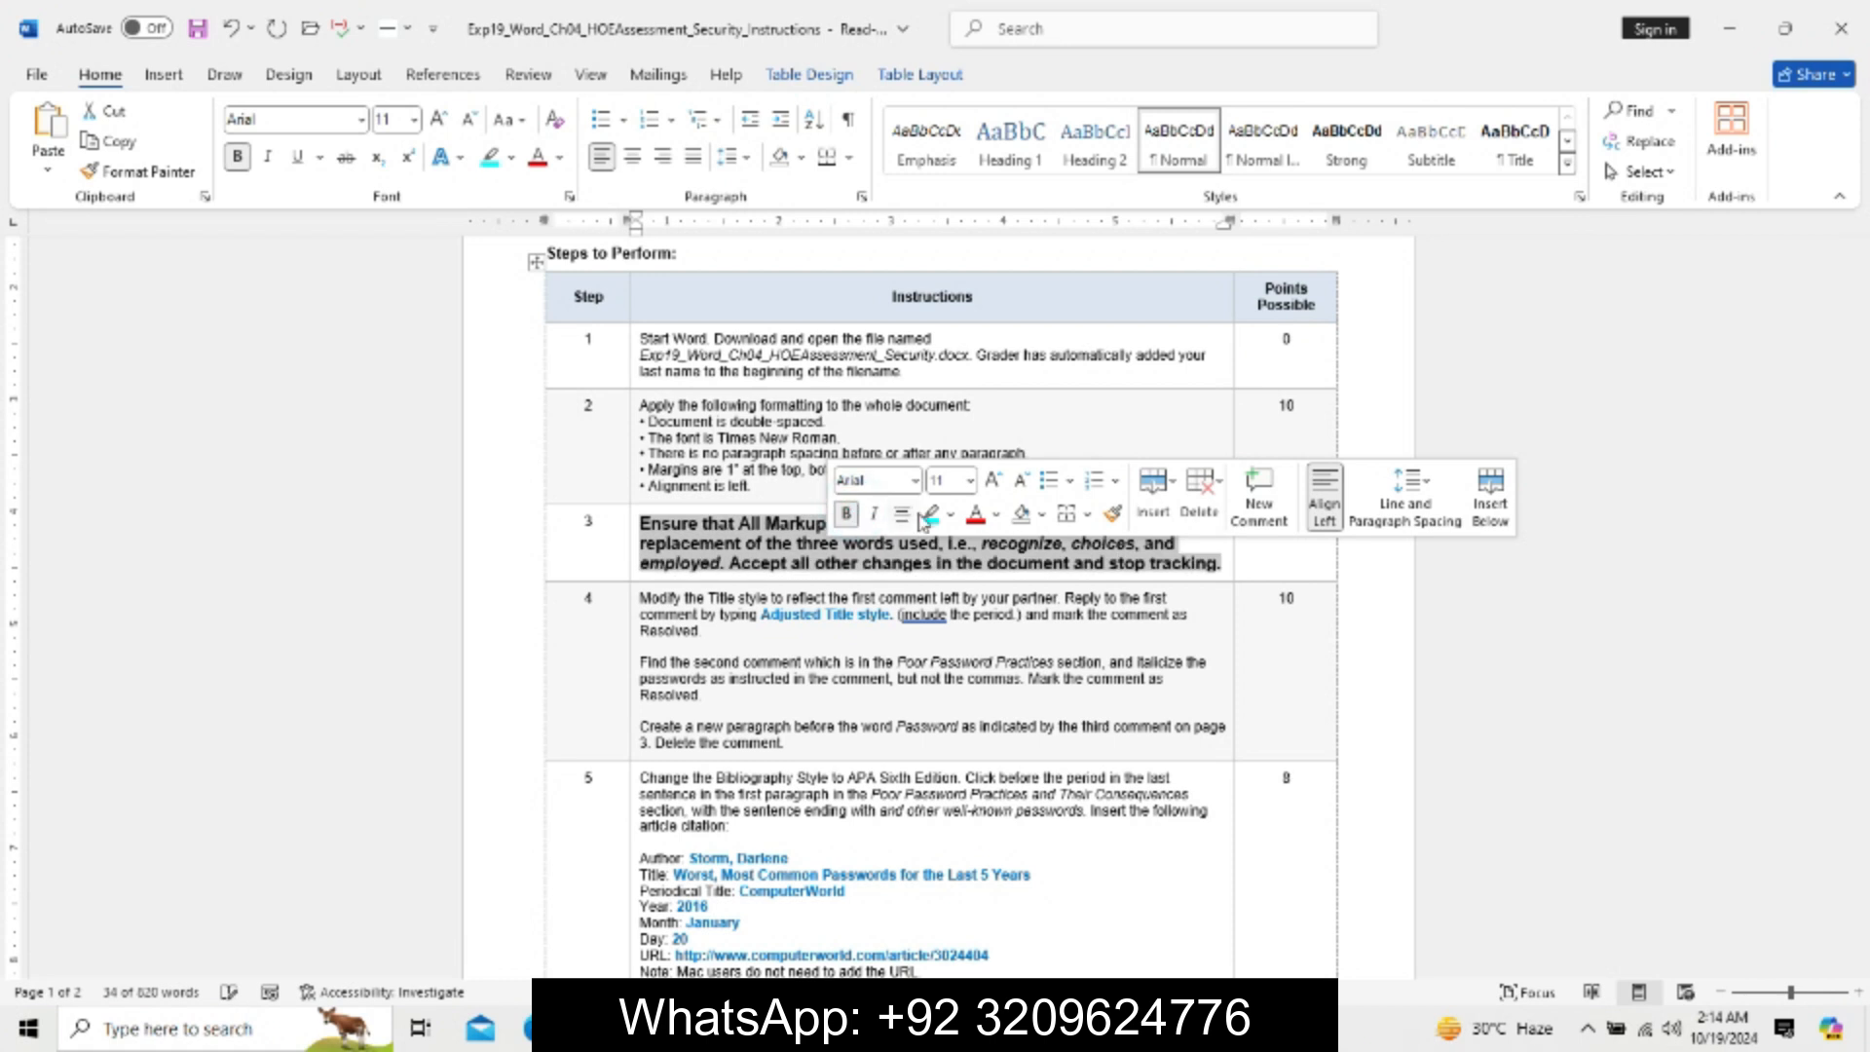
{"action": "left_click", "coordinate": [930, 513]}
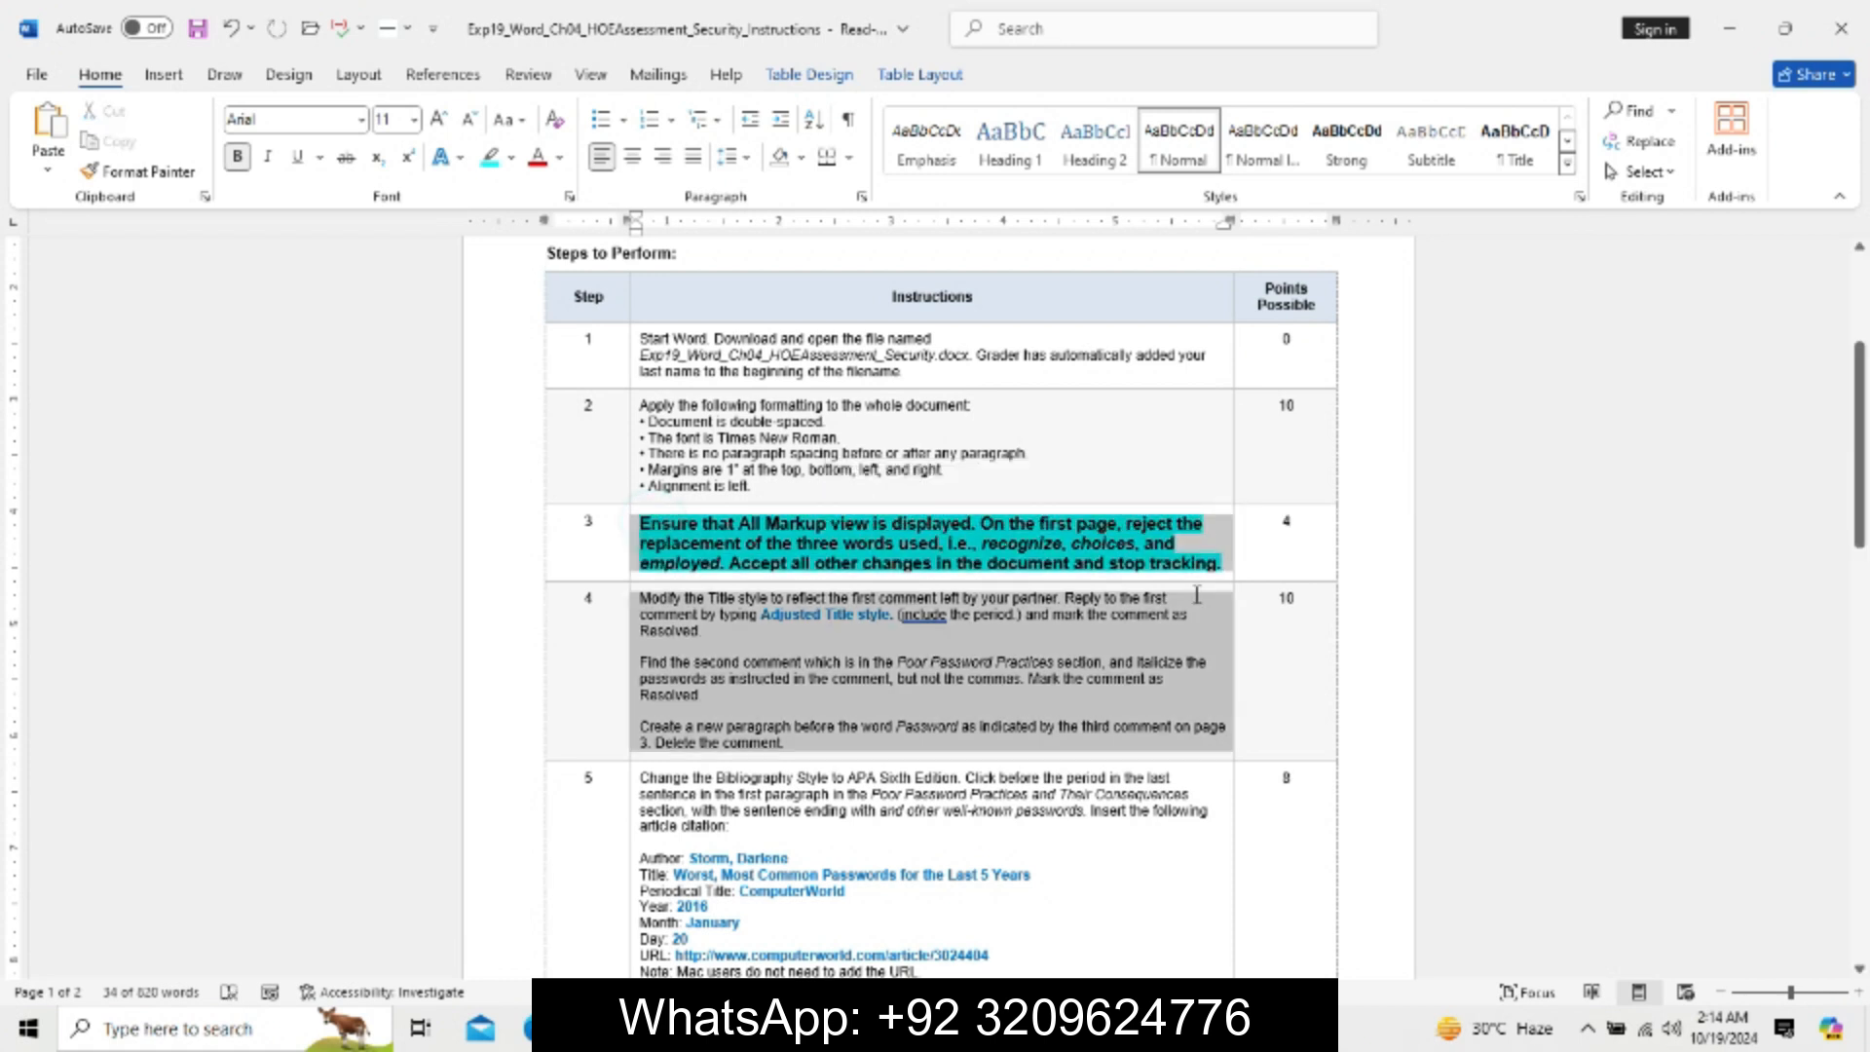
{"action": "left_click", "coordinate": [723, 546]}
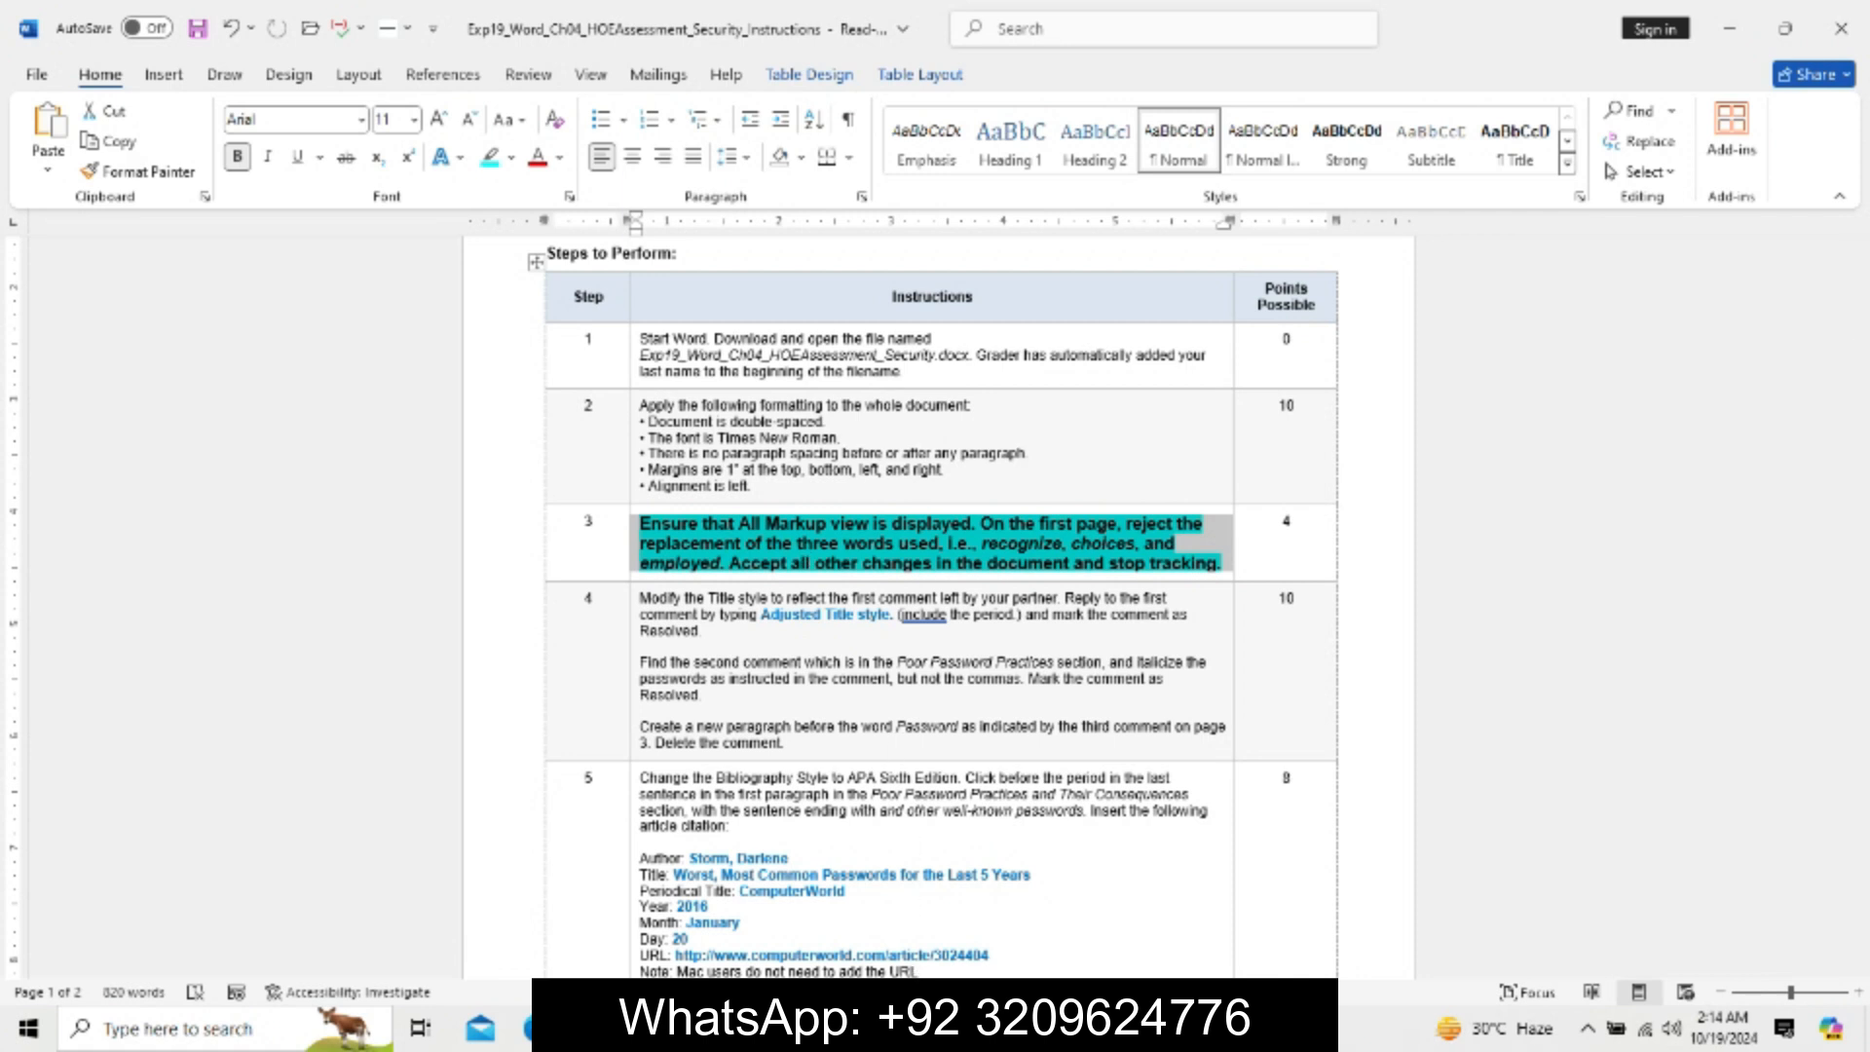
Switch to the Password Recommendations document, display its tracked changes in All Markup view and dismiss the track change tip.
{"action": "left_click", "coordinate": [885, 1027]}
{"action": "left_click", "coordinate": [970, 950]}
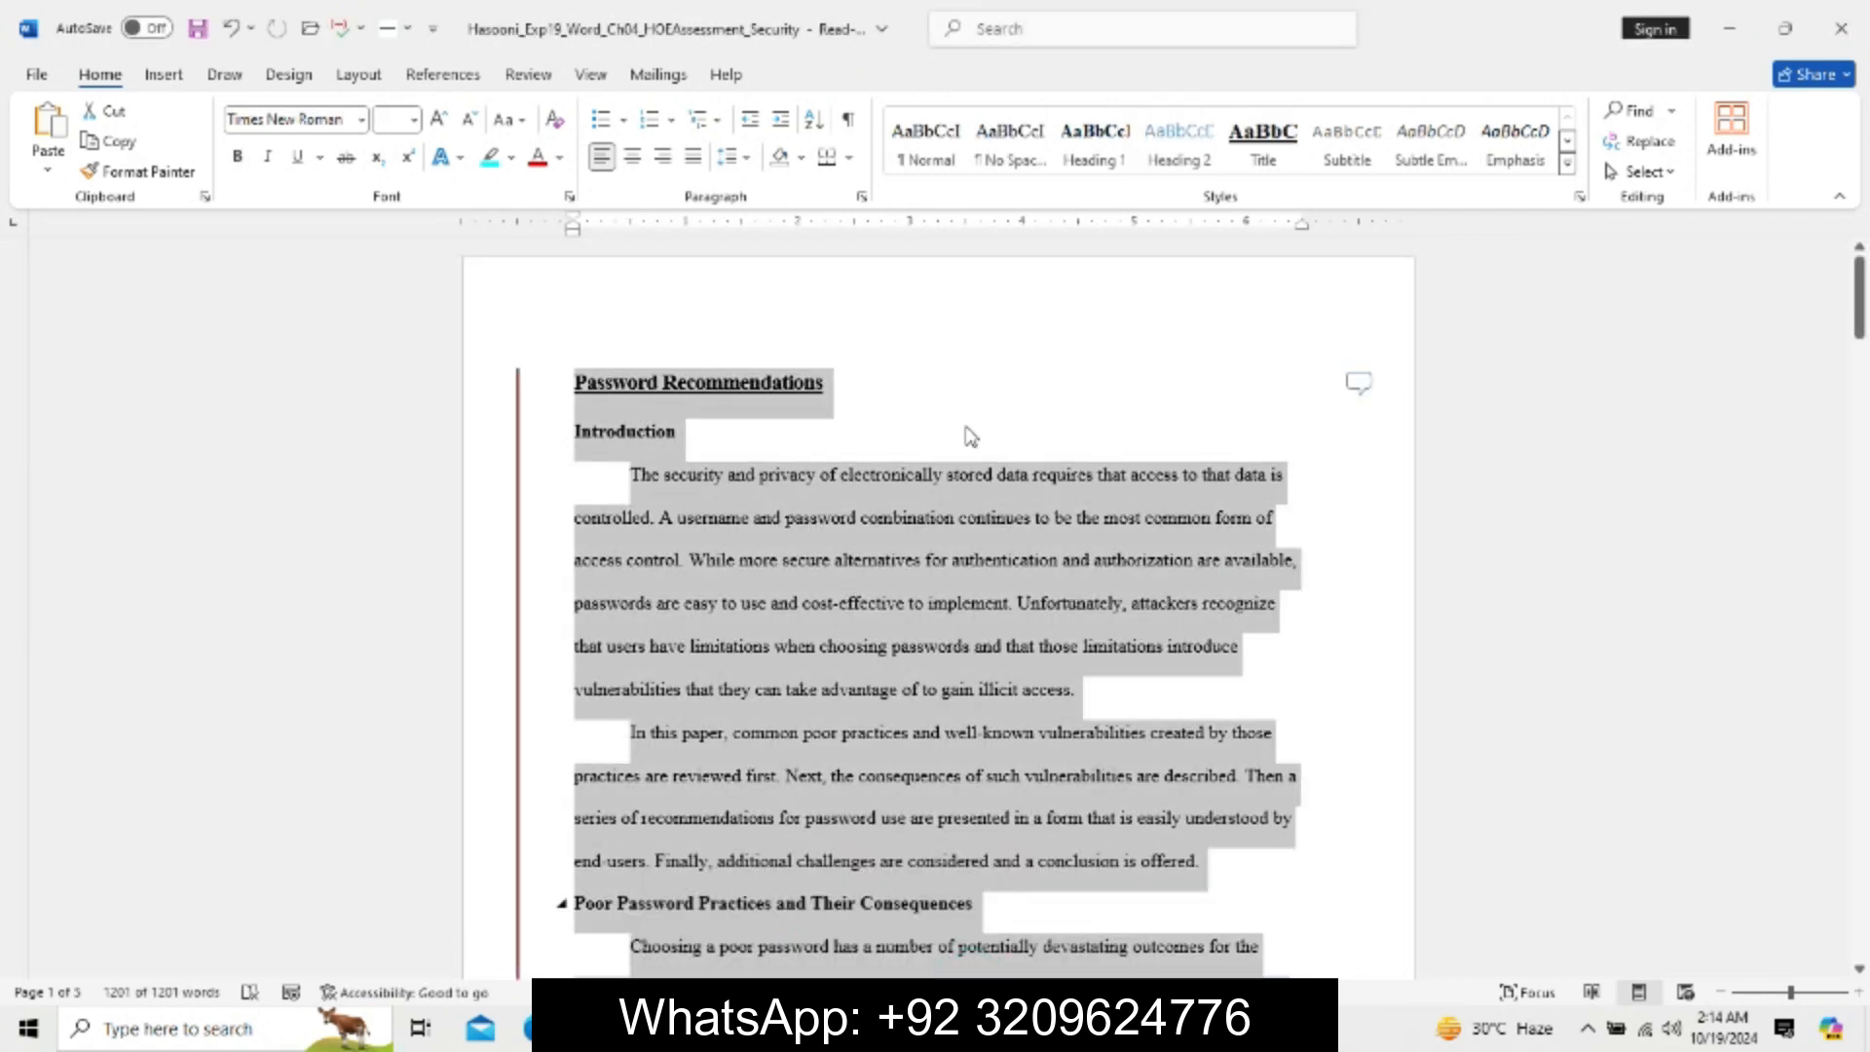
{"action": "left_click", "coordinate": [580, 78]}
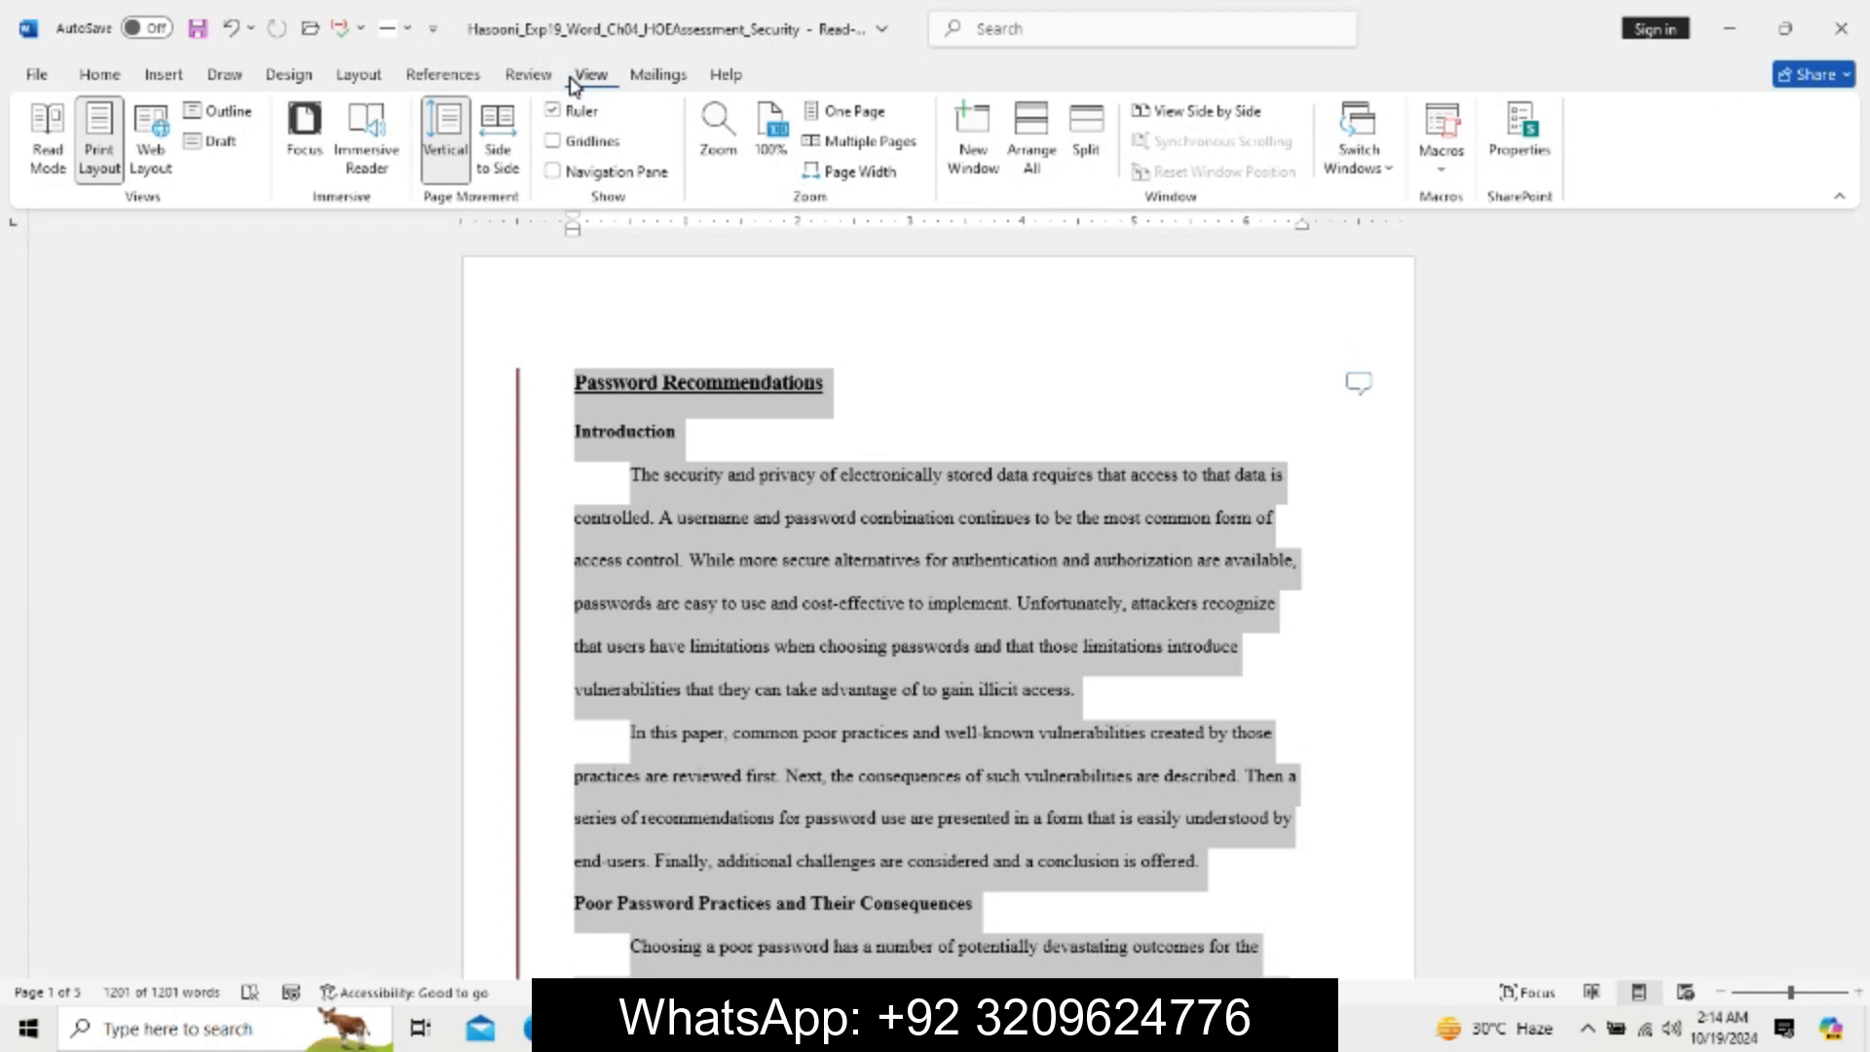
{"action": "left_click", "coordinate": [528, 75]}
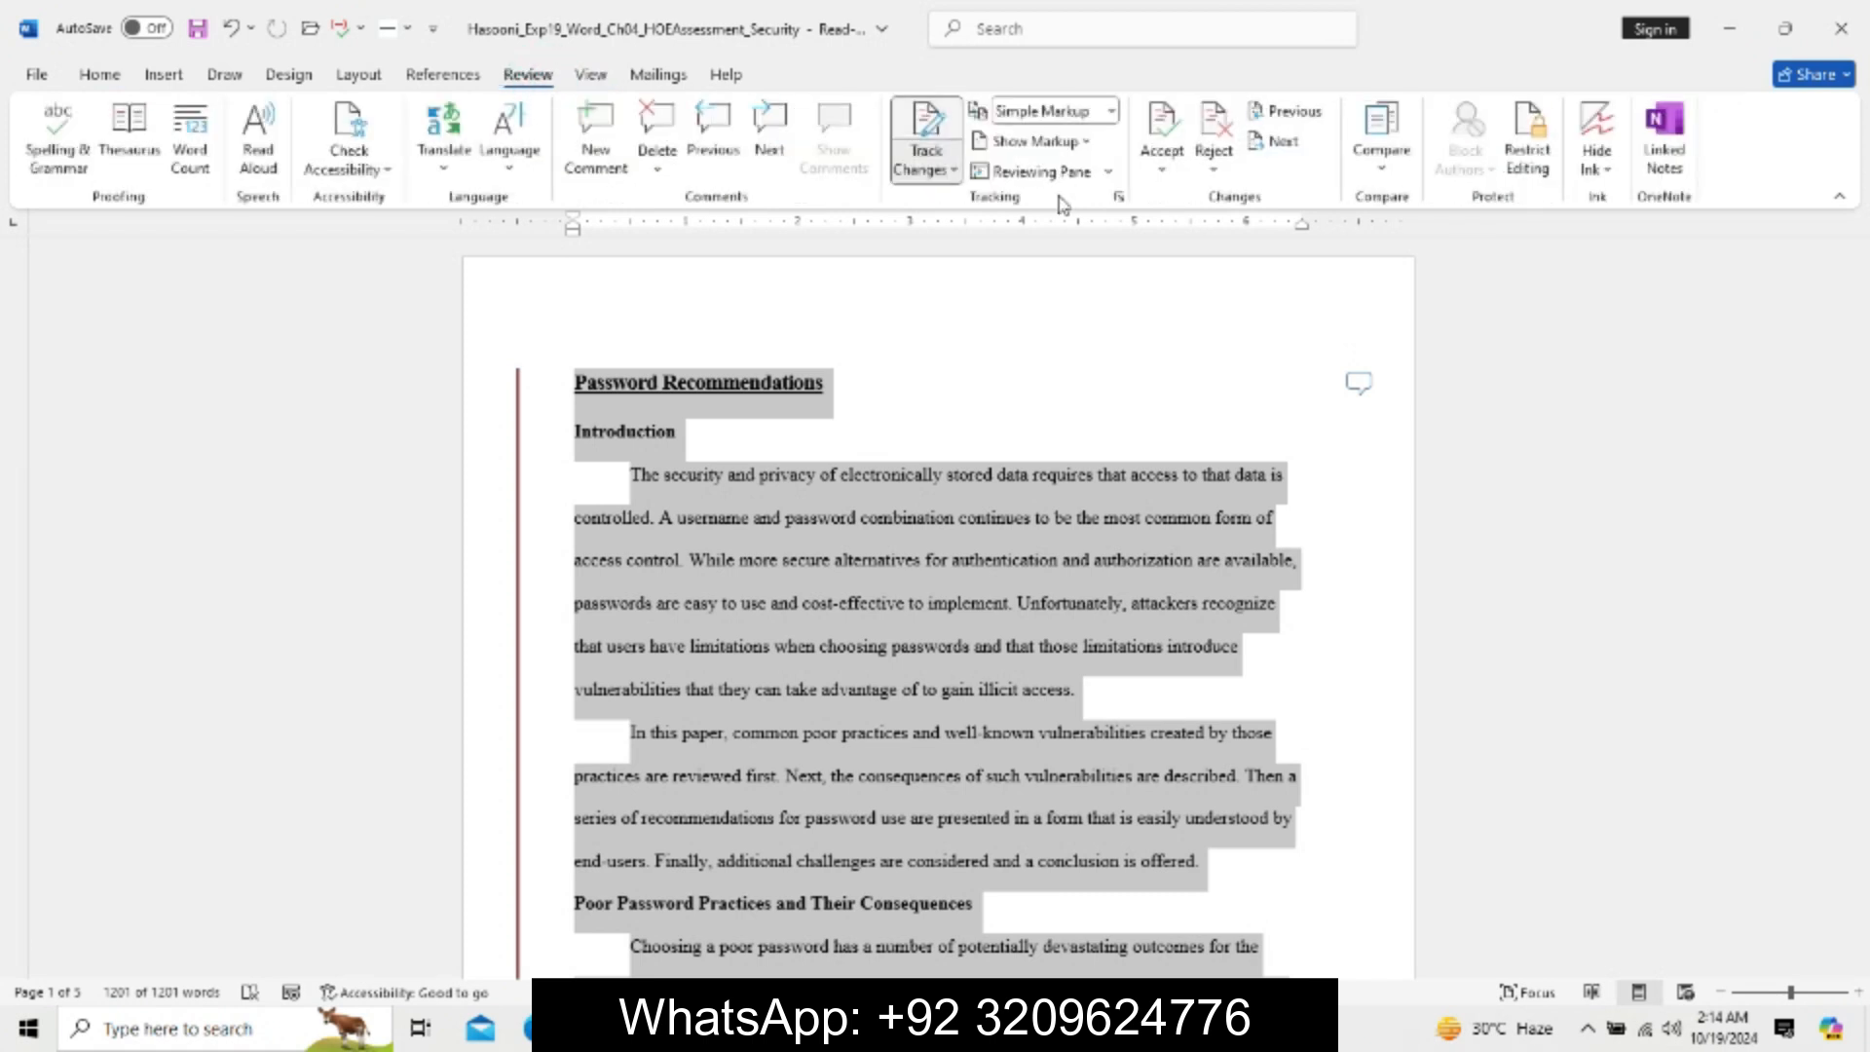
{"action": "left_click", "coordinate": [1111, 112]}
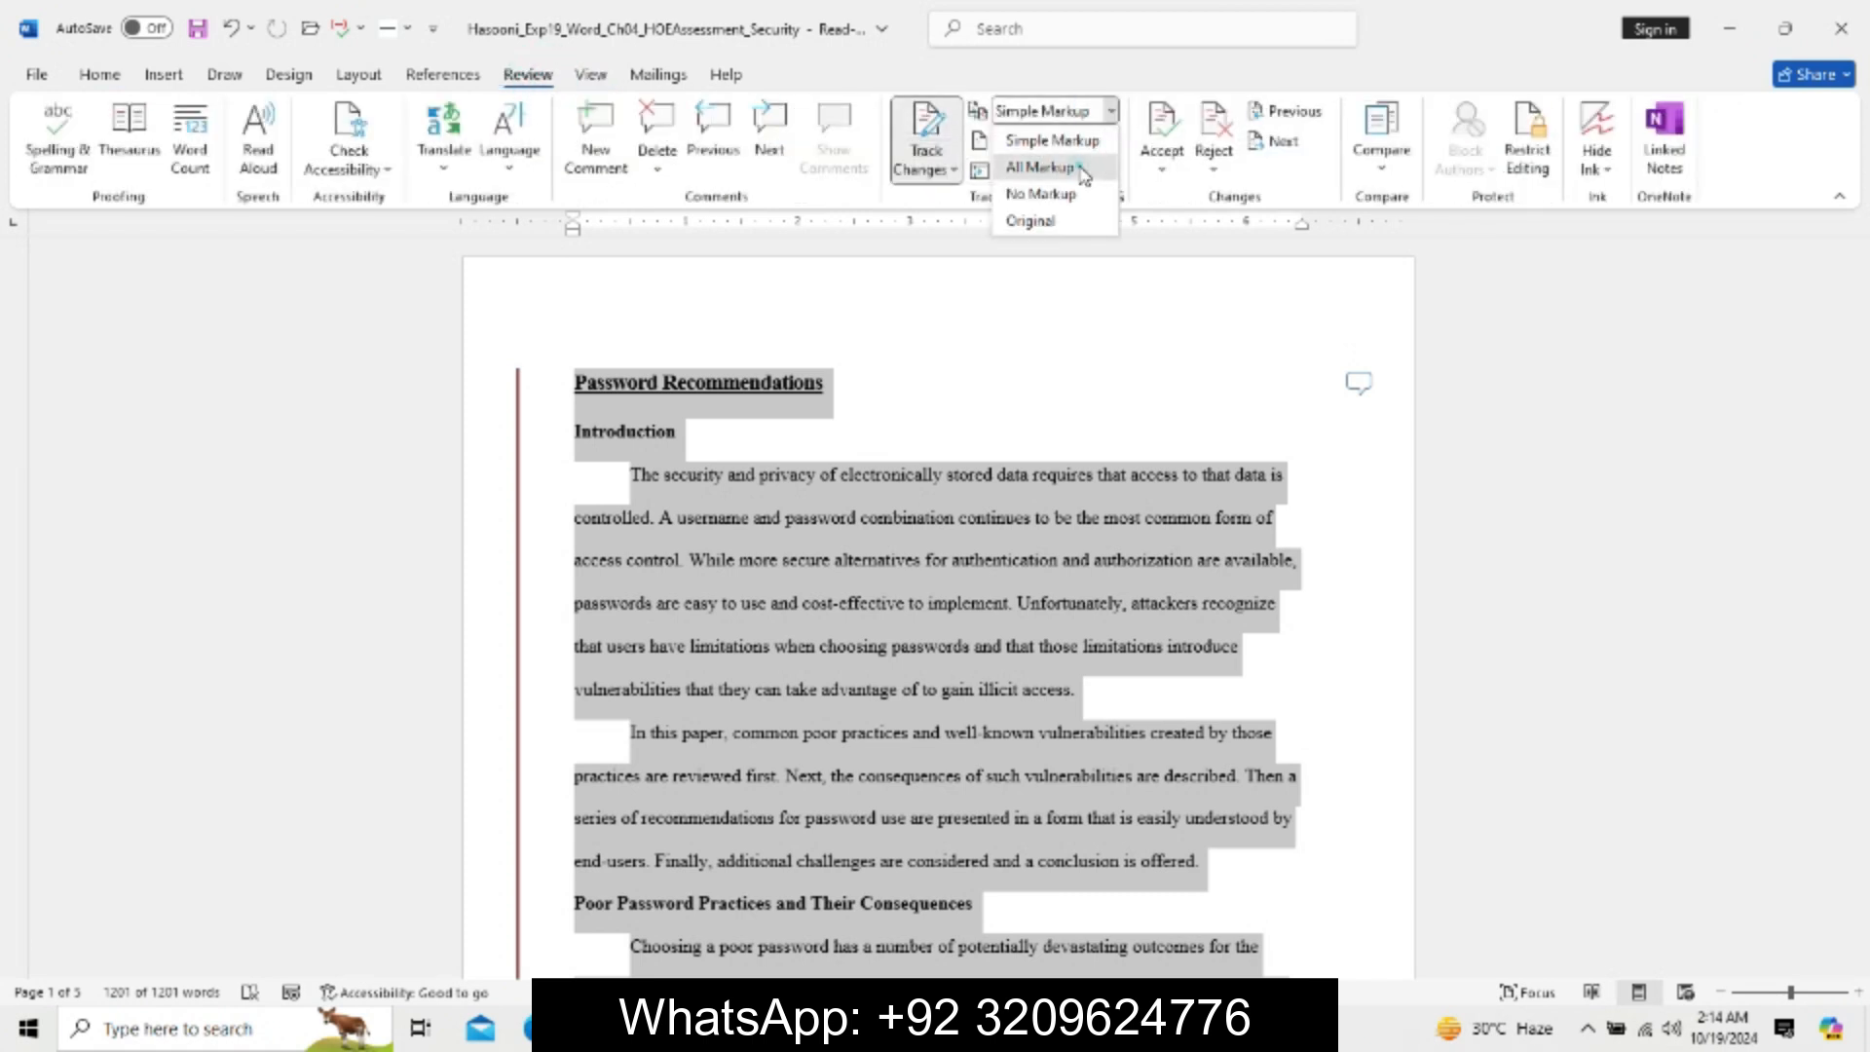
{"action": "left_click", "coordinate": [1084, 174]}
{"action": "left_click", "coordinate": [927, 560]}
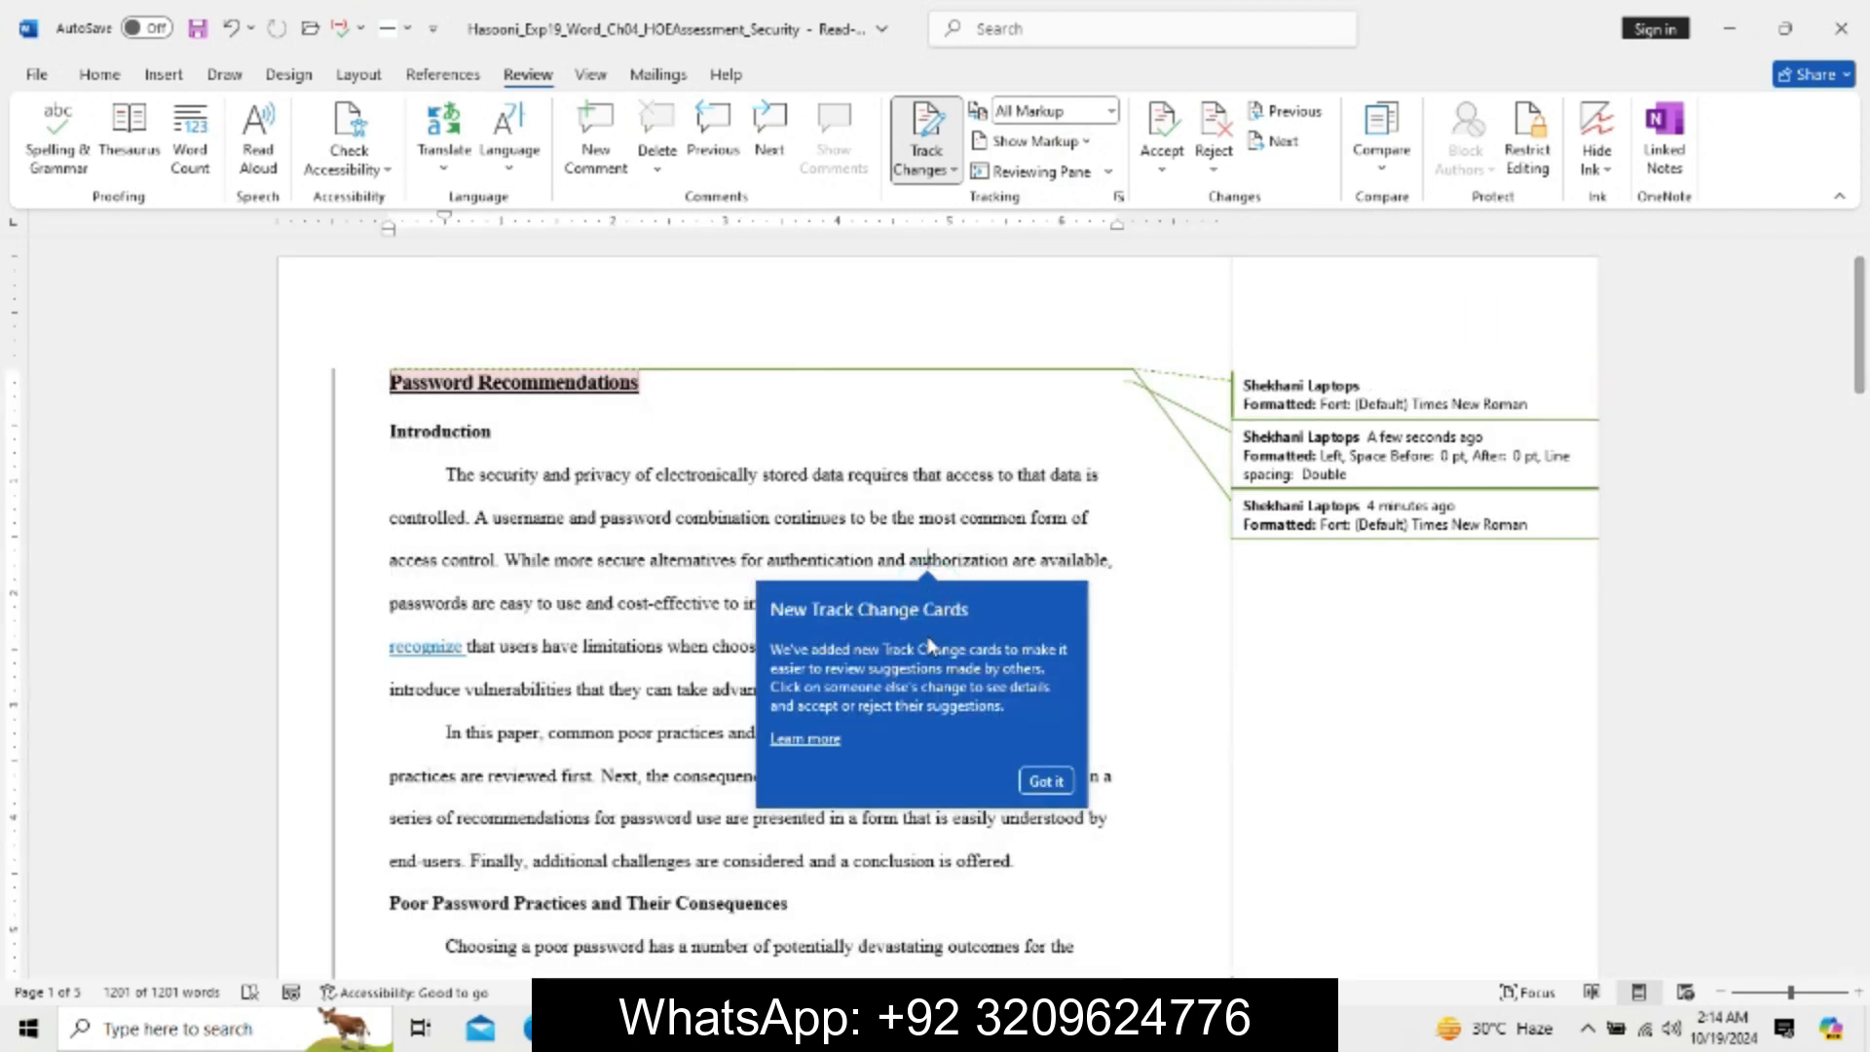
{"action": "left_click", "coordinate": [911, 877]}
{"action": "left_click", "coordinate": [992, 517]}
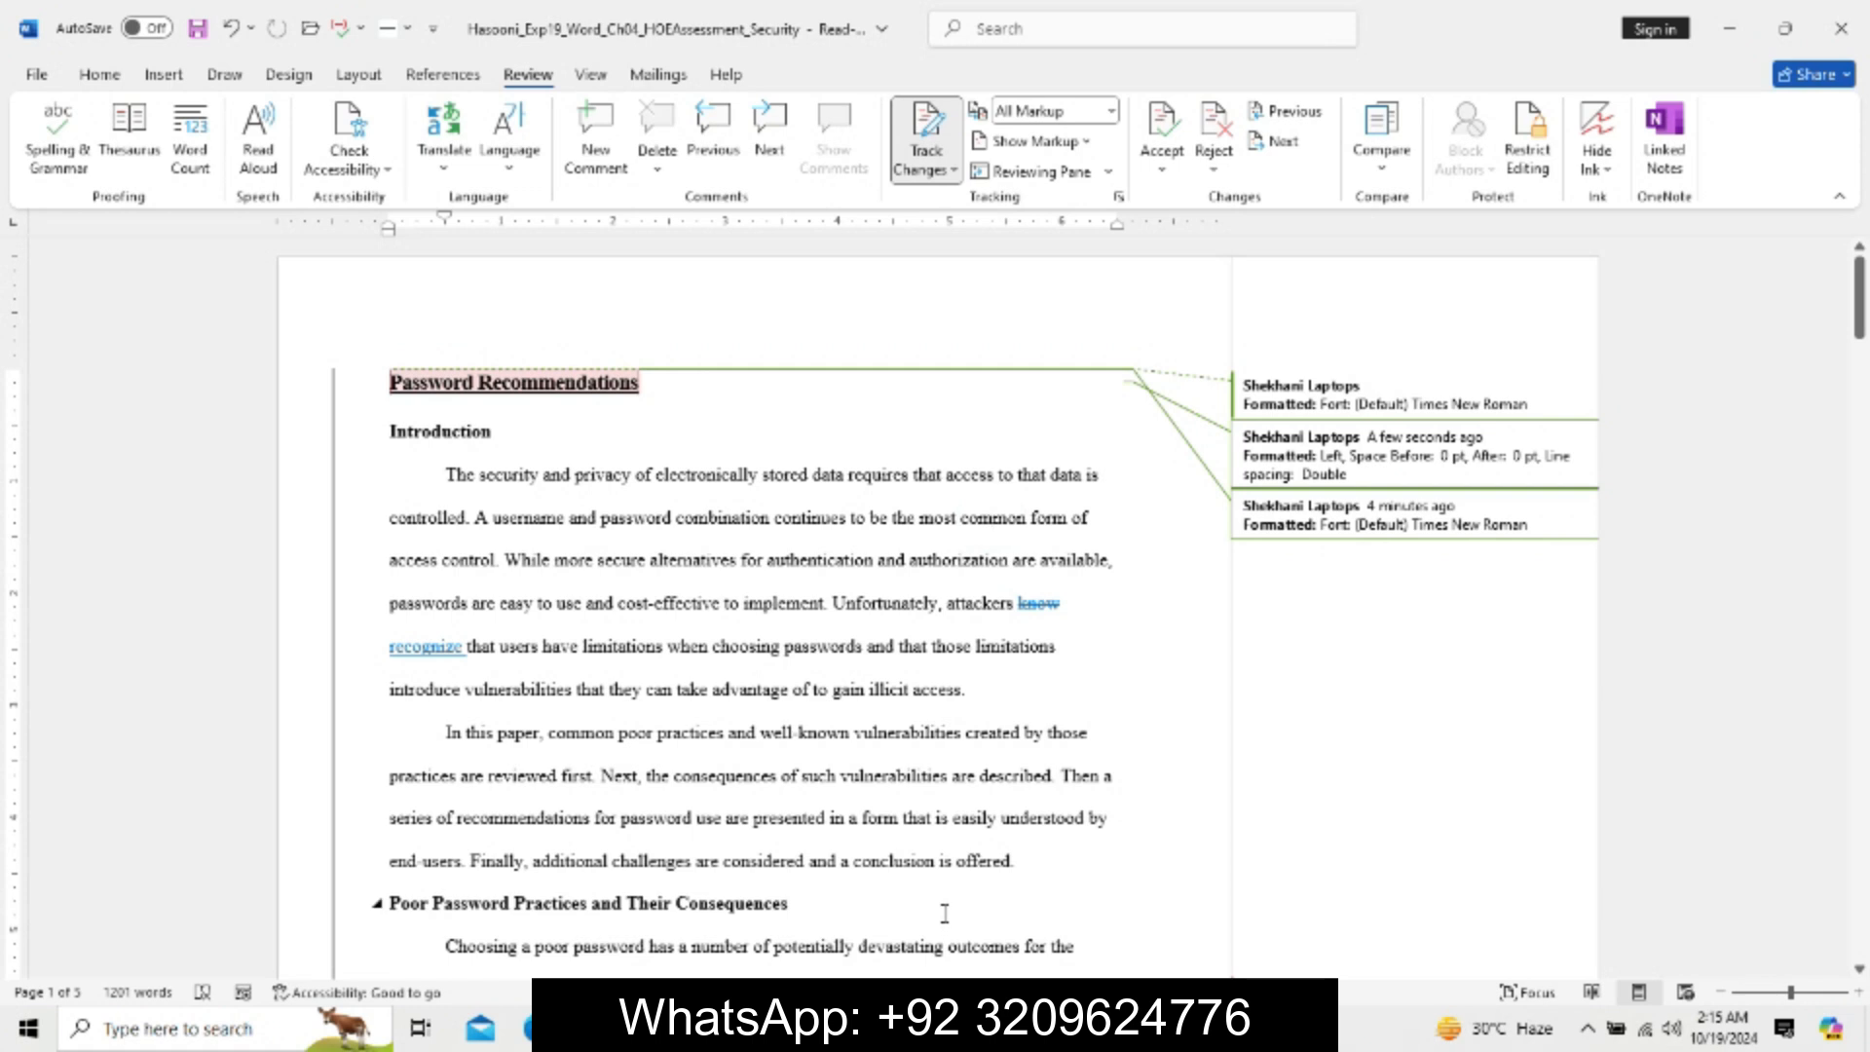
Compare the step 3 requirements with the tracked changes on the first page and the available options for rejecting changes.
{"action": "mouse_move", "coordinate": [881, 1027]}
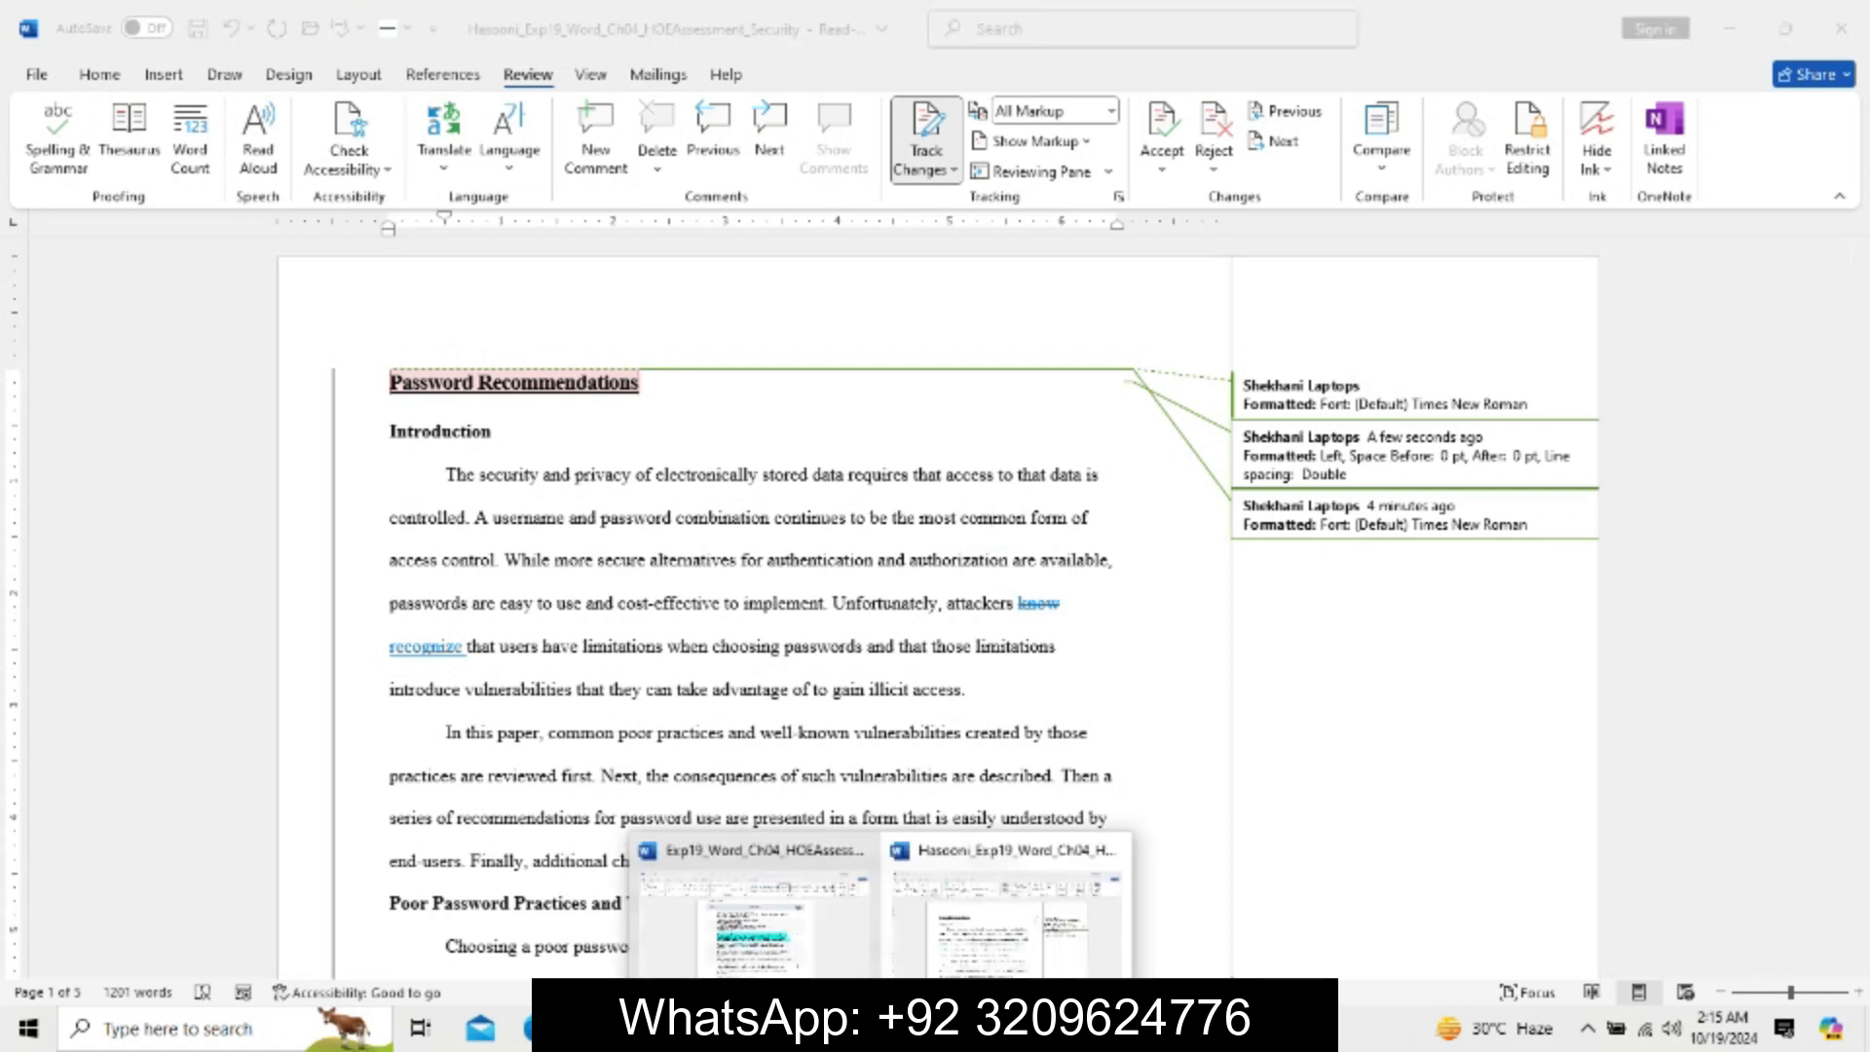
{"action": "left_click", "coordinate": [848, 955]}
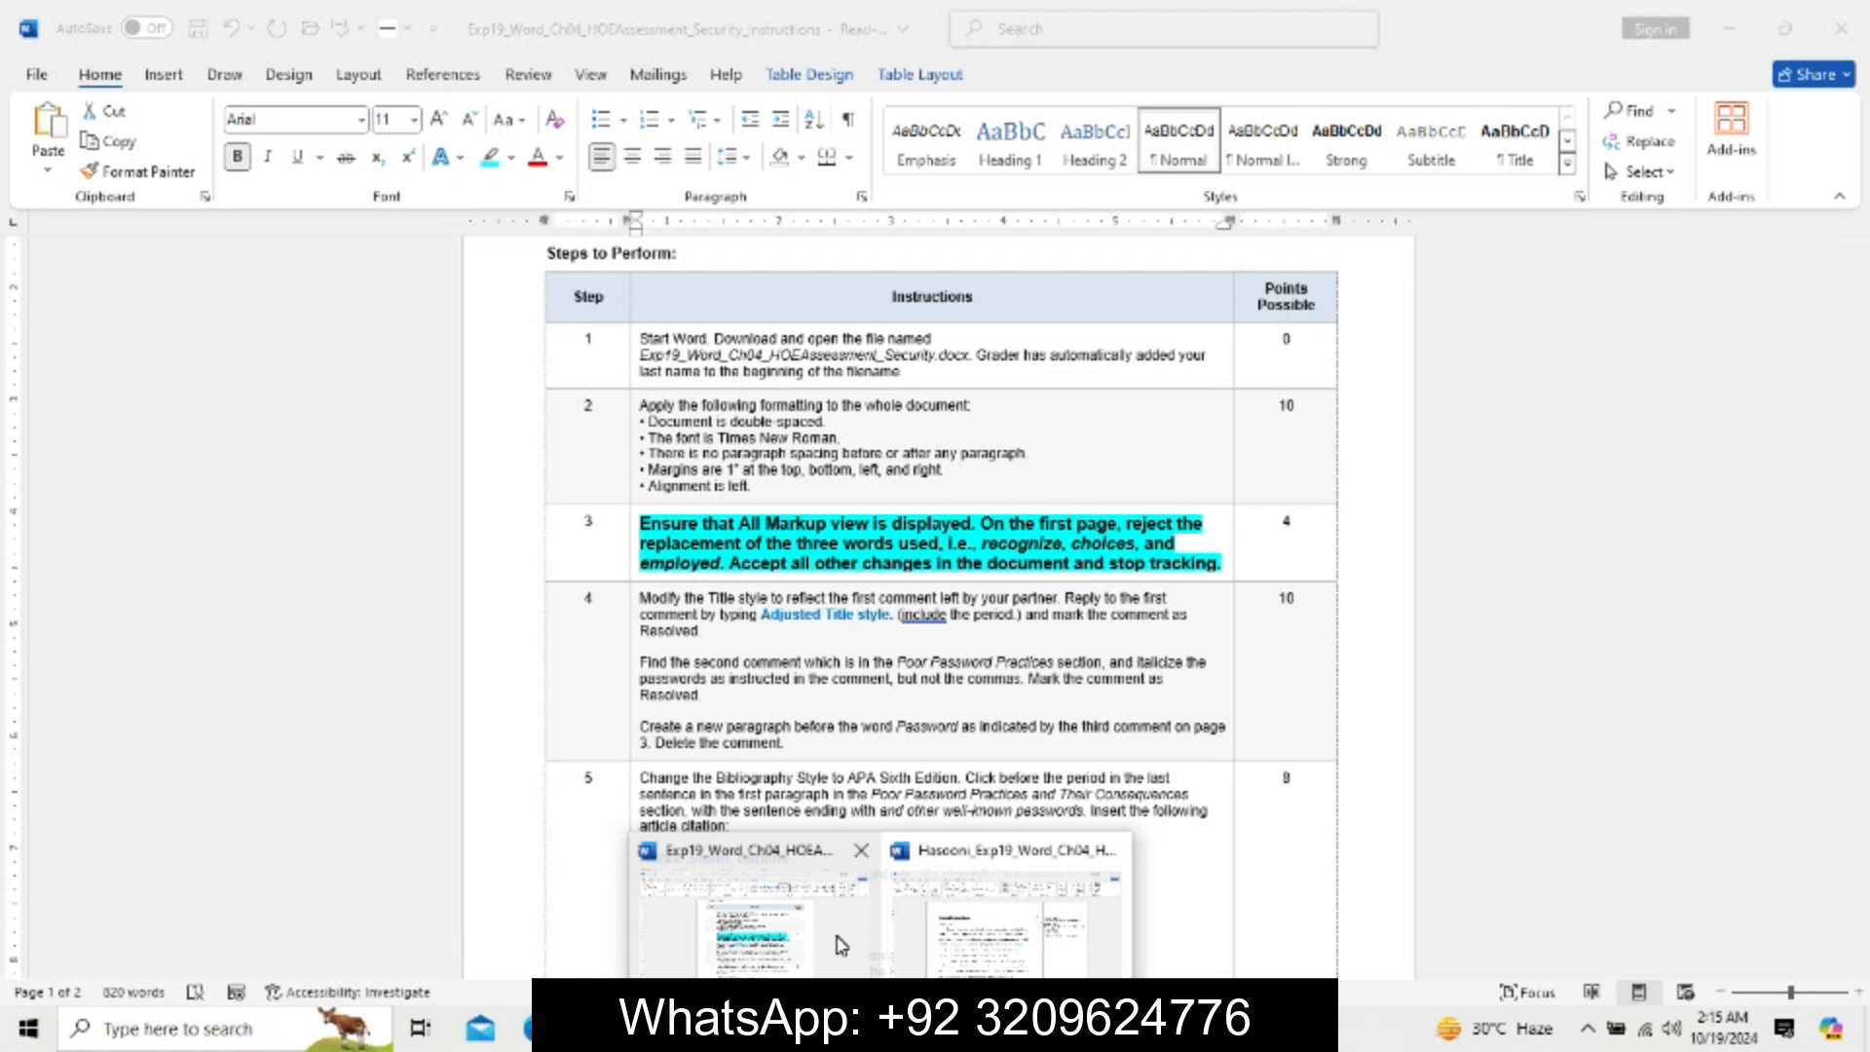
{"action": "left_click", "coordinate": [984, 906]}
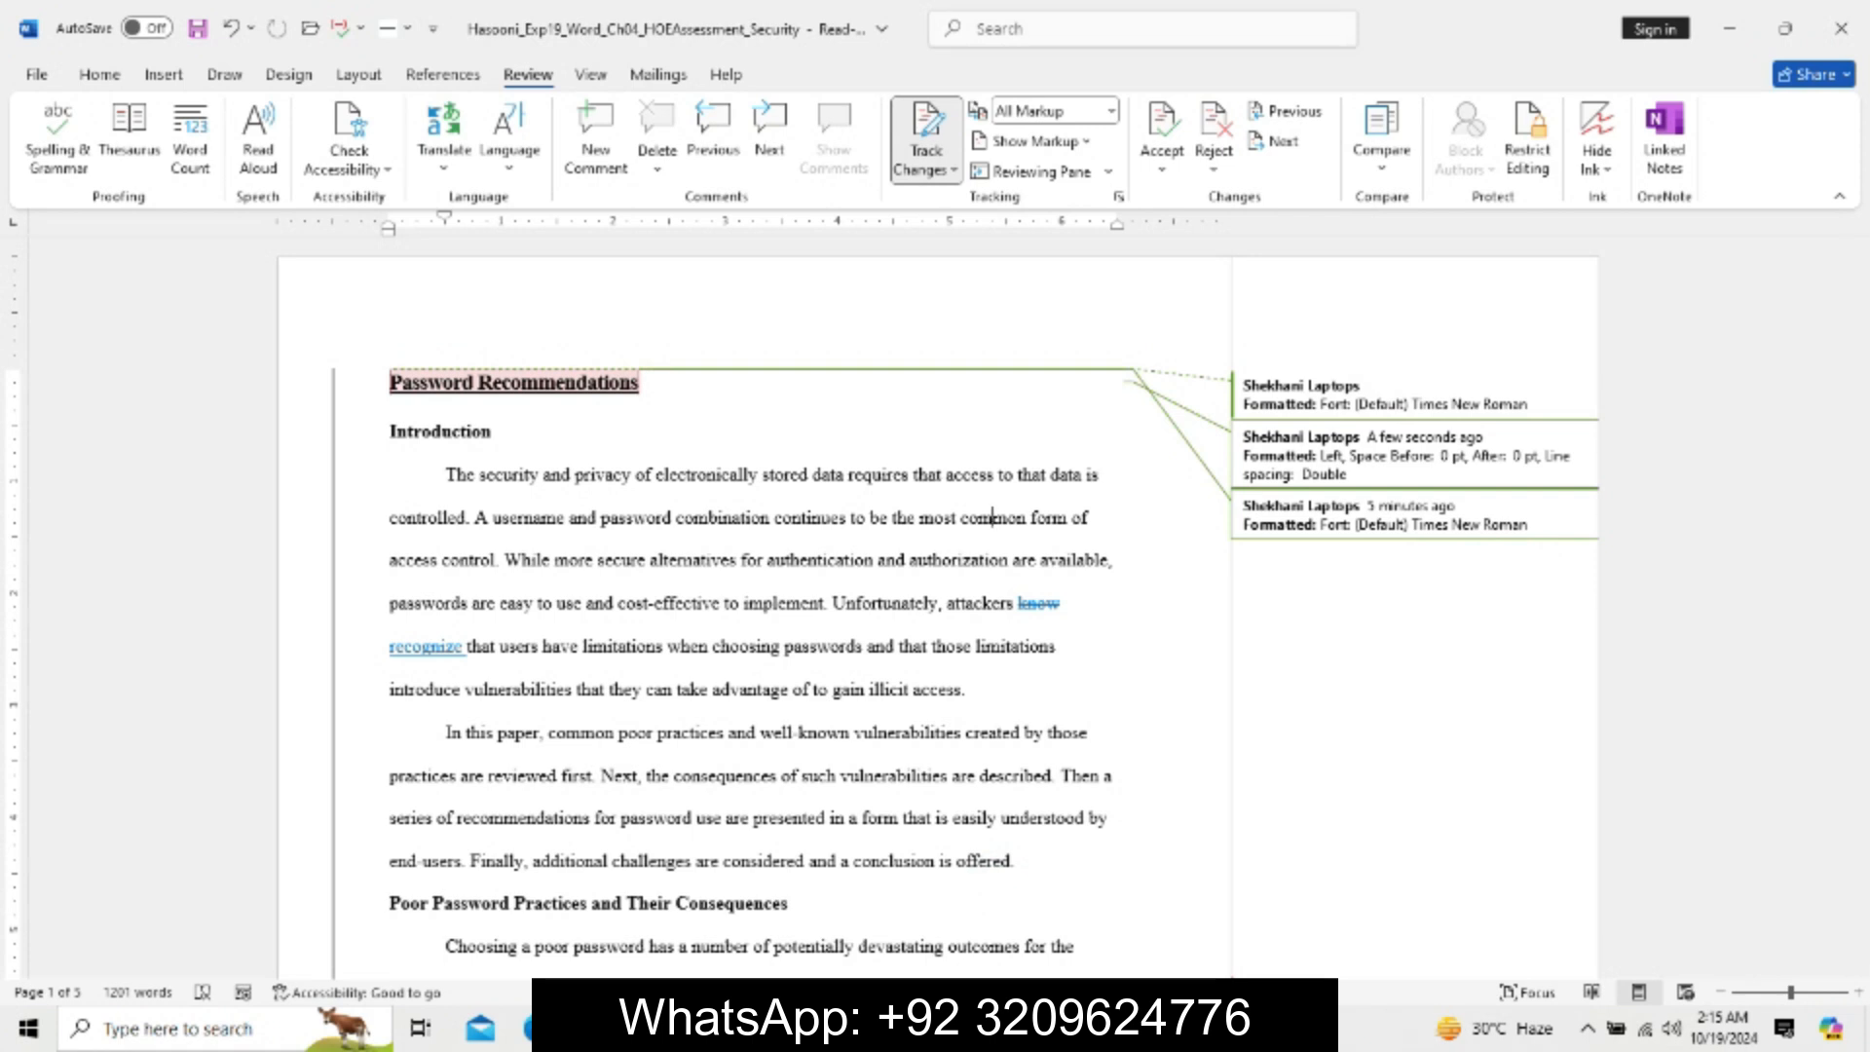
{"action": "left_click", "coordinate": [774, 937]}
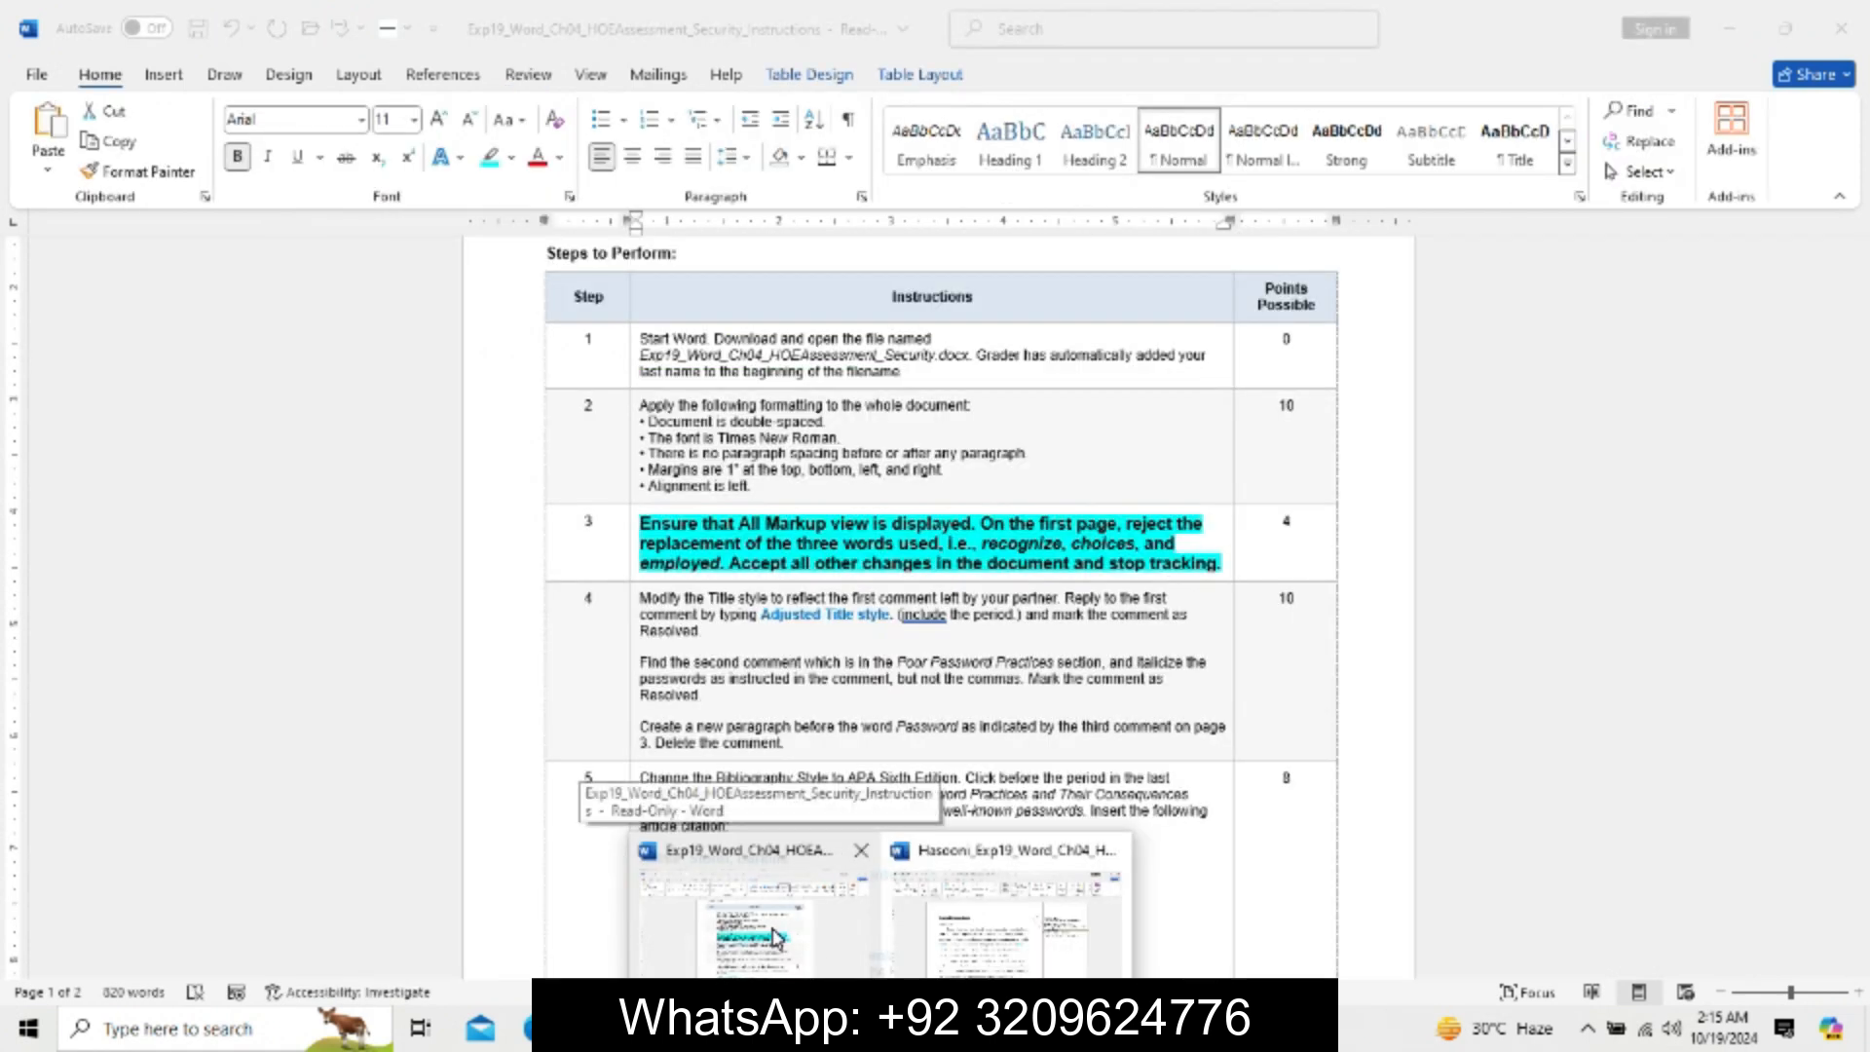
{"action": "left_click", "coordinate": [965, 906]}
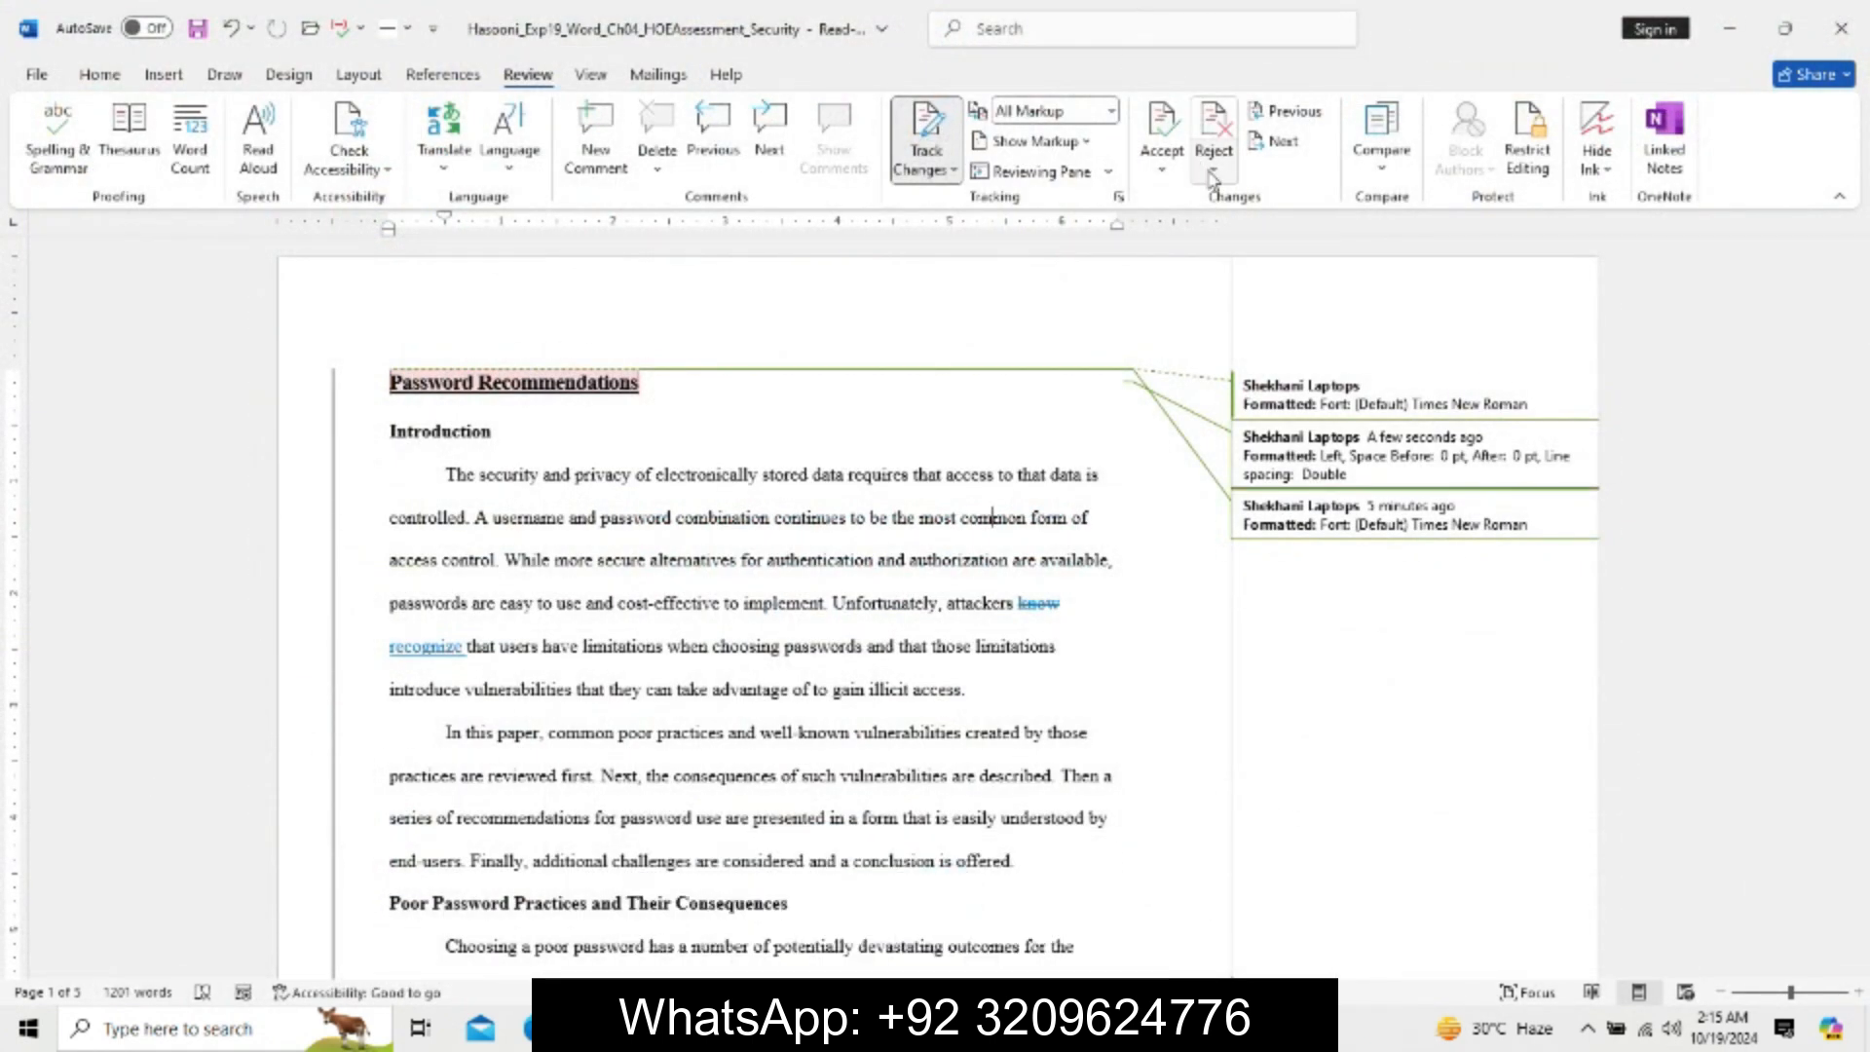
{"action": "left_click", "coordinate": [1213, 168]}
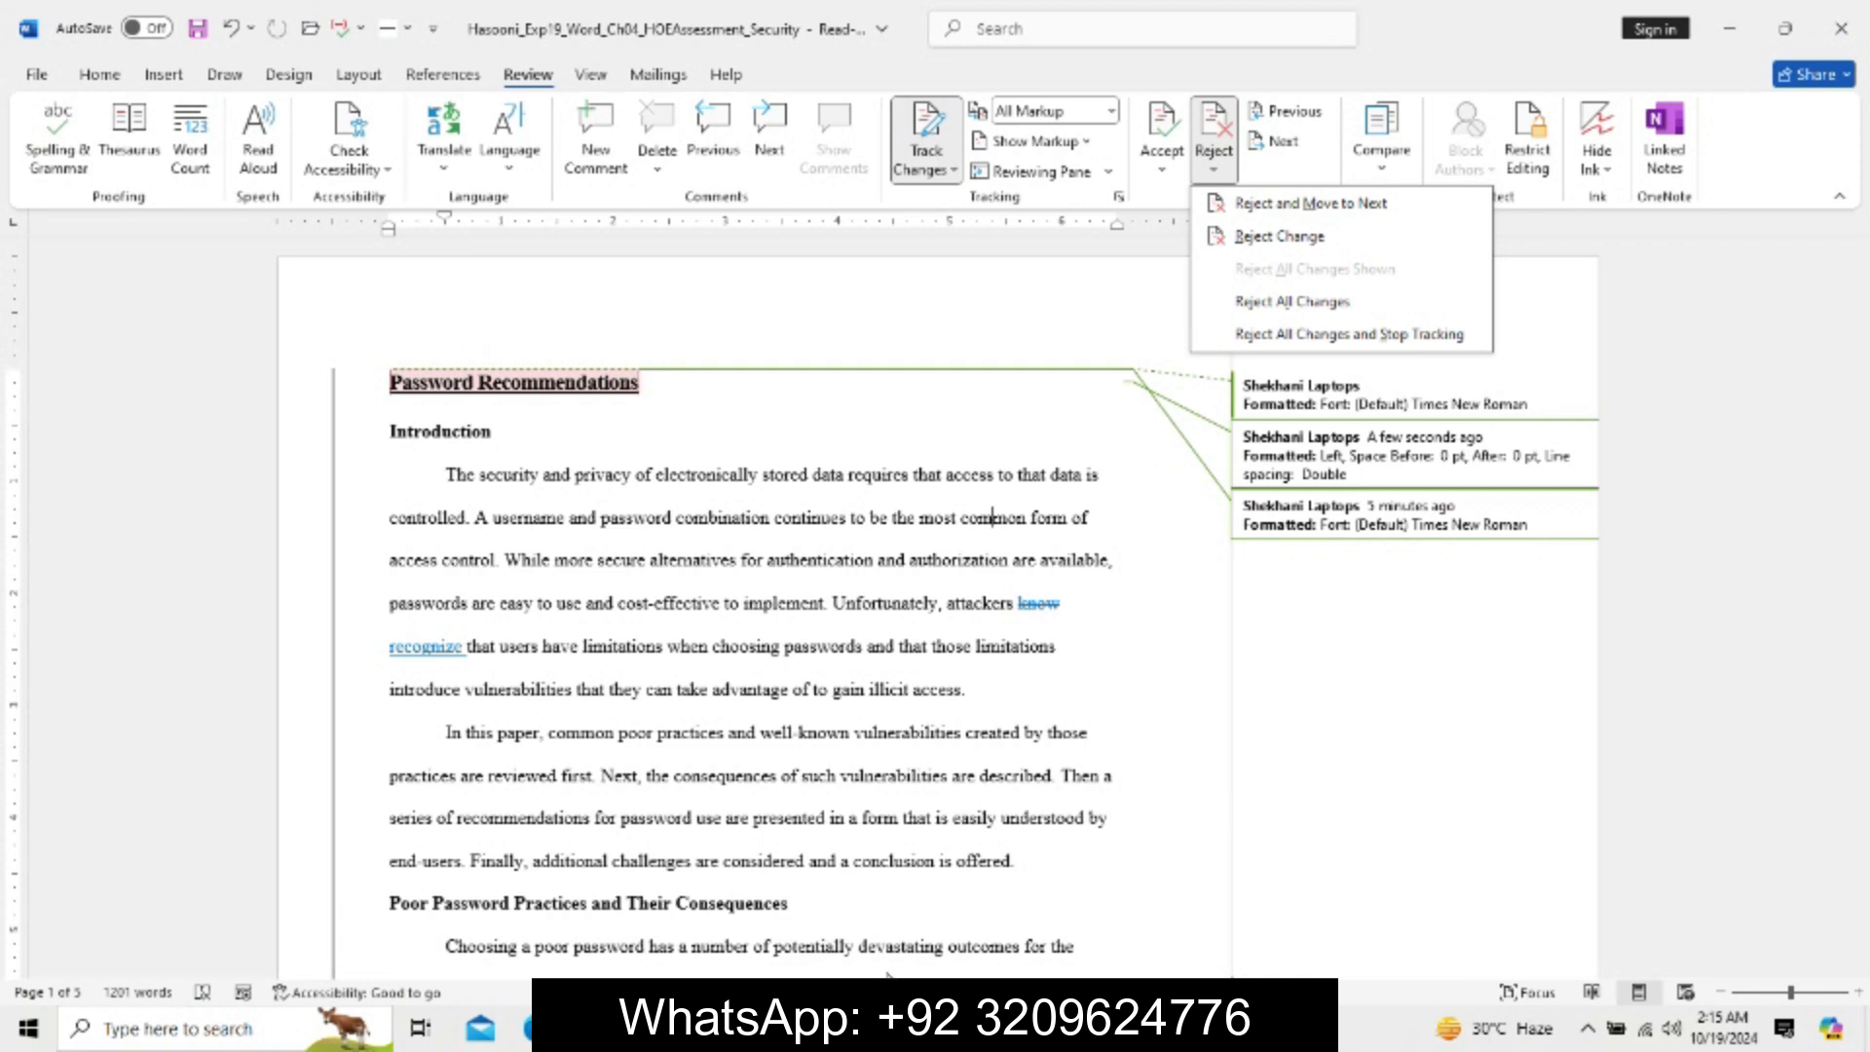
{"action": "left_click", "coordinate": [821, 968]}
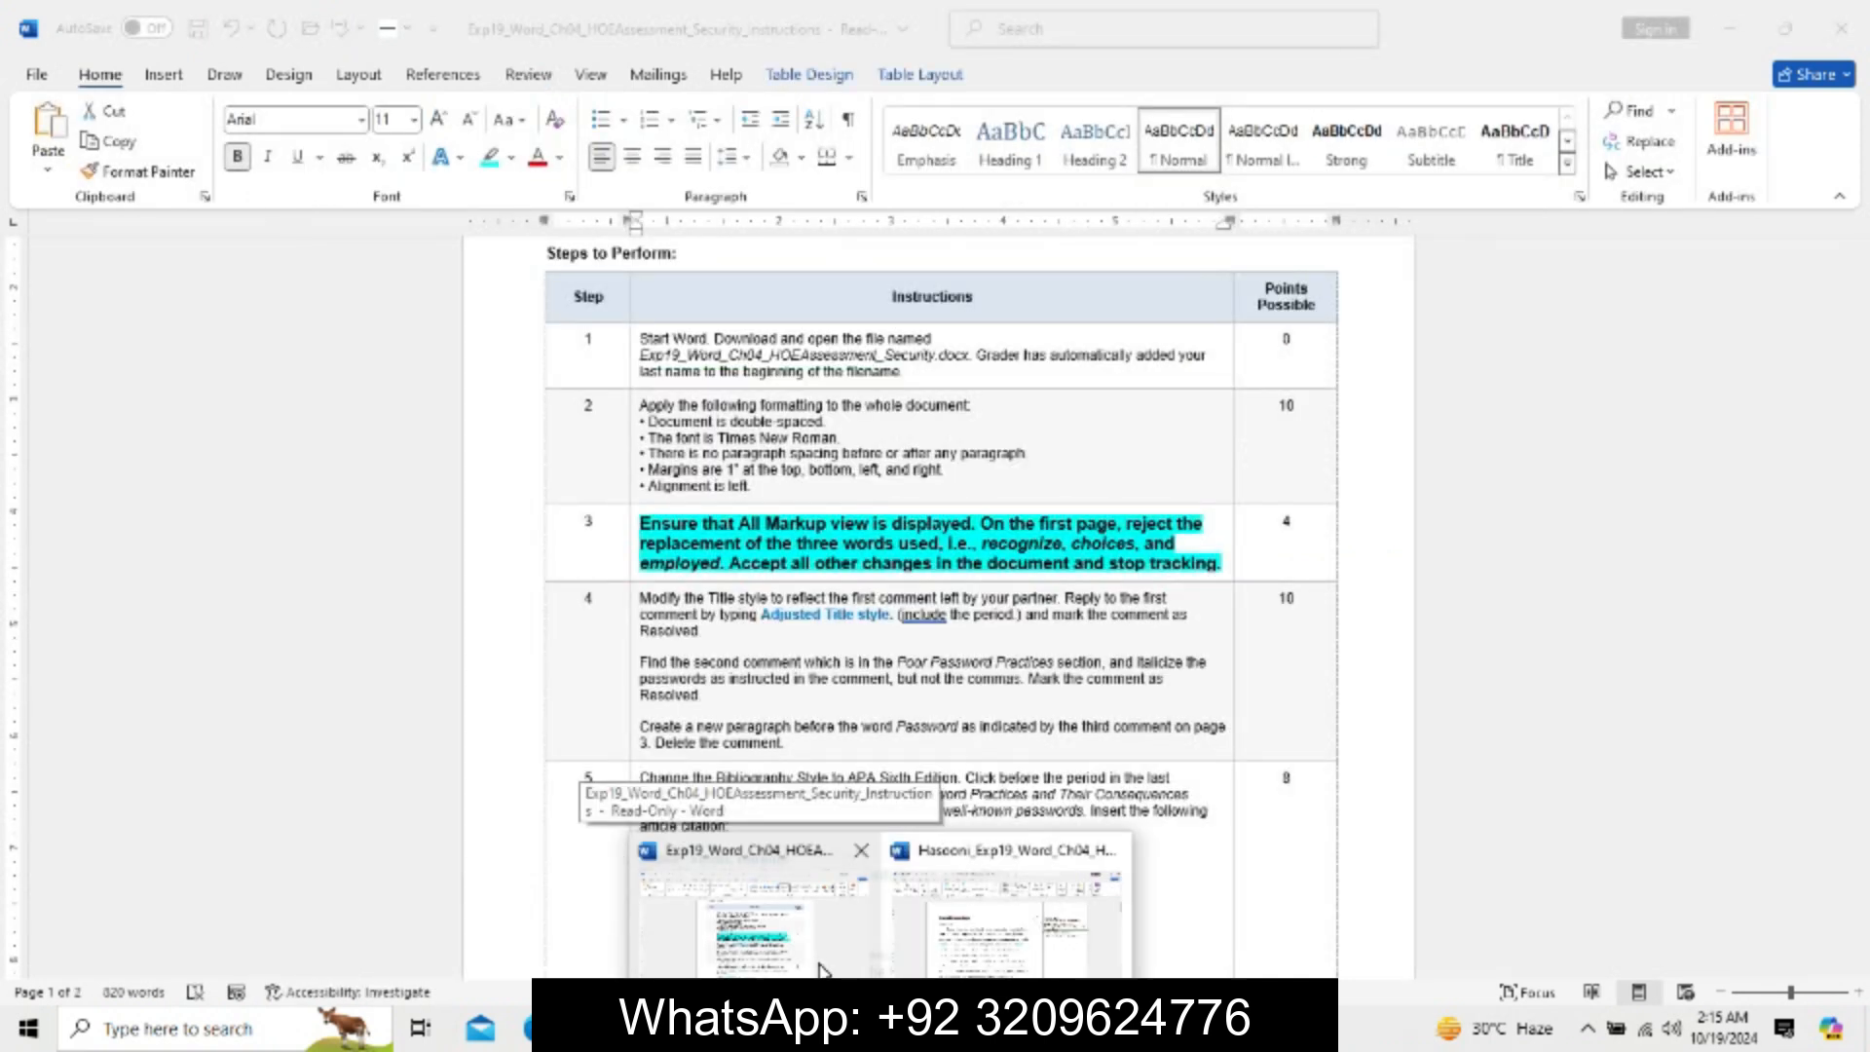
{"action": "left_click", "coordinate": [924, 967]}
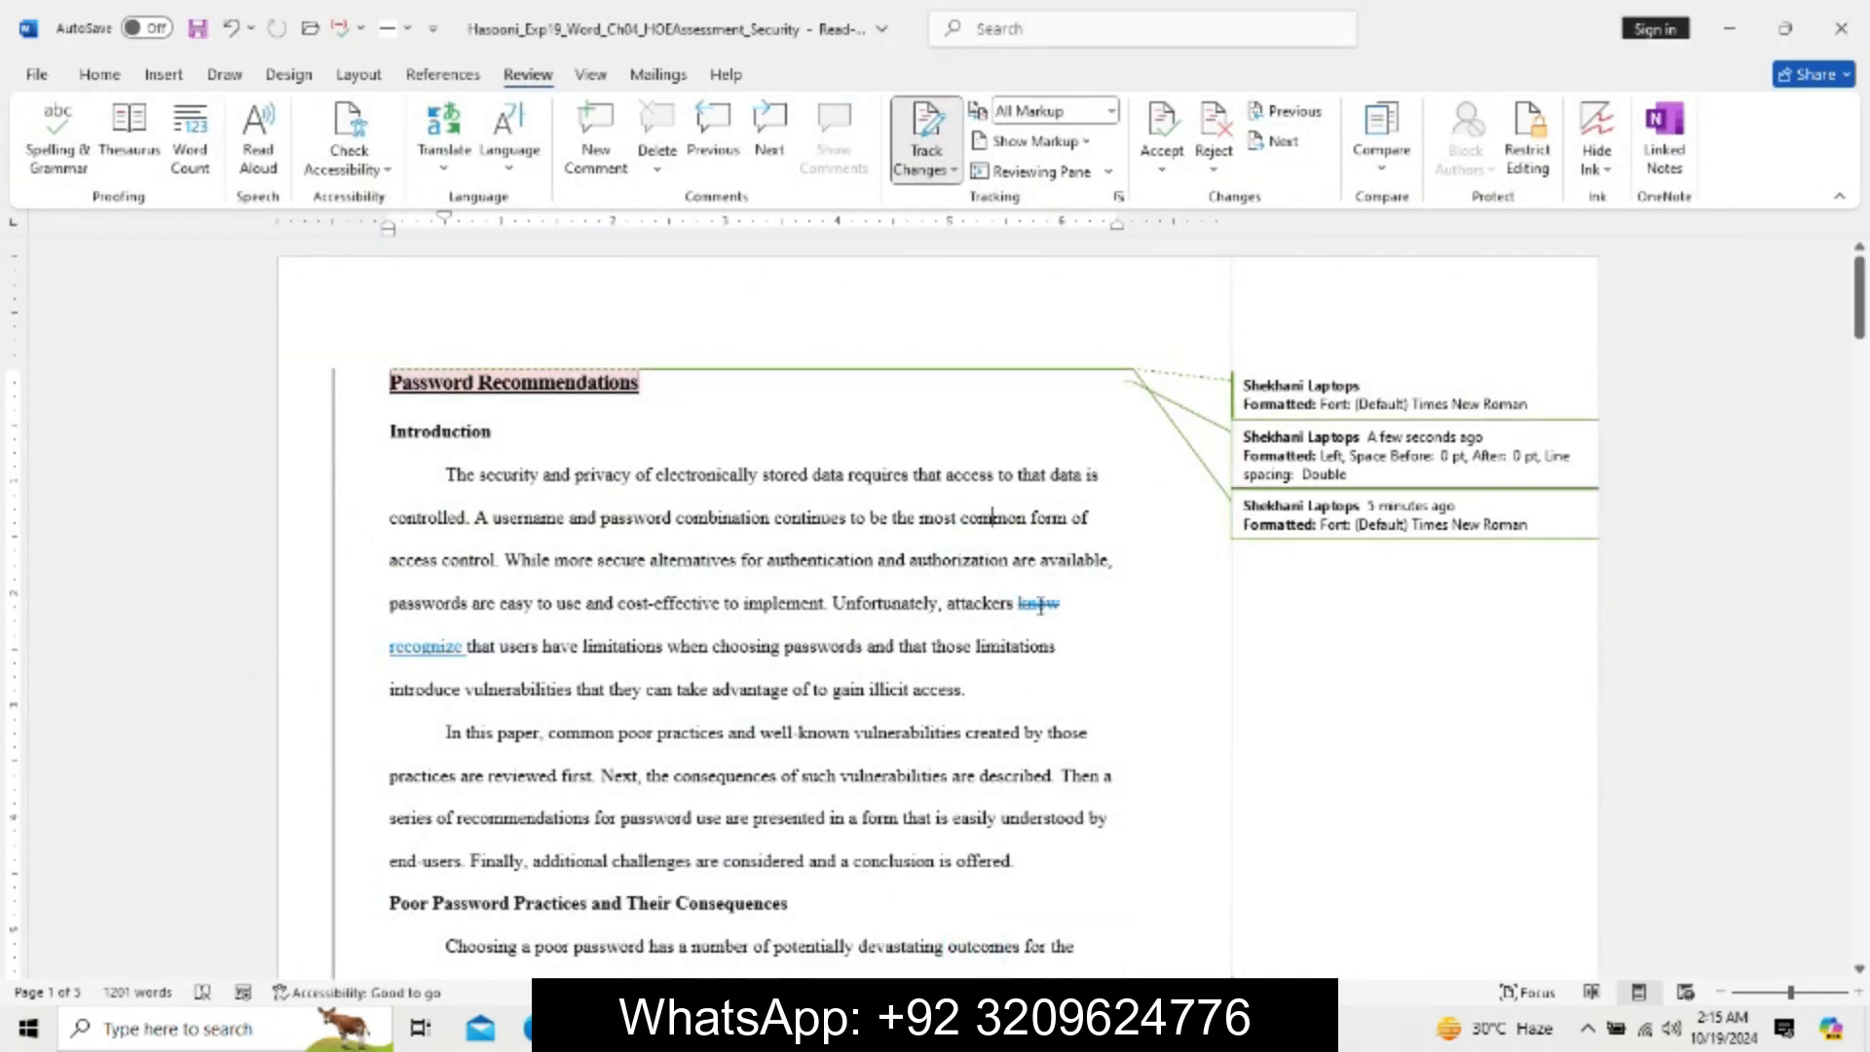
Reject the tracked replacement of "know" with "recognize" in the Introduction's first paragraph.
{"action": "left_click_drag", "start_coordinate": [1019, 603], "coordinate": [469, 647]}
{"action": "left_click", "coordinate": [1214, 170]}
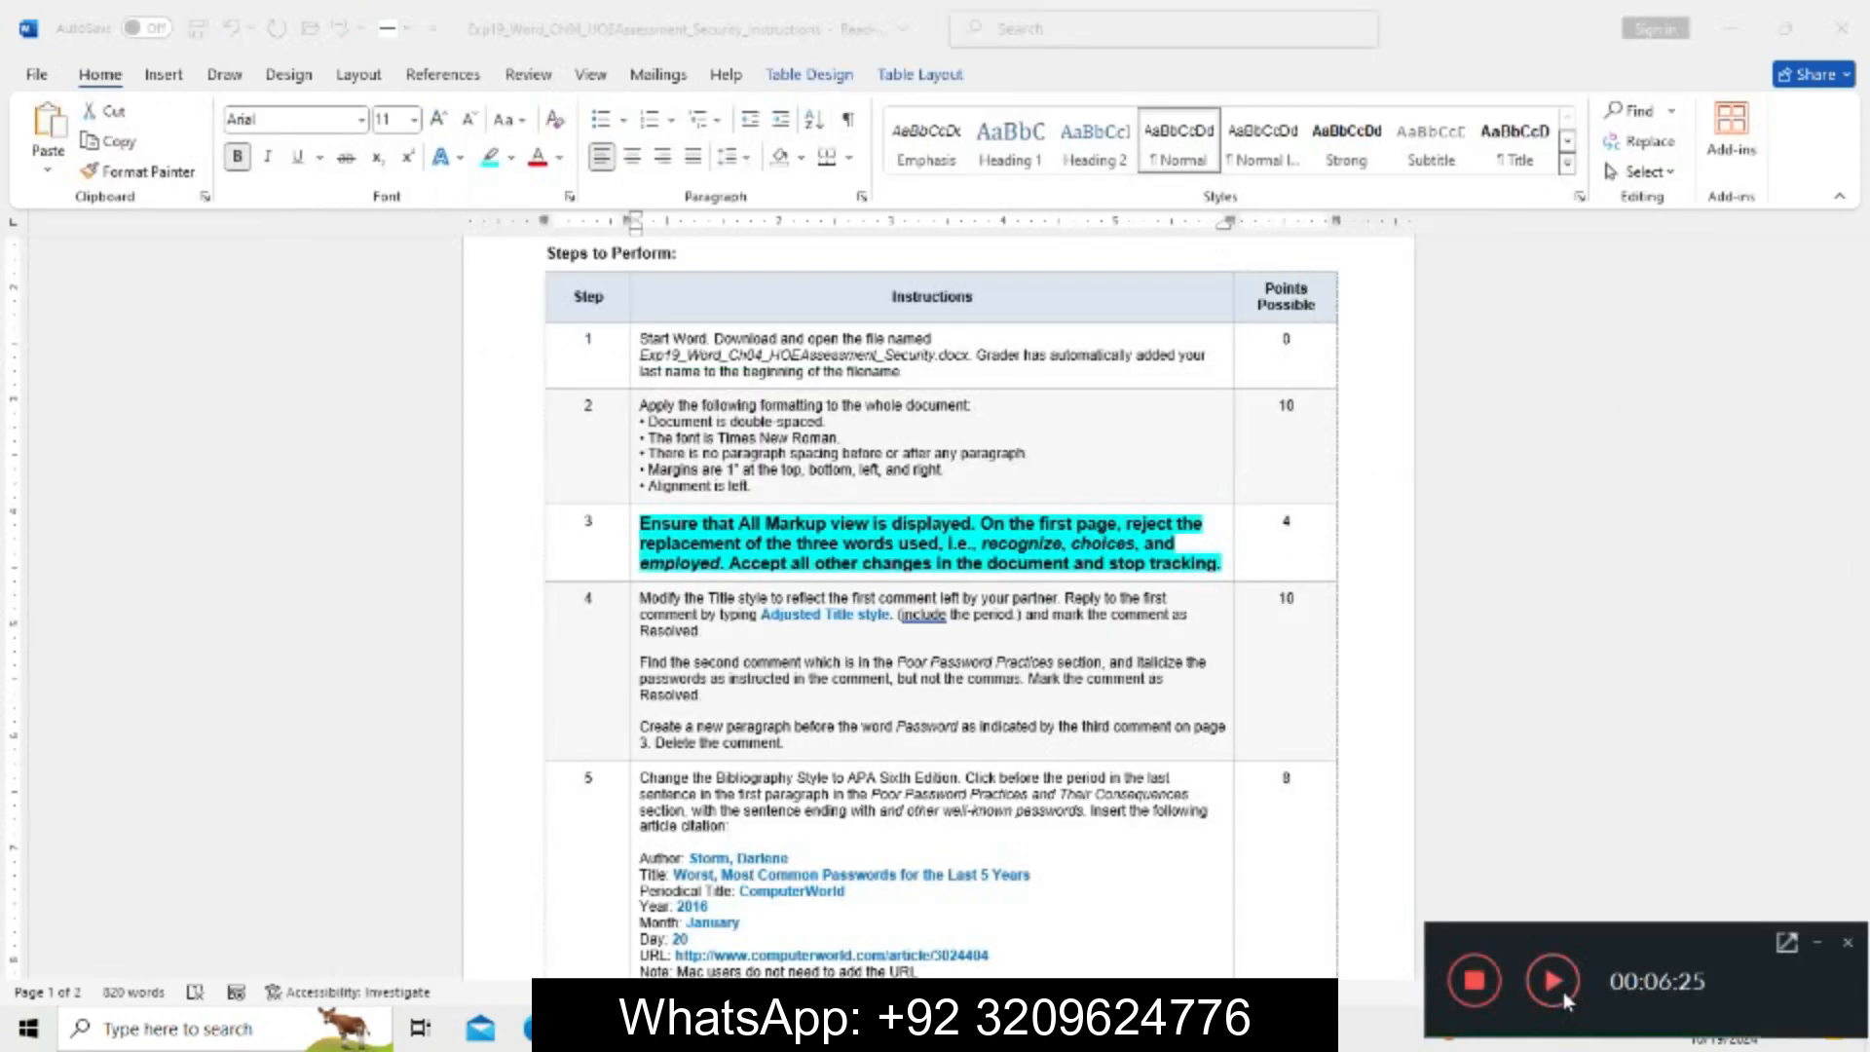
{"action": "left_click", "coordinate": [1564, 996]}
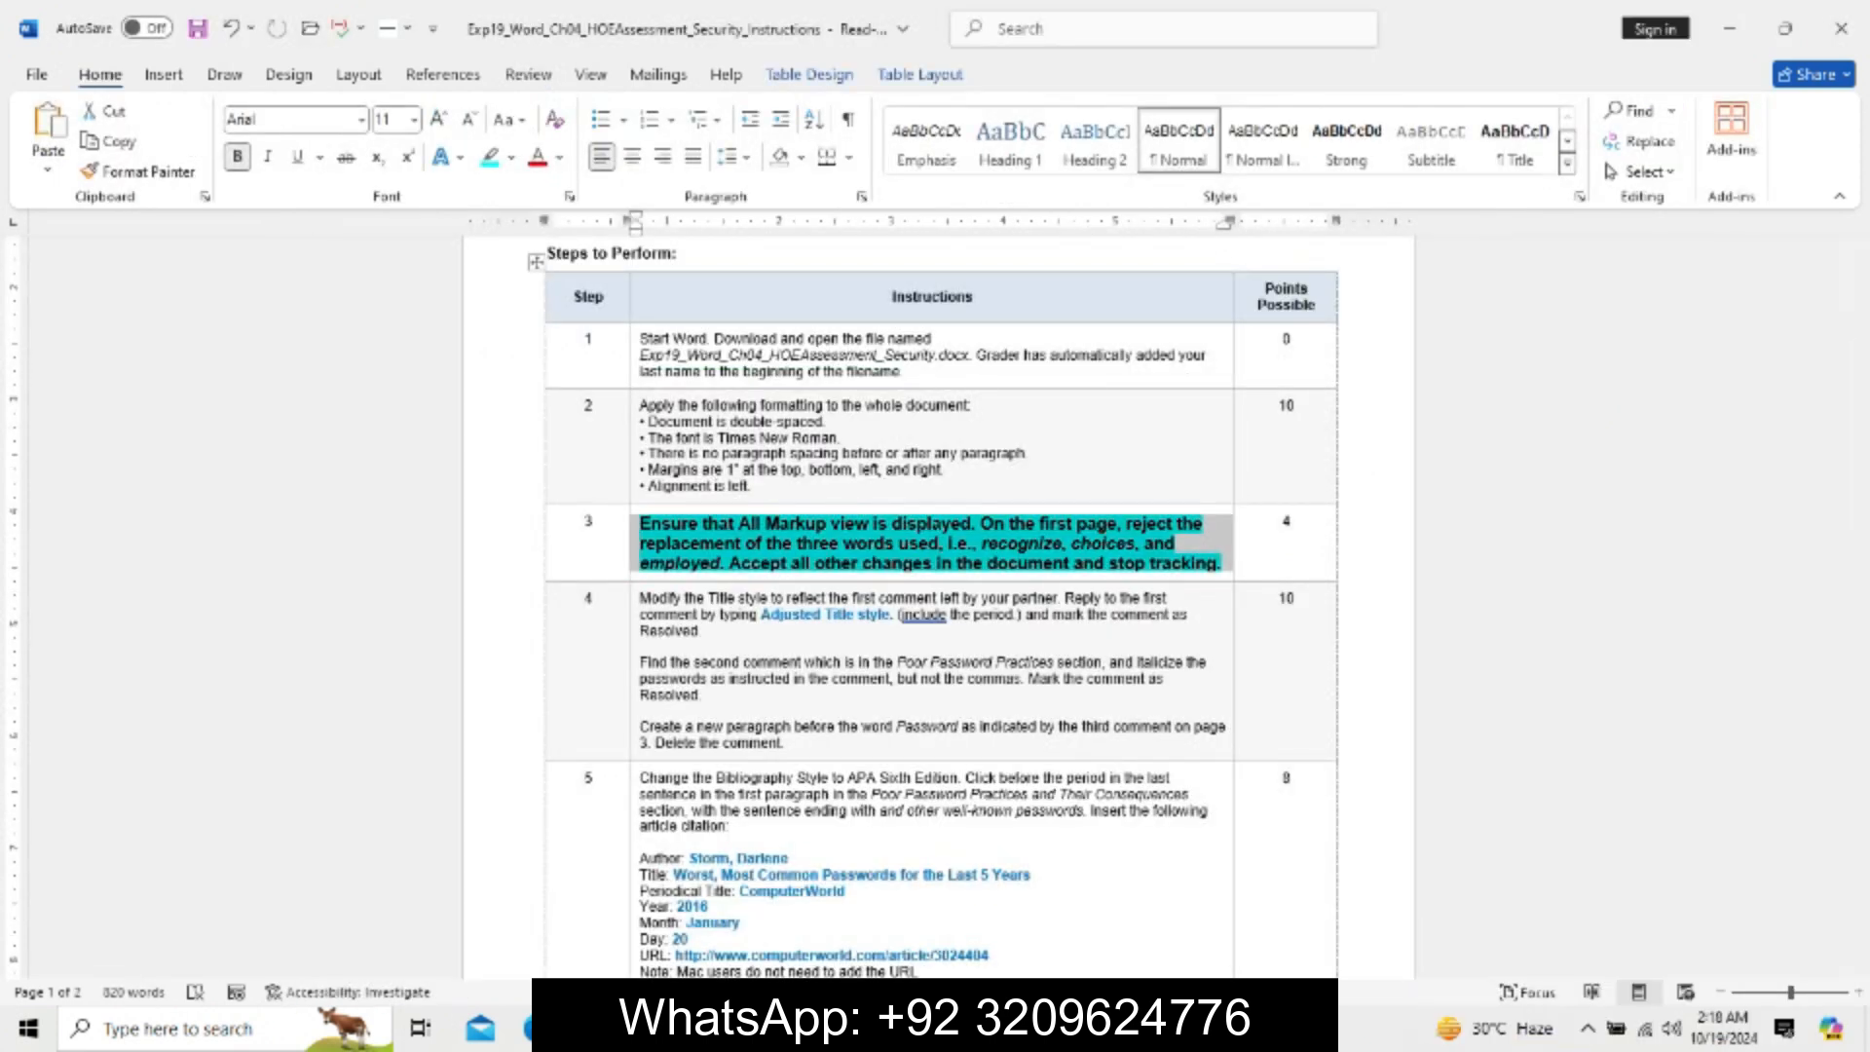
{"action": "left_click", "coordinate": [1008, 918]}
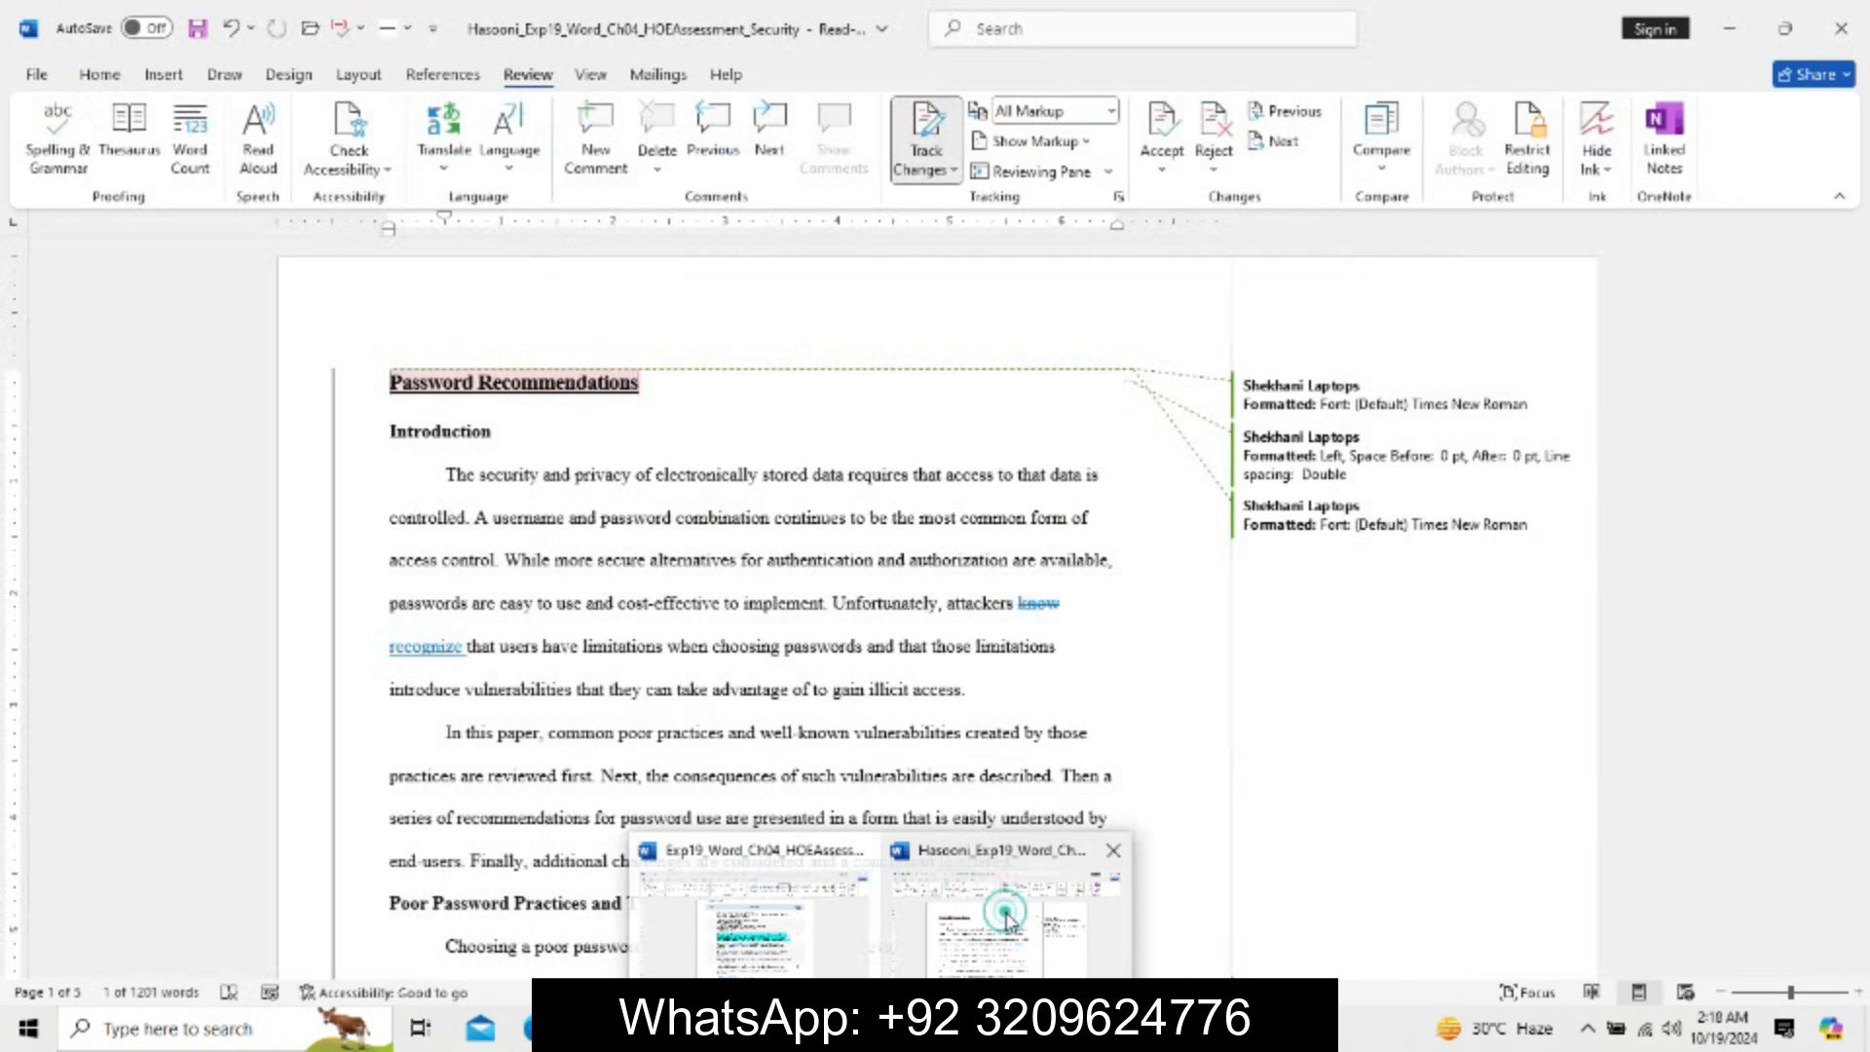
{"action": "left_click", "coordinate": [1213, 180]}
{"action": "left_click", "coordinate": [1245, 235]}
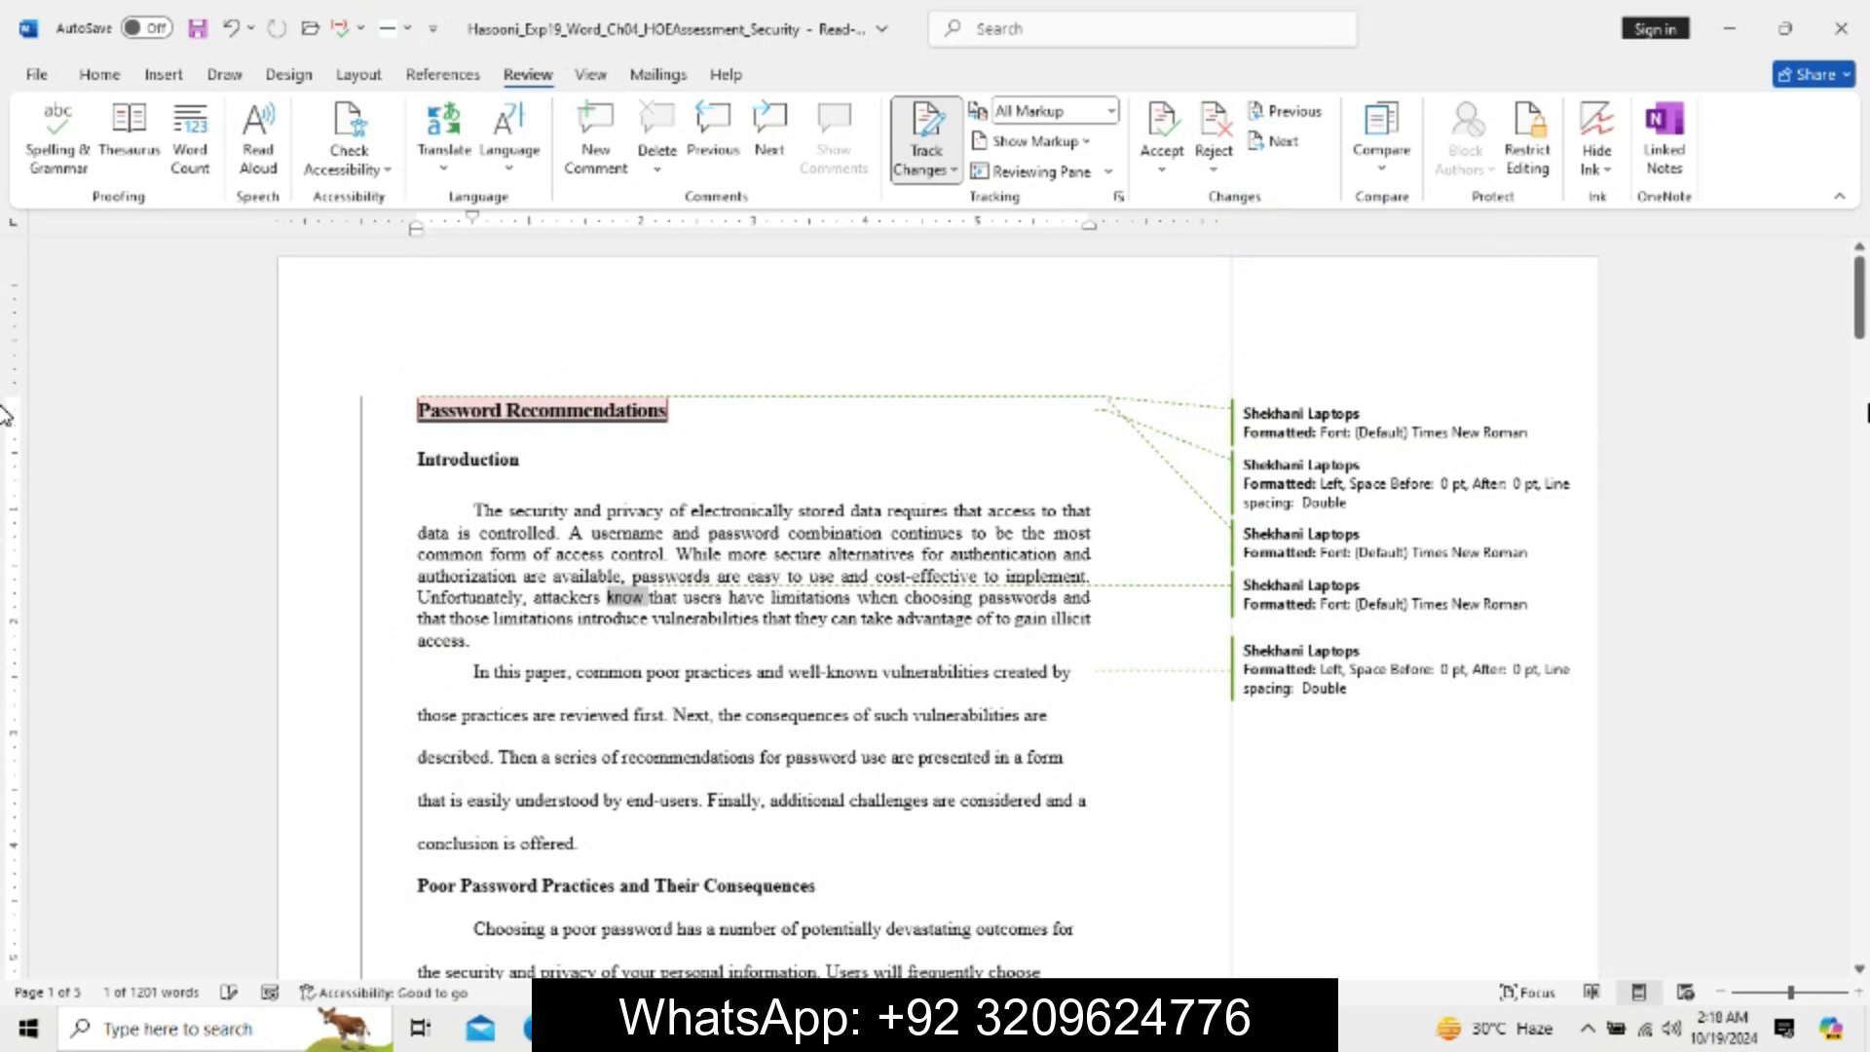
Compare the tracked replacement of "passwords" with "choices" on the first page with the step 3 instructions.
{"action": "left_click_drag", "start_coordinate": [1864, 316], "coordinate": [1864, 370]}
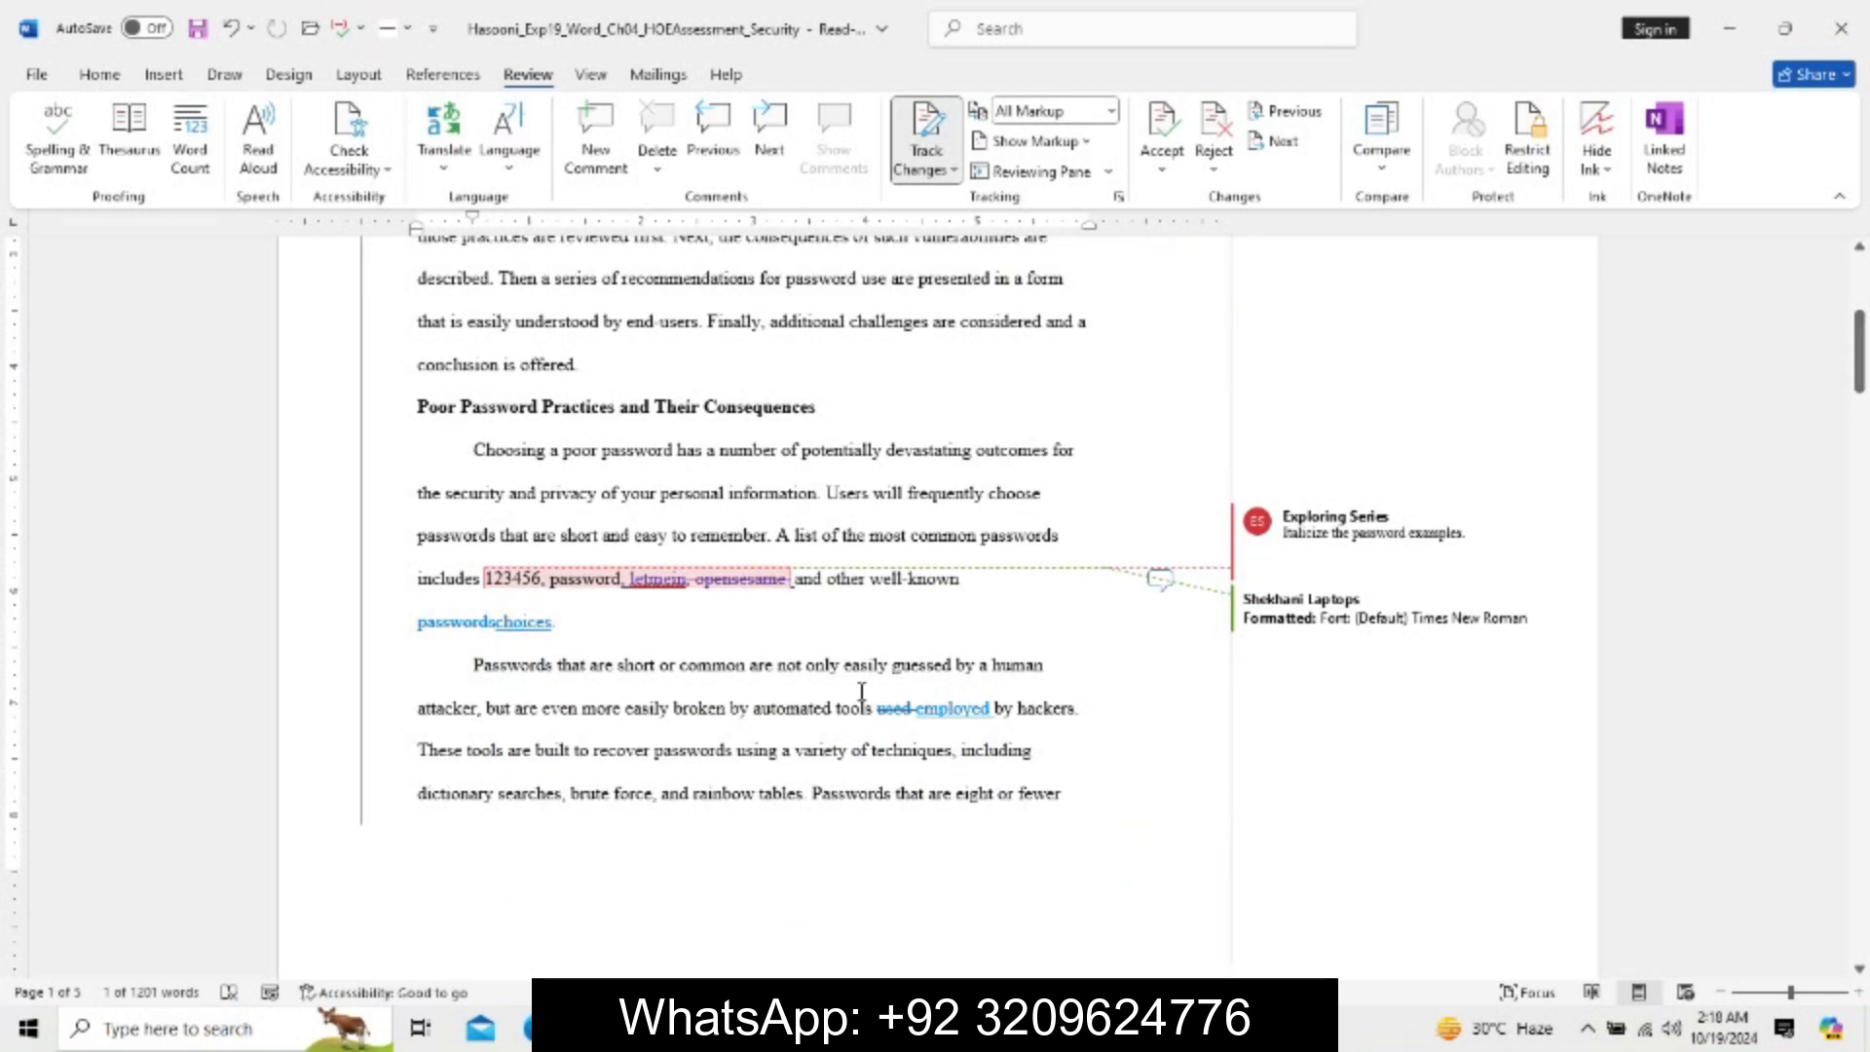
{"action": "left_click_drag", "start_coordinate": [423, 626], "coordinate": [543, 625]}
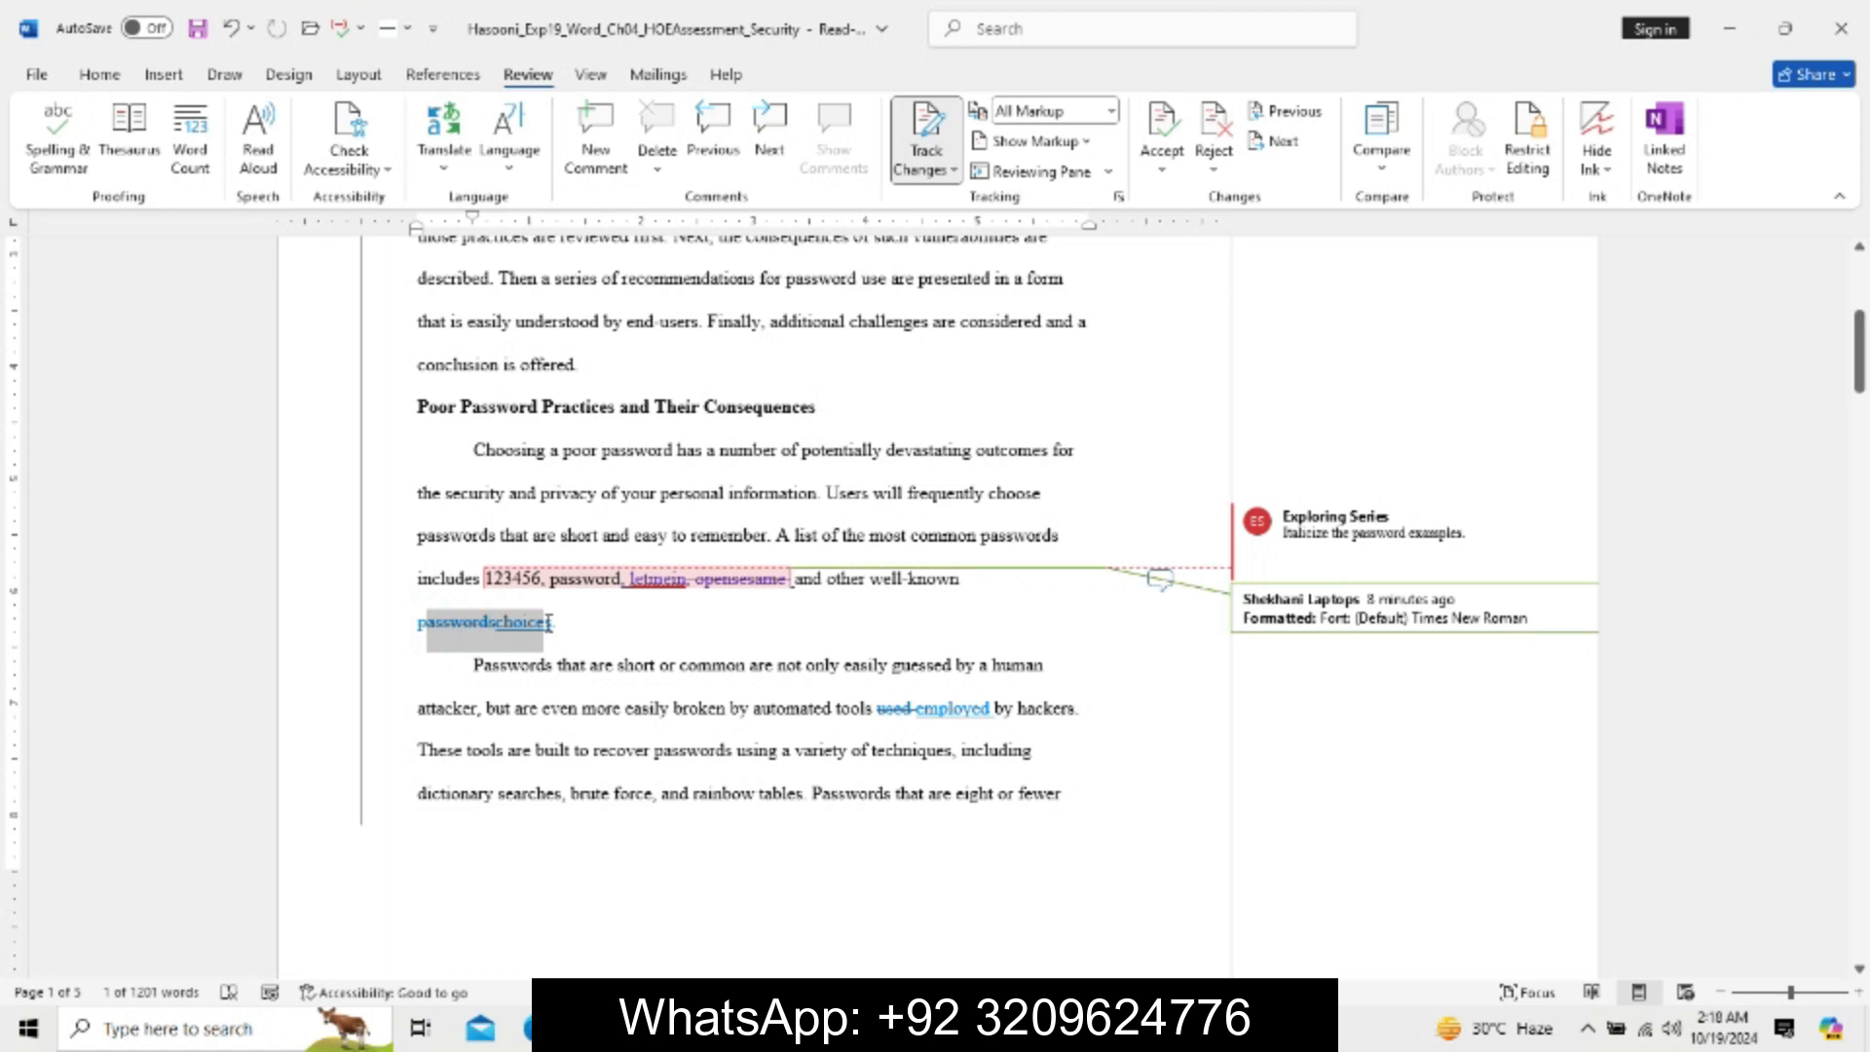
{"action": "left_click", "coordinate": [414, 610]}
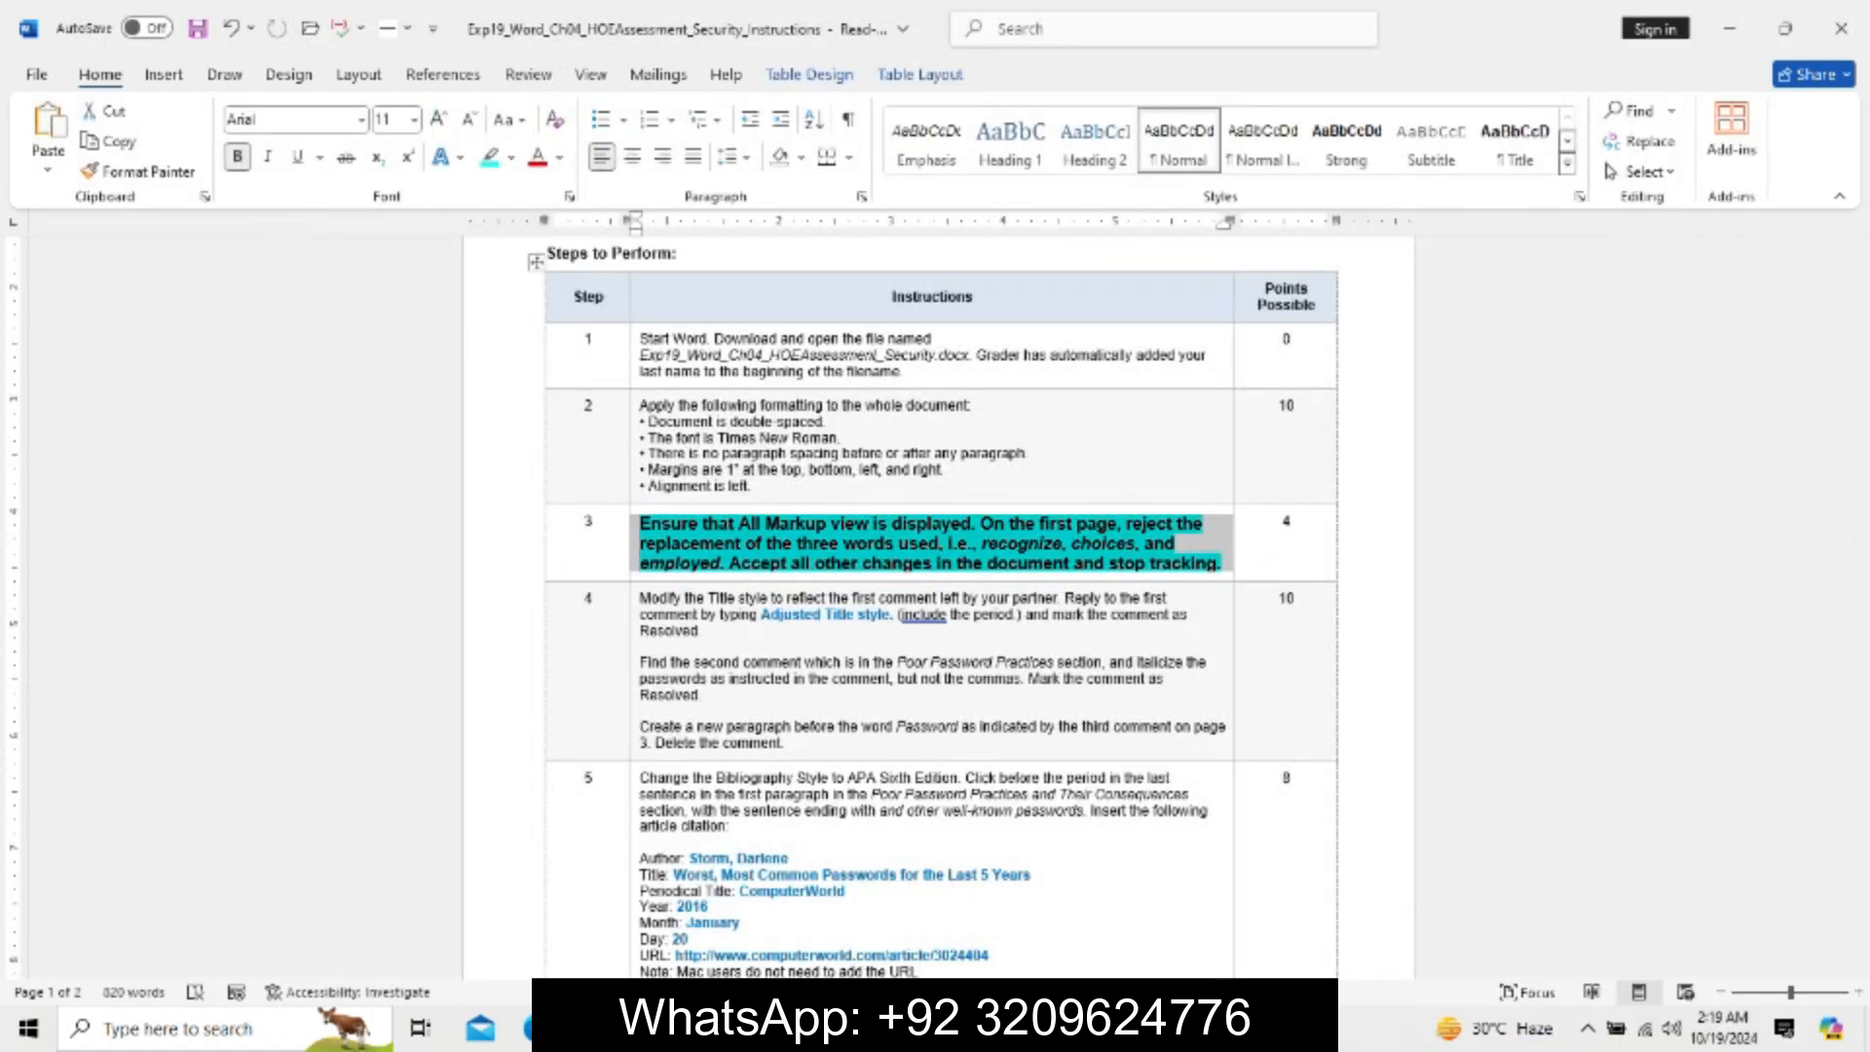
{"action": "left_click", "coordinate": [881, 1029]}
{"action": "left_click", "coordinate": [997, 968]}
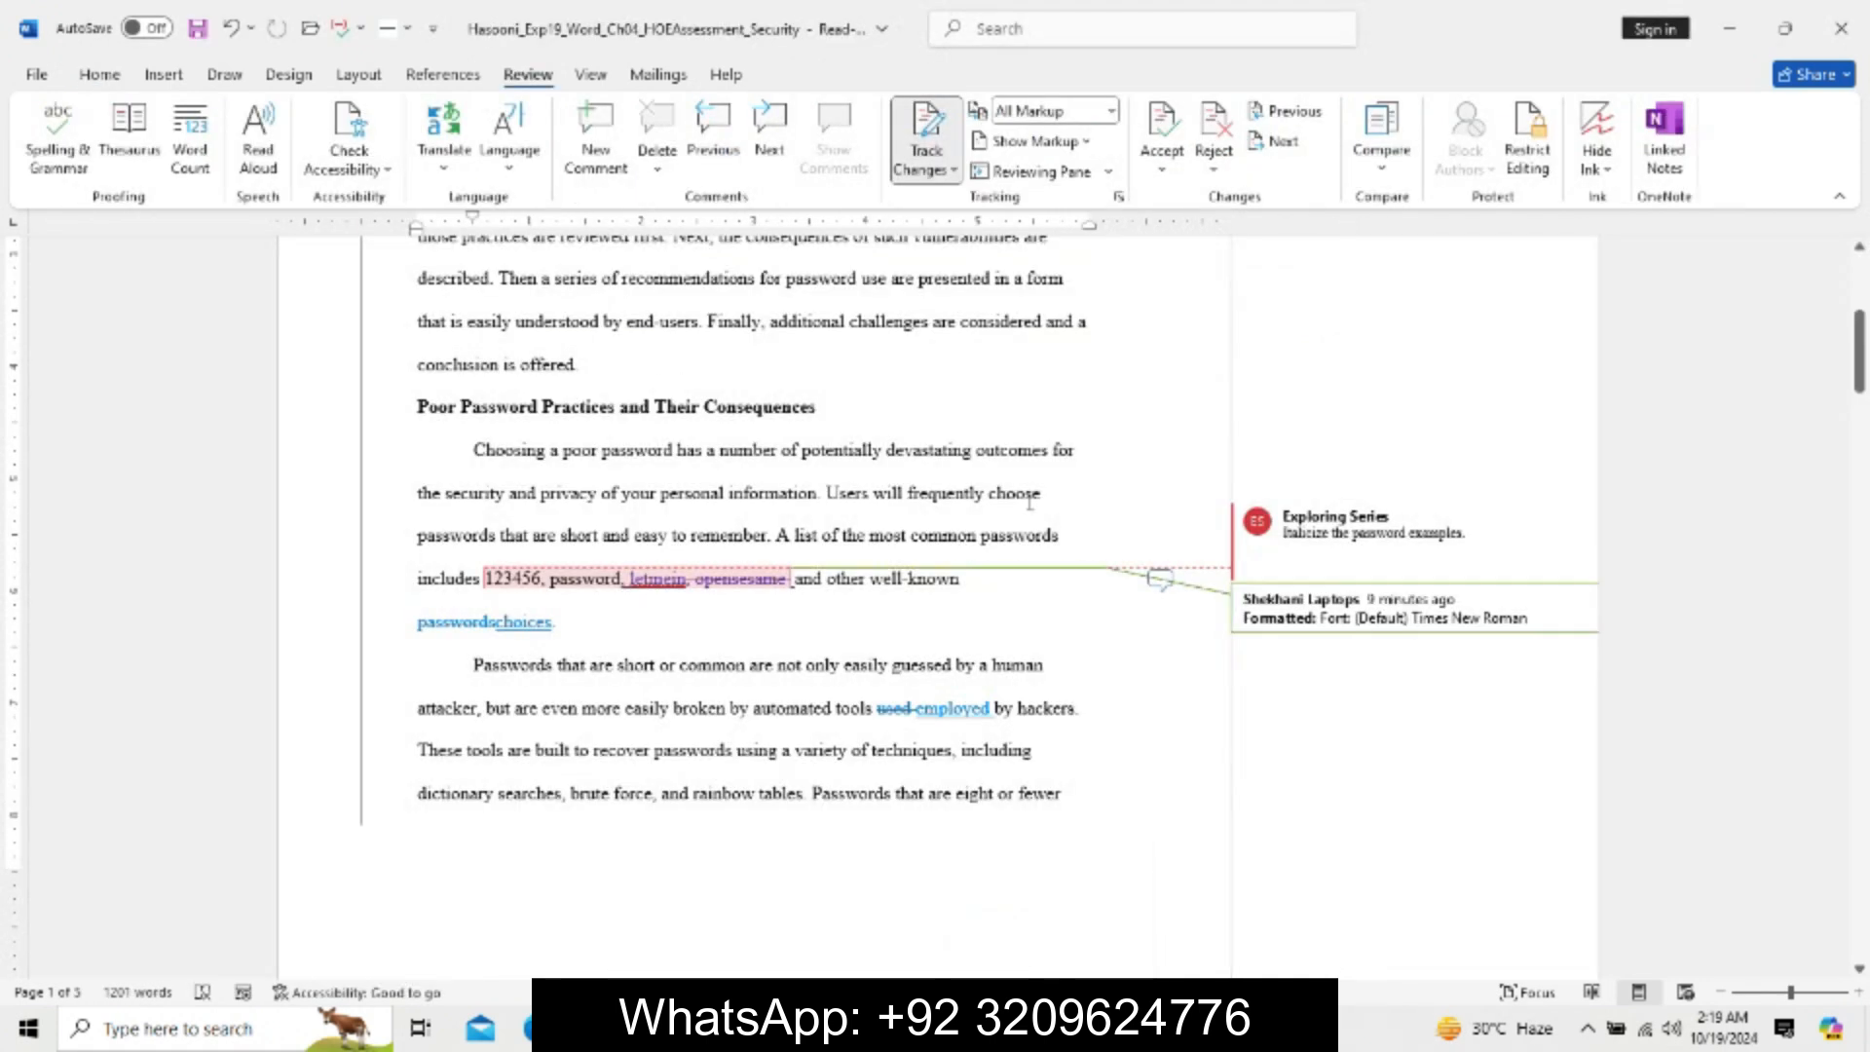
Undo the earlier rejection in the Introduction and reject the tracked insertion of "recognize" in its first paragraph.
{"action": "scroll", "coordinate": [1029, 501], "scroll_direction": "up", "scroll_amount": 1}
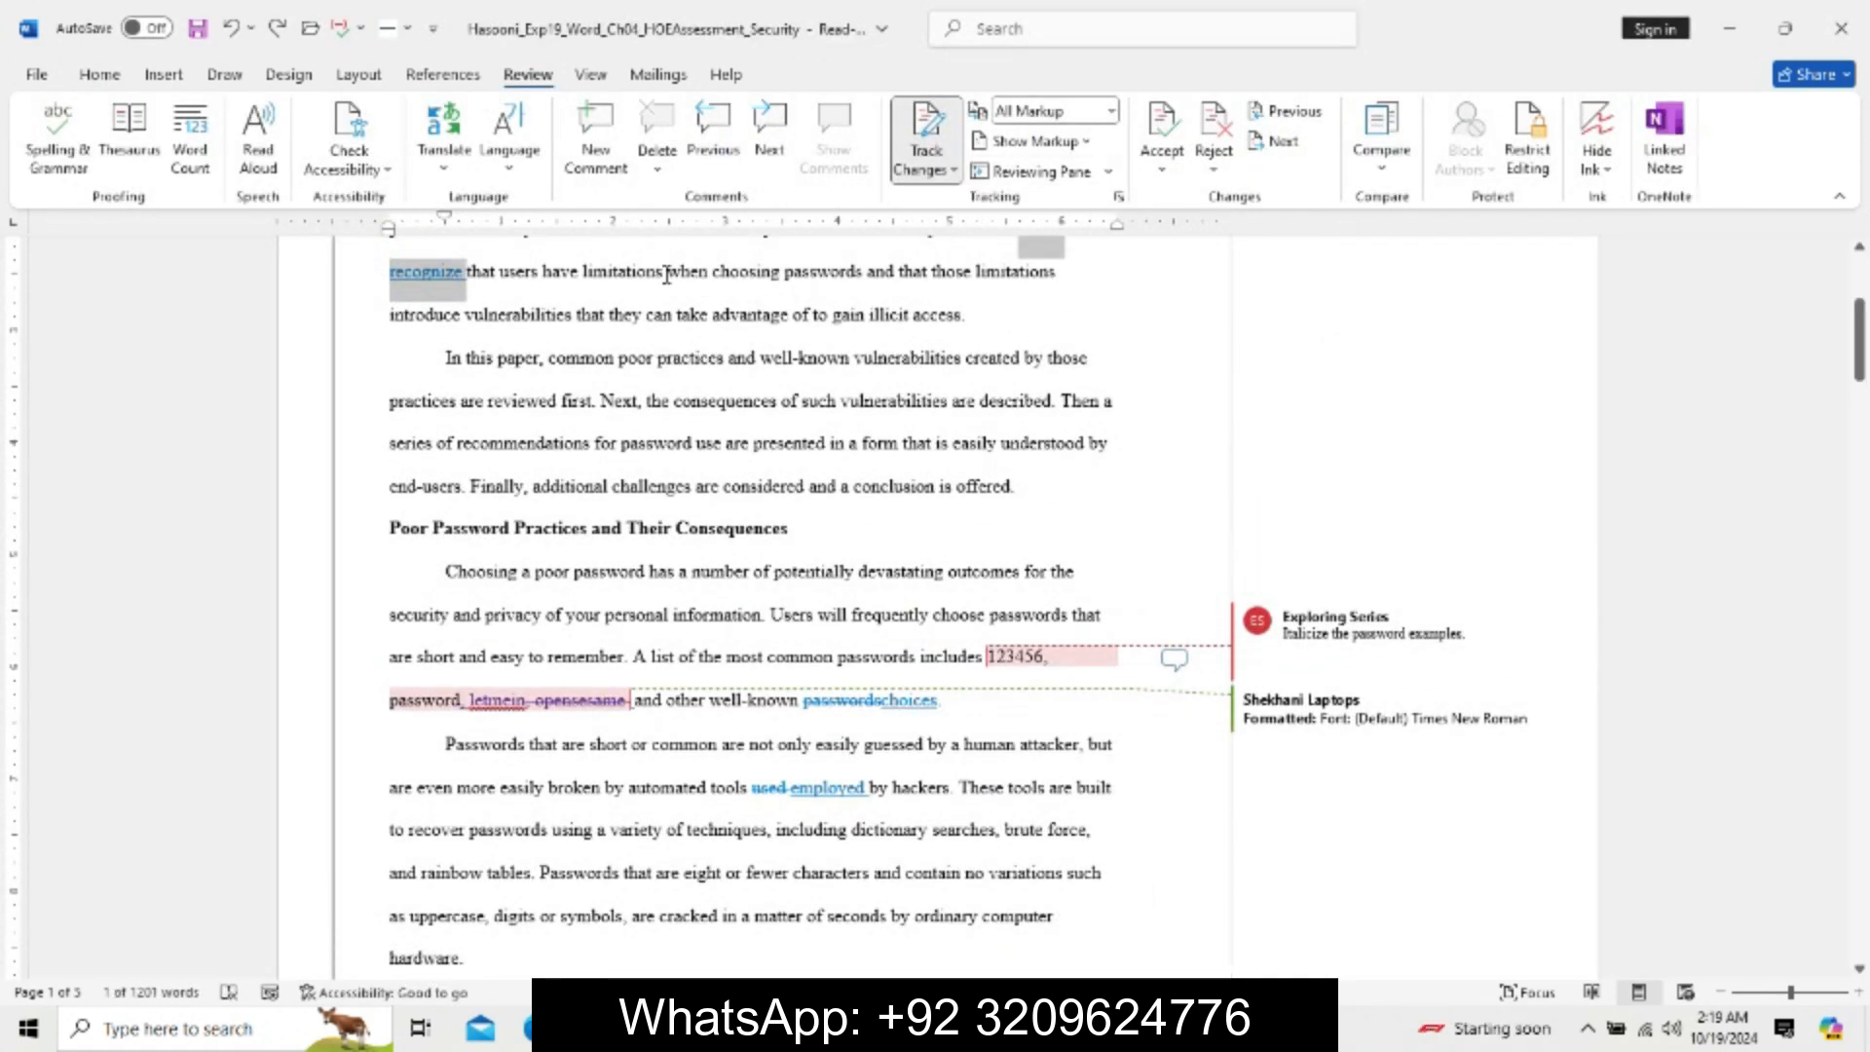
{"action": "left_click", "coordinate": [439, 273]}
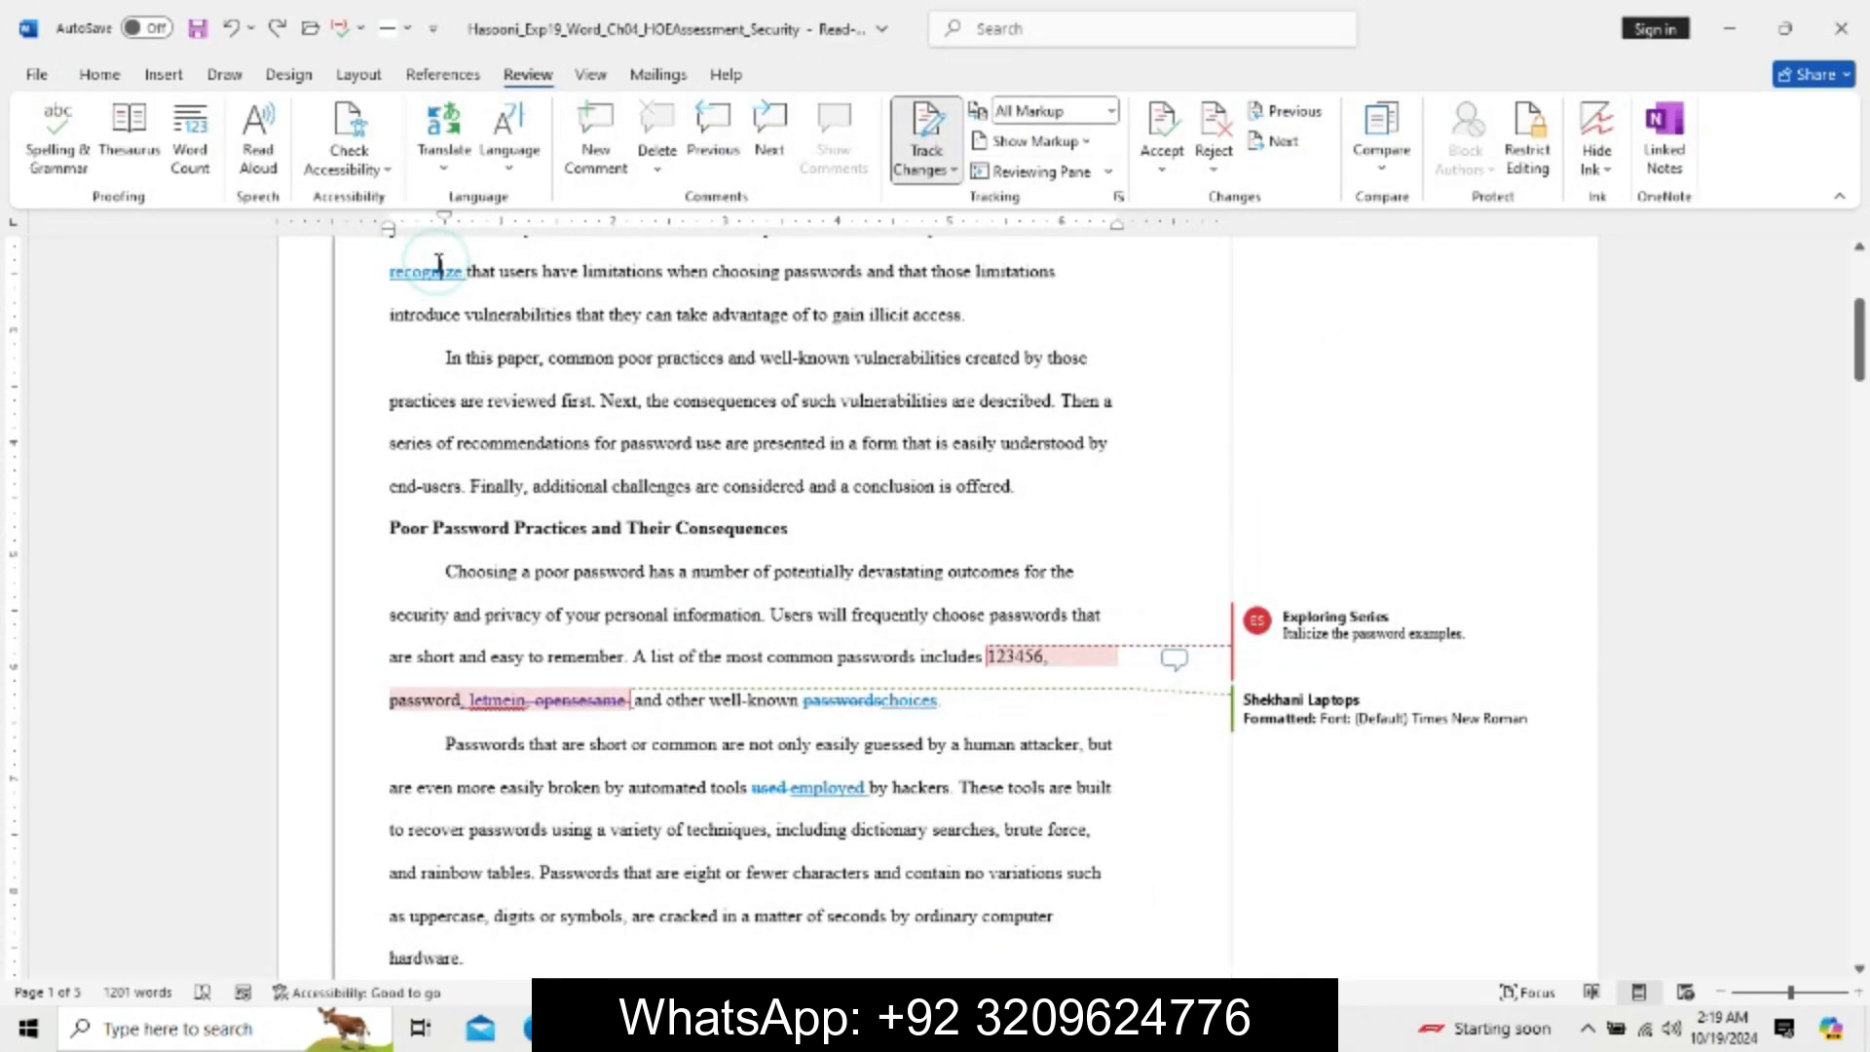
{"action": "left_click", "coordinate": [1213, 168]}
{"action": "left_click", "coordinate": [1257, 236]}
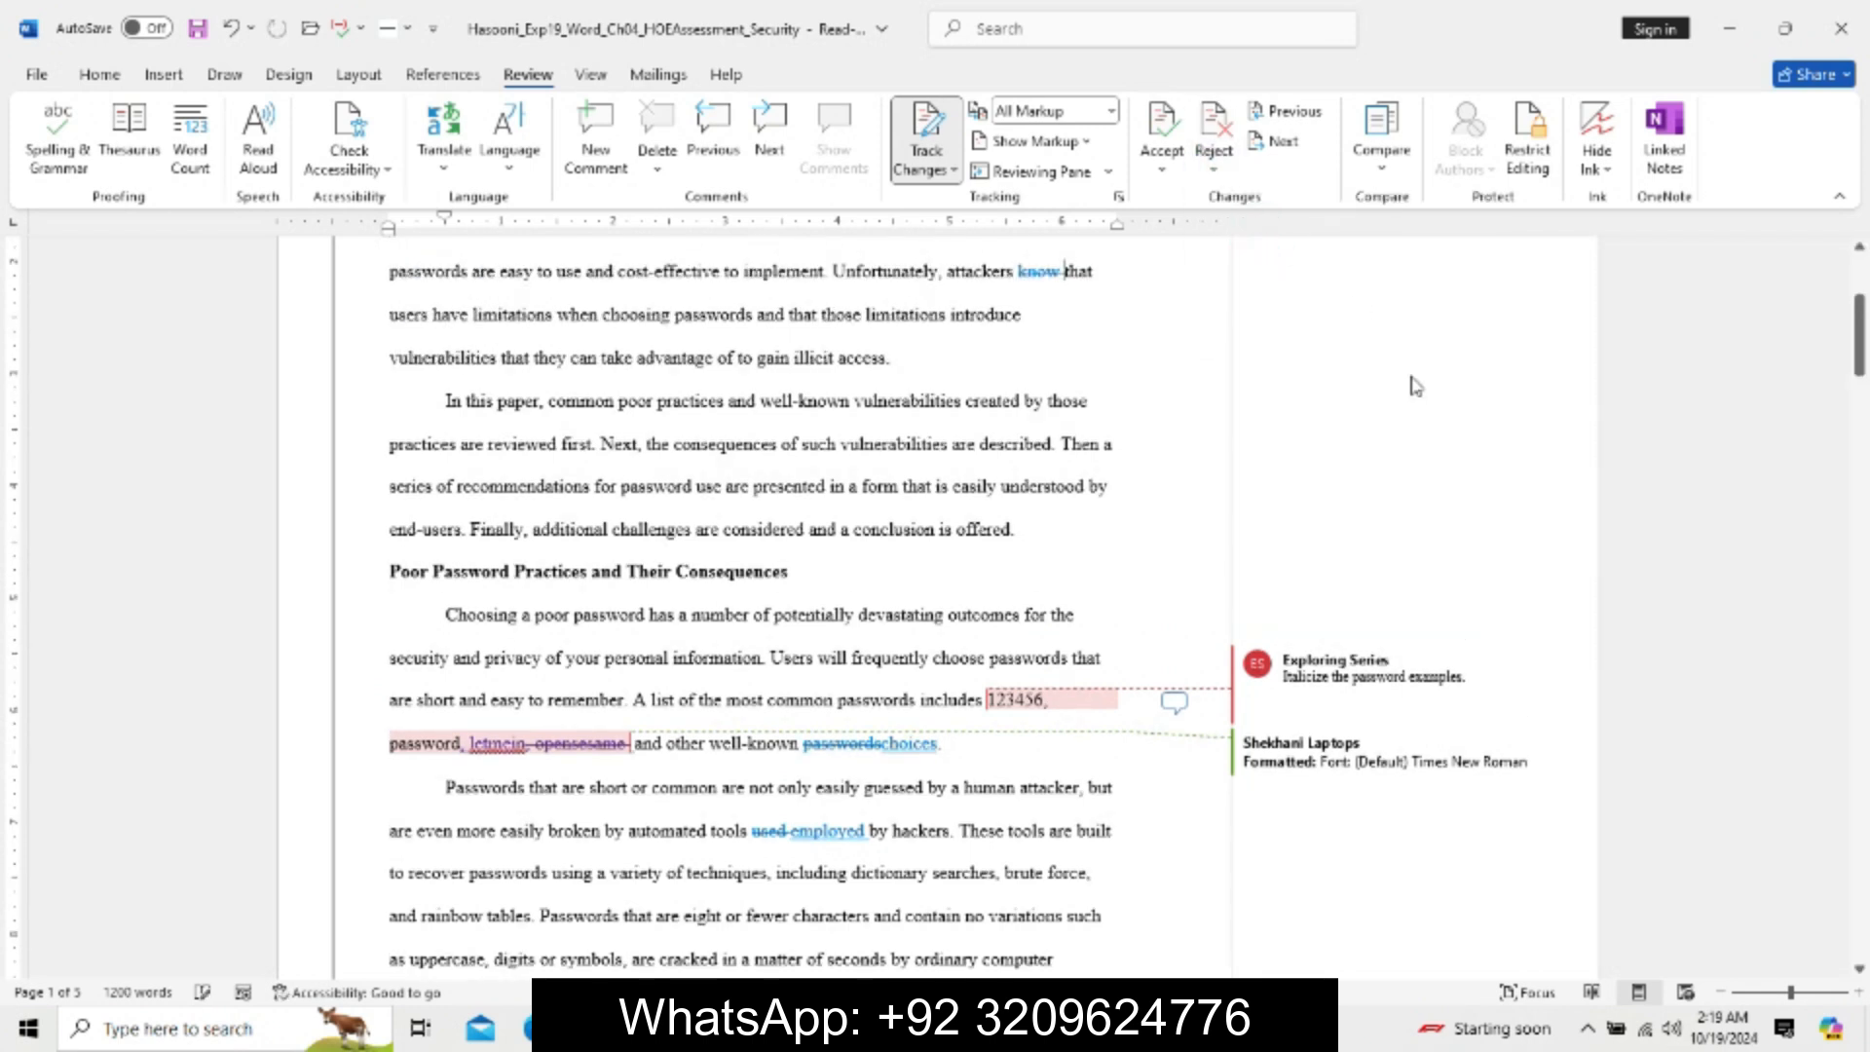
Reject the tracked insertion of "employed" in the second paragraph of the Poor Password Practices section.
{"action": "left_click_drag", "start_coordinate": [1859, 336], "coordinate": [1859, 353]}
{"action": "left_click", "coordinate": [849, 663]}
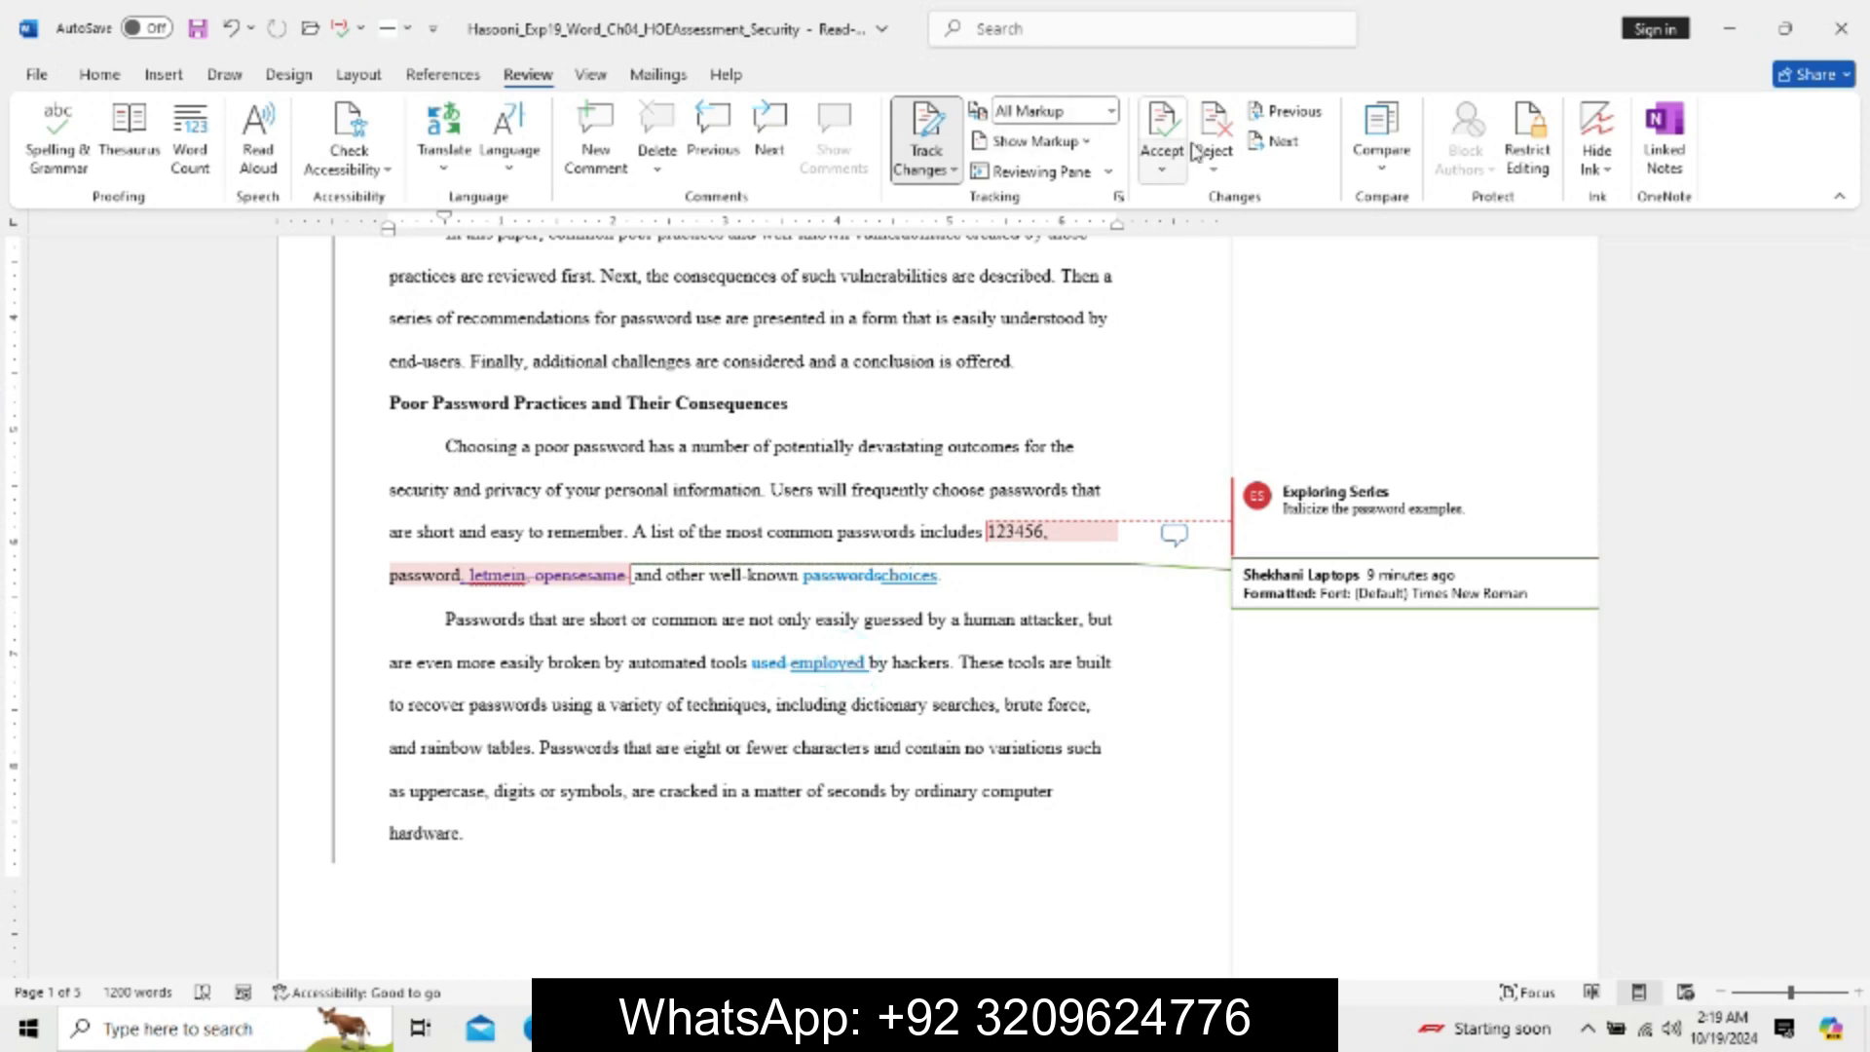
{"action": "left_click", "coordinate": [1213, 168]}
{"action": "left_click", "coordinate": [1257, 239]}
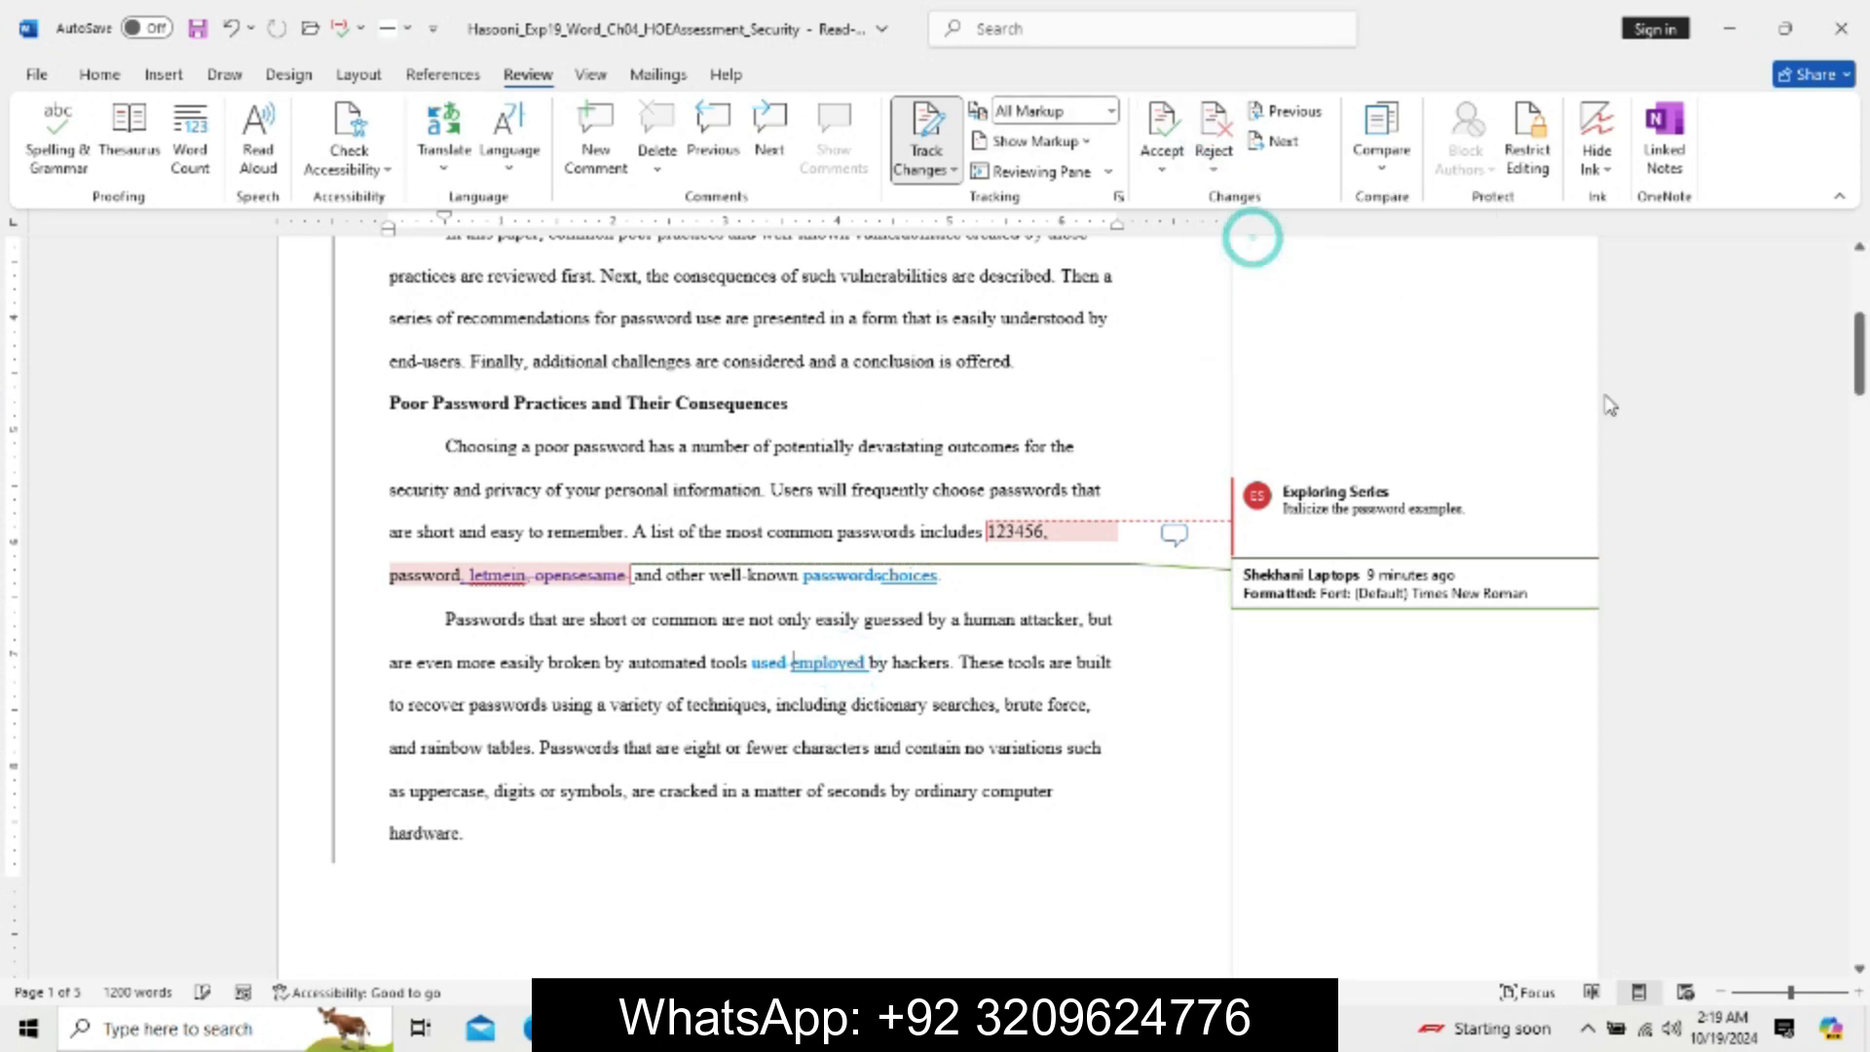
Return to the Password Recommendations document and reject the tracked insertion of "choices" after "other well-known passwords".
{"action": "left_click_drag", "start_coordinate": [1860, 425], "coordinate": [1861, 376]}
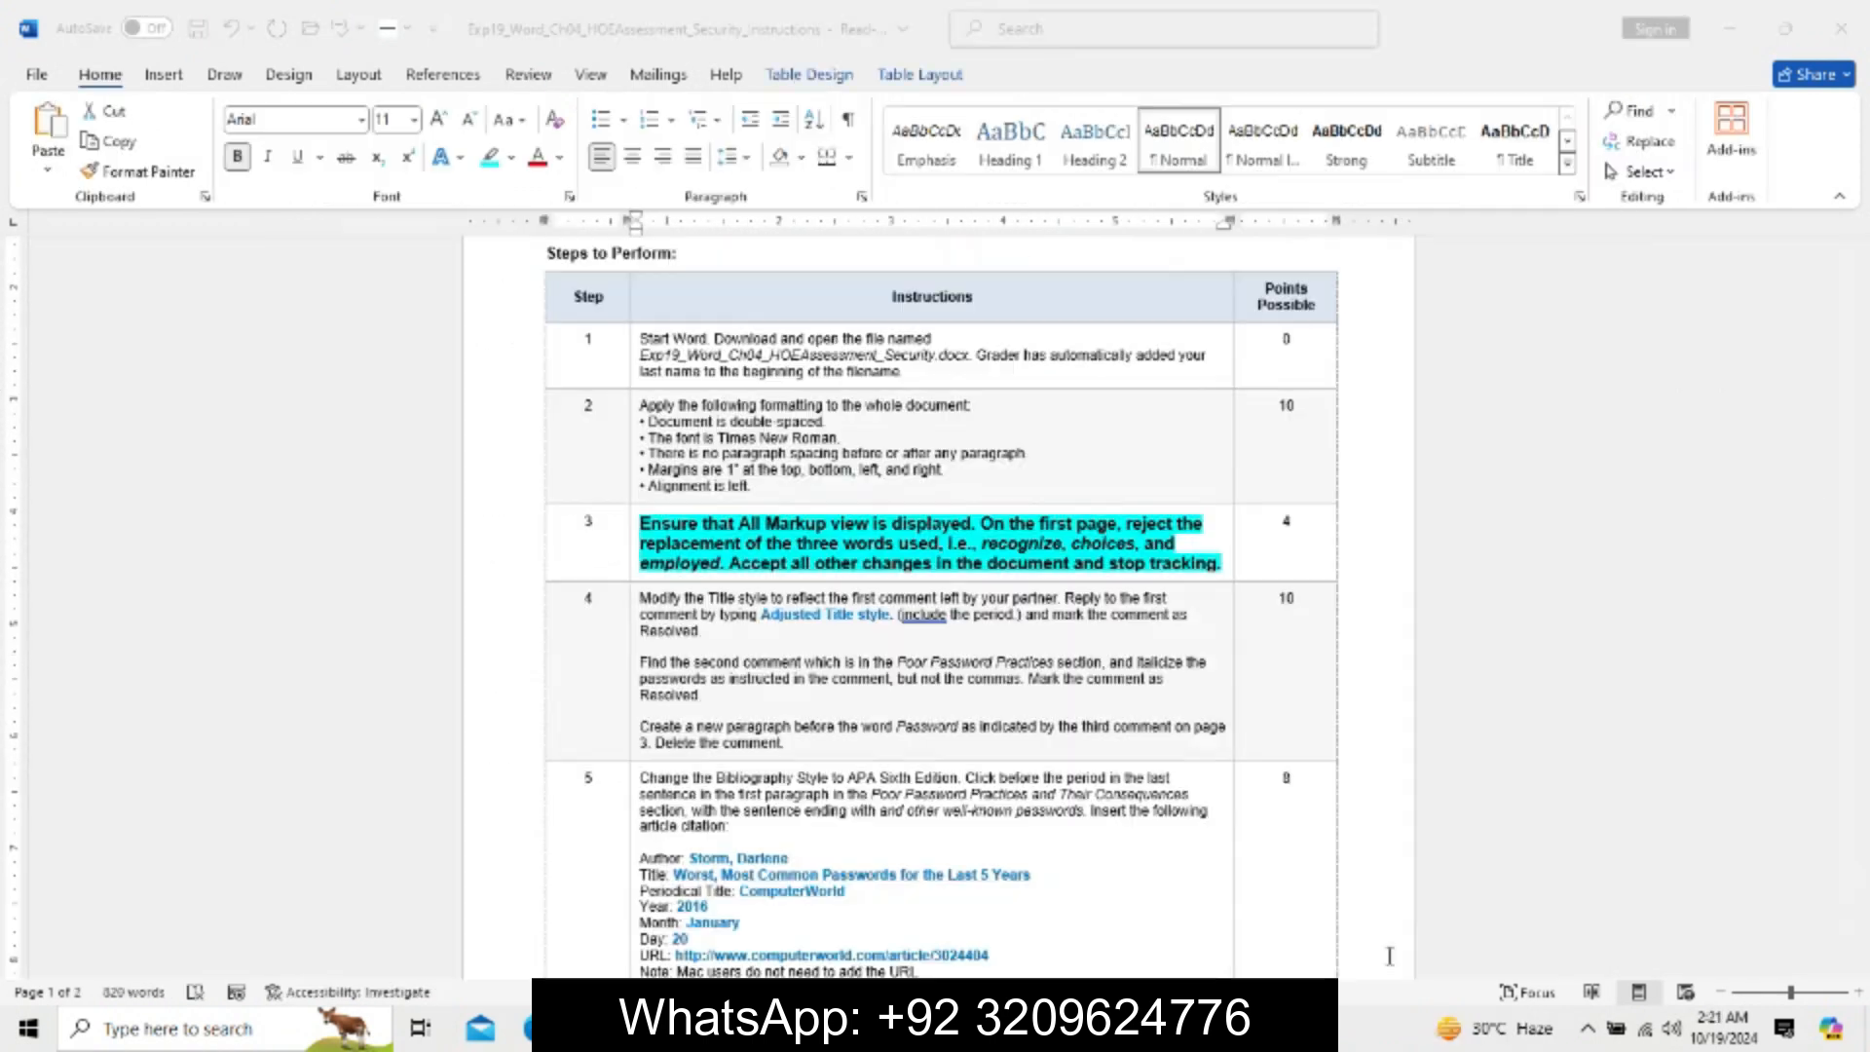
{"action": "left_click", "coordinate": [881, 1029]}
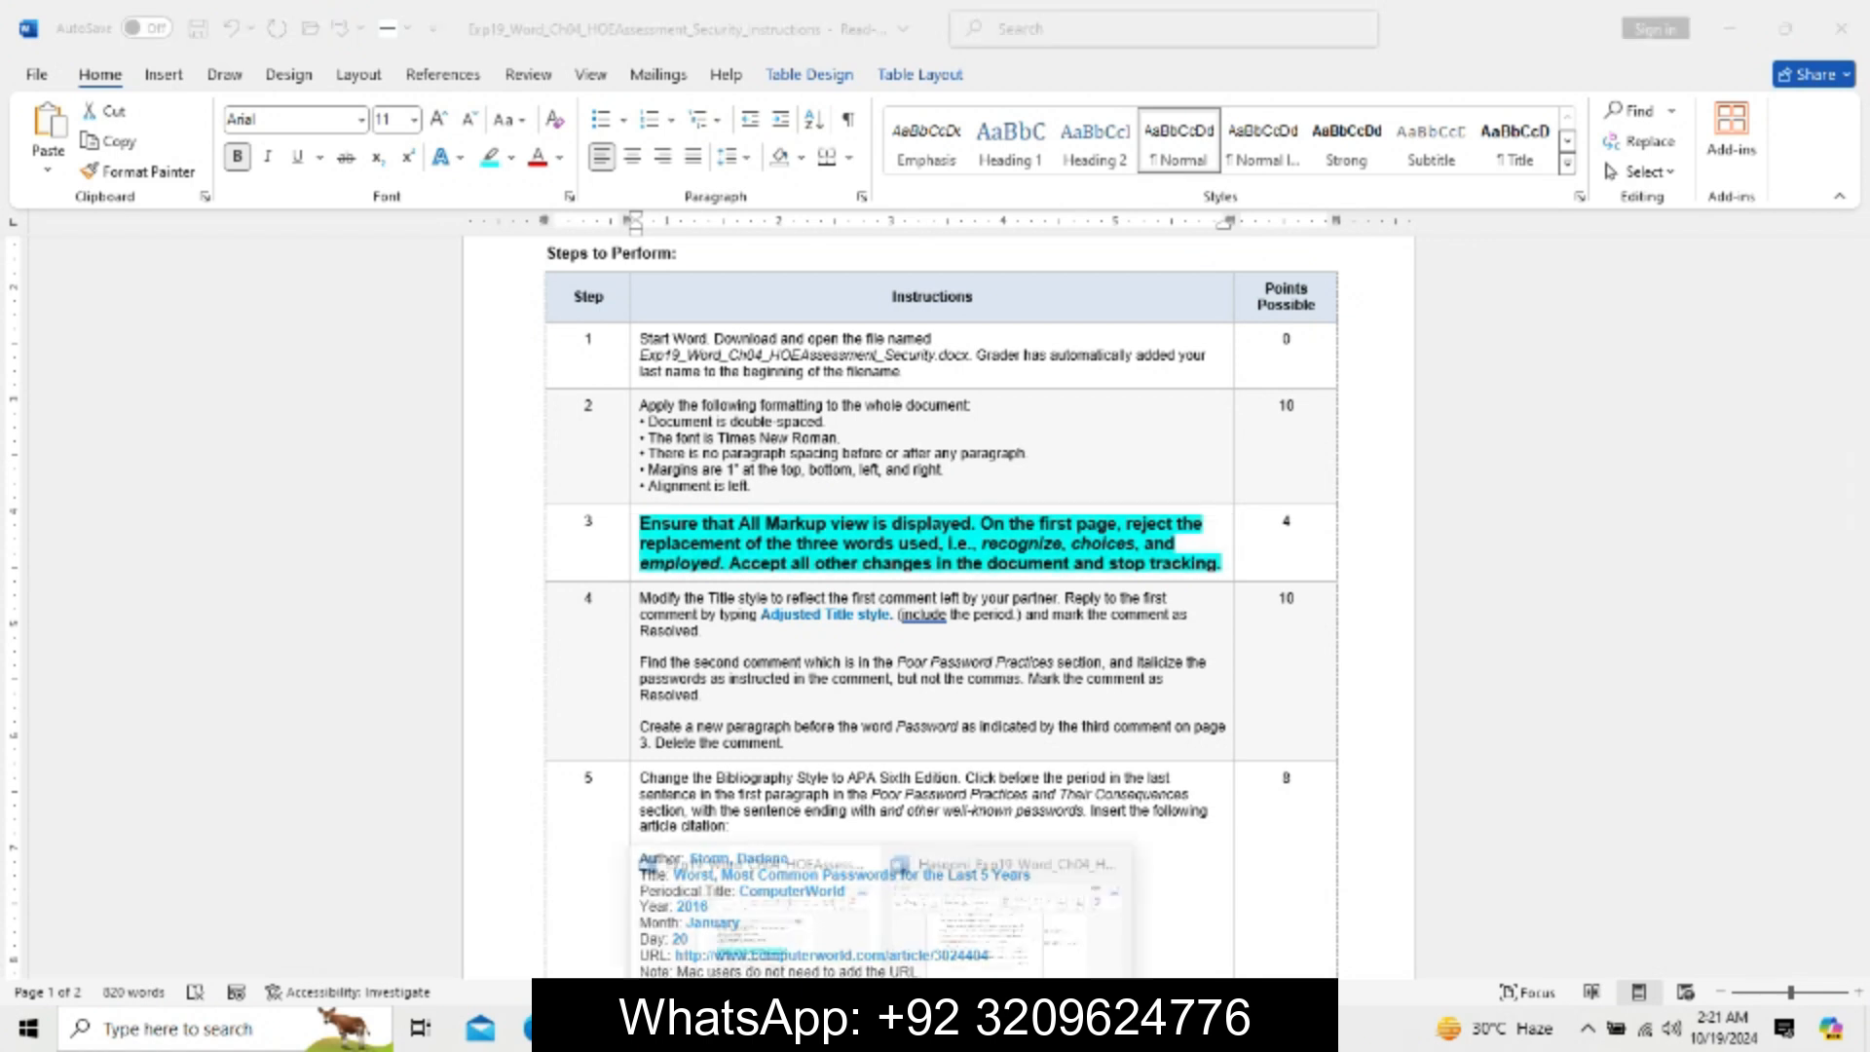
{"action": "left_click", "coordinate": [1038, 961]}
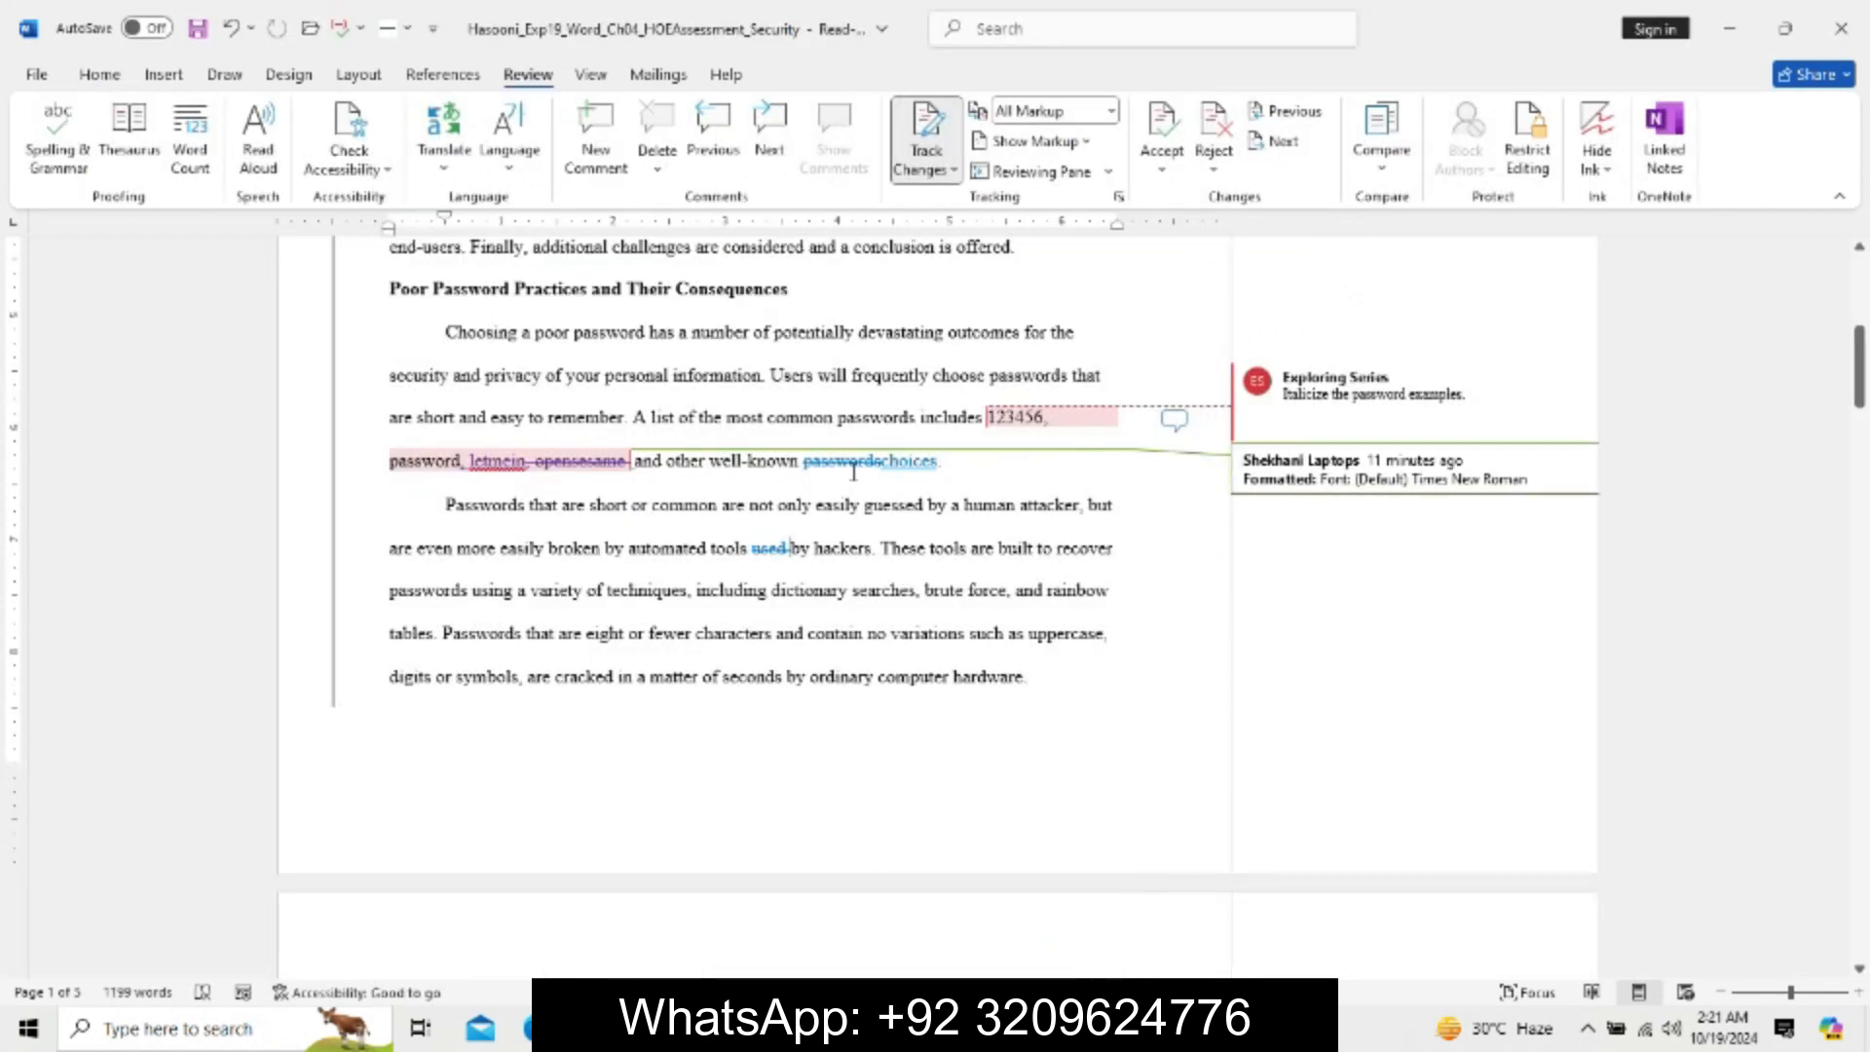
{"action": "left_click", "coordinate": [1225, 168]}
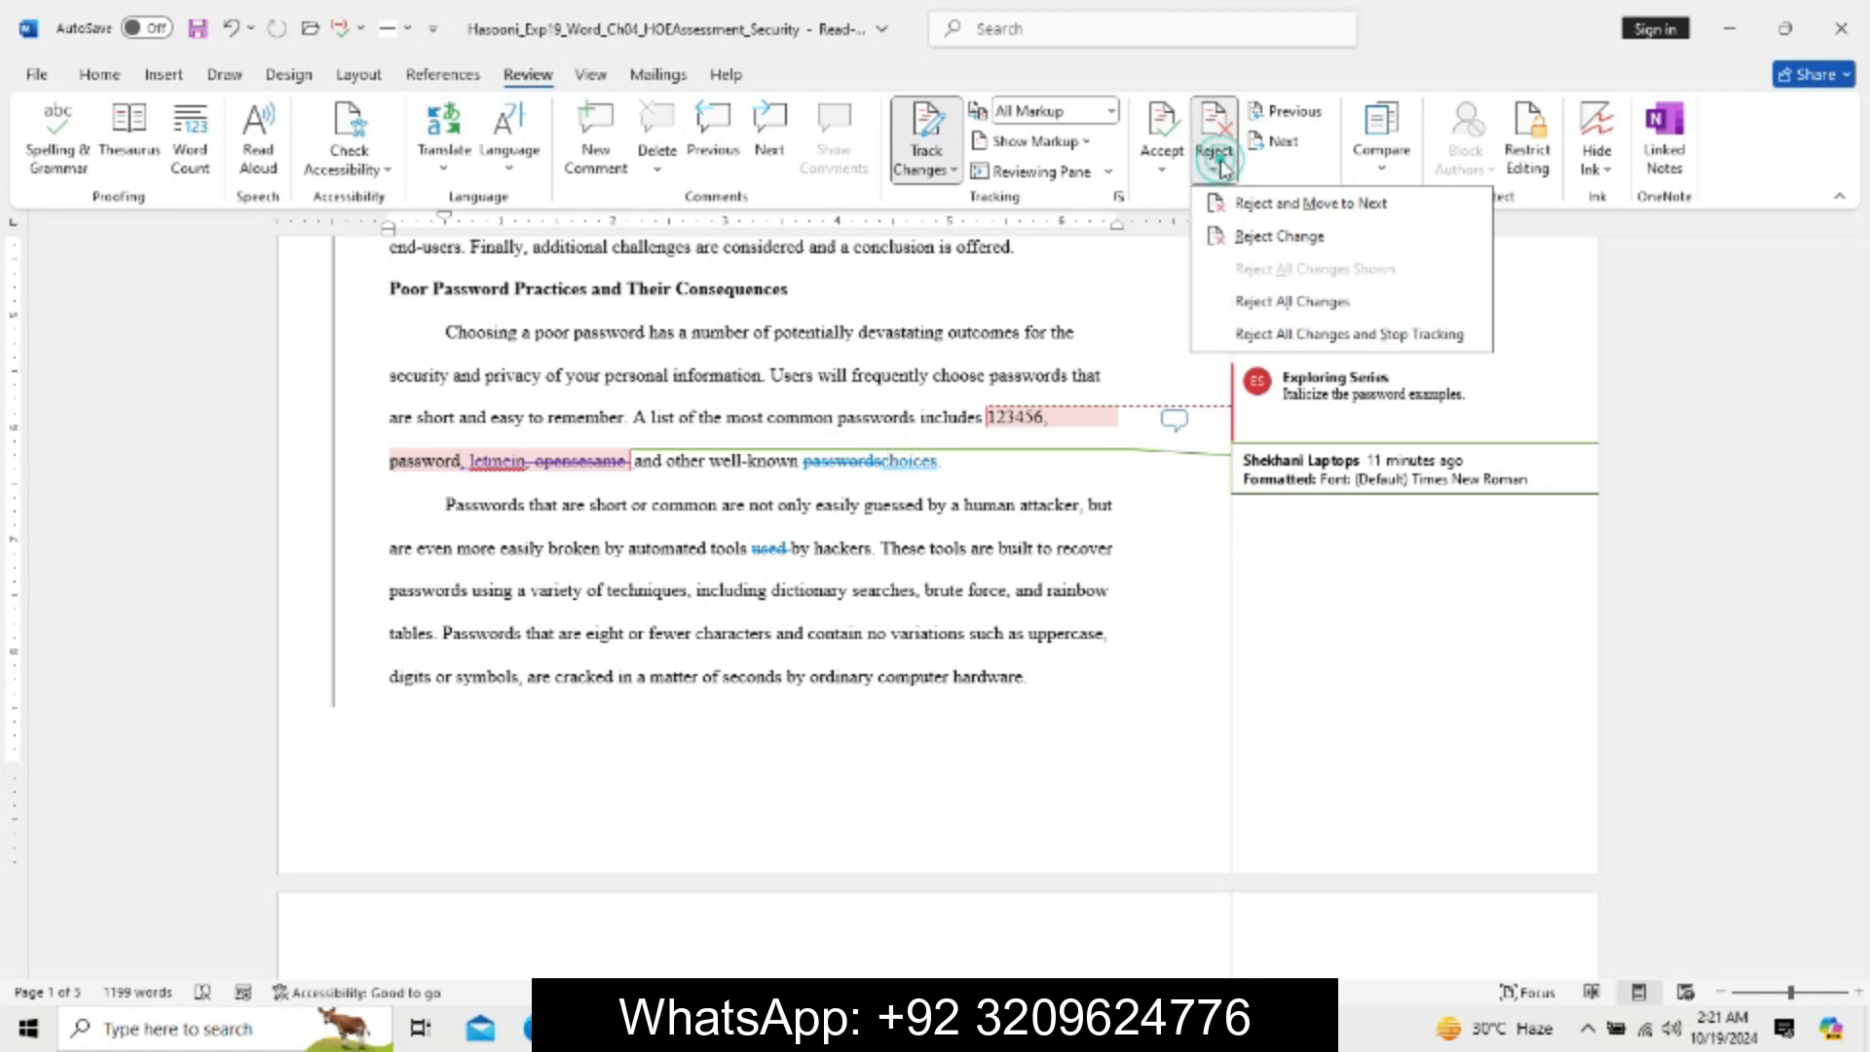
{"action": "left_click", "coordinate": [1272, 242]}
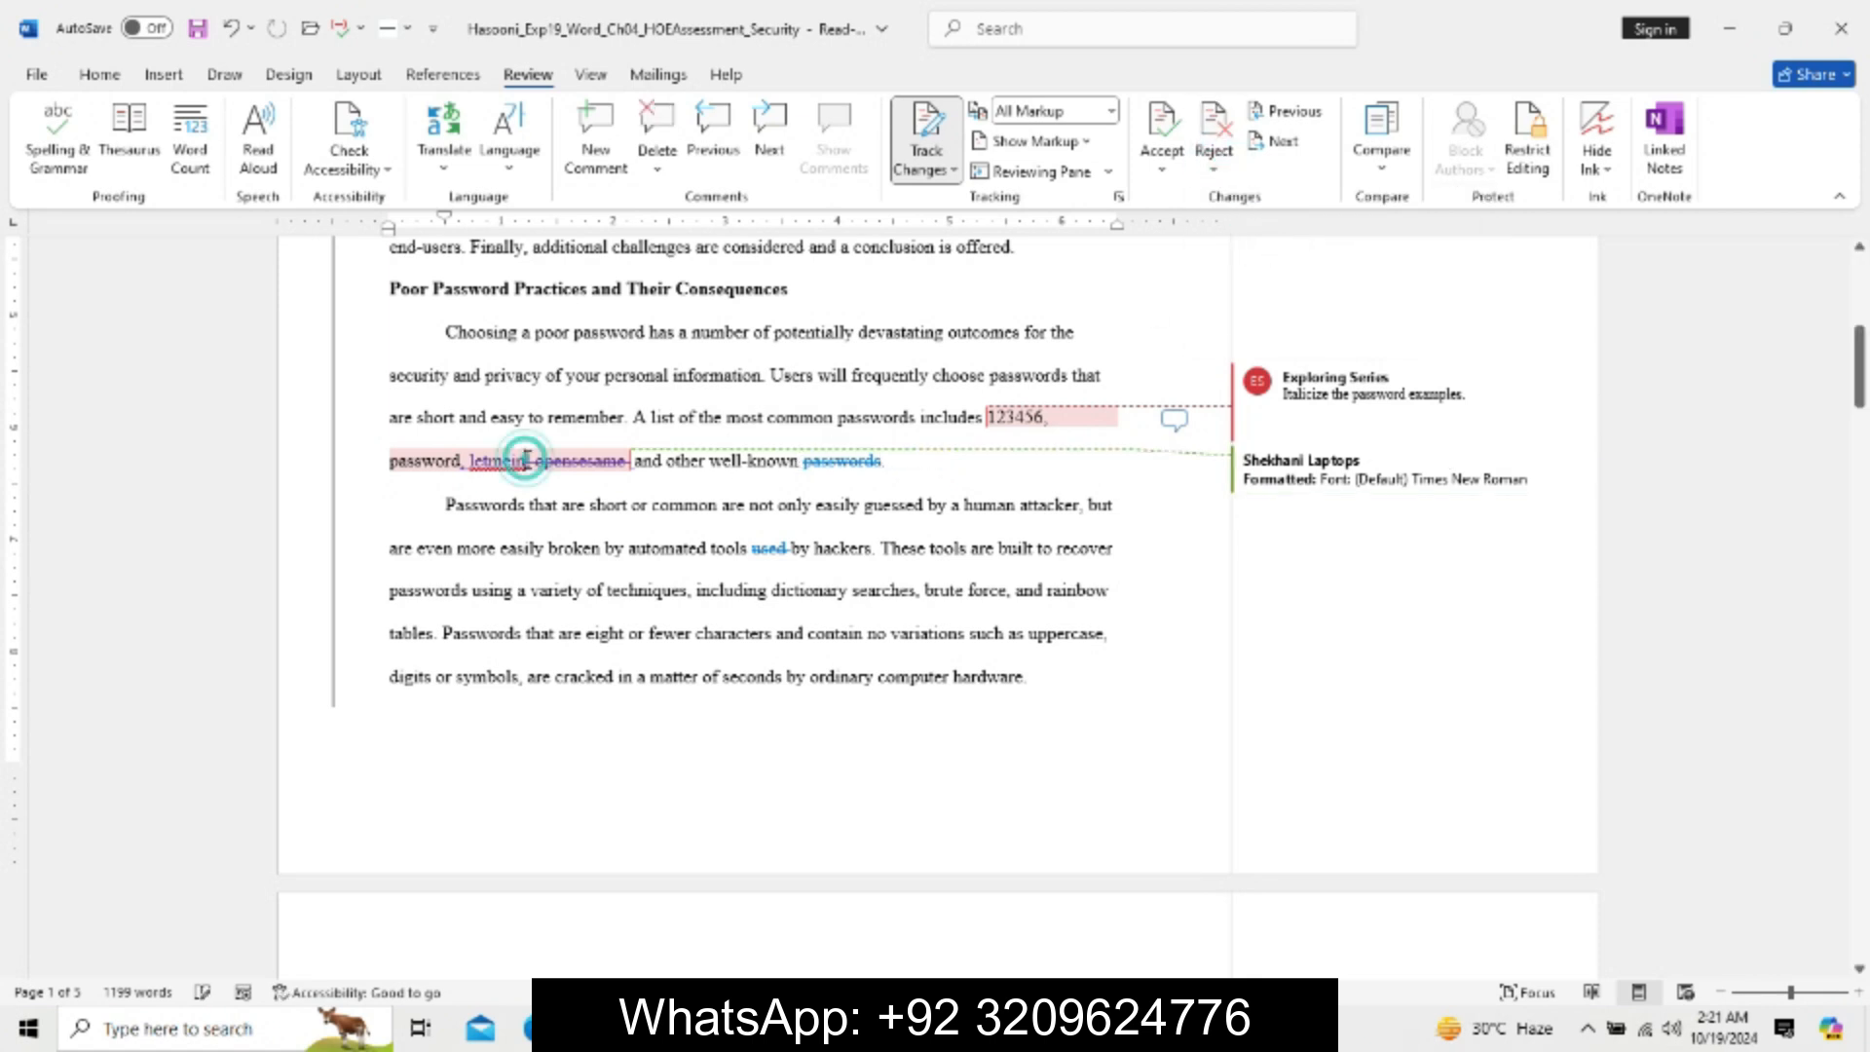
Accept all remaining tracked changes, stop tracking, and review the first page from the title.
{"action": "left_click", "coordinate": [1162, 167]}
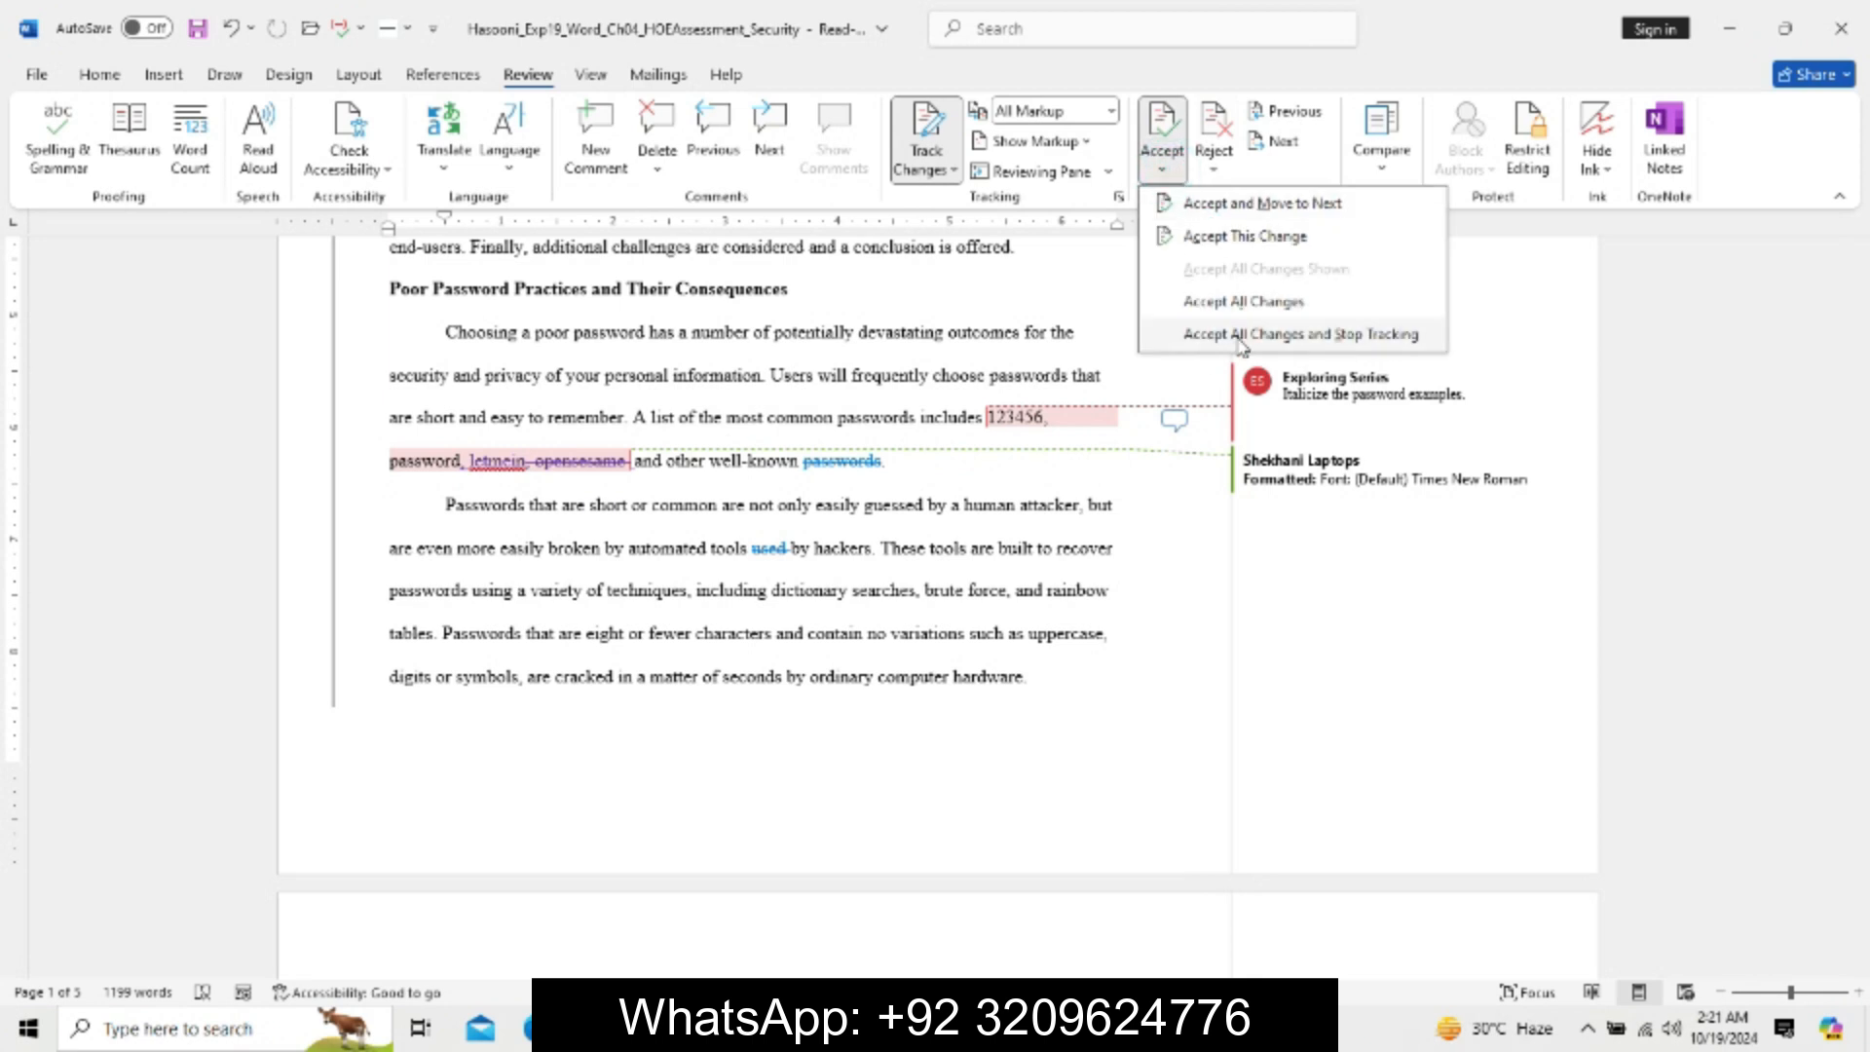
{"action": "left_click", "coordinate": [1241, 337]}
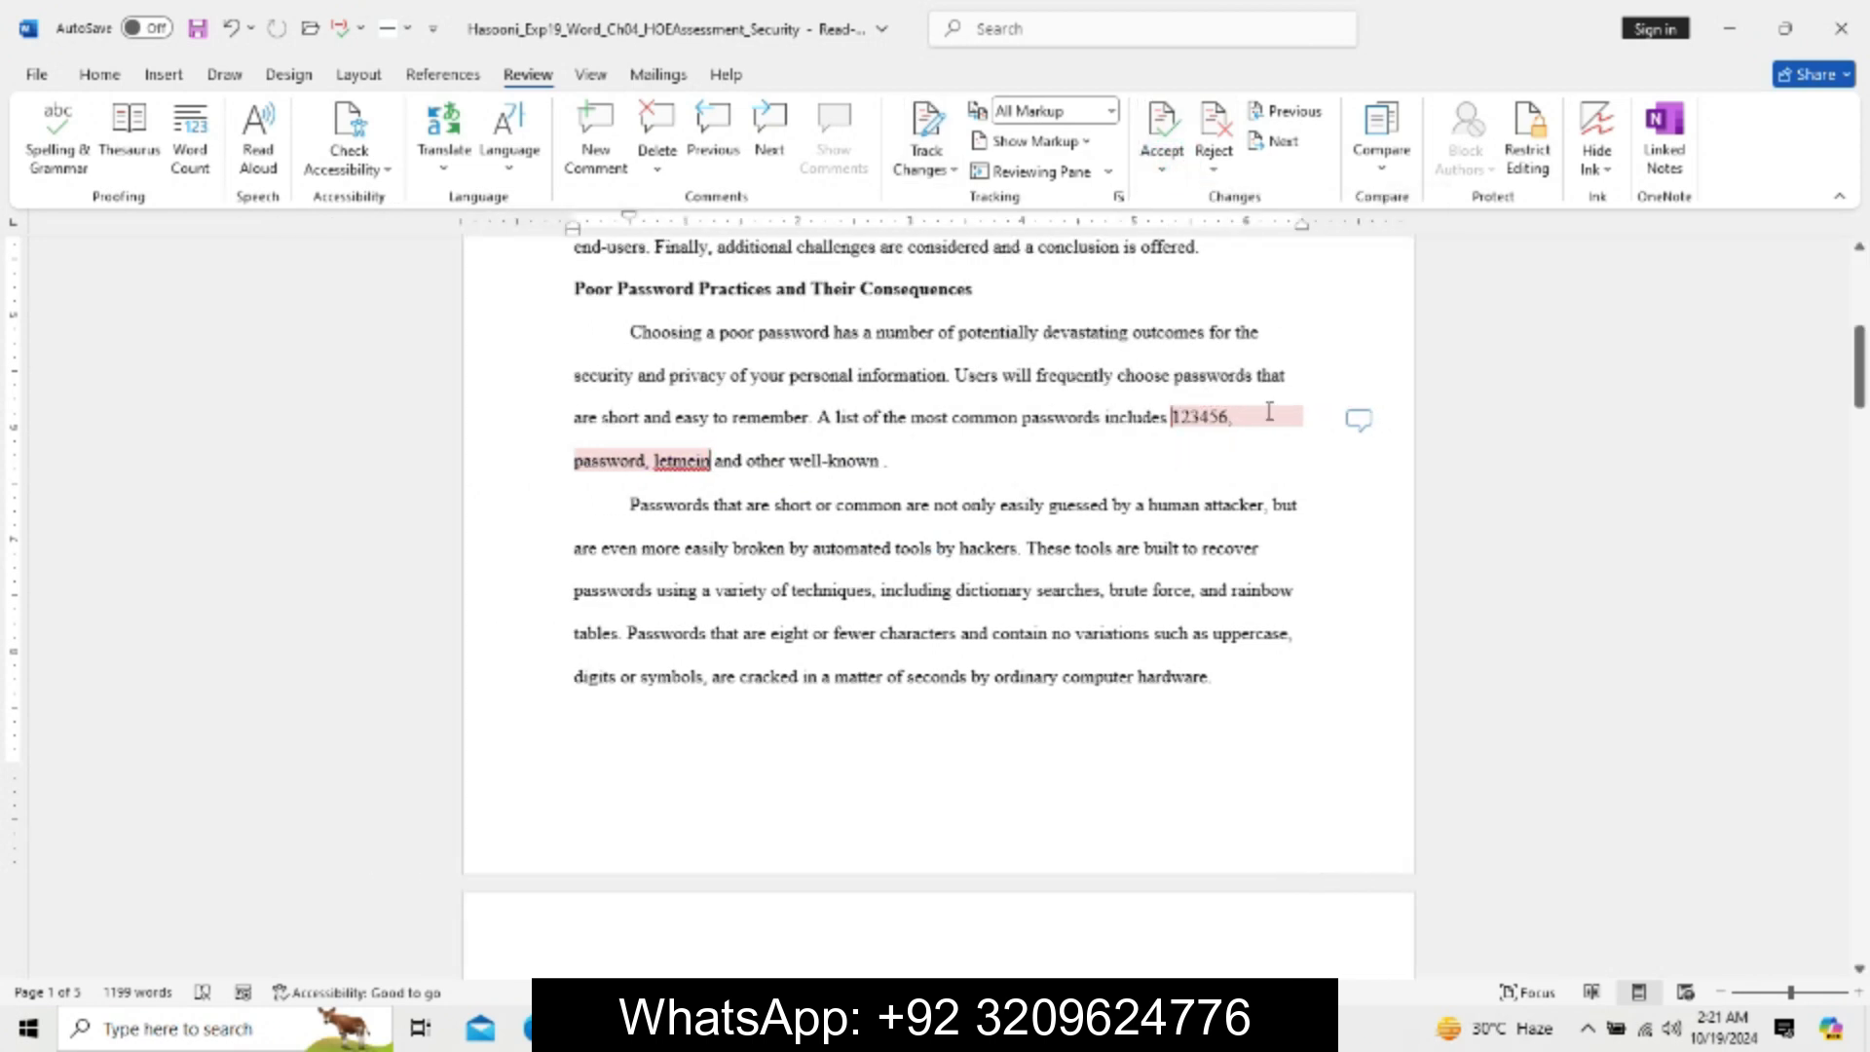
{"action": "scroll", "coordinate": [1325, 547], "scroll_direction": "up", "scroll_amount": 2}
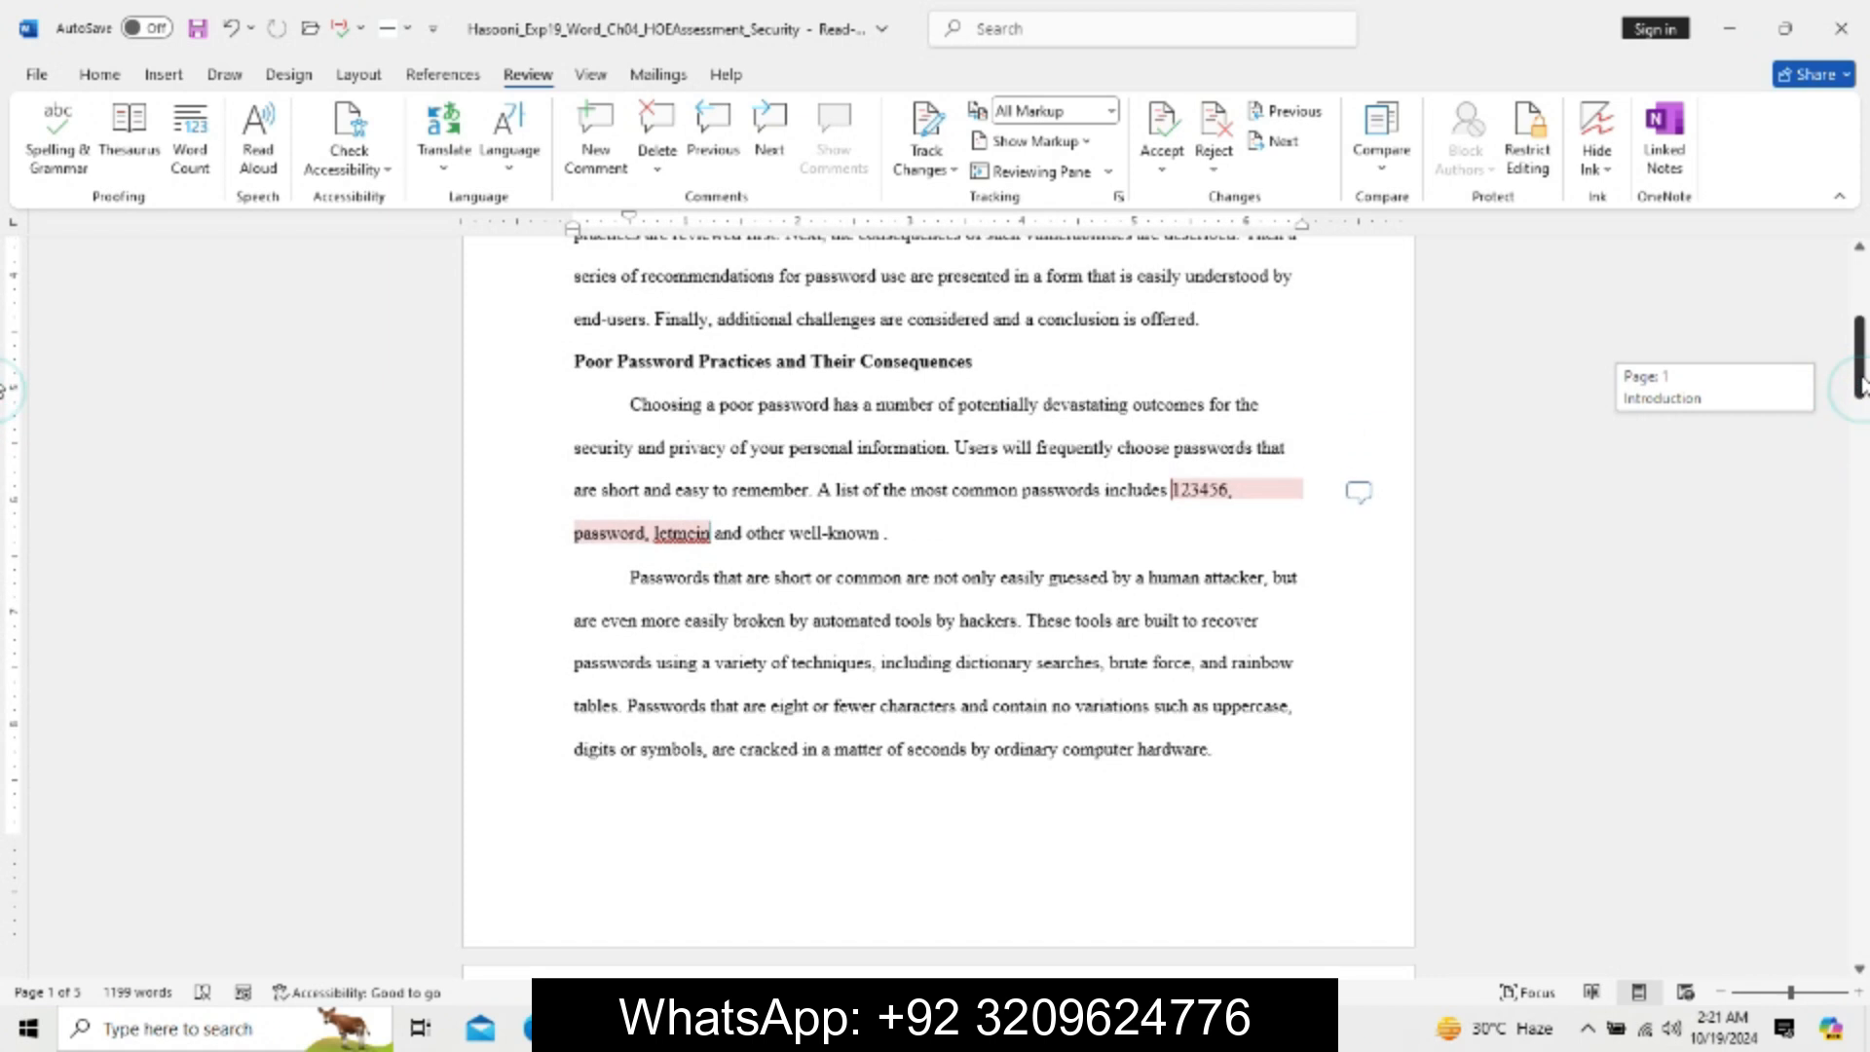
{"action": "left_click_drag", "start_coordinate": [1860, 353], "coordinate": [1859, 292]}
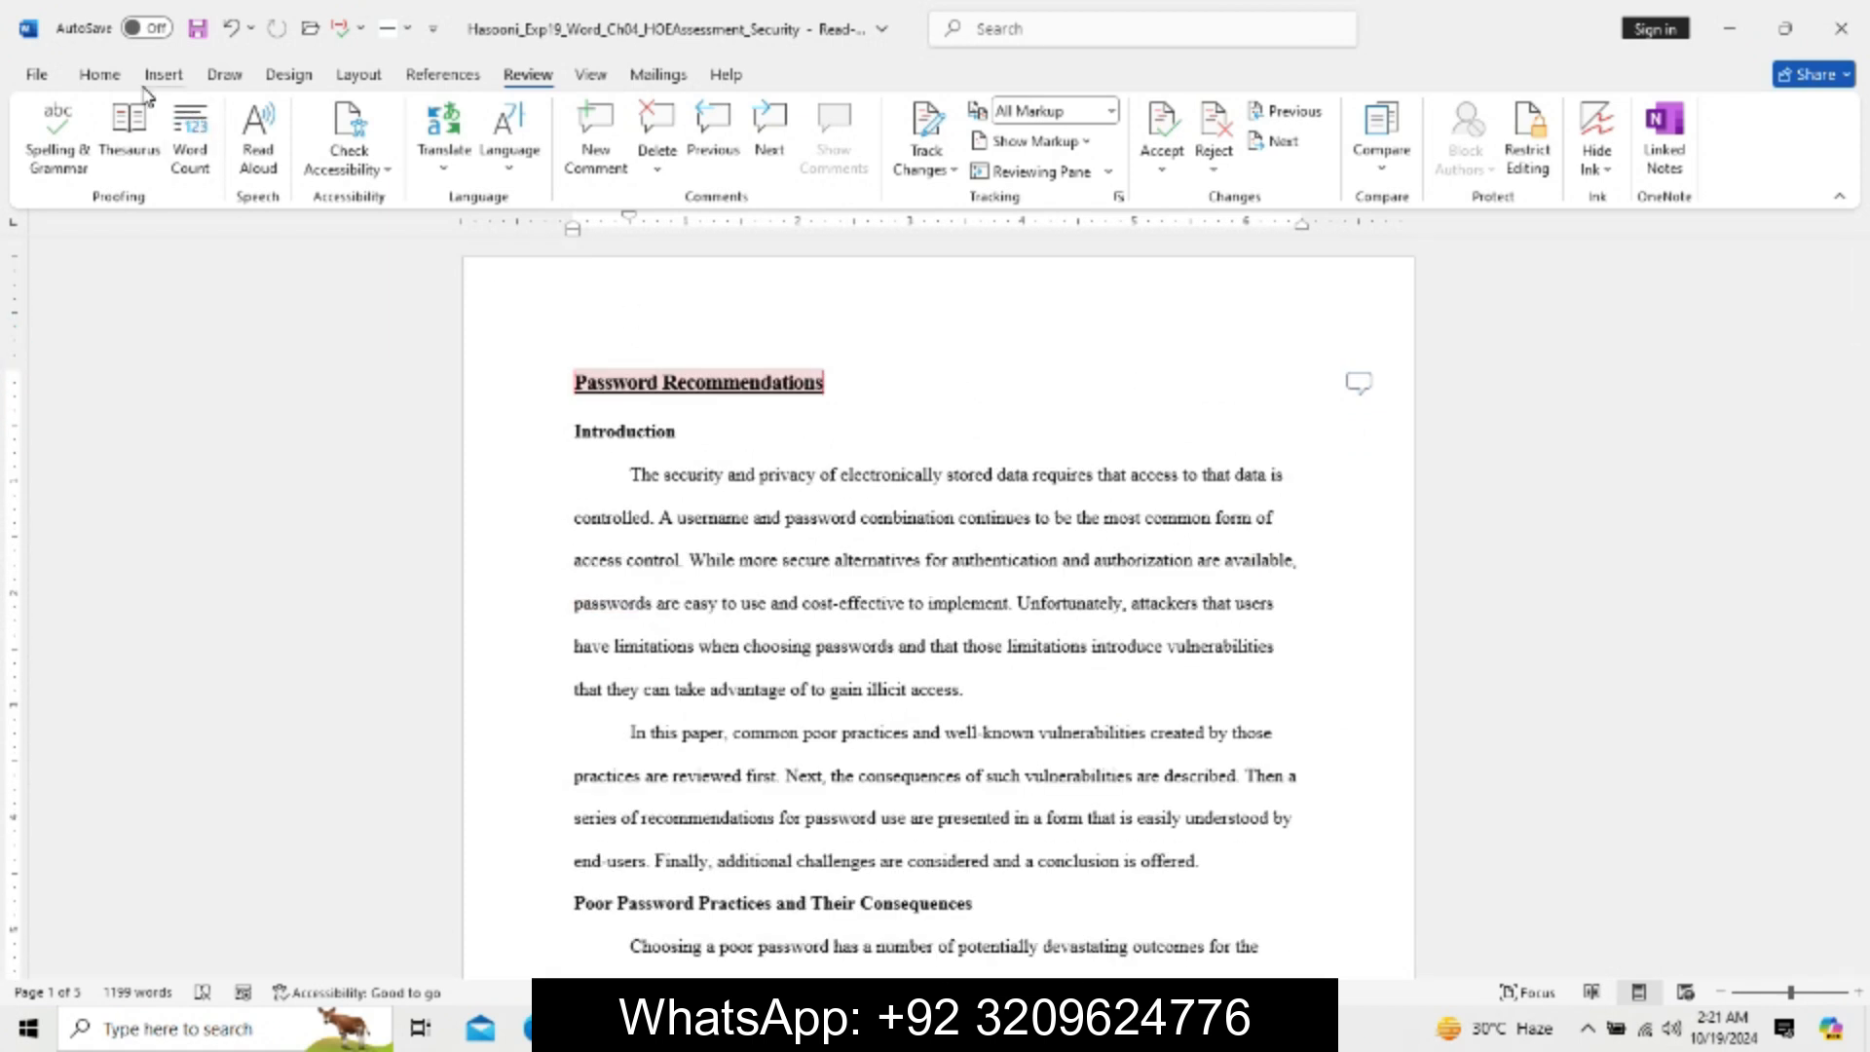
{"action": "left_click", "coordinate": [88, 78]}
{"action": "left_click", "coordinate": [830, 536]}
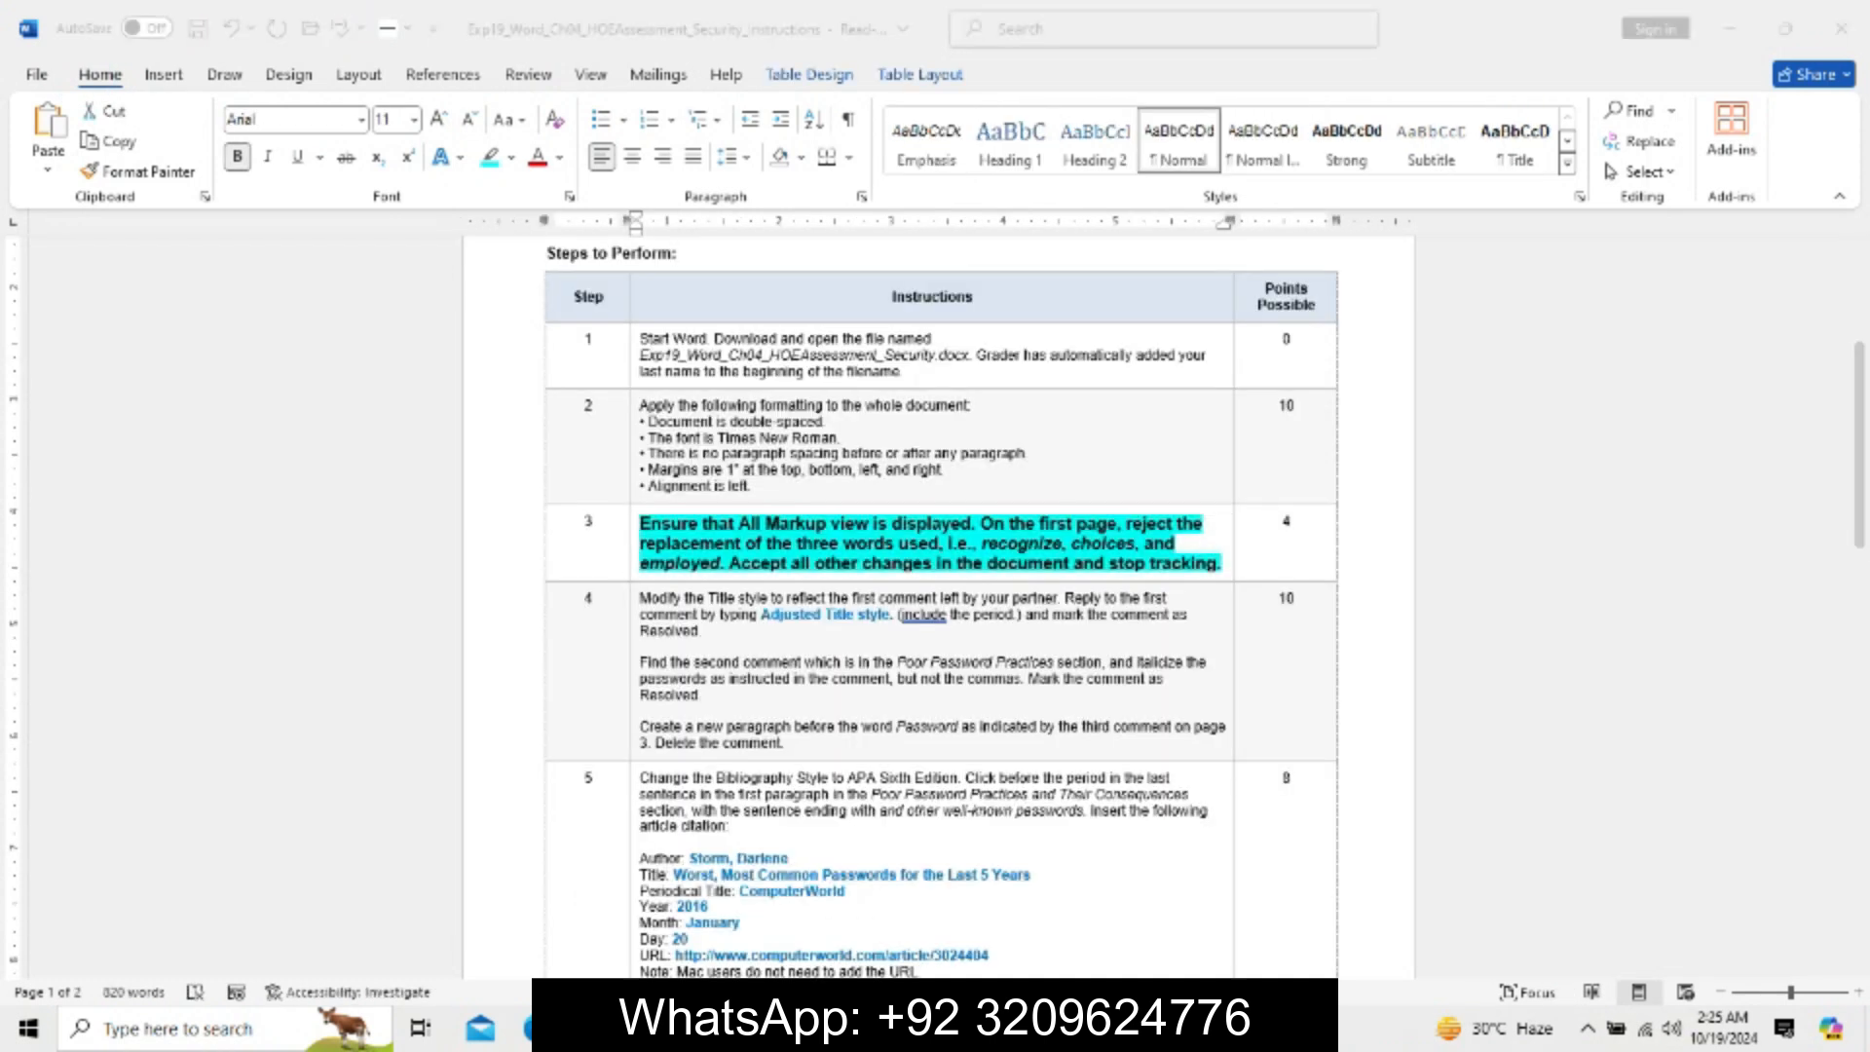
Switch to the instructions document and undo the size, bold and highlight emphasis on the step 3 text.
{"action": "mouse_move", "coordinate": [877, 1029]}
{"action": "left_click", "coordinate": [1003, 930]}
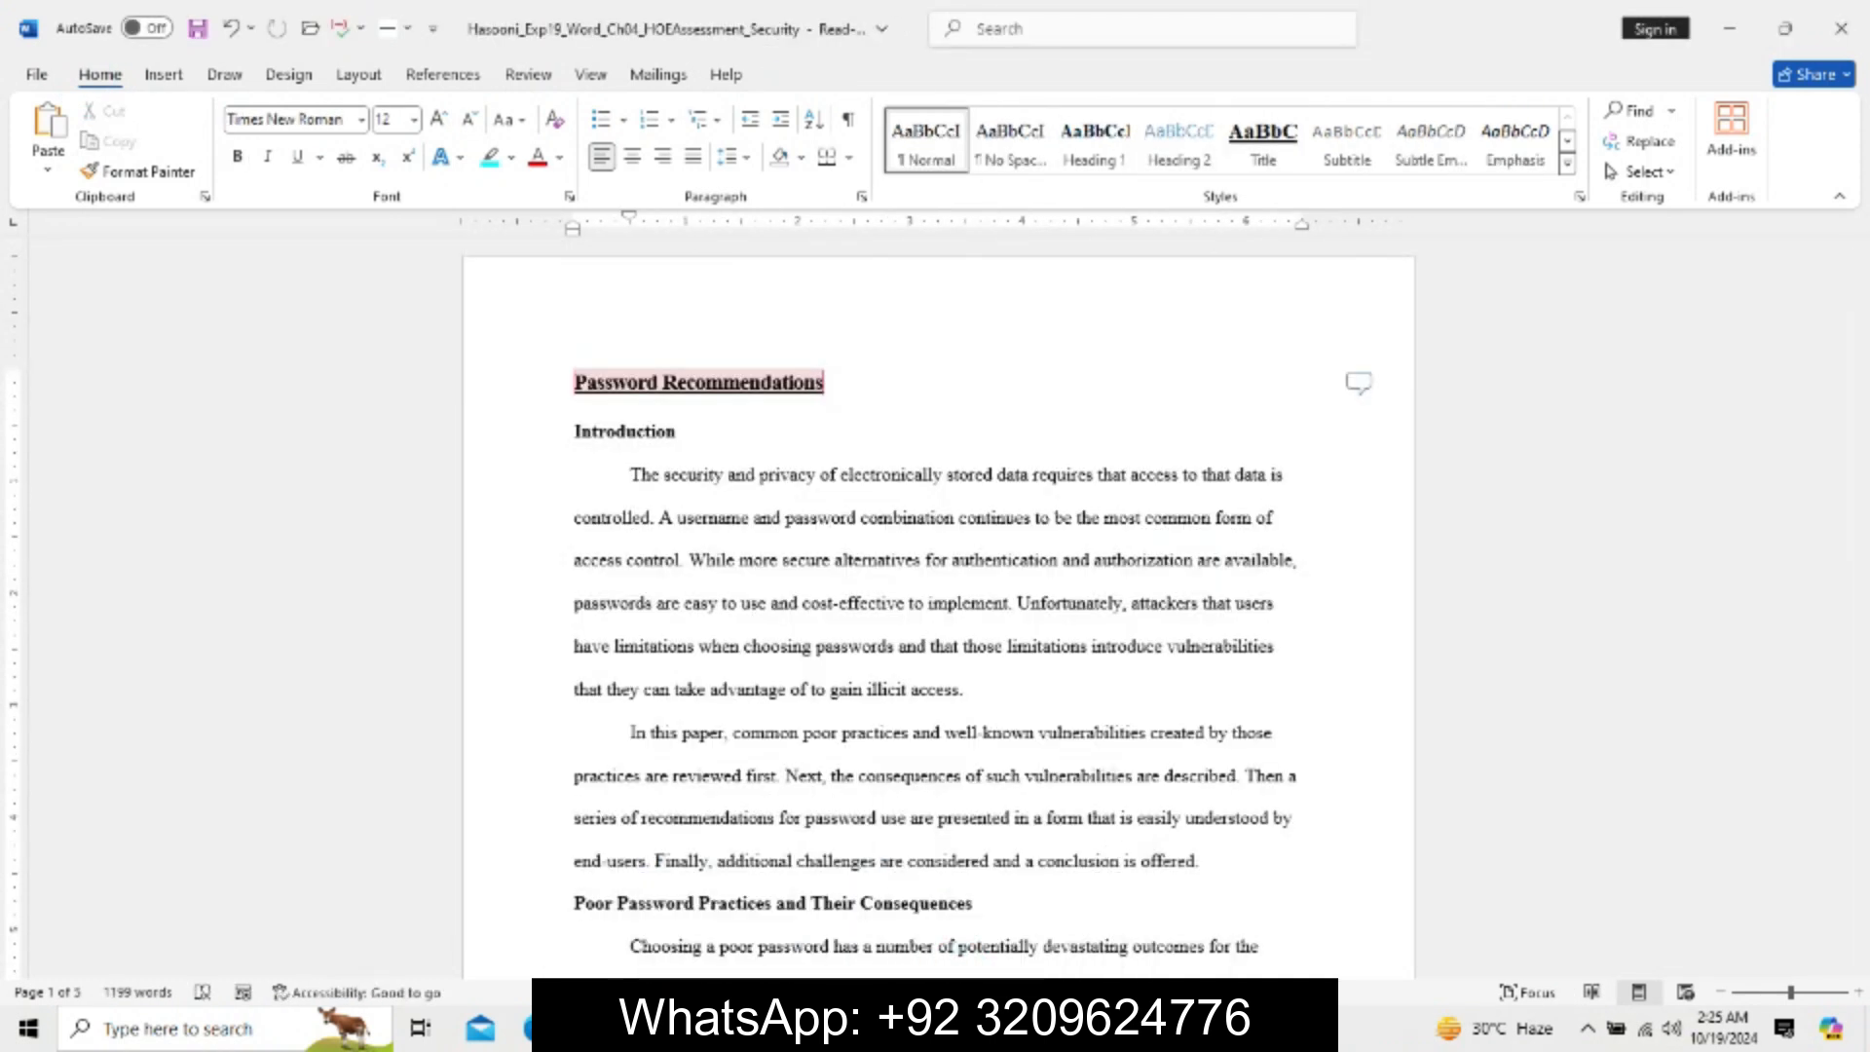
{"action": "left_click", "coordinate": [779, 925]}
{"action": "key", "text": "ctrl+z"}
{"action": "key", "text": "ctrl+z"}
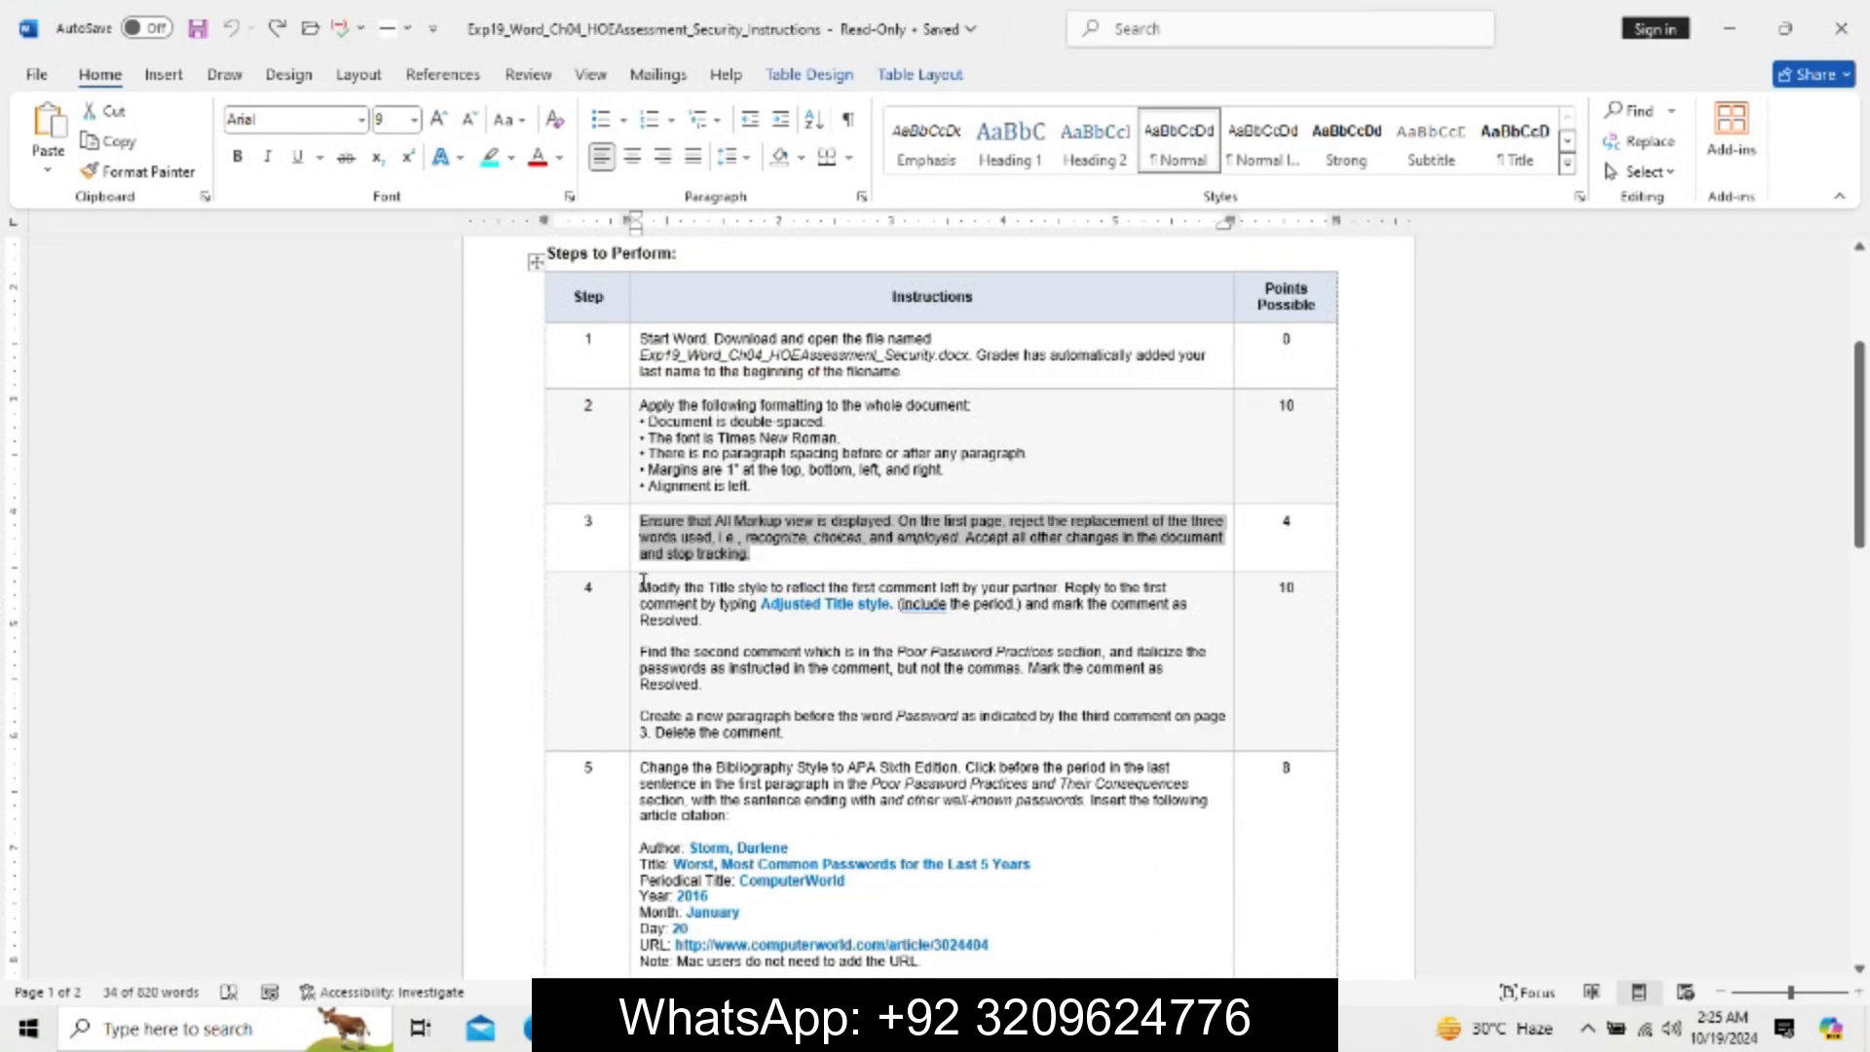
Emphasize the step 4 instruction text with 11 pt size, bold and turquoise highlighting, and read it through.
{"action": "left_click_drag", "start_coordinate": [648, 585], "coordinate": [877, 732]}
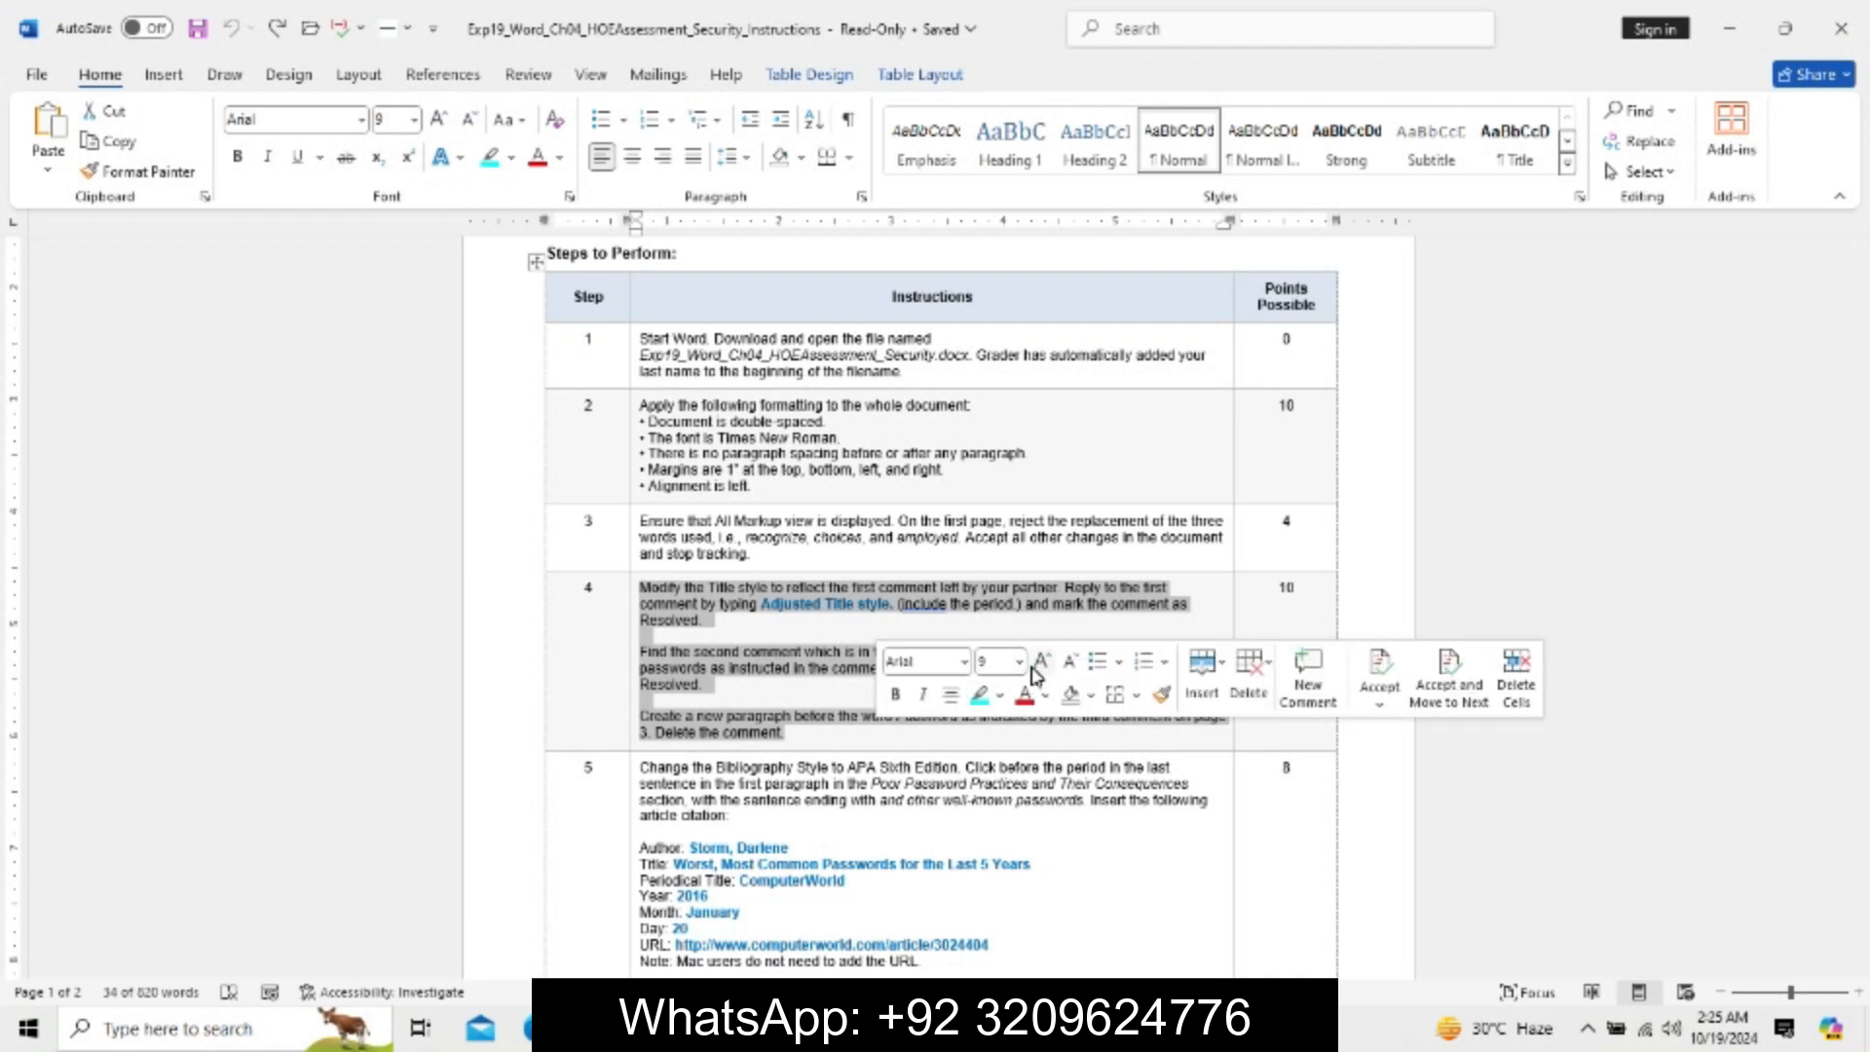
{"action": "left_click", "coordinate": [1040, 663]}
{"action": "left_click", "coordinate": [1040, 663]}
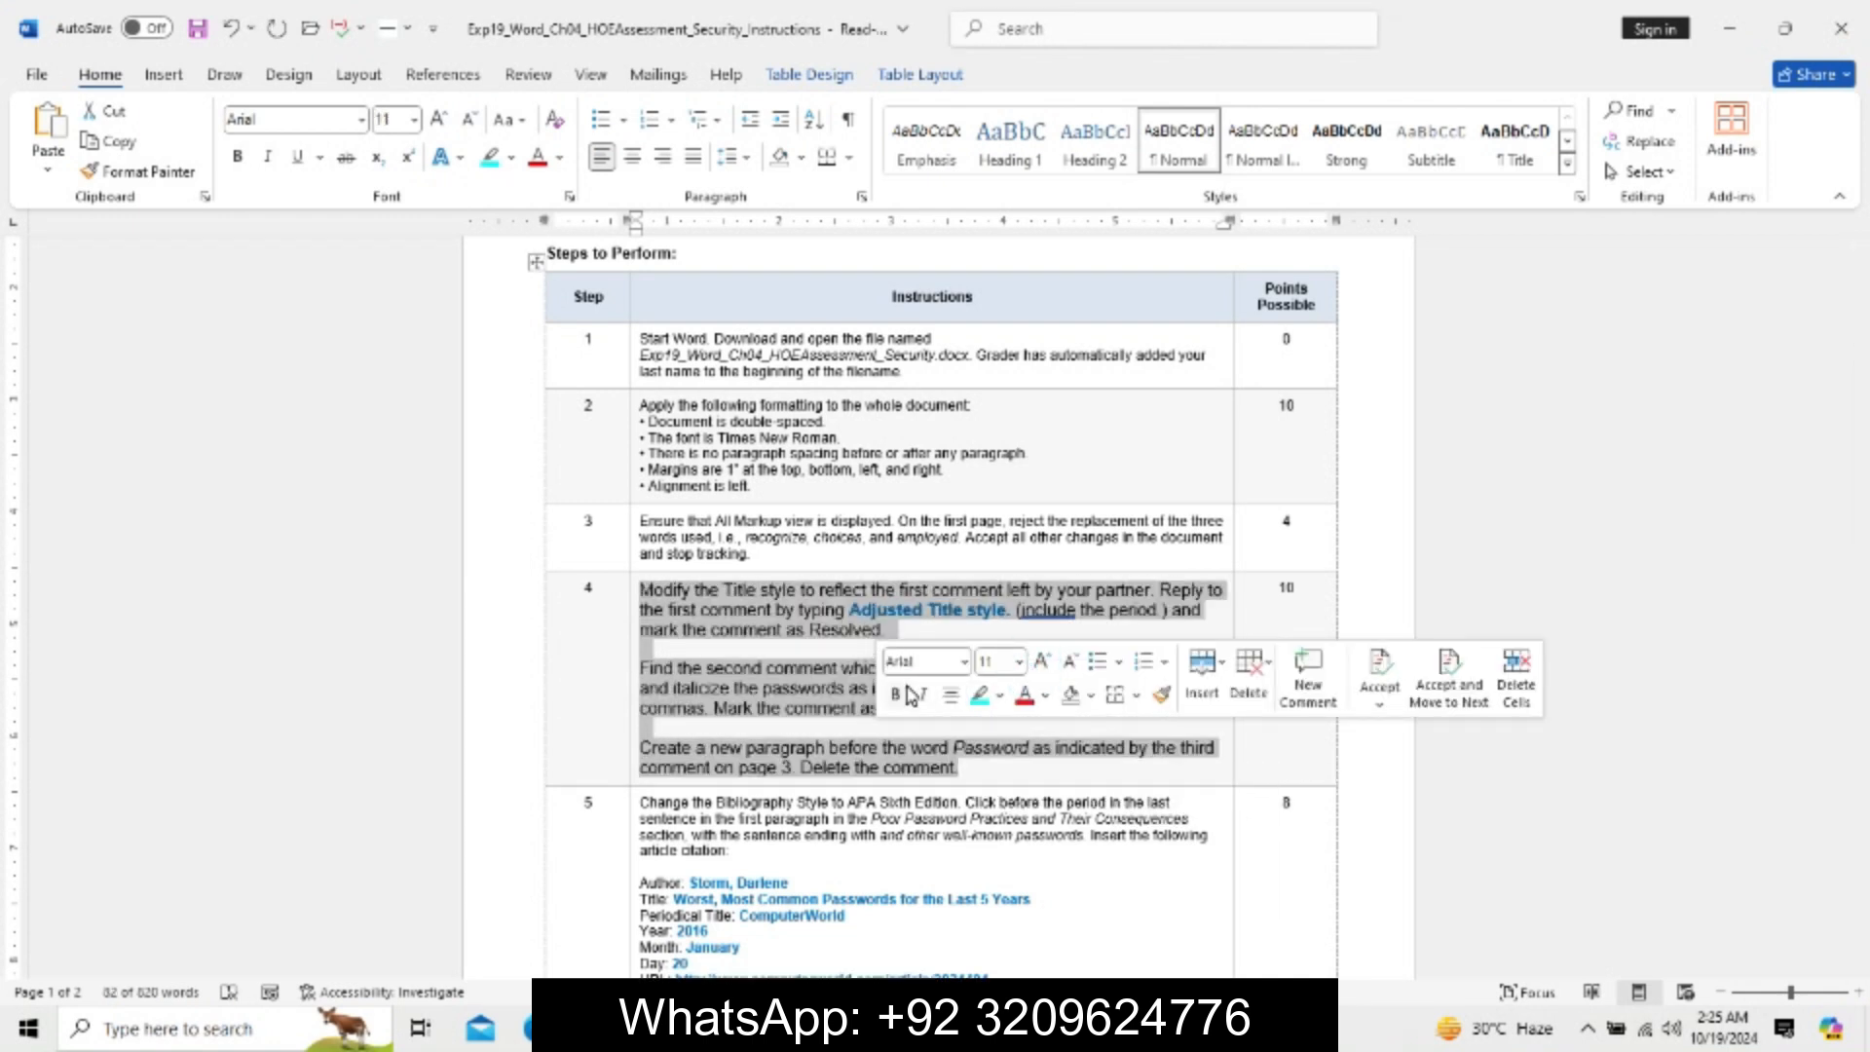
{"action": "left_click", "coordinate": [894, 694]}
{"action": "left_click", "coordinate": [982, 697]}
{"action": "left_click_drag", "start_coordinate": [640, 590], "coordinate": [1027, 721]}
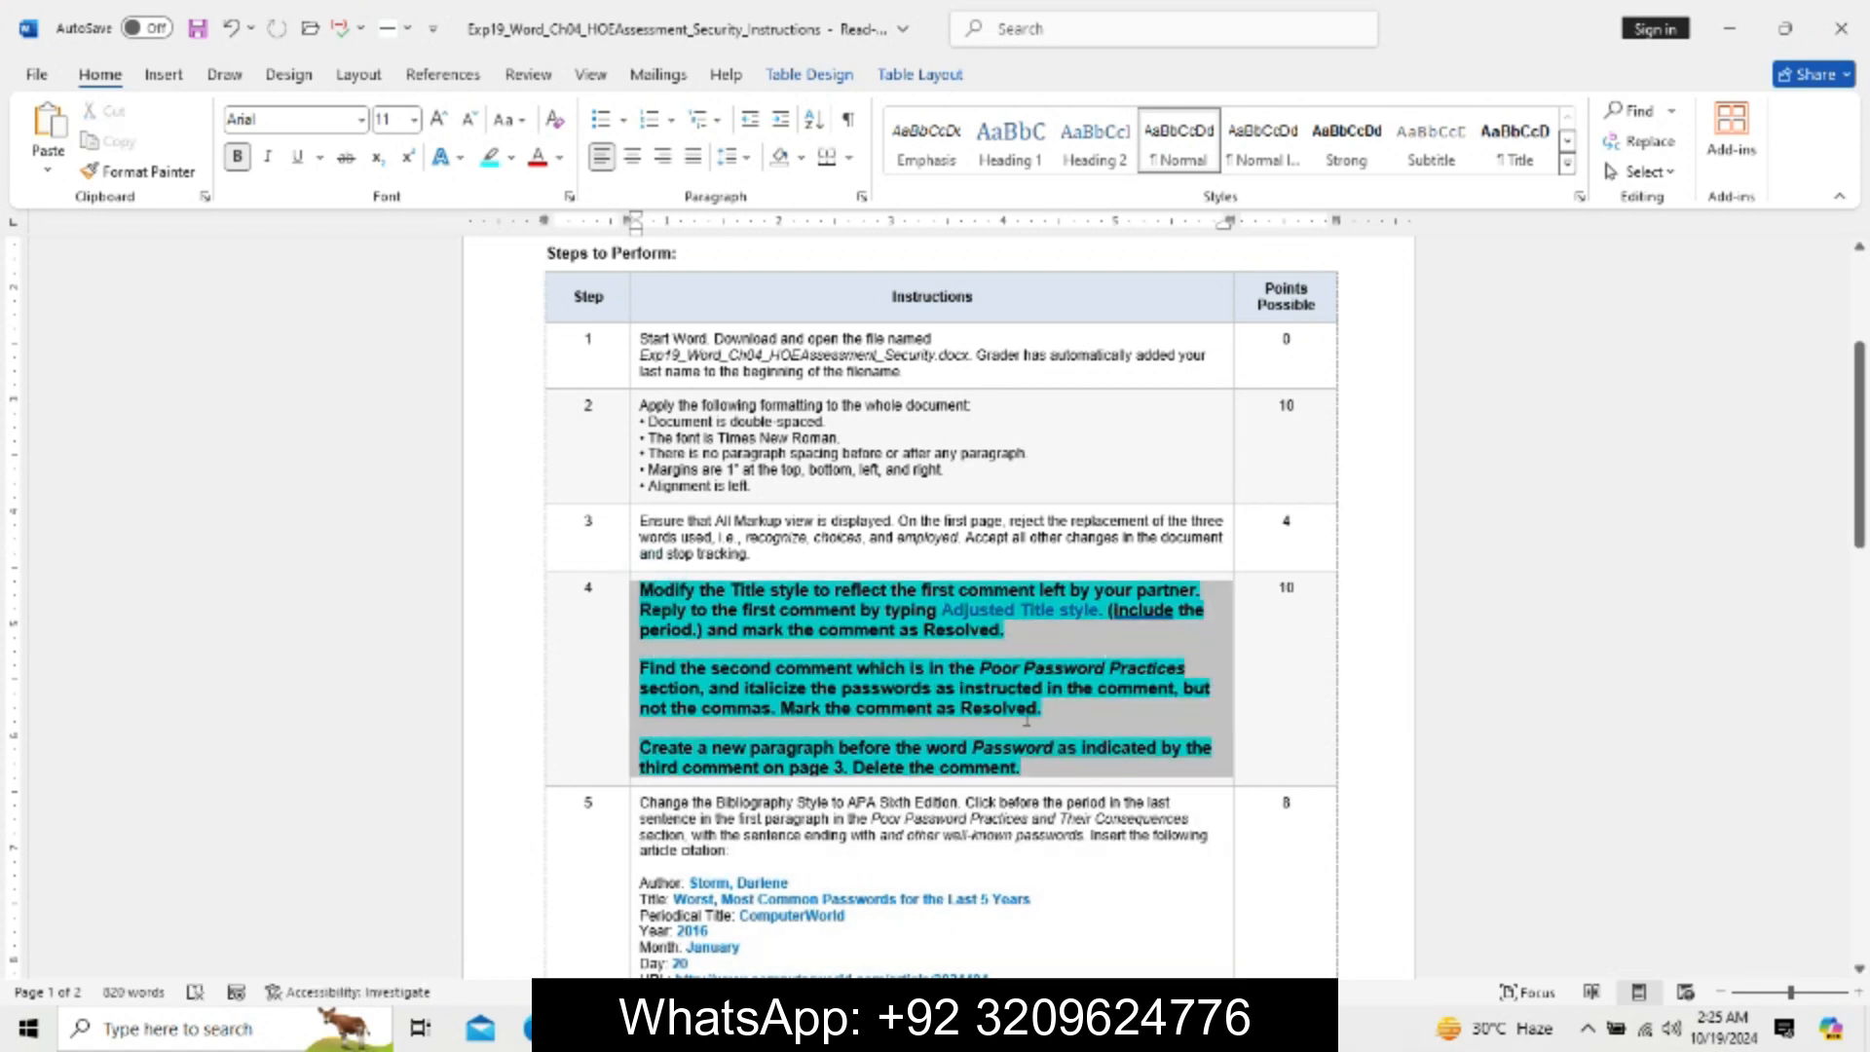
{"action": "left_click_drag", "start_coordinate": [1860, 439], "coordinate": [1859, 460]}
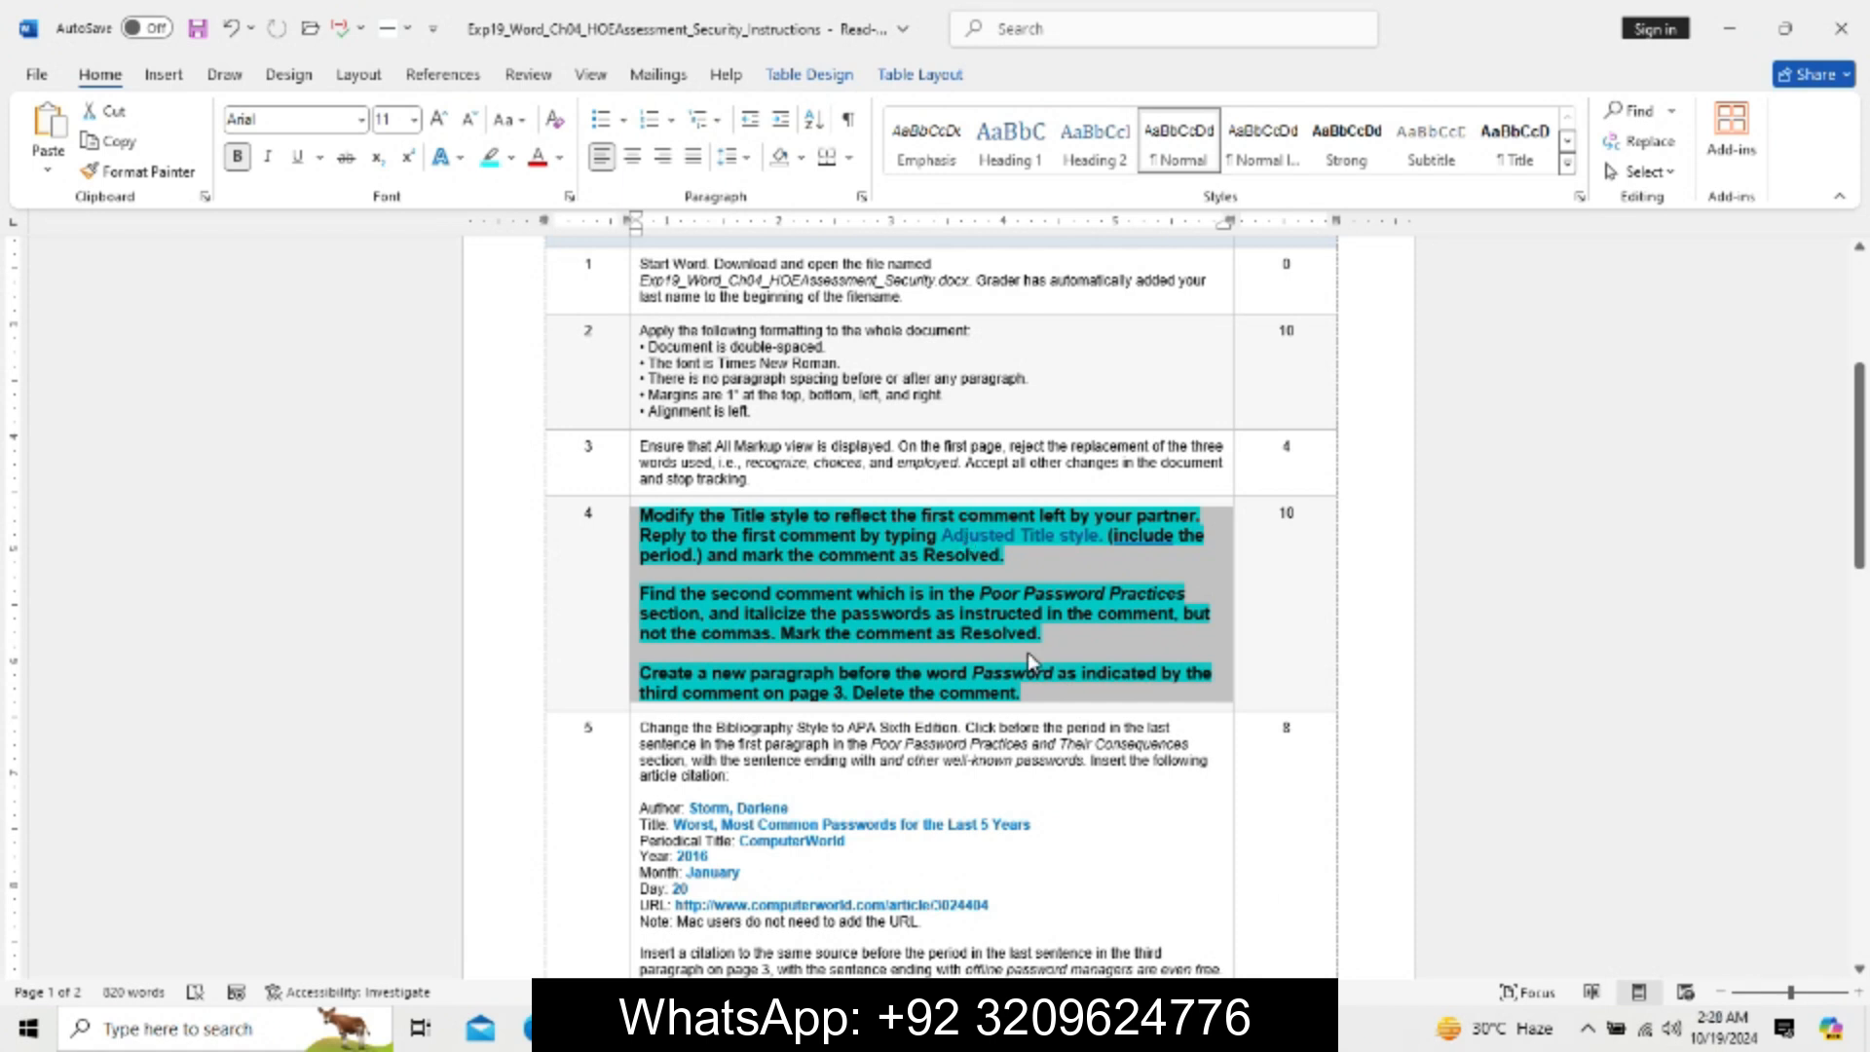
Copy the reply text "Adjusted Title style." from step 4 and switch to the Password Recommendations document.
{"action": "left_click", "coordinate": [955, 550]}
{"action": "left_click_drag", "start_coordinate": [947, 535], "coordinate": [1107, 536]}
{"action": "key", "text": "ctrl+c"}
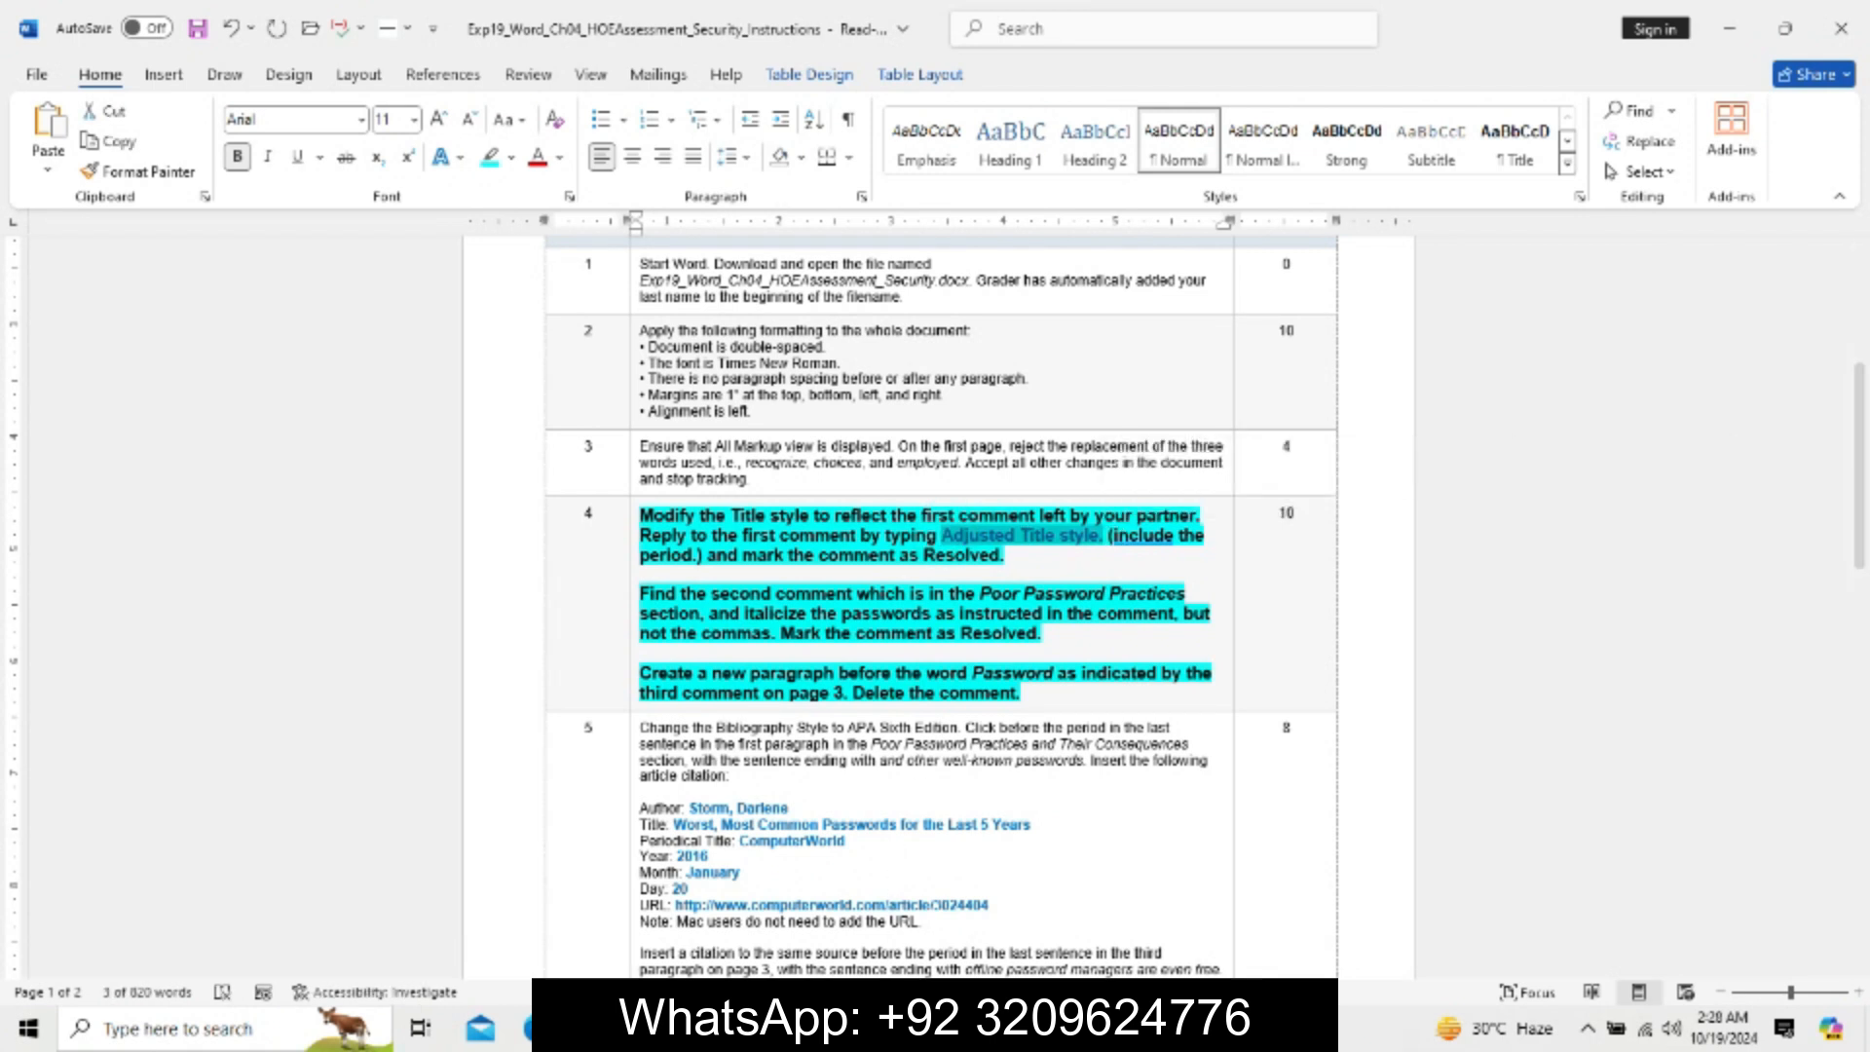
{"action": "left_click", "coordinate": [882, 1029]}
{"action": "left_click", "coordinate": [1013, 911]}
{"action": "key", "text": "alt+Tab"}
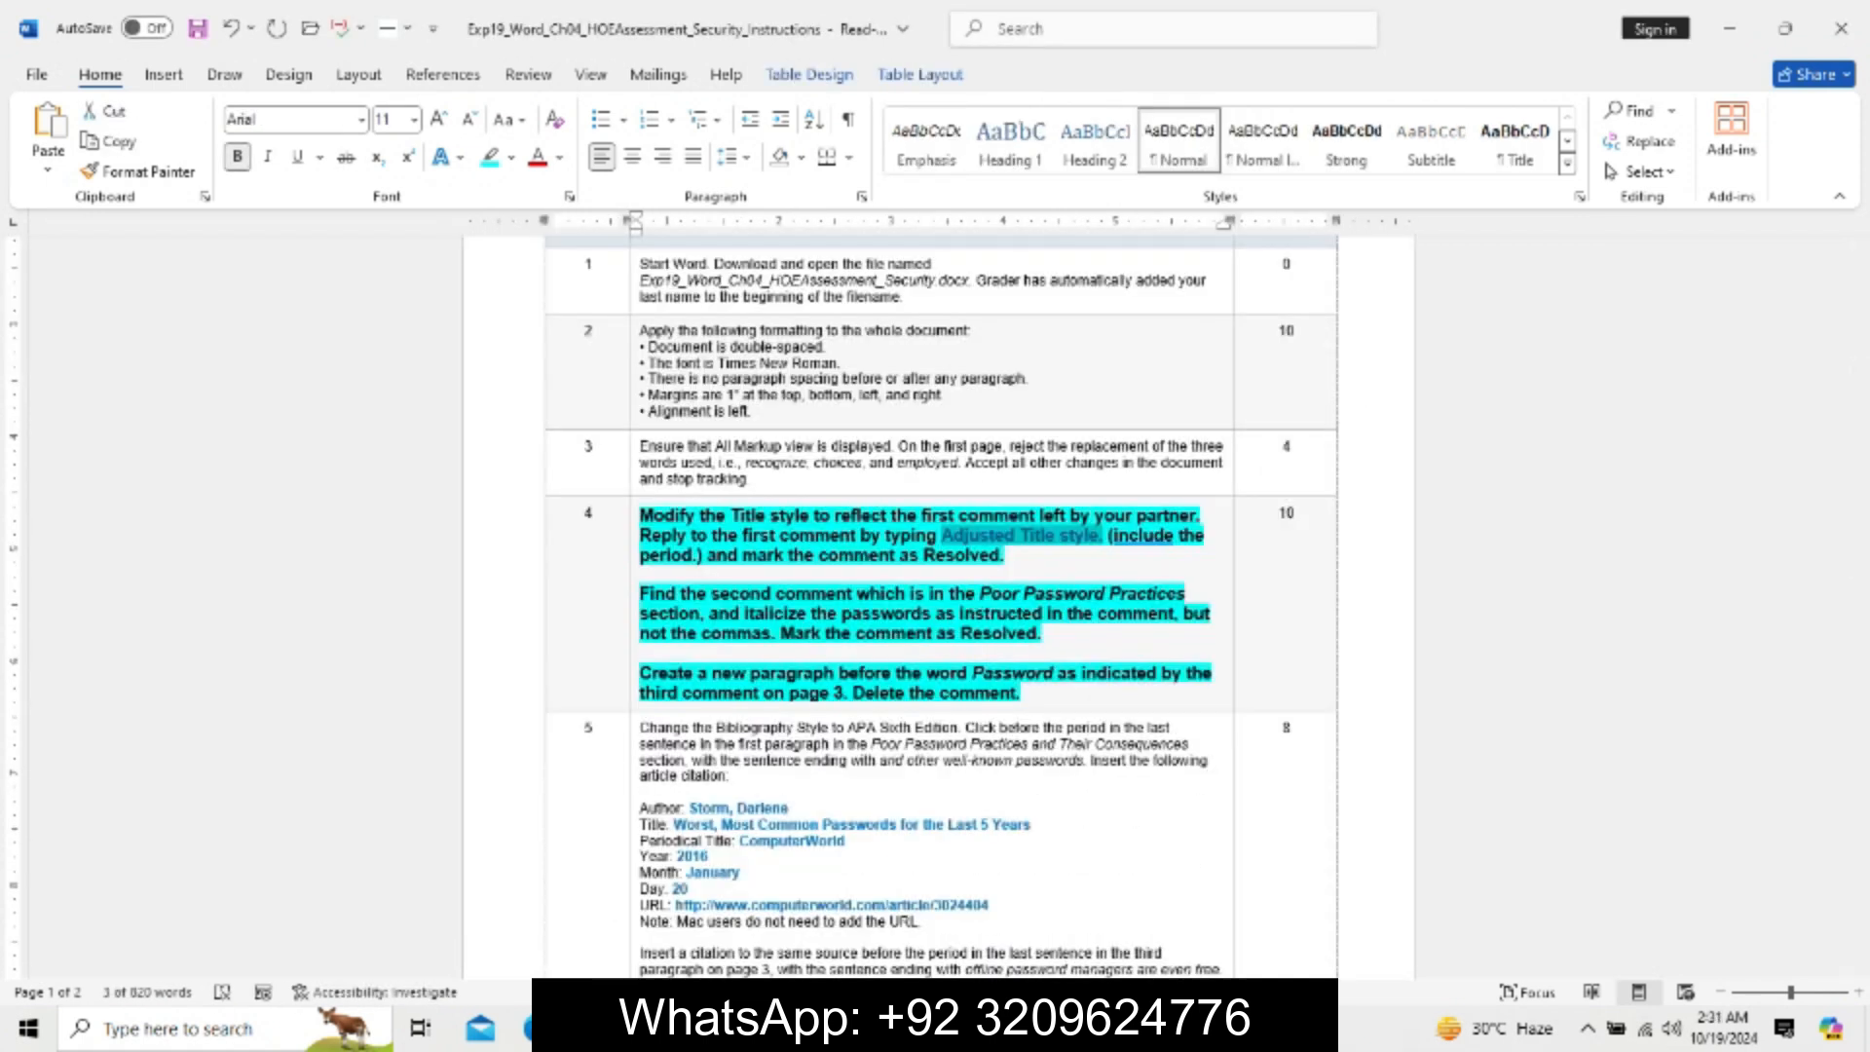
{"action": "key", "text": "alt+Tab"}
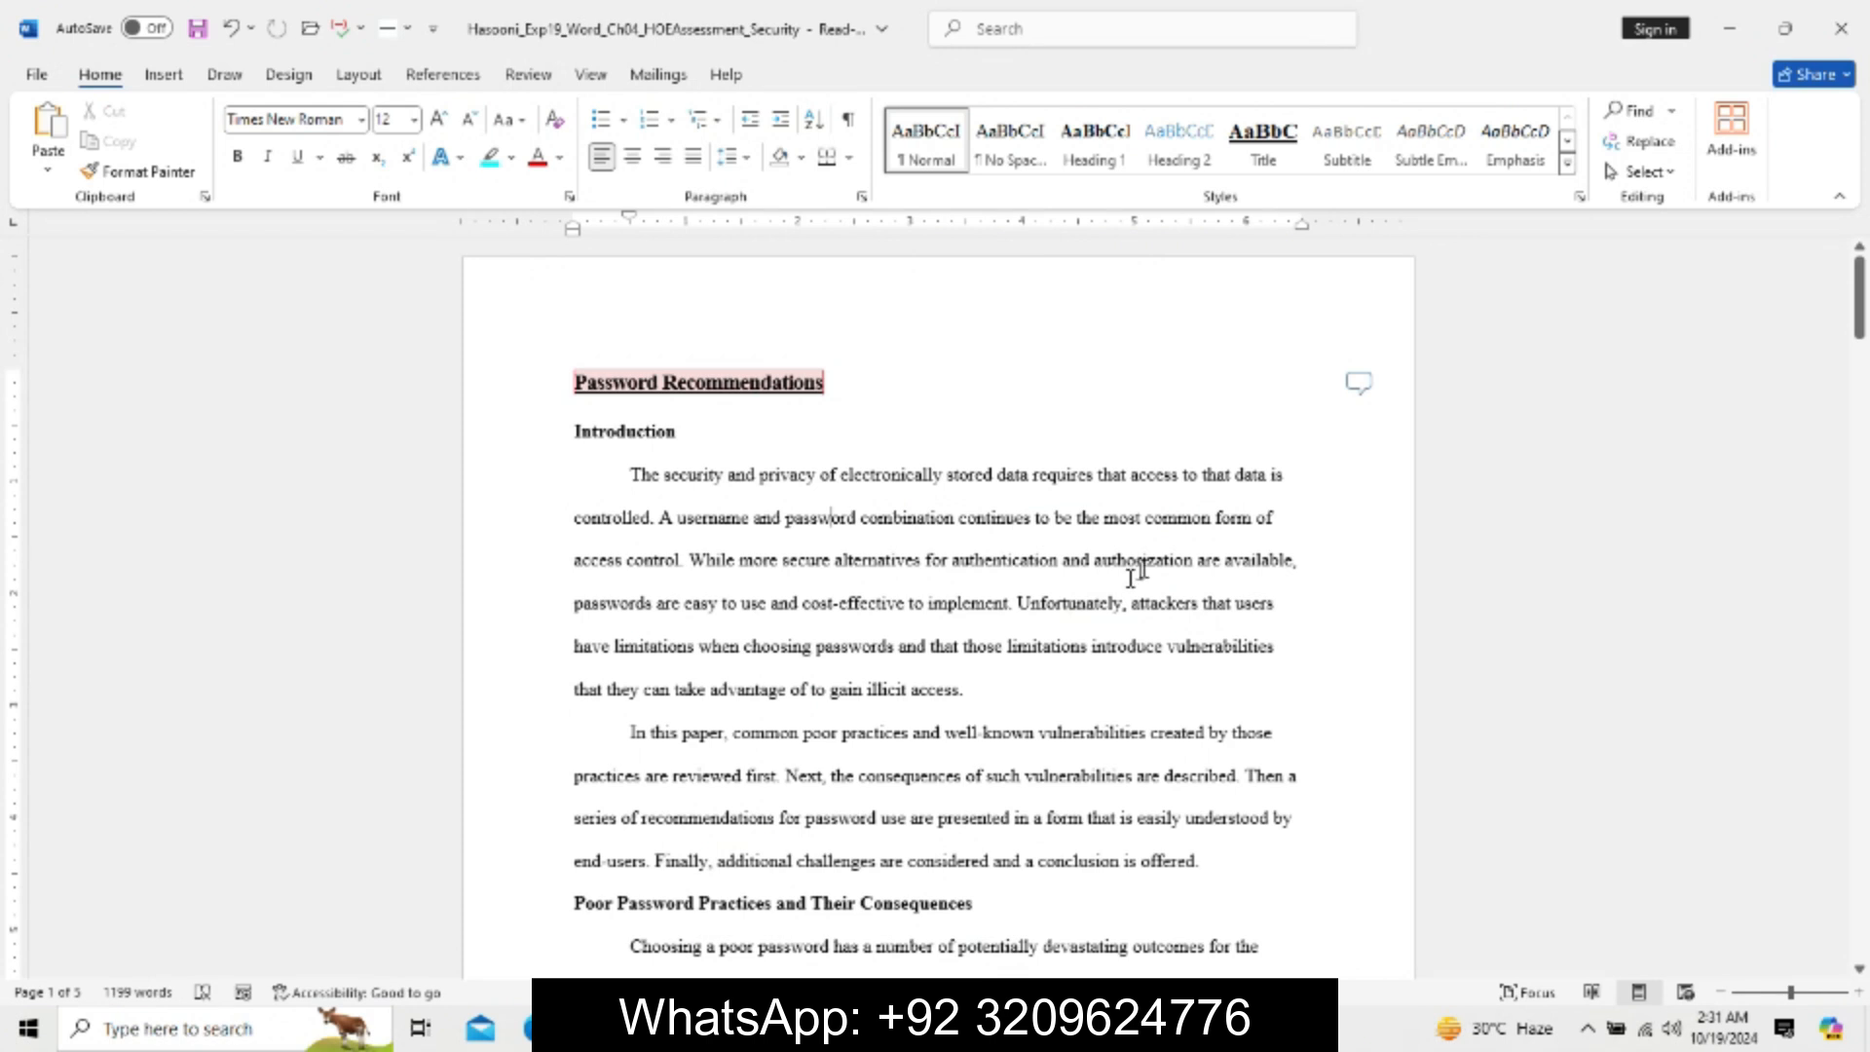
Add a reply to the comment on the Password Recommendations title and paste "Adjusted Title style." into it.
{"action": "left_click", "coordinate": [1359, 385]}
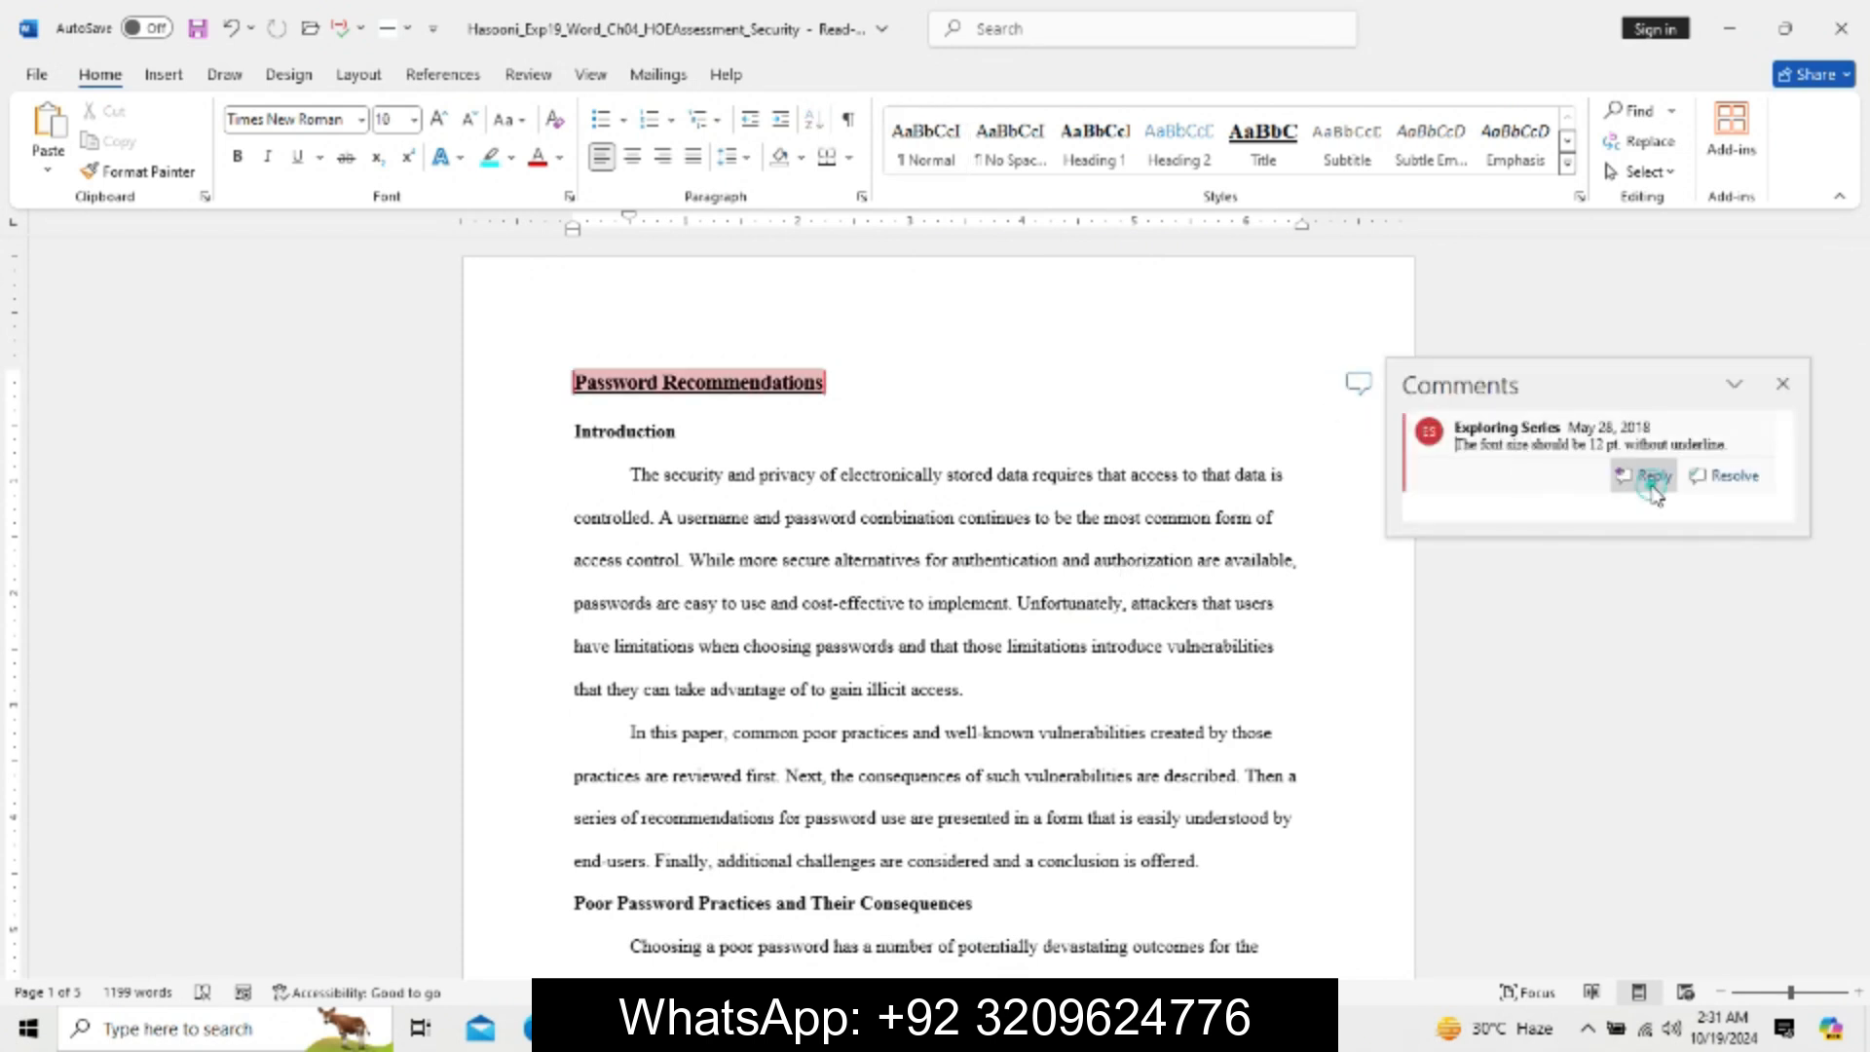
{"action": "left_click", "coordinate": [1653, 477]}
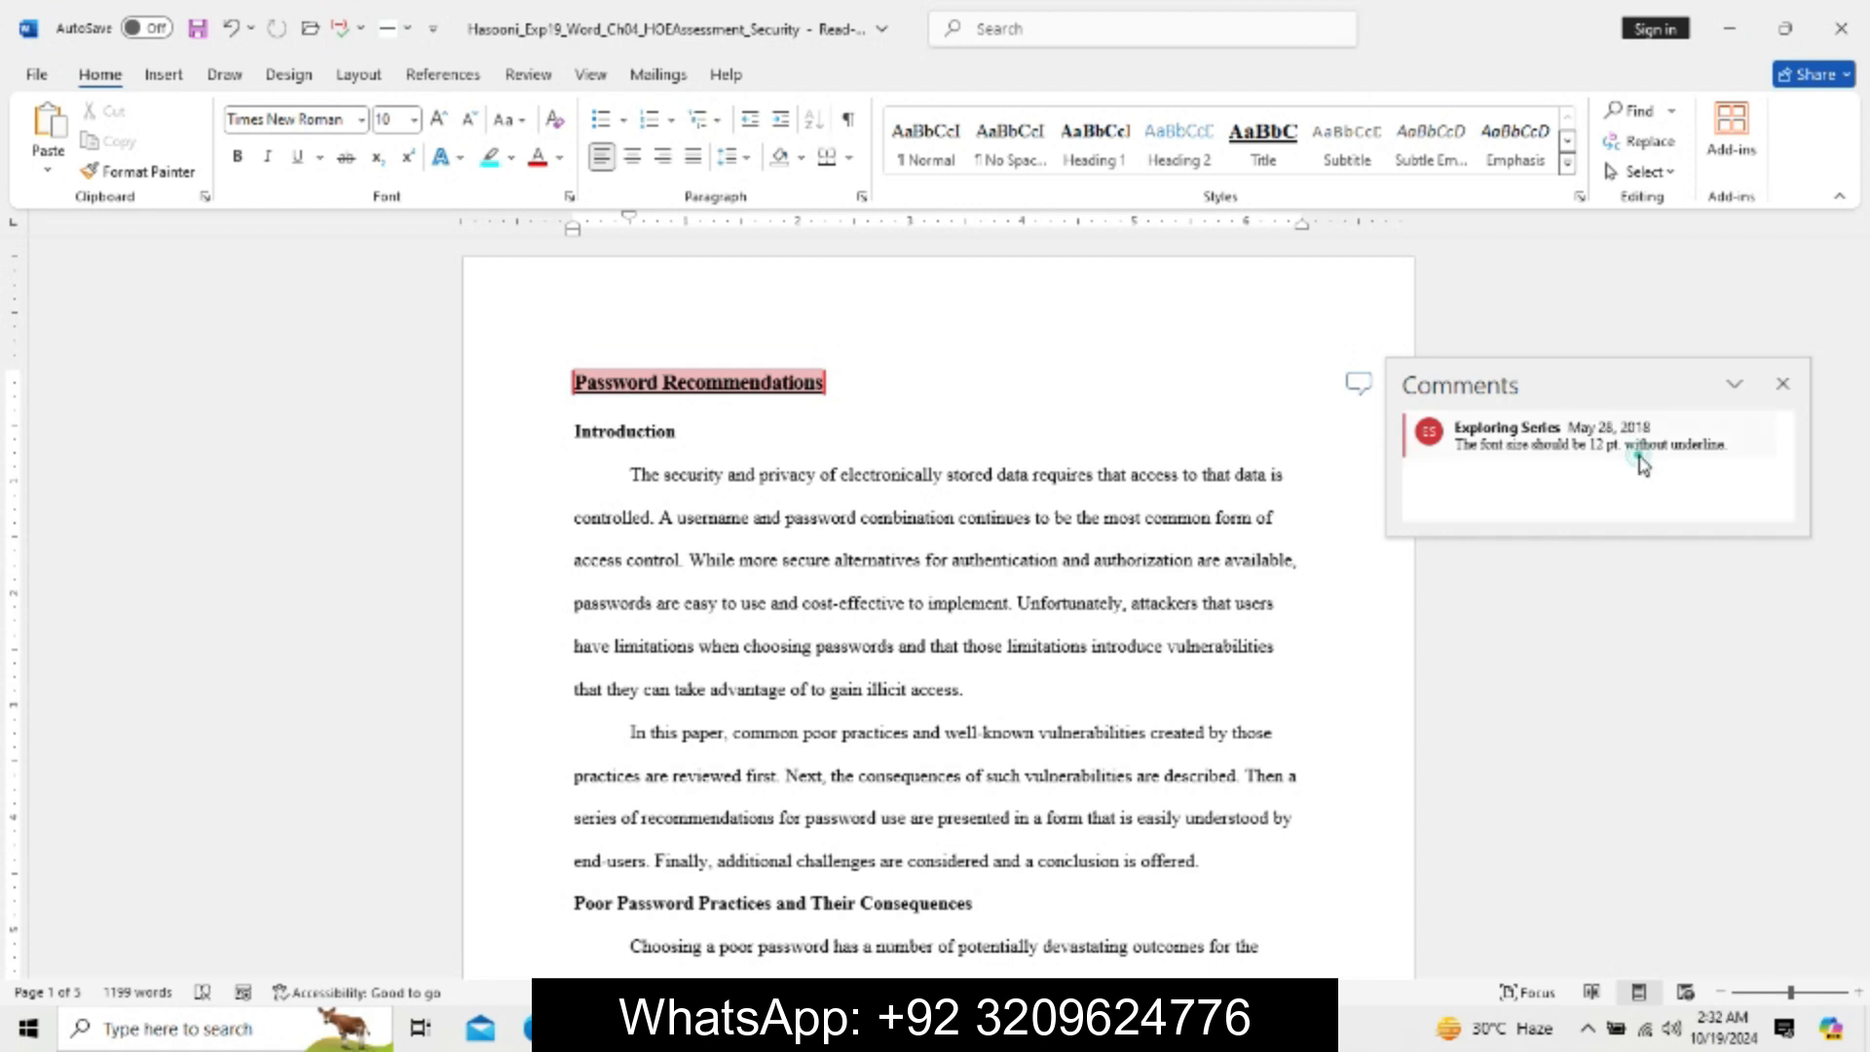
{"action": "triple_click", "coordinate": [1641, 455]}
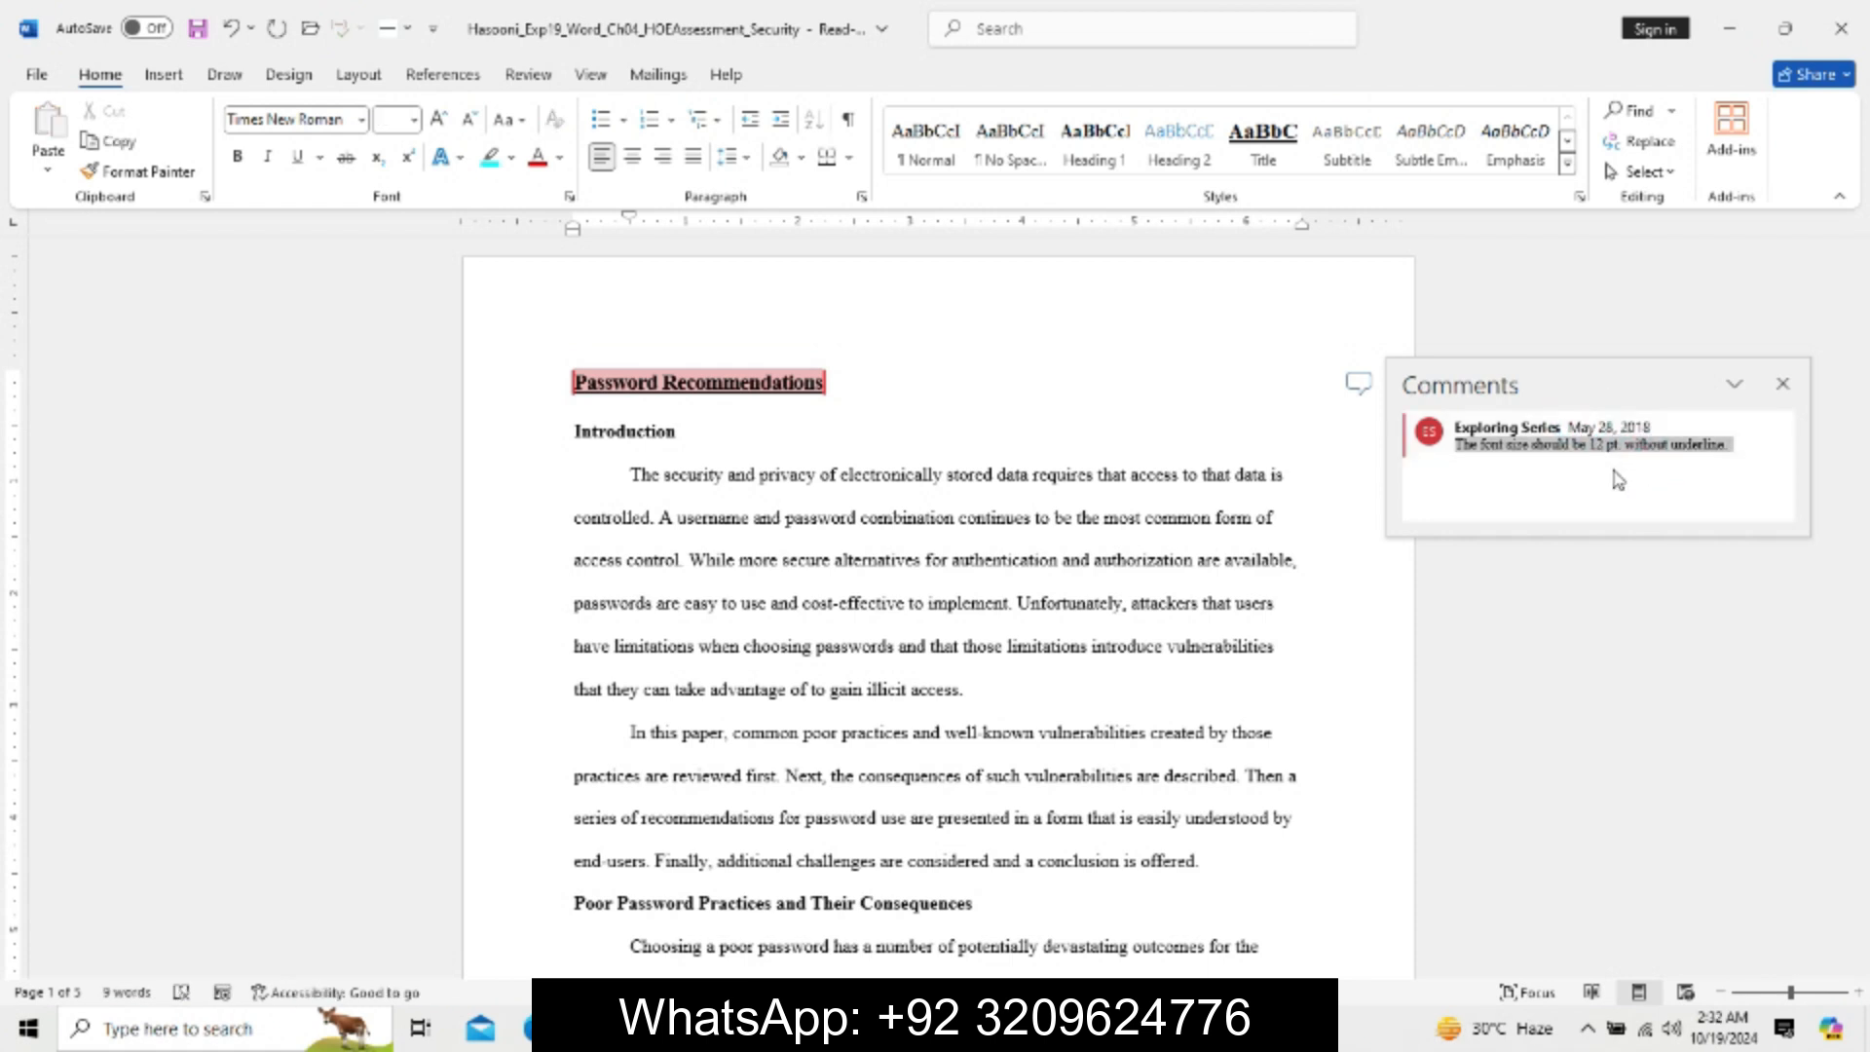
{"action": "left_click", "coordinate": [1618, 479]}
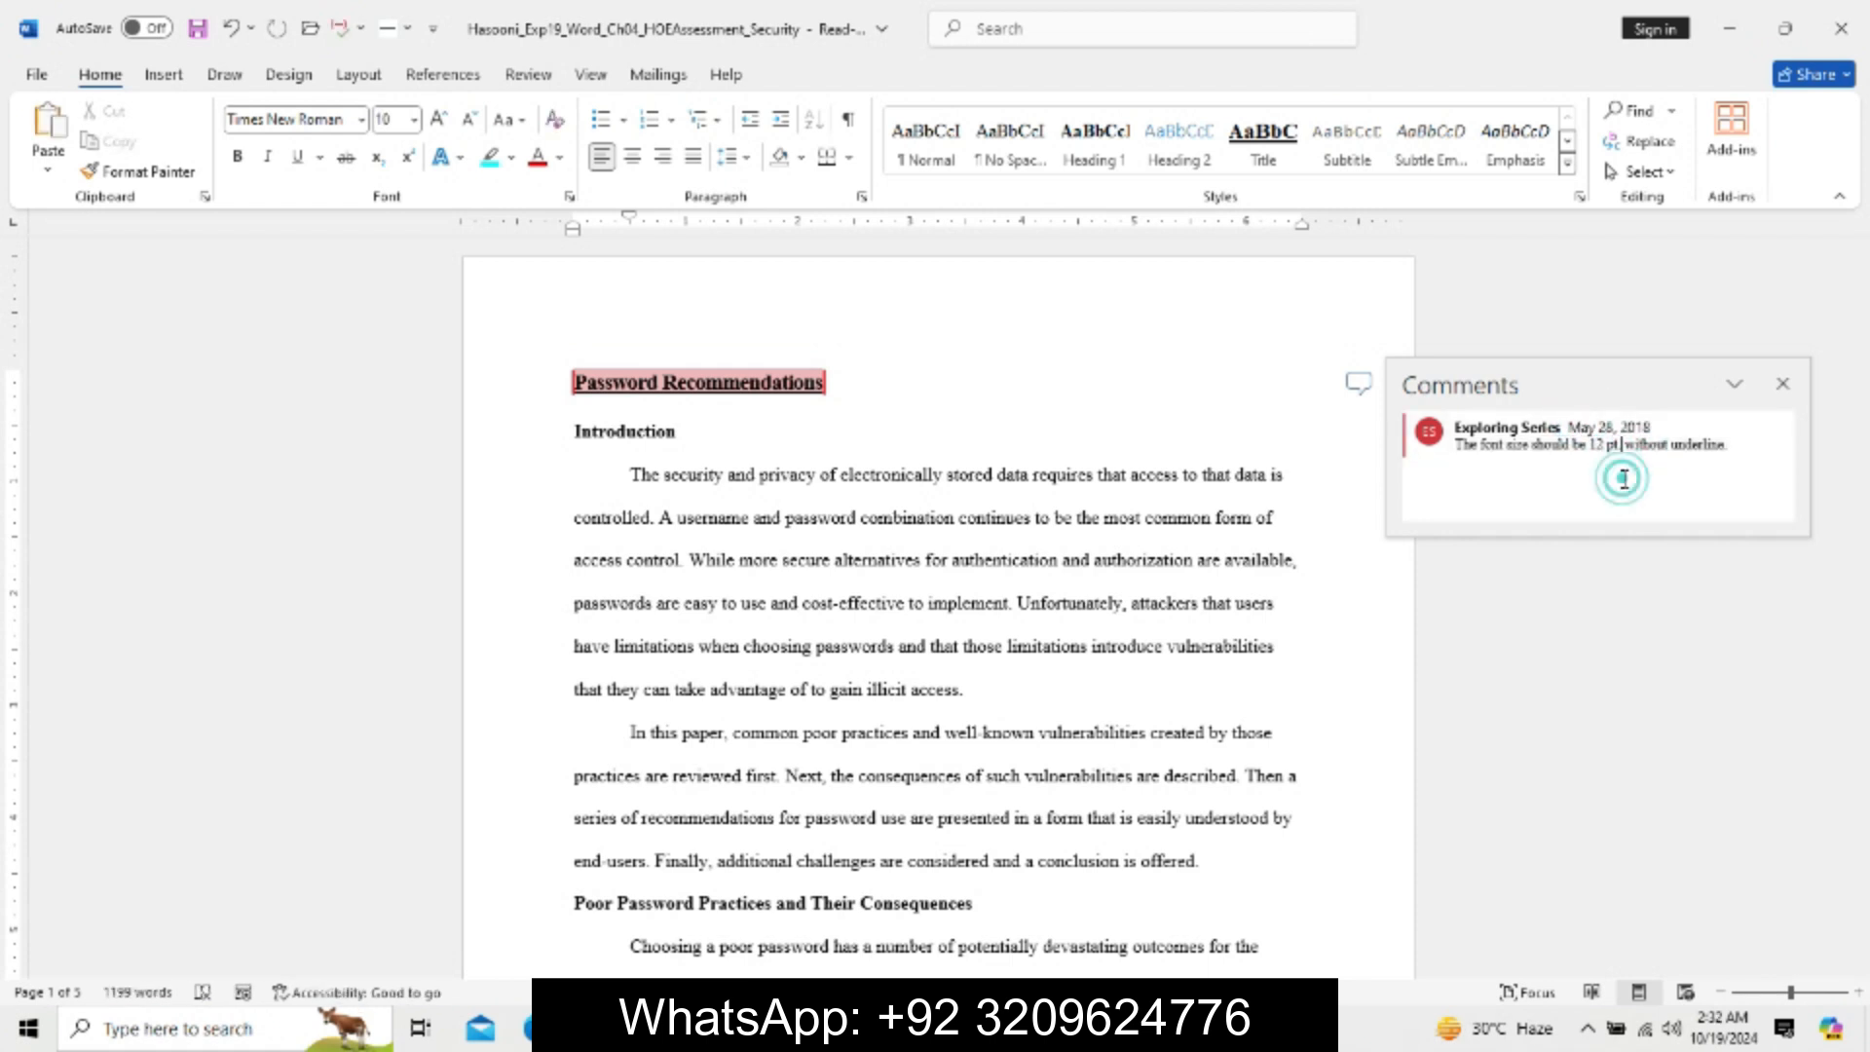
{"action": "left_click", "coordinate": [1781, 384]}
{"action": "left_click", "coordinate": [1361, 389]}
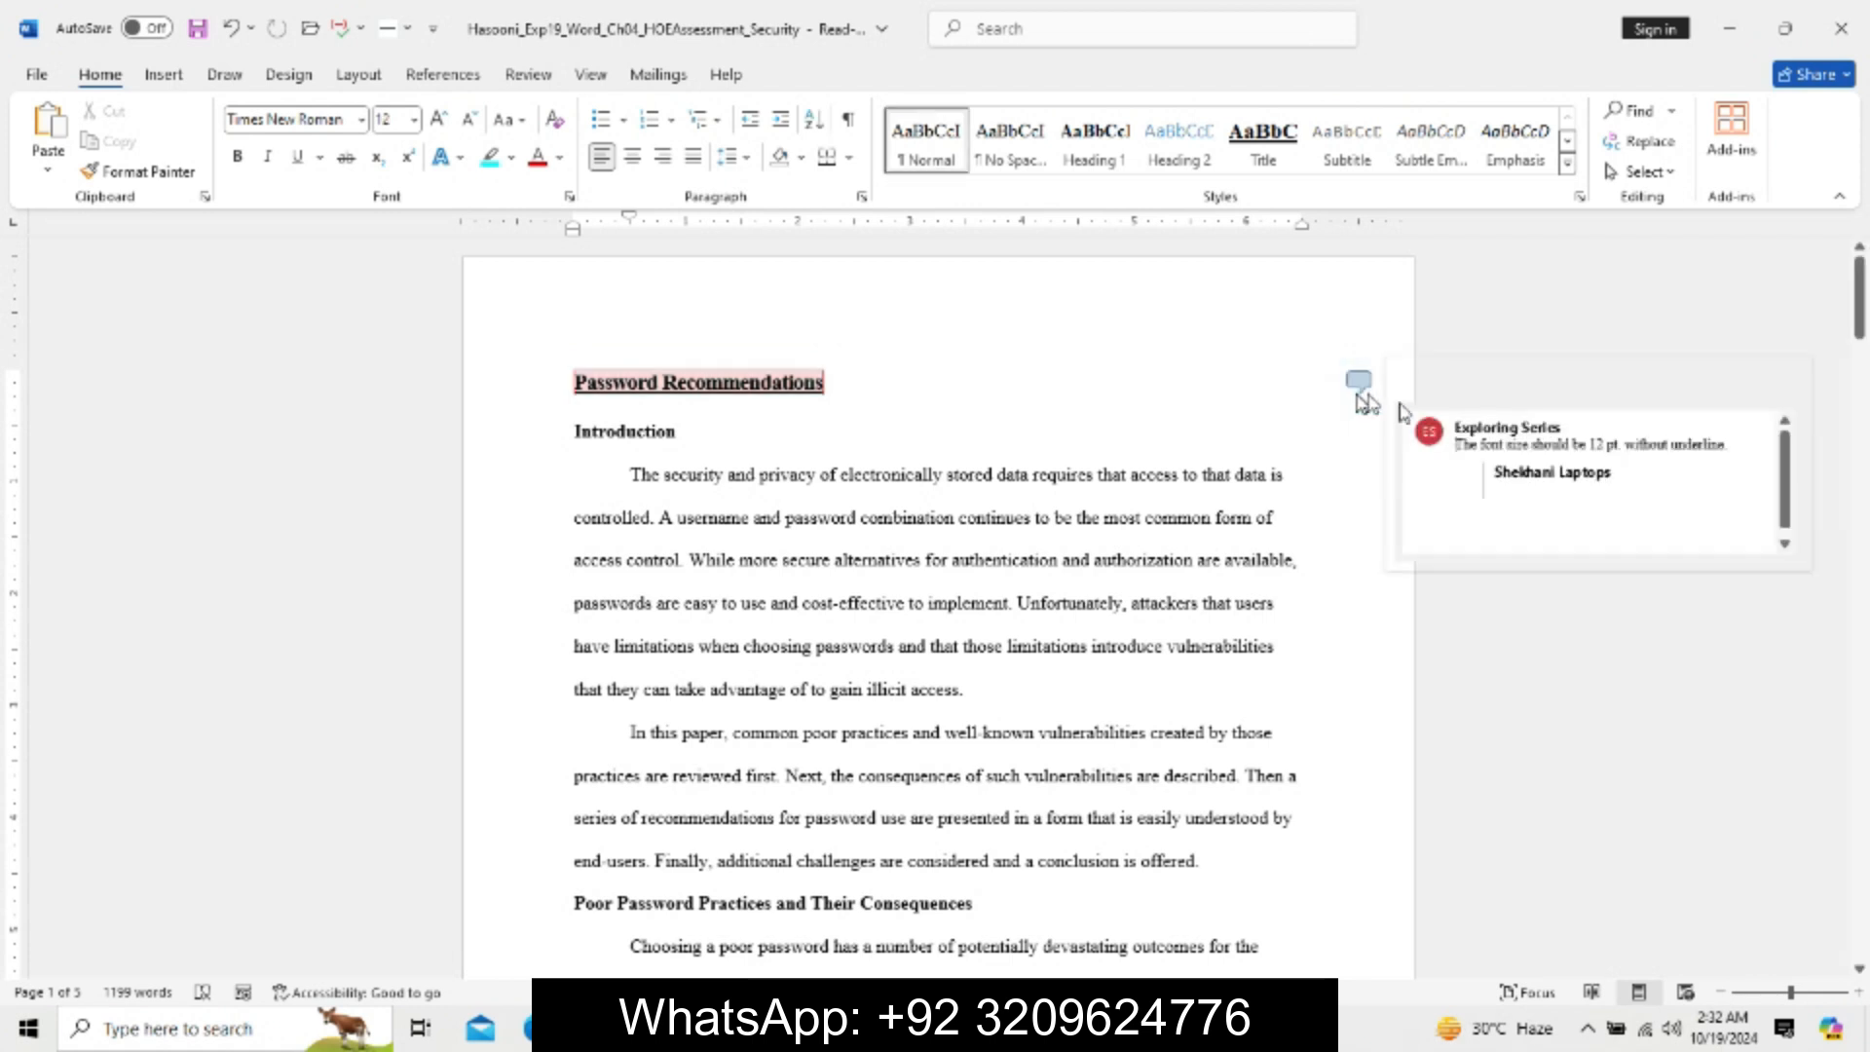
{"action": "left_click", "coordinate": [1636, 519]}
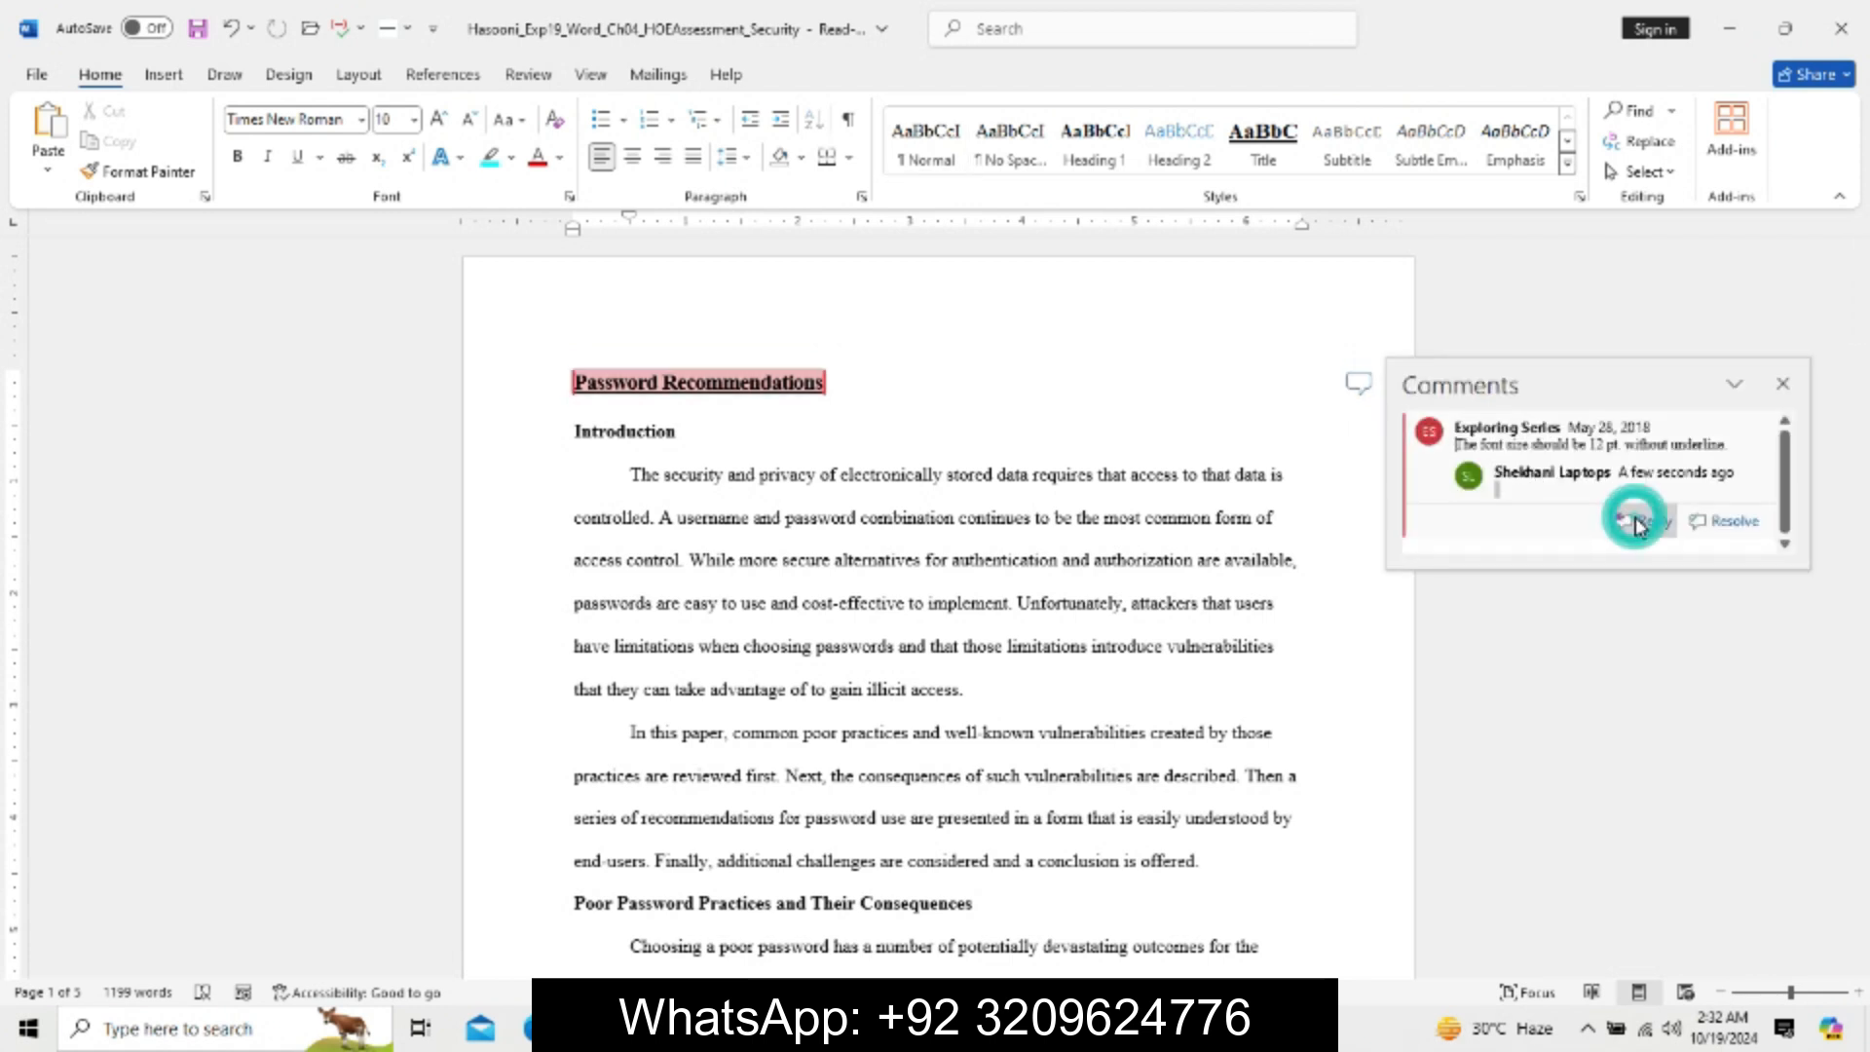
{"action": "left_click", "coordinate": [1595, 475]}
{"action": "left_click", "coordinate": [1542, 470]}
{"action": "left_click", "coordinate": [1543, 483]}
{"action": "left_click", "coordinate": [1544, 492]}
{"action": "key", "text": "ctrl+v"}
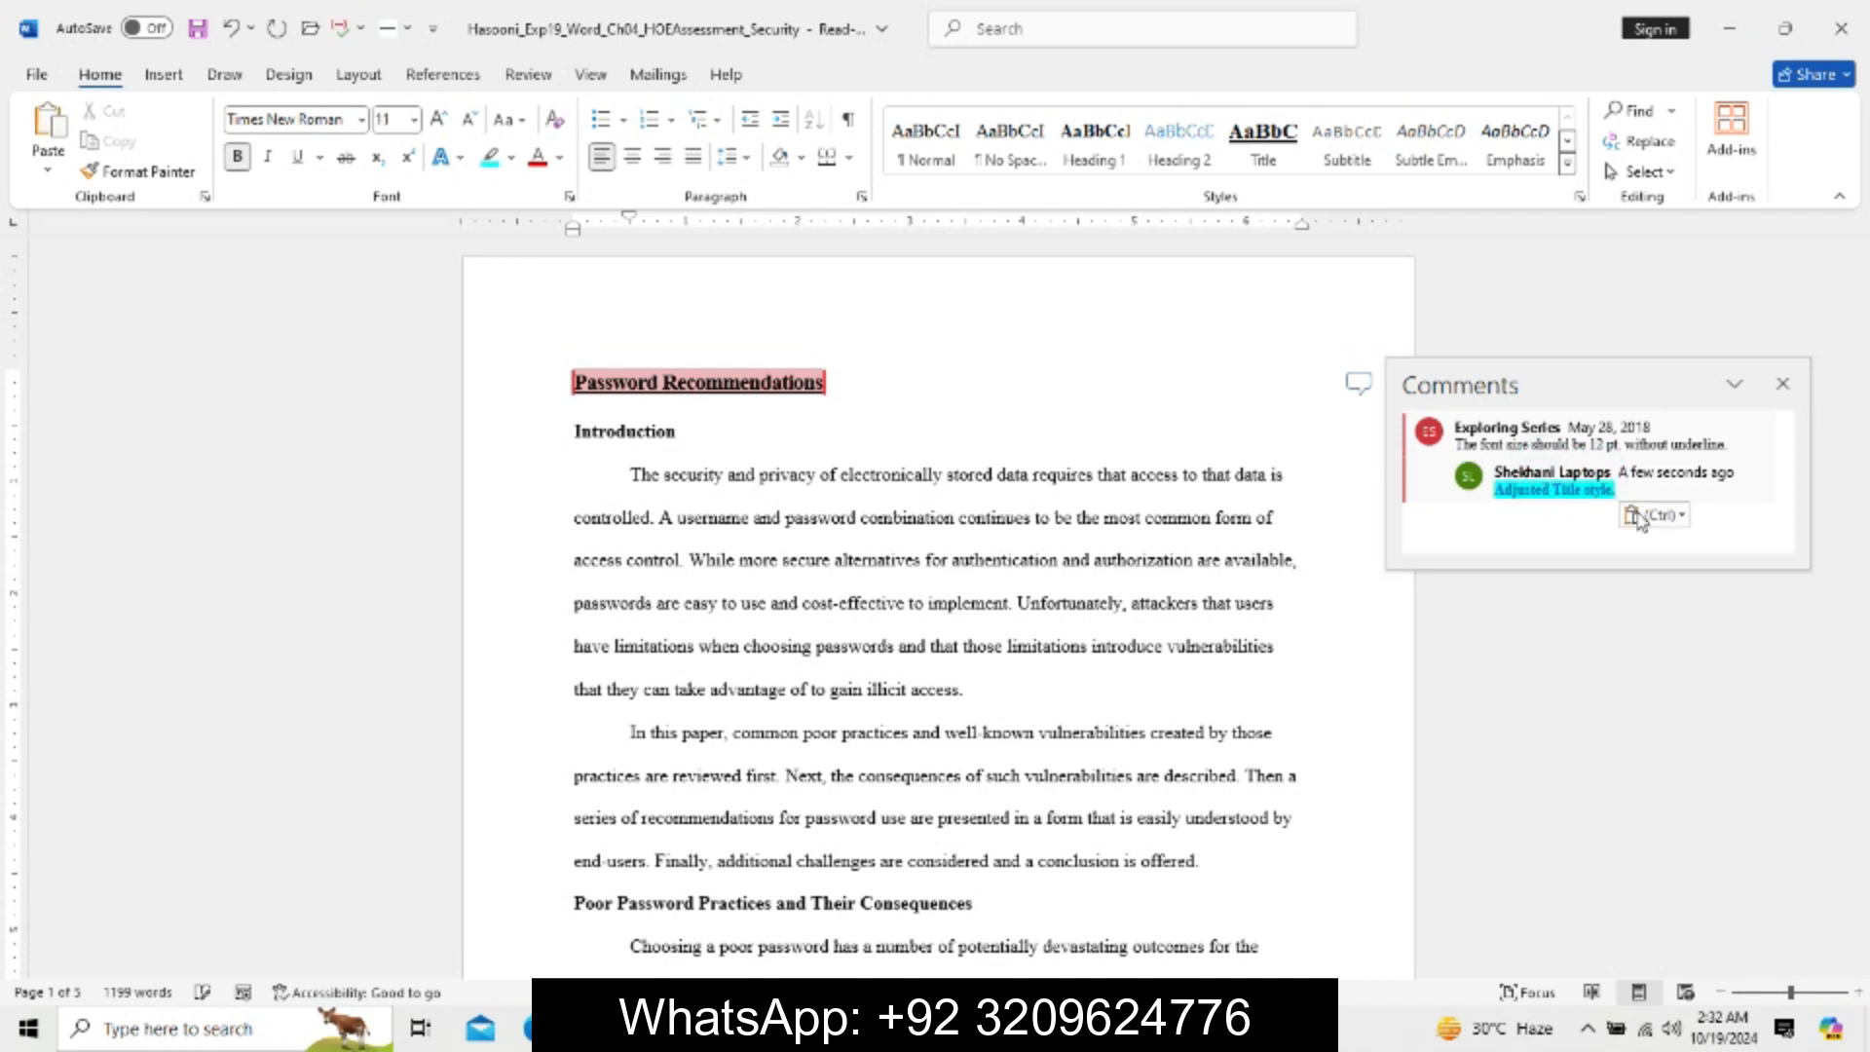
Strip the source formatting from the pasted reply on the title comment, keeping only its text.
{"action": "left_click", "coordinate": [1654, 514]}
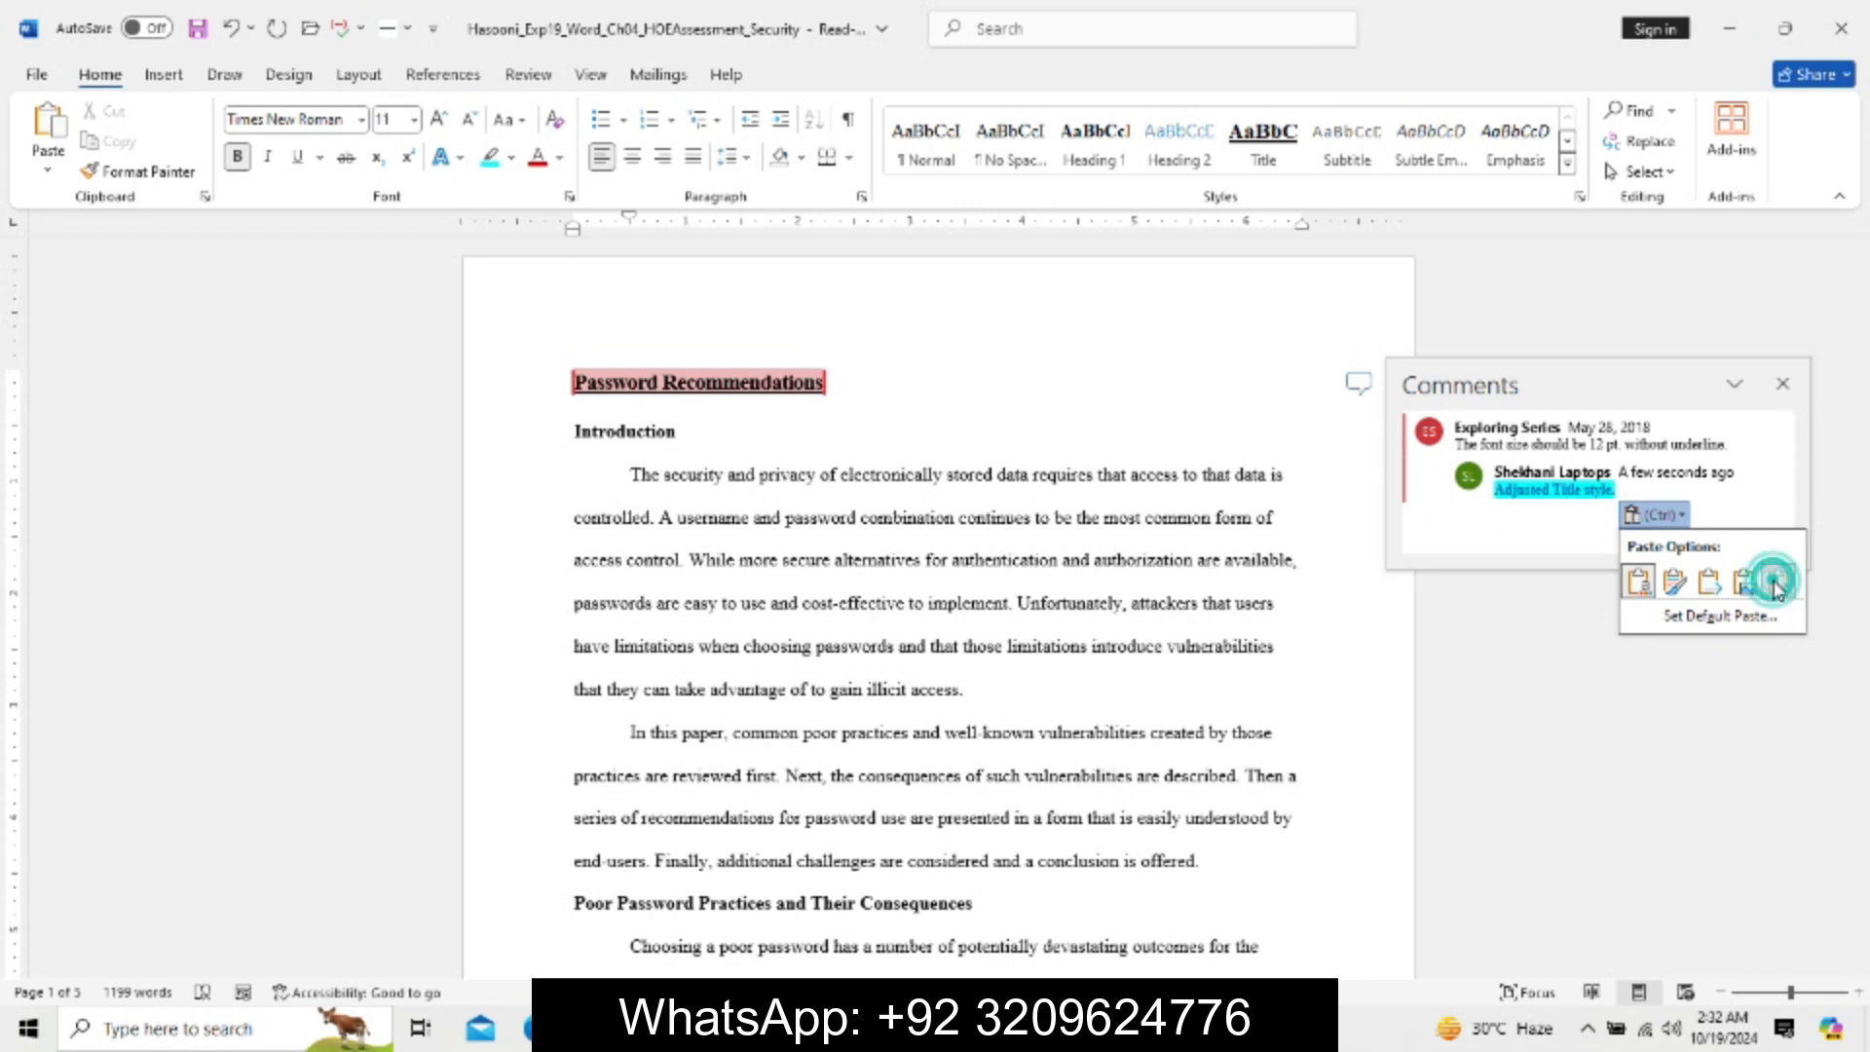
{"action": "left_click", "coordinate": [1780, 584]}
{"action": "left_click", "coordinate": [1708, 336]}
Delete the surplus empty reply from the title comment thread and mark the comment as resolved.
{"action": "left_click", "coordinate": [1359, 383]}
{"action": "left_click", "coordinate": [1689, 533]}
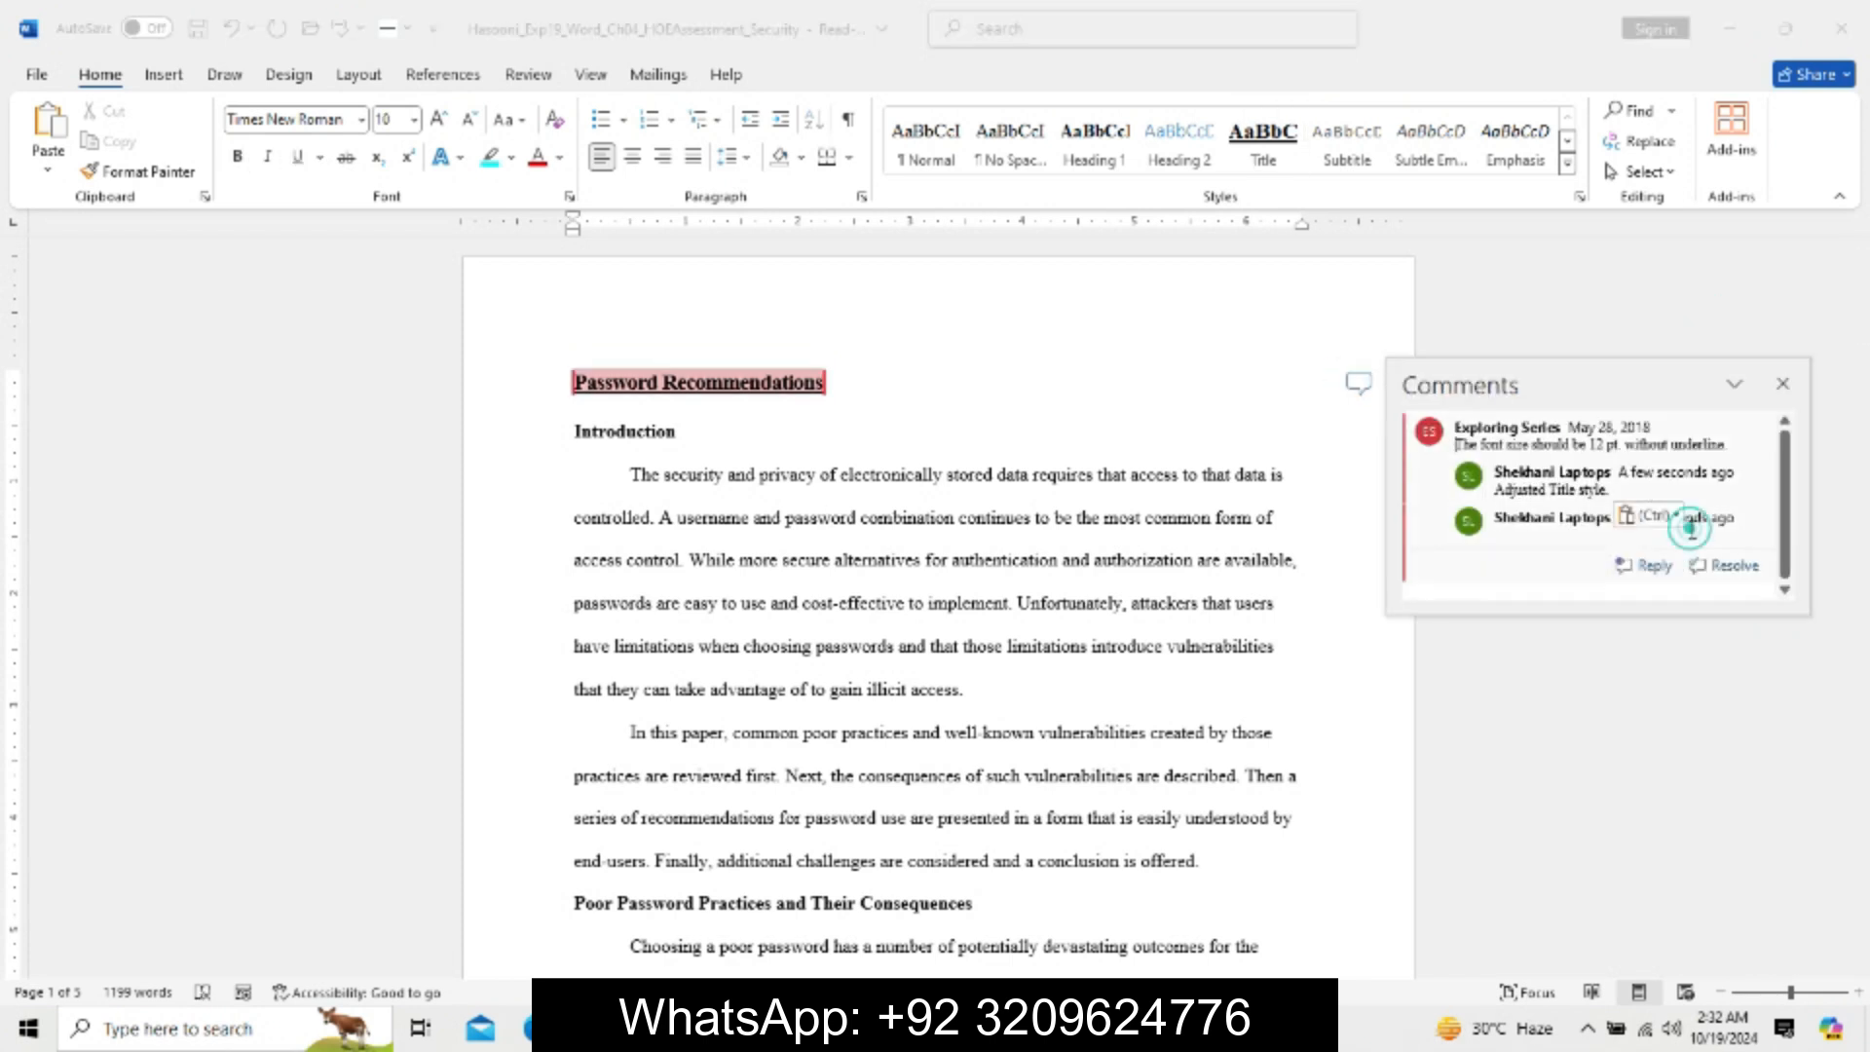
{"action": "right_click", "coordinate": [1692, 531]}
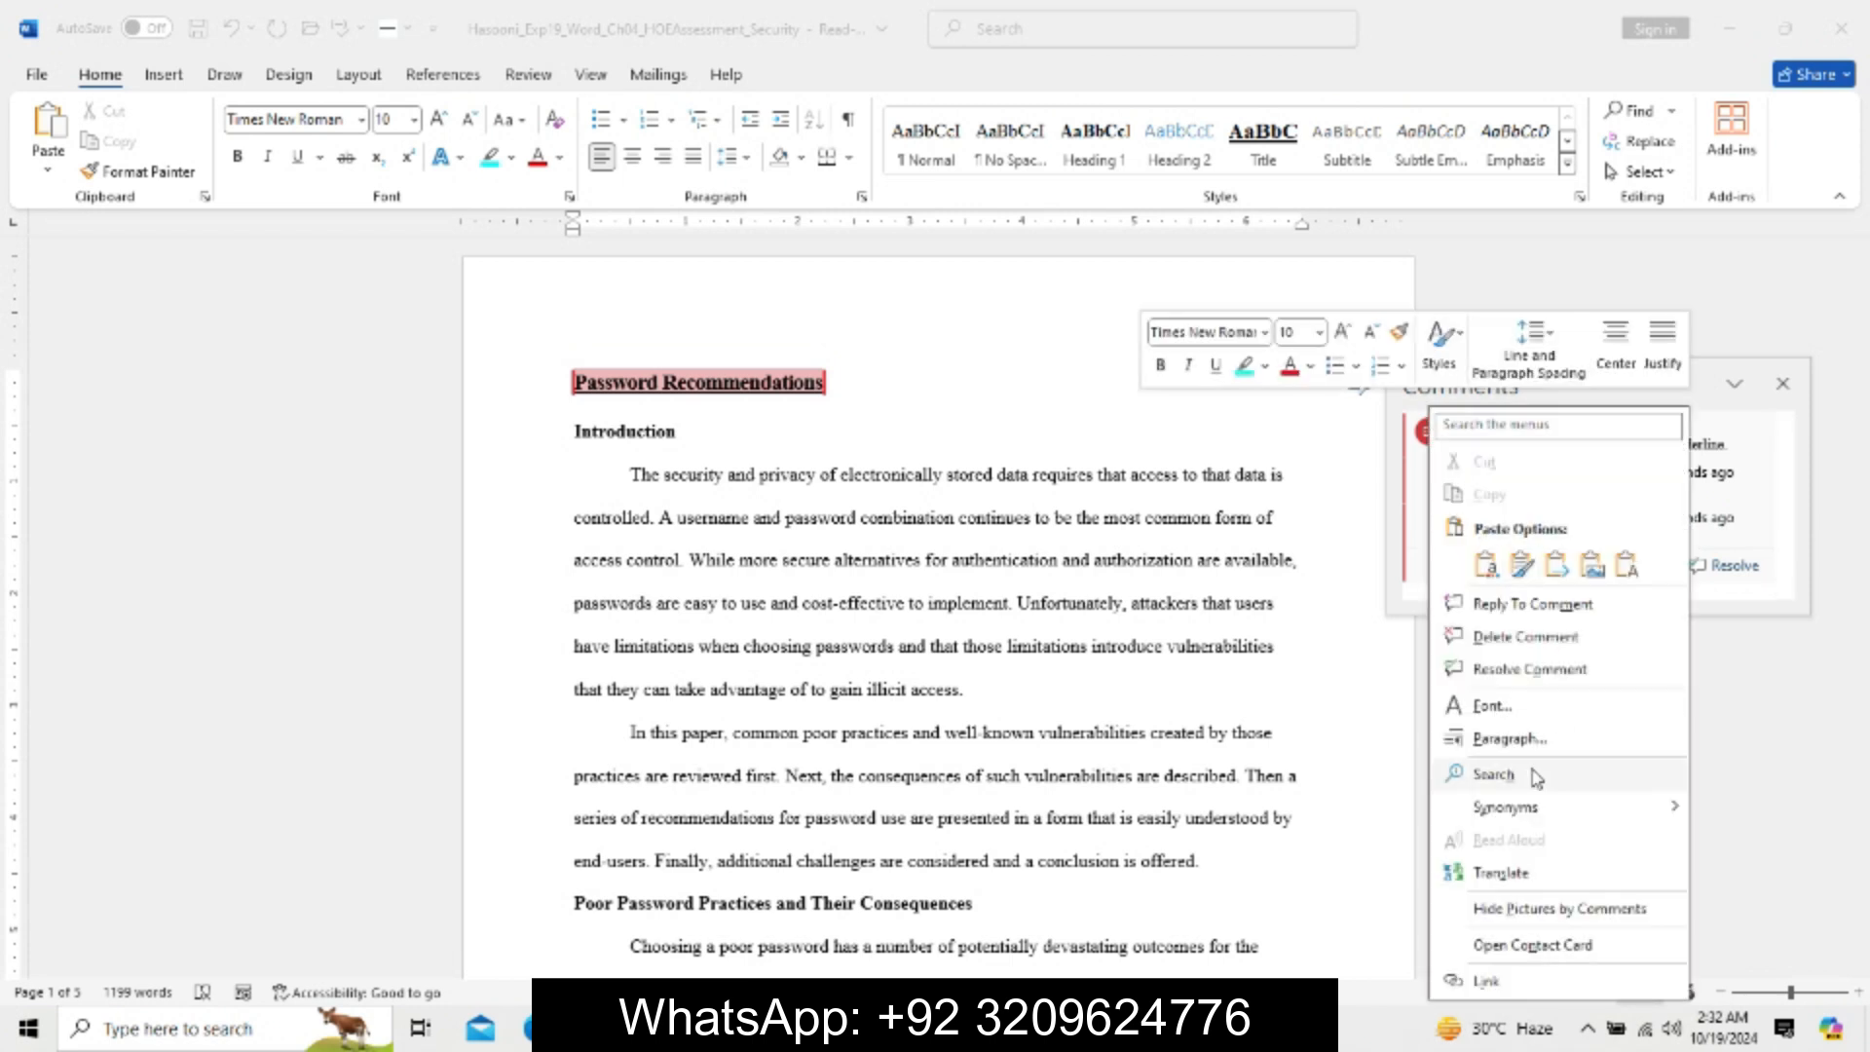
{"action": "left_click", "coordinate": [1558, 638]}
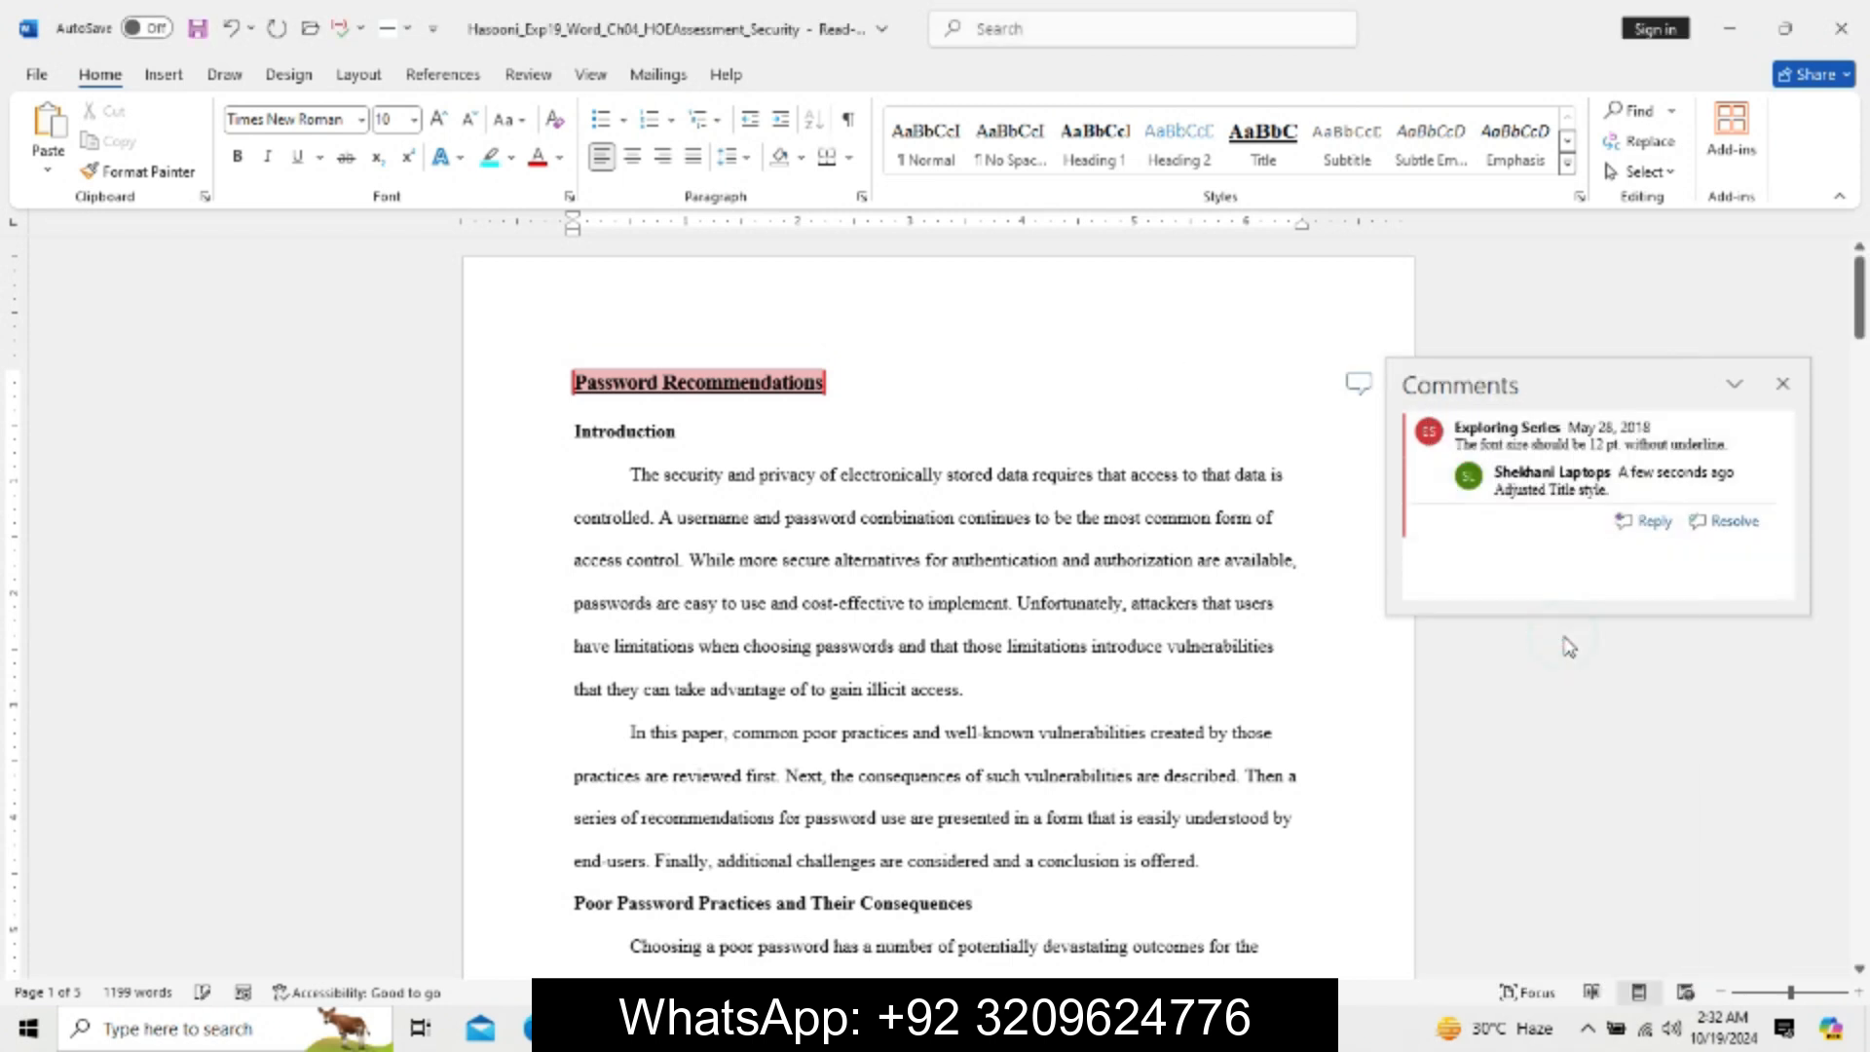
{"action": "left_click", "coordinate": [1718, 523]}
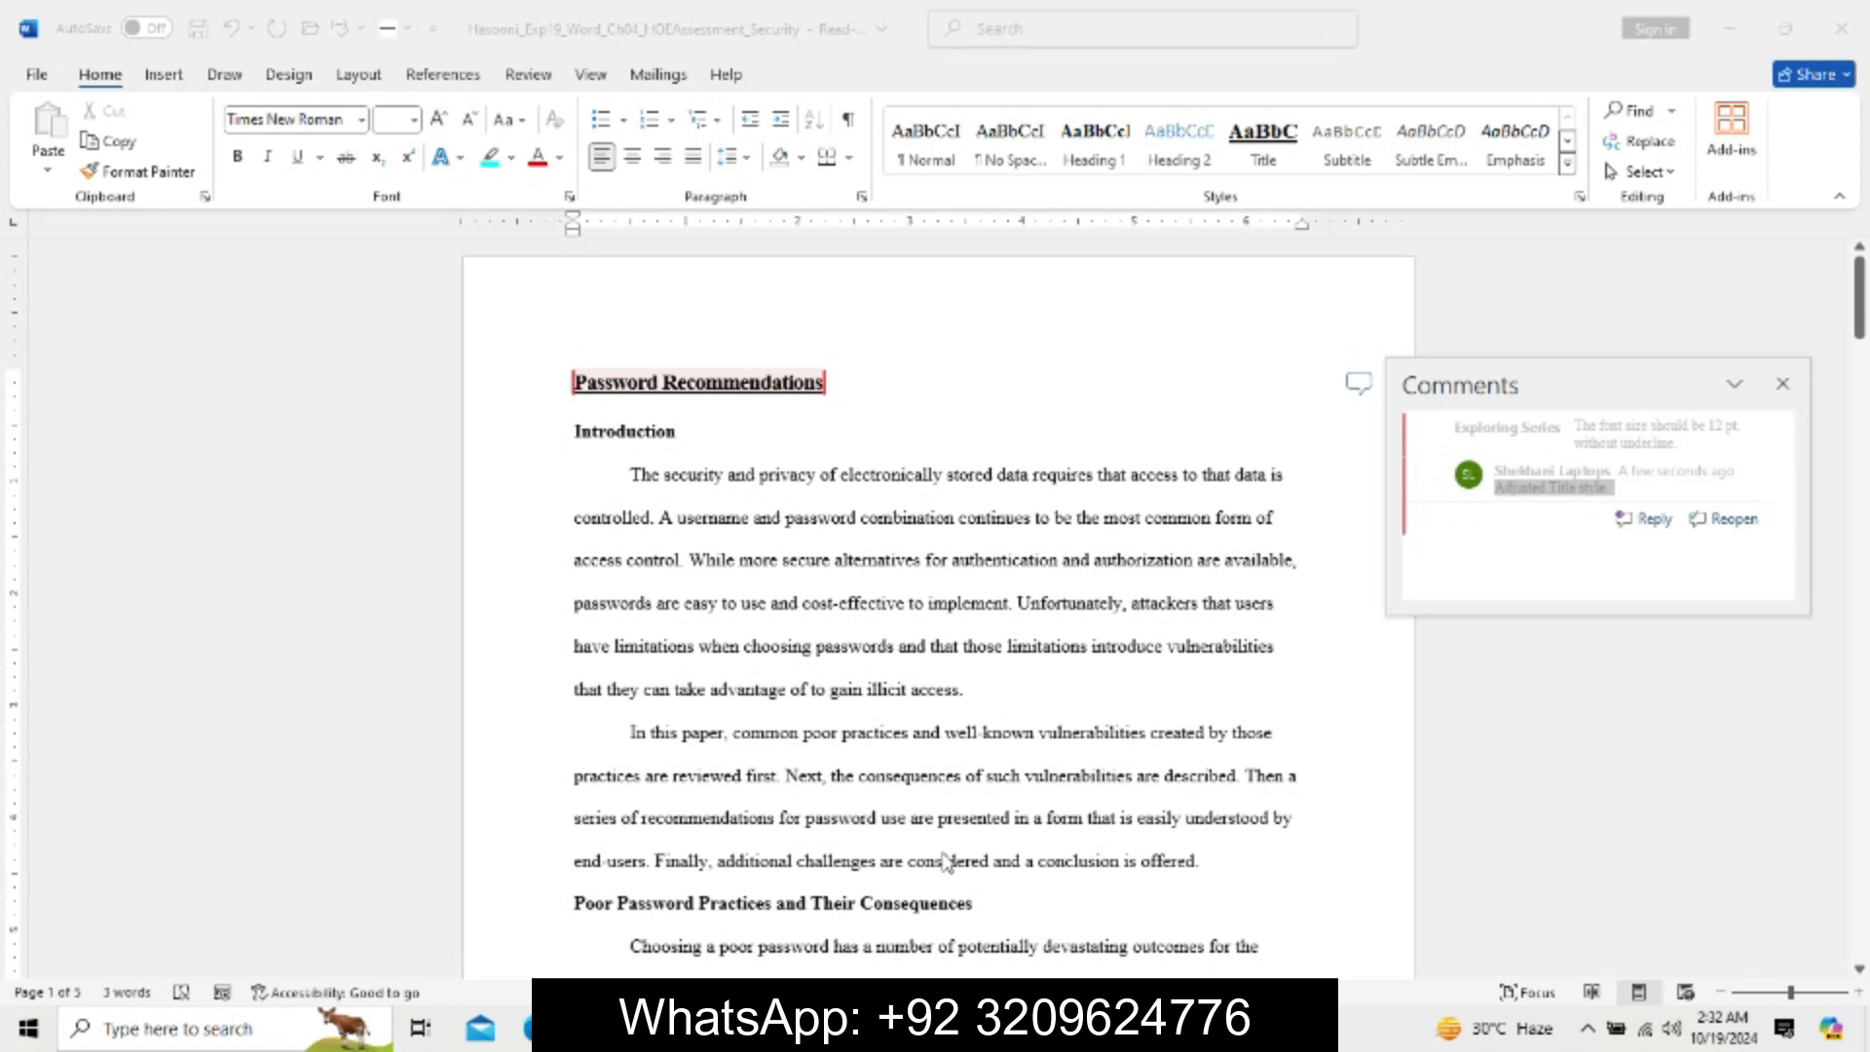
Switch to the instructions document, read the step 4 paragraph on the second comment, and return to the Password Recommendations document.
{"action": "left_click", "coordinate": [769, 862]}
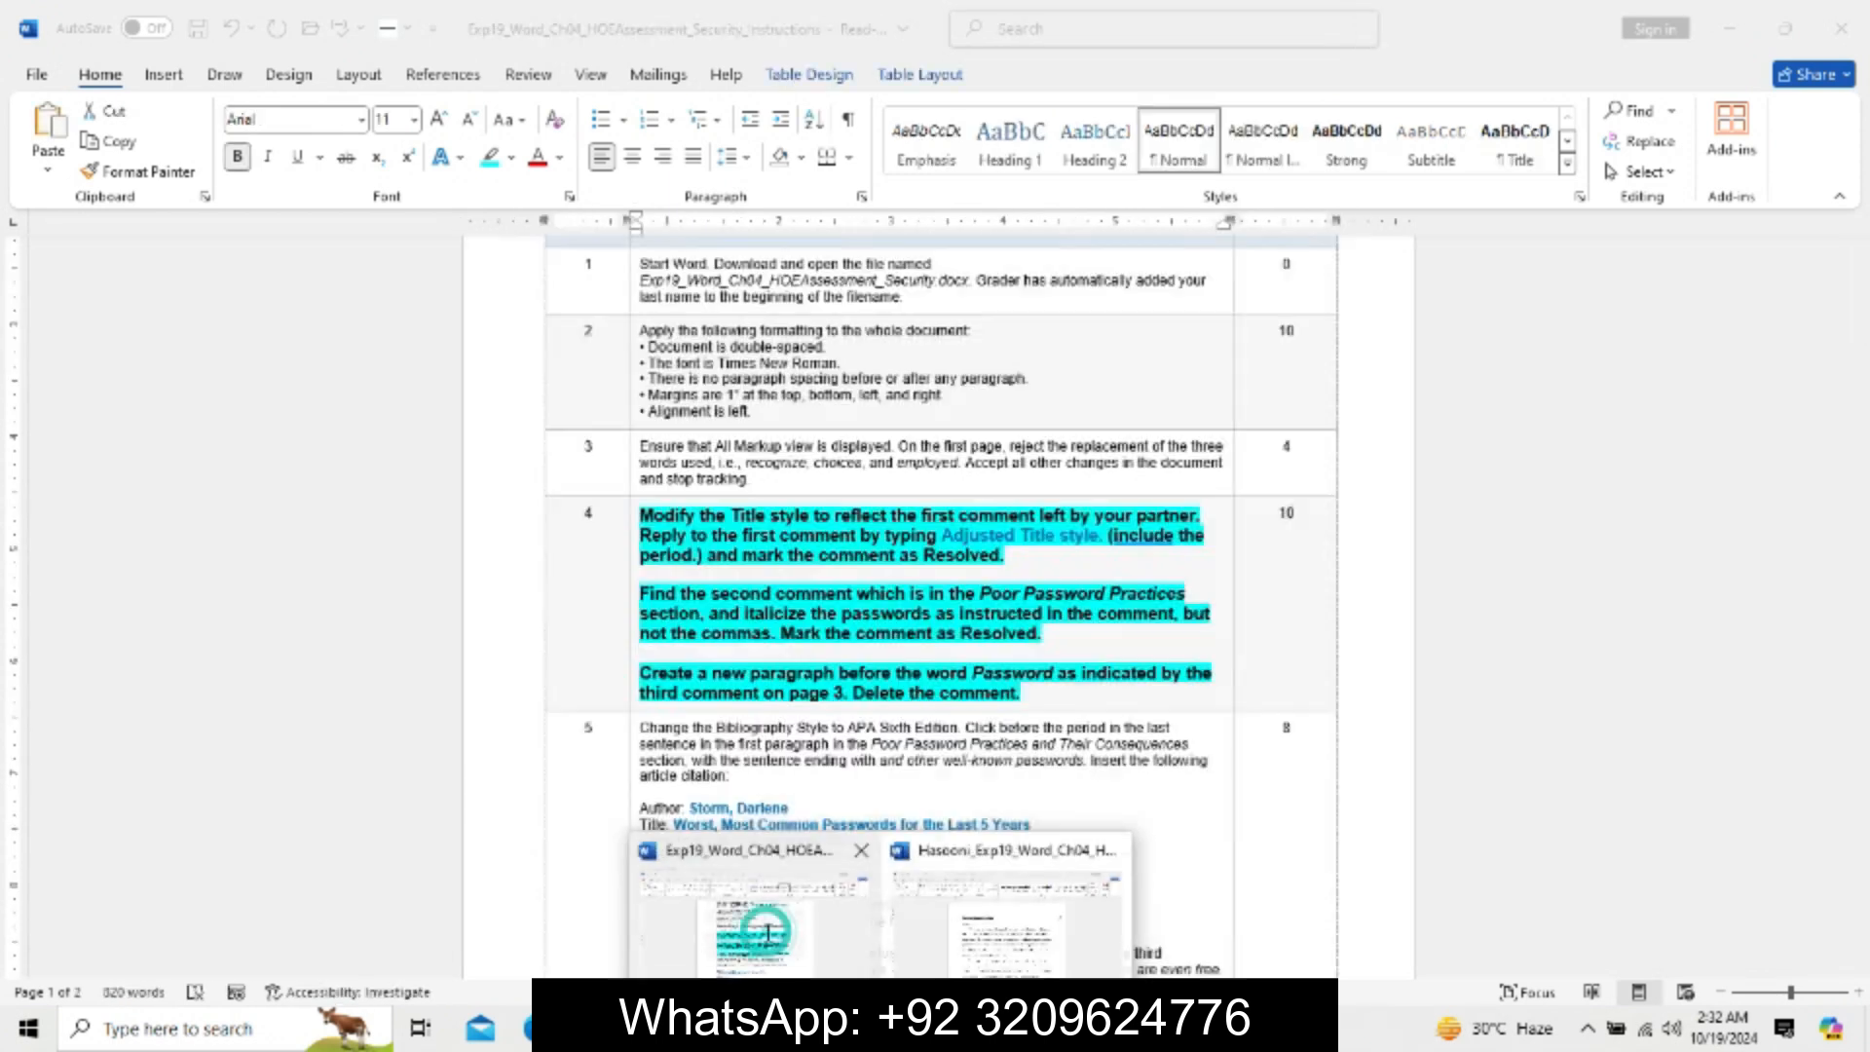
{"action": "left_click", "coordinate": [968, 573]}
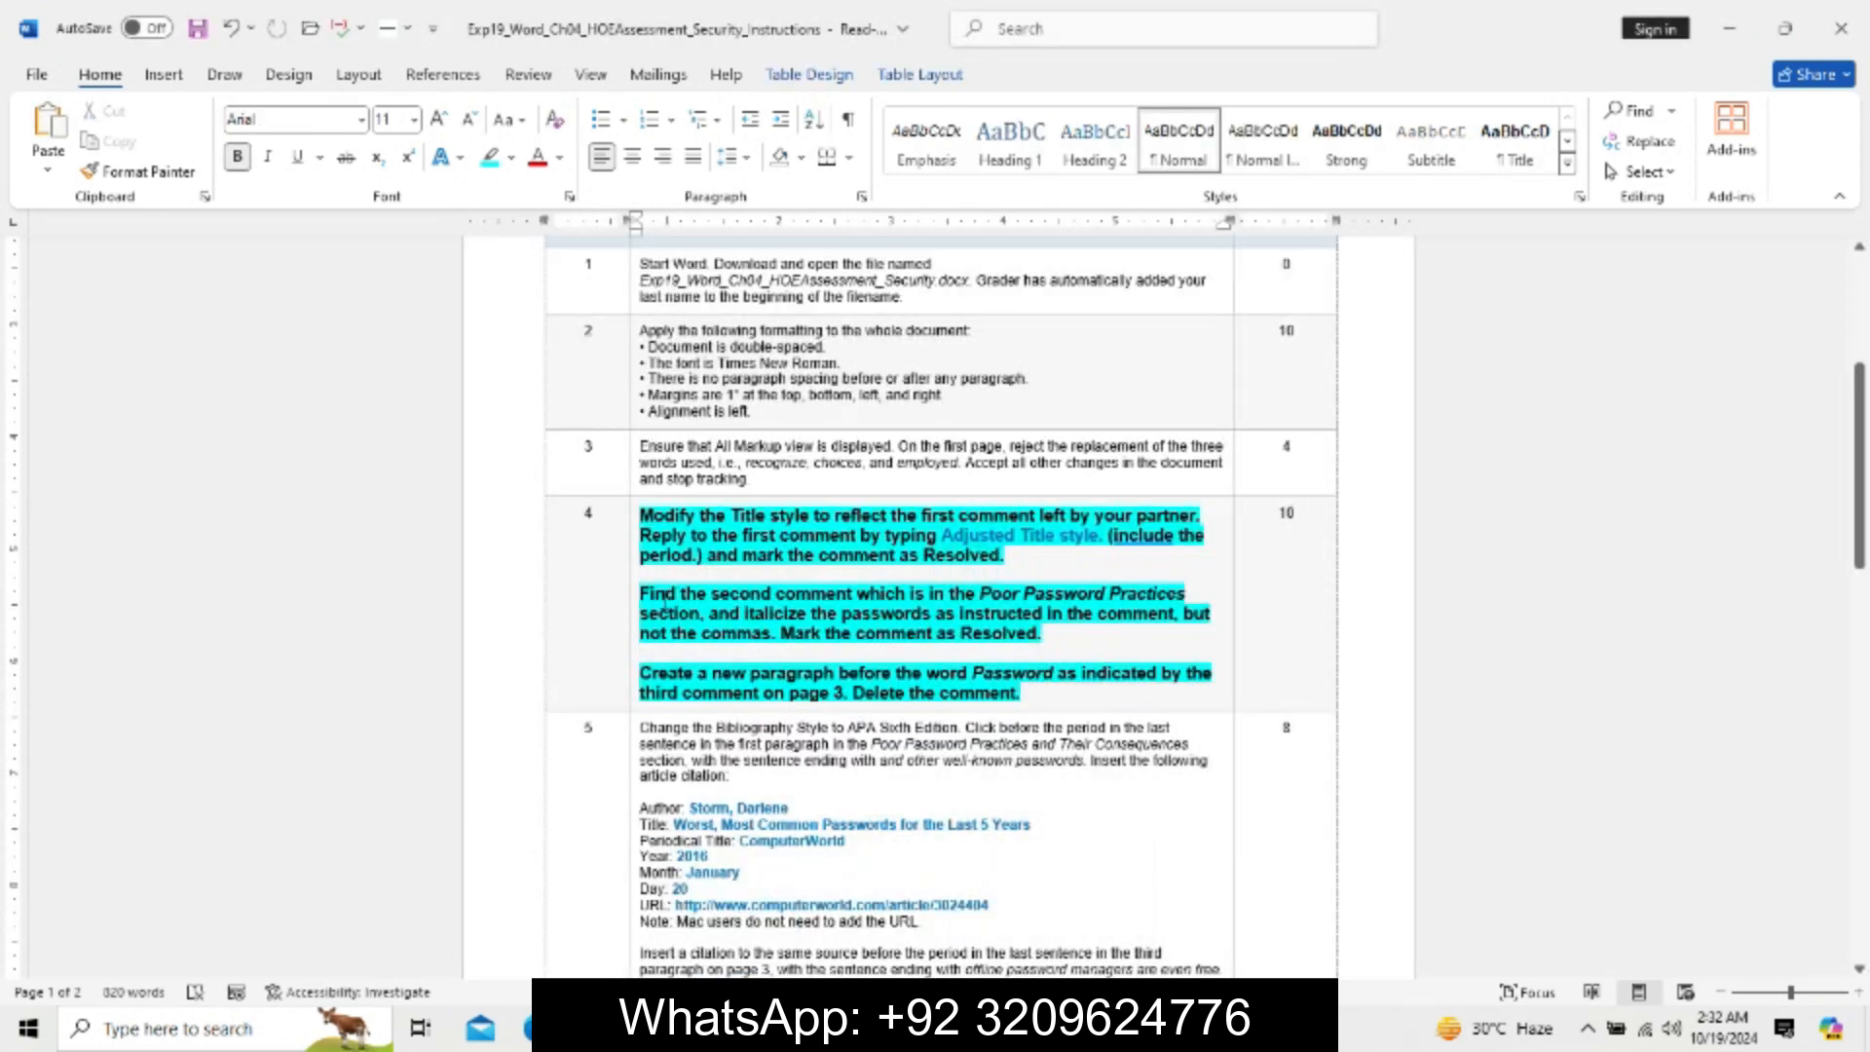
{"action": "left_click_drag", "start_coordinate": [643, 596], "coordinate": [1041, 635]}
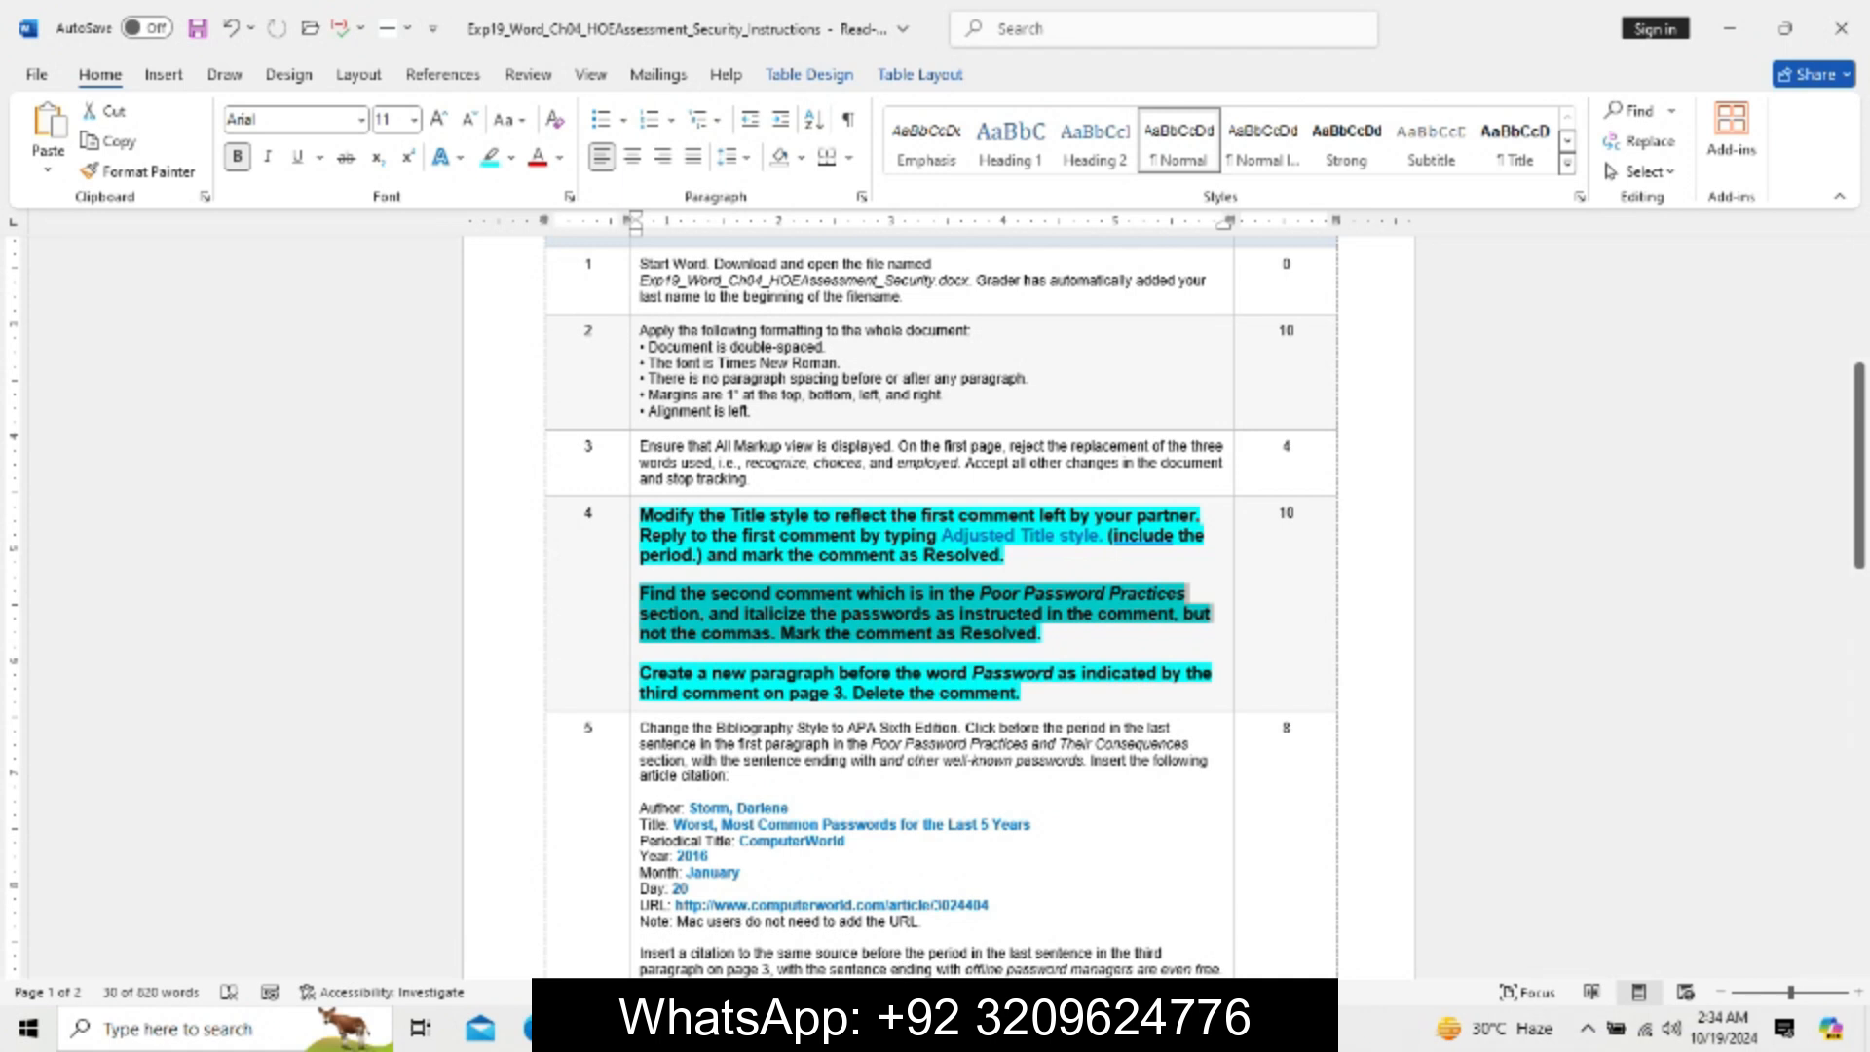
{"action": "left_click", "coordinate": [999, 889]}
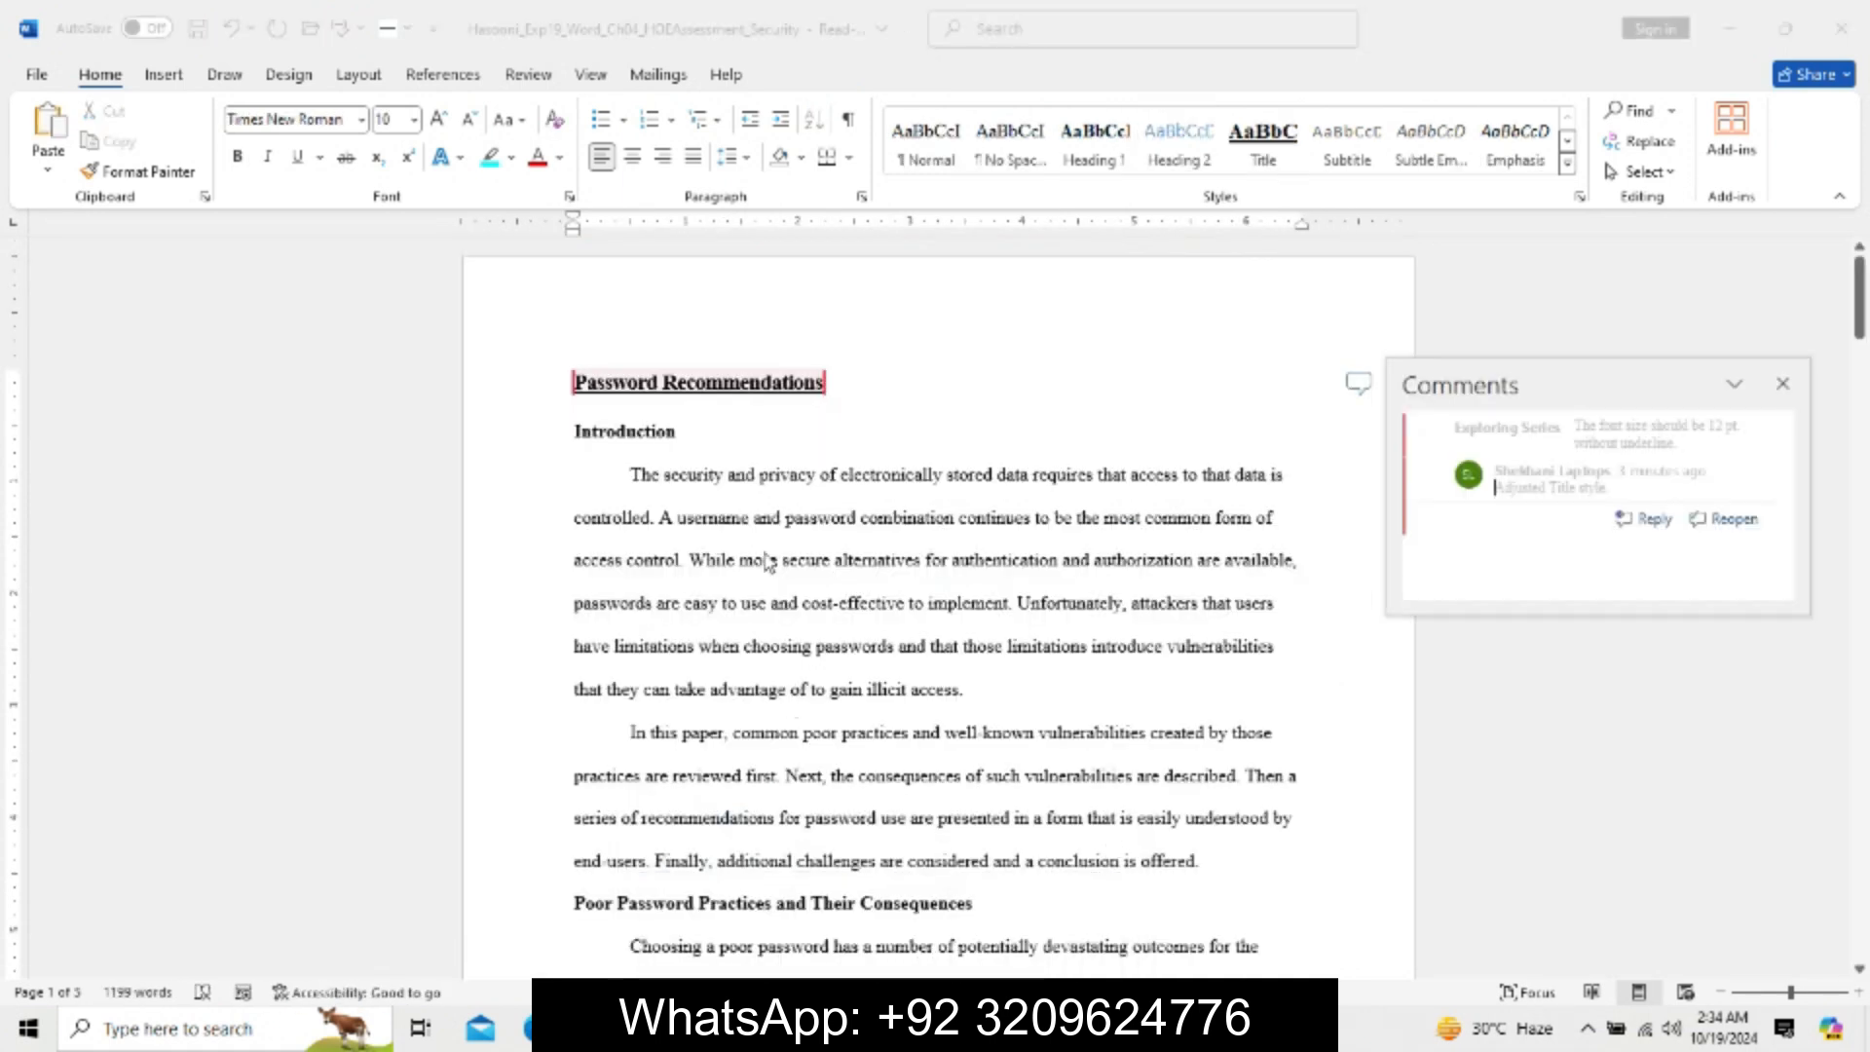
Italicize the three commented password examples in the first paragraph of the Poor Password Practices and Their Consequences section.
{"action": "left_click_drag", "start_coordinate": [1861, 297], "coordinate": [1865, 382]}
{"action": "left_click", "coordinate": [1645, 606]}
{"action": "left_click", "coordinate": [1788, 382]}
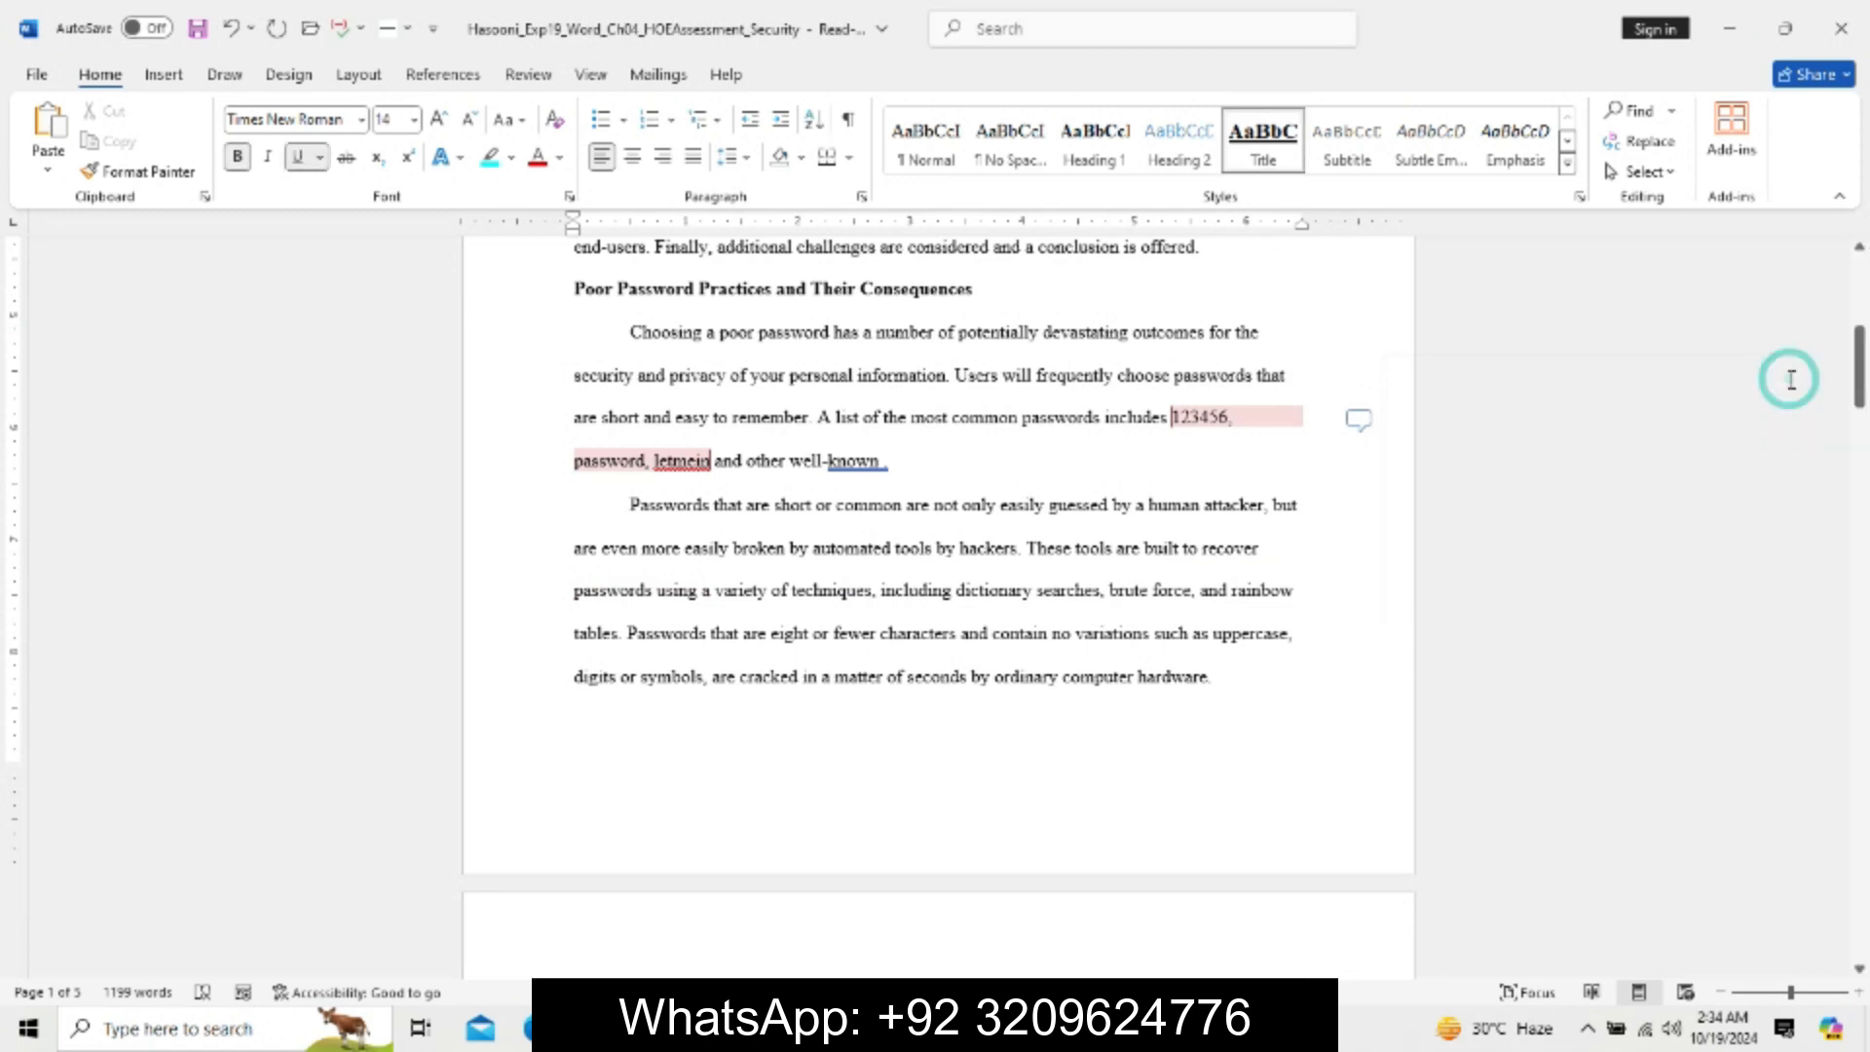
{"action": "left_click_drag", "start_coordinate": [1174, 417], "coordinate": [1436, 417]}
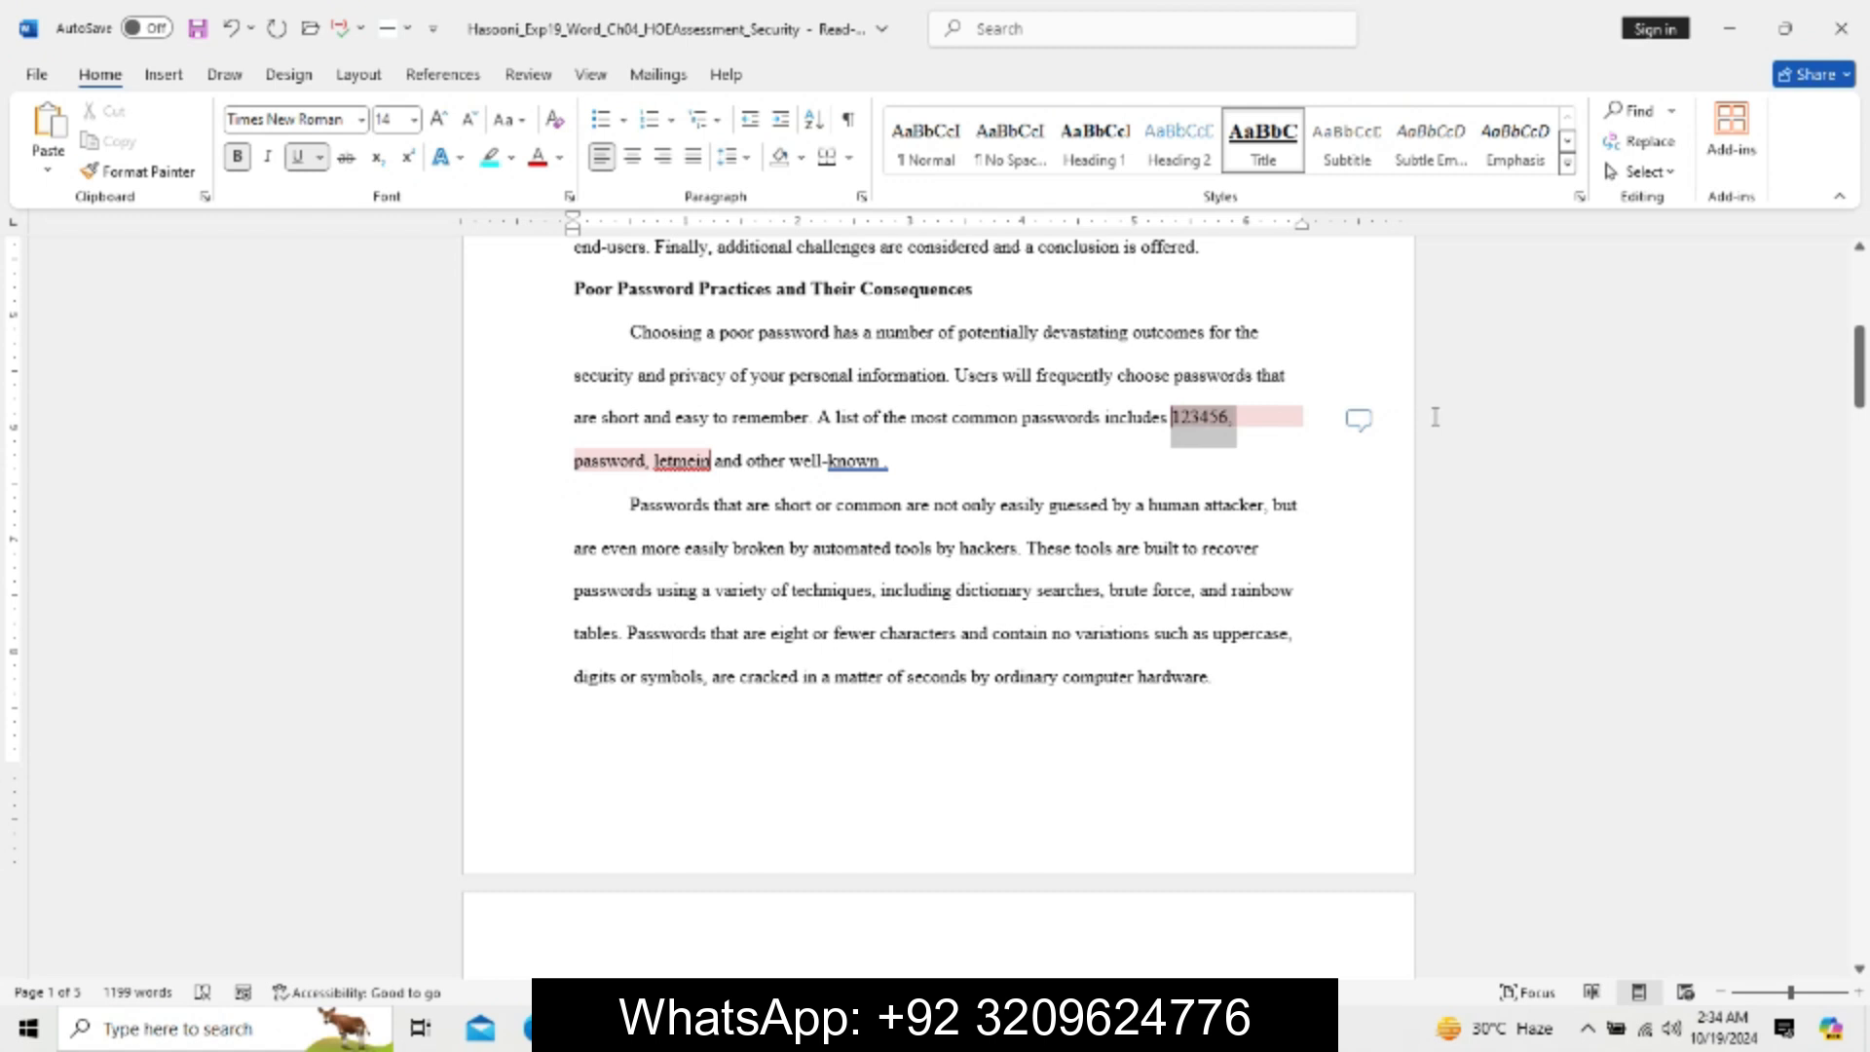
{"action": "left_click", "coordinate": [1359, 419]}
{"action": "left_click", "coordinate": [1180, 417]}
{"action": "left_click_drag", "start_coordinate": [1179, 417], "coordinate": [1242, 464]}
{"action": "left_click_drag", "start_coordinate": [945, 482], "coordinate": [712, 461]}
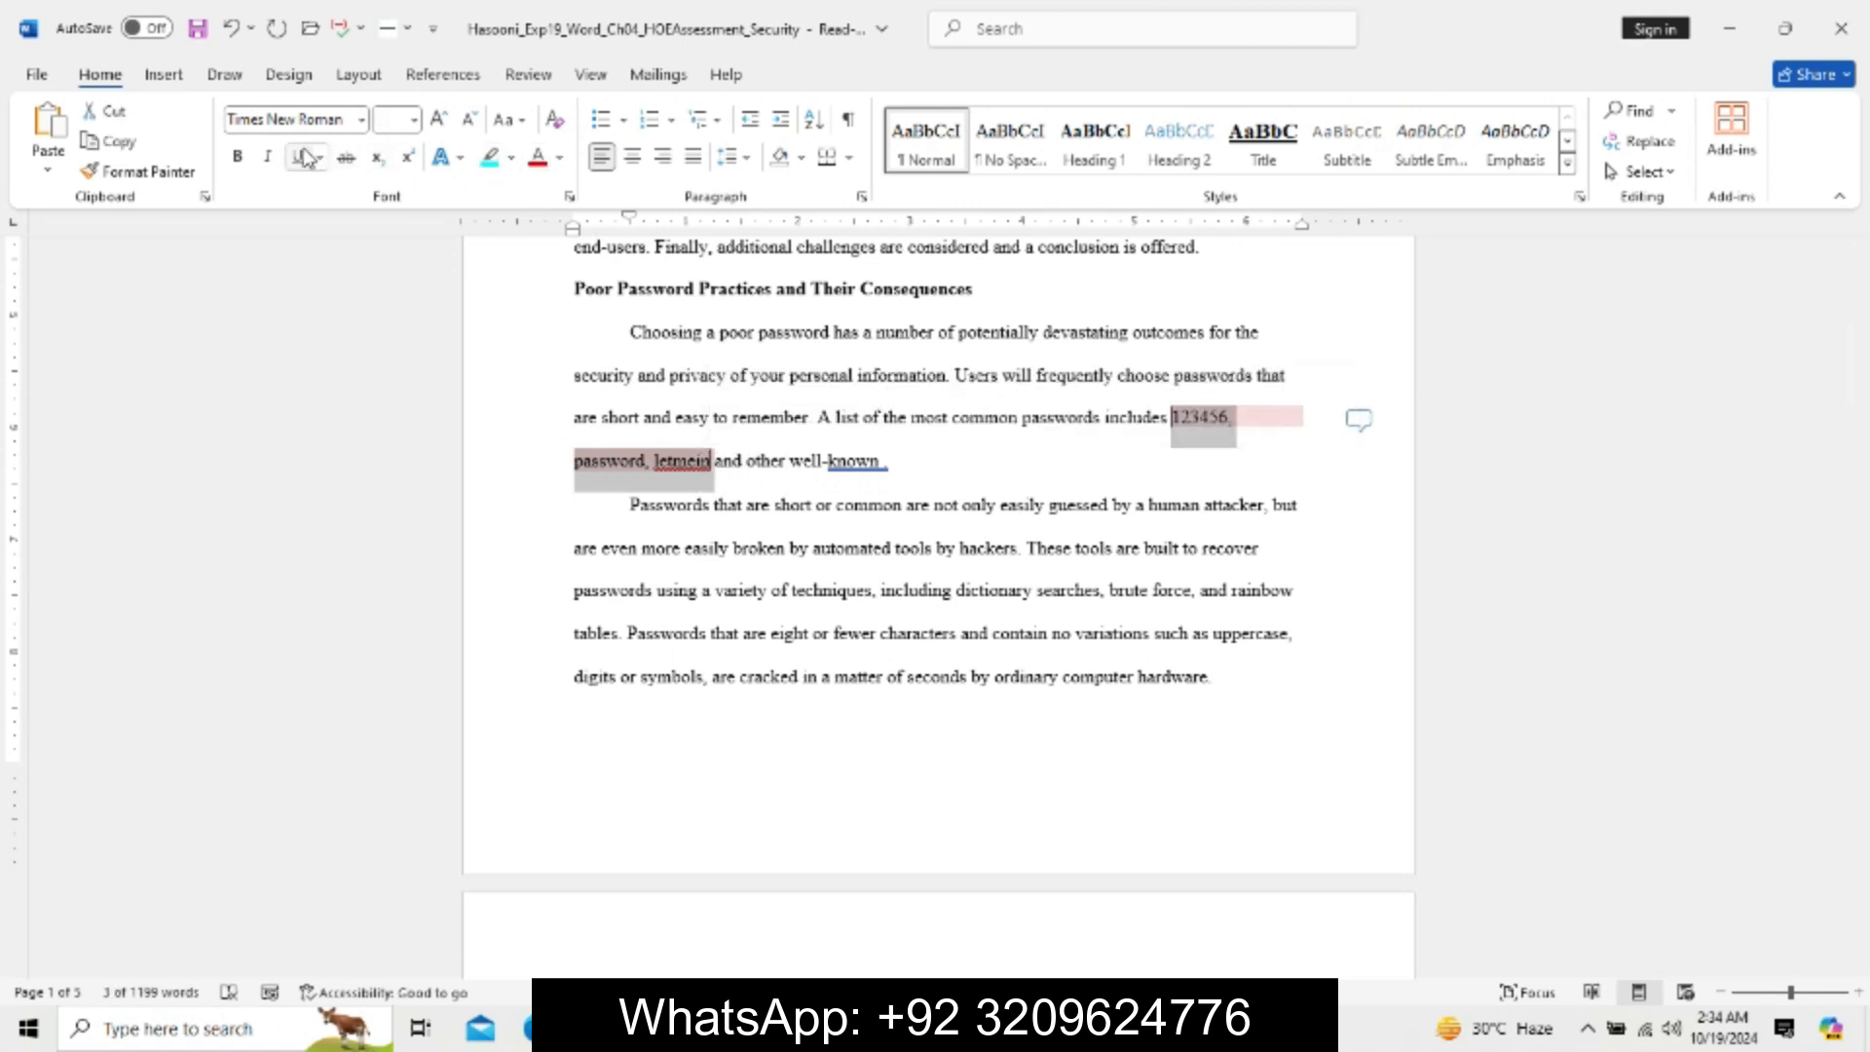
{"action": "left_click", "coordinate": [268, 156]}
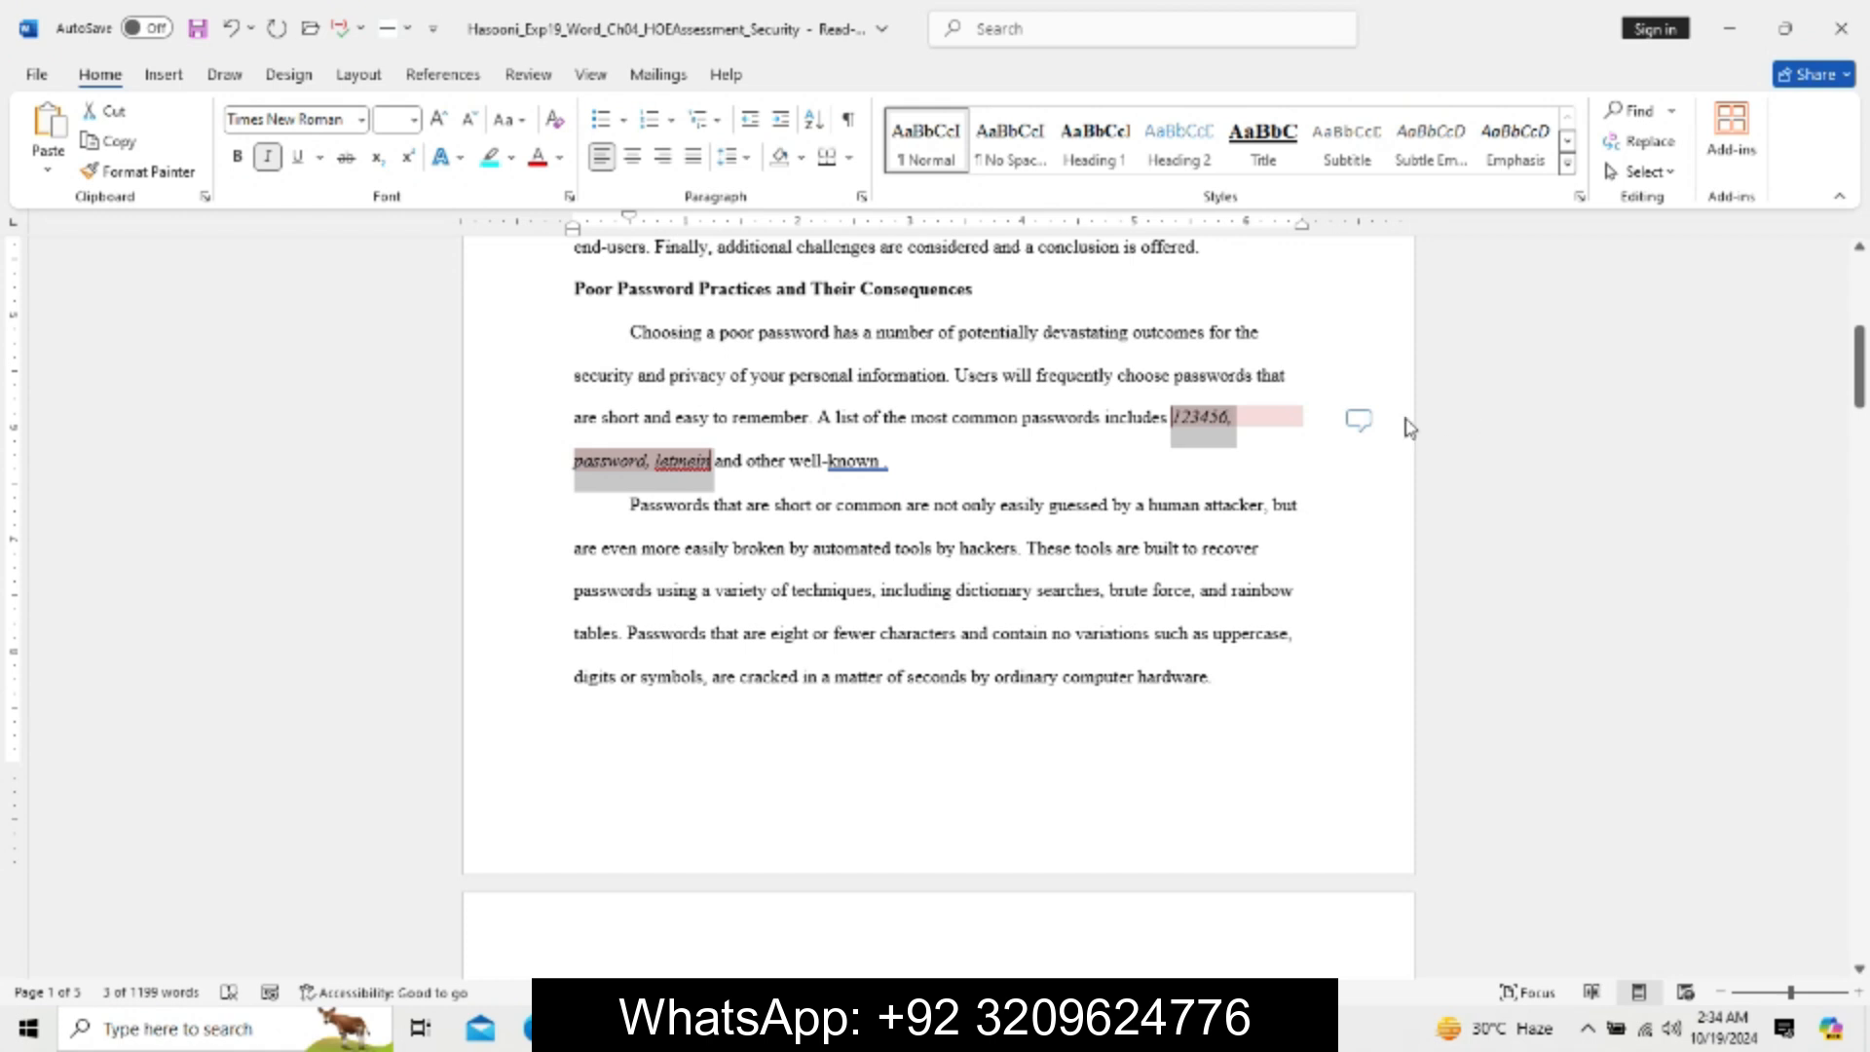
Mark the comment on the password examples as resolved and close the comment window.
{"action": "left_click", "coordinate": [1351, 419]}
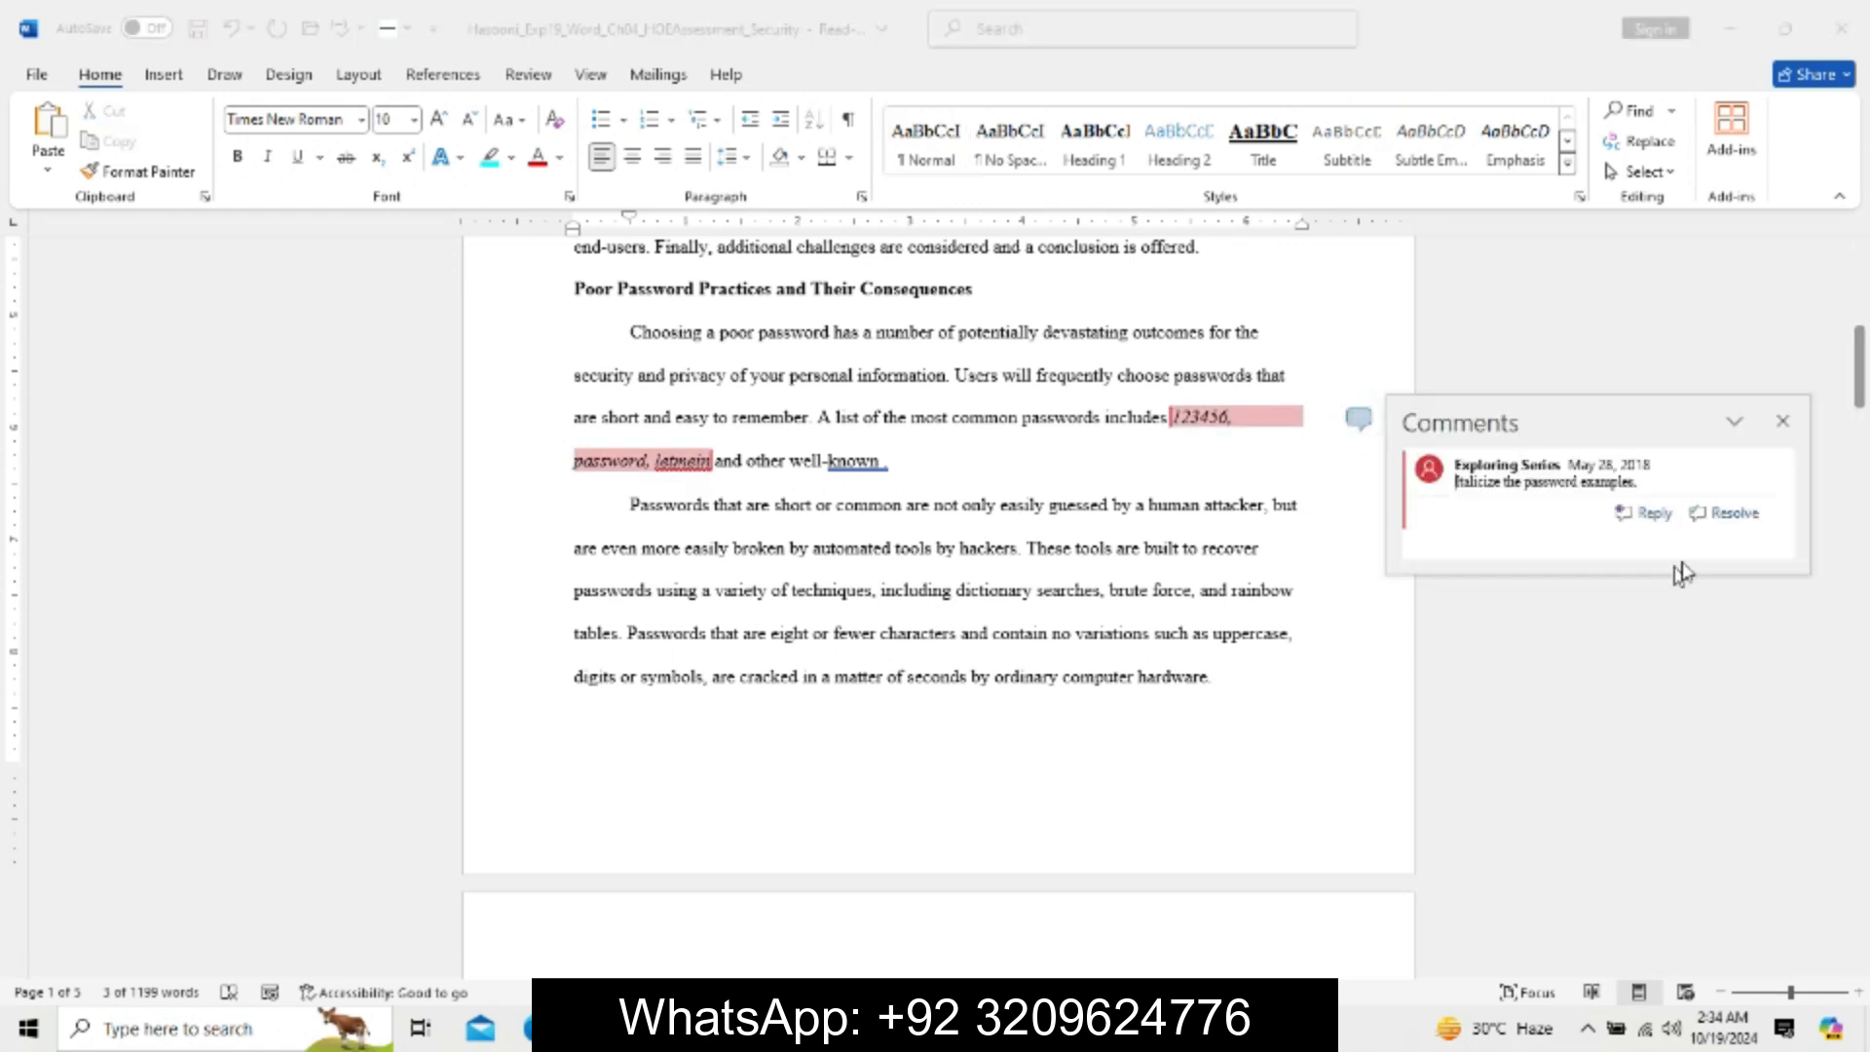
{"action": "left_click", "coordinate": [1722, 513]}
{"action": "left_click", "coordinate": [1783, 421]}
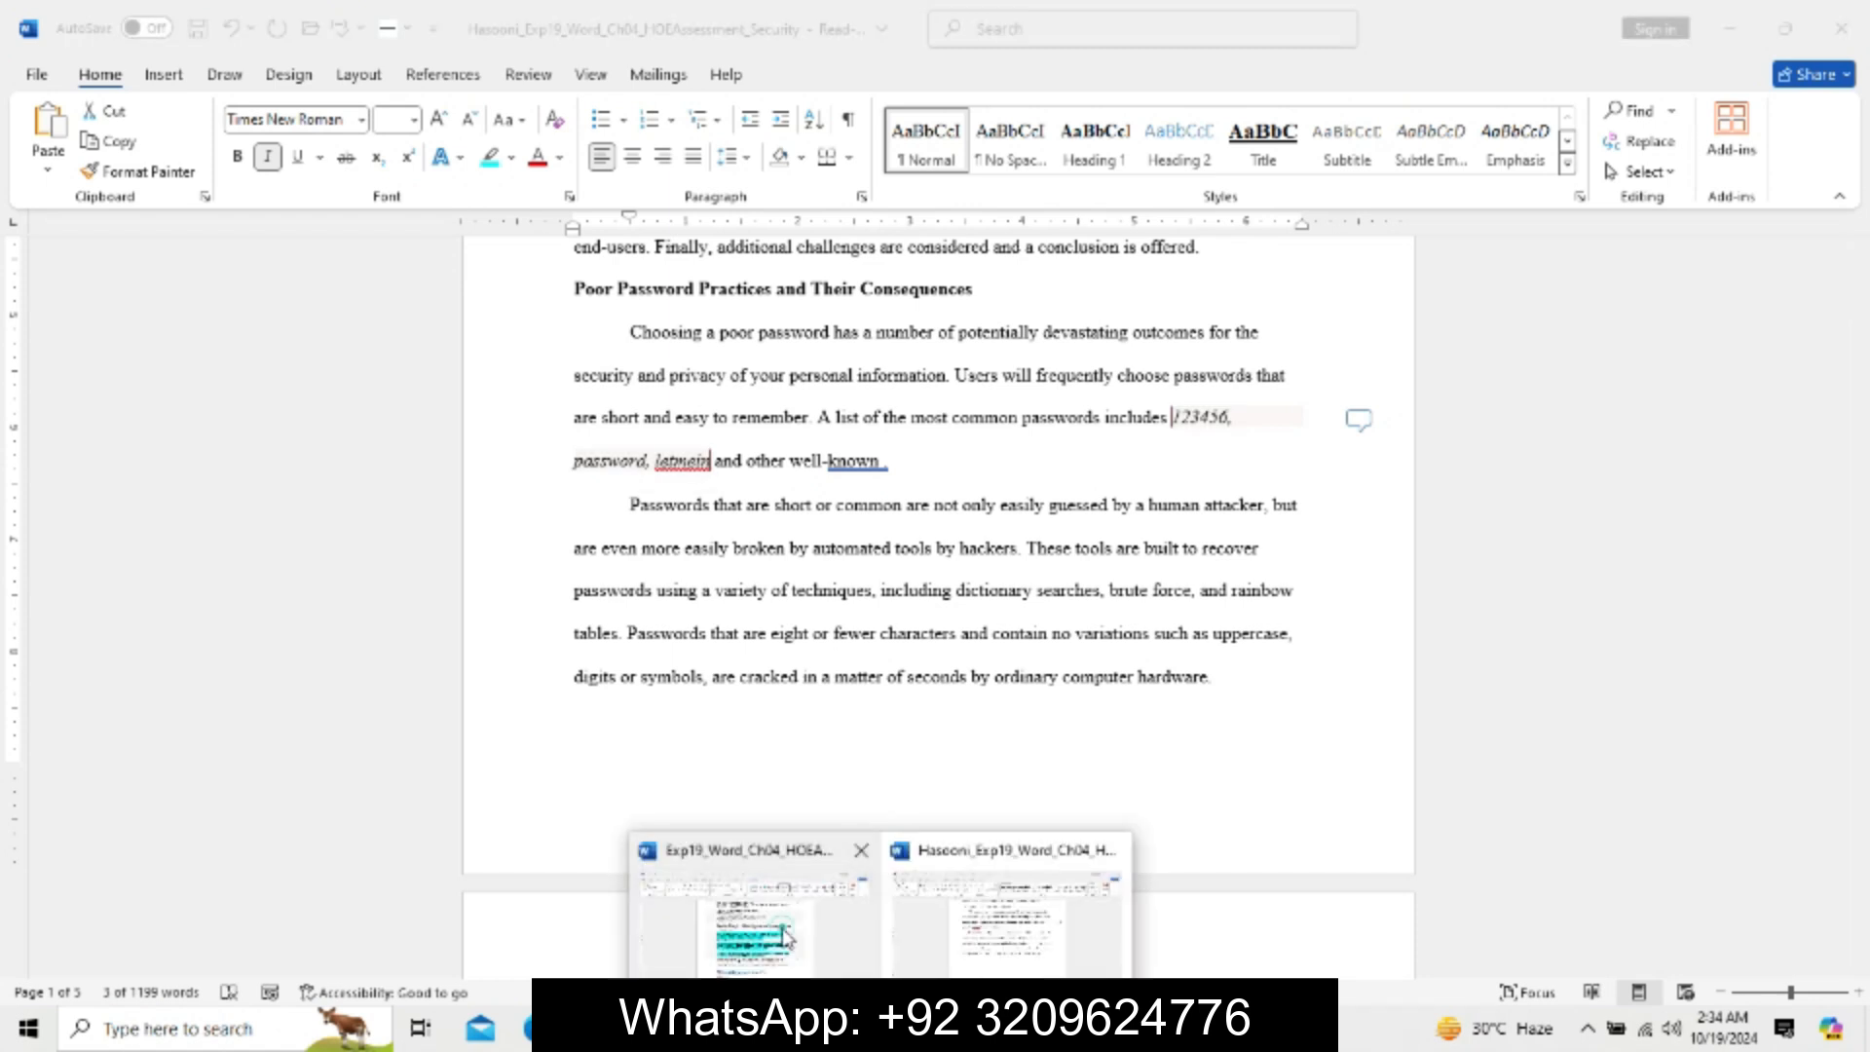
Read the step 4 paragraph on the third comment in the instructions document and return to the Password Recommendations document.
{"action": "left_click", "coordinate": [779, 921]}
{"action": "left_click_drag", "start_coordinate": [644, 672], "coordinate": [991, 684]}
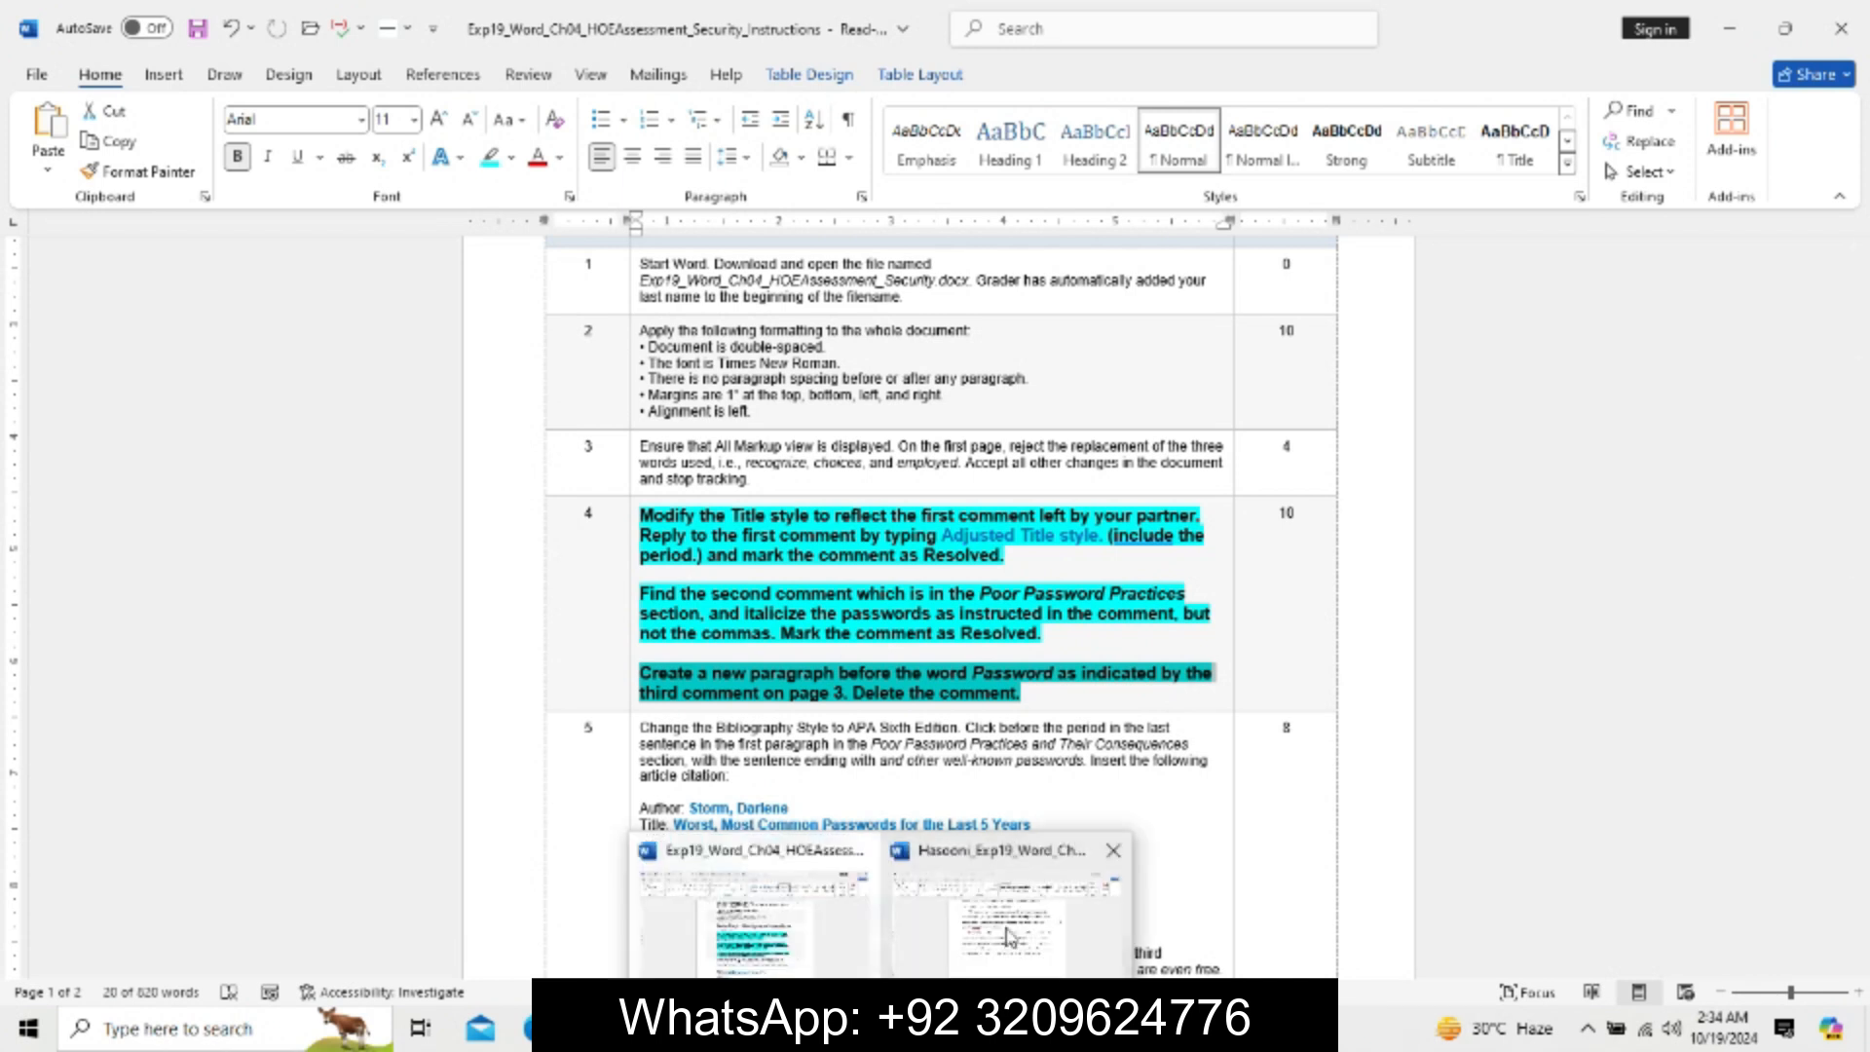
{"action": "left_click", "coordinate": [1011, 937]}
Start a new paragraph before the commented word in "Password managers are available in two broad categories" on page 3.
{"action": "left_click_drag", "start_coordinate": [1861, 302], "coordinate": [1861, 565]}
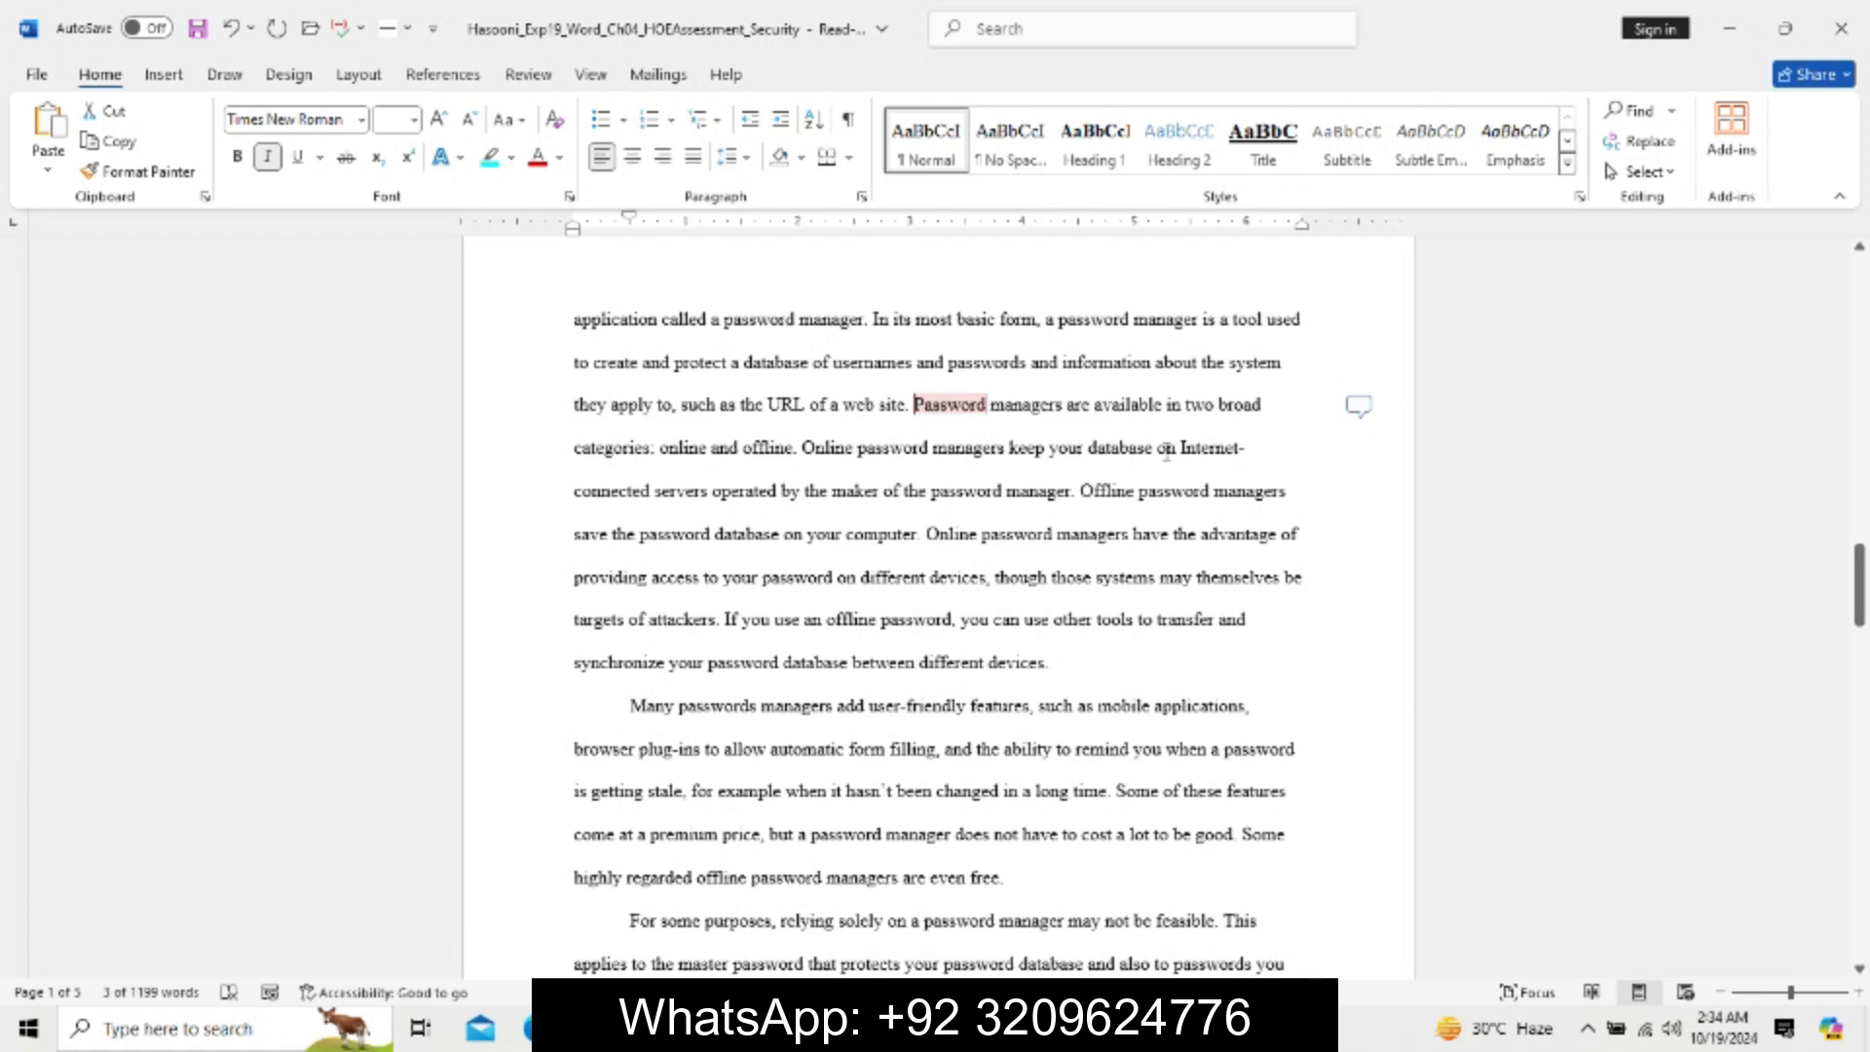
{"action": "left_click", "coordinate": [927, 390]}
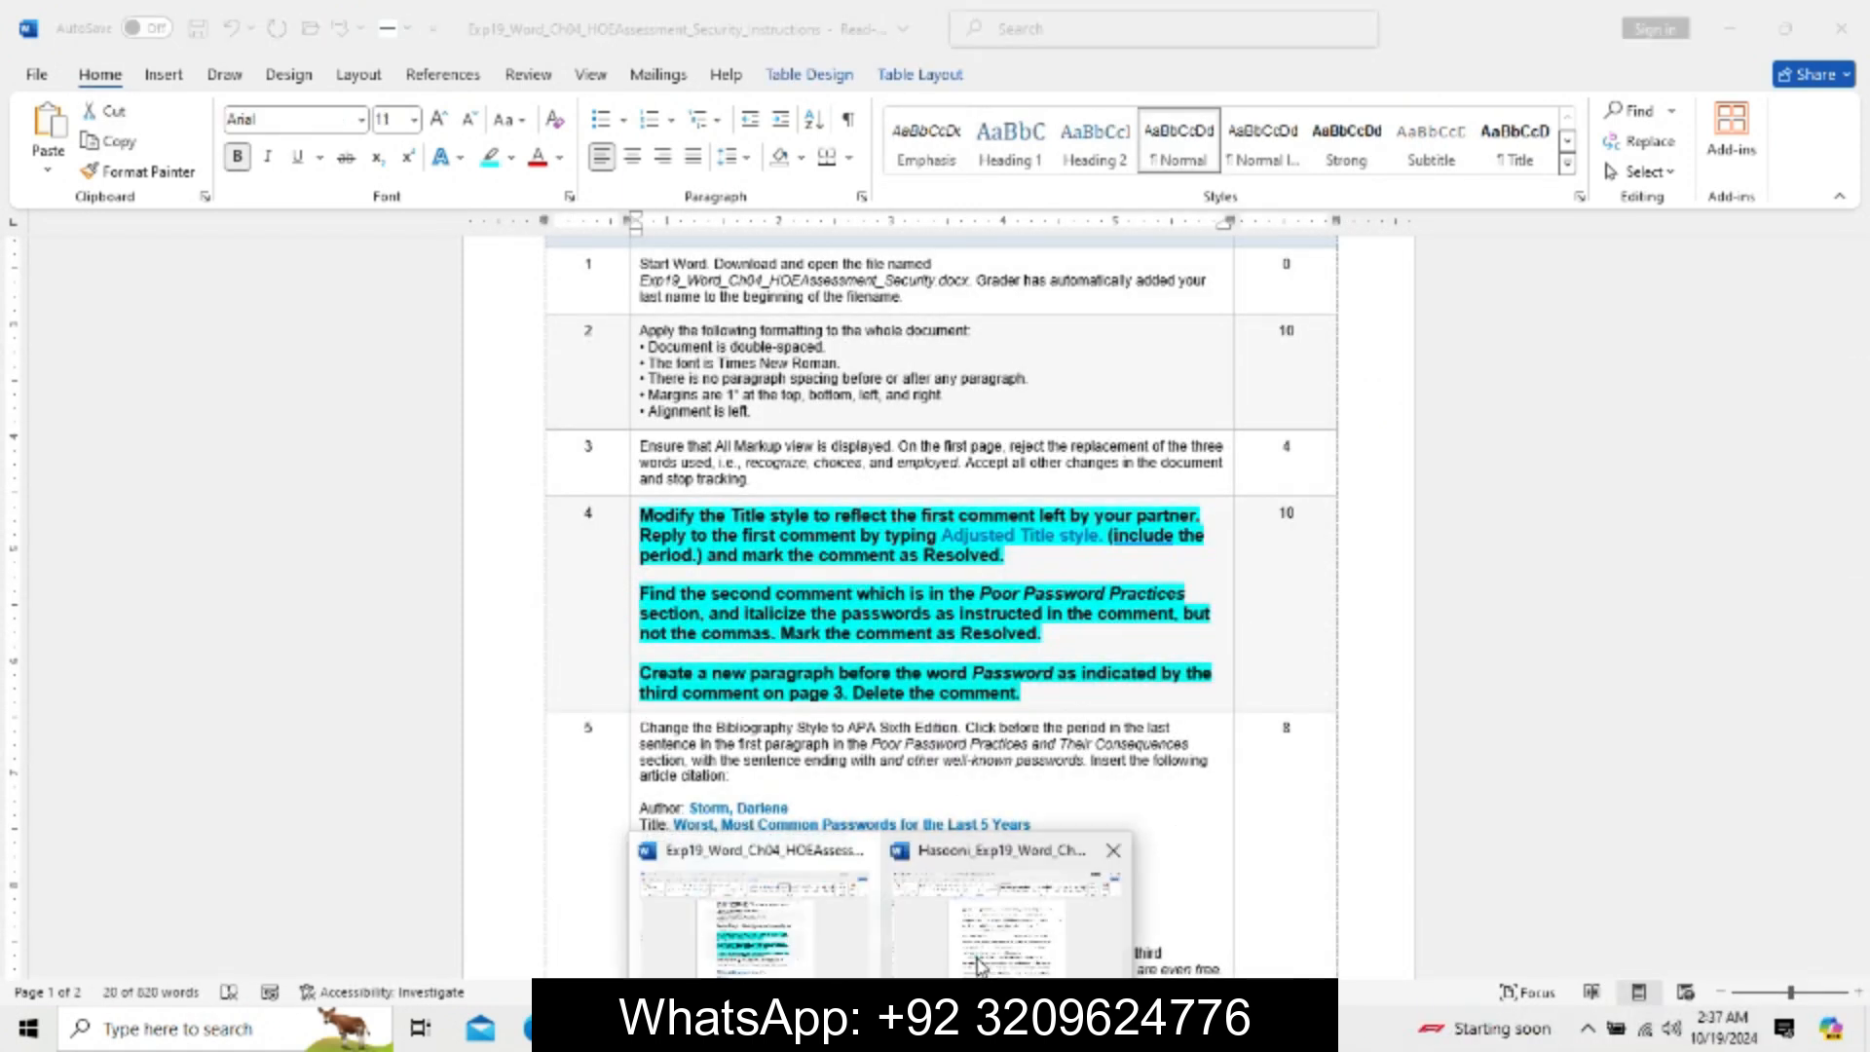
{"action": "left_click", "coordinate": [1014, 935]}
{"action": "left_click", "coordinate": [918, 402]}
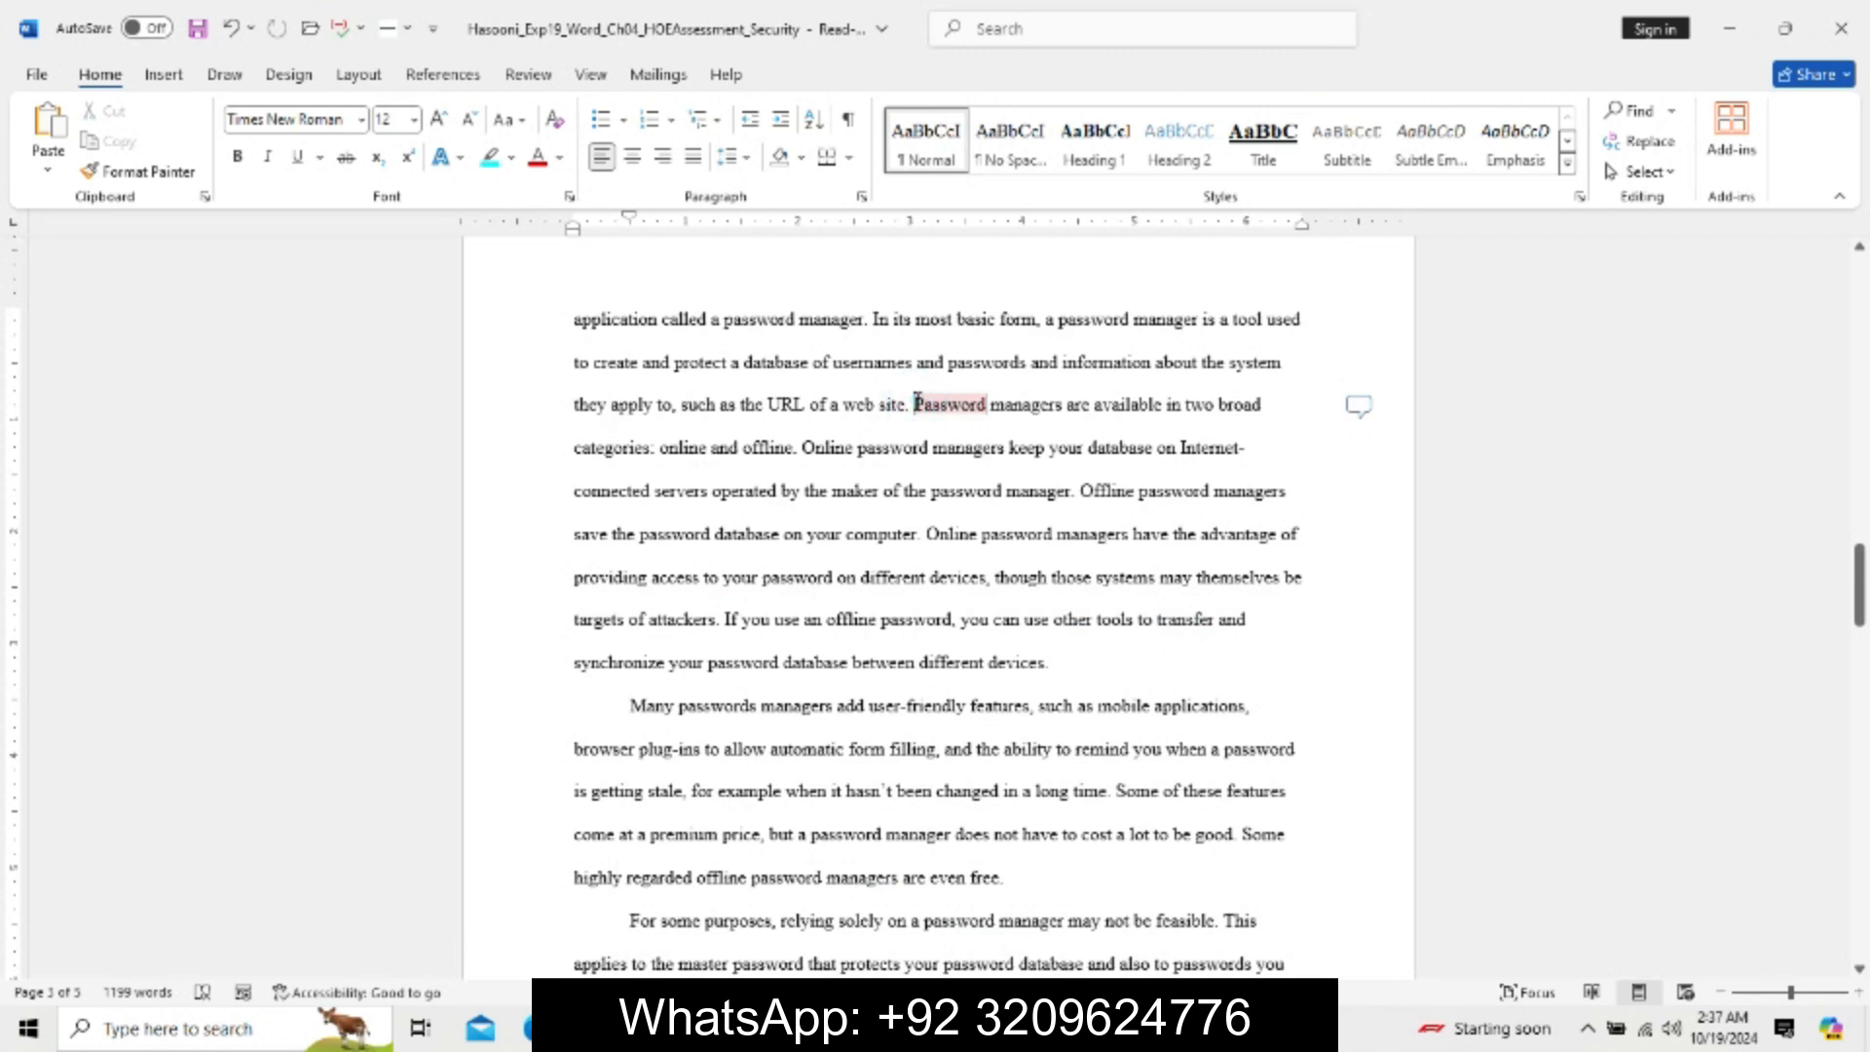
{"action": "key", "text": "Return"}
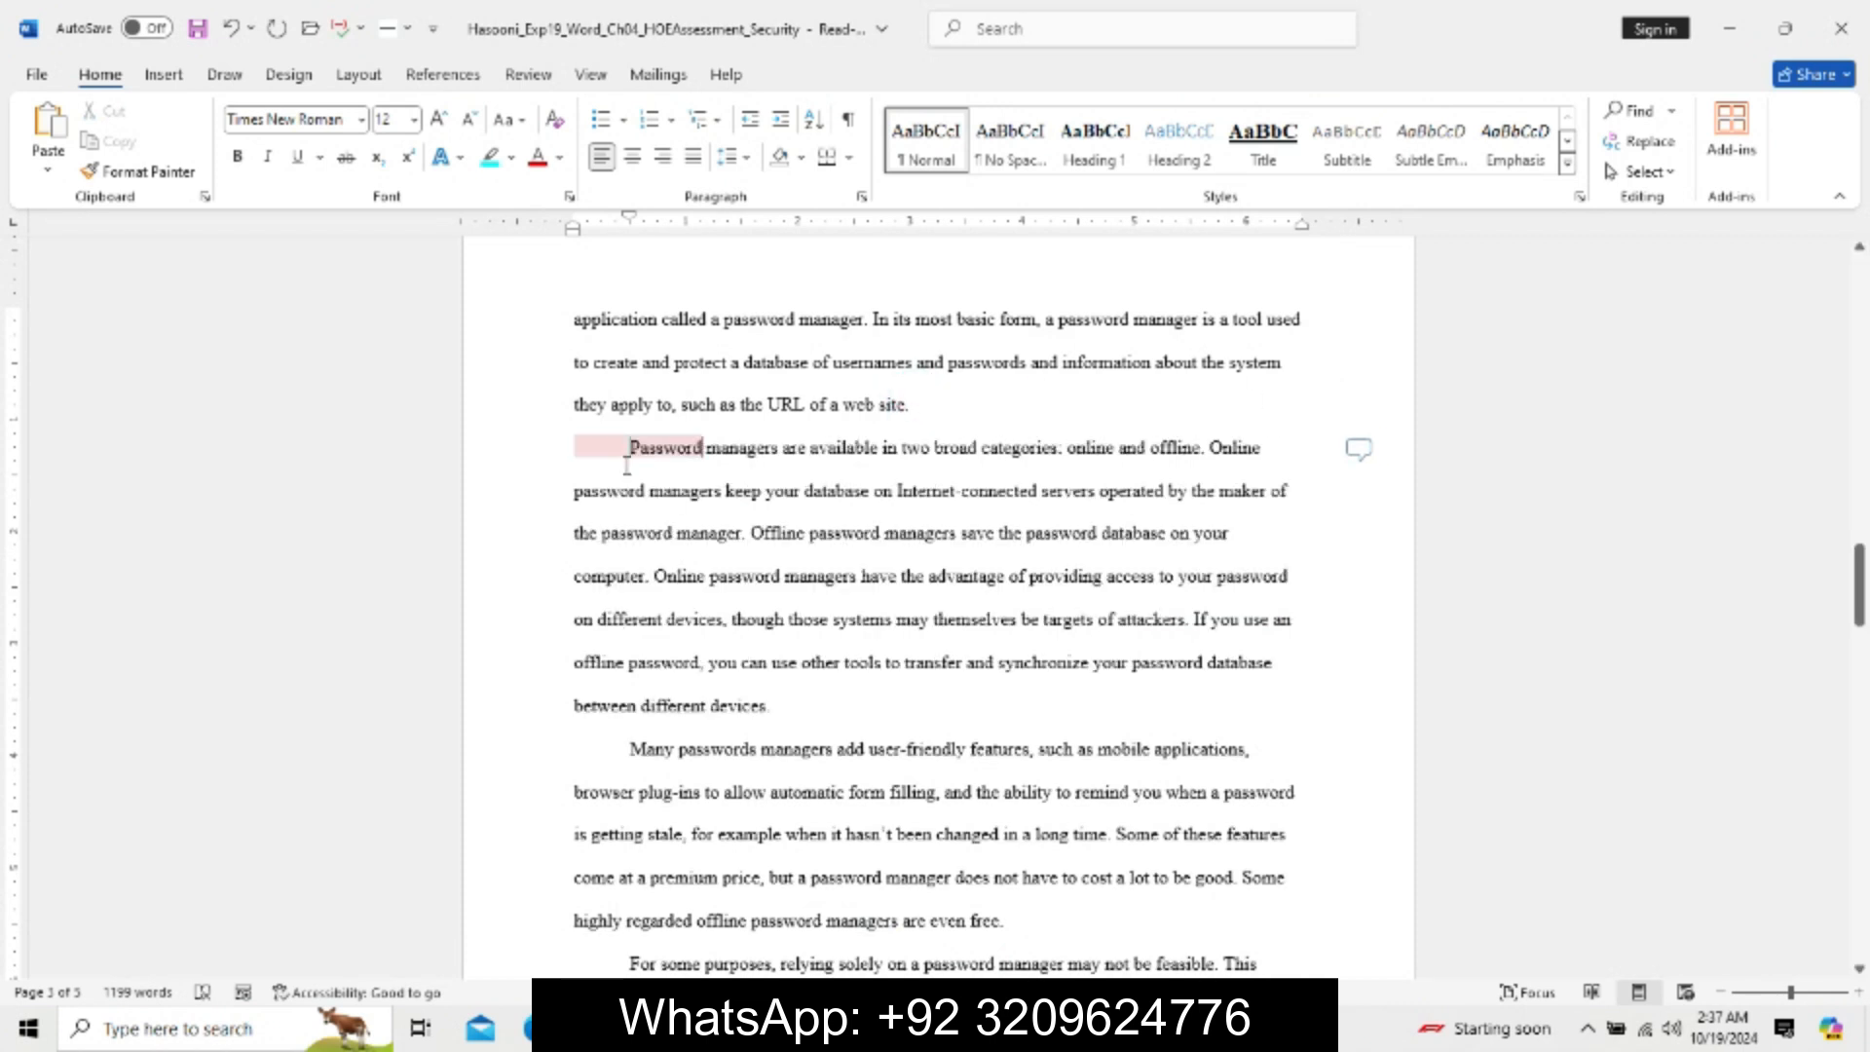
Delete the "Start a new paragraph here." comment attached to the word Password.
{"action": "left_click", "coordinate": [1358, 450]}
{"action": "left_click", "coordinate": [1738, 452]}
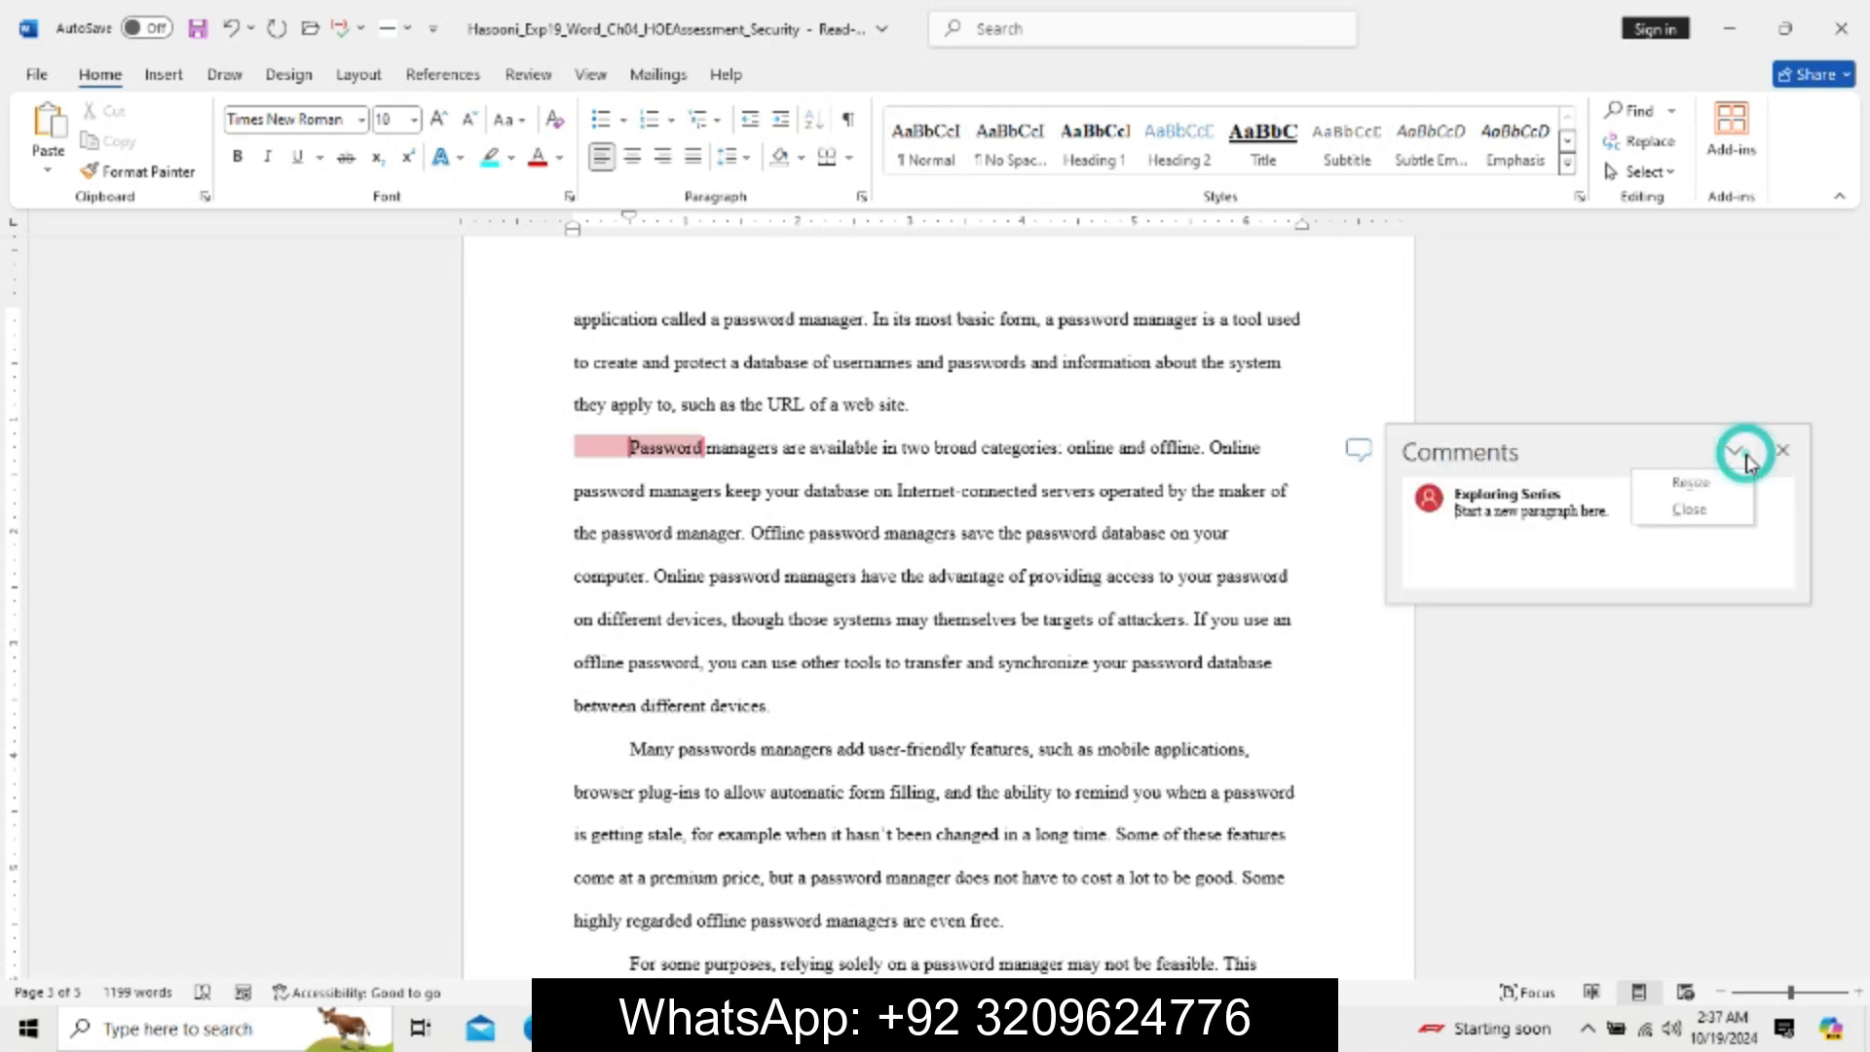
{"action": "triple_click", "coordinate": [1586, 500]}
{"action": "right_click", "coordinate": [1583, 502]}
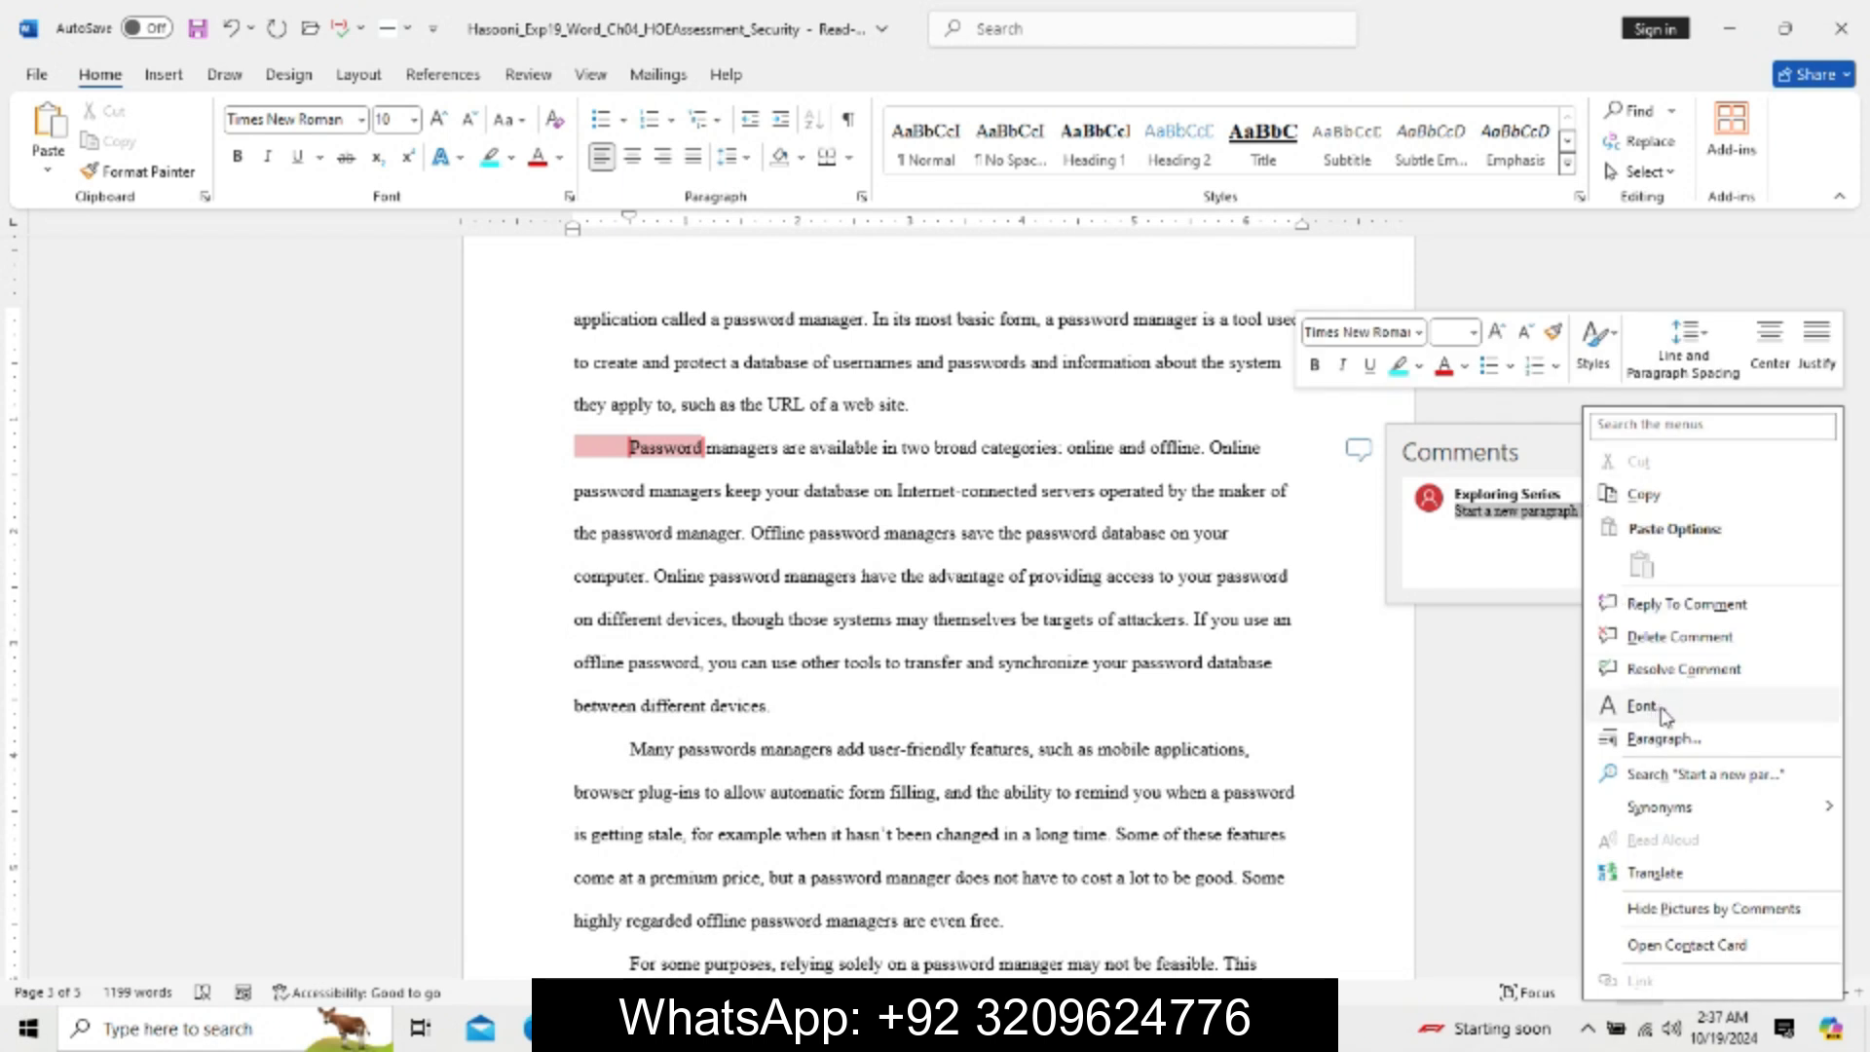
{"action": "left_click", "coordinate": [1672, 639]}
{"action": "left_click", "coordinate": [720, 444]}
Switch to the instructions document and undo the size, bold and highlight emphasis on the step 4 text.
{"action": "left_click", "coordinate": [881, 1029]}
{"action": "left_click", "coordinate": [760, 945]}
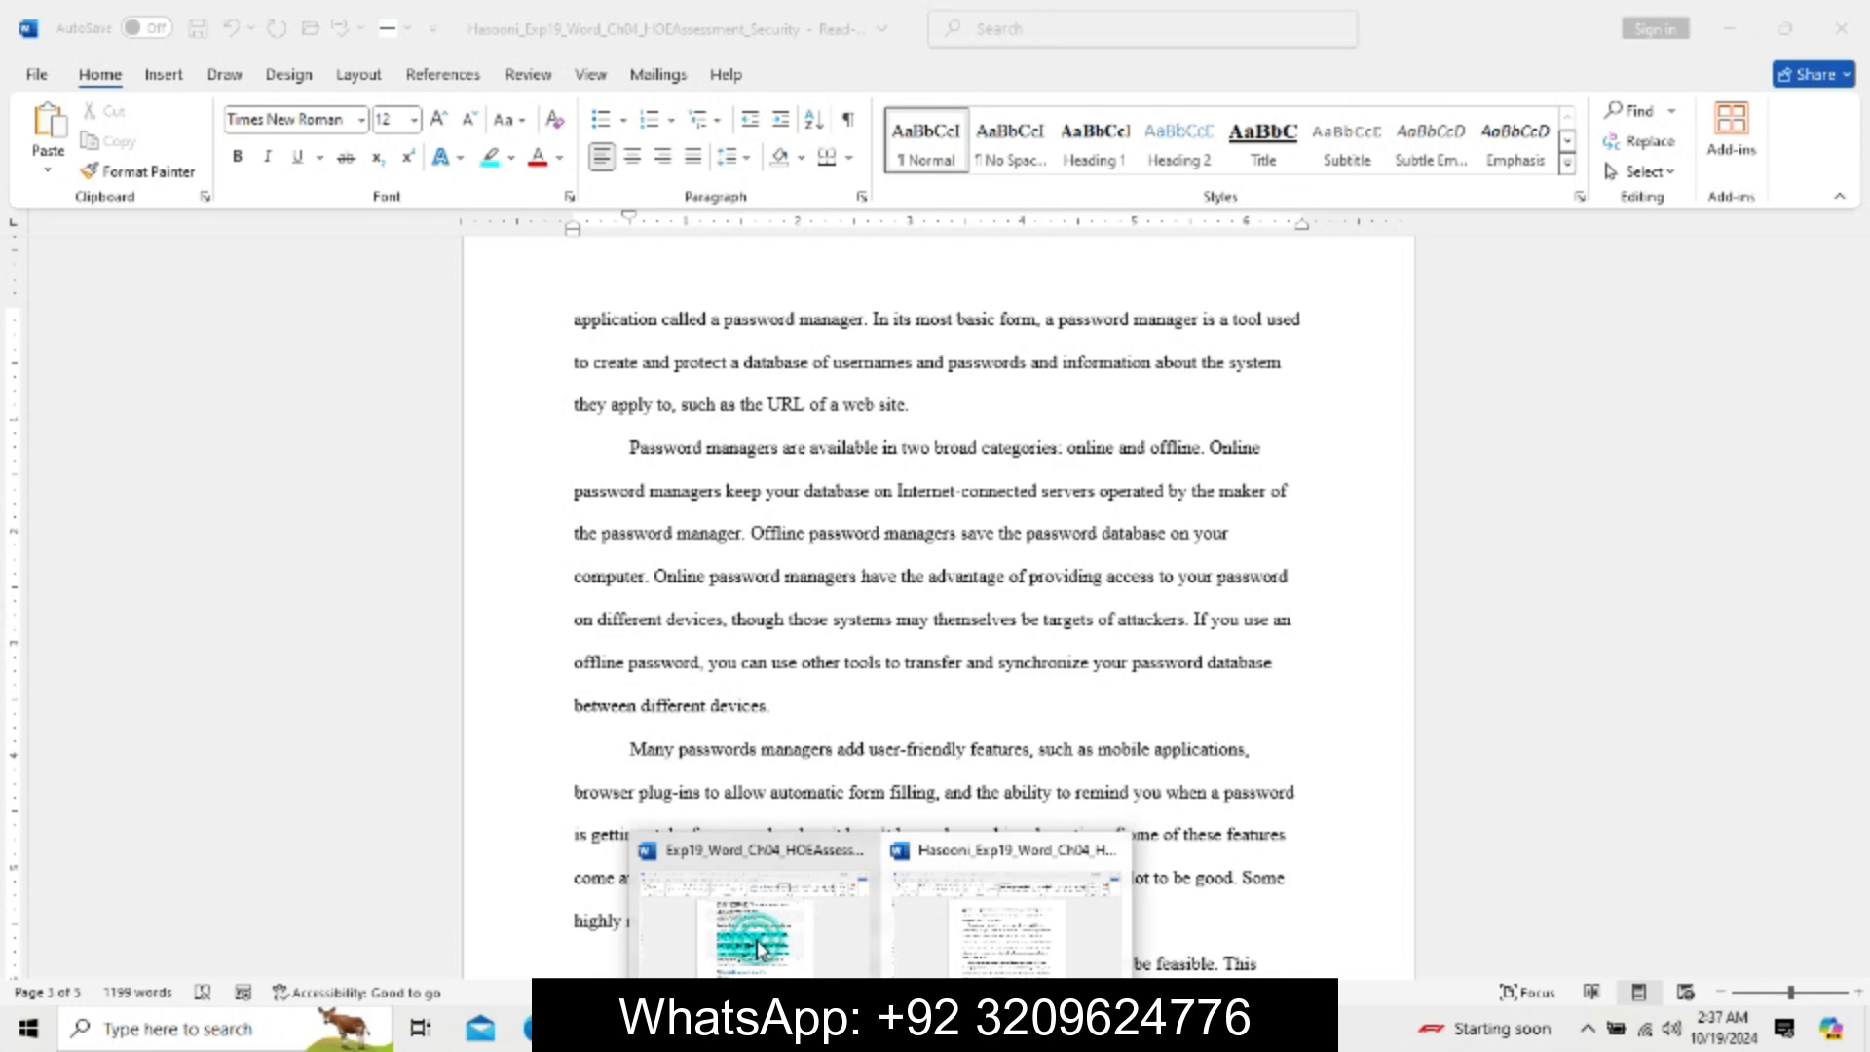
{"action": "key", "text": "ctrl+z"}
{"action": "key", "text": "ctrl+z"}
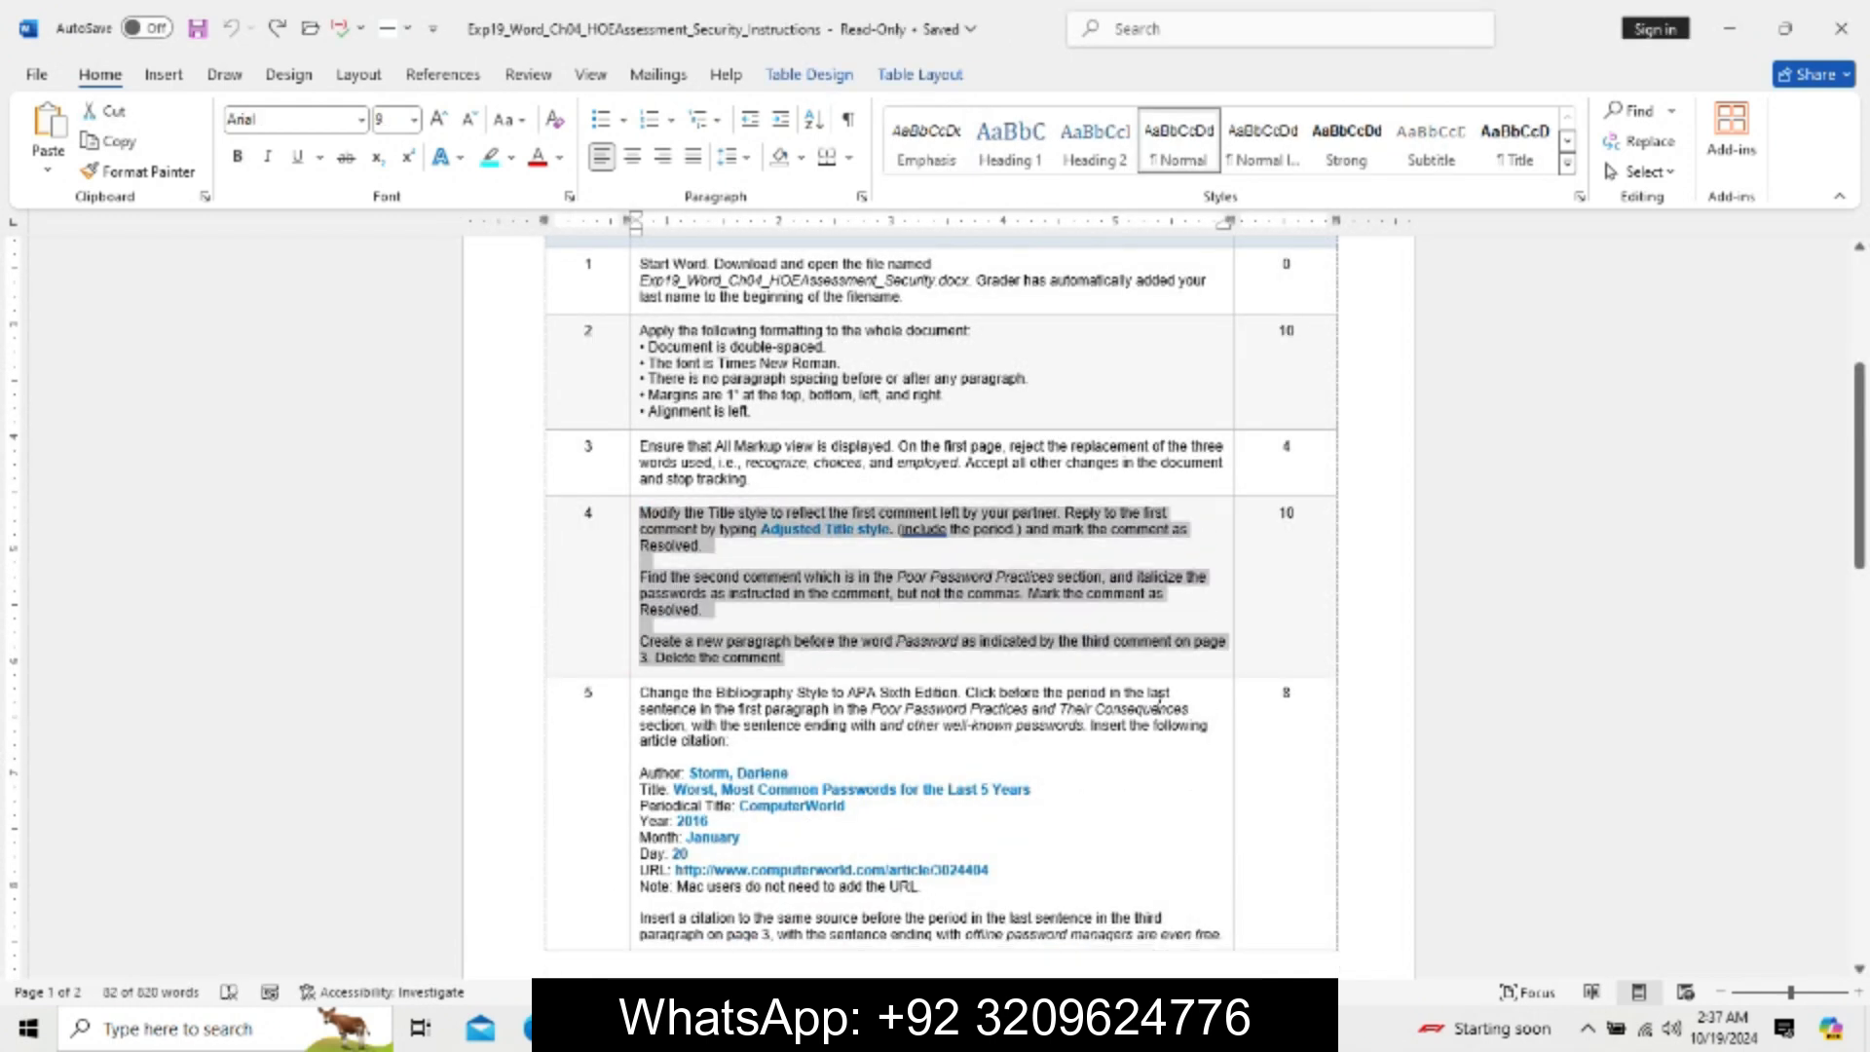
Emphasize the step 5 instruction text with 10 pt size, bold and turquoise highlighting, and select its article citation part.
{"action": "left_click_drag", "start_coordinate": [1861, 405], "coordinate": [1863, 511]}
{"action": "left_click_drag", "start_coordinate": [641, 517], "coordinate": [1230, 760]}
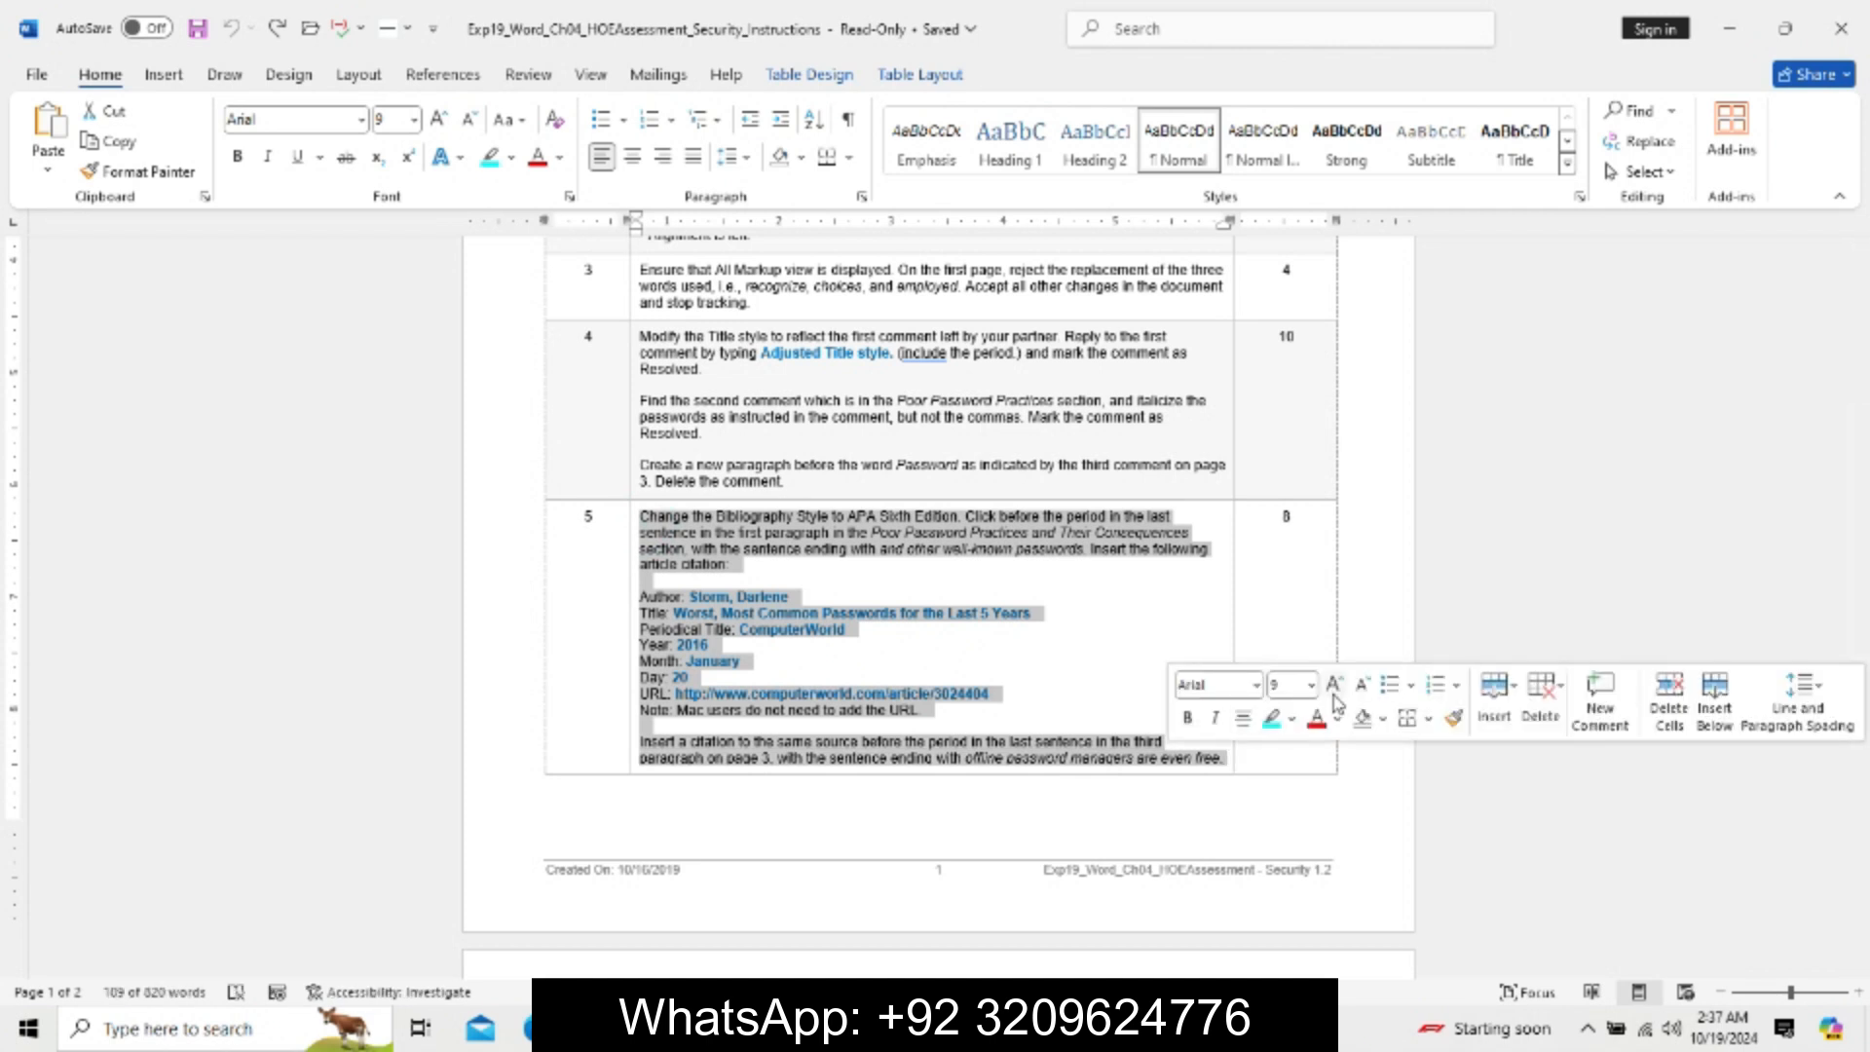
{"action": "key", "text": "BackSpace"}
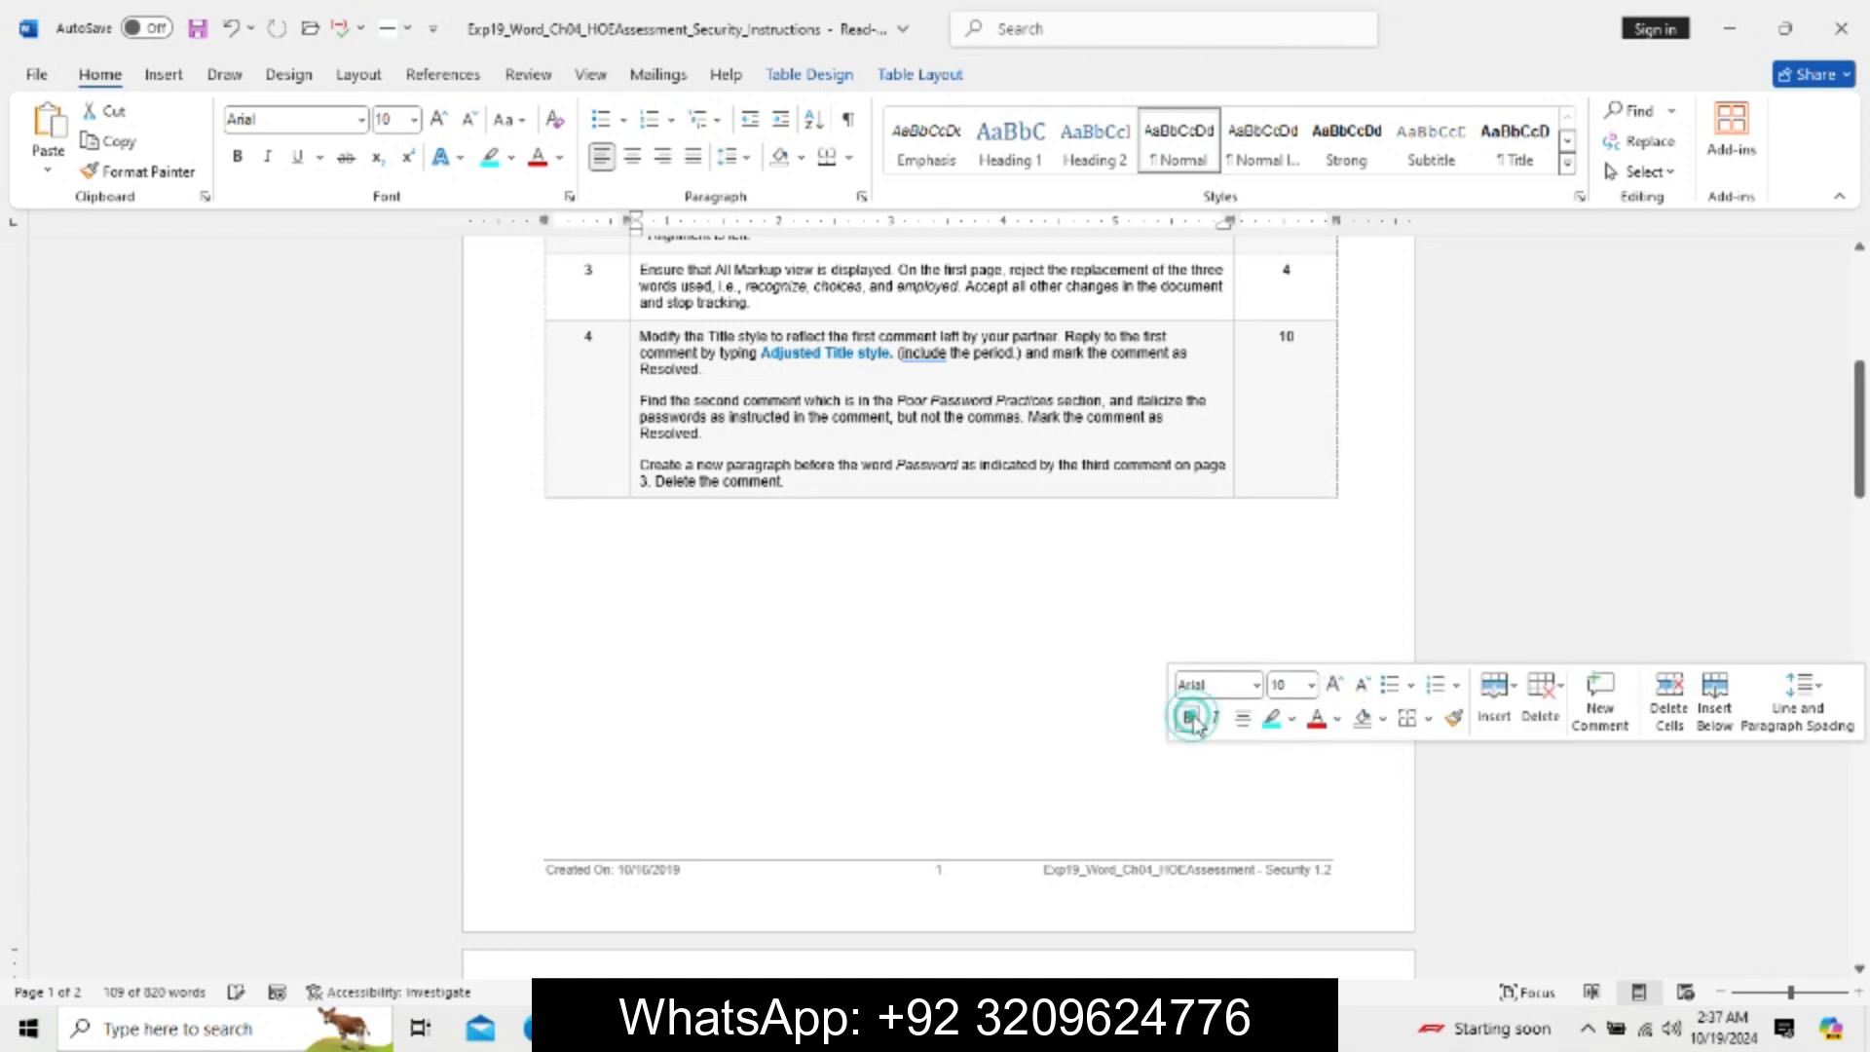
{"action": "key", "text": "ctrl+z"}
{"action": "left_click", "coordinate": [1188, 718]}
{"action": "scroll", "coordinate": [706, 282], "scroll_direction": "down", "scroll_amount": 3}
{"action": "left_click", "coordinate": [706, 282]}
{"action": "left_click_drag", "start_coordinate": [641, 291], "coordinate": [824, 580]}
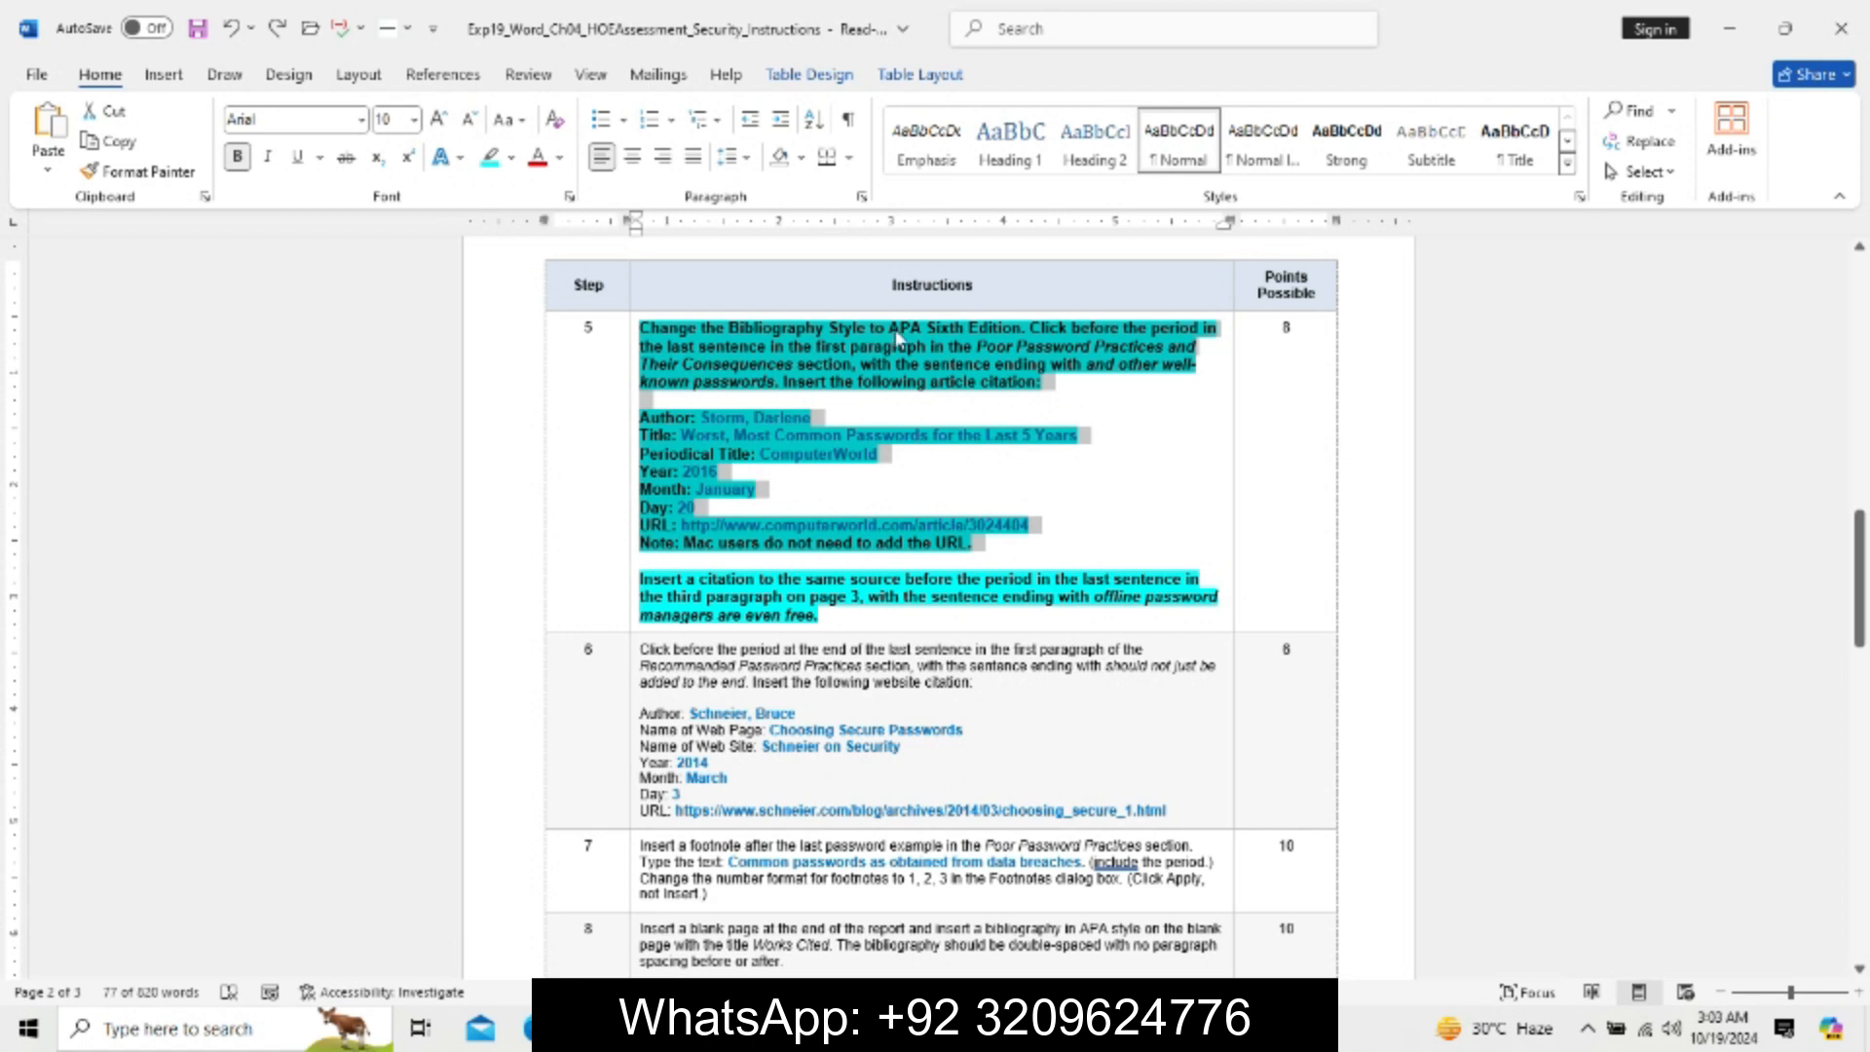
Switch to the Password Recommendations document and set the bibliography style to APA Sixth Edition.
{"action": "left_click", "coordinate": [883, 1029]}
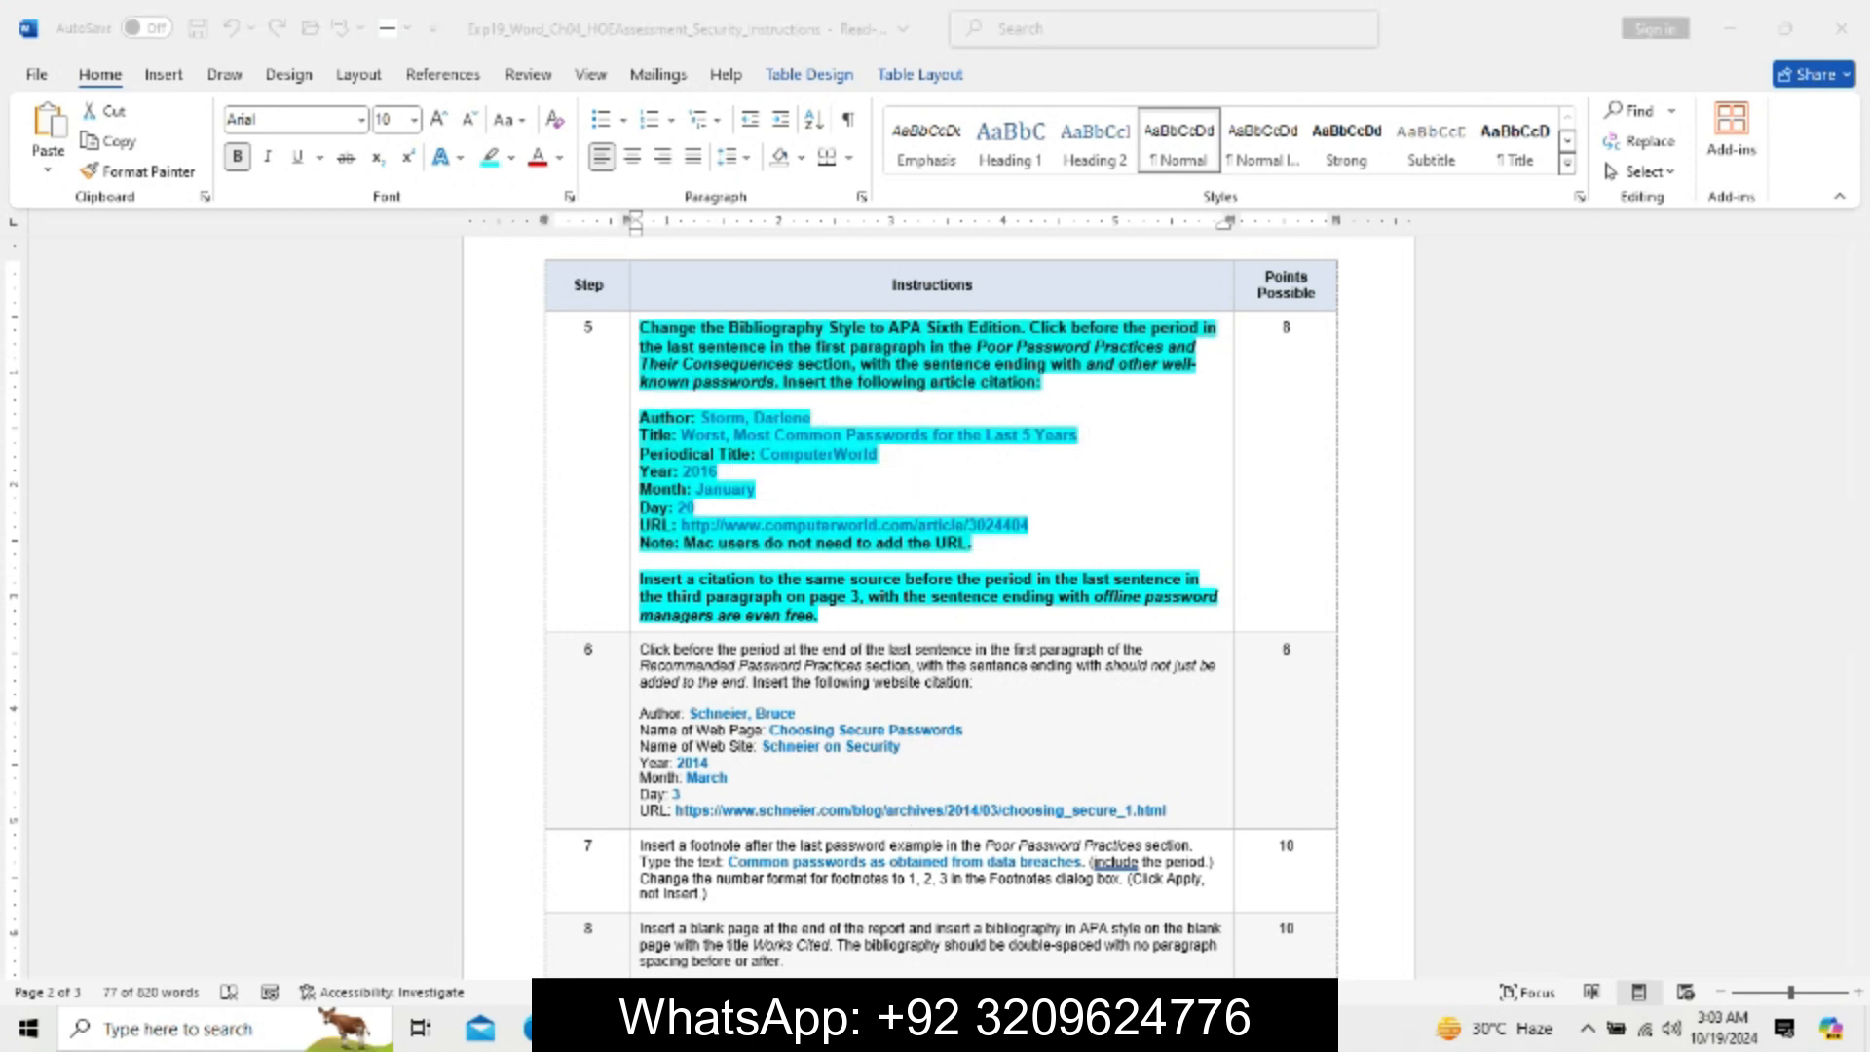
{"action": "left_click", "coordinate": [974, 911]}
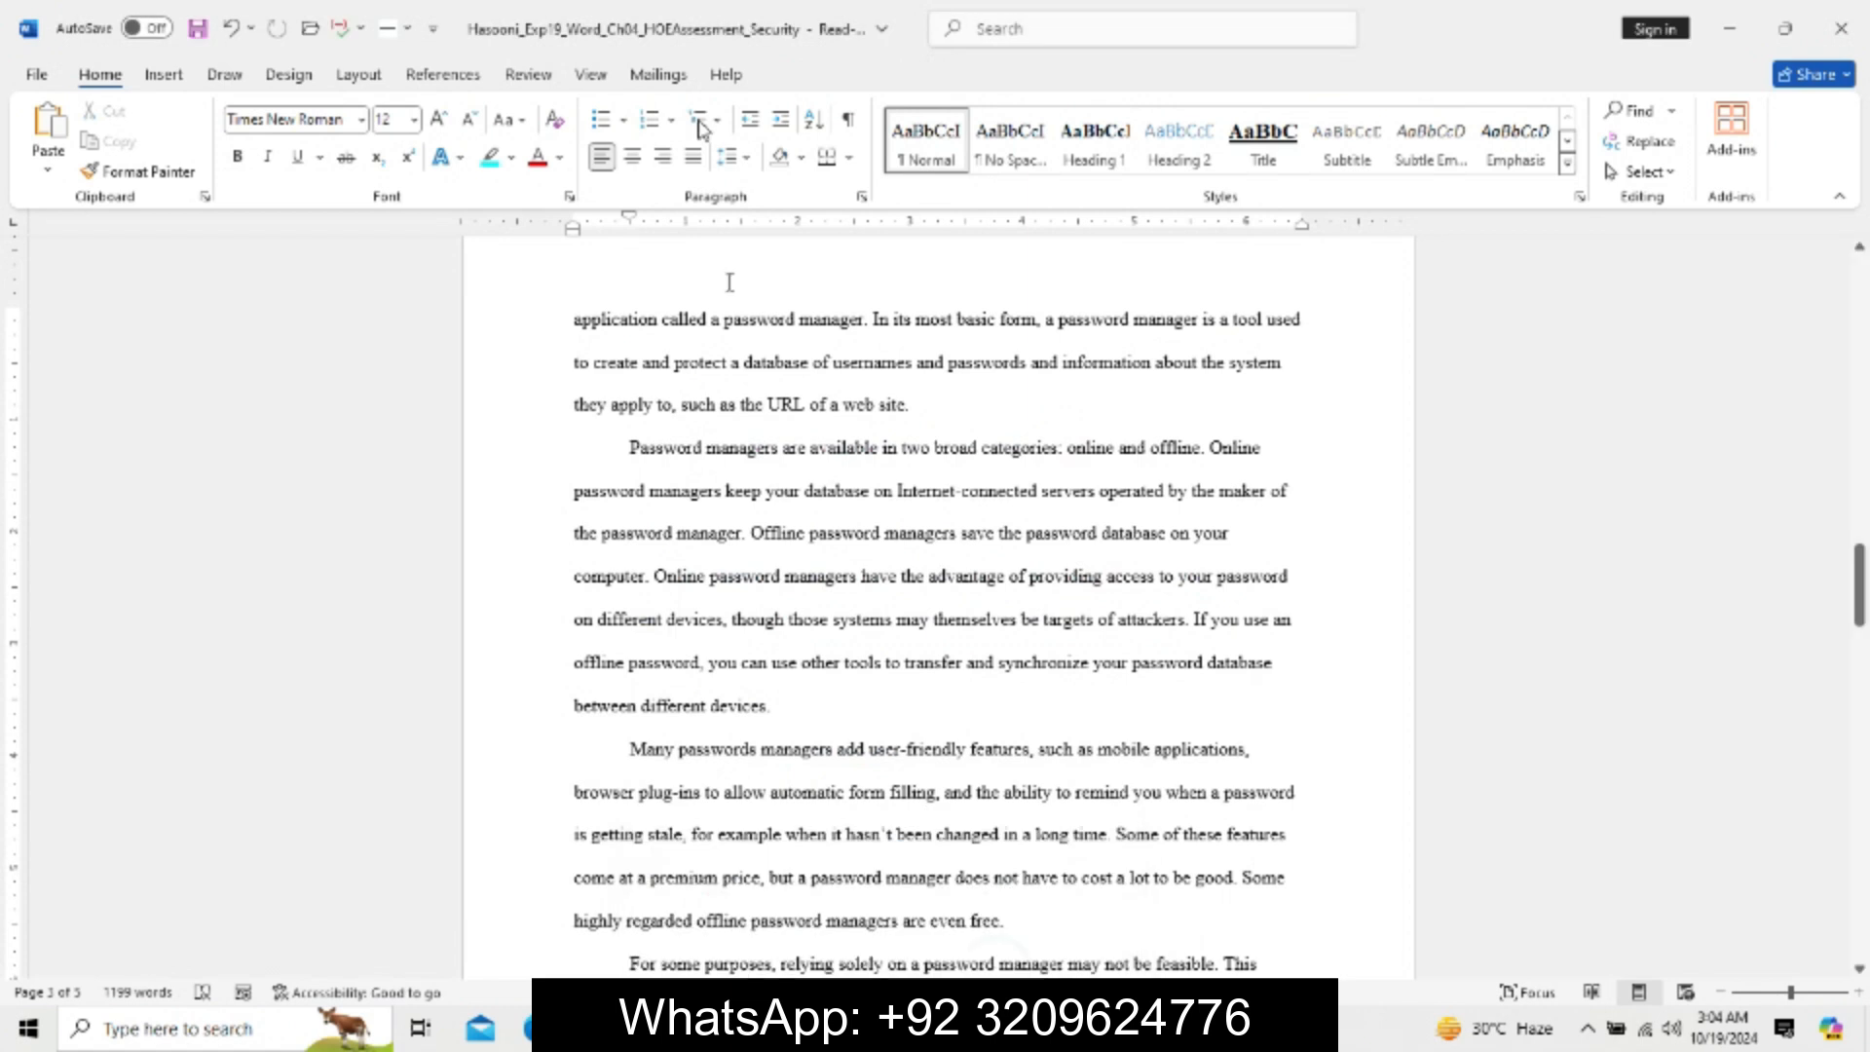
{"action": "left_click", "coordinate": [443, 74]}
{"action": "left_click", "coordinate": [736, 146]}
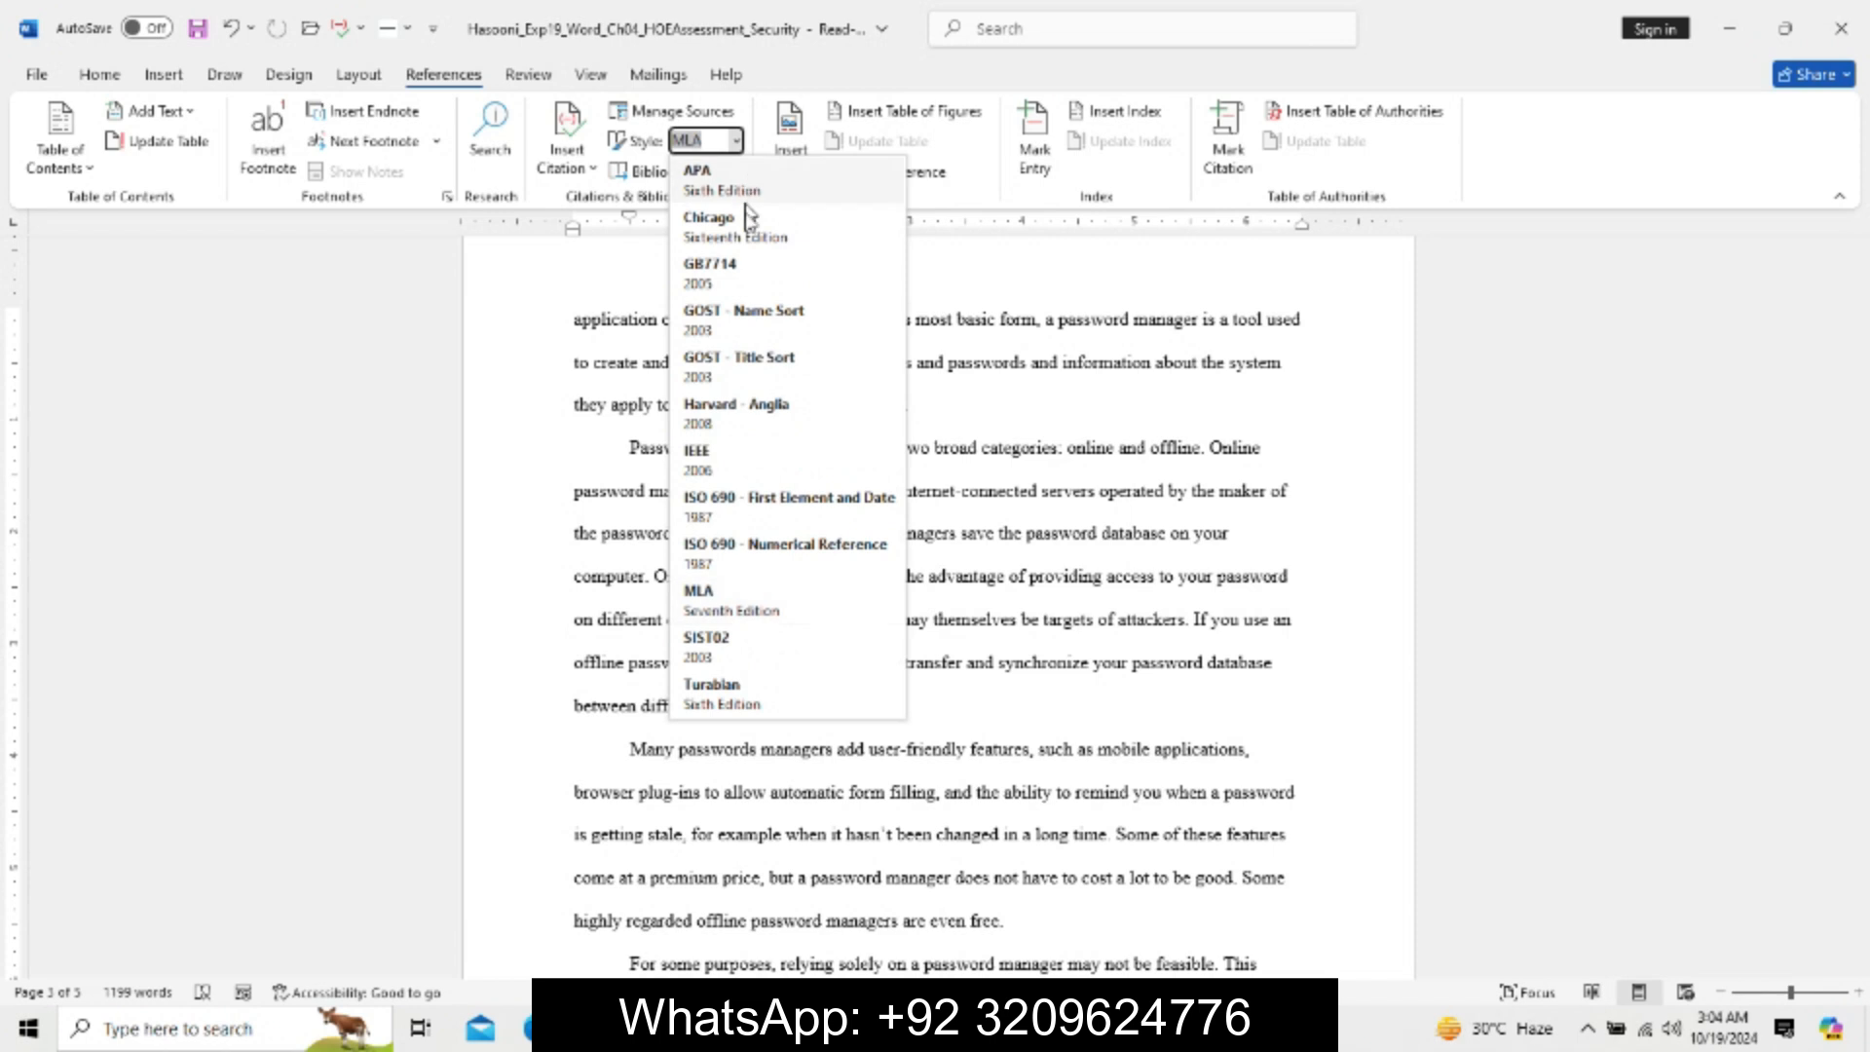
{"action": "left_click", "coordinate": [733, 192]}
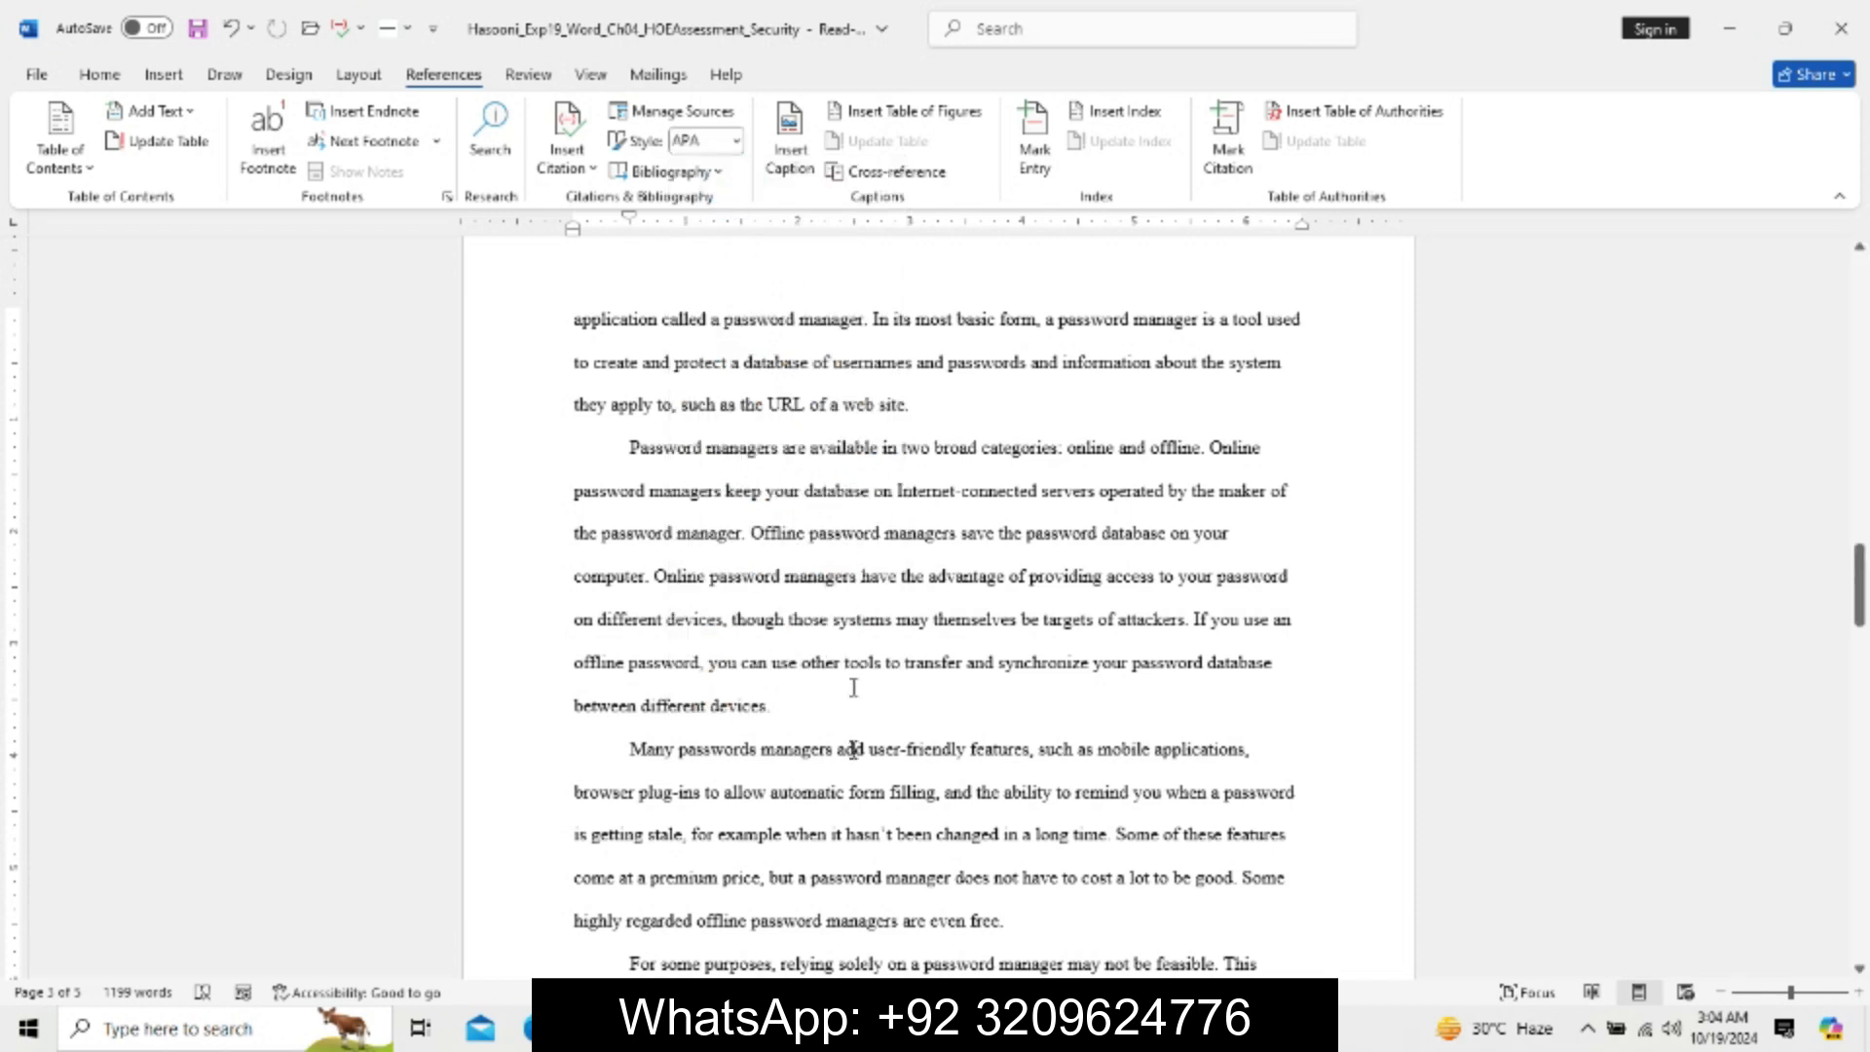
Check step 5 in the instructions document, then place the insertion point before the period ending the first Poor Password Practices paragraph.
{"action": "left_click", "coordinate": [881, 1029]}
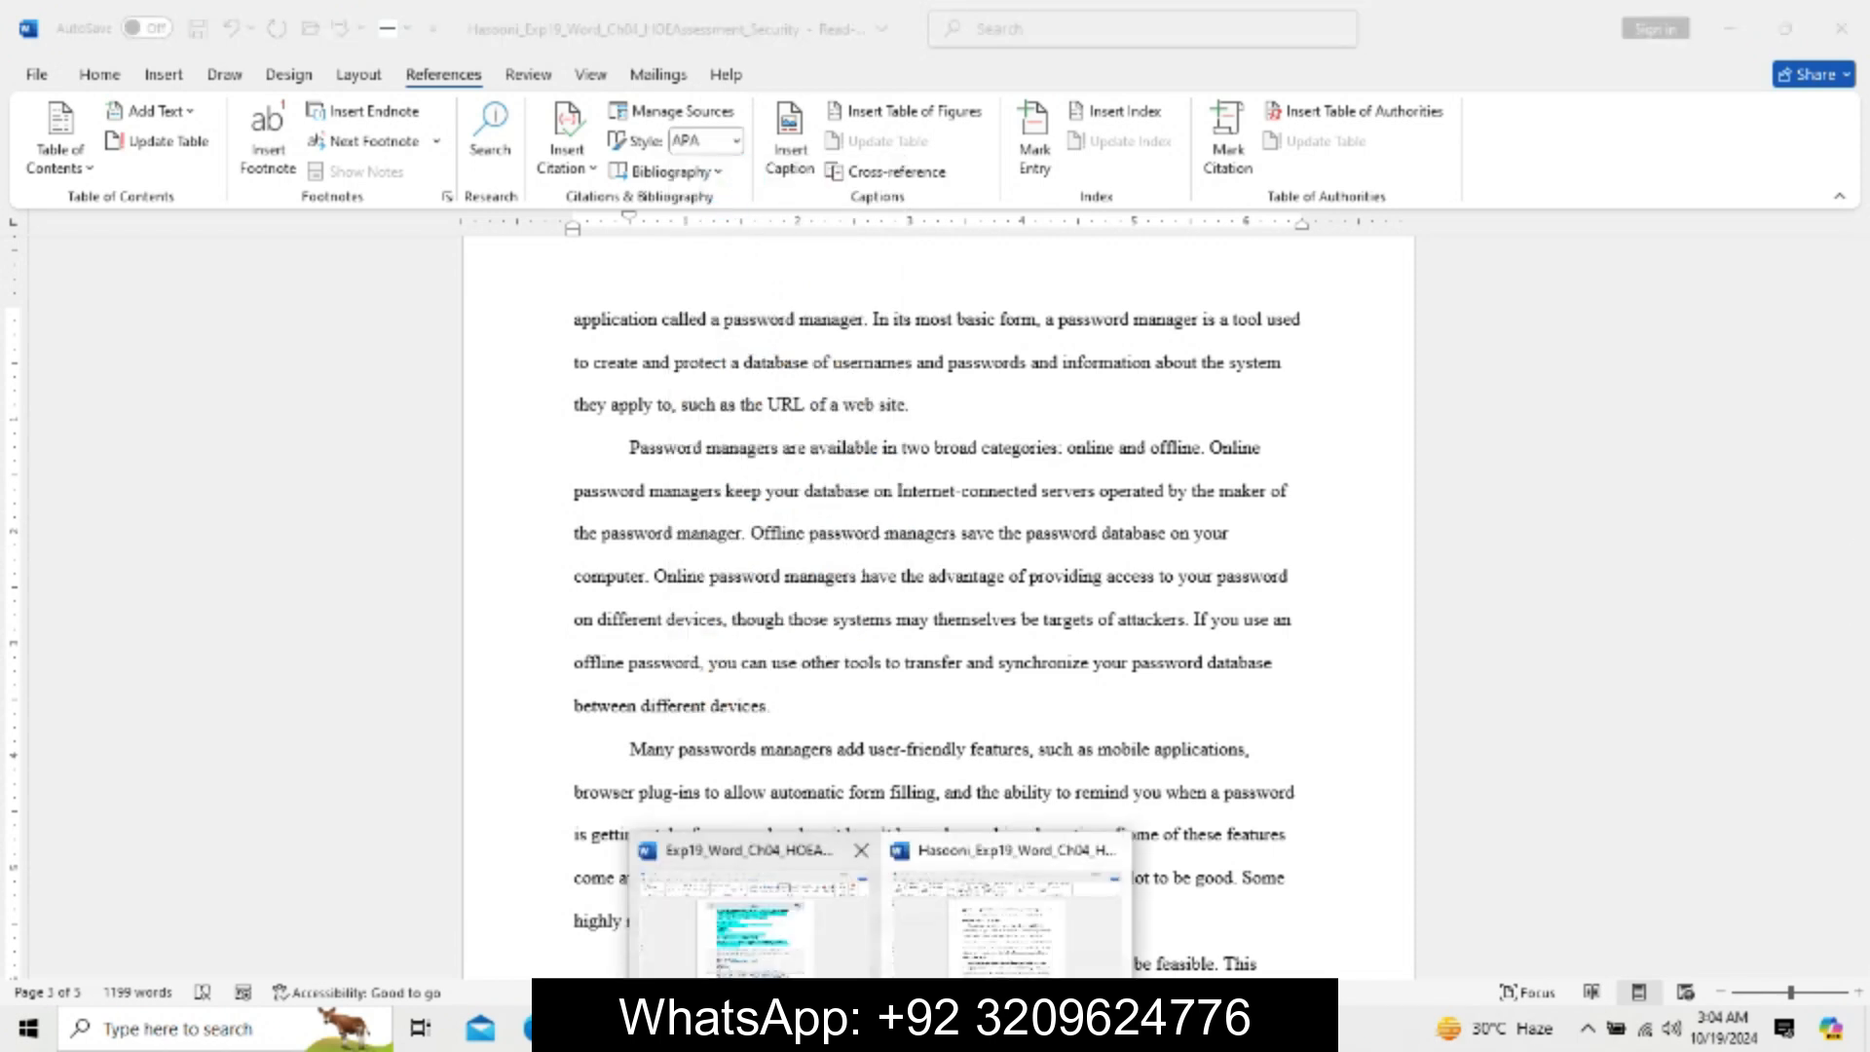
{"action": "left_click", "coordinate": [779, 986]}
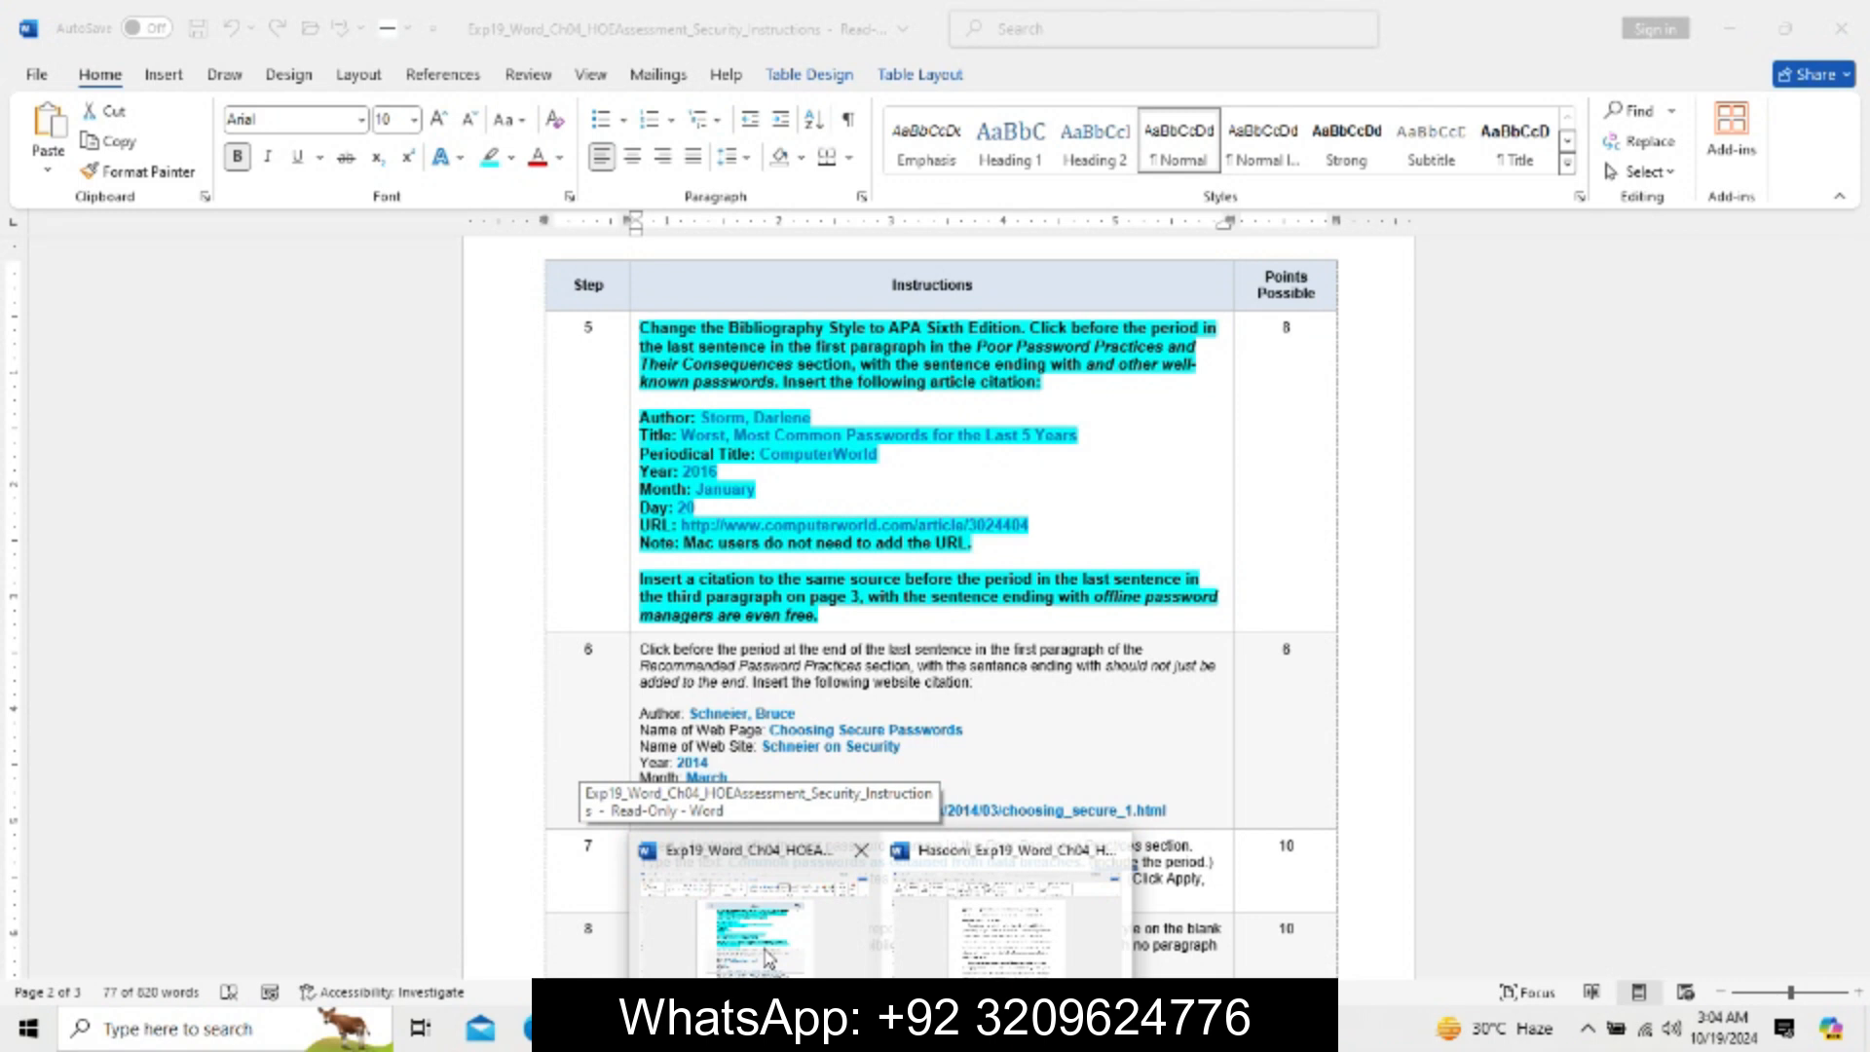
{"action": "left_click", "coordinate": [1002, 935]}
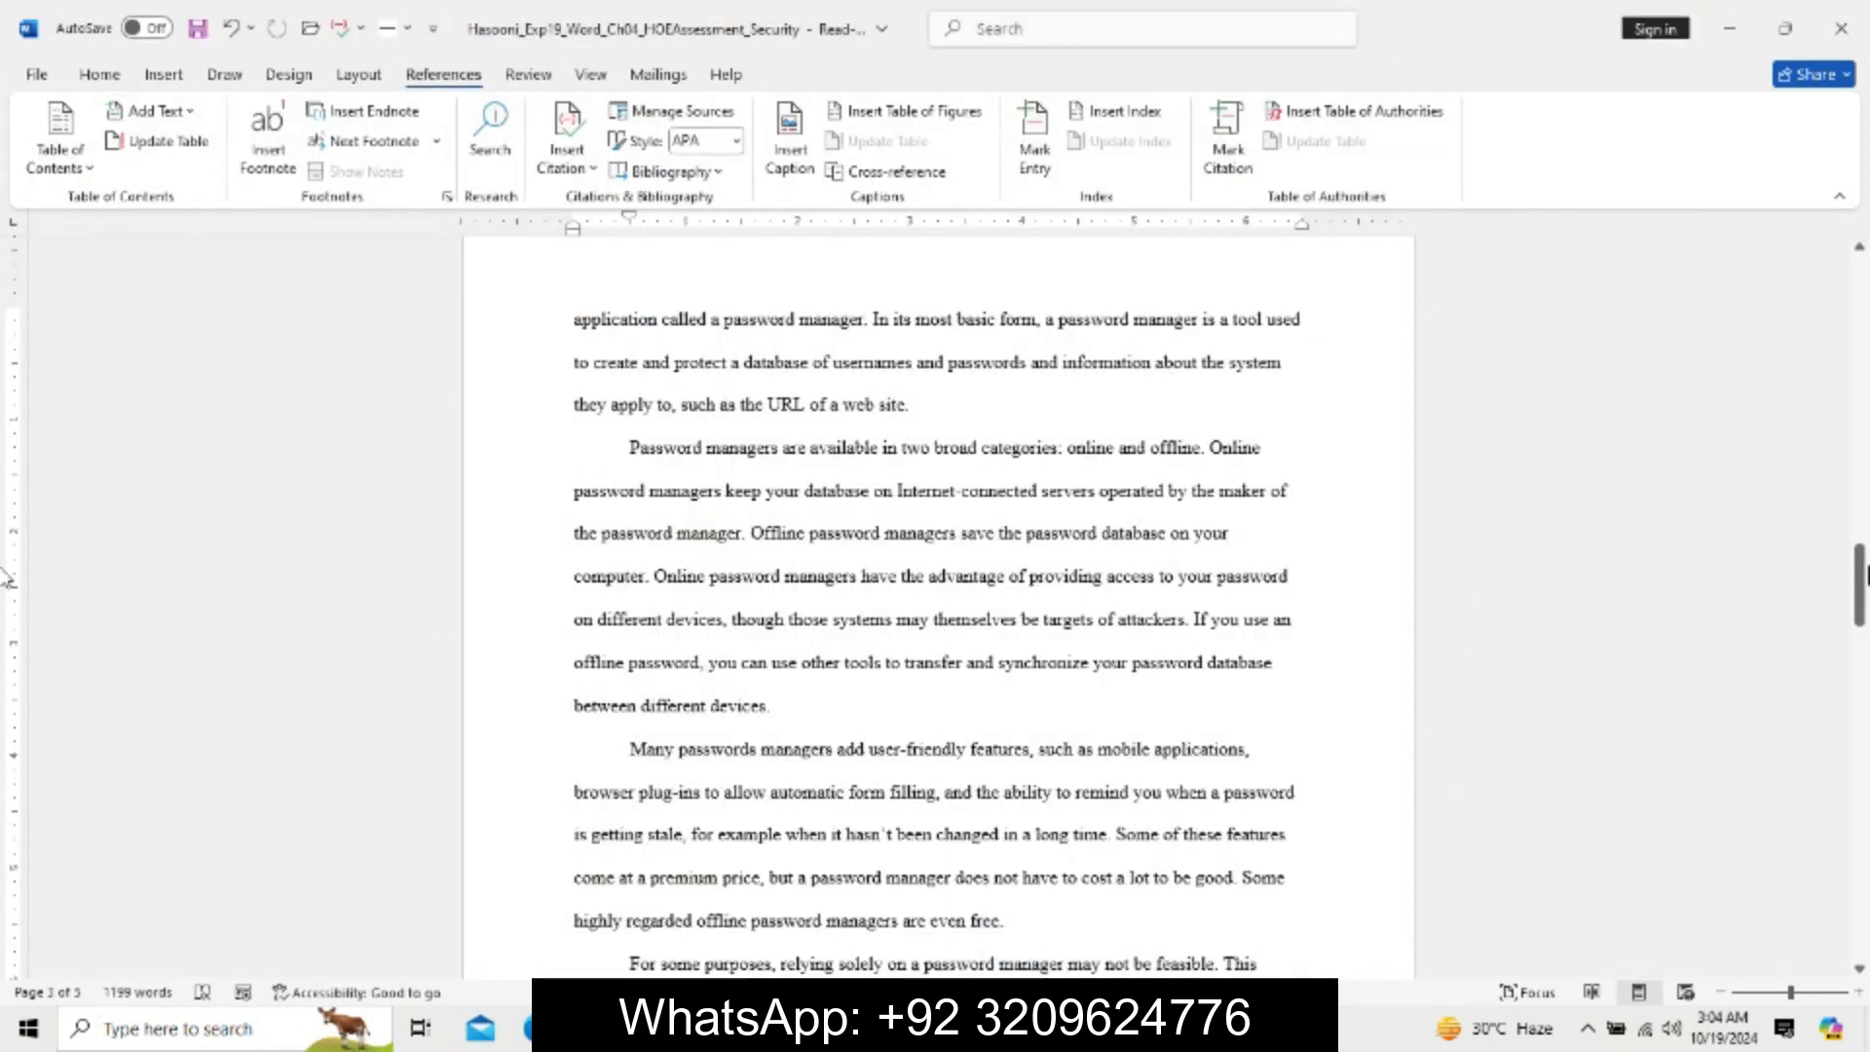
{"action": "left_click_drag", "start_coordinate": [1862, 576], "coordinate": [1865, 387]}
{"action": "left_click", "coordinate": [1271, 658]}
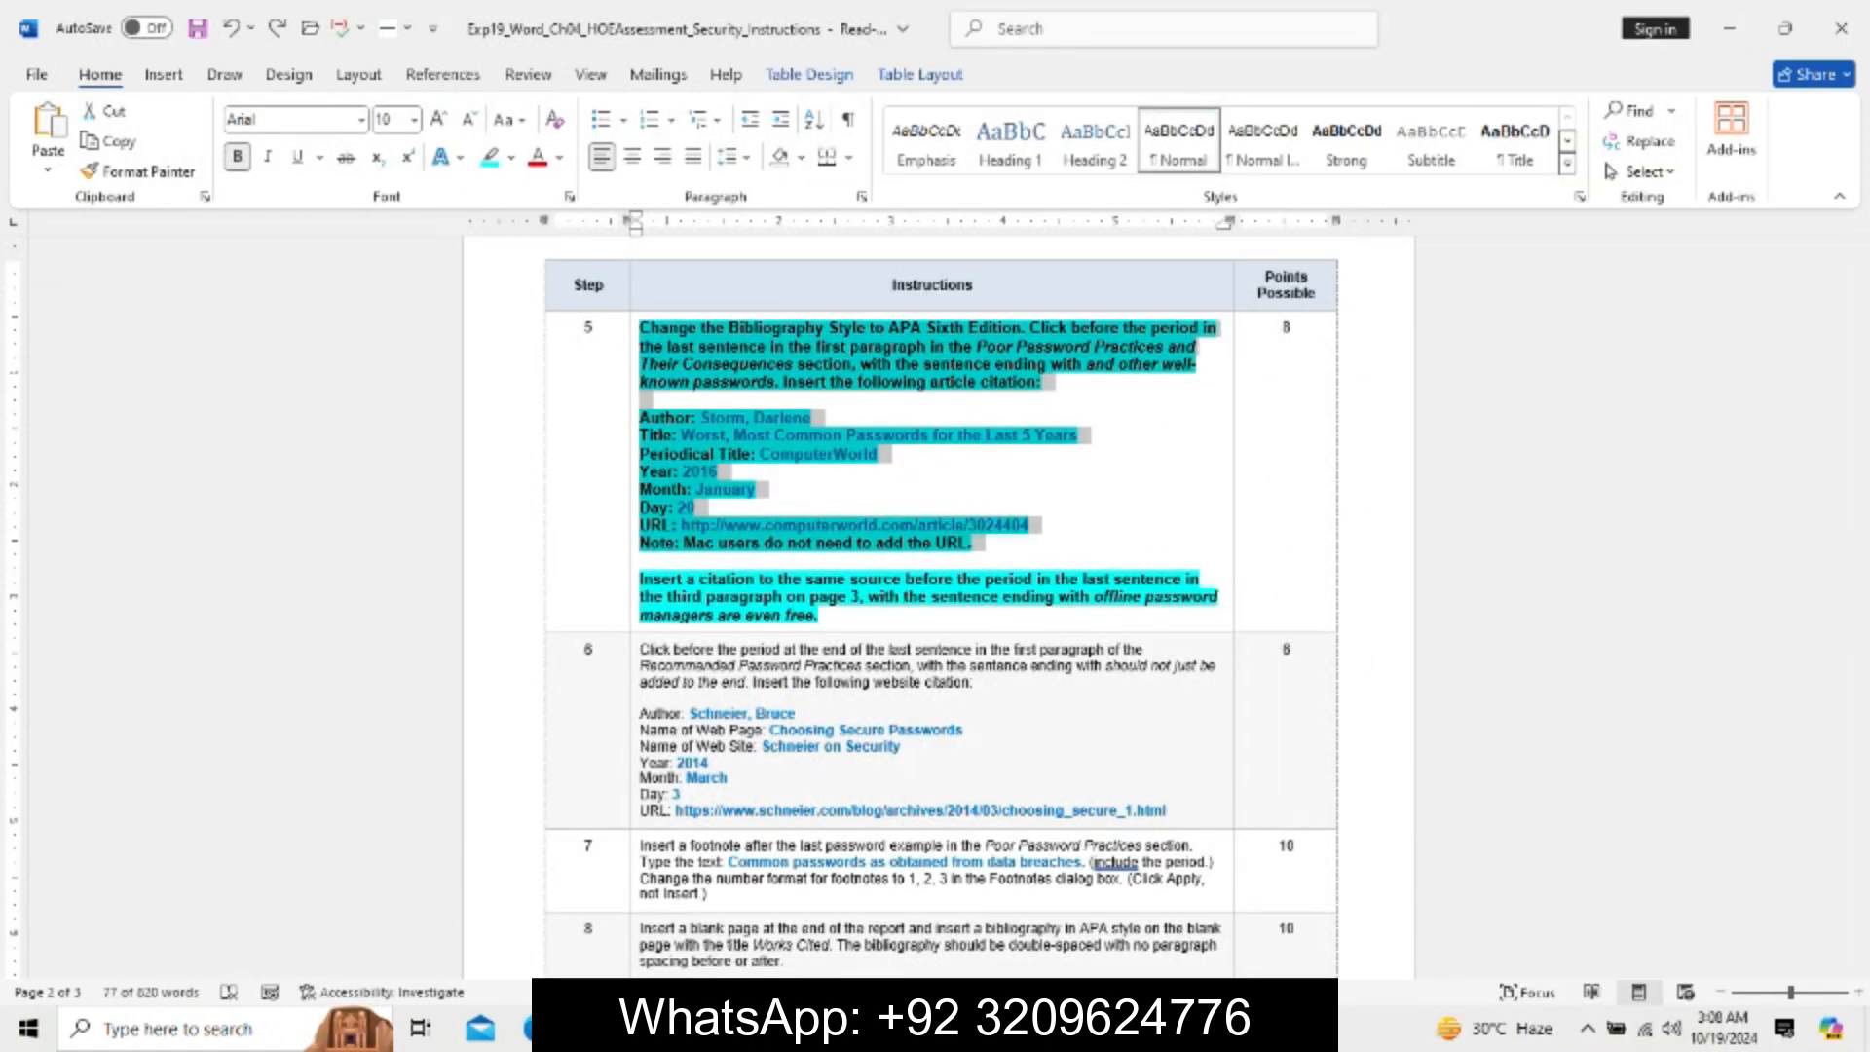
{"action": "left_click", "coordinate": [883, 1029]}
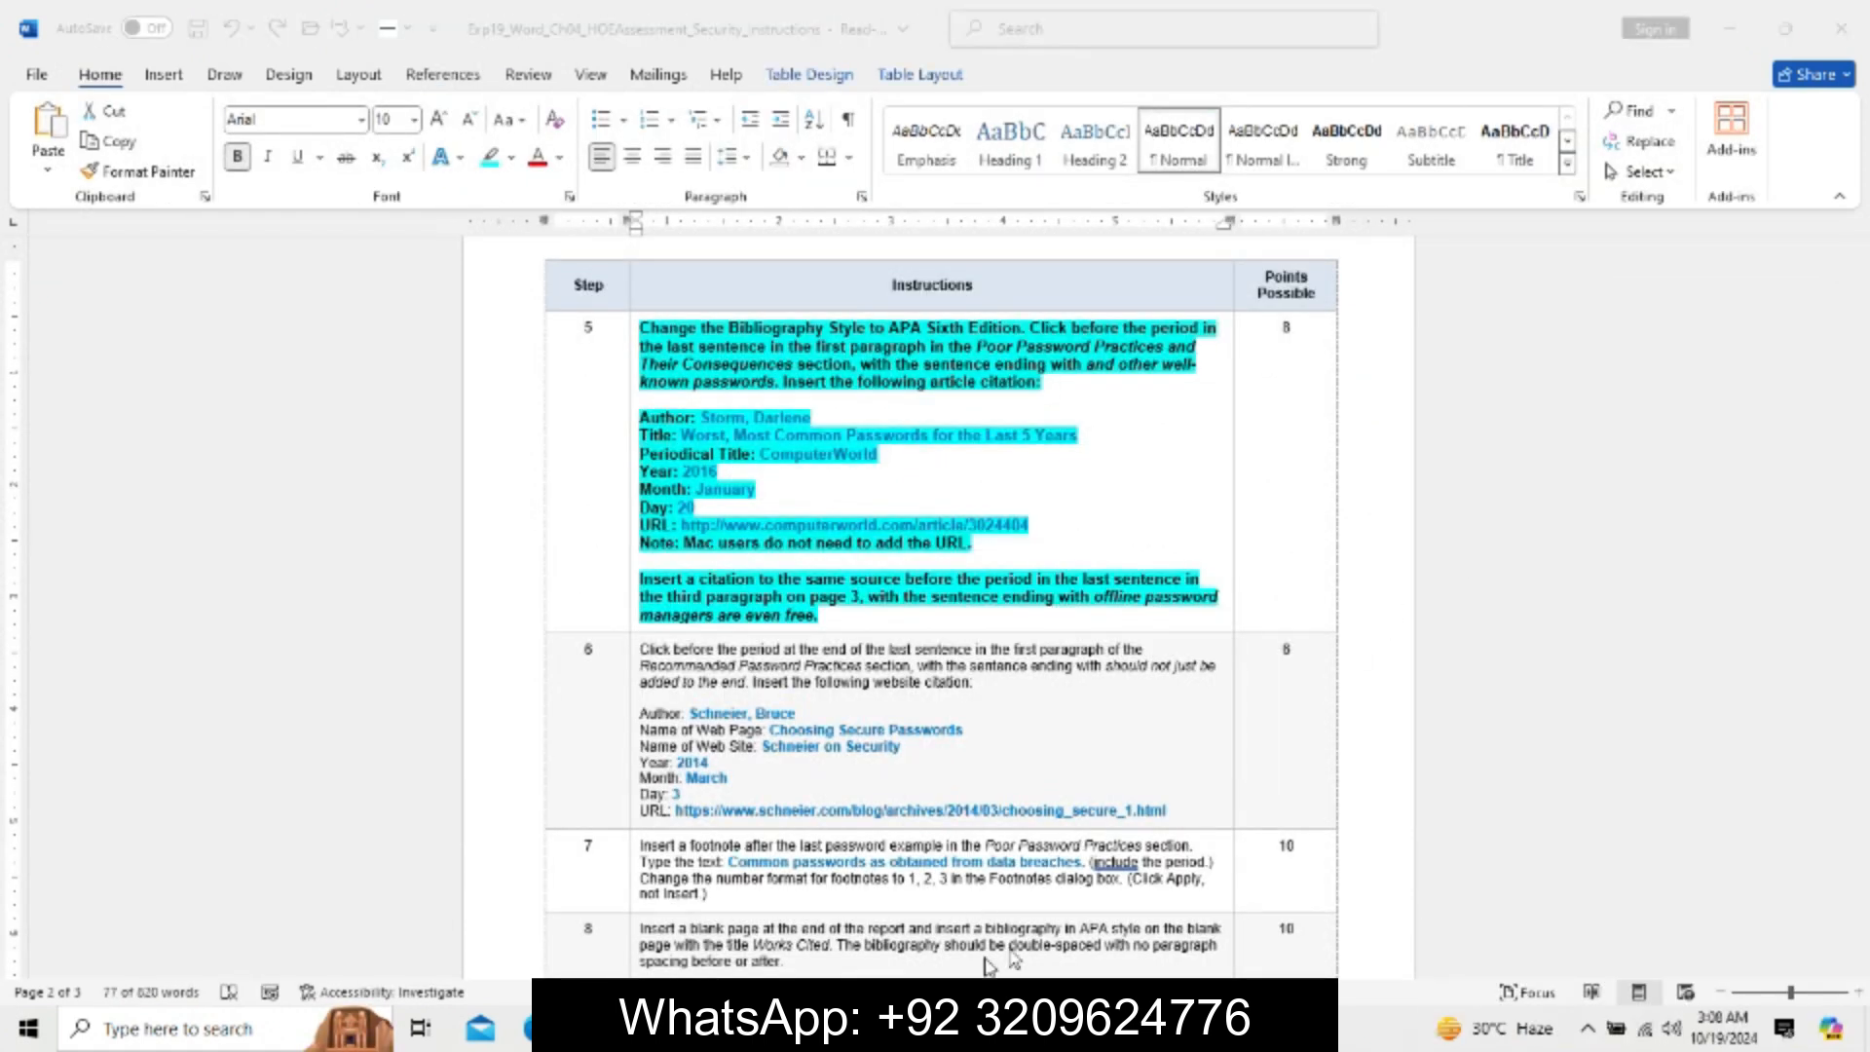
{"action": "left_click", "coordinate": [1011, 945]}
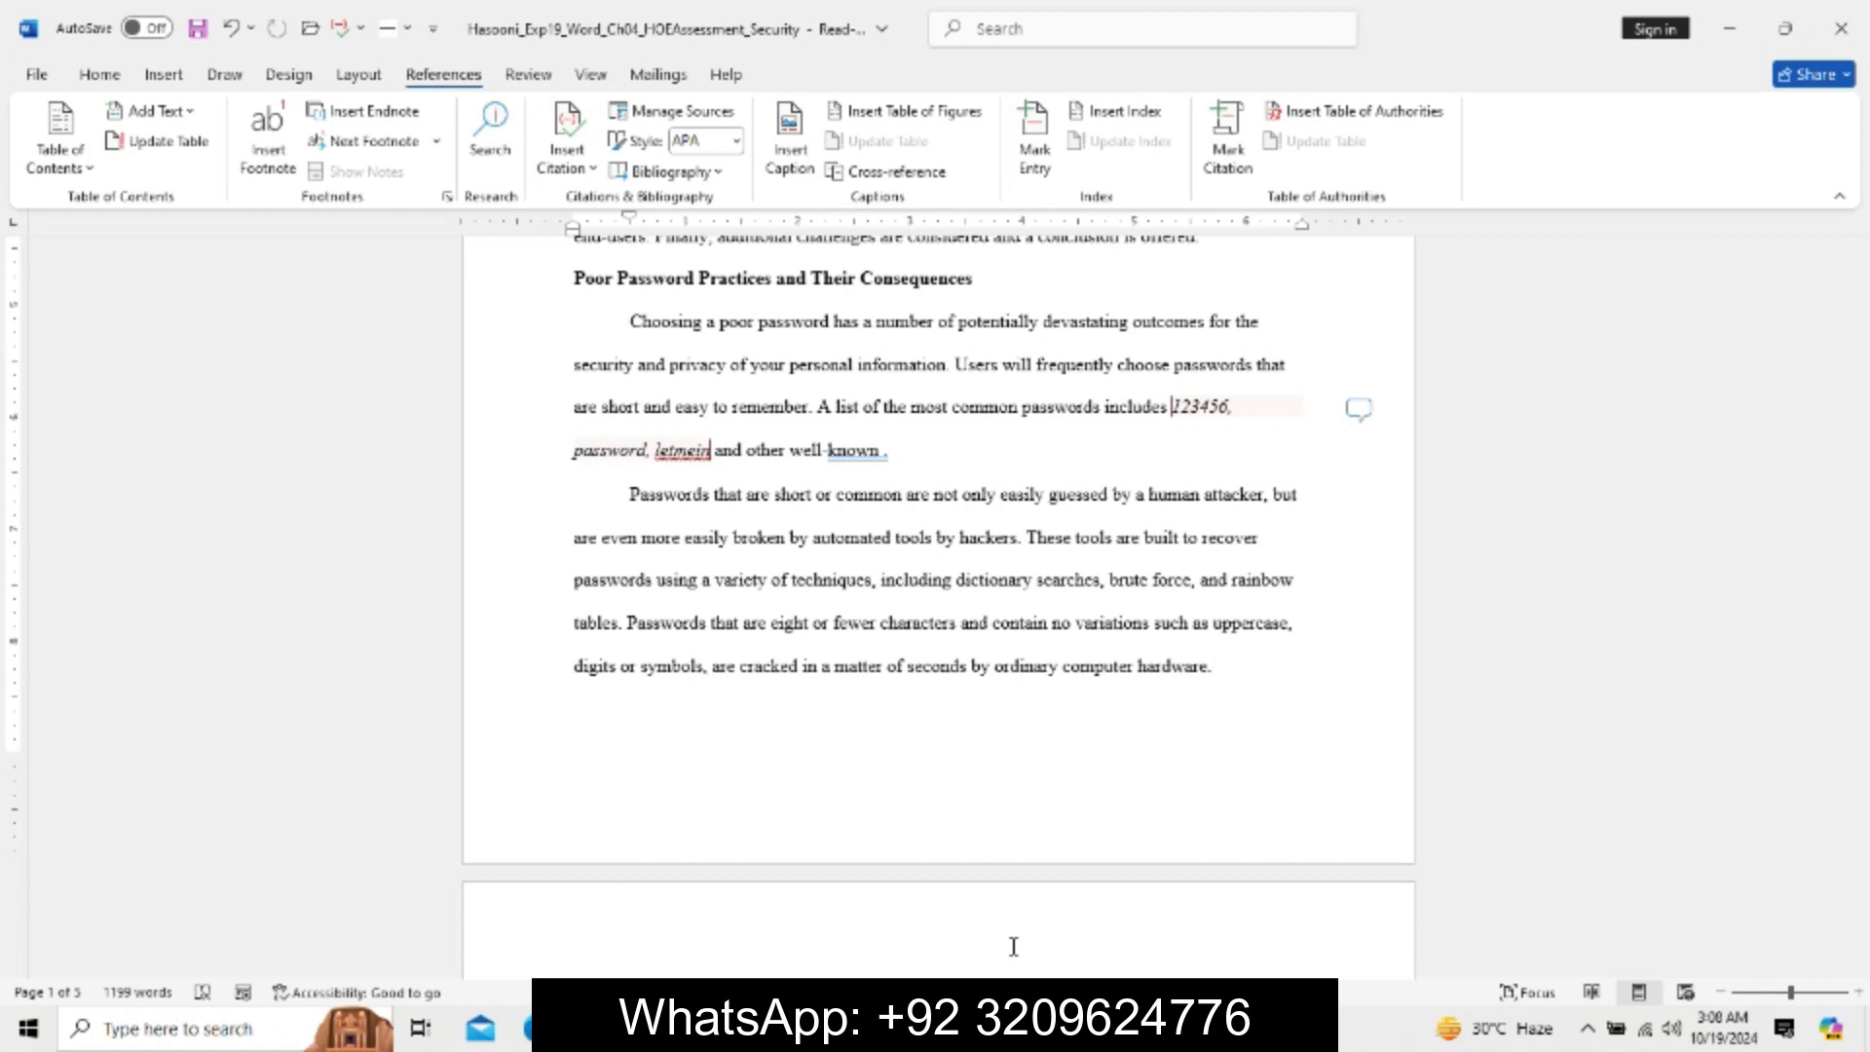
{"action": "left_click", "coordinate": [923, 448]}
{"action": "left_click", "coordinate": [885, 449]}
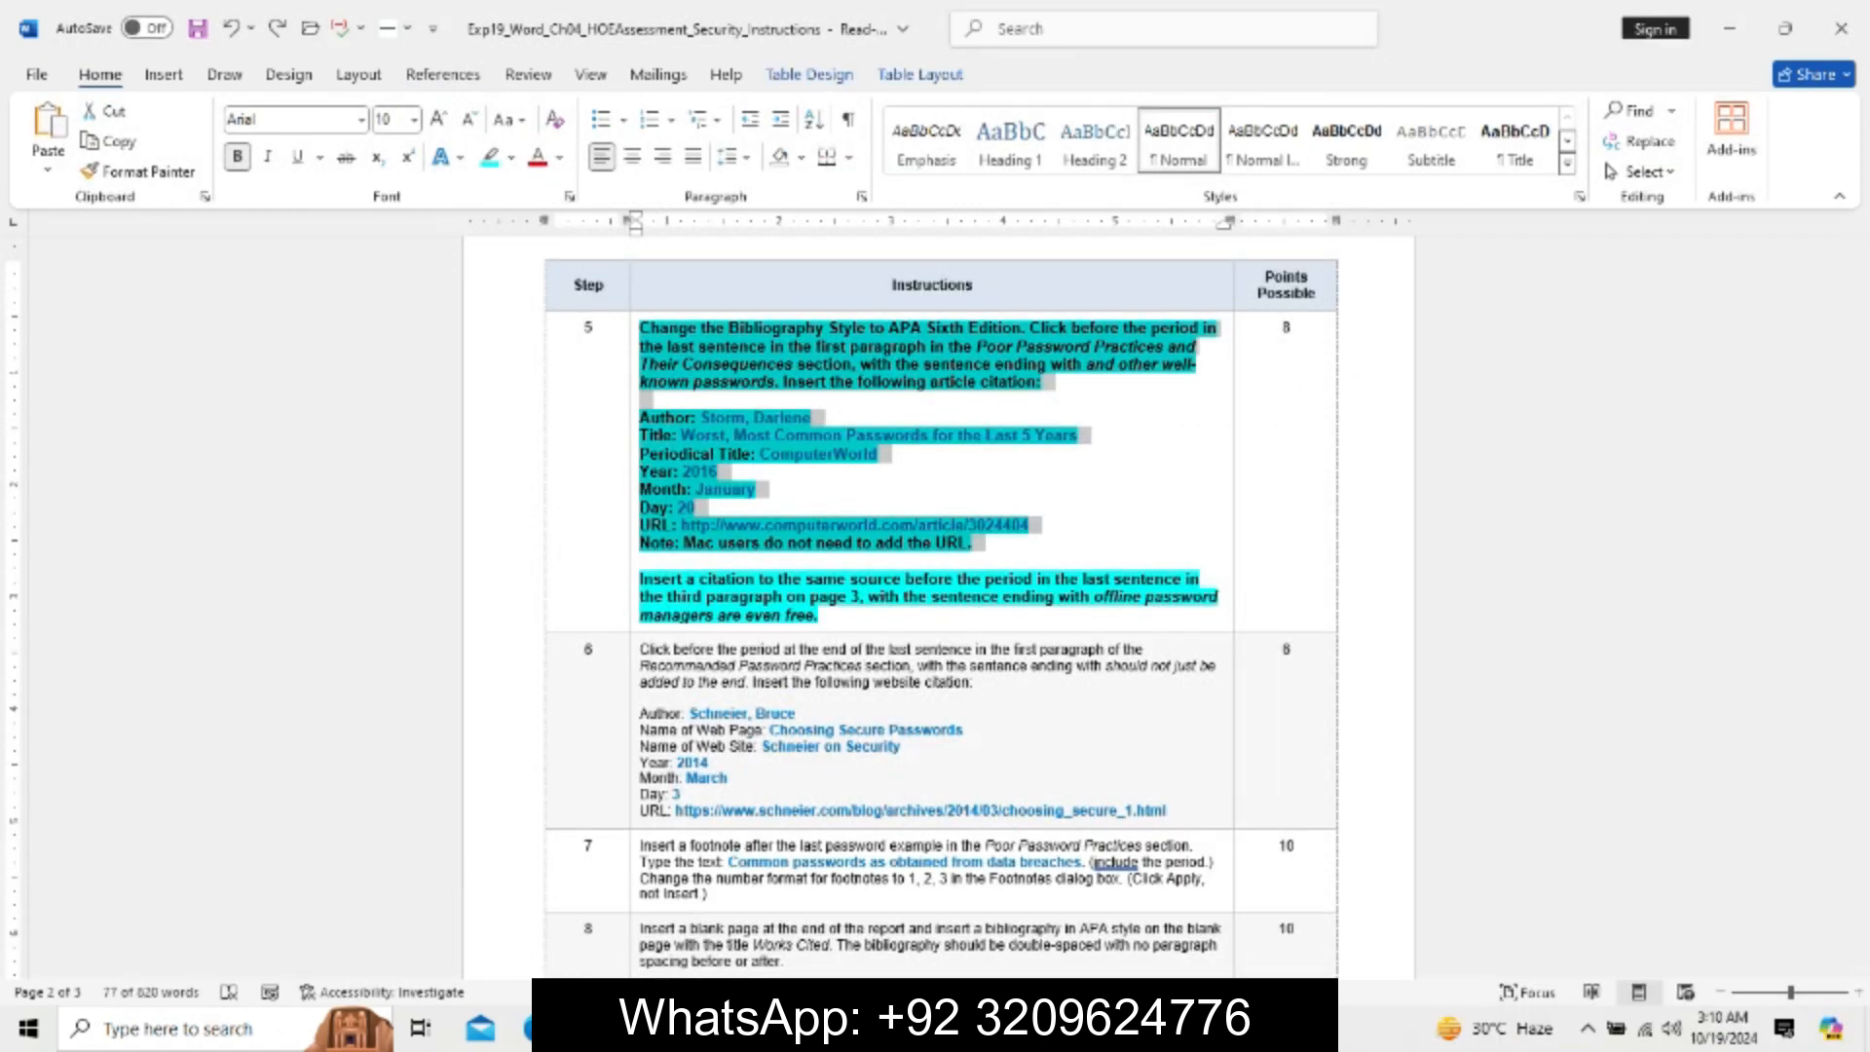
Start a new citation source in the Password Recommendations document, with Article in a Periodical as its type.
{"action": "left_click", "coordinate": [1057, 1029]}
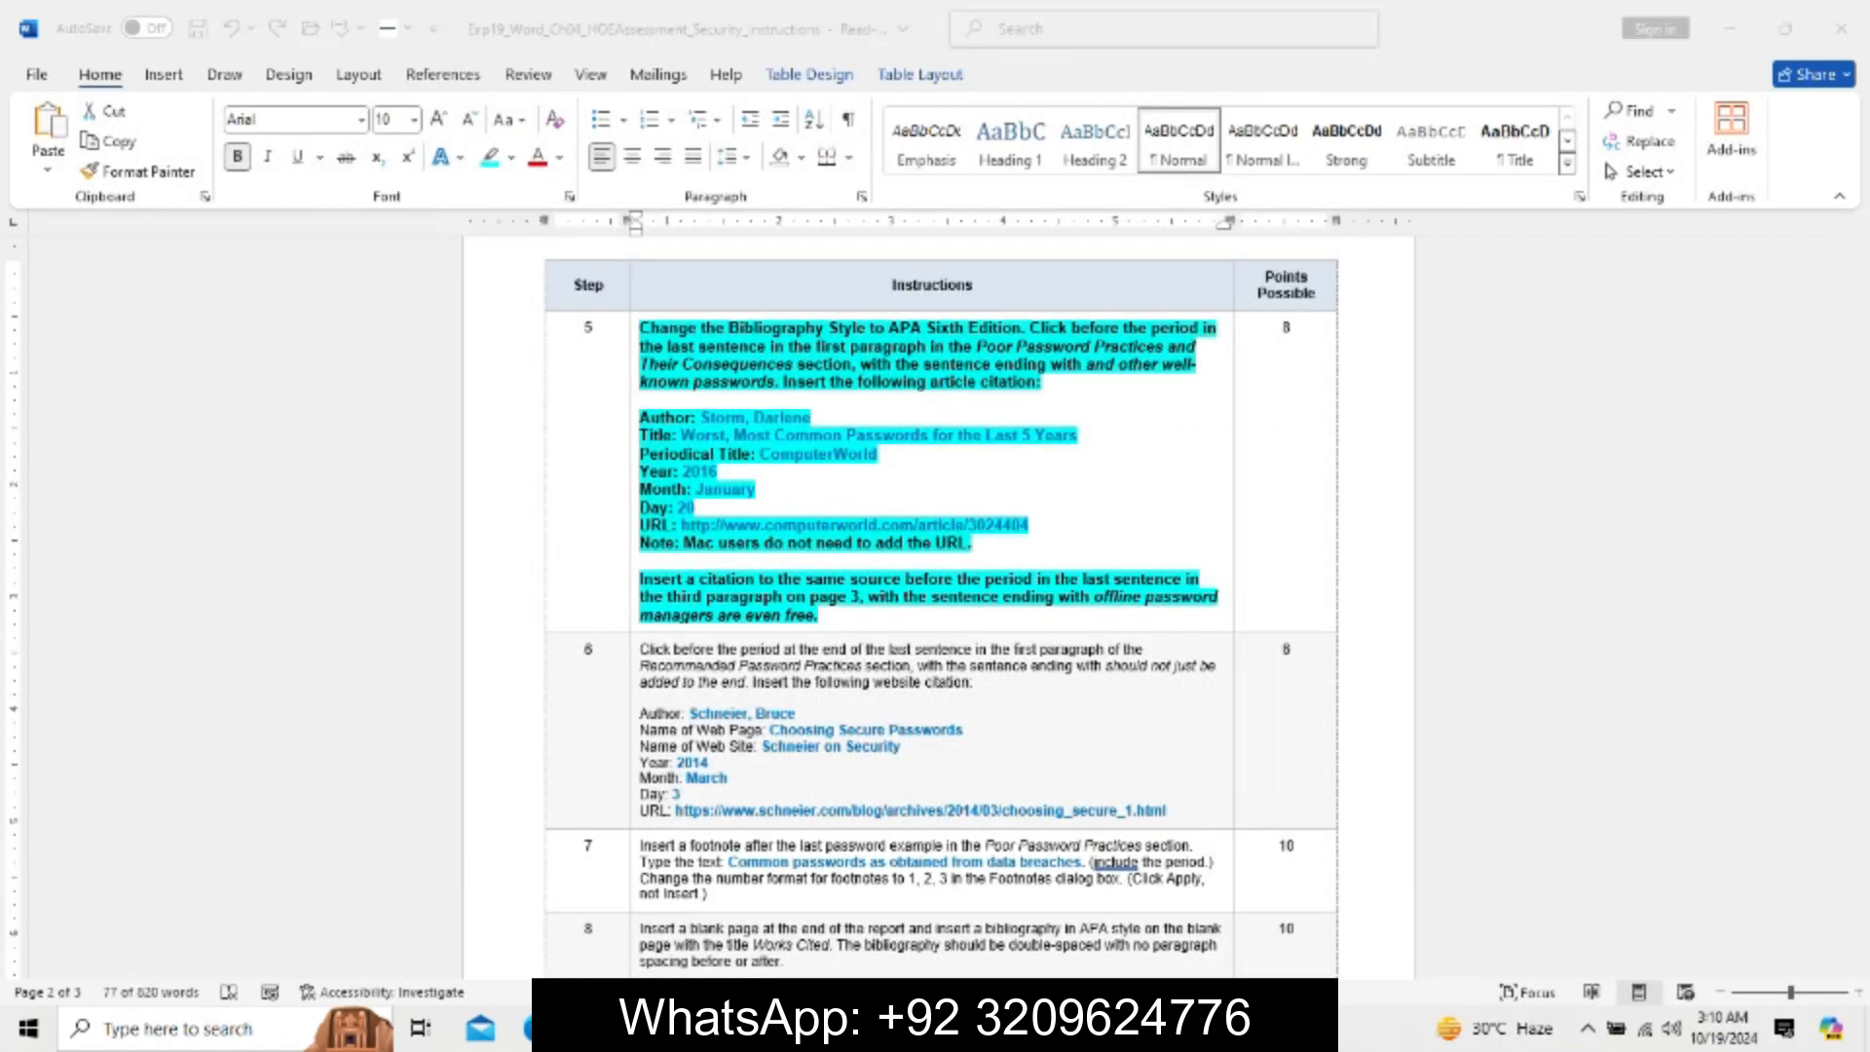
{"action": "left_click", "coordinate": [1023, 916]}
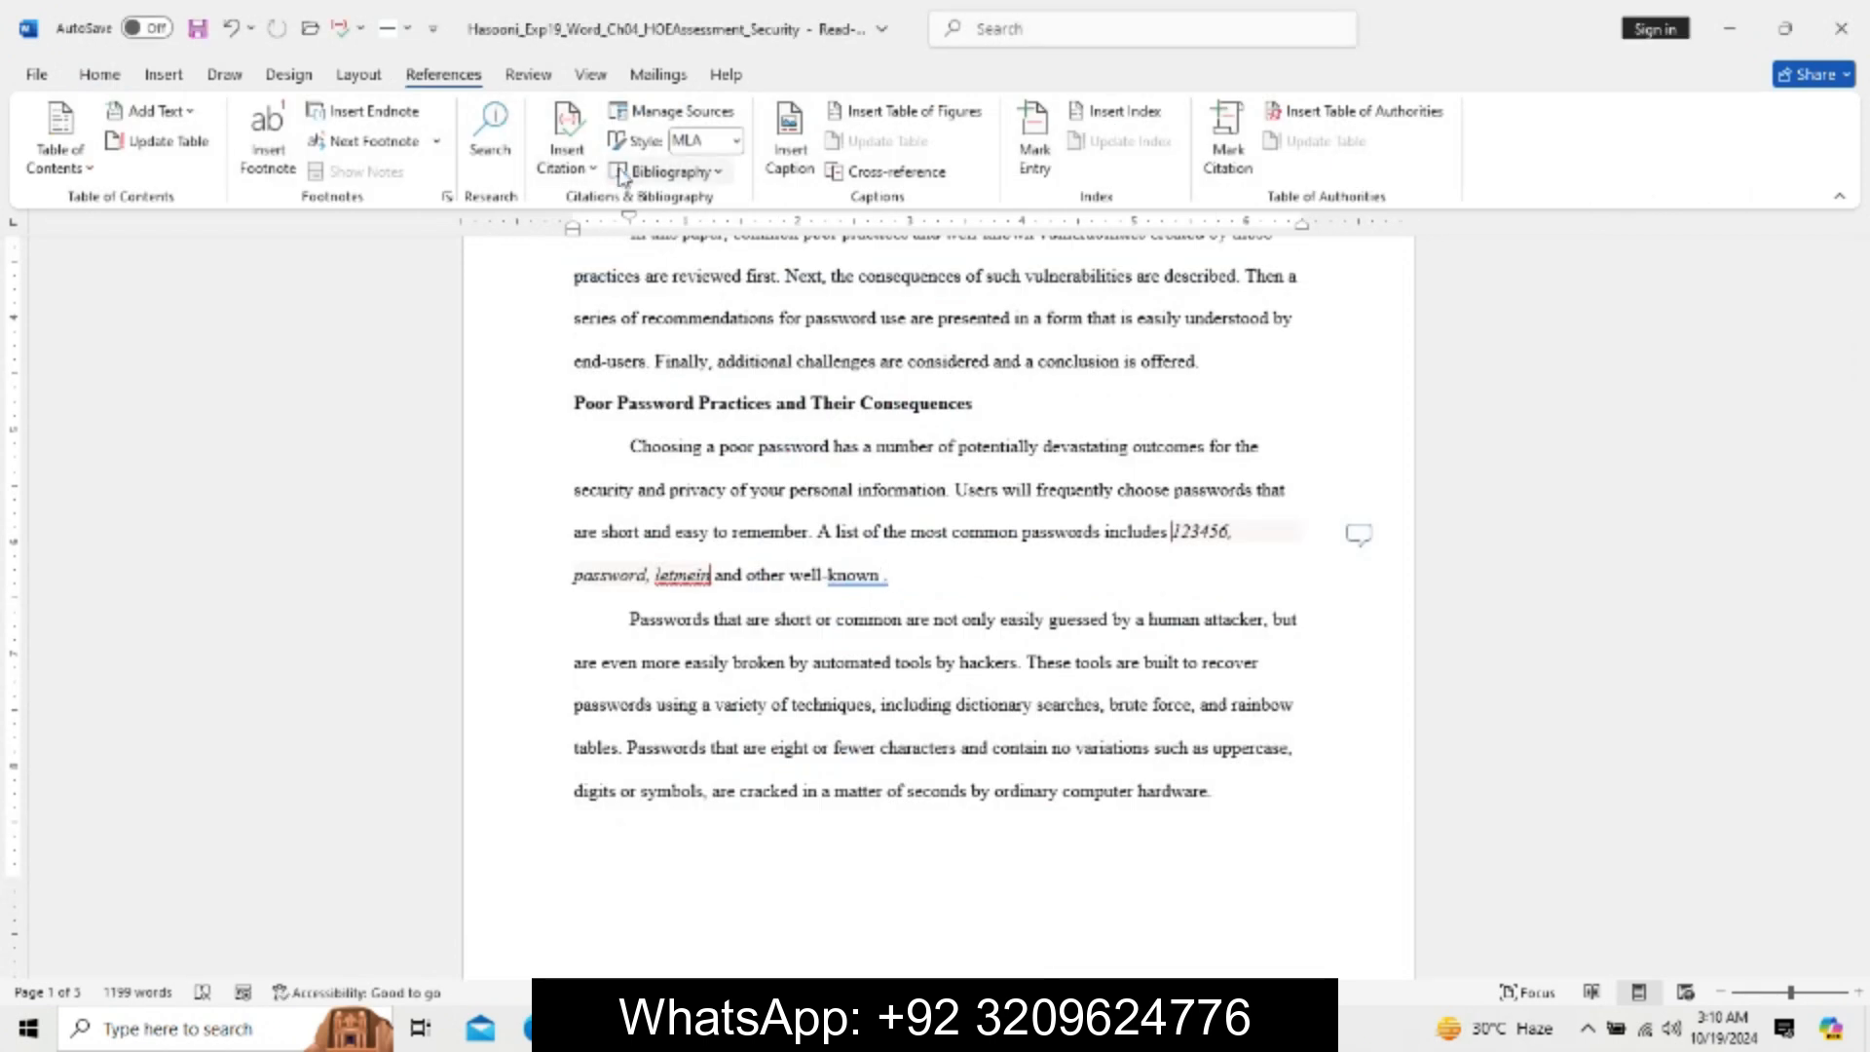
{"action": "left_click", "coordinate": [567, 147]}
{"action": "left_click", "coordinate": [626, 216]}
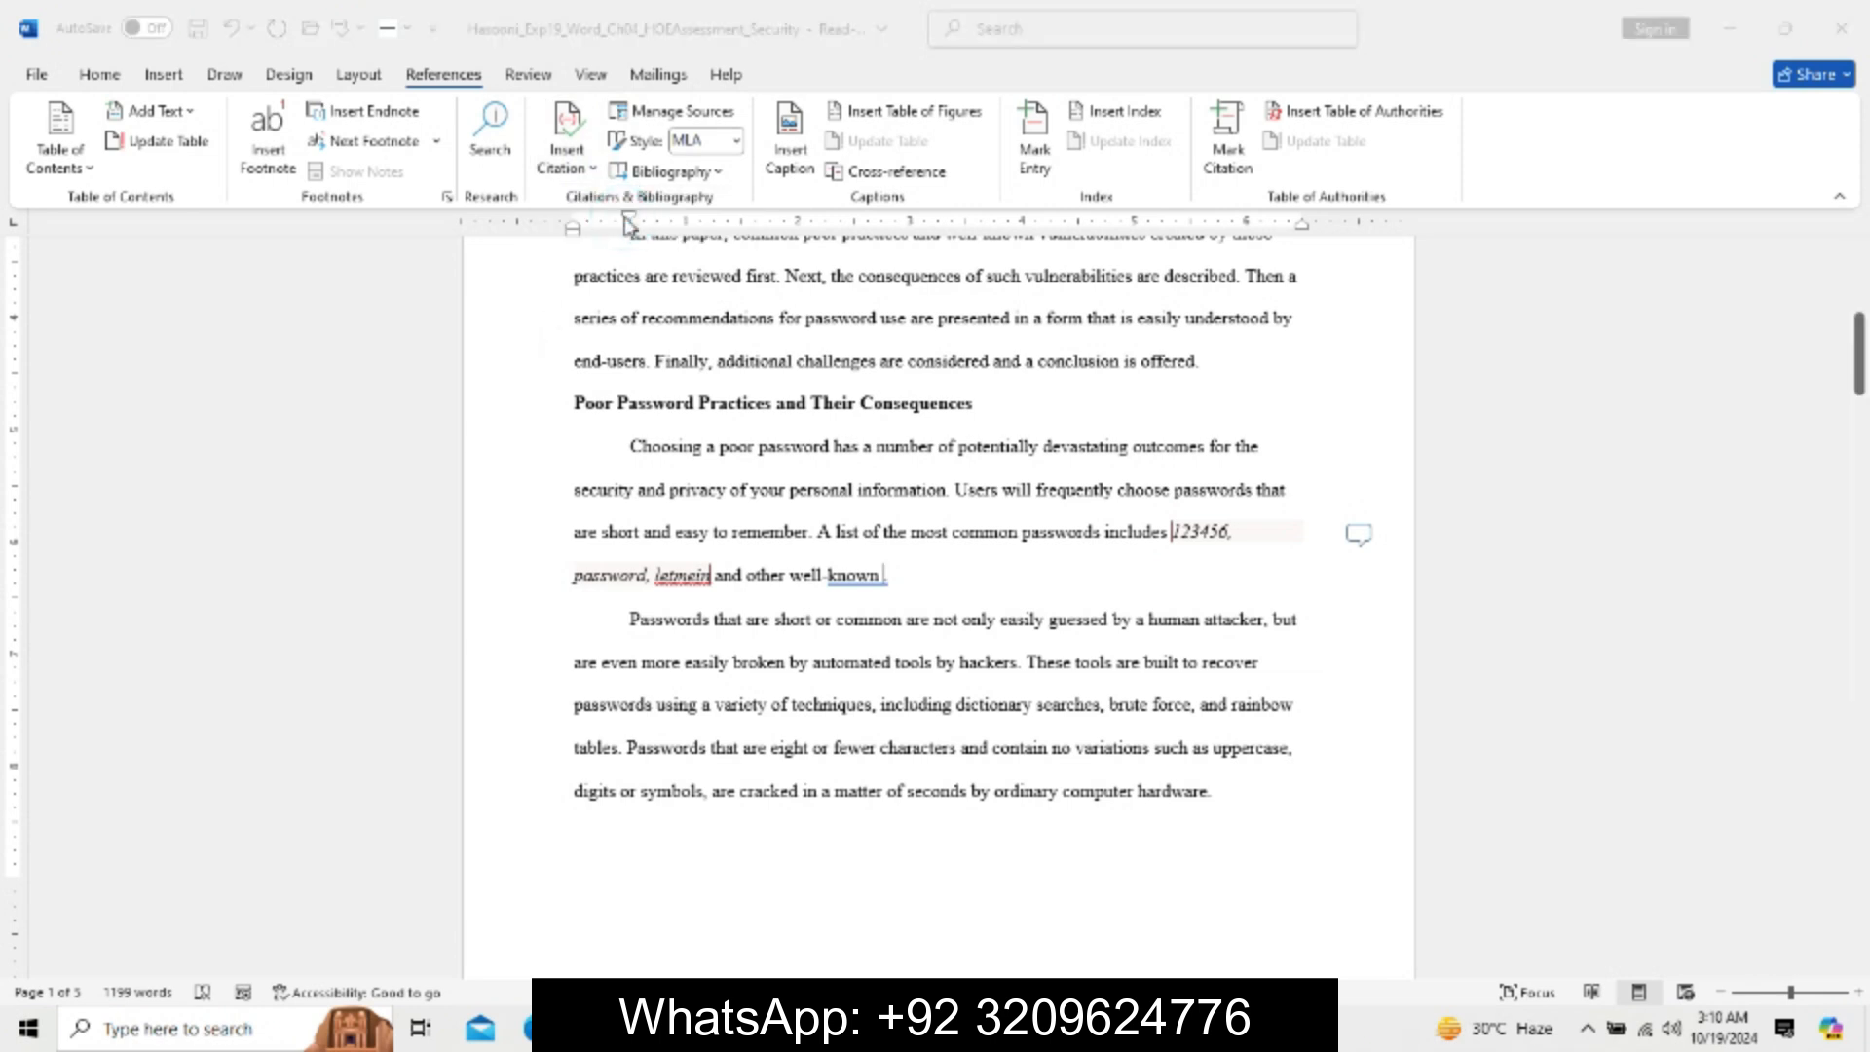
{"action": "left_click", "coordinate": [916, 355]}
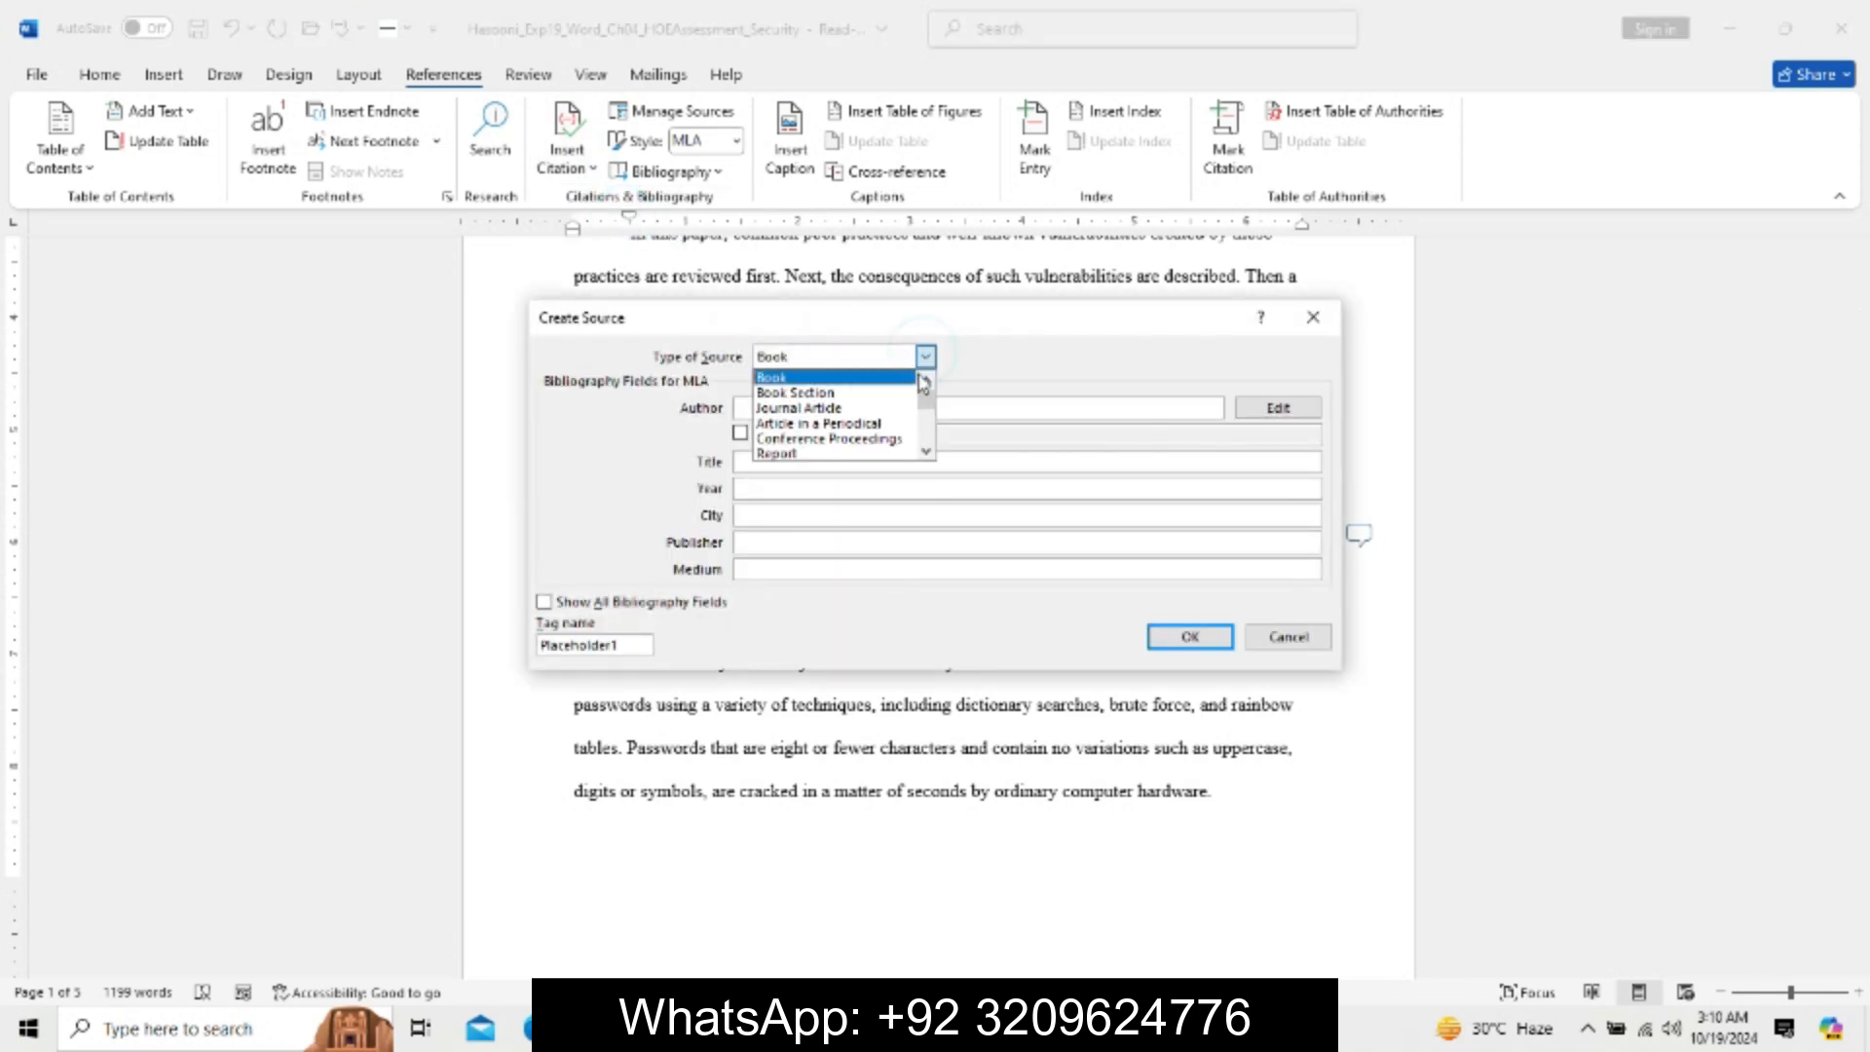
{"action": "left_click", "coordinate": [908, 422]}
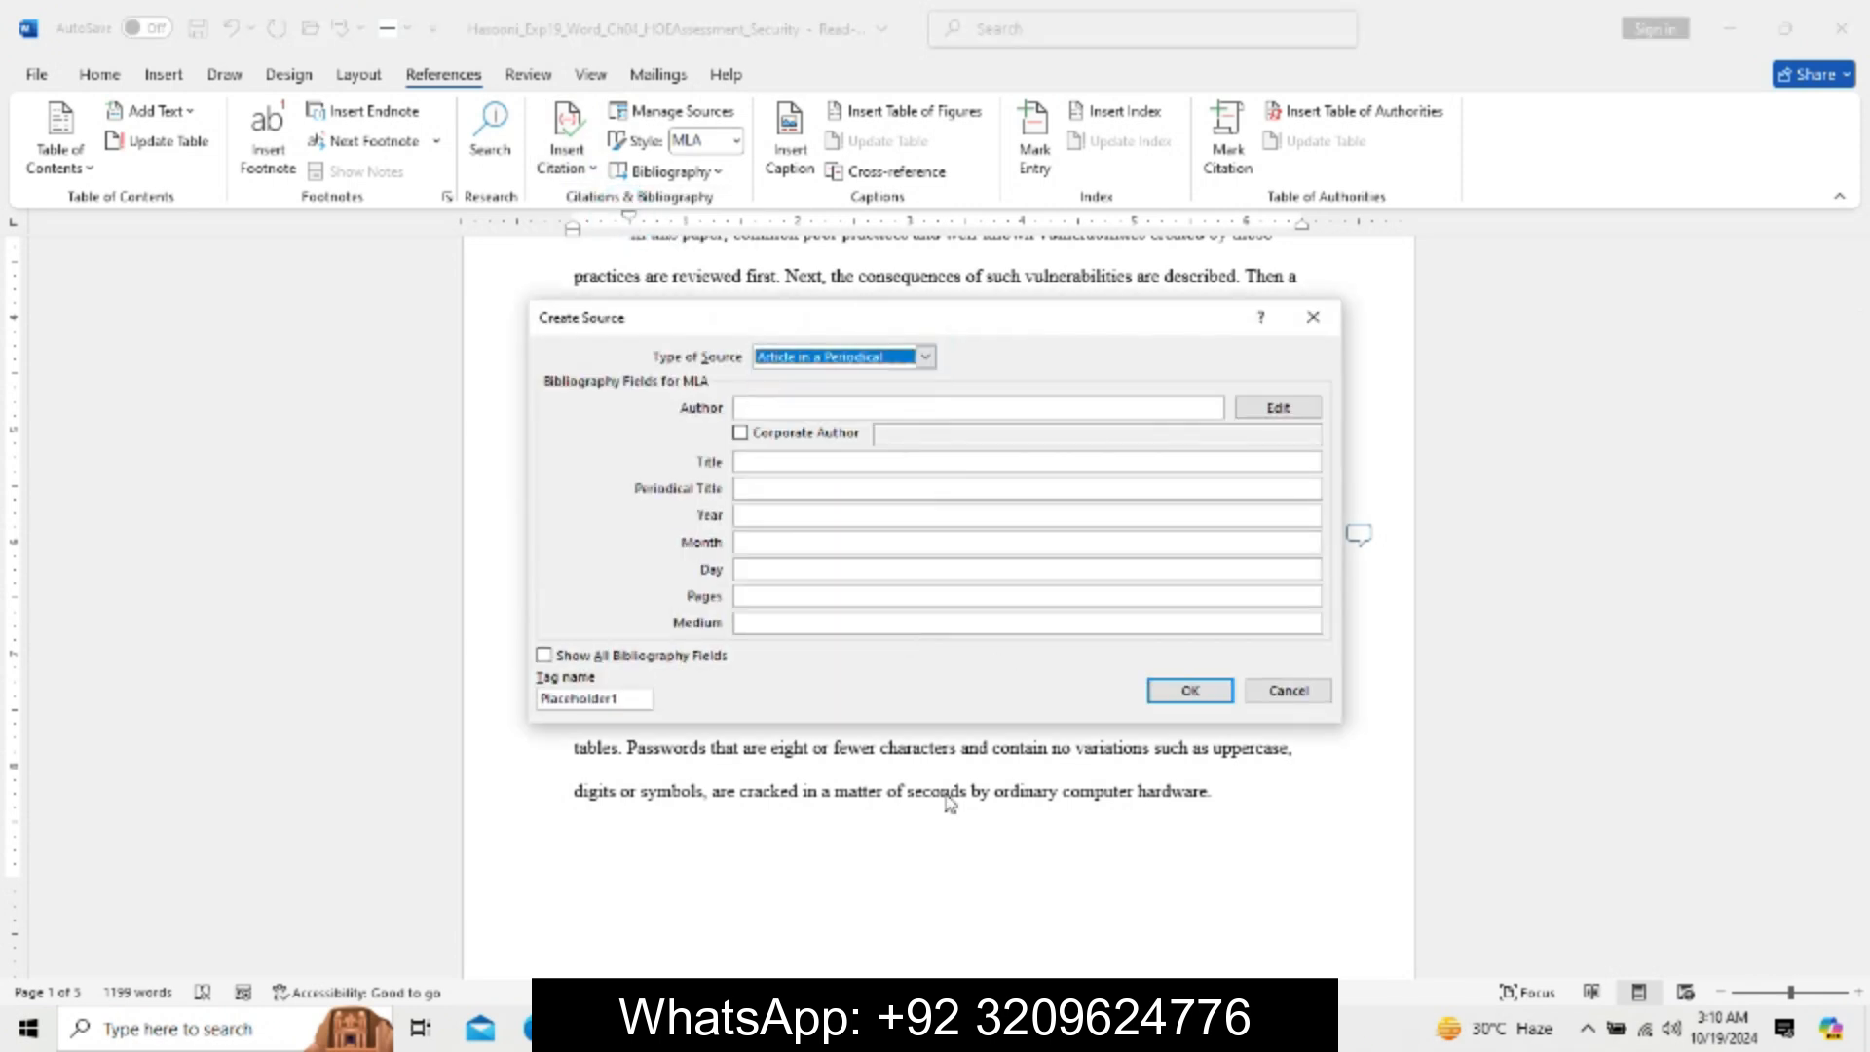
{"action": "left_click", "coordinate": [1272, 690]}
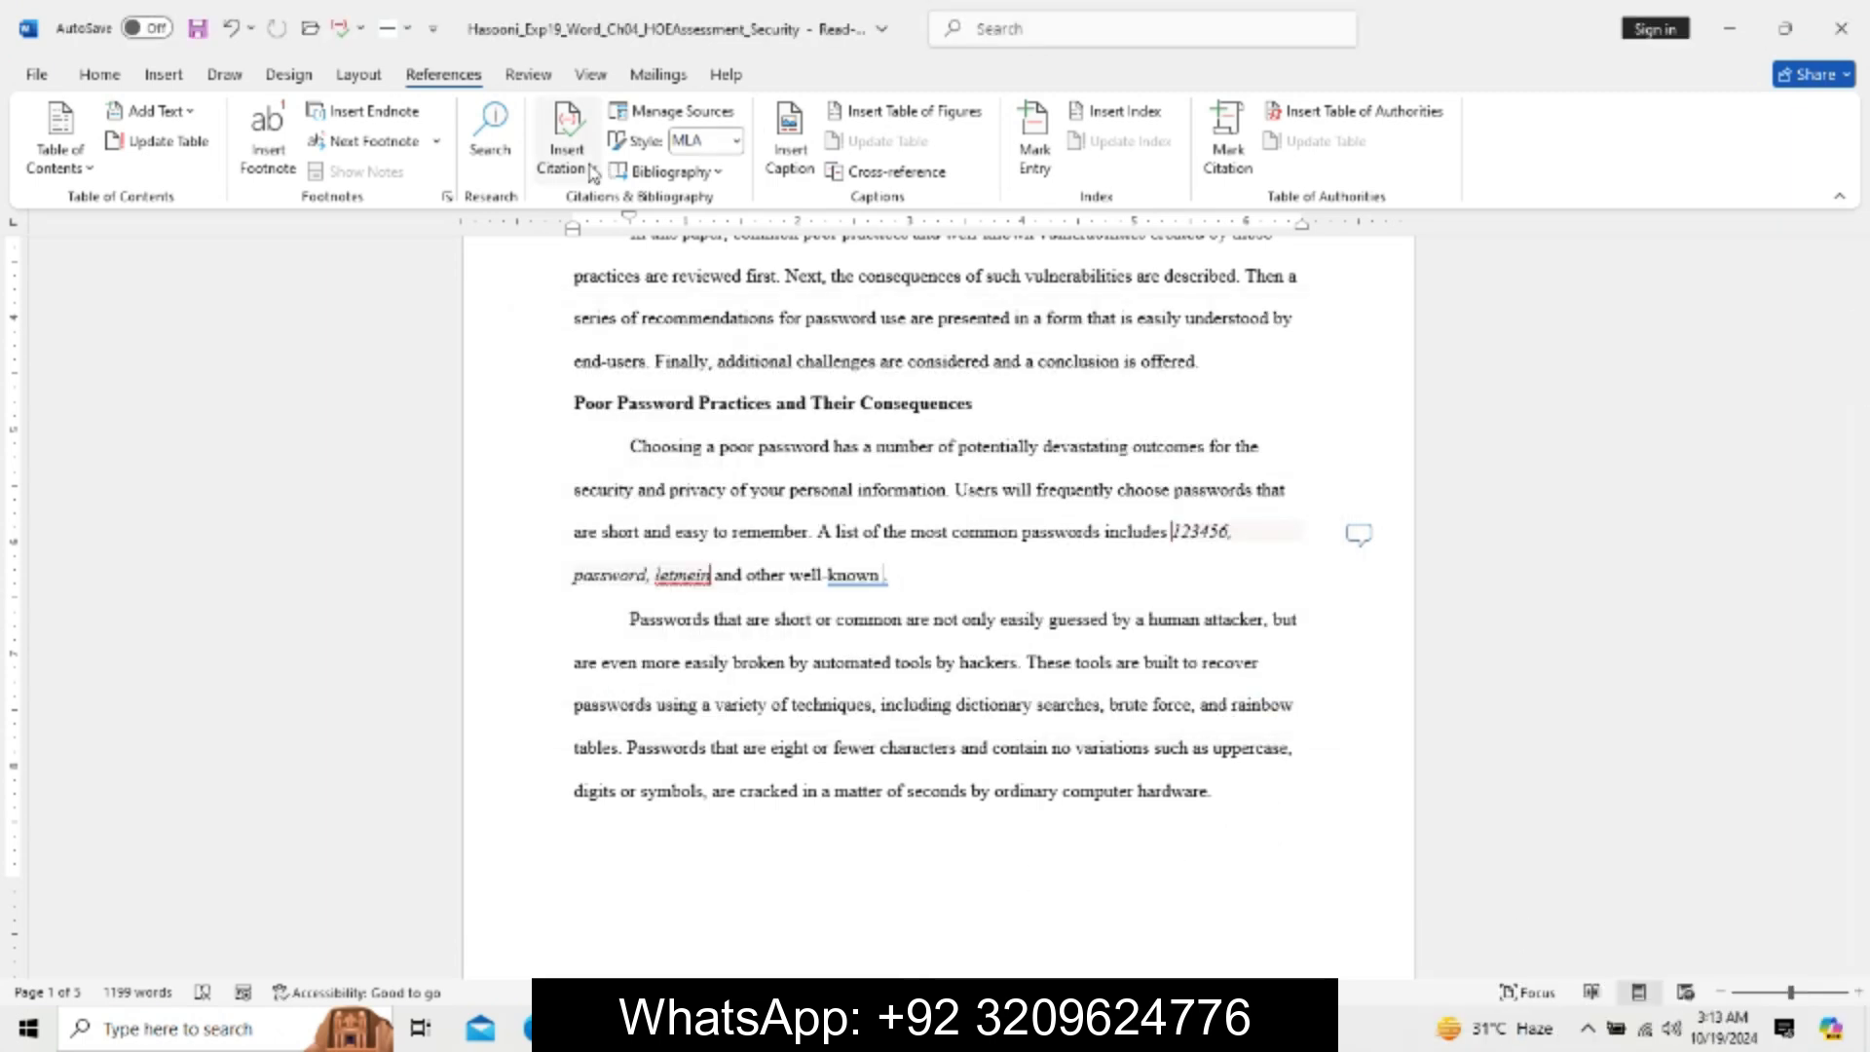
{"action": "left_click", "coordinate": [587, 165]}
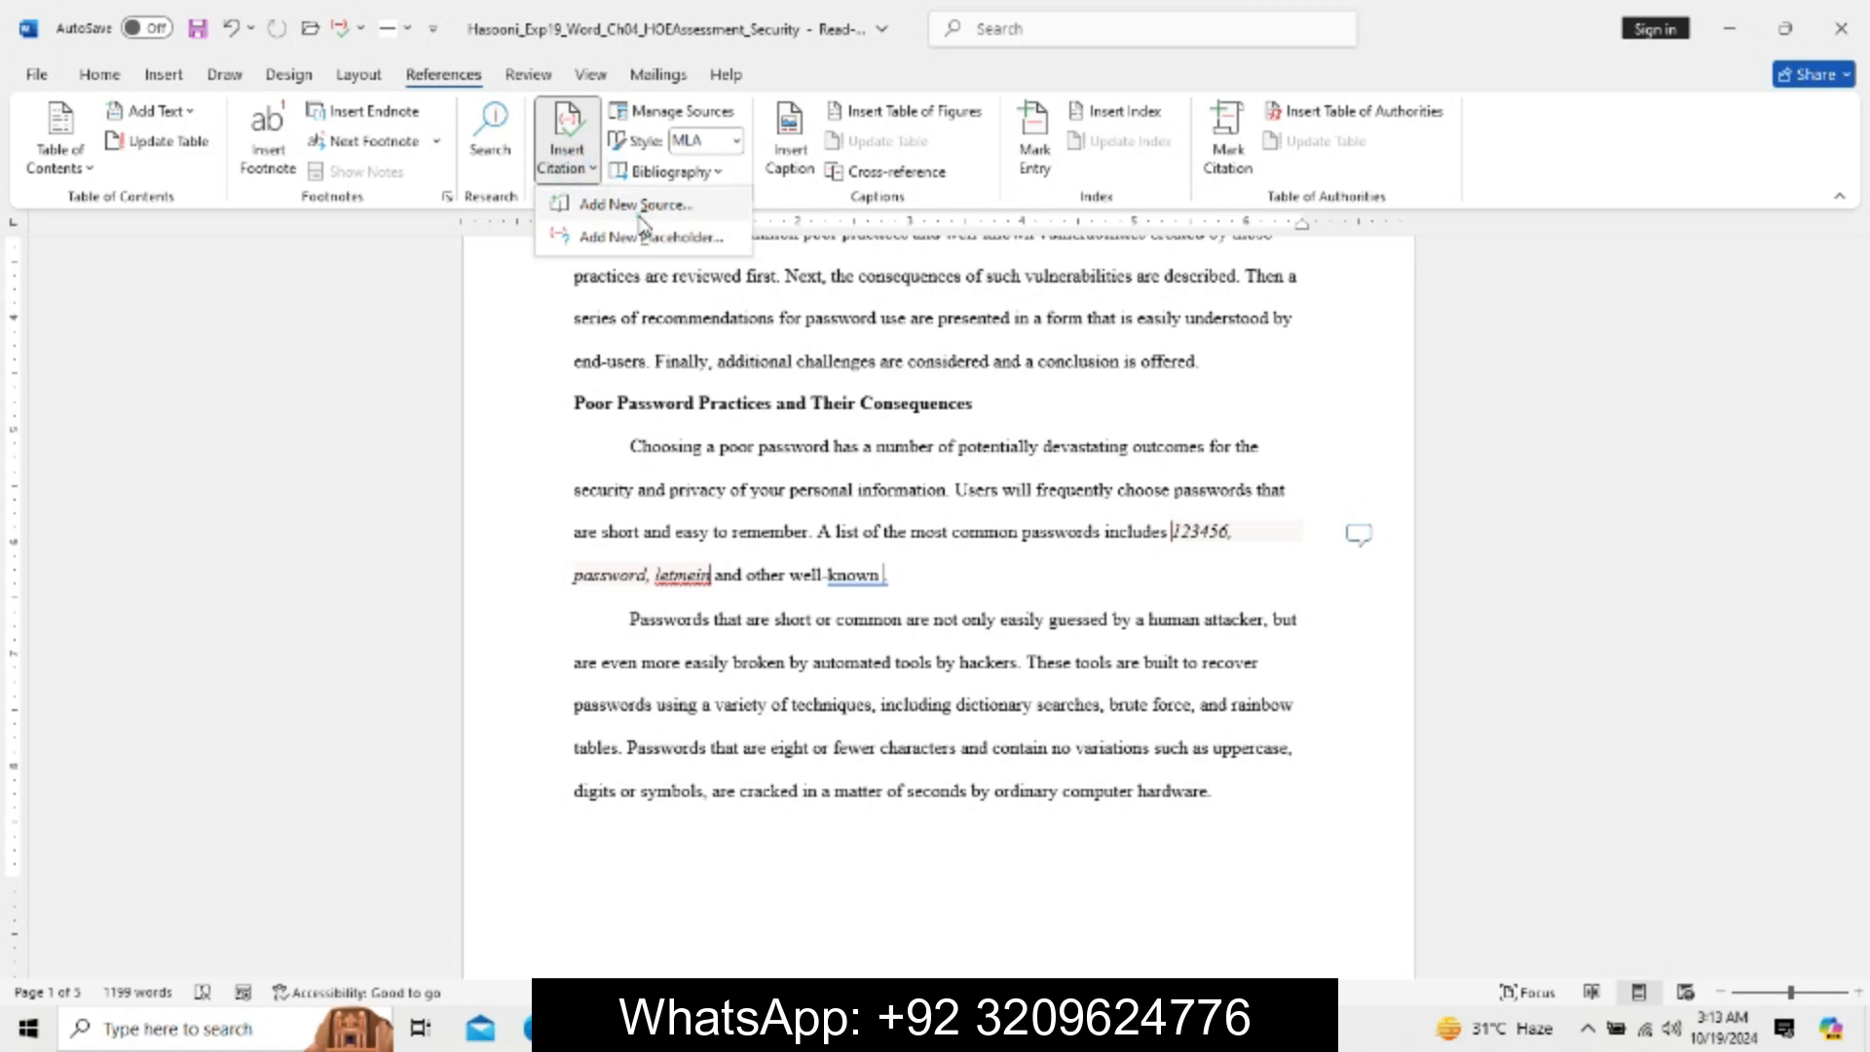
{"action": "left_click", "coordinate": [632, 200]}
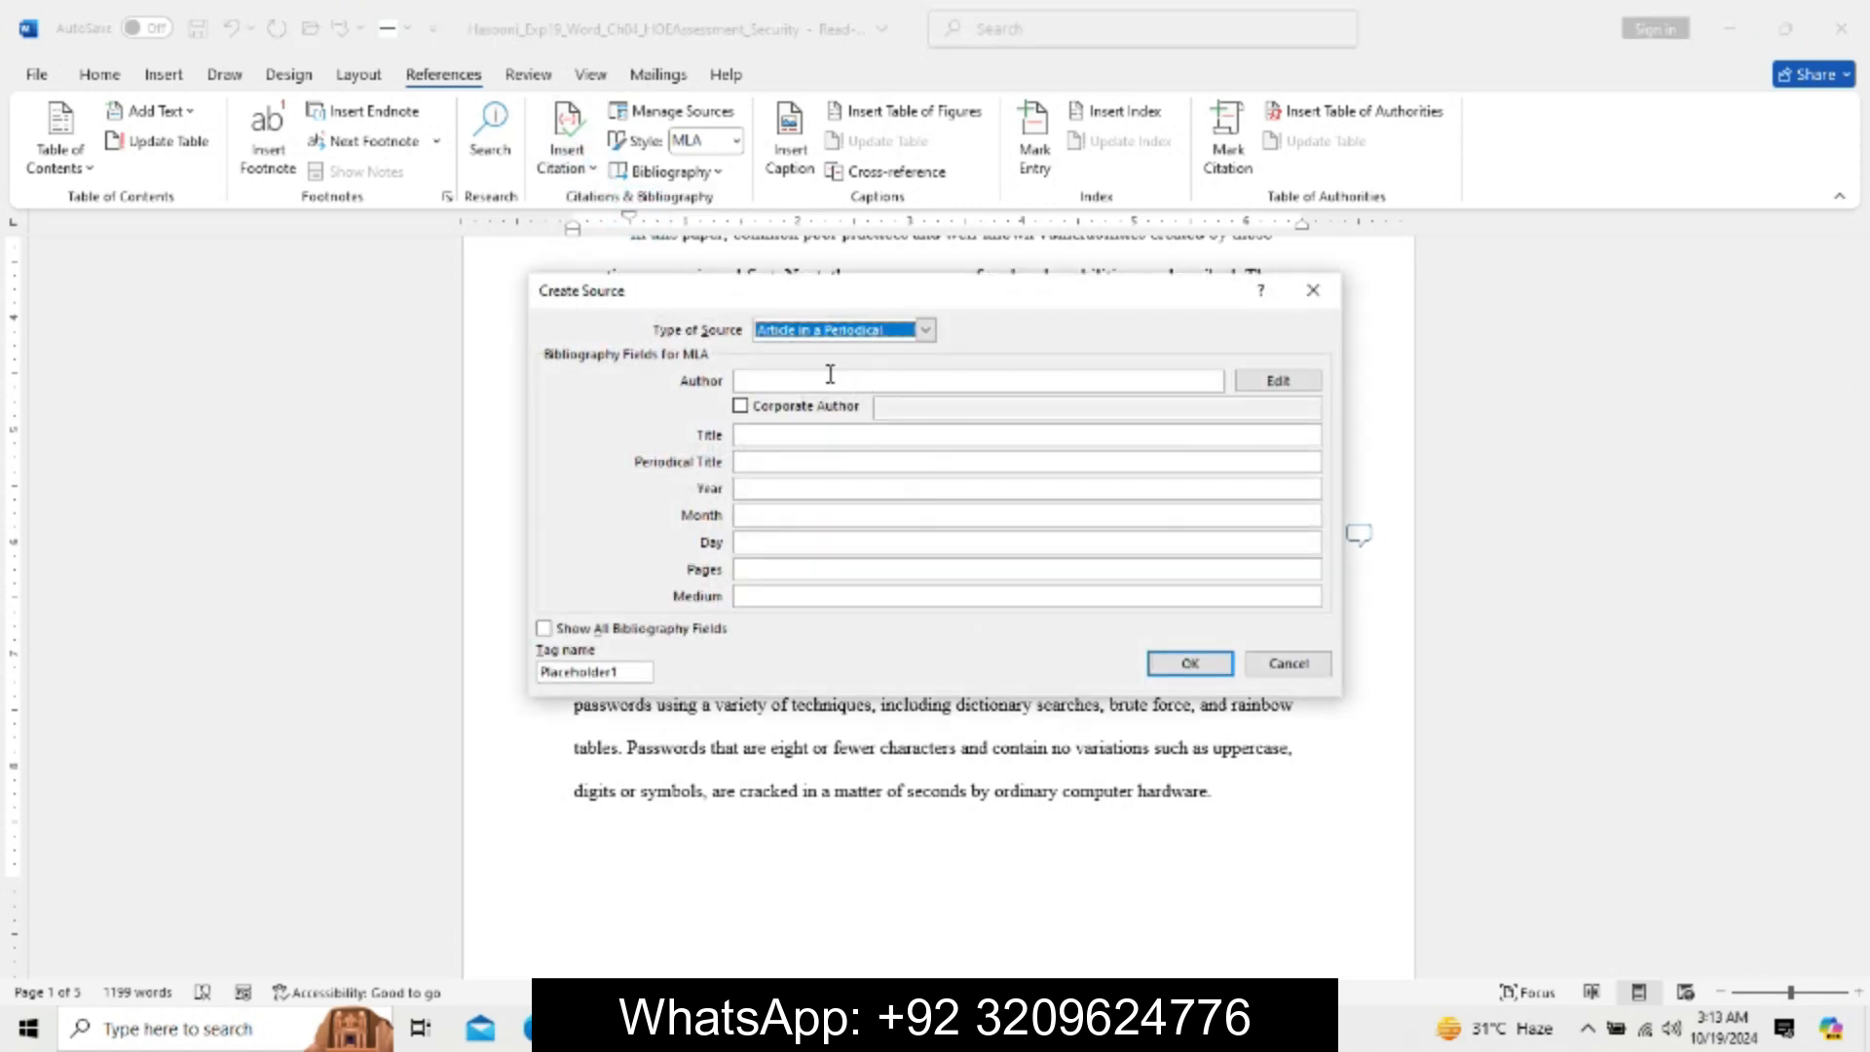
Copy the author's name from cell A1 of the Excel workbook into the new source's Author field in Word.
{"action": "left_click", "coordinate": [830, 378]}
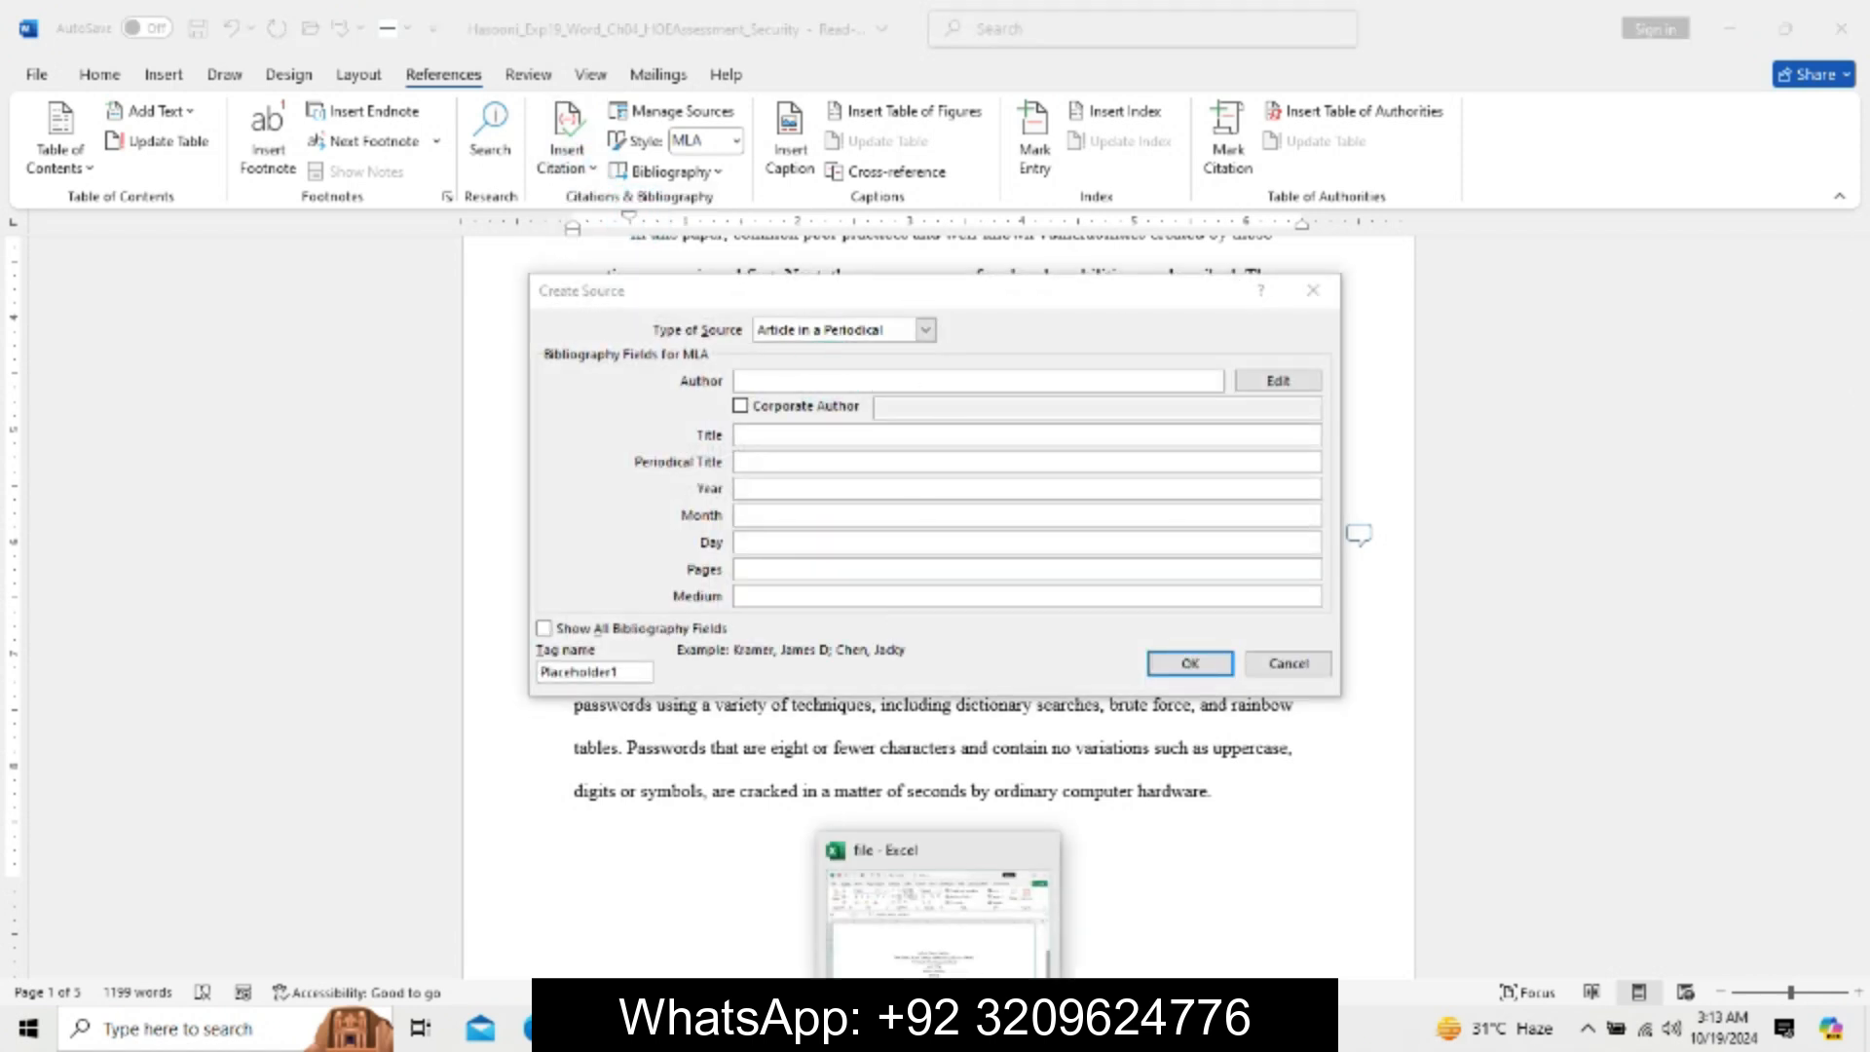
{"action": "left_click", "coordinate": [935, 906]}
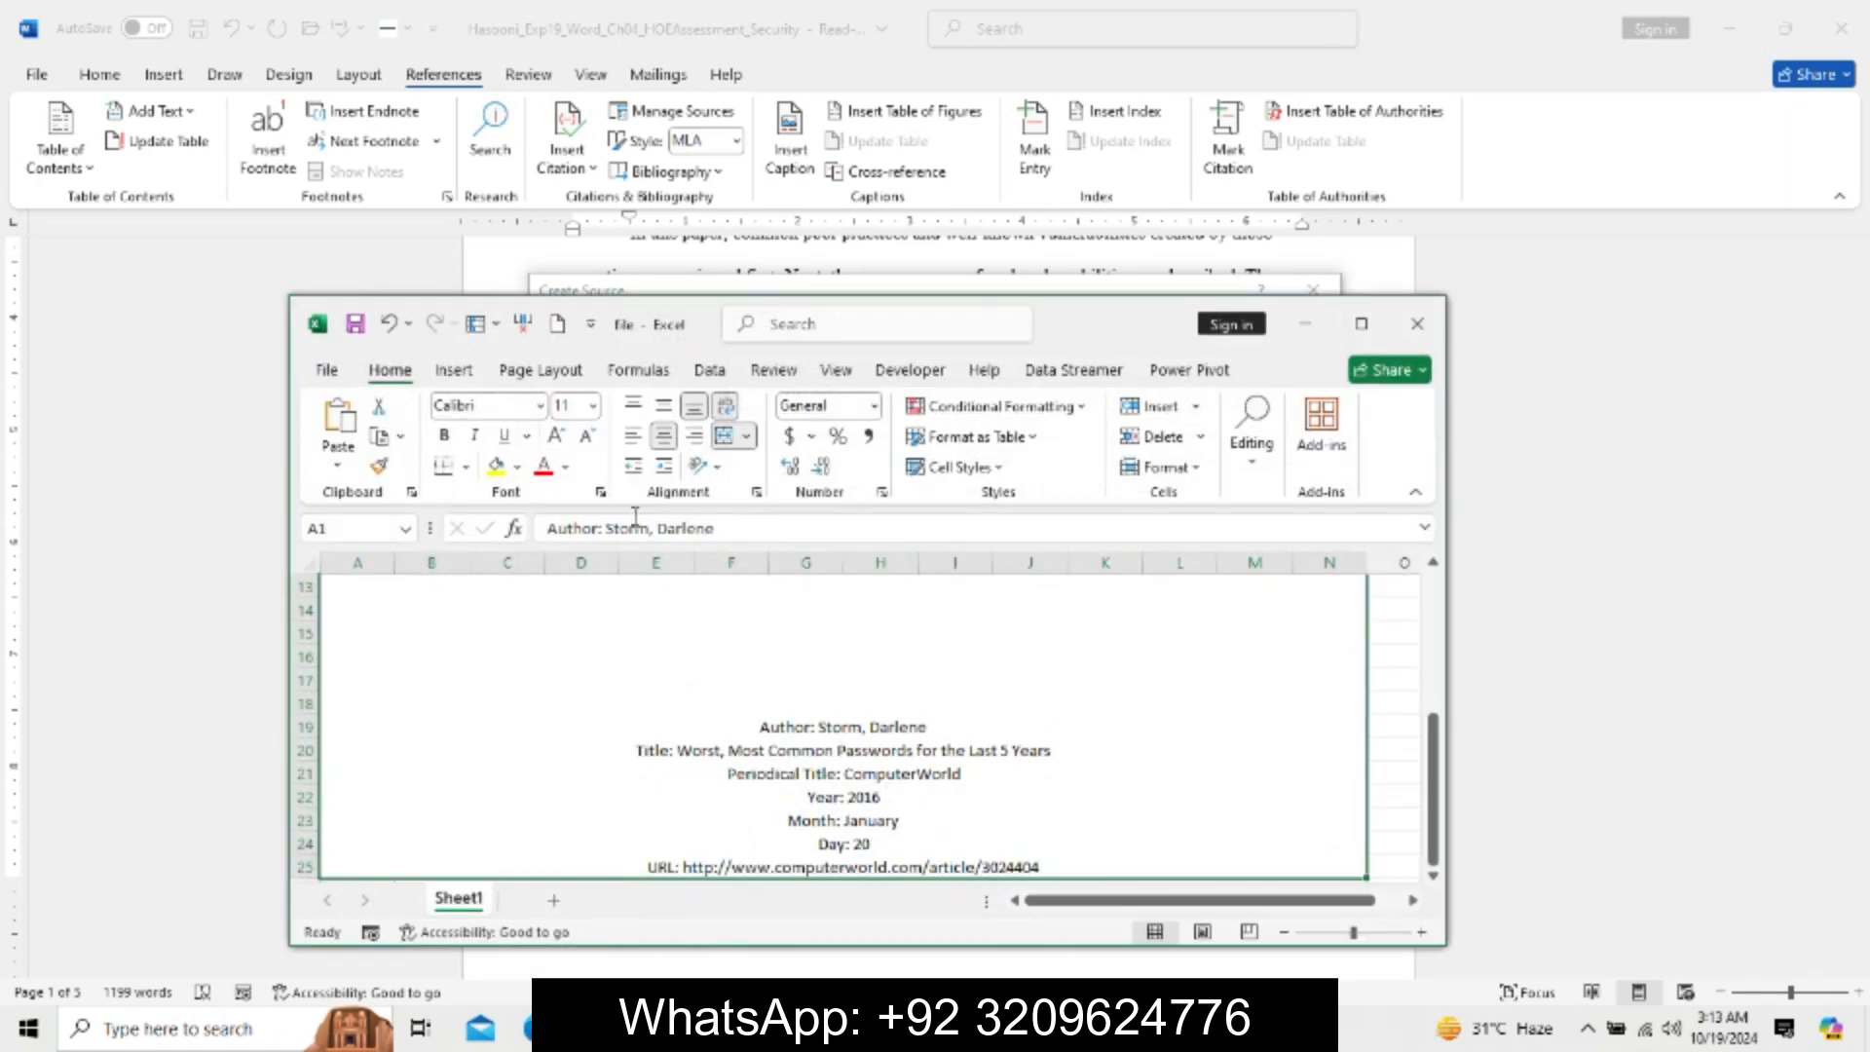
{"action": "left_click_drag", "start_coordinate": [606, 528], "coordinate": [738, 529]}
{"action": "key", "text": "ctrl+c"}
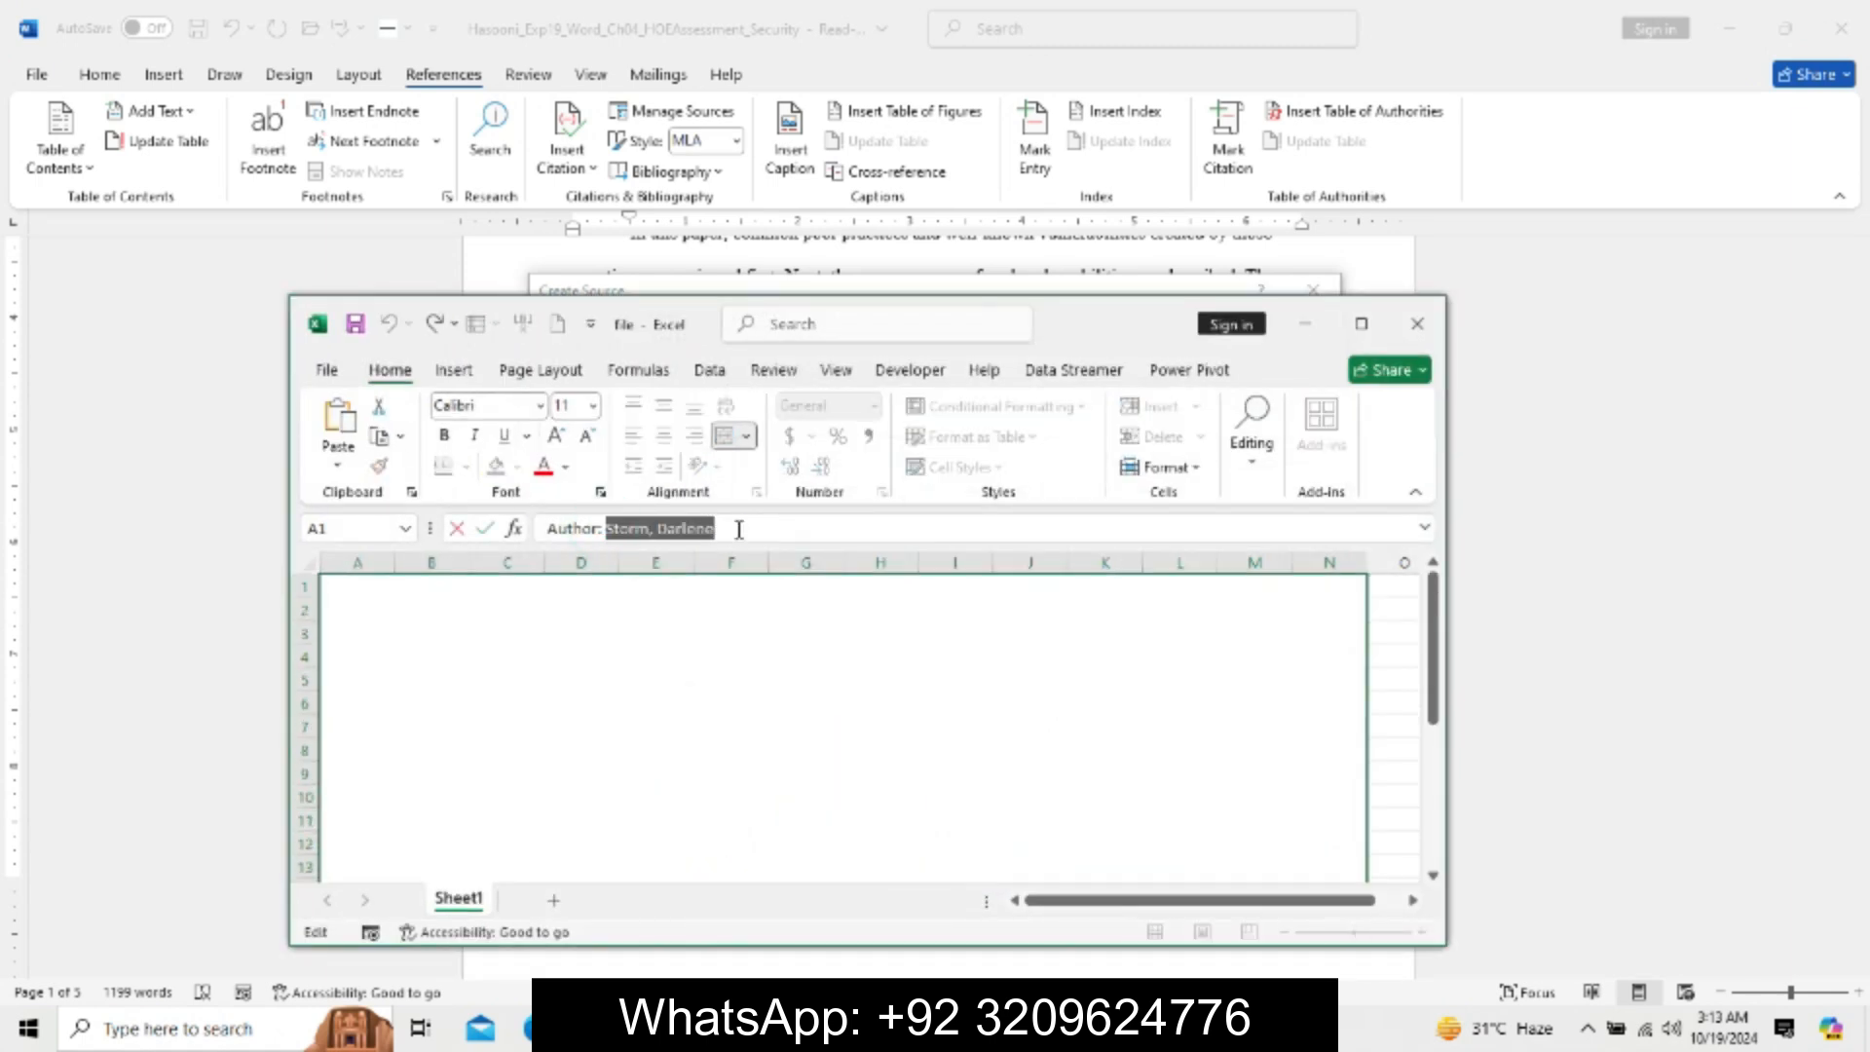
{"action": "left_click_drag", "start_coordinate": [1430, 617], "coordinate": [1442, 755]}
{"action": "left_click_drag", "start_coordinate": [1111, 336], "coordinate": [1327, 611]}
{"action": "left_click", "coordinate": [775, 381]}
{"action": "key", "text": "ctrl+v"}
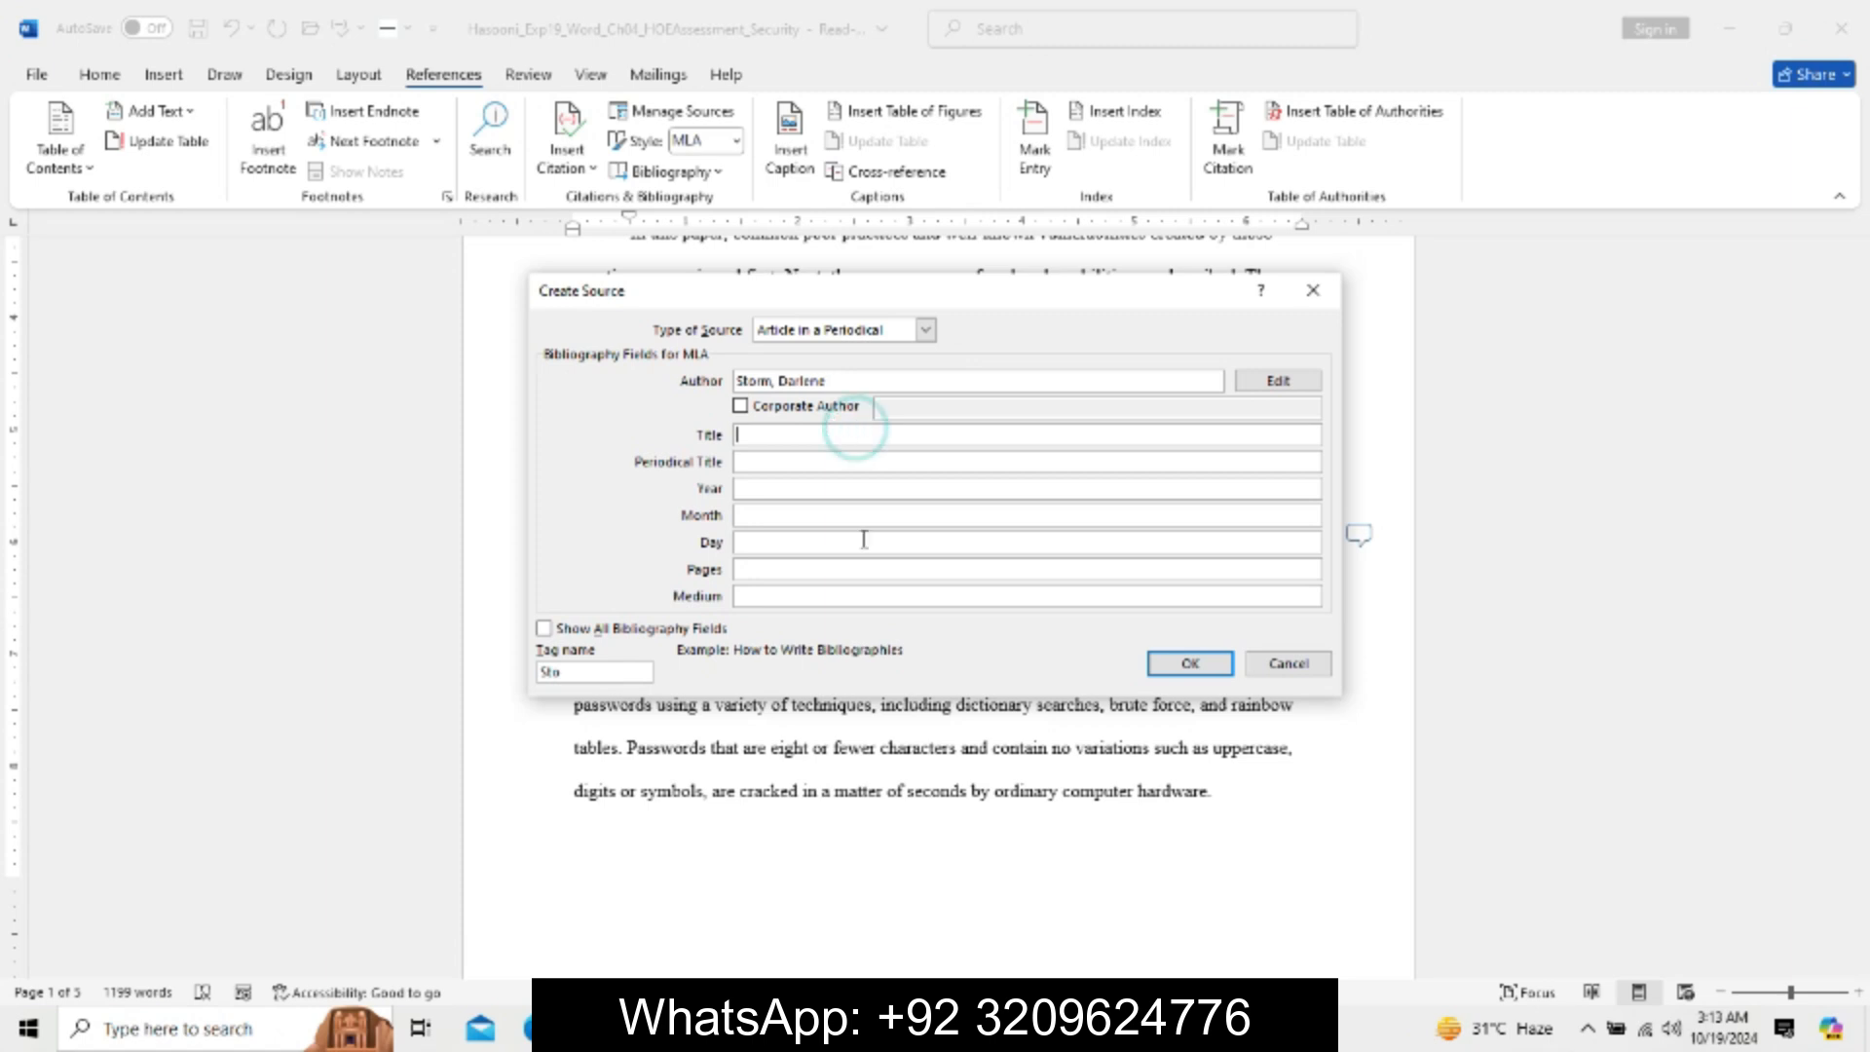
Switch to the Excel workbook and expand the formula bar to show all the article details in cell A1.
{"action": "key", "text": "alt+Tab"}
{"action": "left_click_drag", "start_coordinate": [943, 595], "coordinate": [896, 132]}
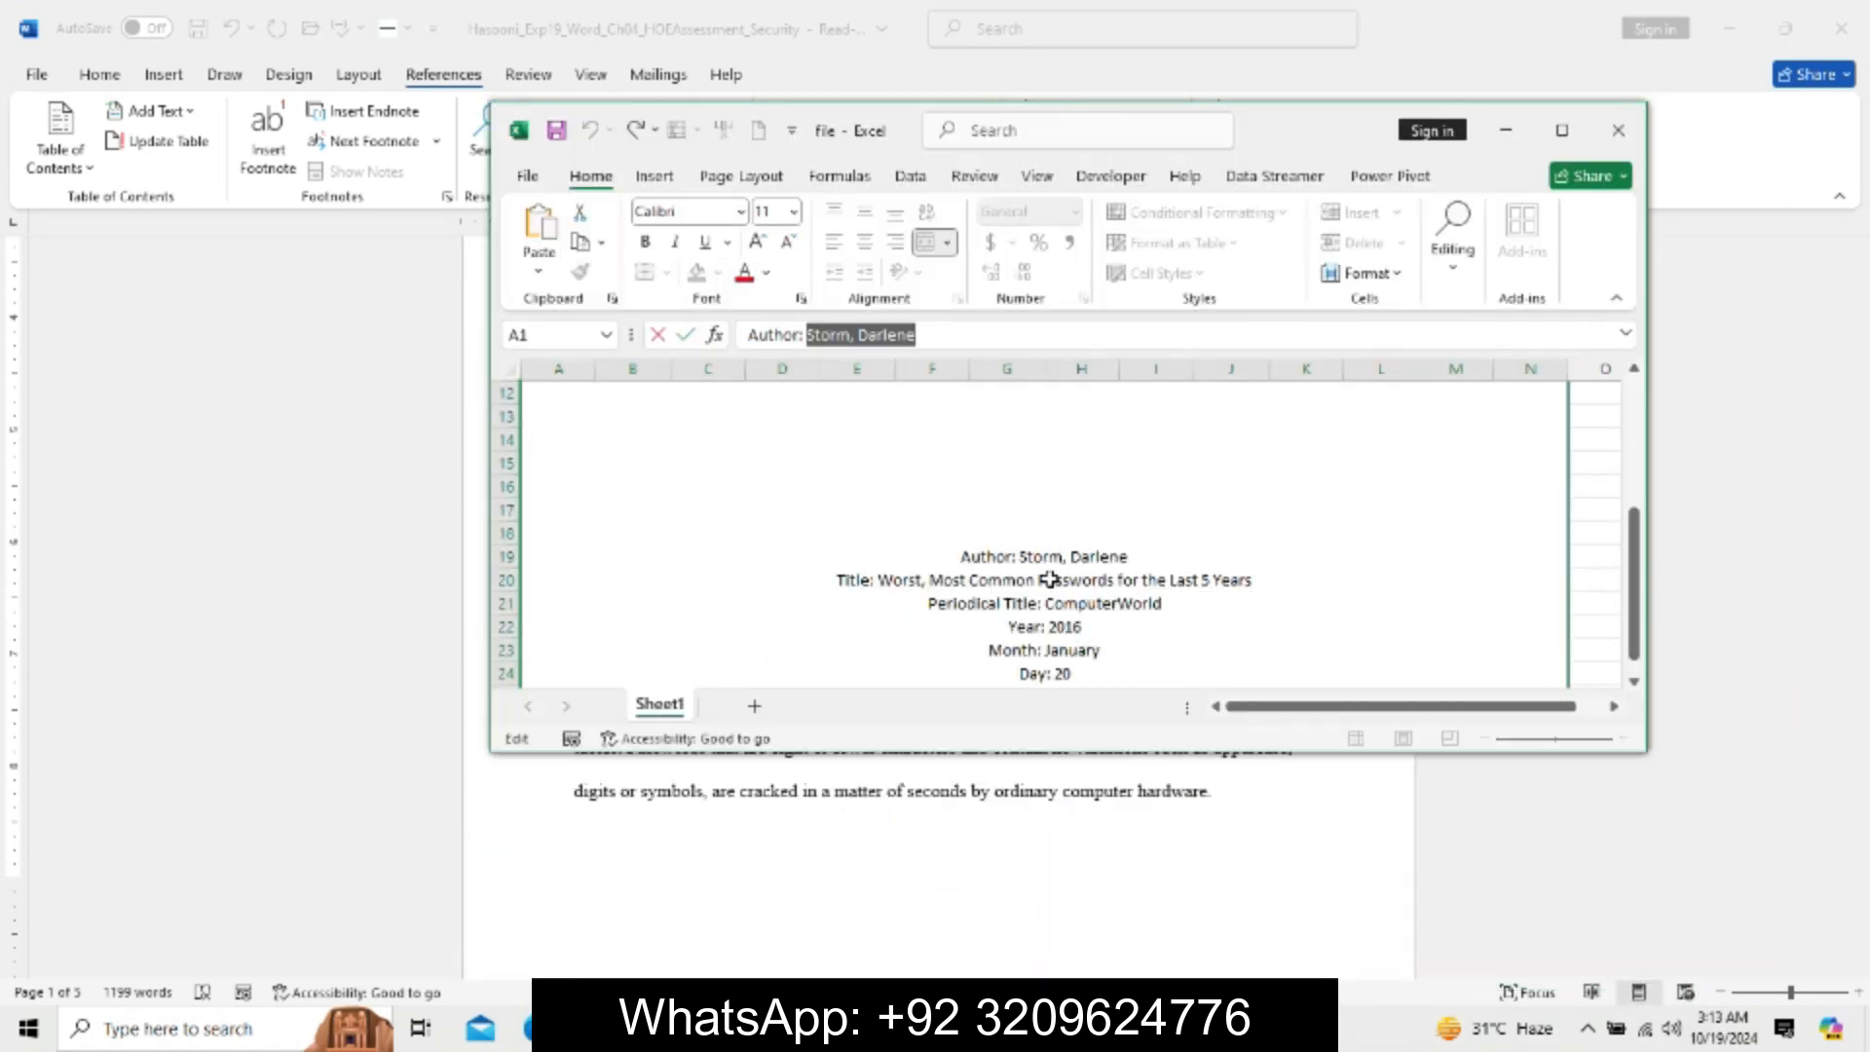
{"action": "key", "text": "Escape"}
{"action": "left_click", "coordinate": [954, 339]}
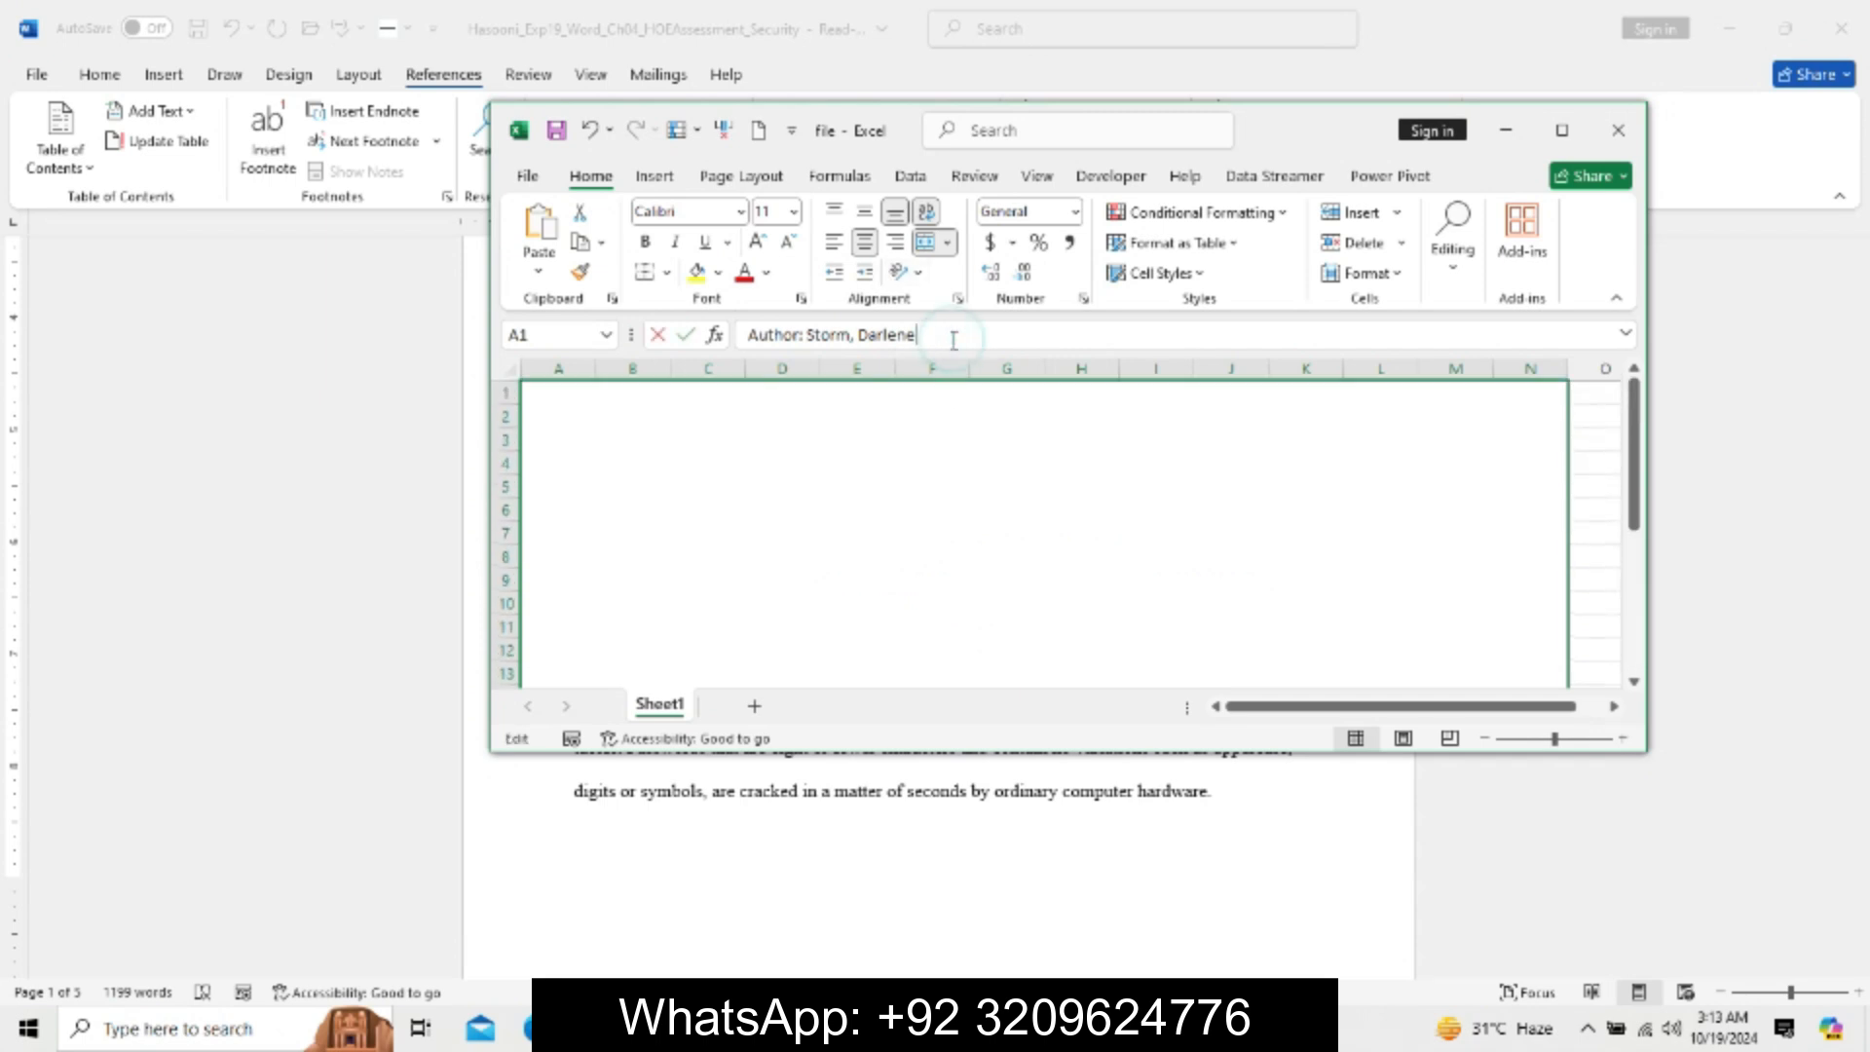
{"action": "left_click_drag", "start_coordinate": [1634, 500], "coordinate": [1633, 645]}
{"action": "left_click", "coordinate": [873, 553]}
{"action": "left_click", "coordinate": [1006, 336]}
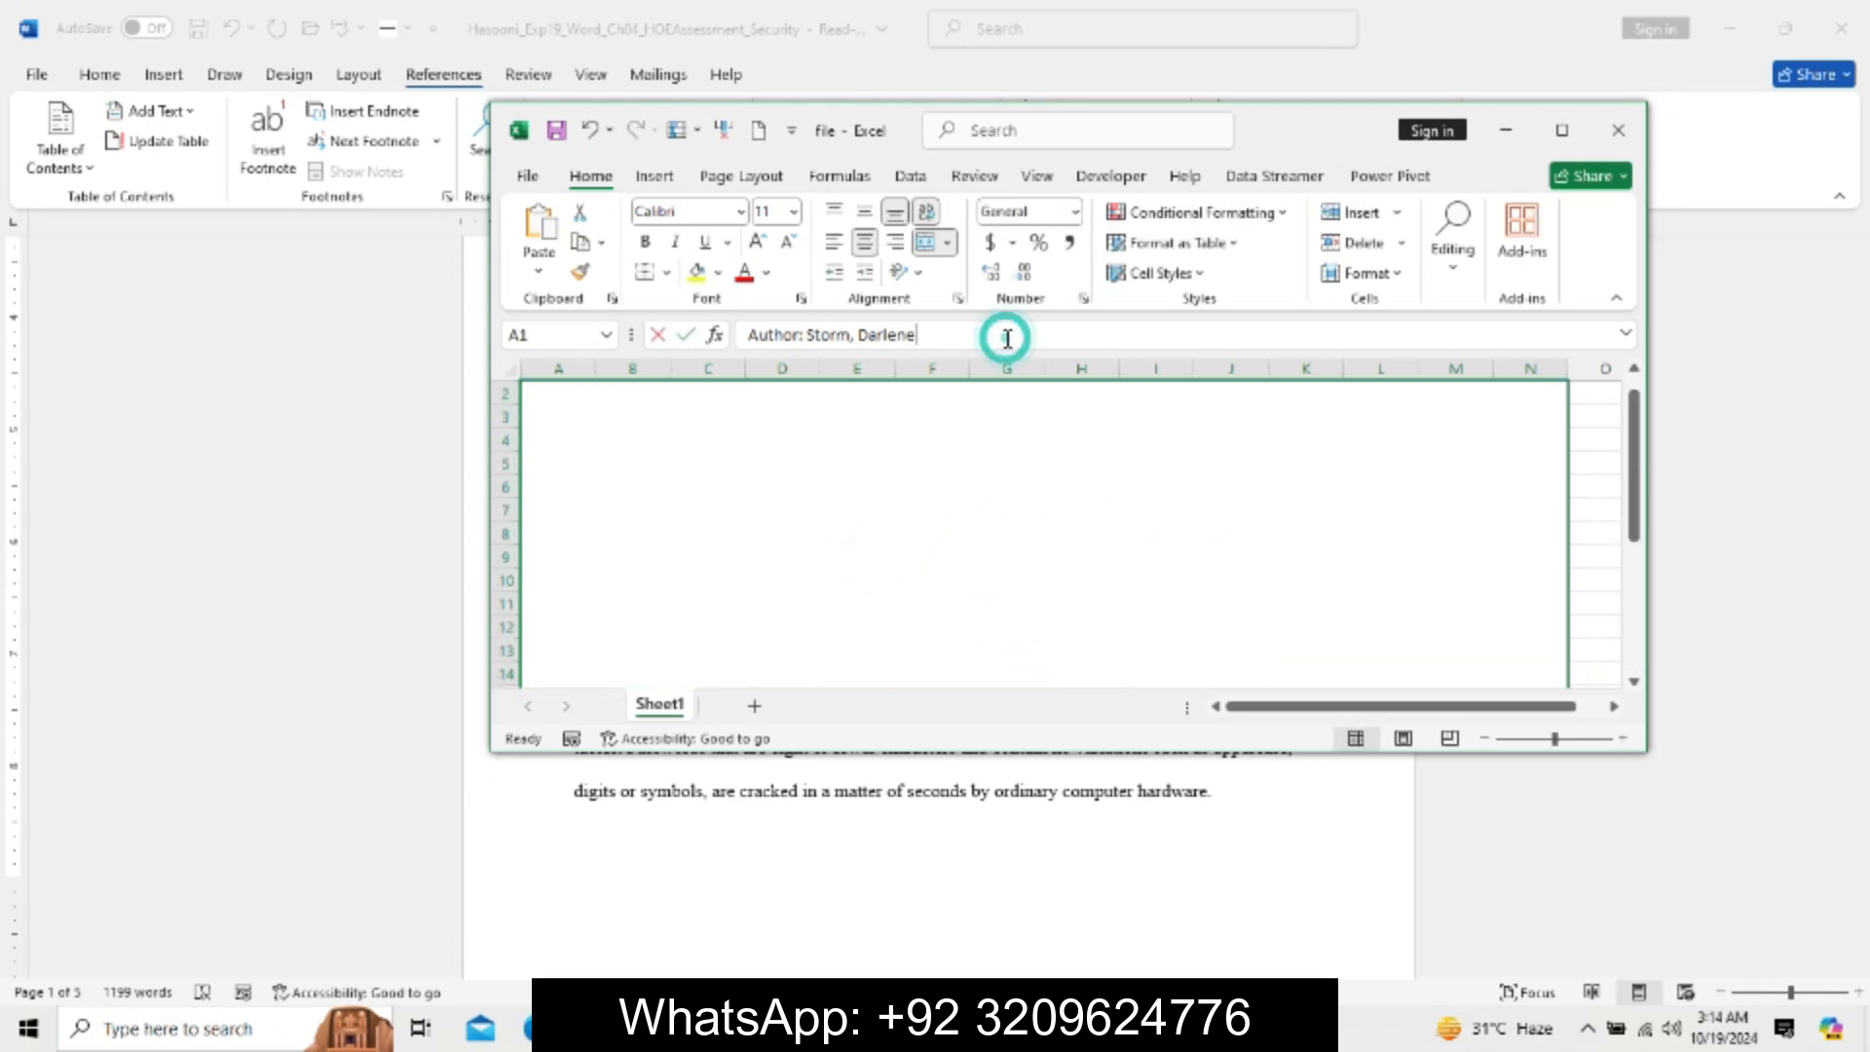
{"action": "triple_click", "coordinate": [1471, 341]}
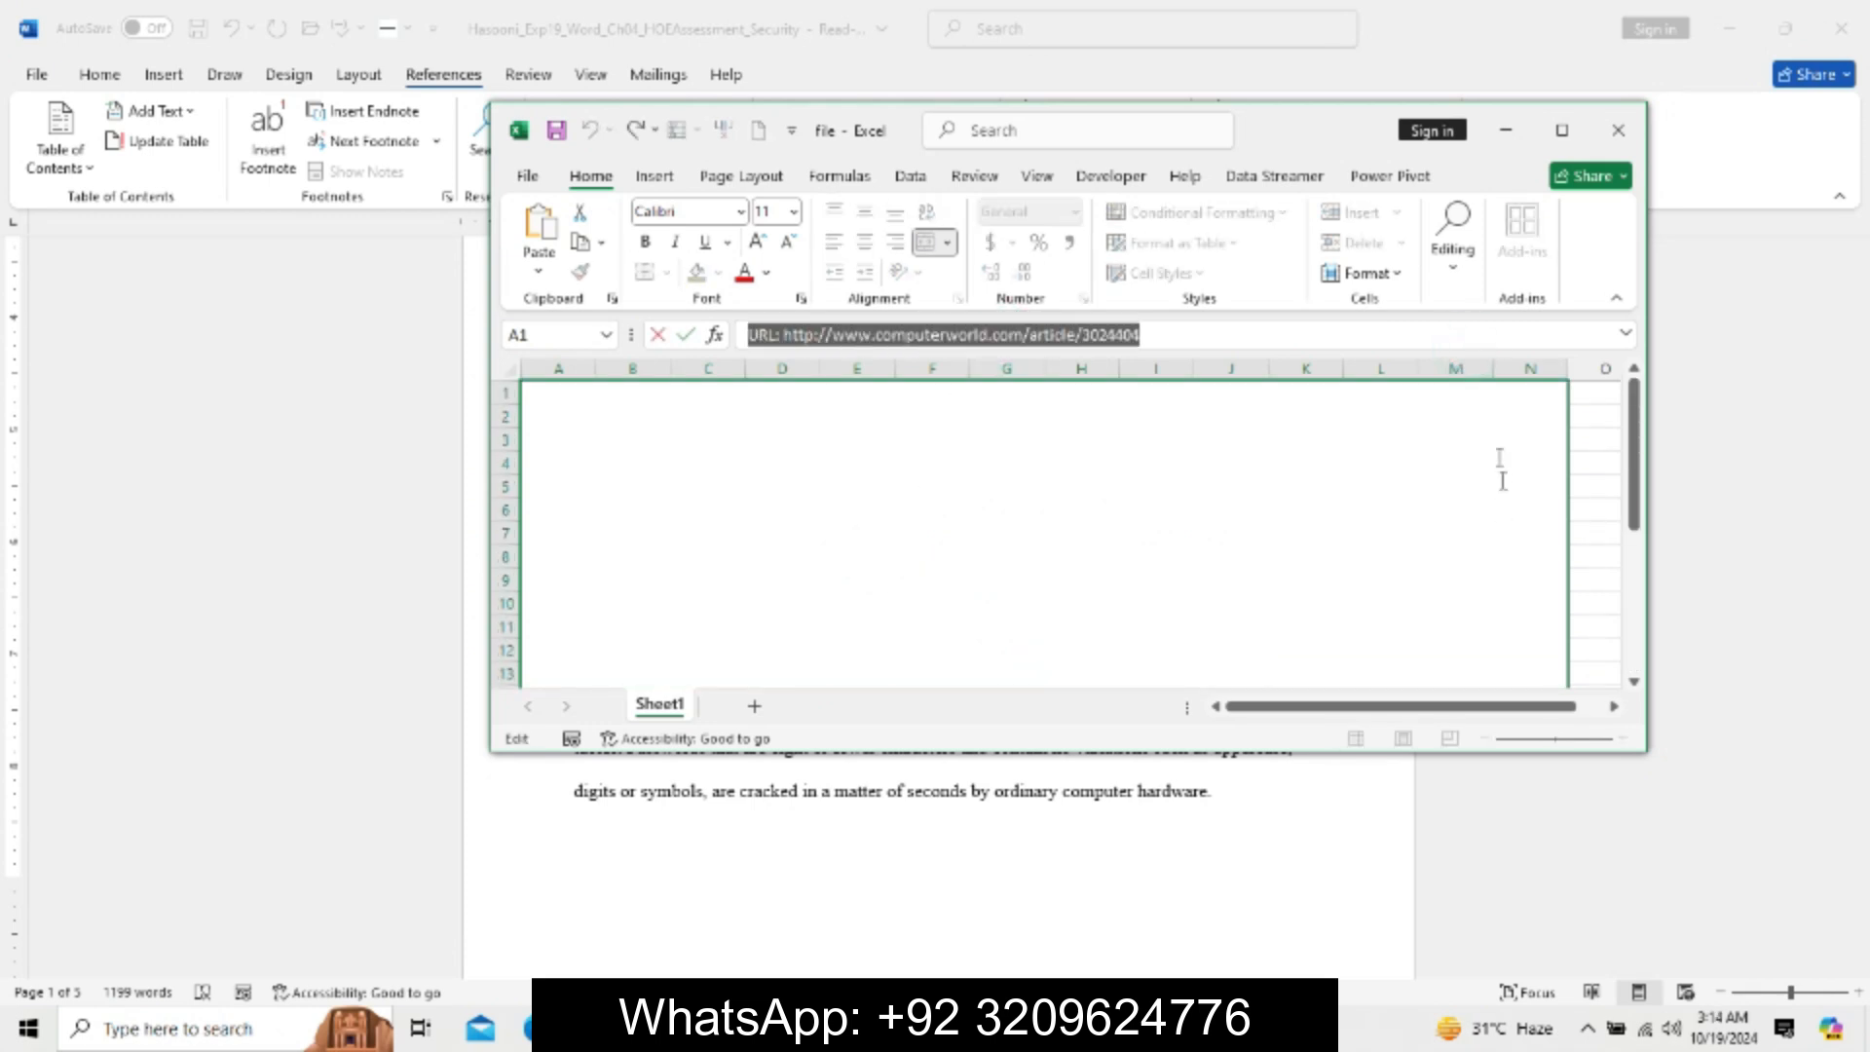
{"action": "left_click", "coordinate": [1380, 298]}
{"action": "left_click_drag", "start_coordinate": [1392, 354], "coordinate": [1441, 718]}
{"action": "left_click", "coordinate": [1370, 339]}
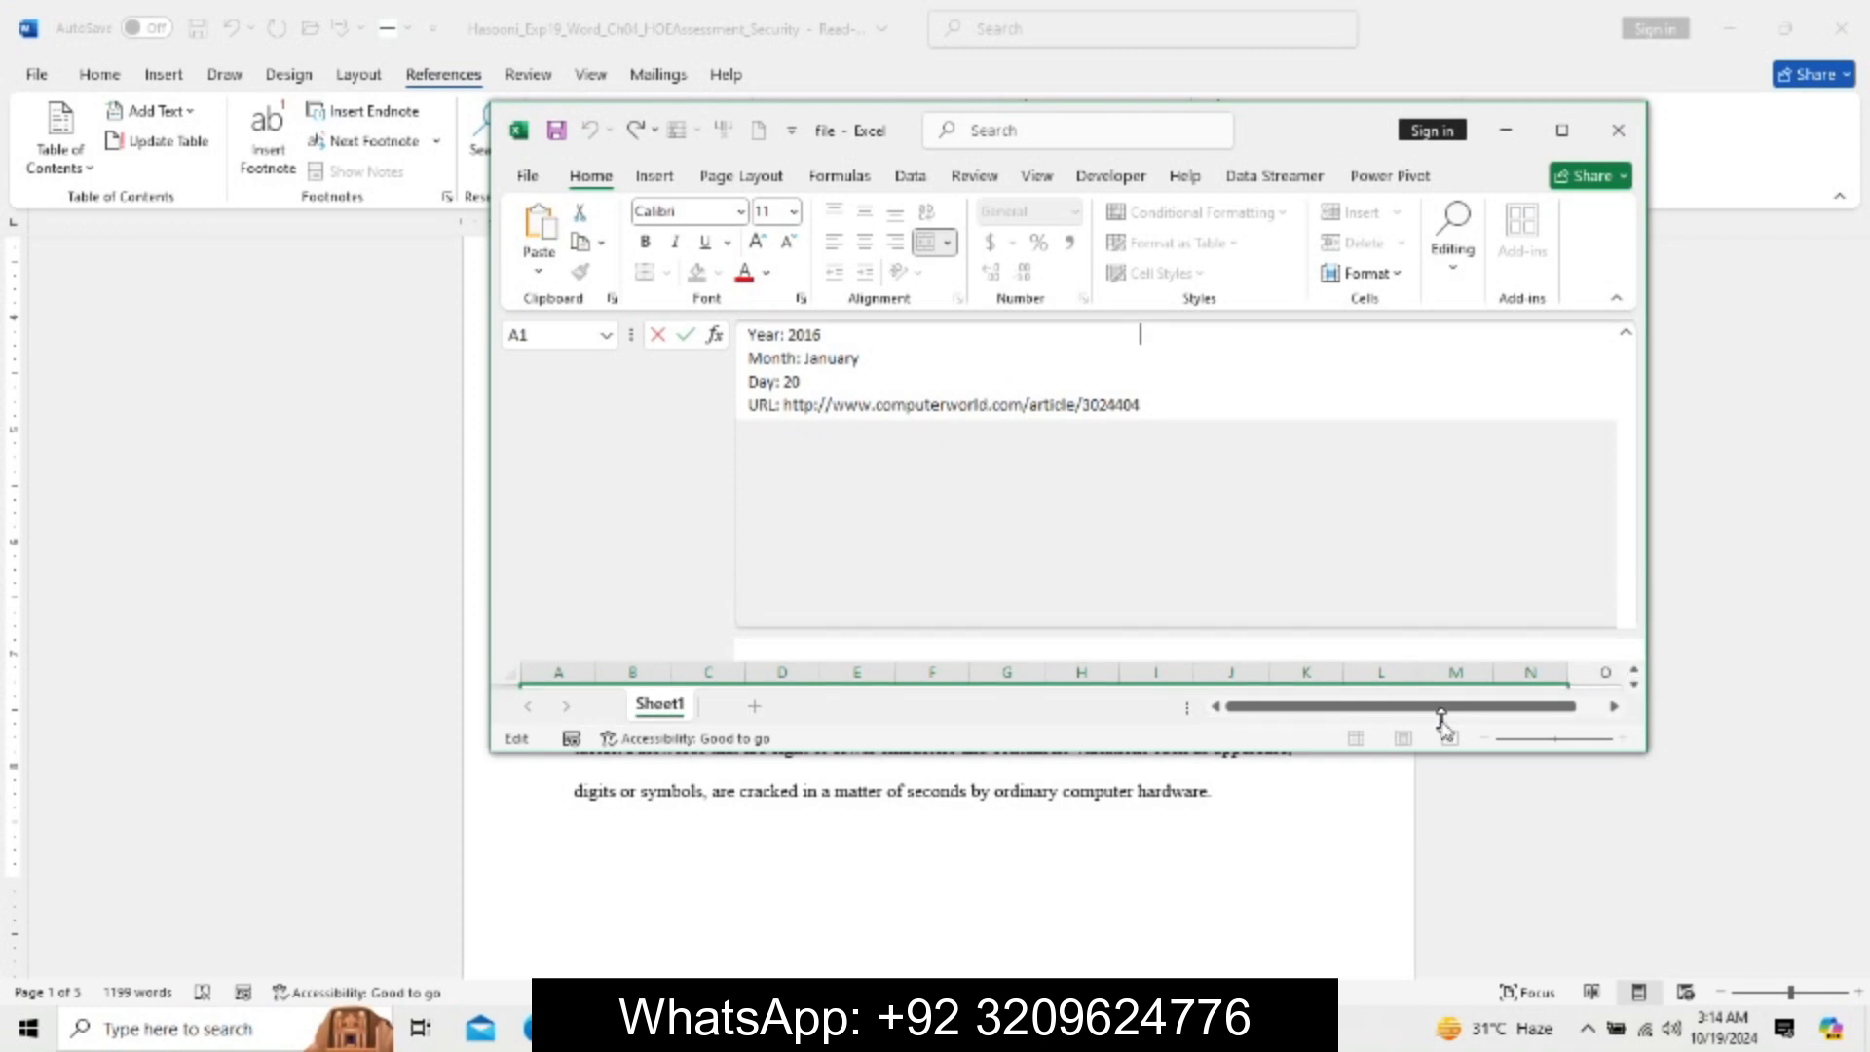
Copy "Worst, Most Common Passwords for the Last 5 Years" from the Excel workbook into the Word source's Title.
{"action": "left_click_drag", "start_coordinate": [790, 358], "coordinate": [1175, 357]}
{"action": "key", "text": "ctrl+c"}
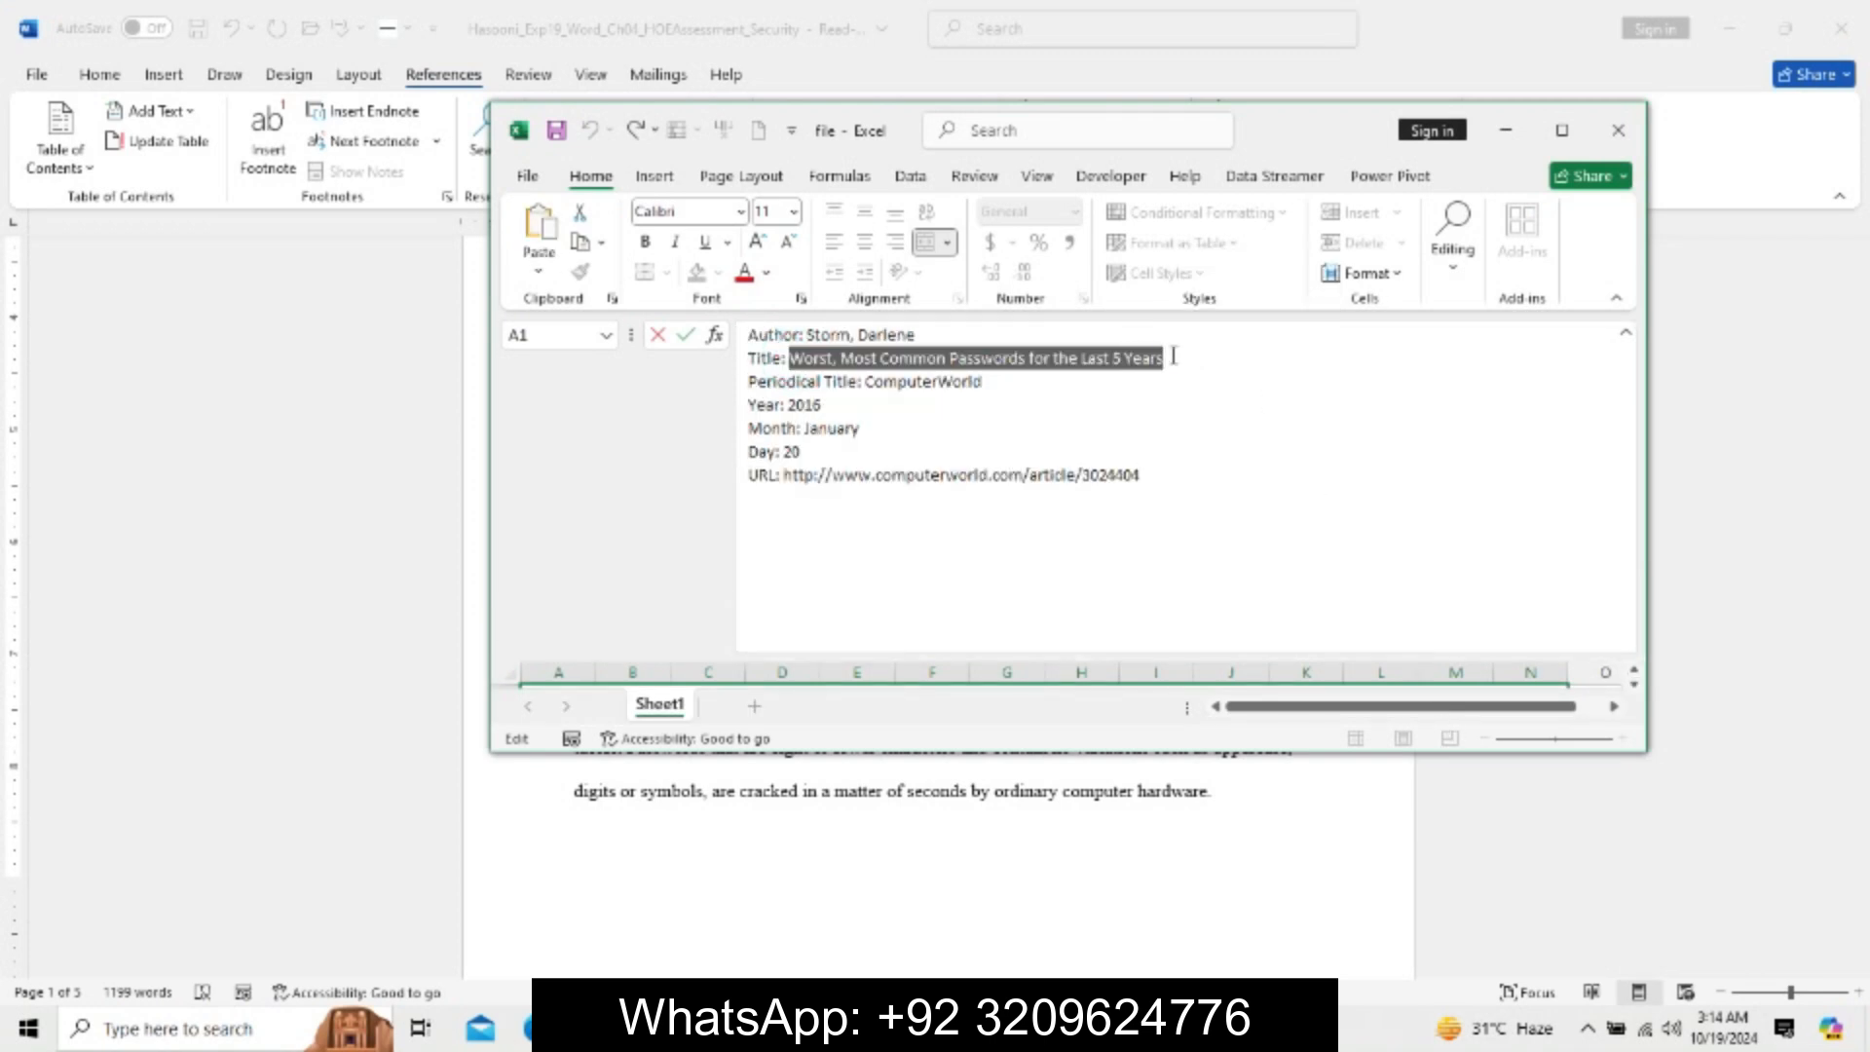
{"action": "left_click", "coordinate": [1506, 129]}
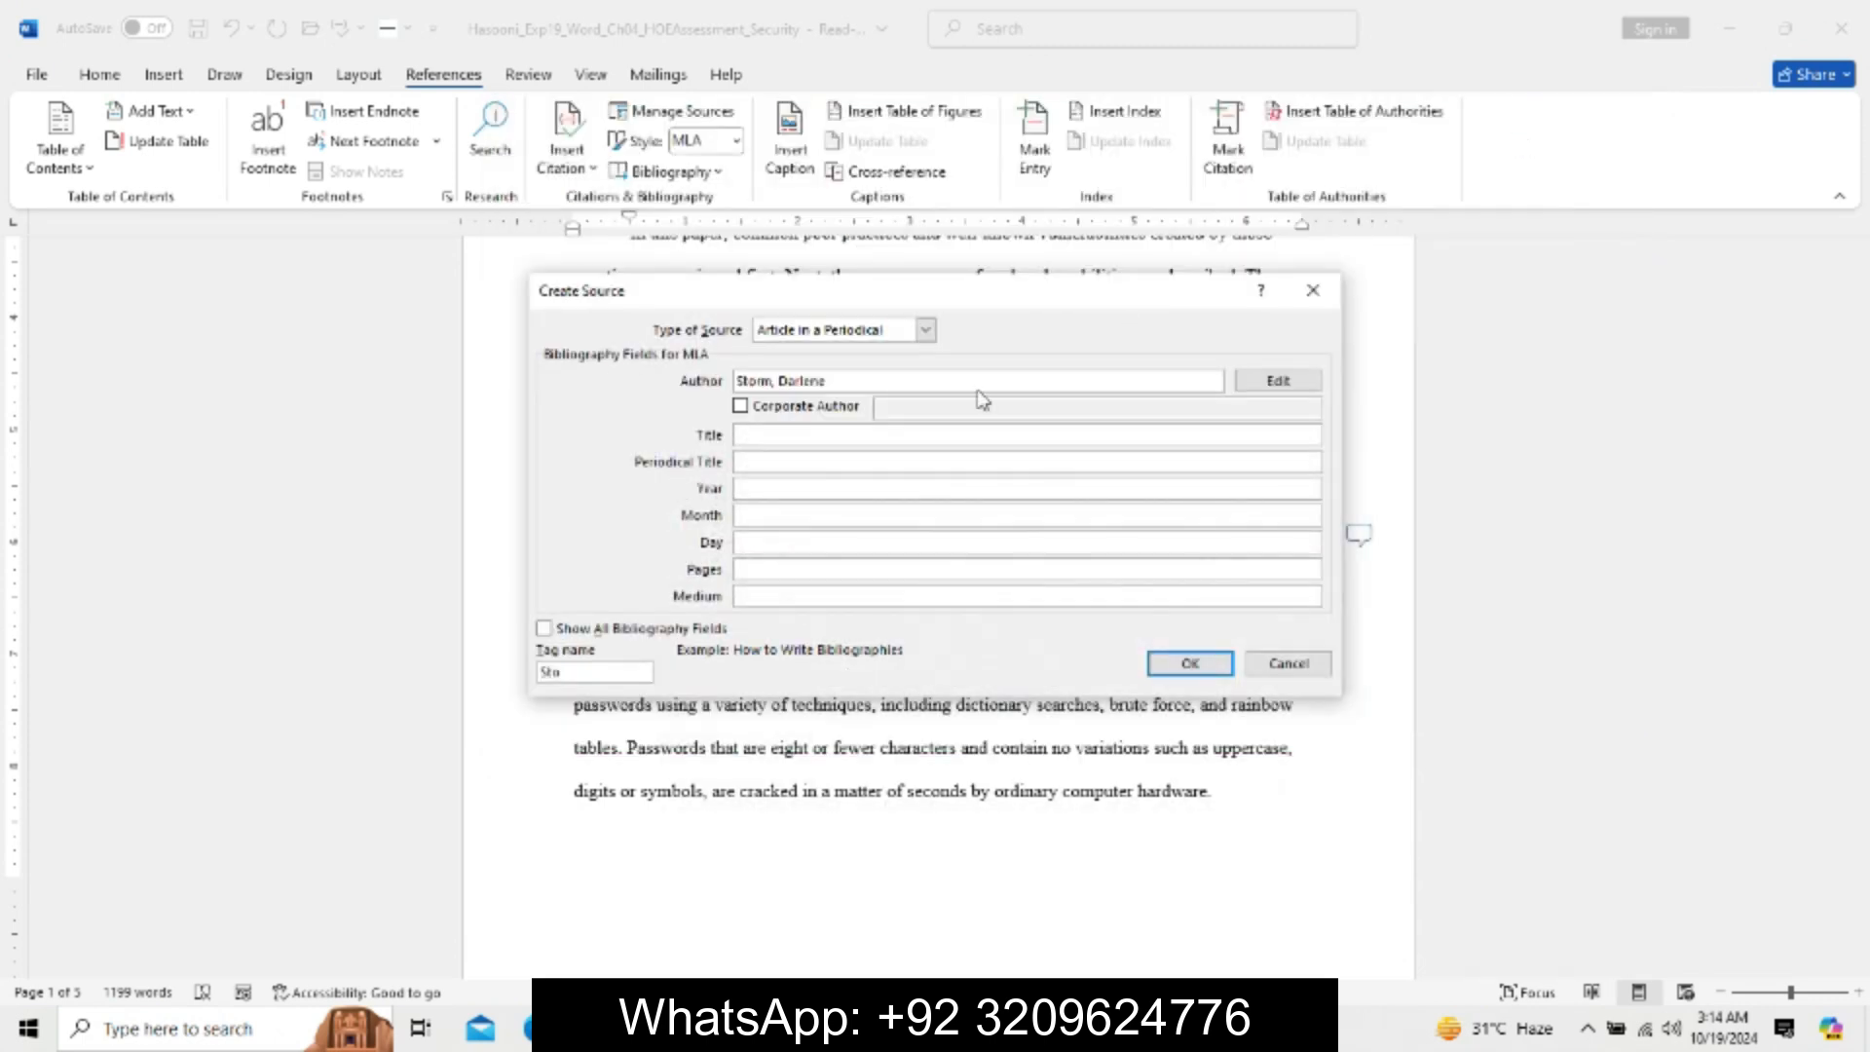
{"action": "key", "text": "ctrl+v"}
Copy "ComputerWorld" from the Excel workbook into the Word source's Periodical Title.
{"action": "left_click", "coordinate": [943, 1027]}
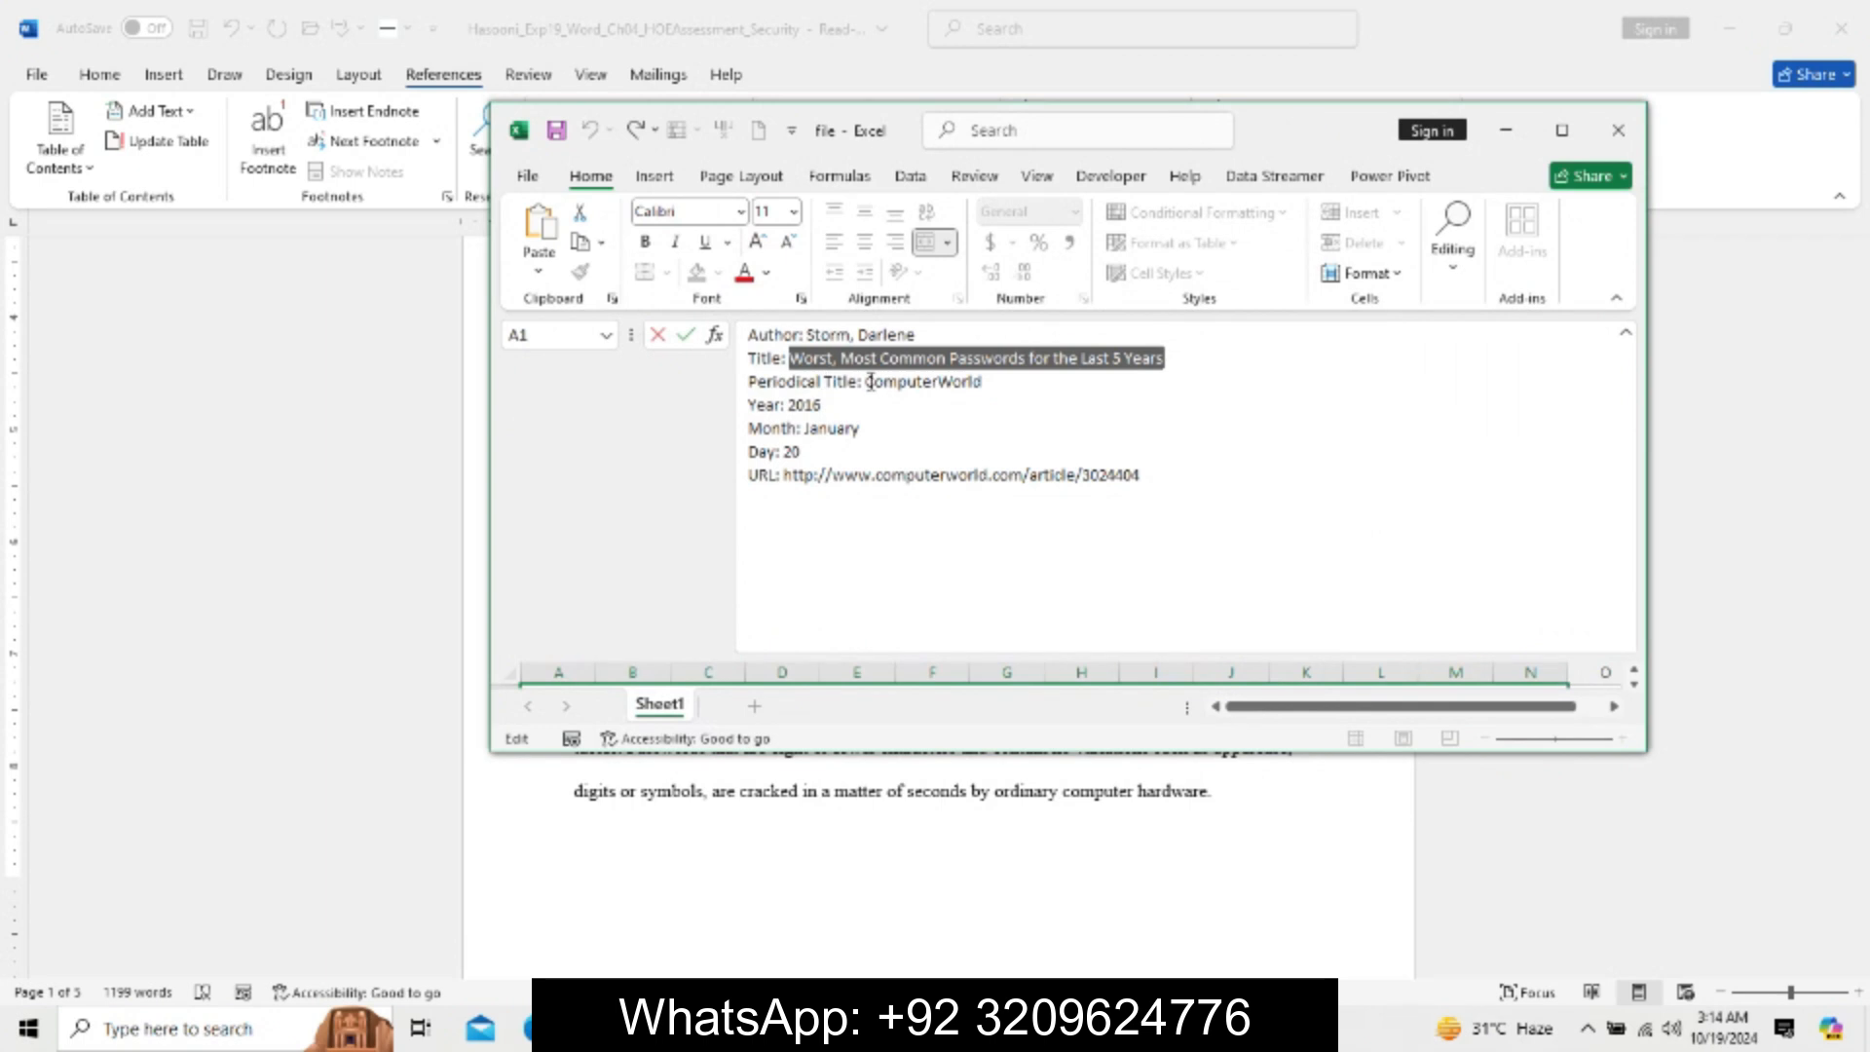
{"action": "left_click_drag", "start_coordinate": [867, 382], "coordinate": [989, 381]}
{"action": "key", "text": "ctrl+c"}
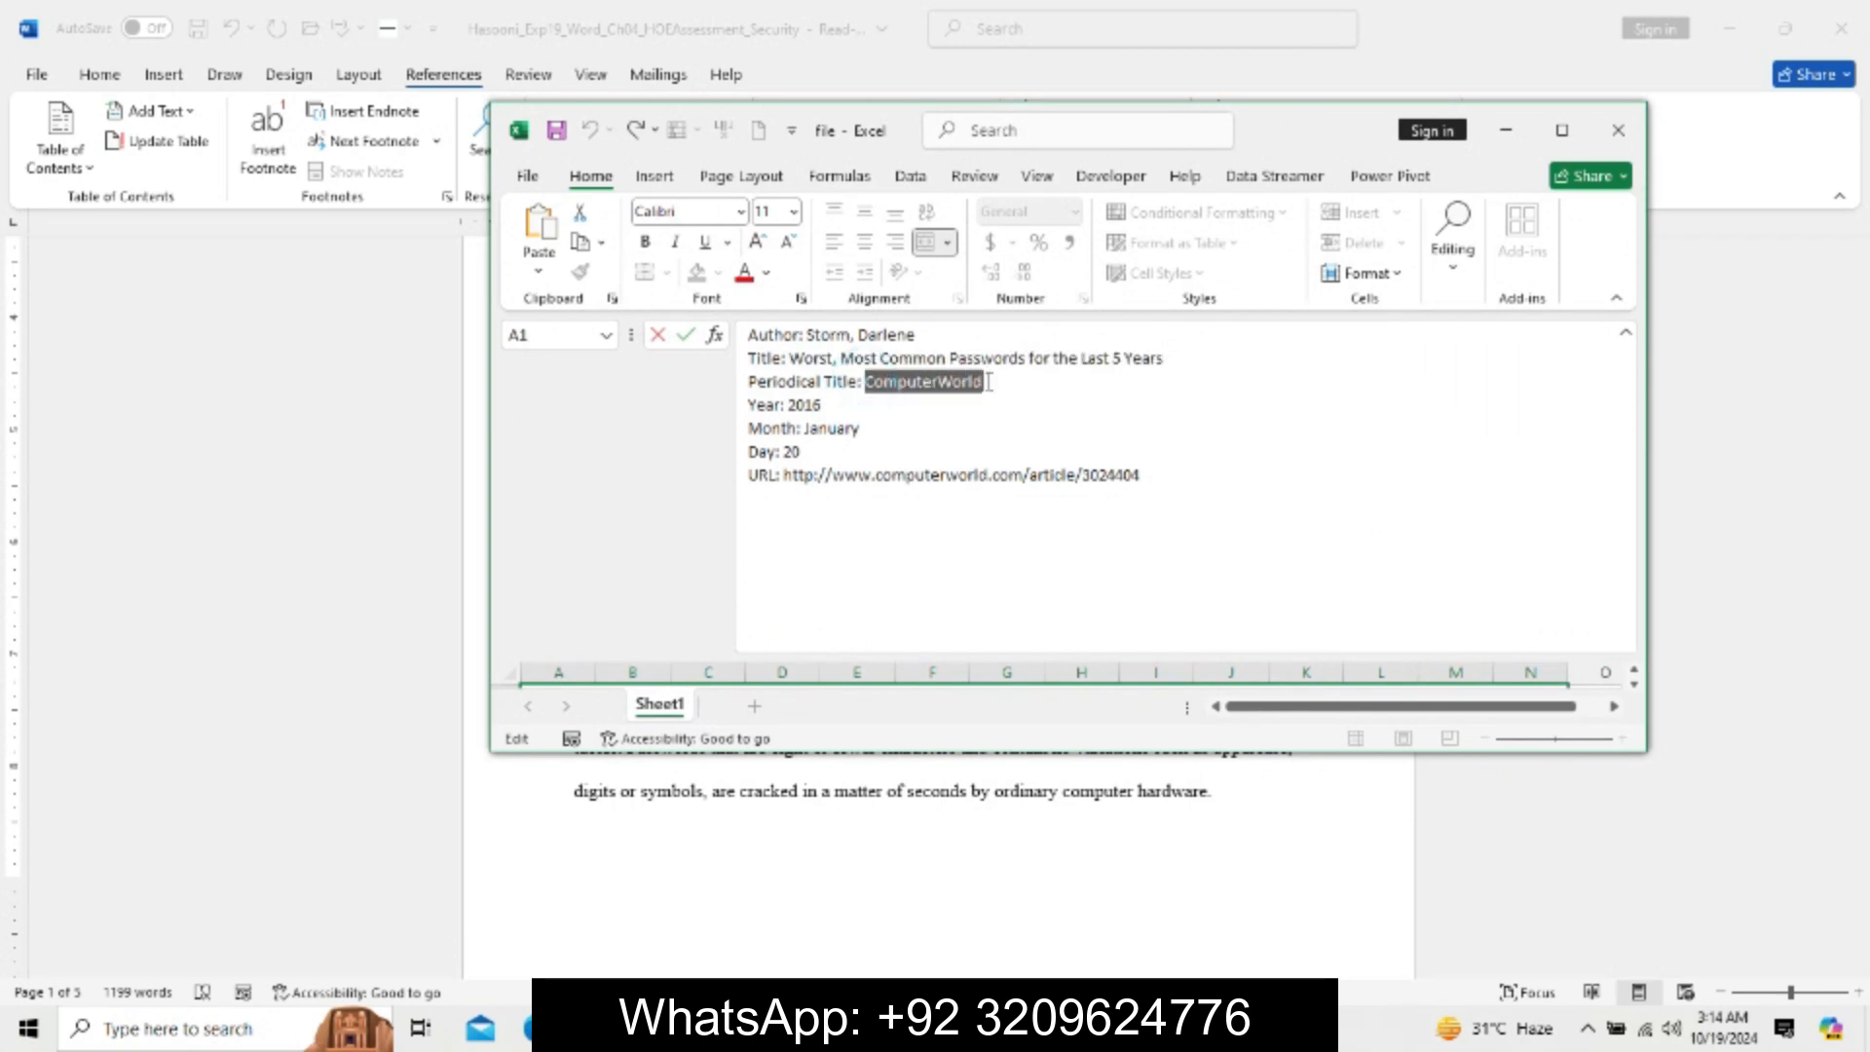
{"action": "left_click", "coordinate": [1506, 129]}
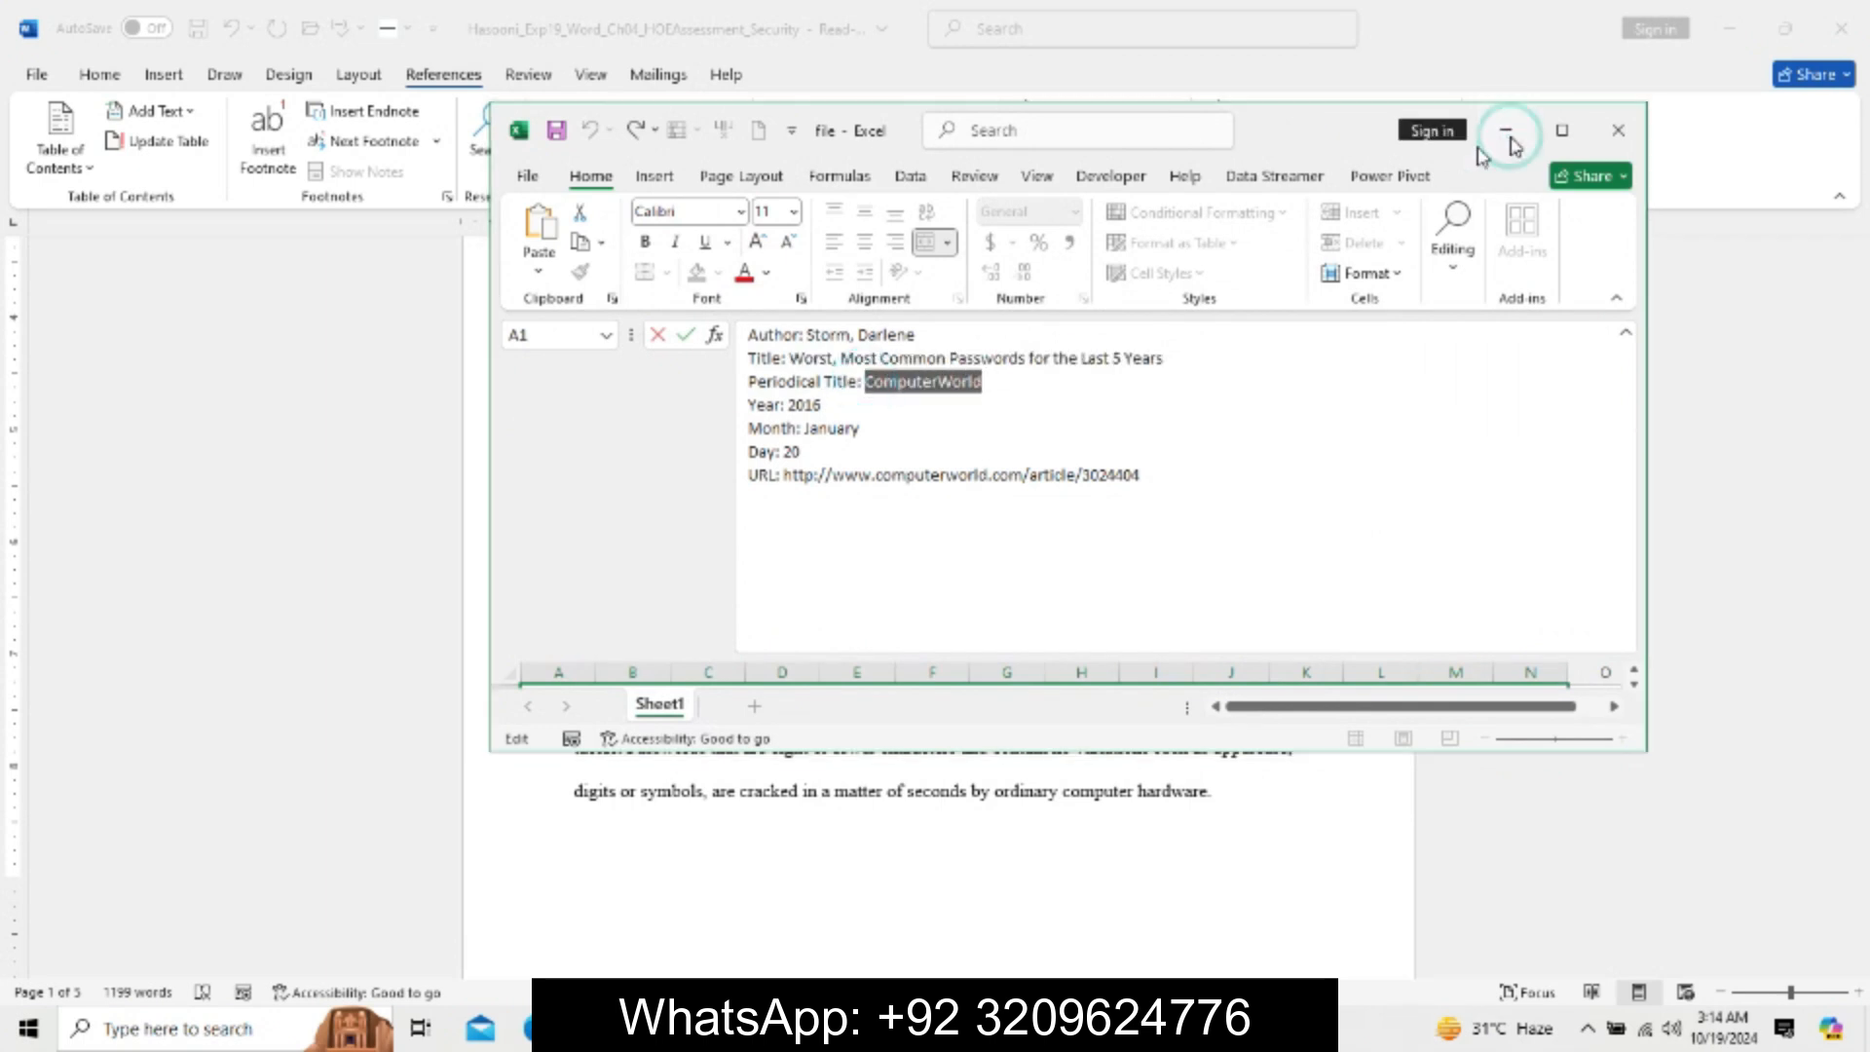
{"action": "left_click", "coordinate": [794, 466]}
{"action": "key", "text": "ctrl+v"}
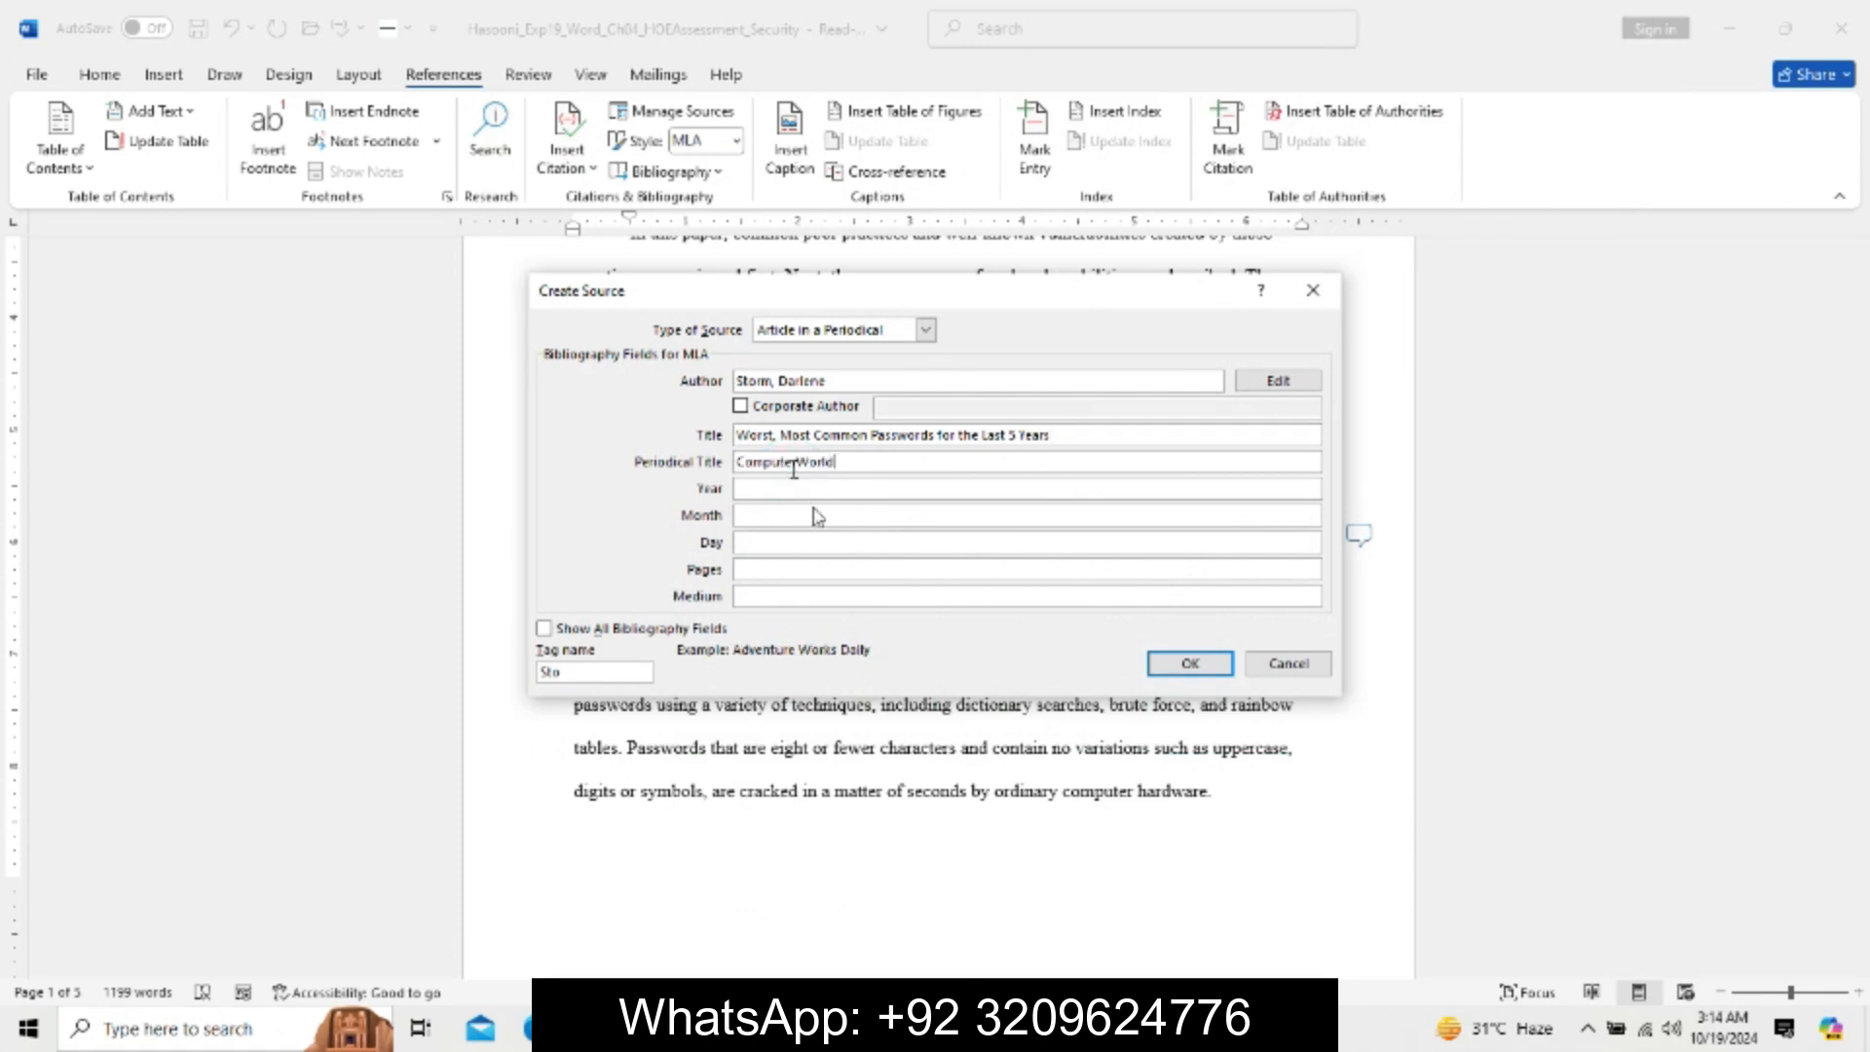
Copy the year 2016 from the Excel workbook into the Word source's Year.
{"action": "left_click", "coordinate": [1064, 1029]}
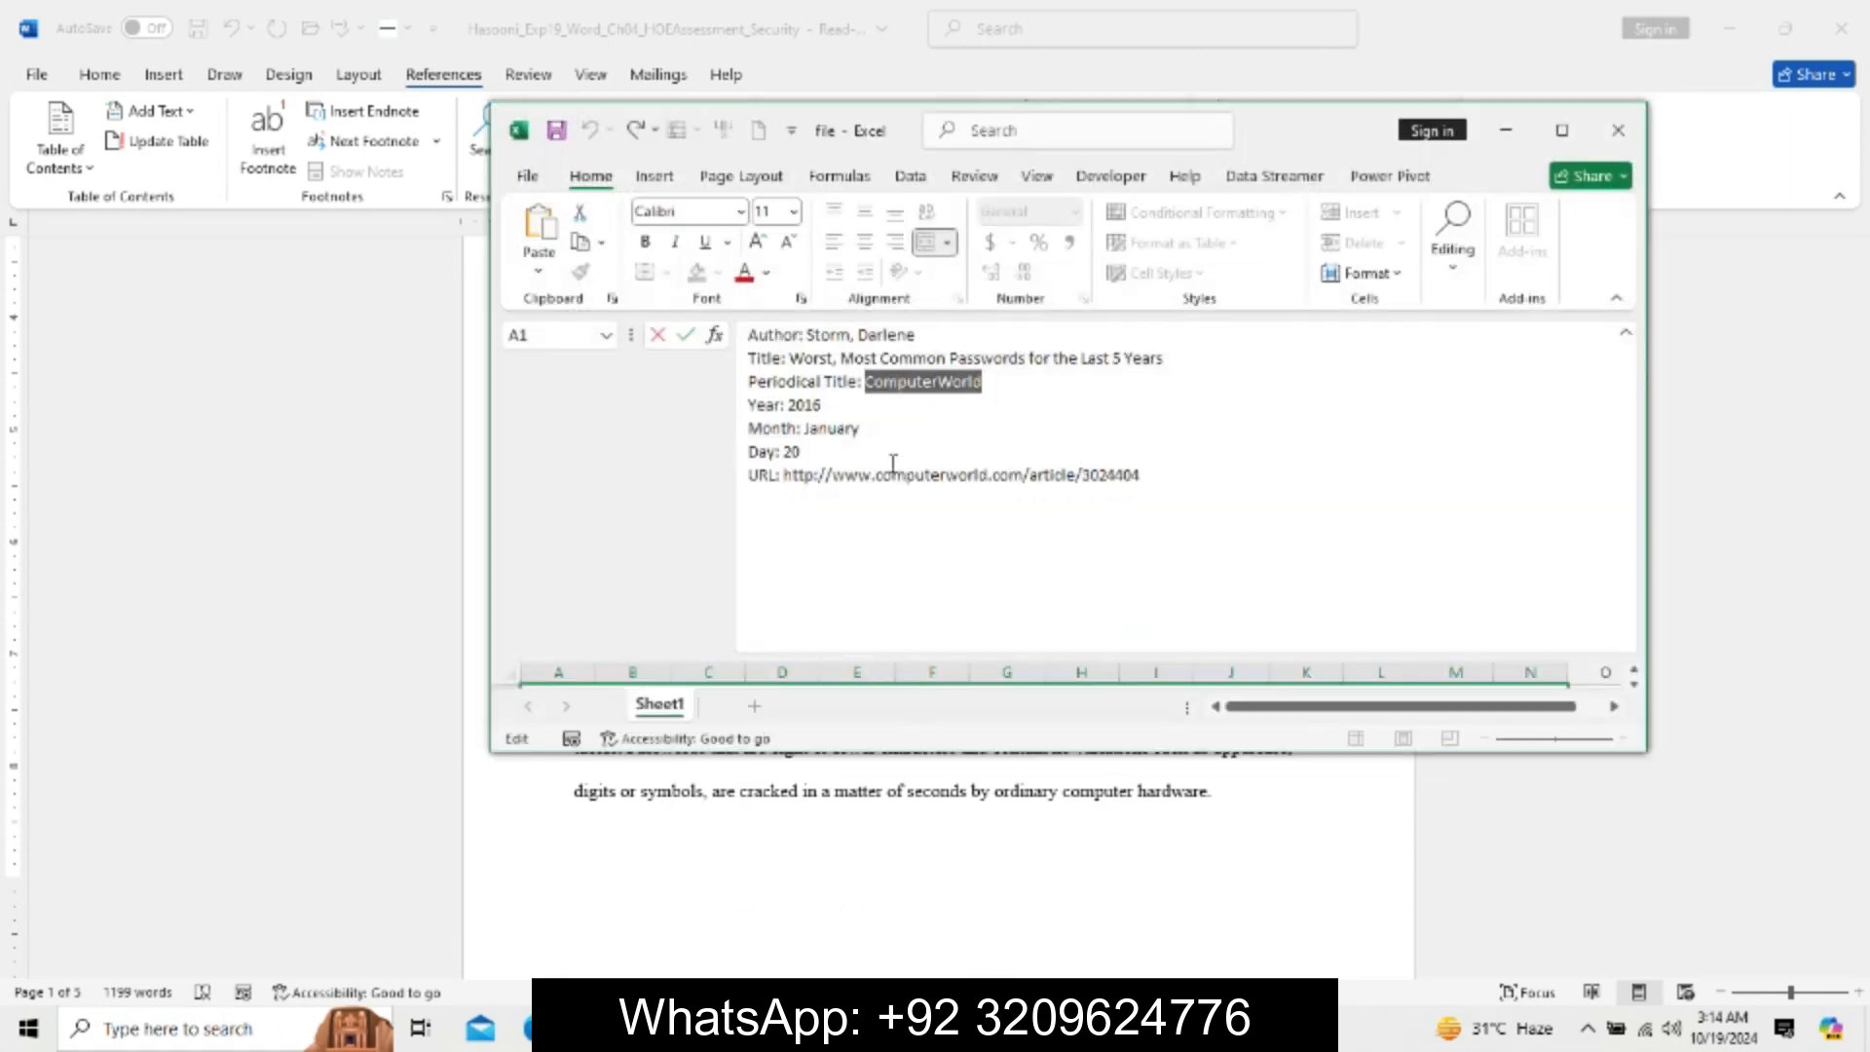
{"action": "left_click_drag", "start_coordinate": [790, 408], "coordinate": [827, 408]}
{"action": "key", "text": "ctrl+c"}
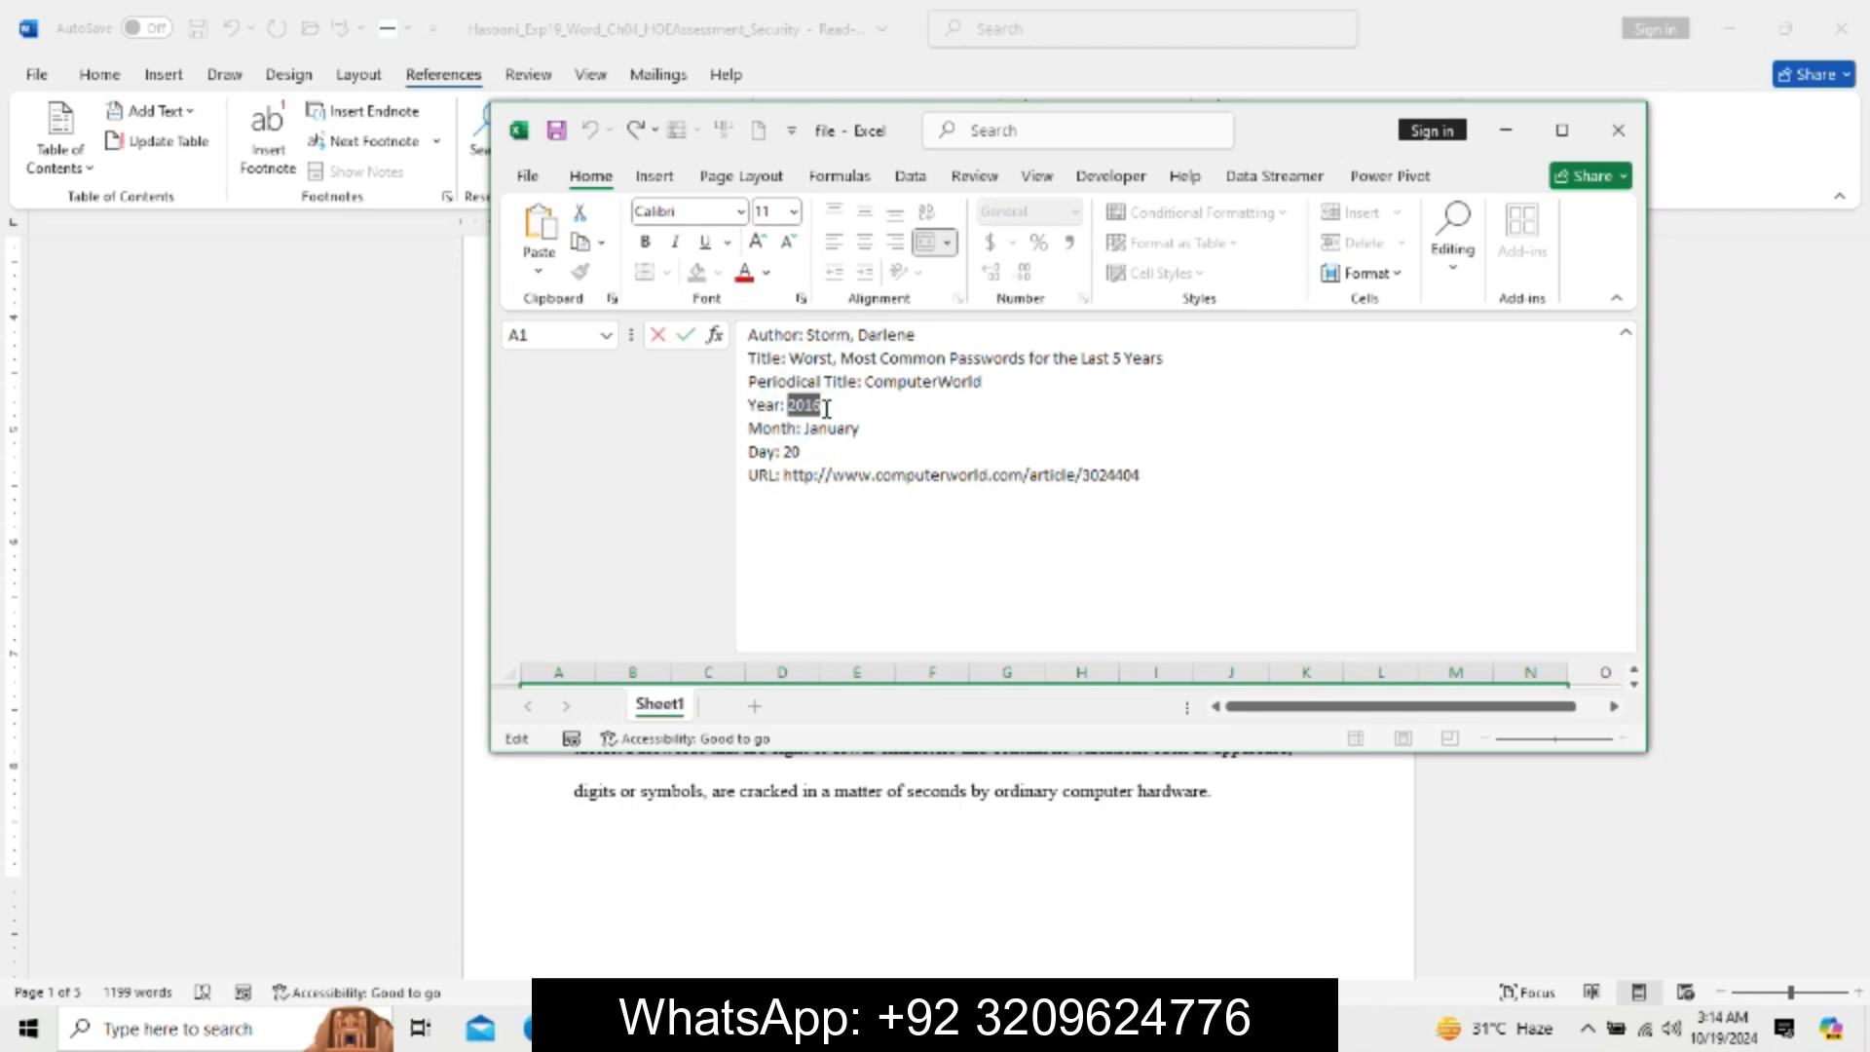
{"action": "left_click", "coordinate": [1506, 133]}
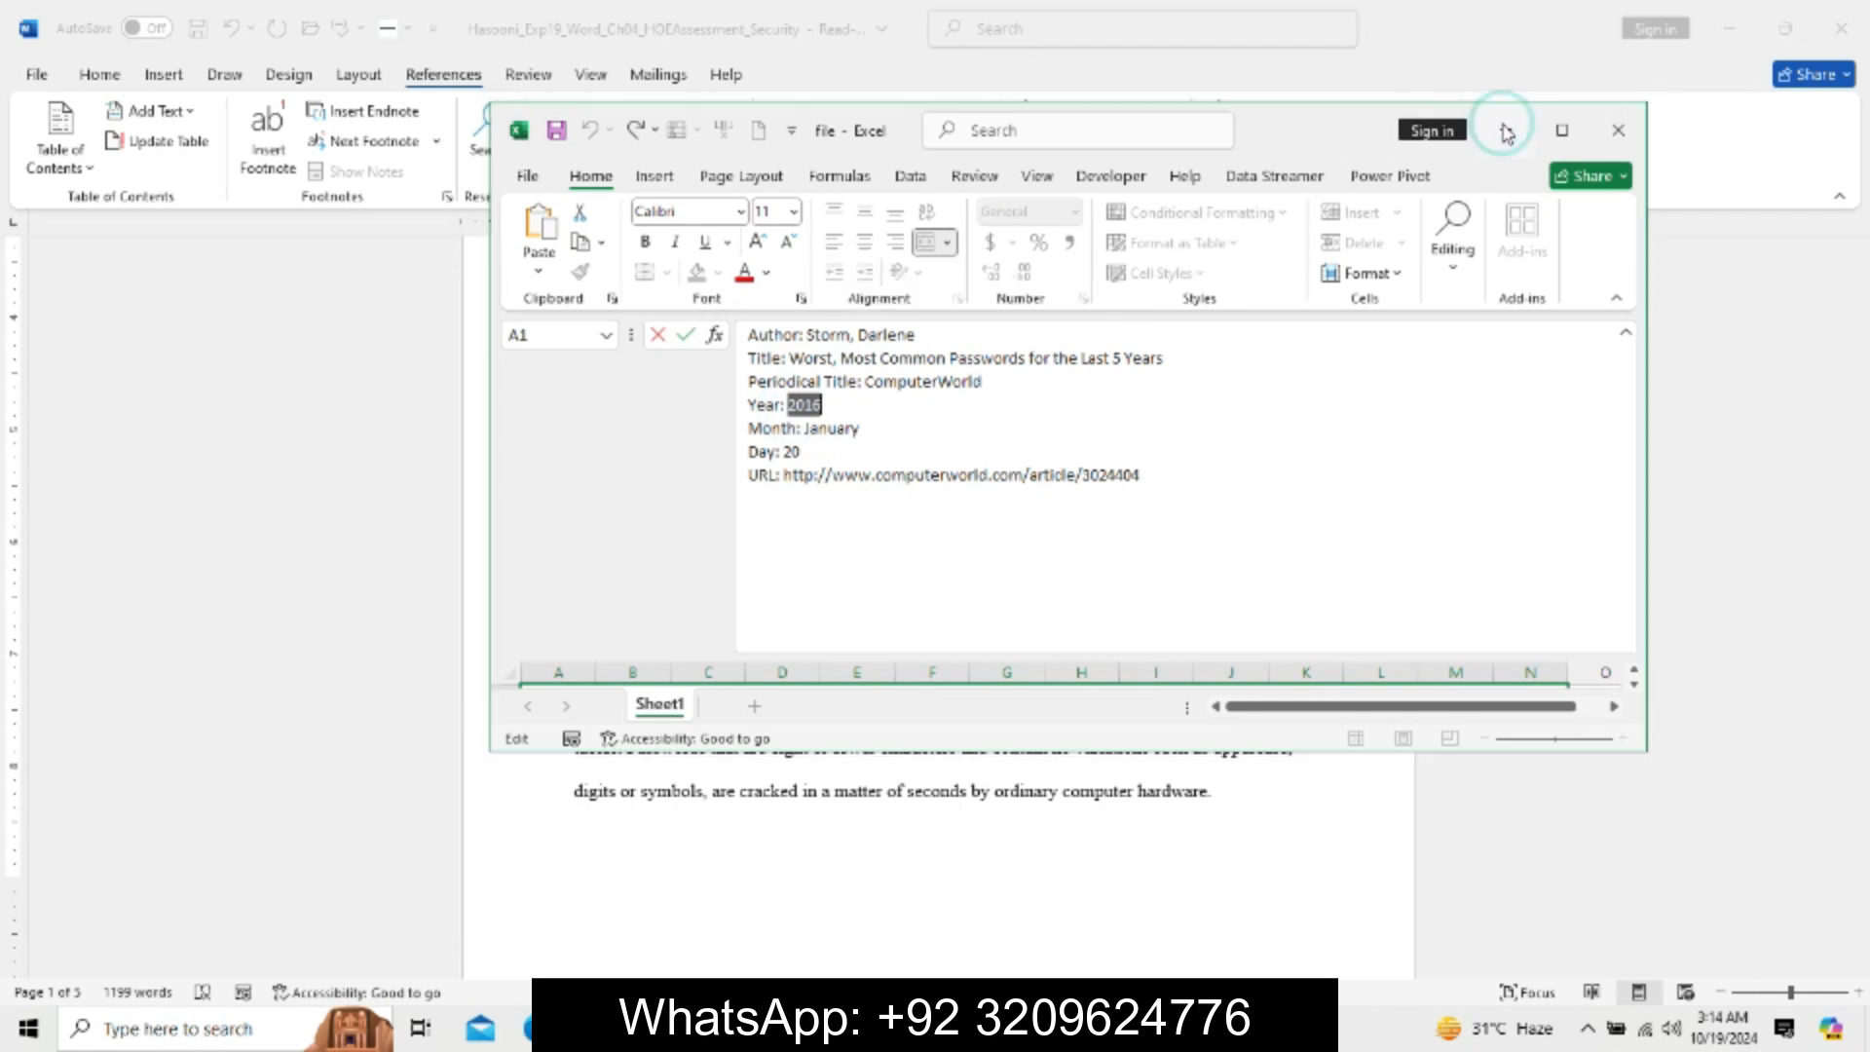
{"action": "left_click", "coordinate": [835, 489]}
{"action": "key", "text": "ctrl+v"}
Copy "January" from the Excel workbook into the Word source's Month.
{"action": "mouse_move", "coordinate": [938, 1029]}
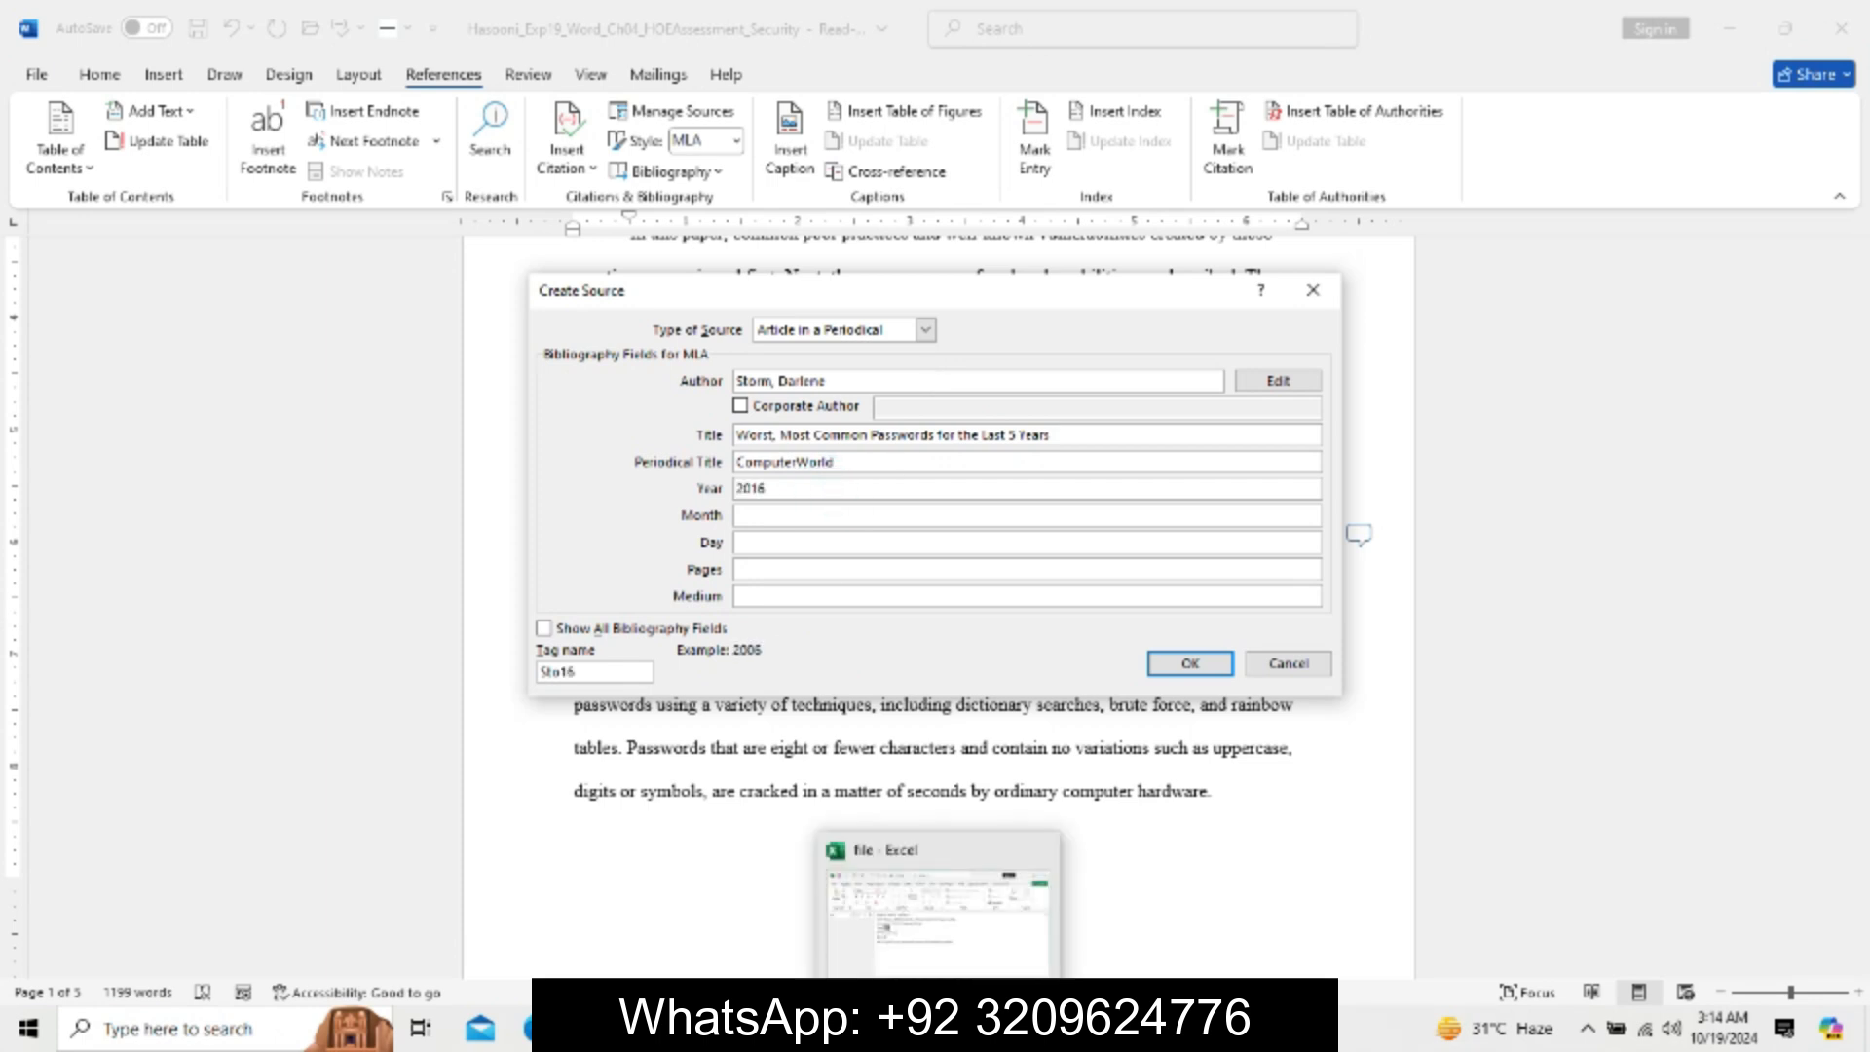
{"action": "left_click", "coordinate": [938, 906]}
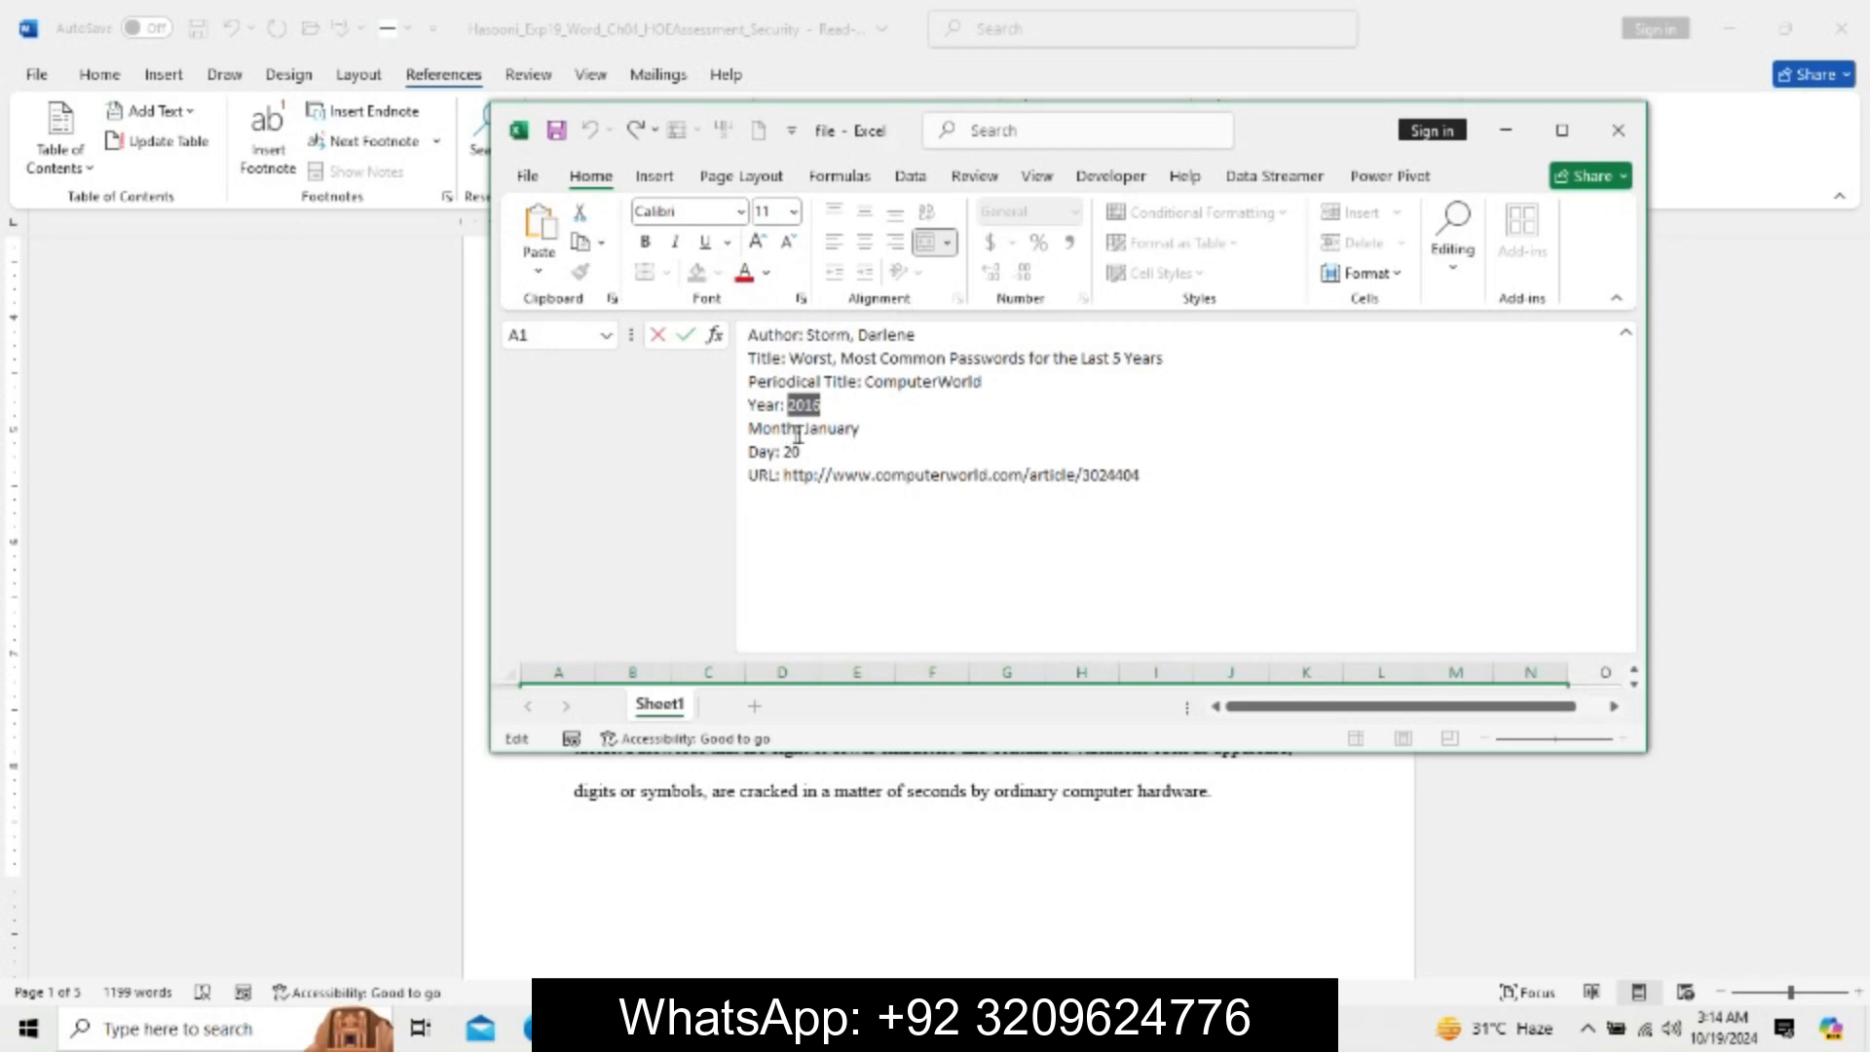
{"action": "left_click_drag", "start_coordinate": [805, 429], "coordinate": [860, 430]}
{"action": "key", "text": "ctrl+c"}
{"action": "left_click", "coordinate": [795, 429]}
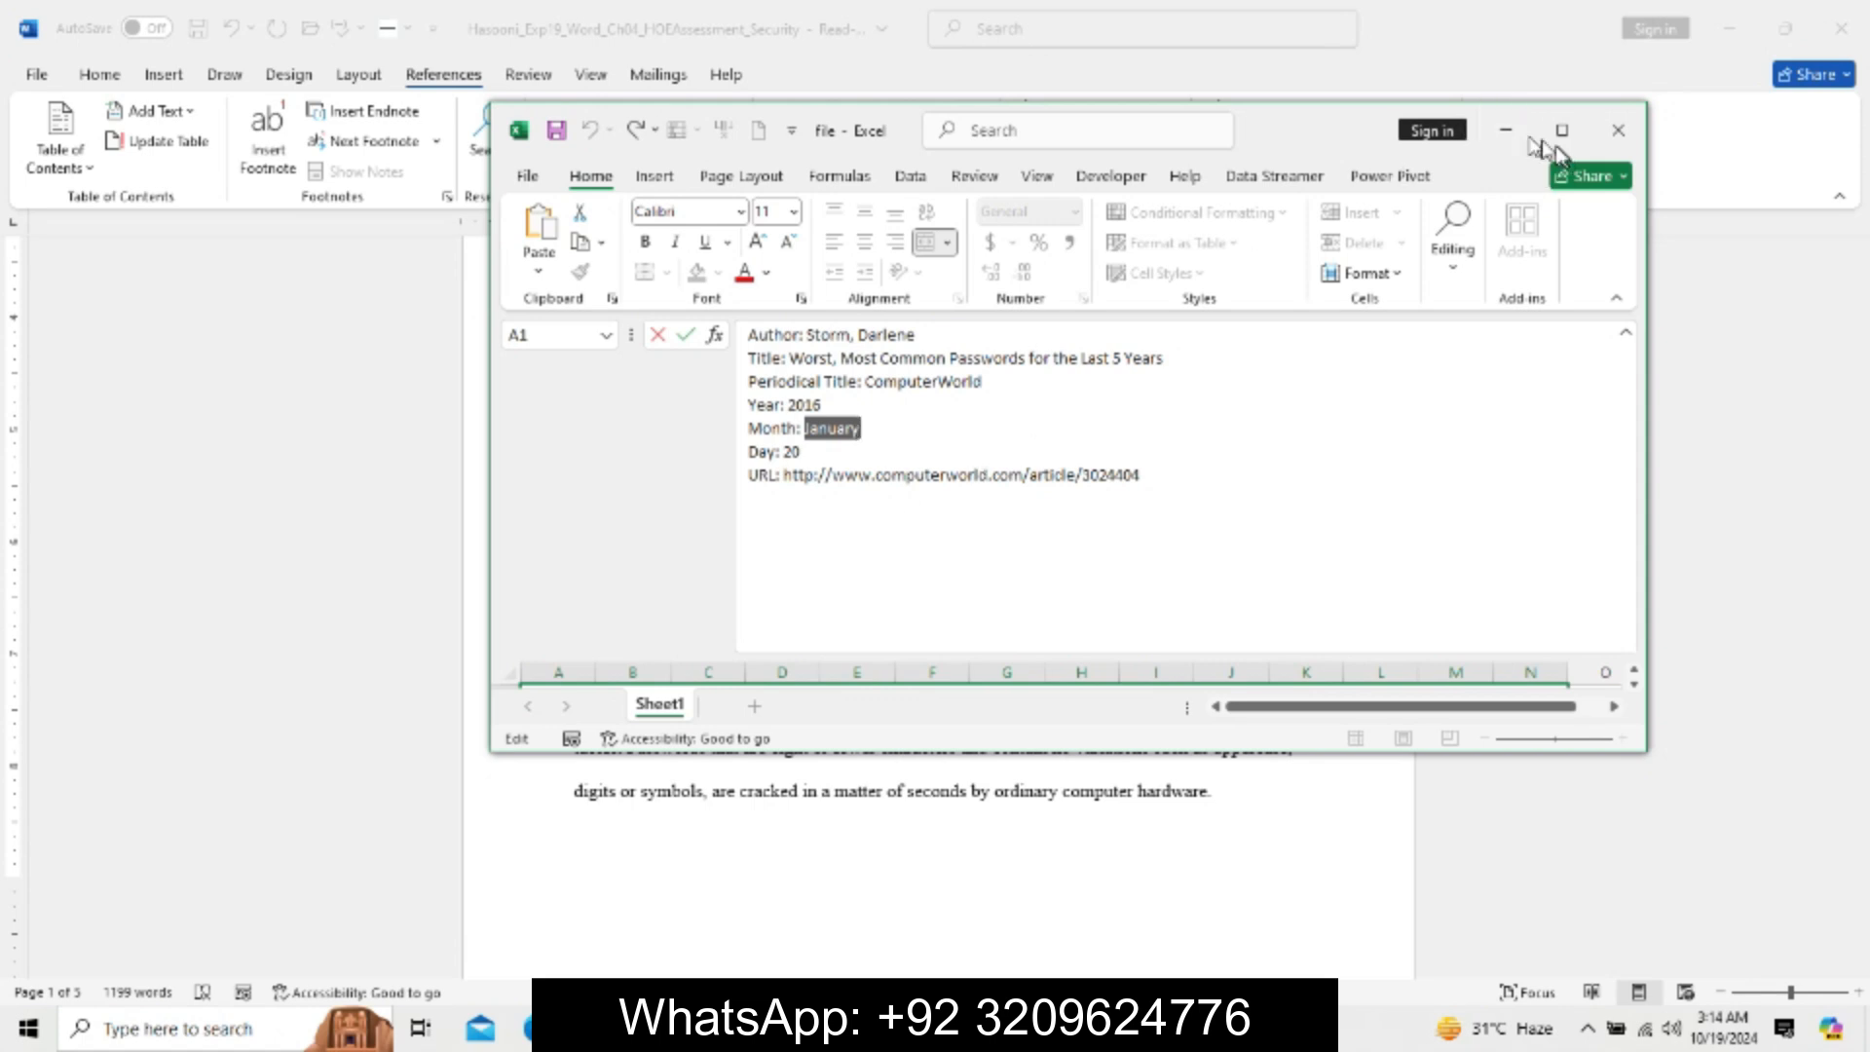
{"action": "left_click", "coordinate": [1510, 133]}
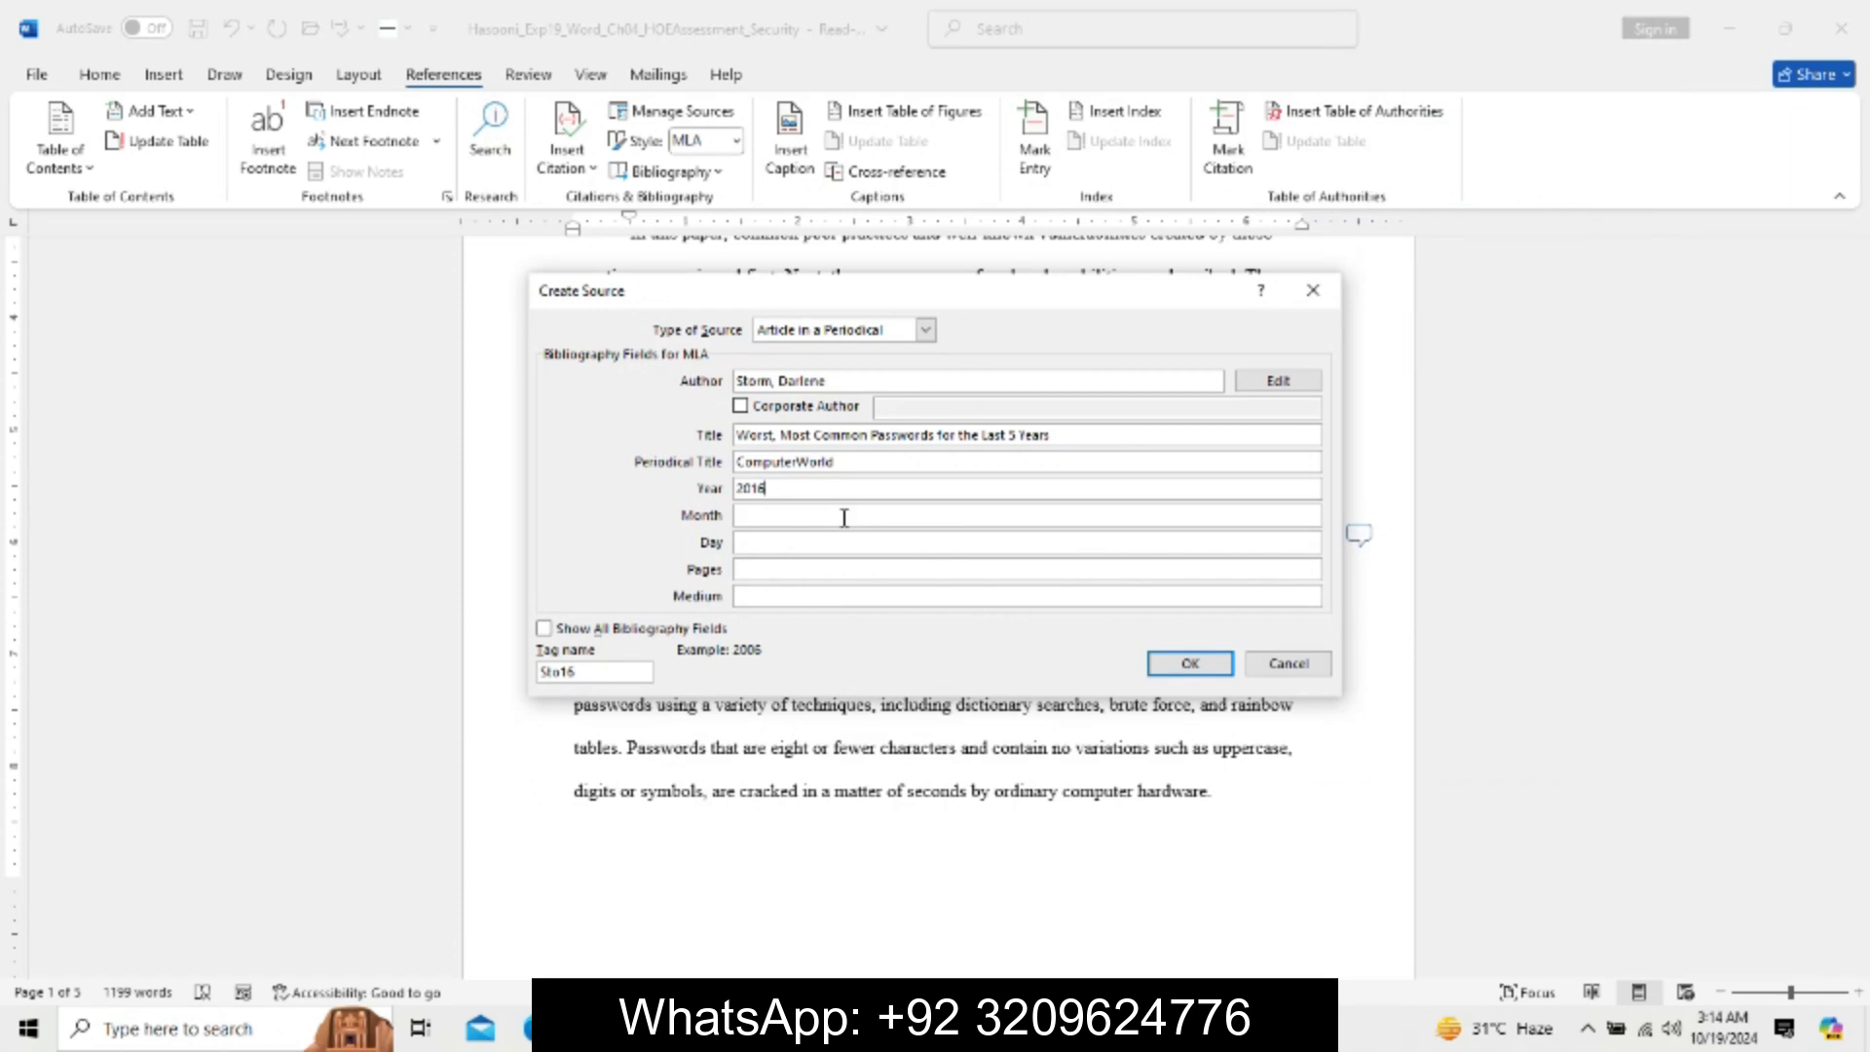
{"action": "left_click", "coordinate": [784, 514]}
{"action": "key", "text": "ctrl+v"}
Copy the day 20 from the Excel workbook into the Word source's Day.
{"action": "left_click", "coordinate": [967, 1029]}
{"action": "double_click", "coordinate": [790, 453]}
{"action": "key", "text": "ctrl+c"}
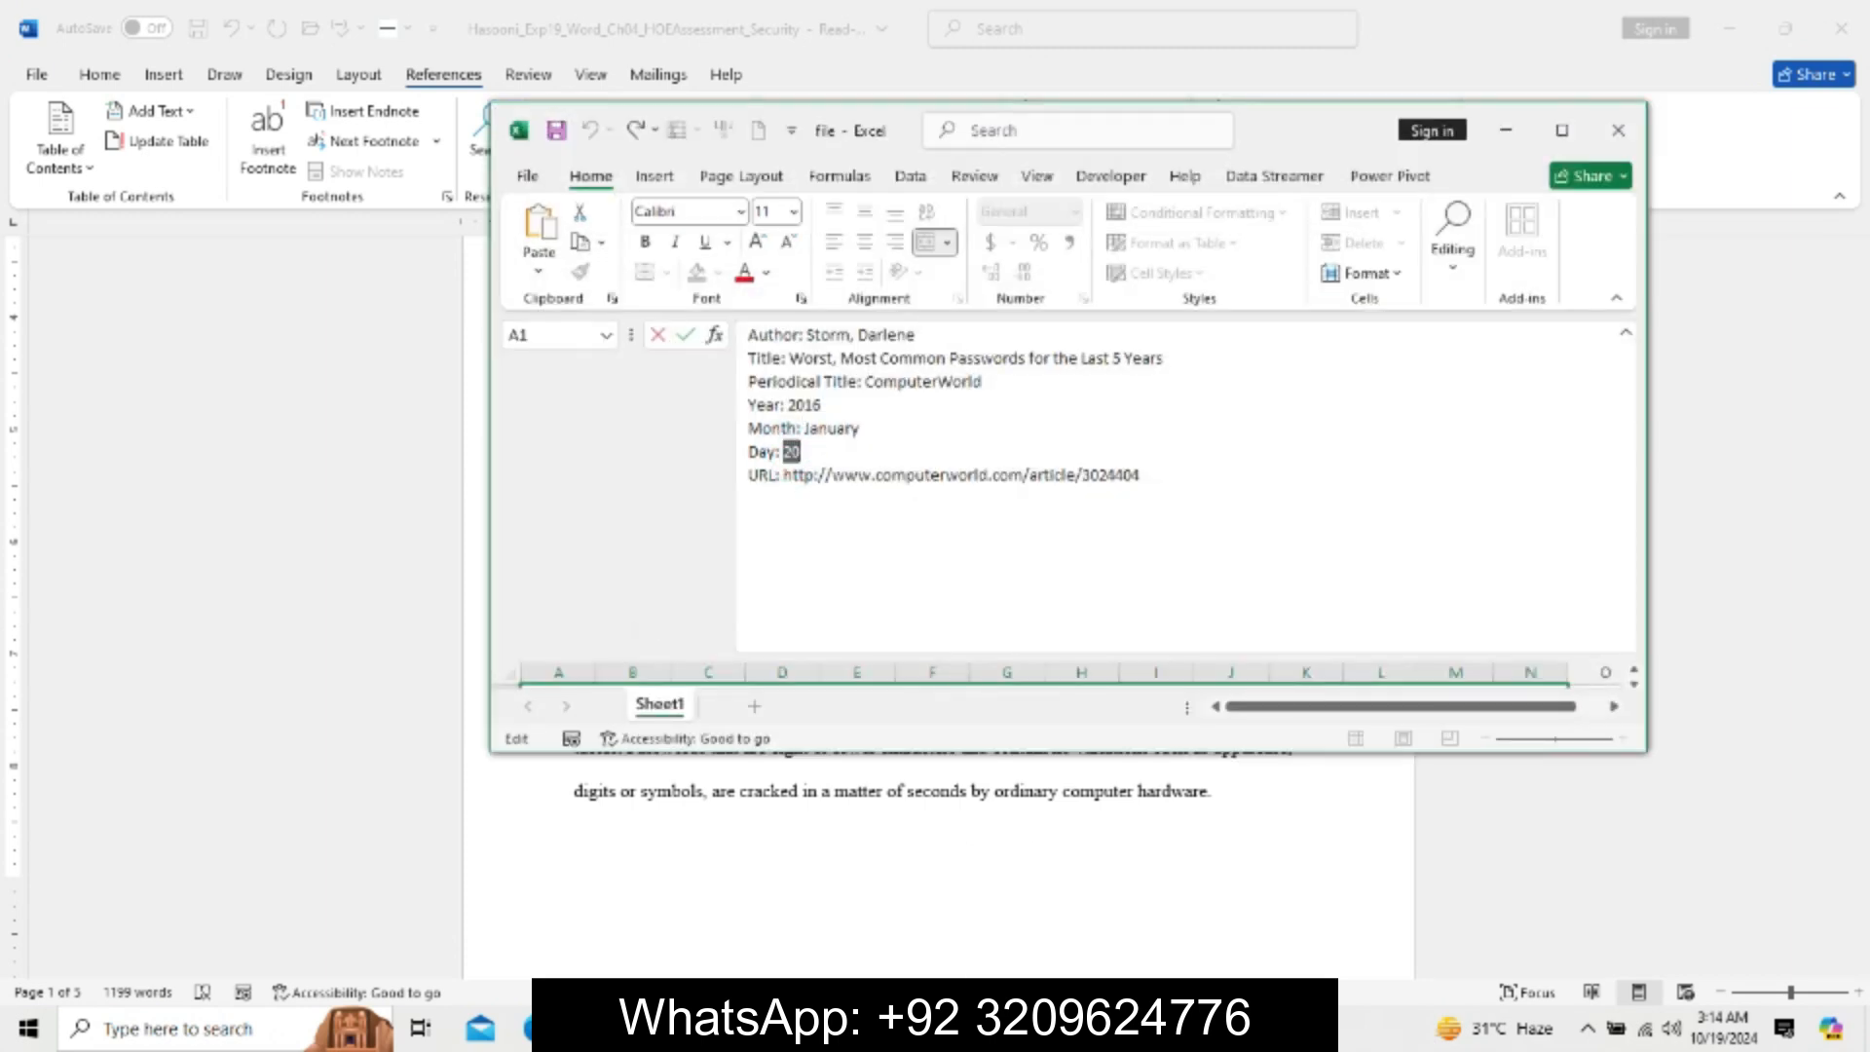
{"action": "left_click", "coordinate": [862, 1029]}
{"action": "left_click", "coordinate": [785, 544]}
{"action": "key", "text": "ctrl+v"}
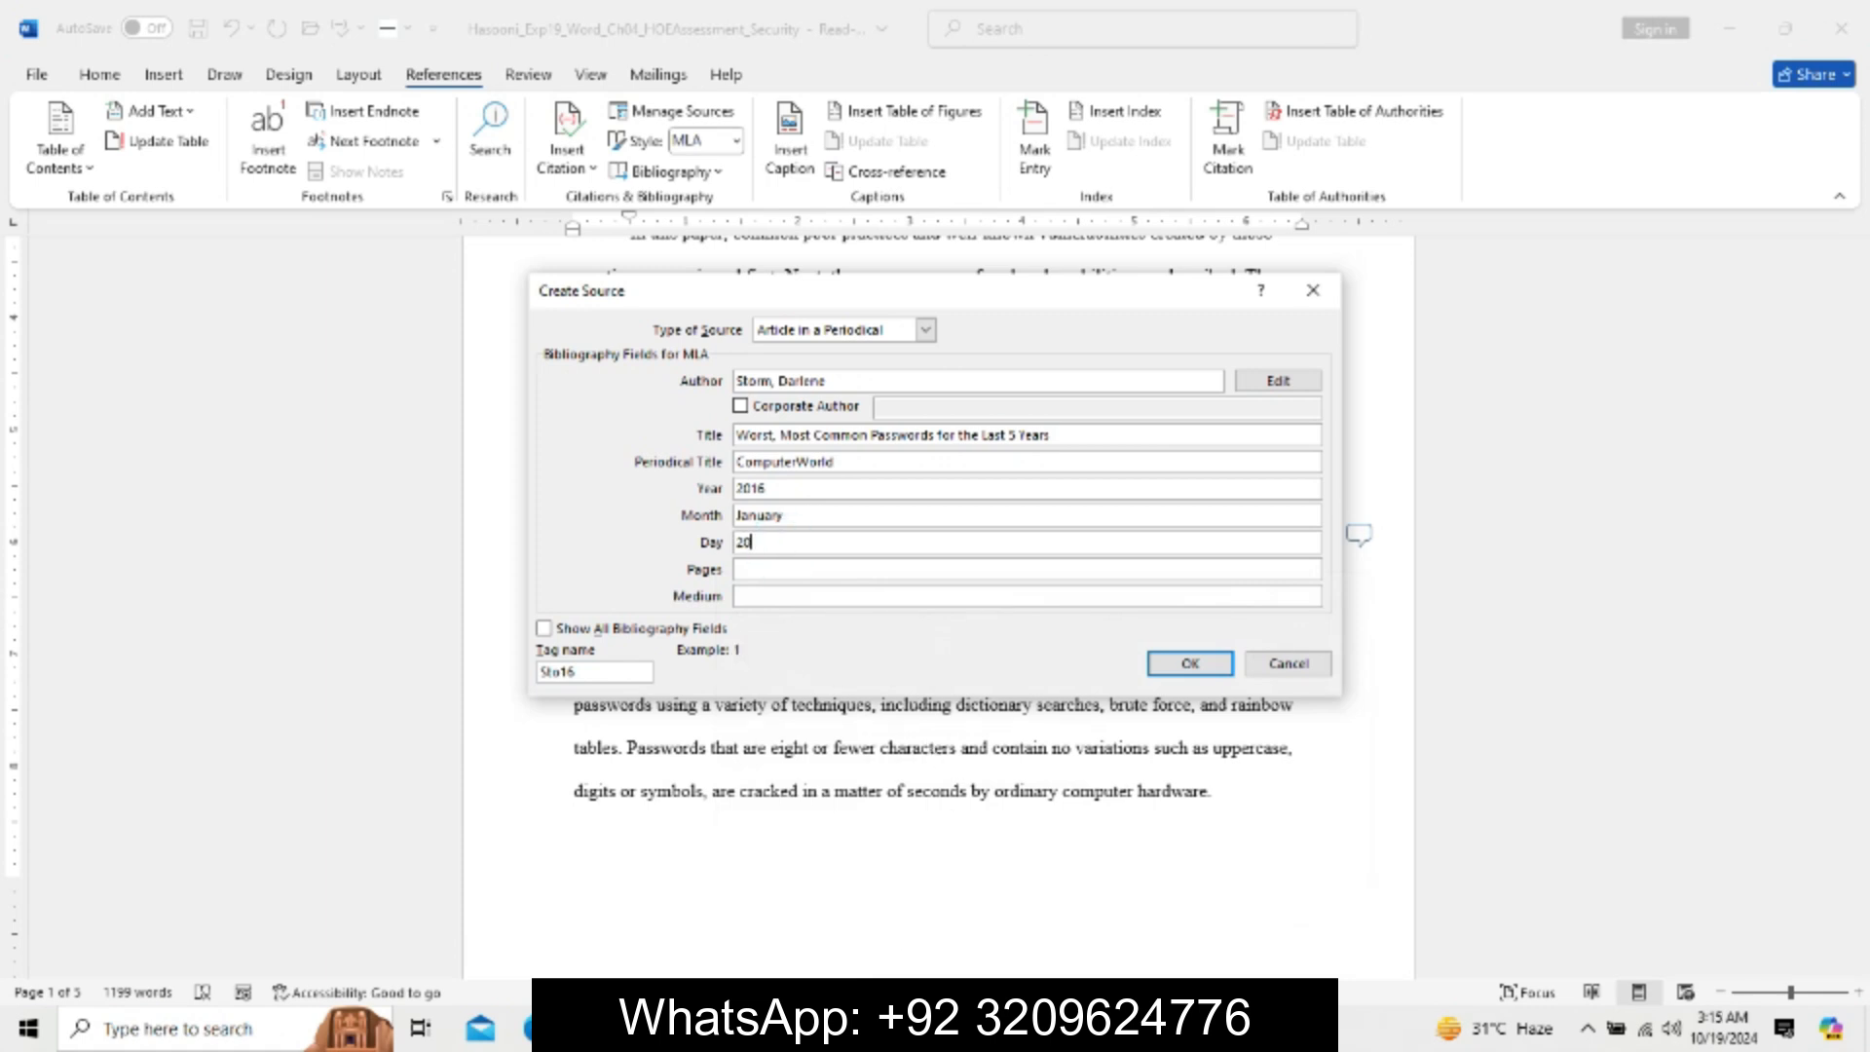
Copy the article's computerworld.com address from Excel, show all bibliography fields in Word, enter it as the source's URL, and confirm the source.
{"action": "left_click", "coordinate": [862, 1029]}
{"action": "left_click_drag", "start_coordinate": [785, 477], "coordinate": [1153, 475]}
{"action": "key", "text": "ctrl+c"}
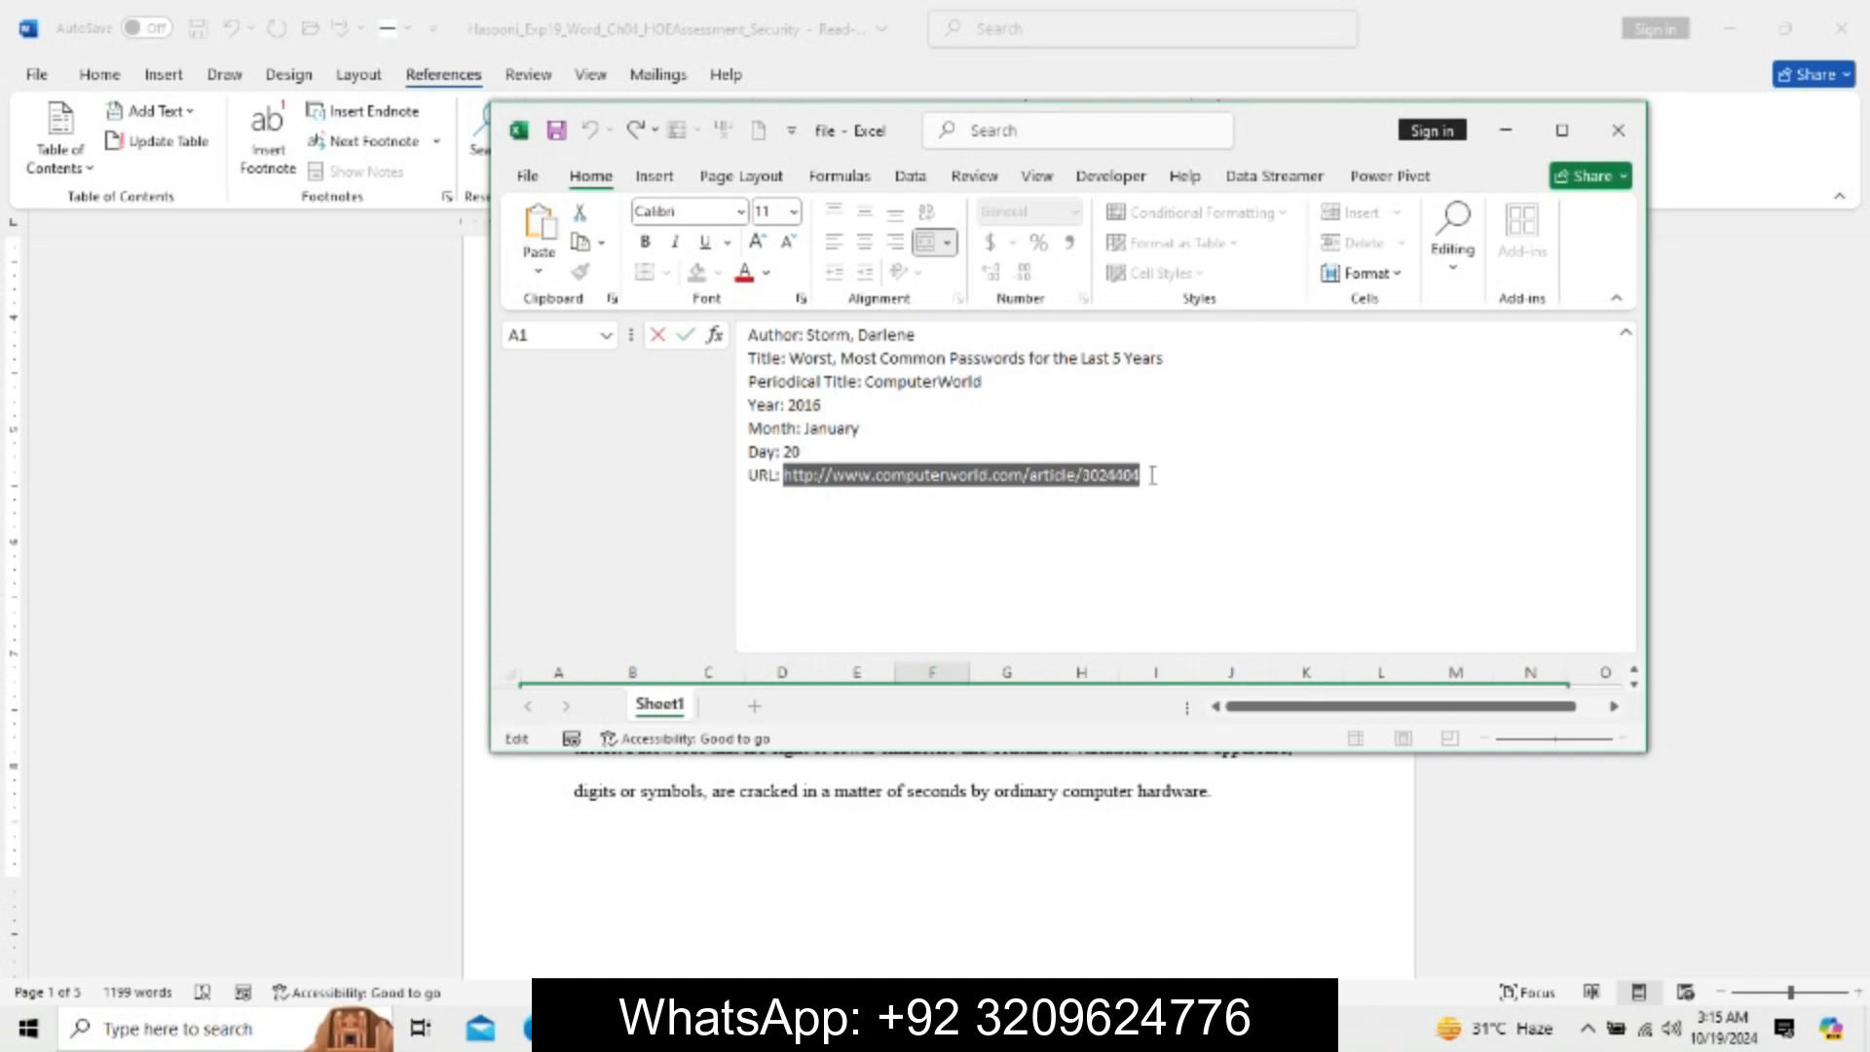
{"action": "left_click", "coordinate": [883, 1029]}
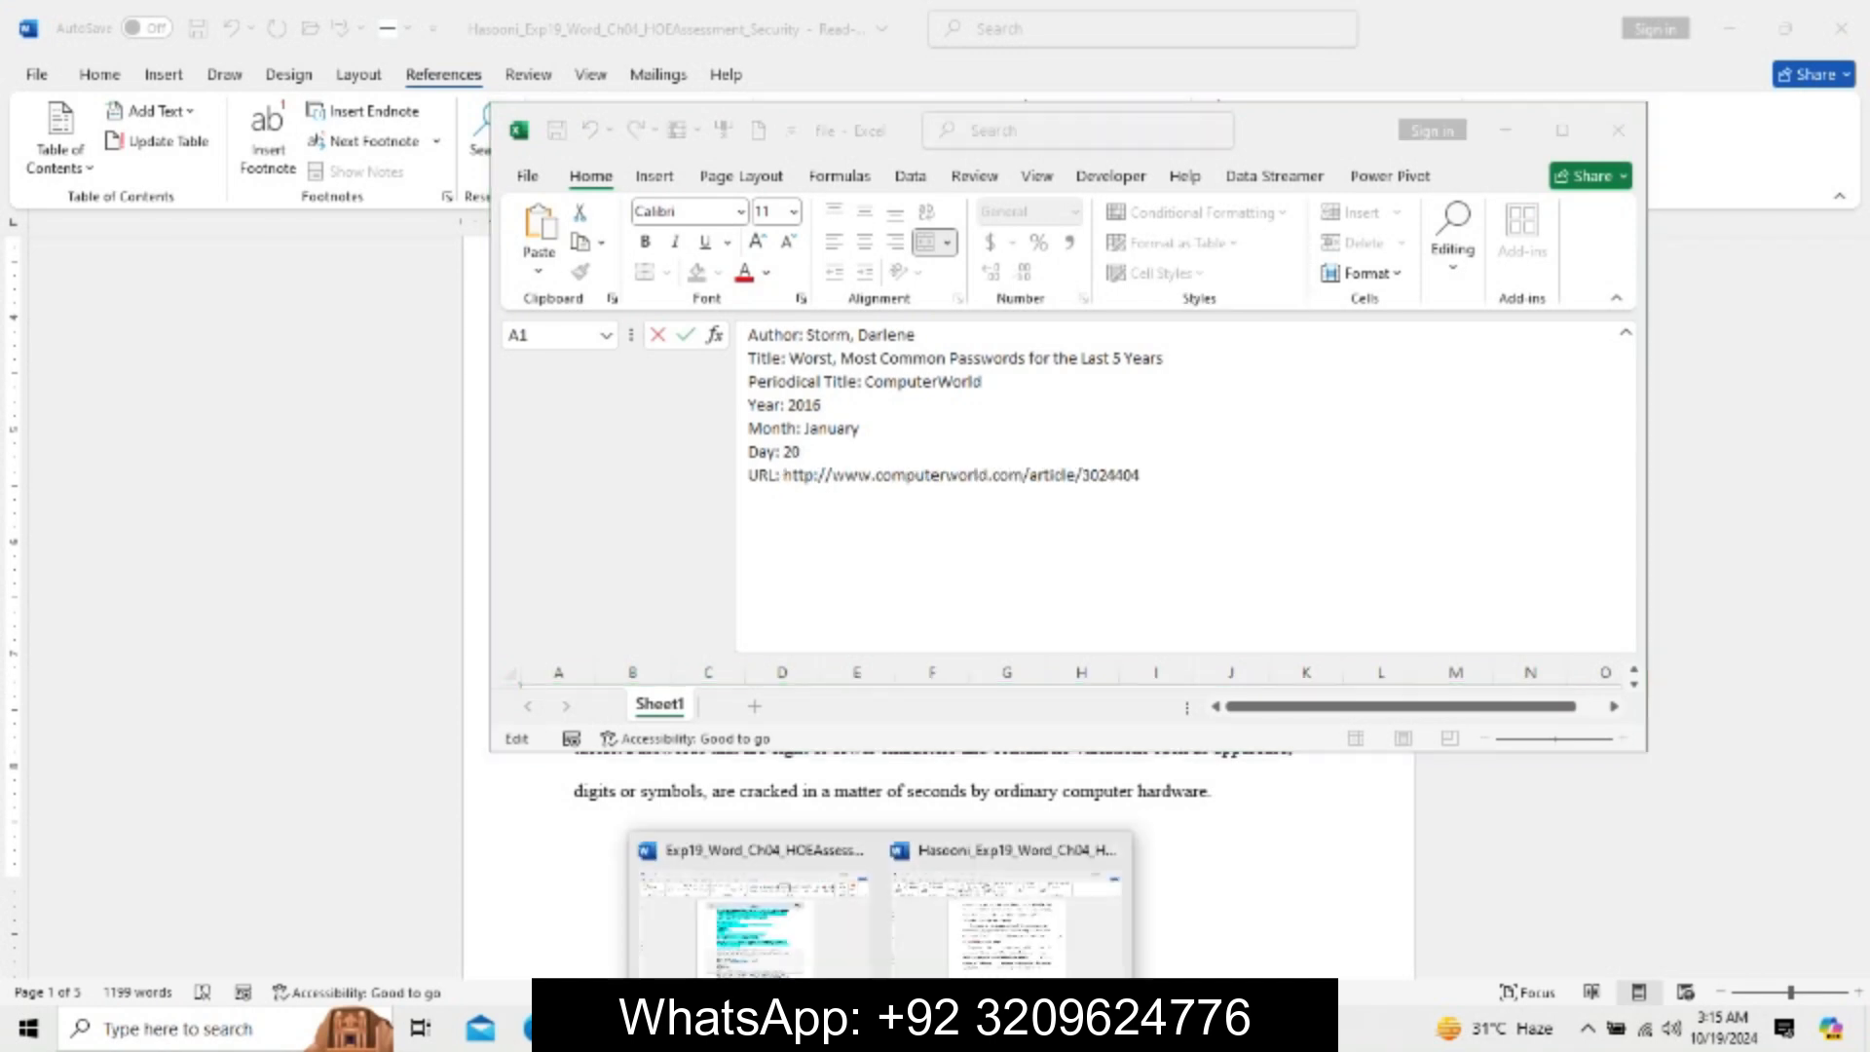
{"action": "left_click", "coordinate": [961, 937]}
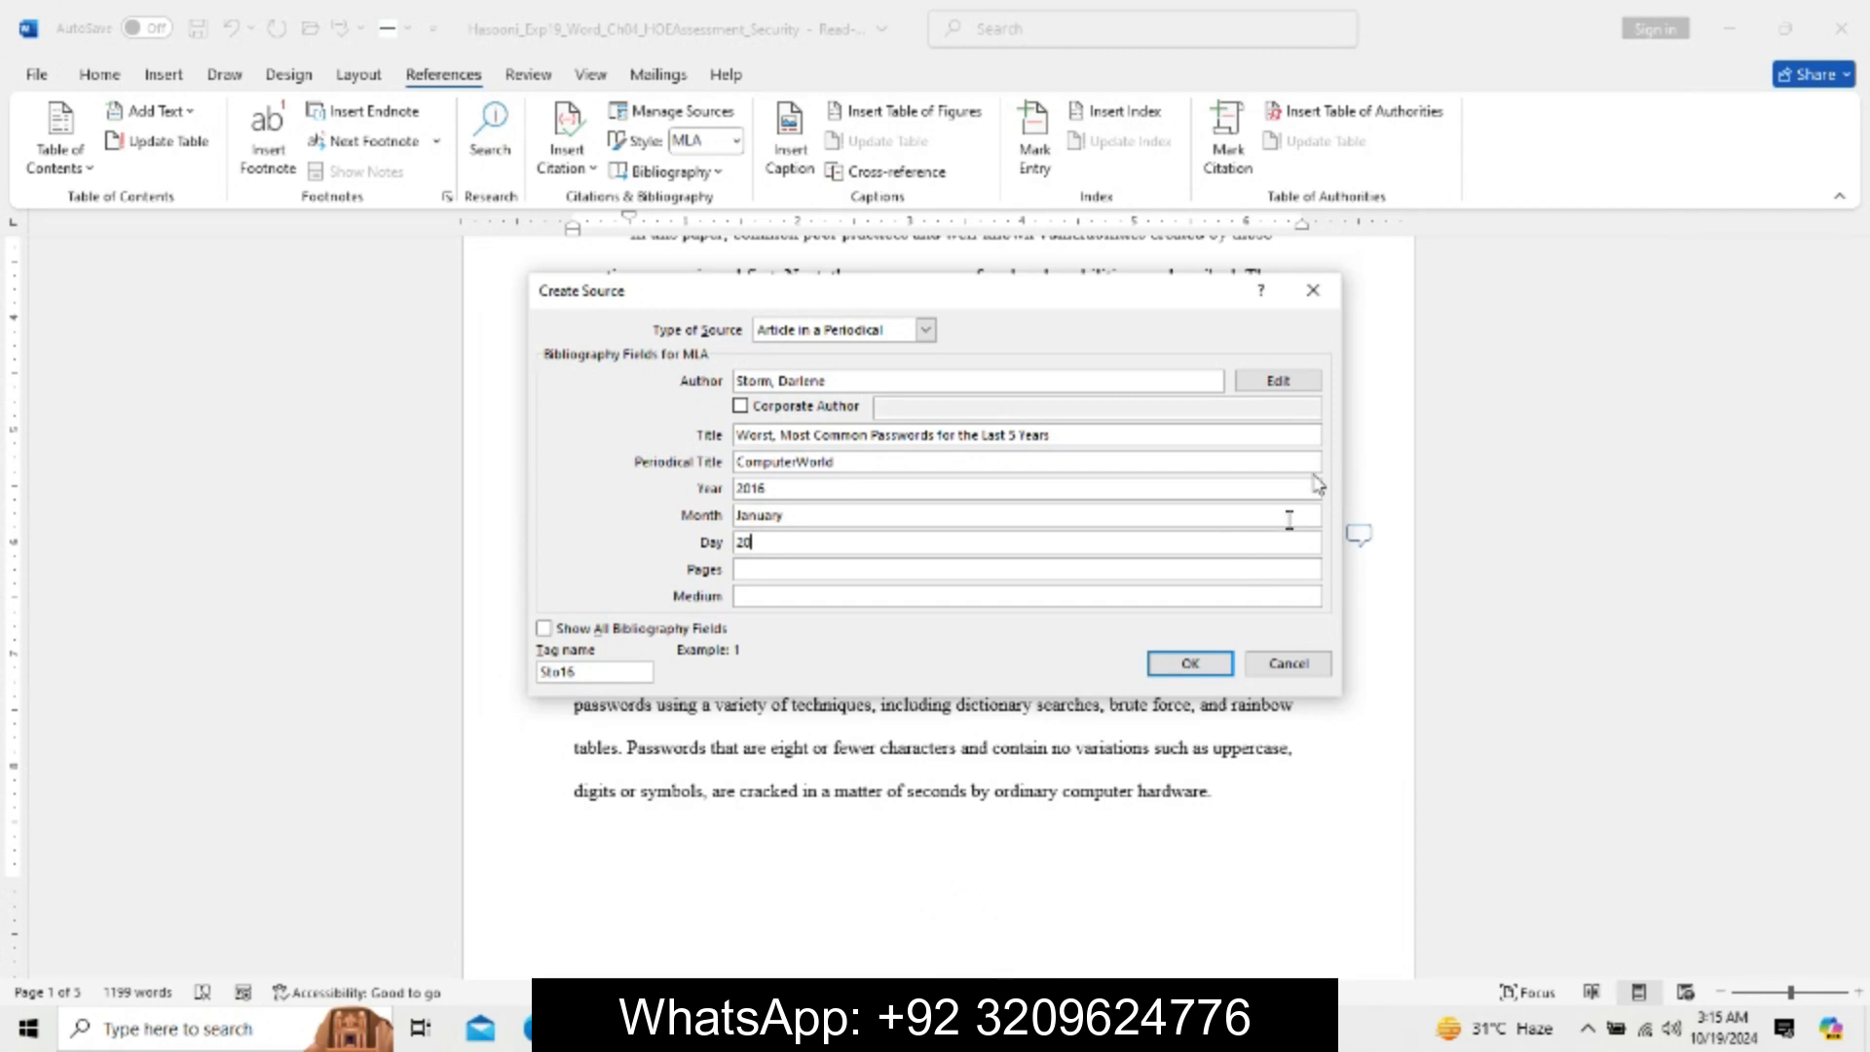
{"action": "left_click", "coordinate": [1302, 592]}
{"action": "left_click", "coordinate": [626, 631]}
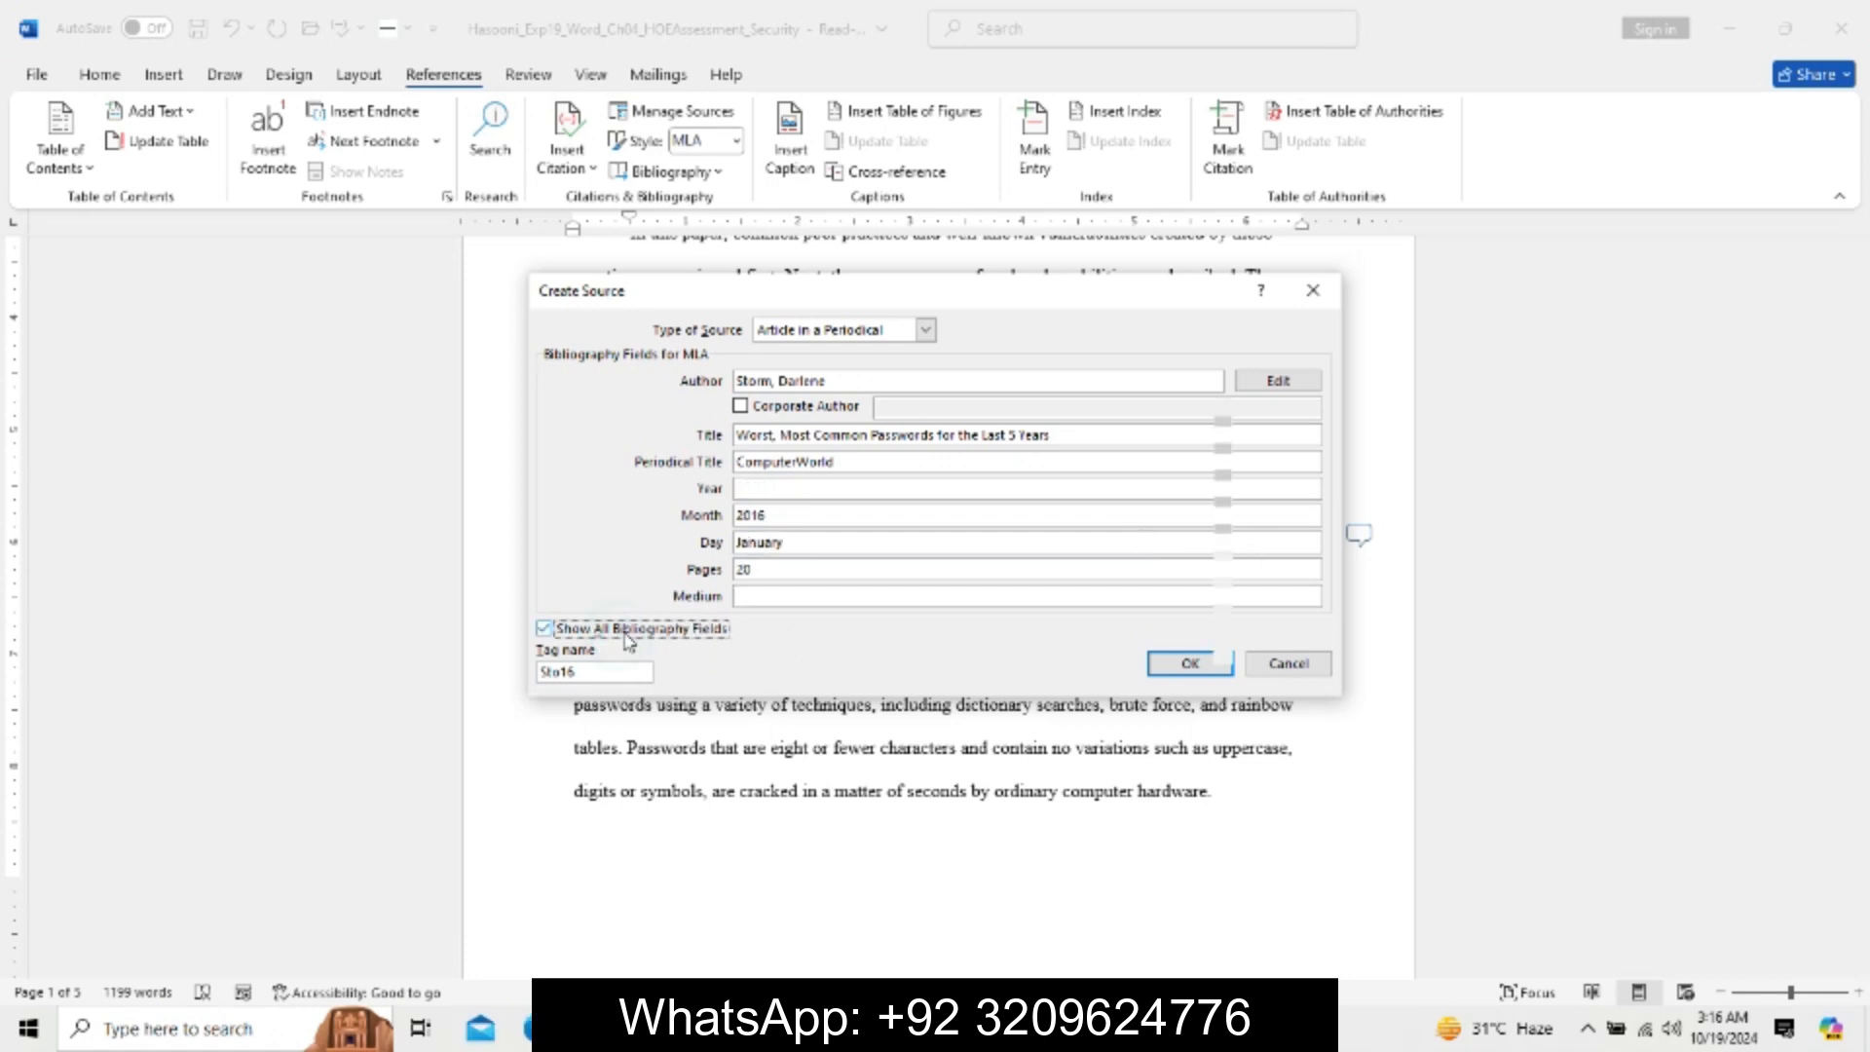
{"action": "left_click", "coordinate": [1315, 565]}
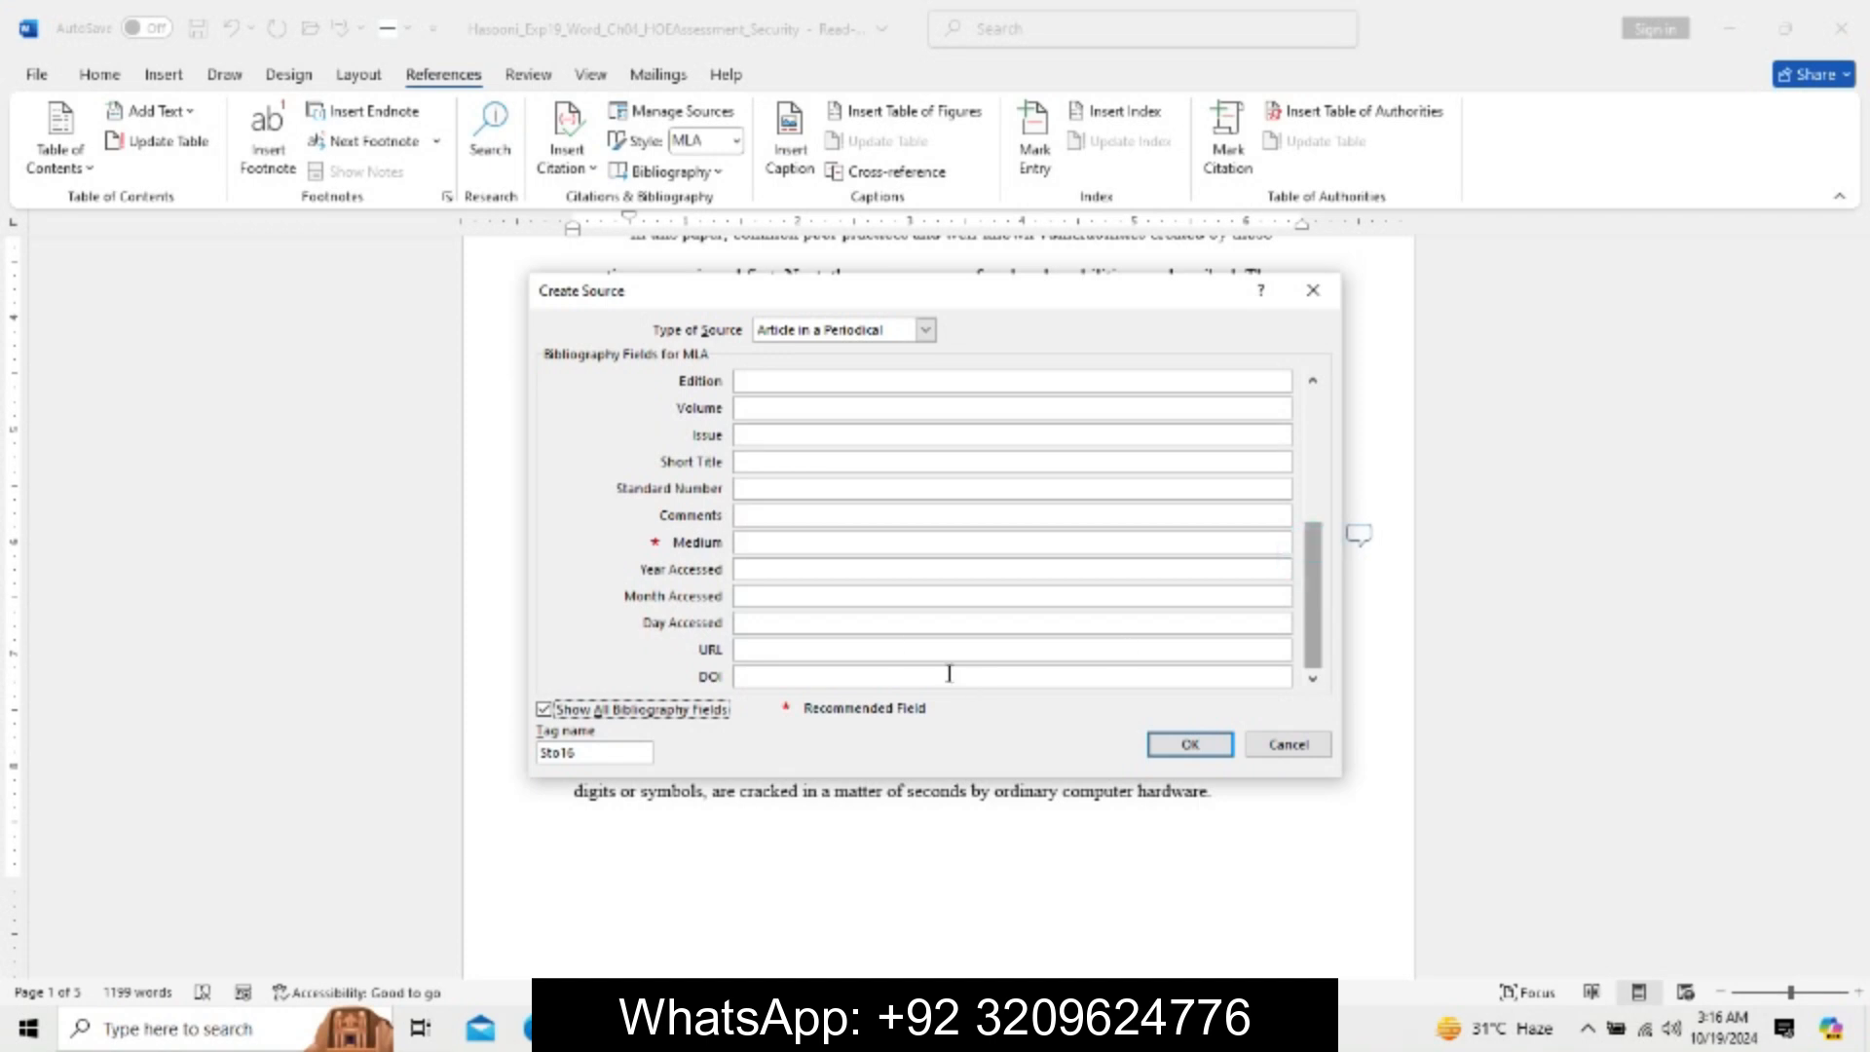
{"action": "left_click", "coordinate": [883, 647]}
{"action": "key", "text": "ctrl+v"}
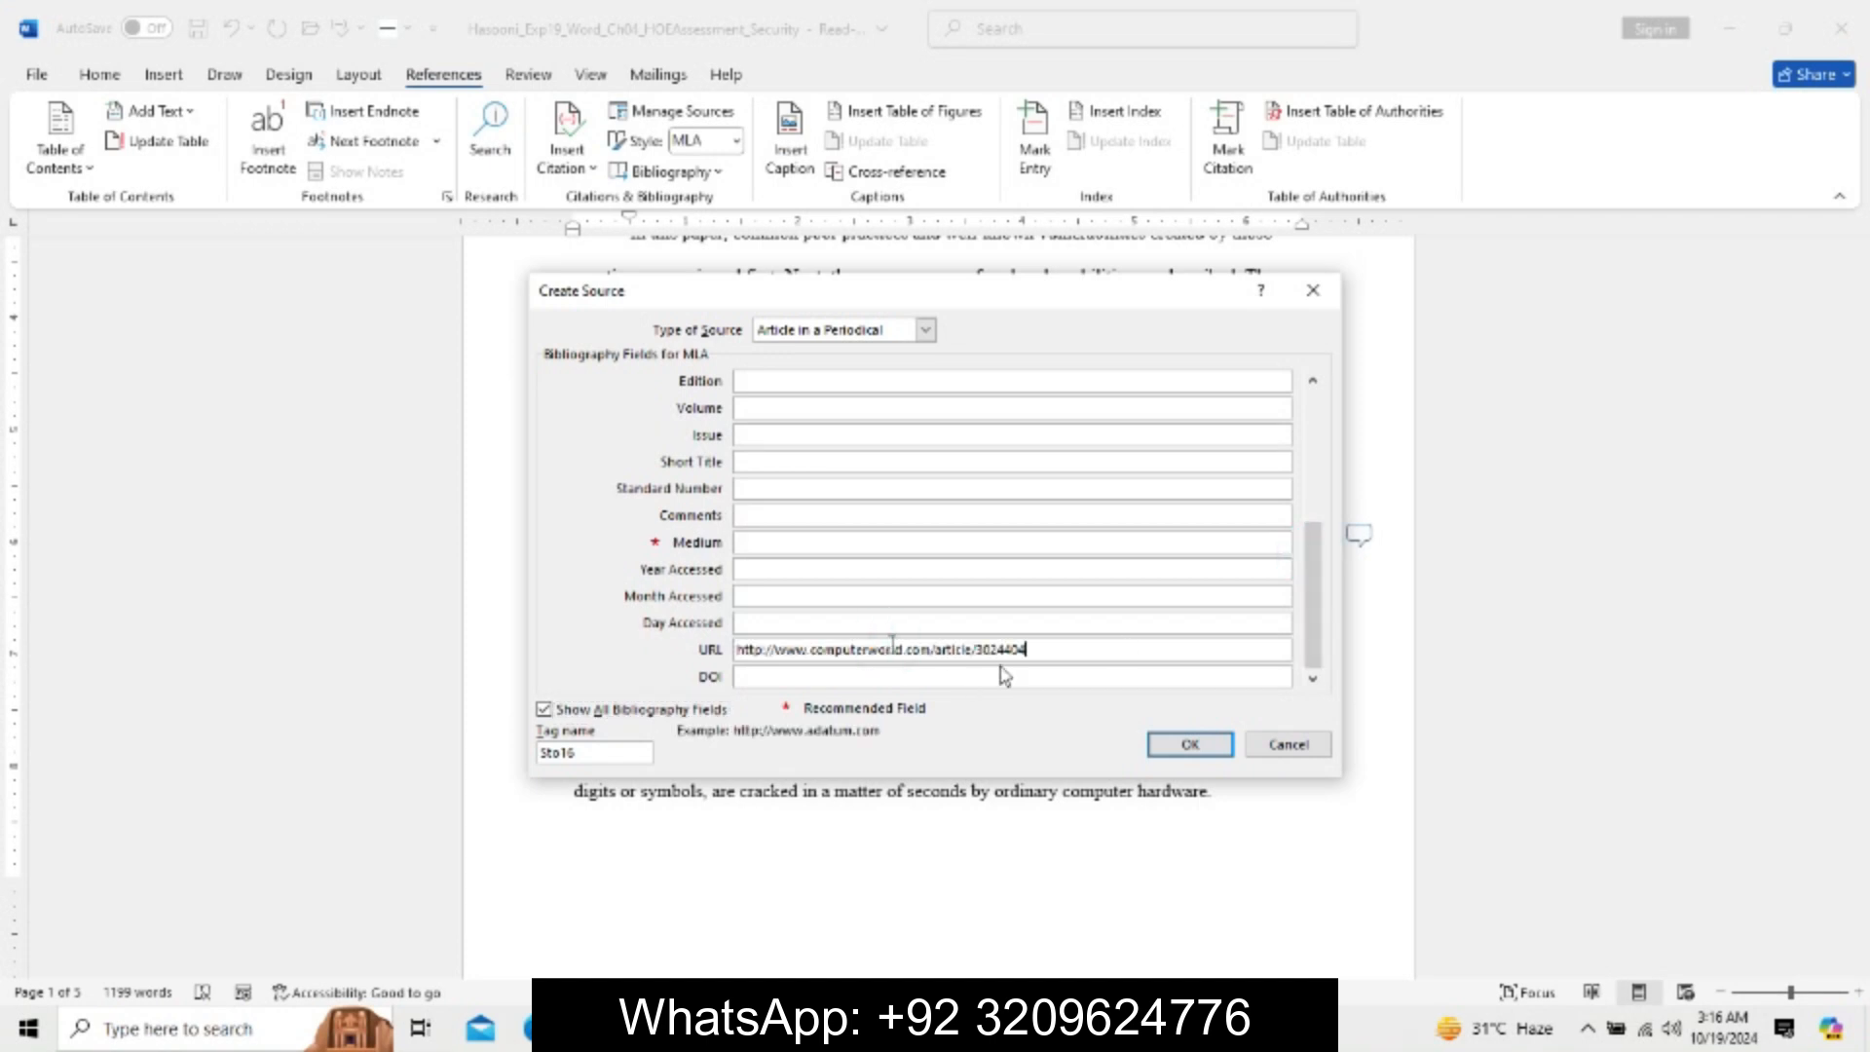
{"action": "left_click", "coordinate": [1190, 744]}
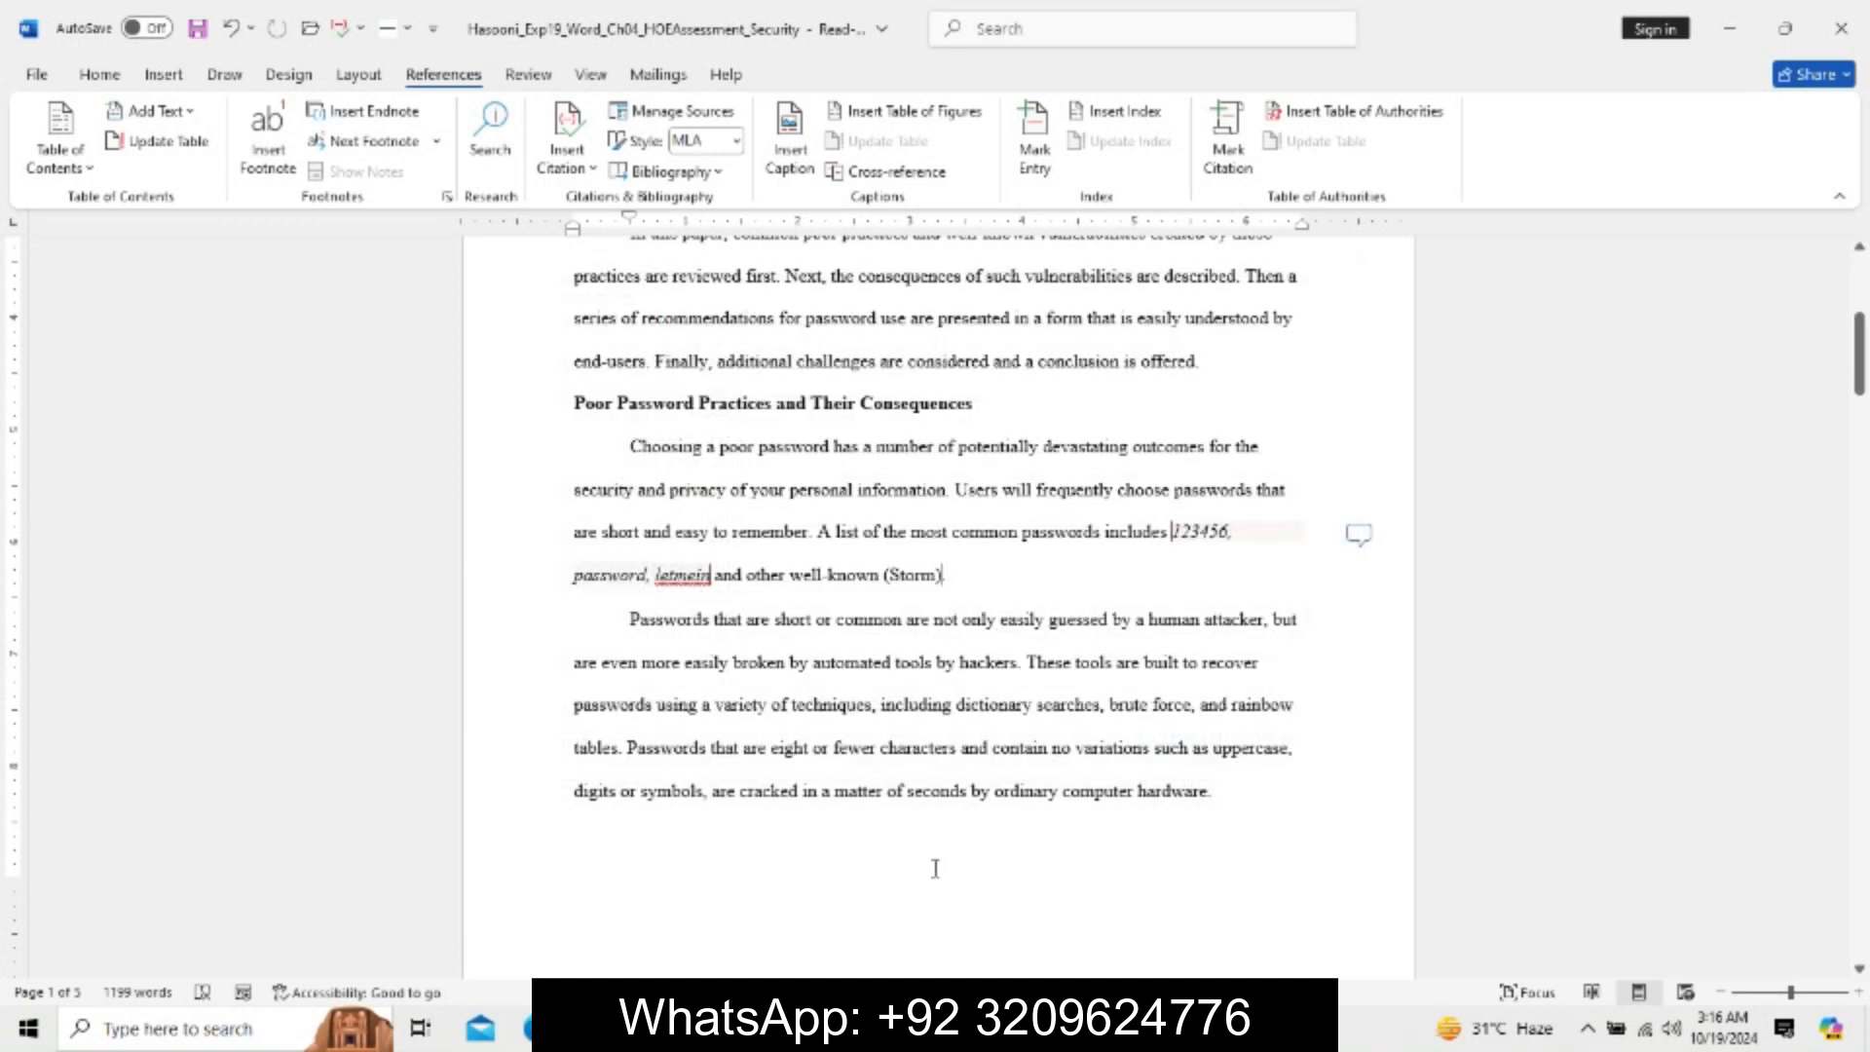
Set the bibliography style to APA and insert the existing article citation after "added to the end." in the first Recommended Password Practices paragraph.
{"action": "mouse_move", "coordinate": [880, 1029]}
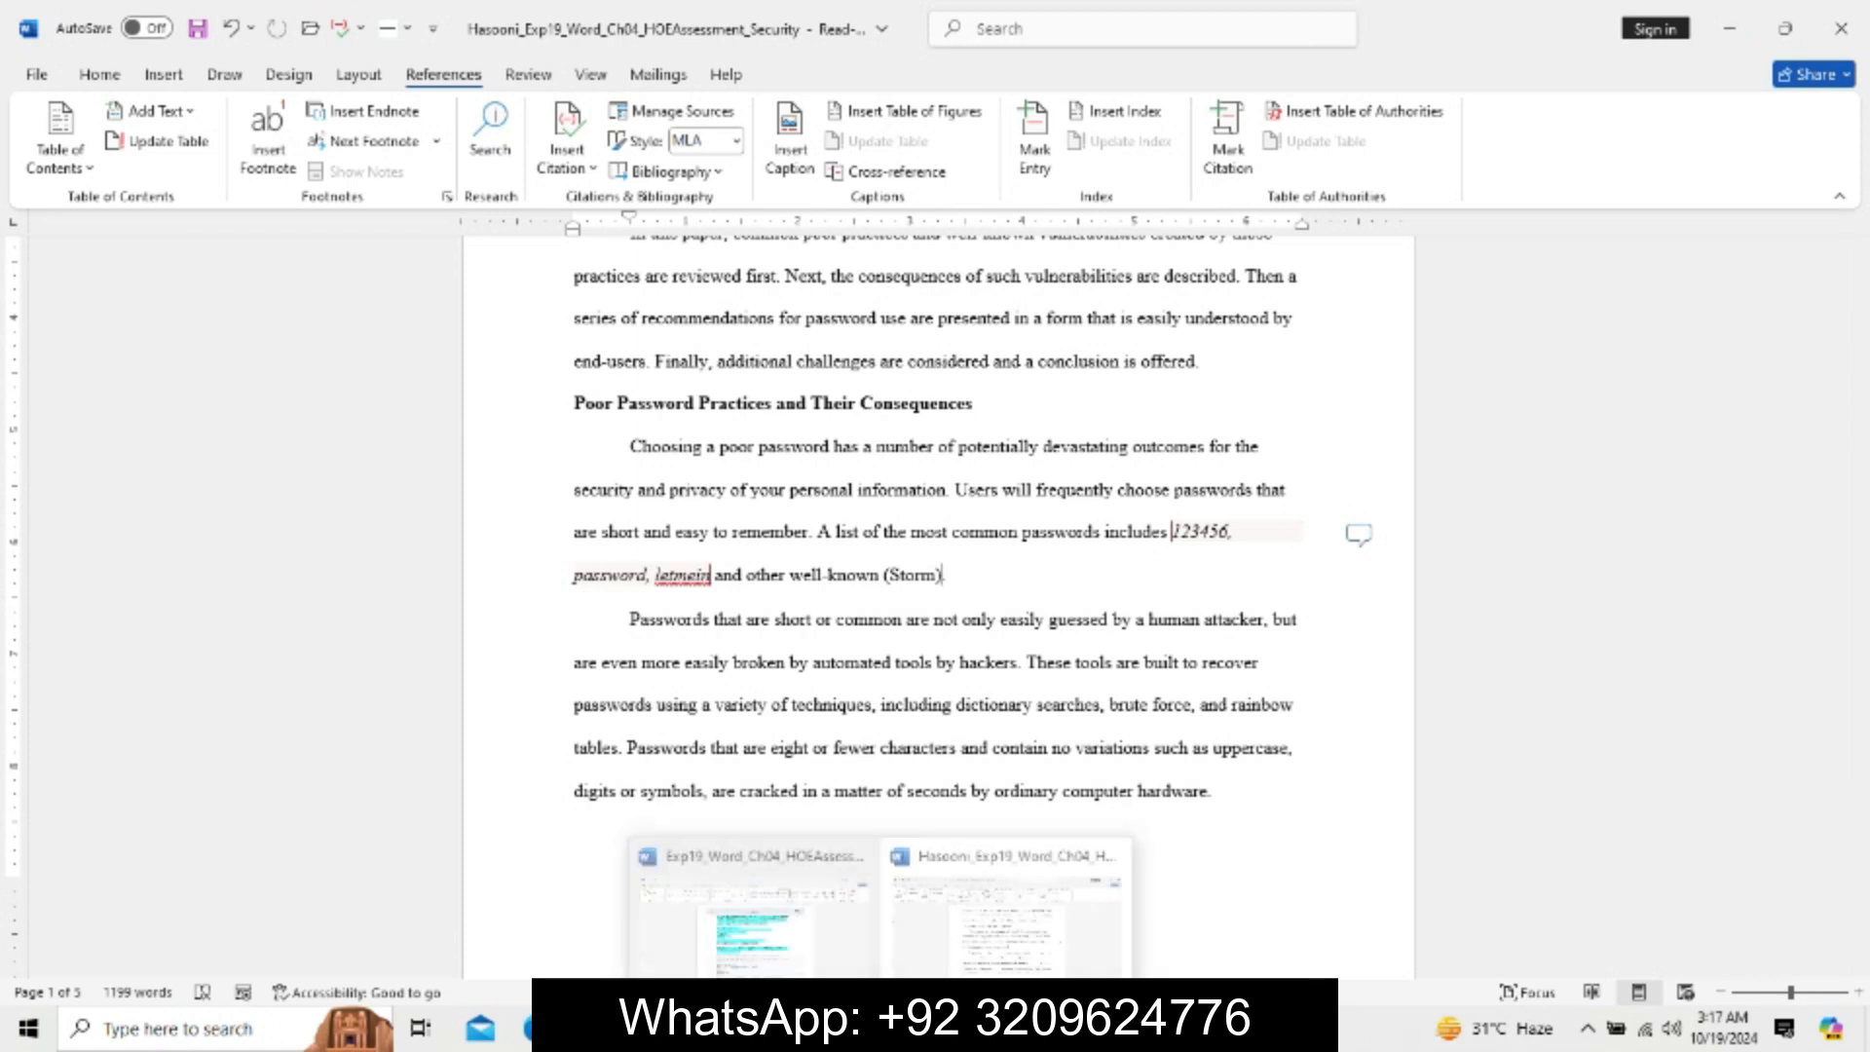
{"action": "left_click", "coordinate": [770, 925]}
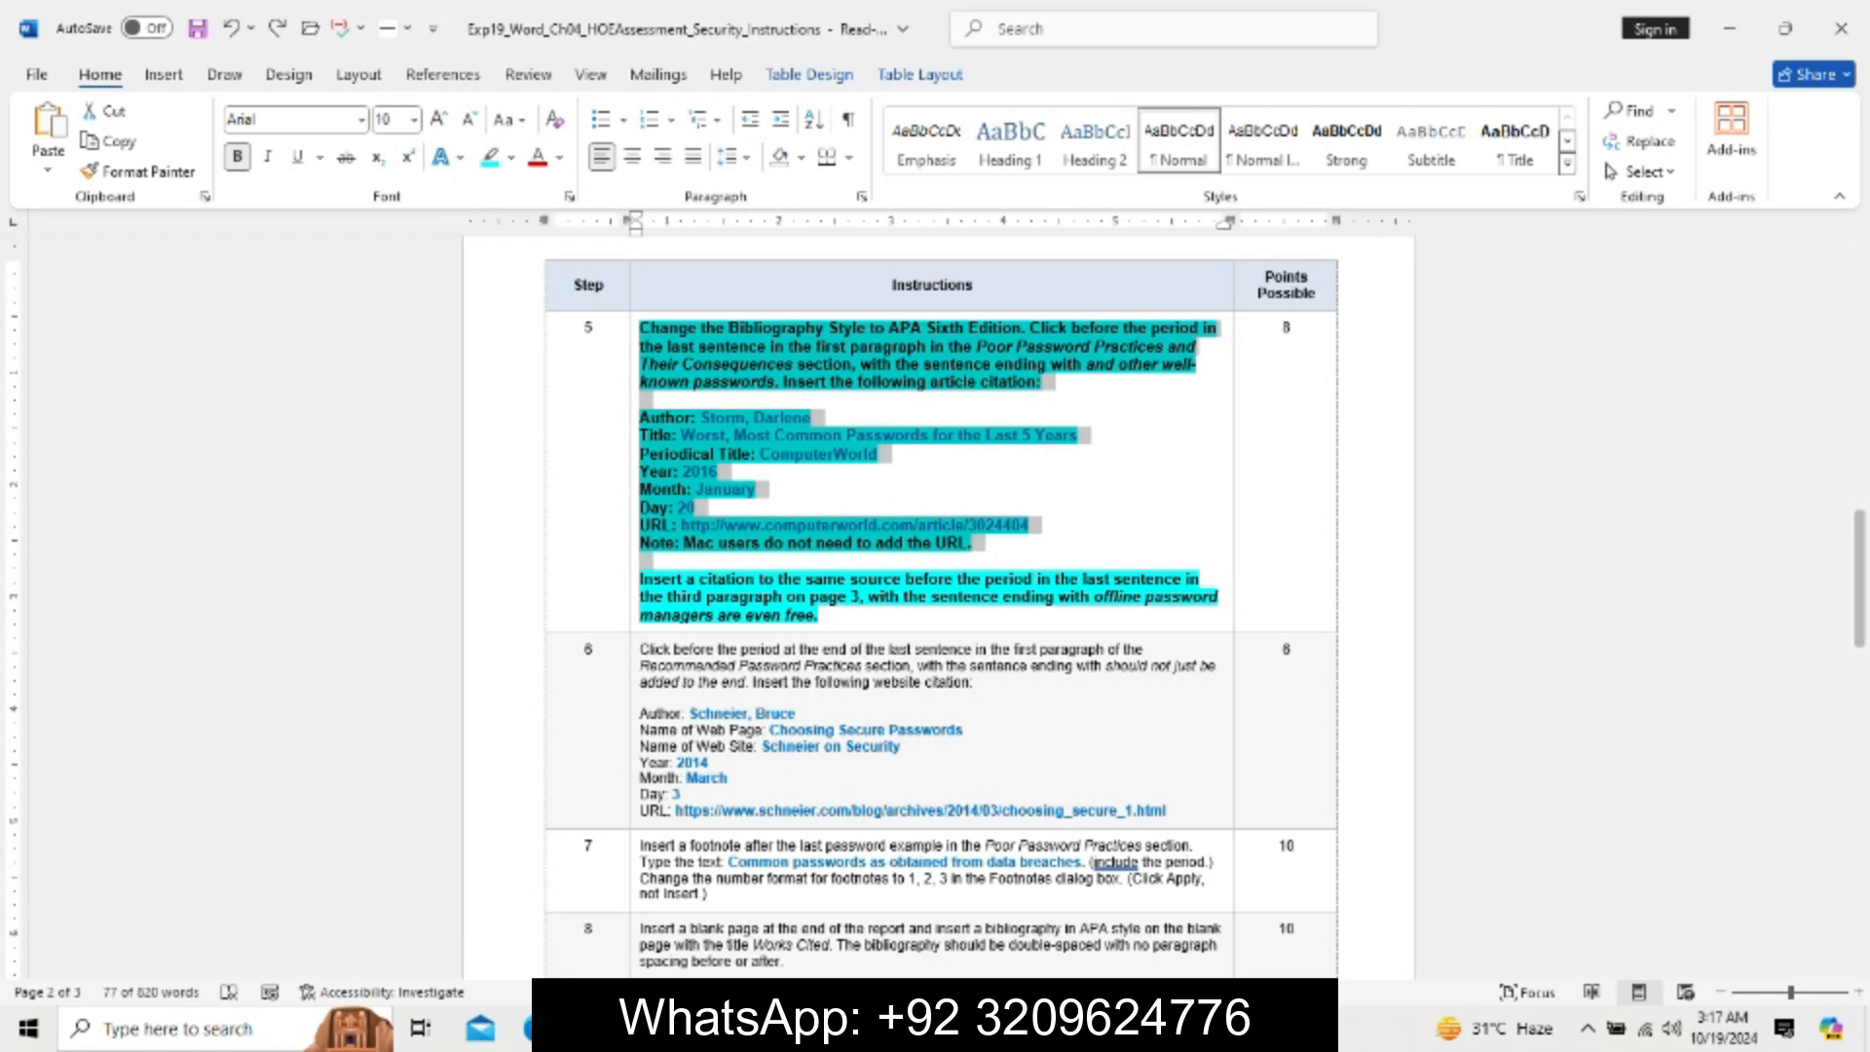
{"action": "mouse_move", "coordinate": [881, 1027]}
{"action": "left_click", "coordinate": [1004, 906]}
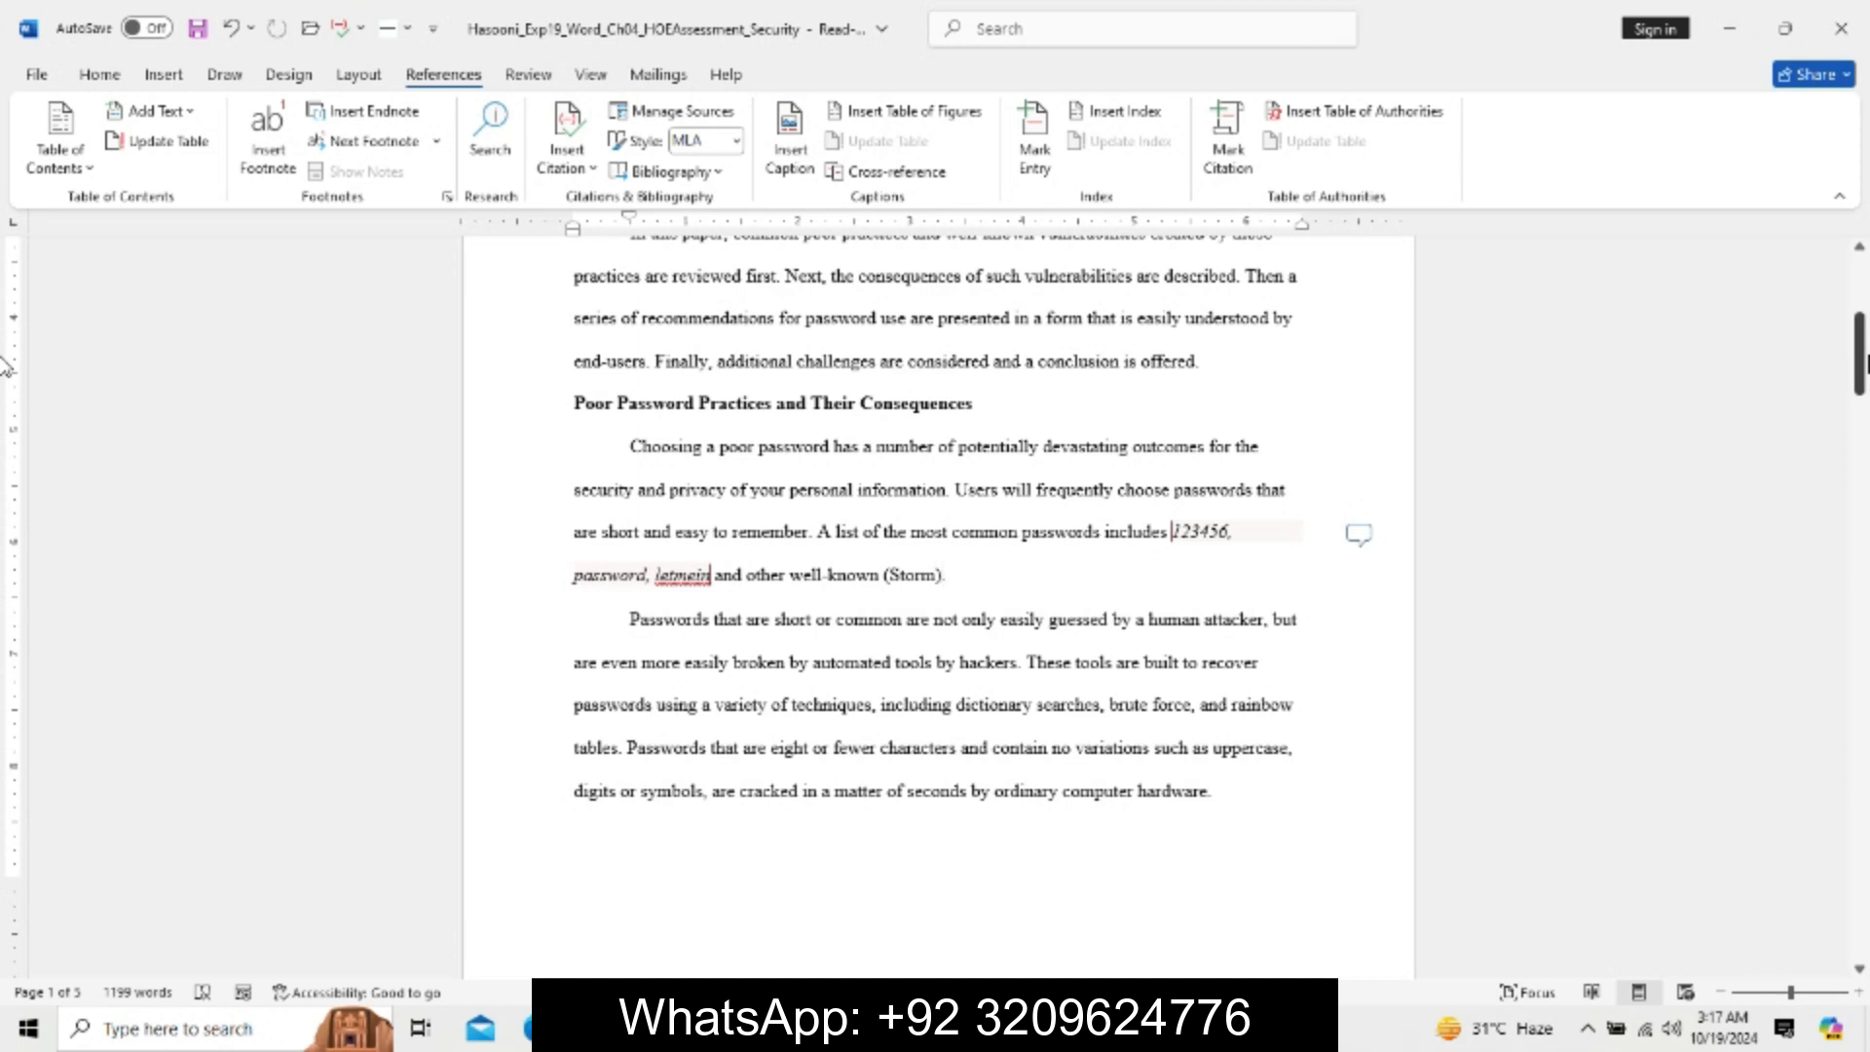
{"action": "mouse_move", "coordinate": [1866, 370]}
{"action": "left_mouse_down"}
{"action": "mouse_move", "coordinate": [1867, 327]}
{"action": "mouse_move", "coordinate": [1866, 365]}
{"action": "left_mouse_up"}
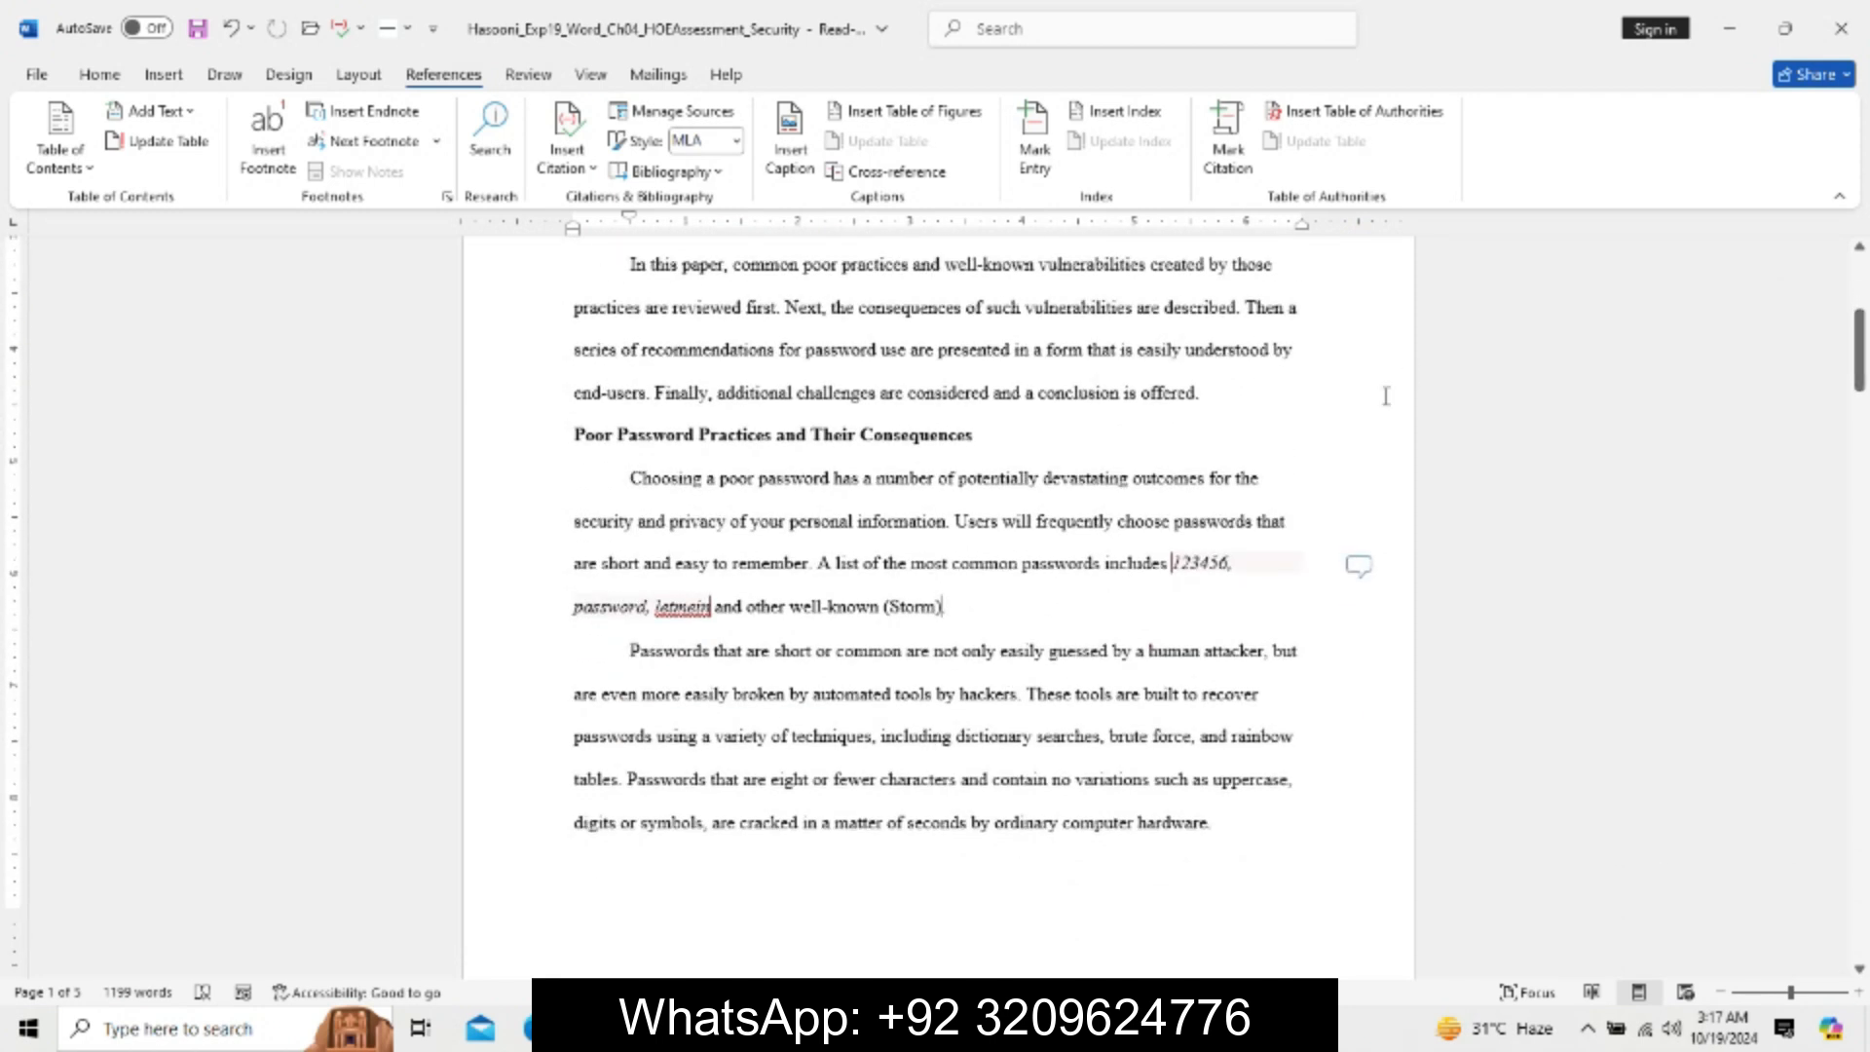
{"action": "left_click_drag", "start_coordinate": [1867, 331], "coordinate": [1867, 390]}
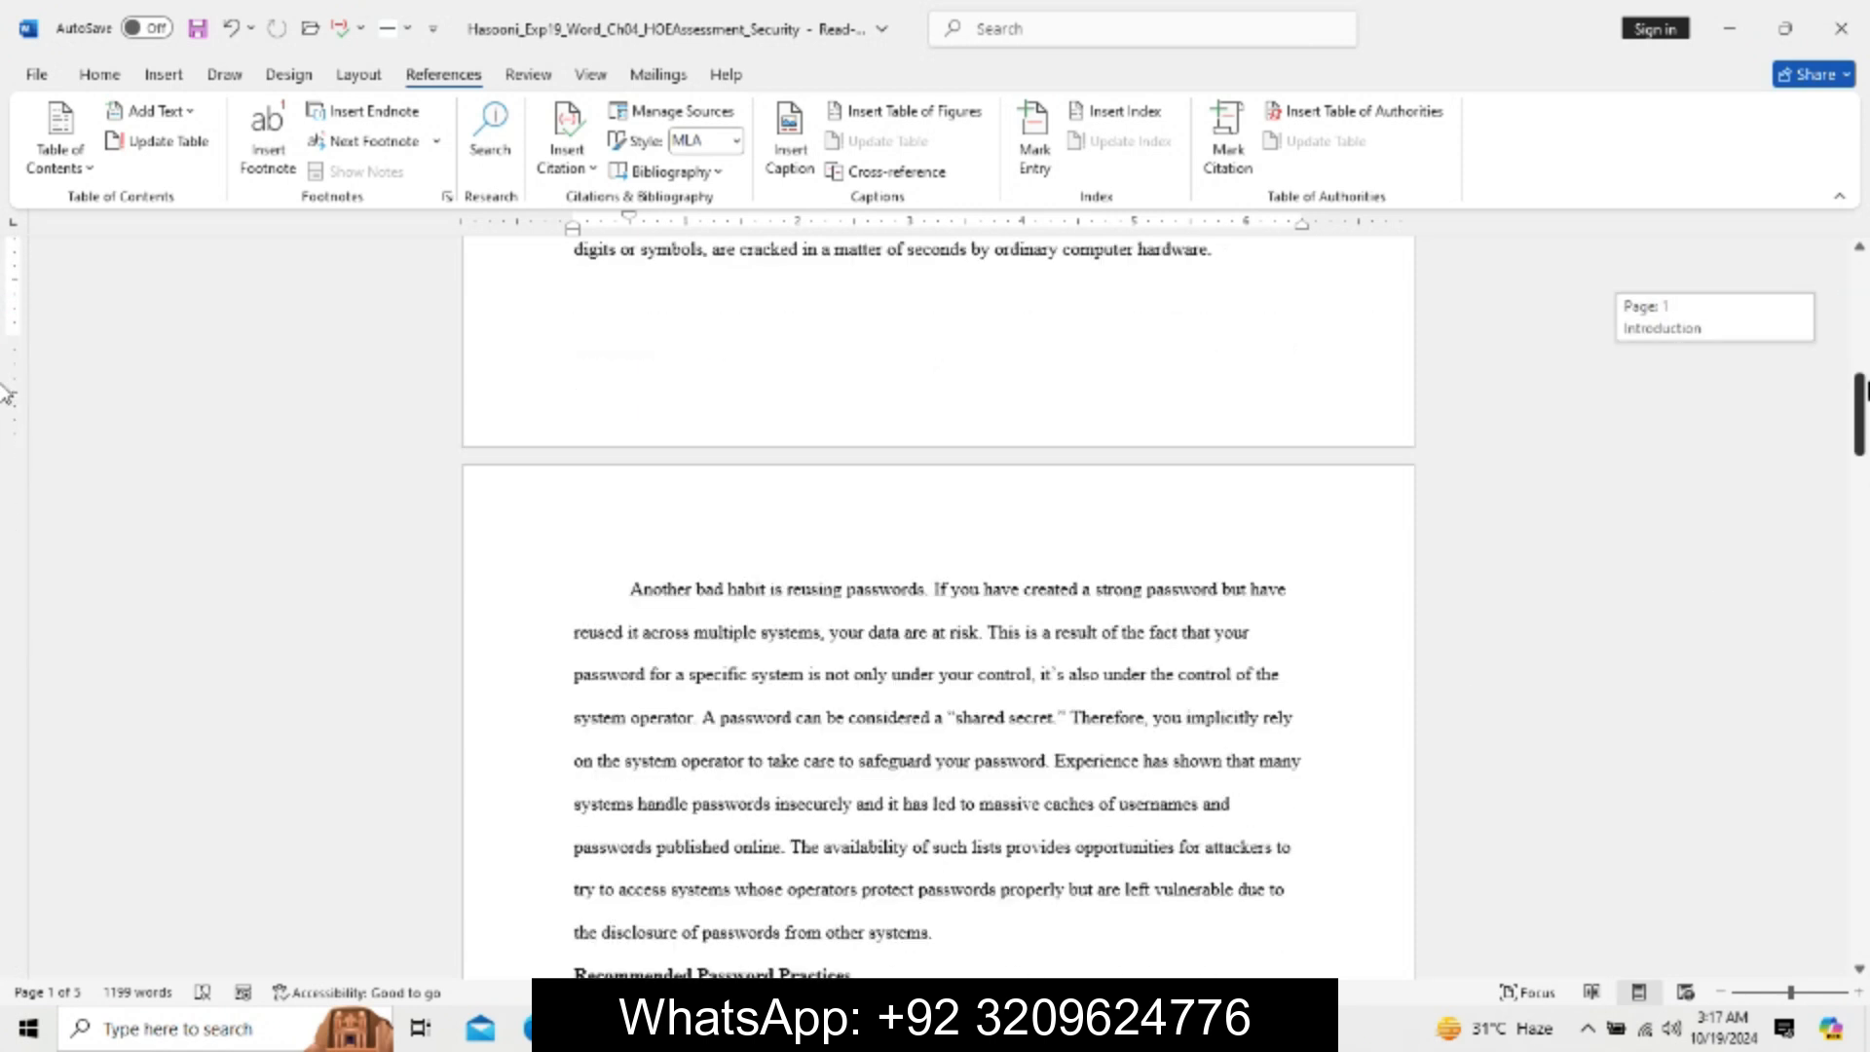
{"action": "left_click_drag", "start_coordinate": [1867, 390], "coordinate": [1867, 362]}
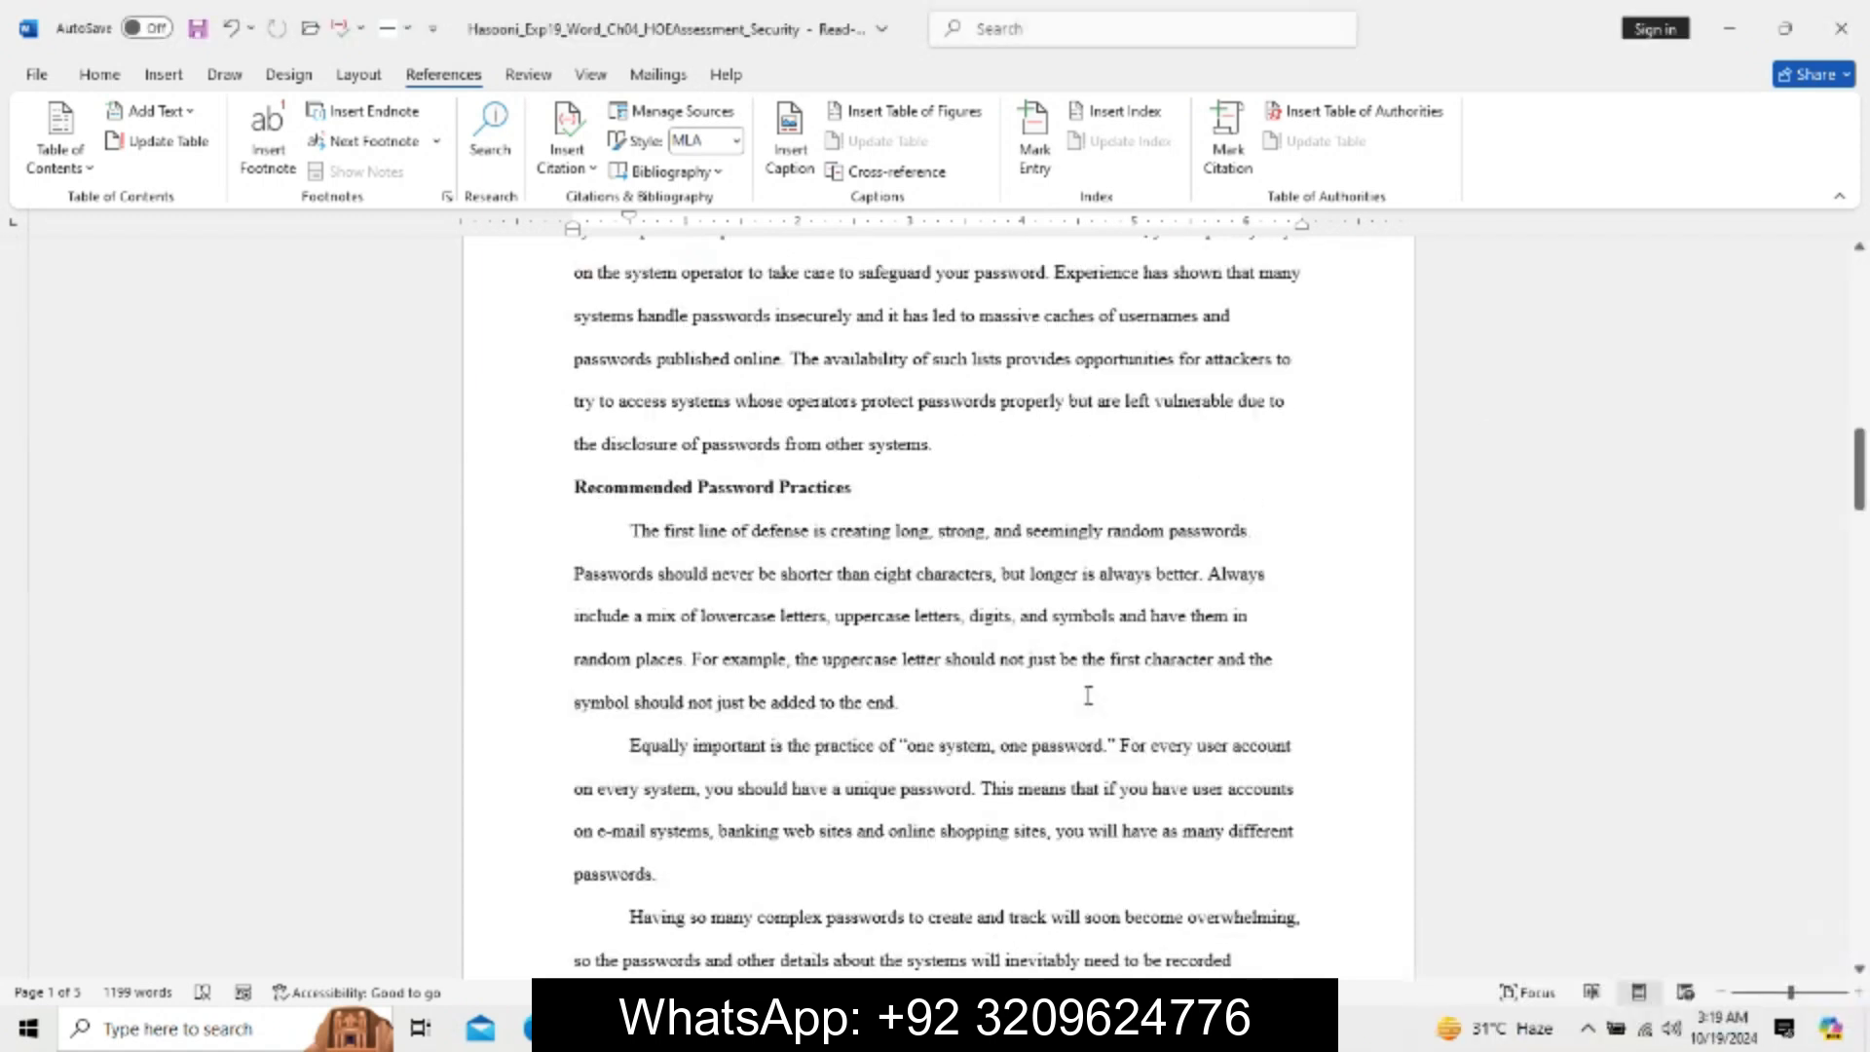
{"action": "left_click", "coordinate": [949, 686]}
{"action": "left_click", "coordinate": [895, 701]}
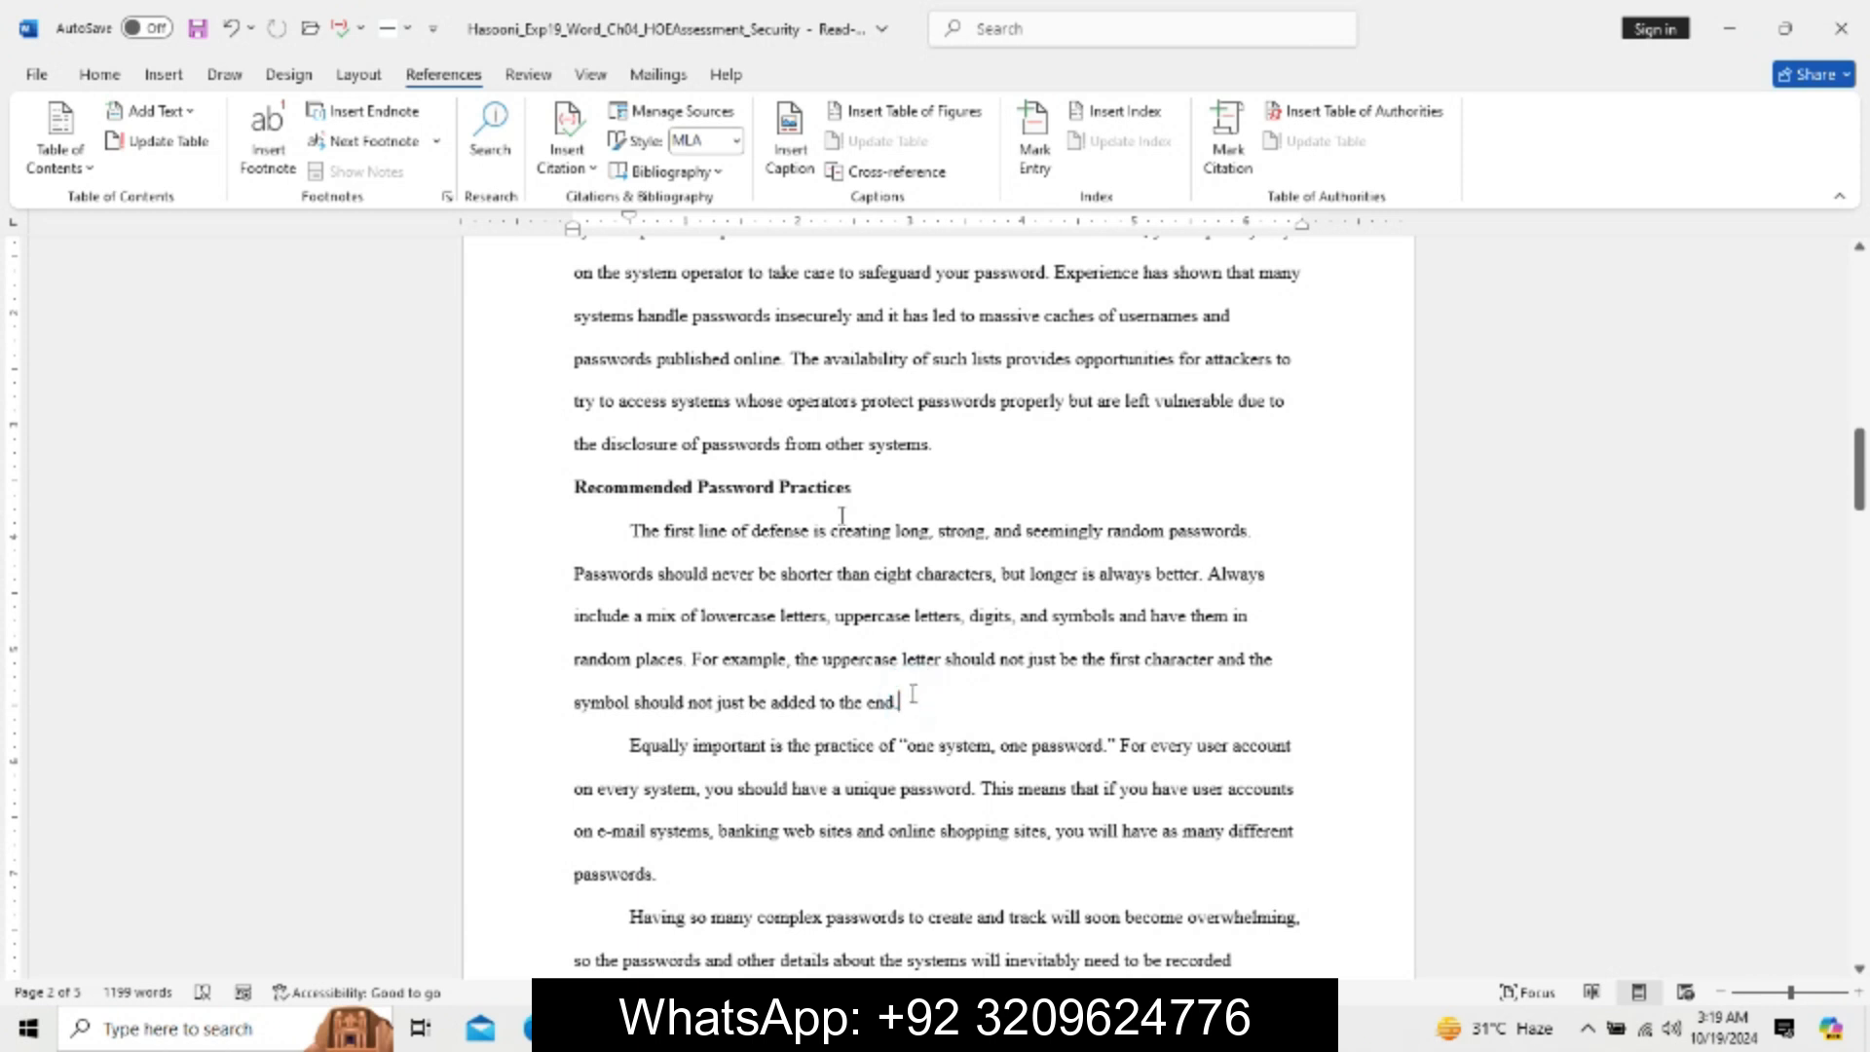
{"action": "left_click", "coordinate": [736, 140]}
{"action": "left_click", "coordinate": [727, 186]}
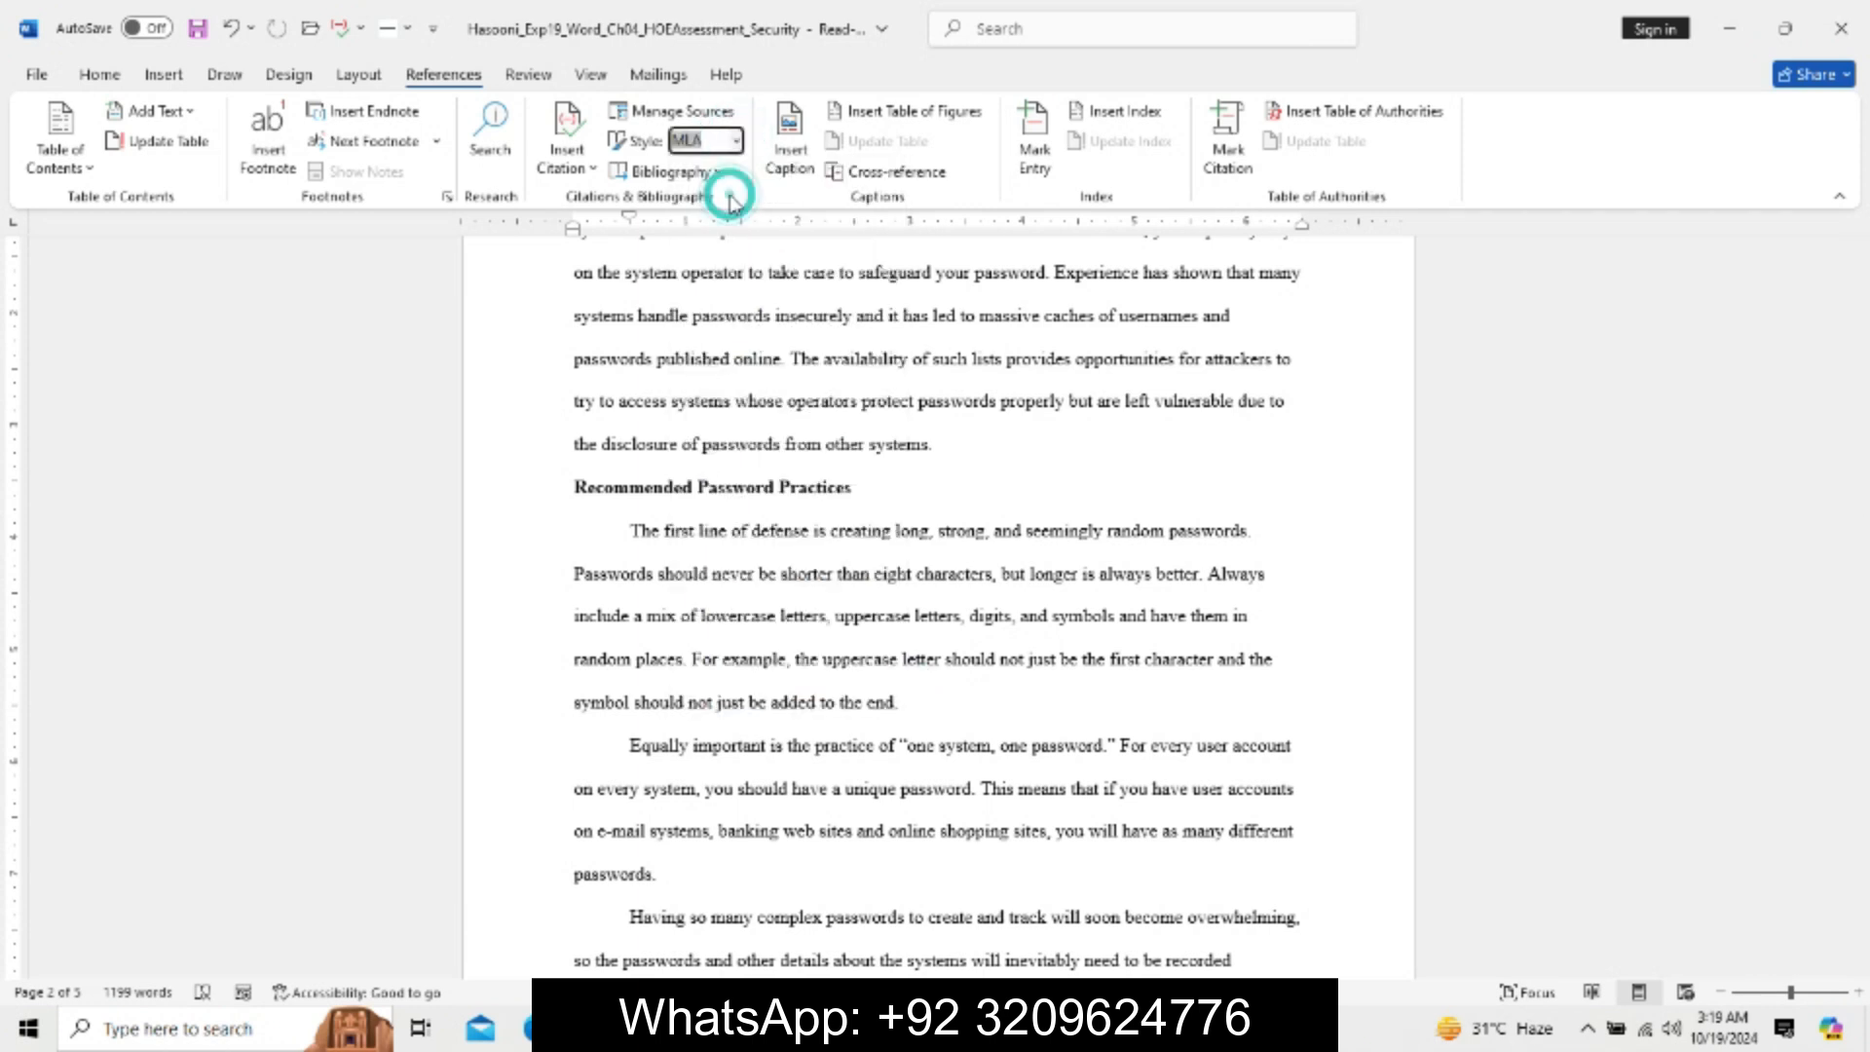
{"action": "left_click", "coordinate": [580, 156]}
{"action": "left_click", "coordinate": [633, 222]}
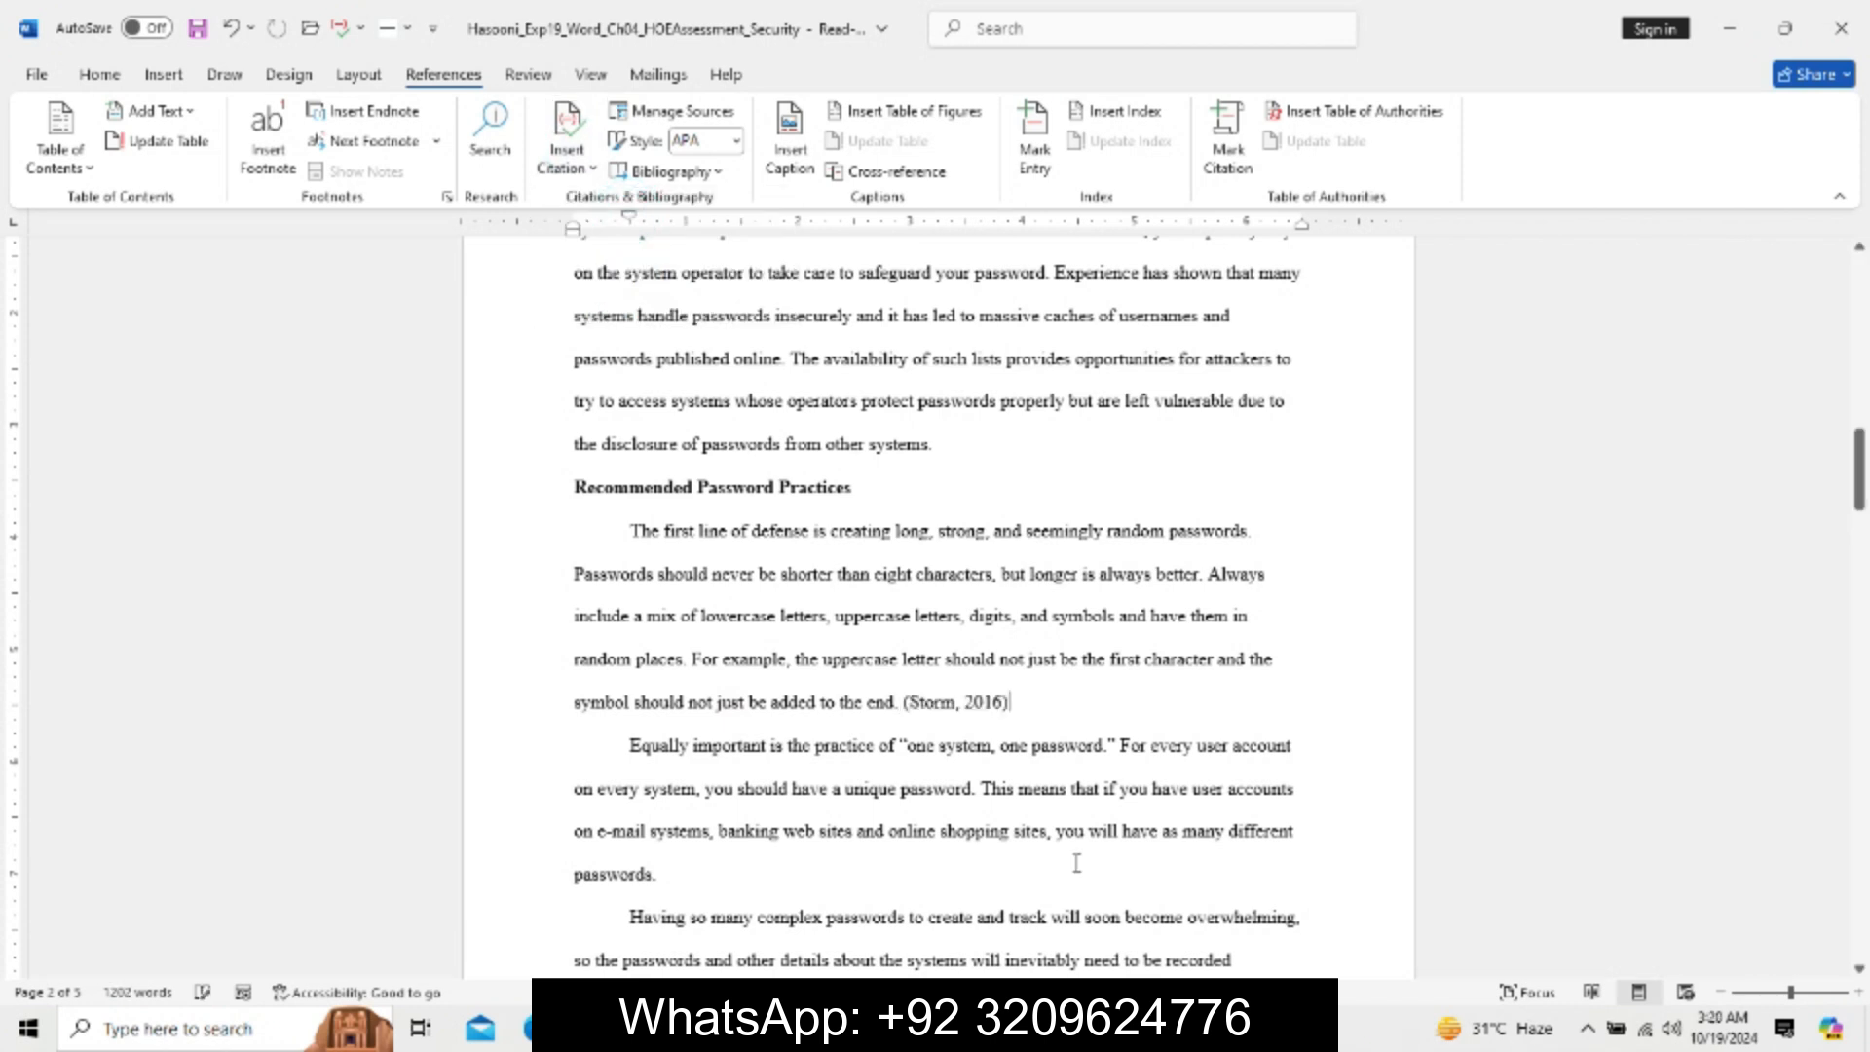
In the instructions document, undo the highlighting and bold formatting of step 5 and return to the document's beginning.
{"action": "mouse_move", "coordinate": [846, 1029]}
{"action": "left_click", "coordinate": [989, 963]}
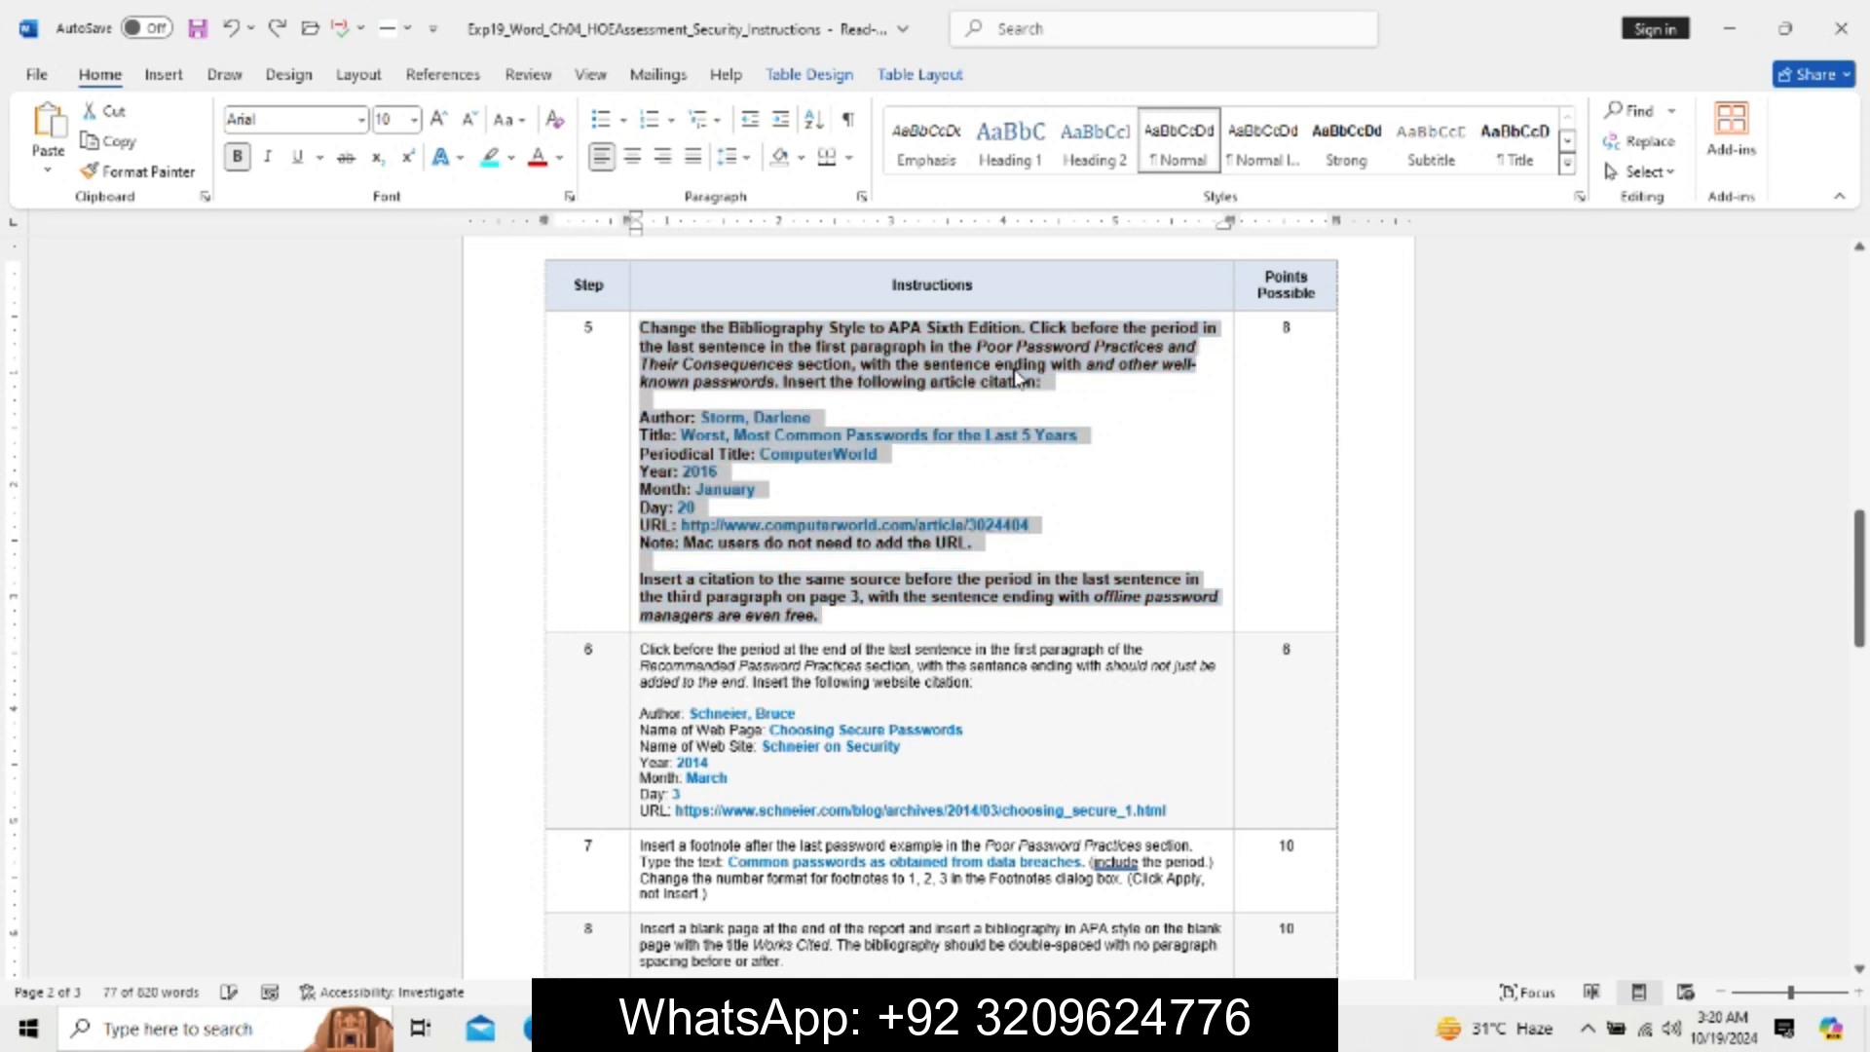
{"action": "scroll", "coordinate": [1016, 375], "scroll_direction": "down", "scroll_amount": 3}
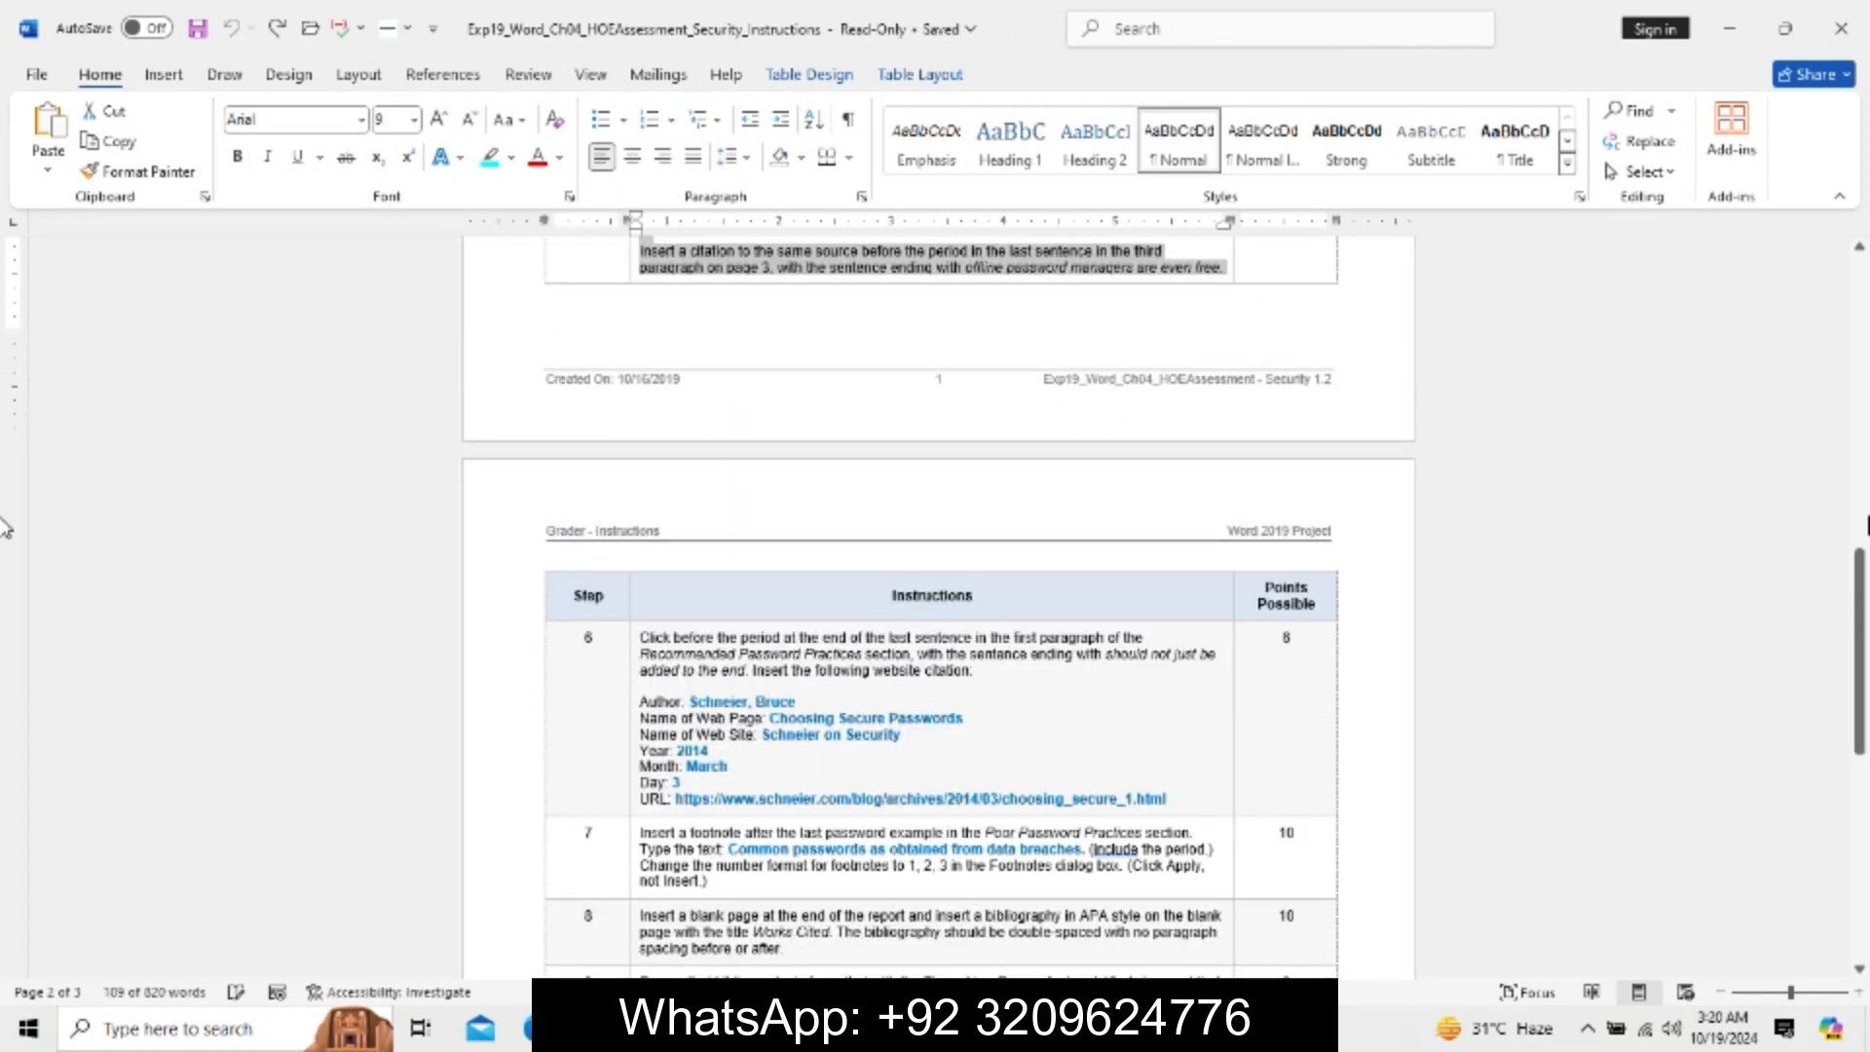
{"action": "left_click_drag", "start_coordinate": [1868, 626], "coordinate": [1868, 286]}
{"action": "left_click", "coordinate": [1158, 619]}
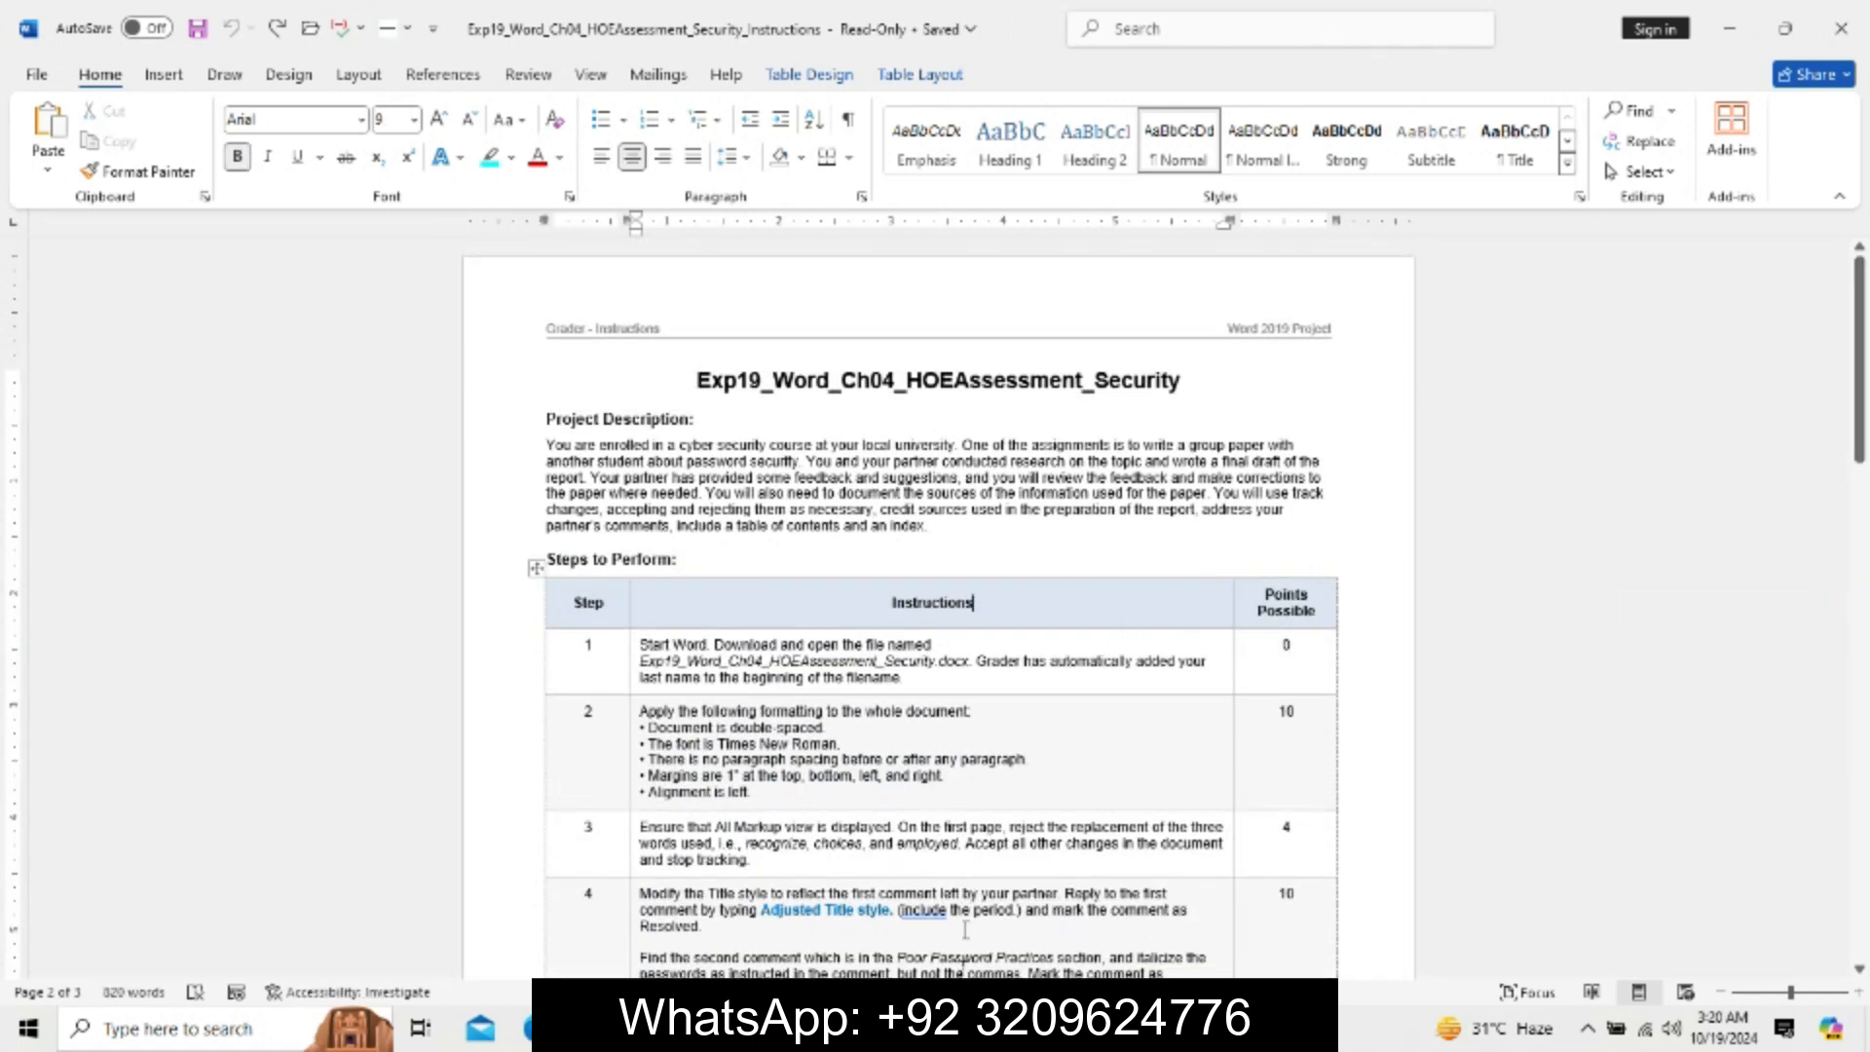
Switch to the Excel workbook file.xlsx and close it without saving the changes.
{"action": "key", "text": "alt+Tab"}
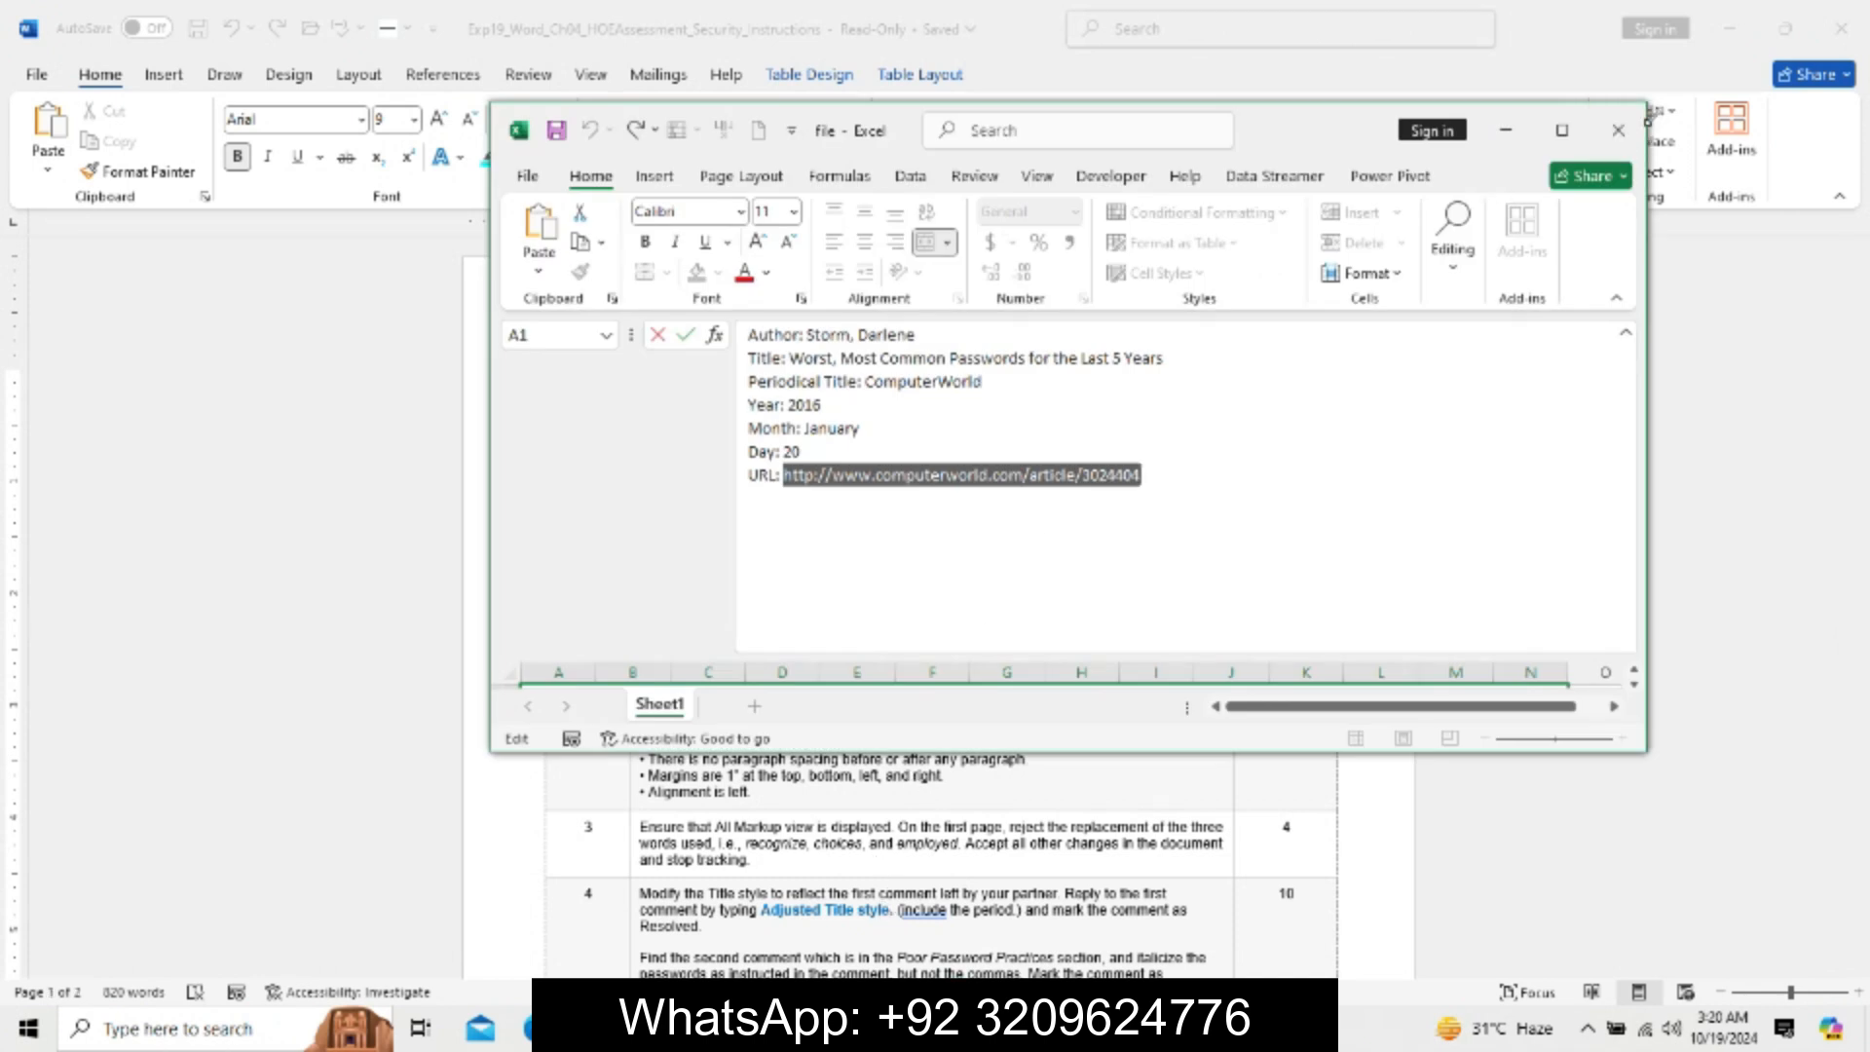
{"action": "left_click", "coordinate": [1618, 129]}
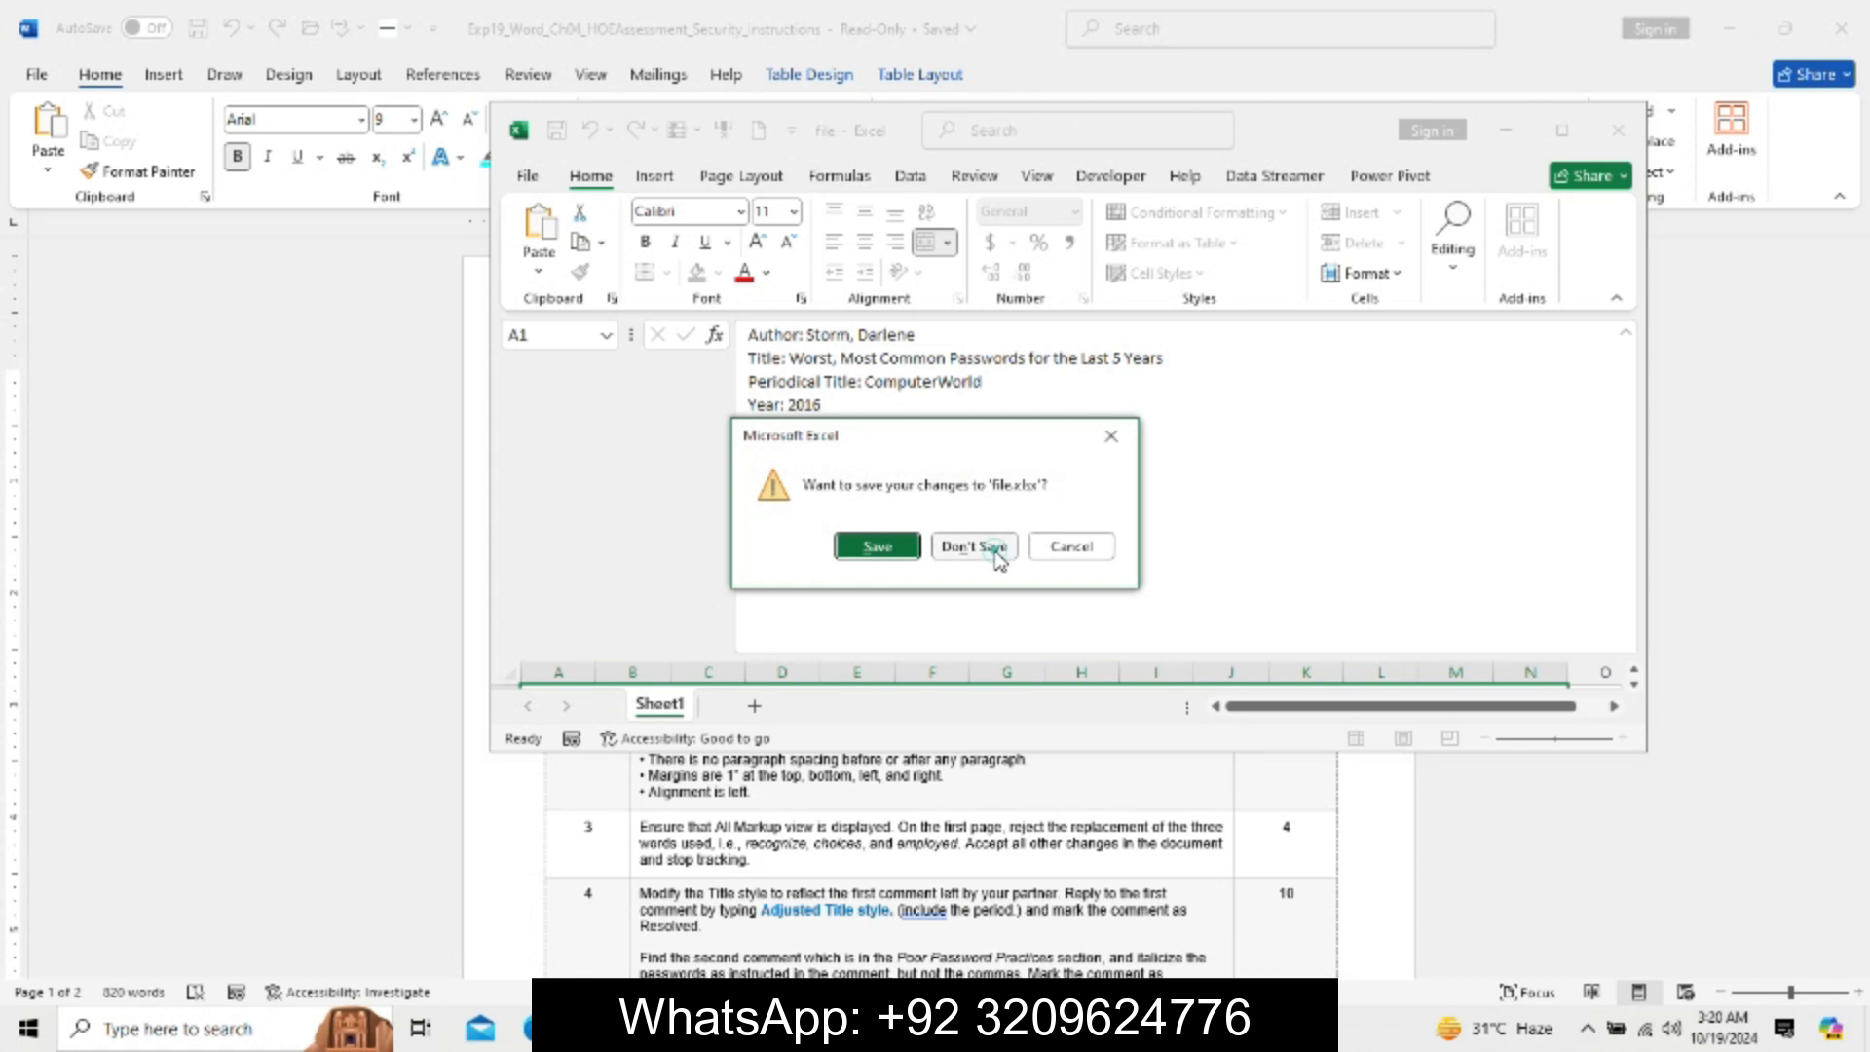
{"action": "left_click", "coordinate": [993, 547]}
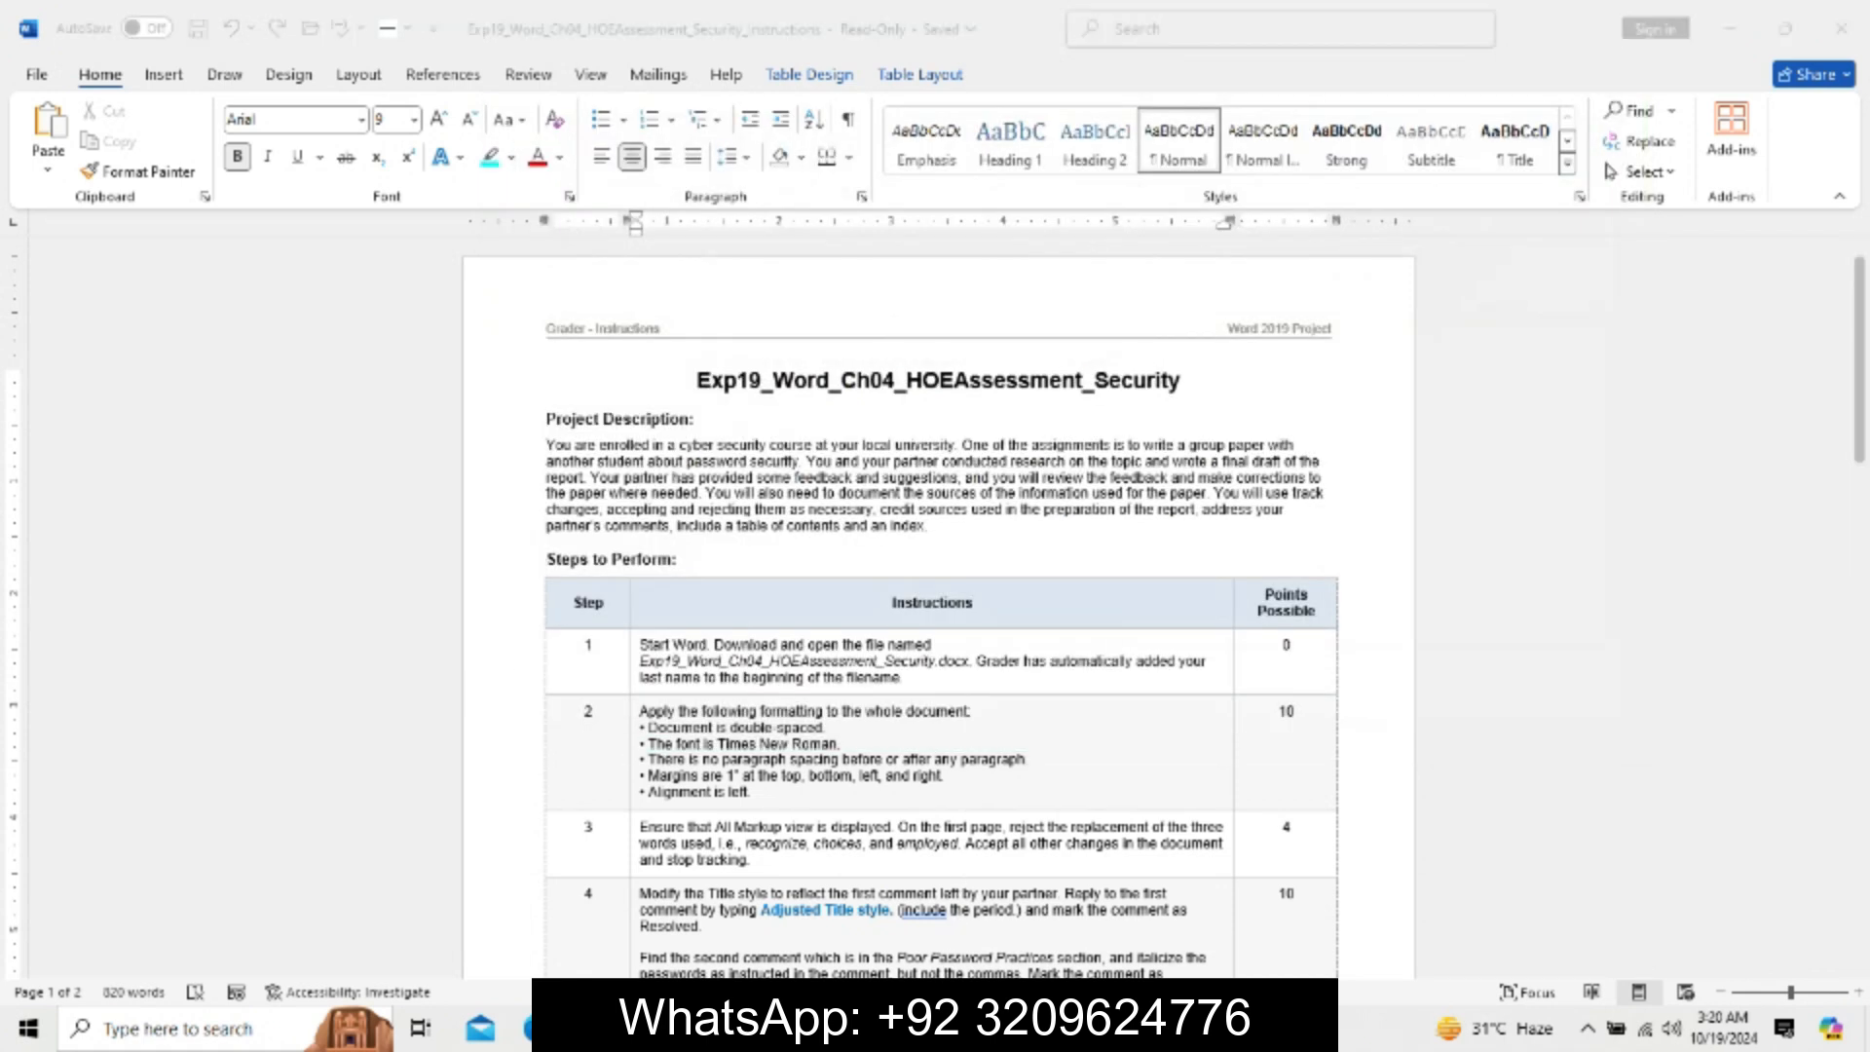
Switch back to the Security report document and view its first page with the Password Recommendations title.
{"action": "left_click", "coordinate": [1013, 924]}
{"action": "left_click_drag", "start_coordinate": [1858, 468], "coordinate": [1856, 244]}
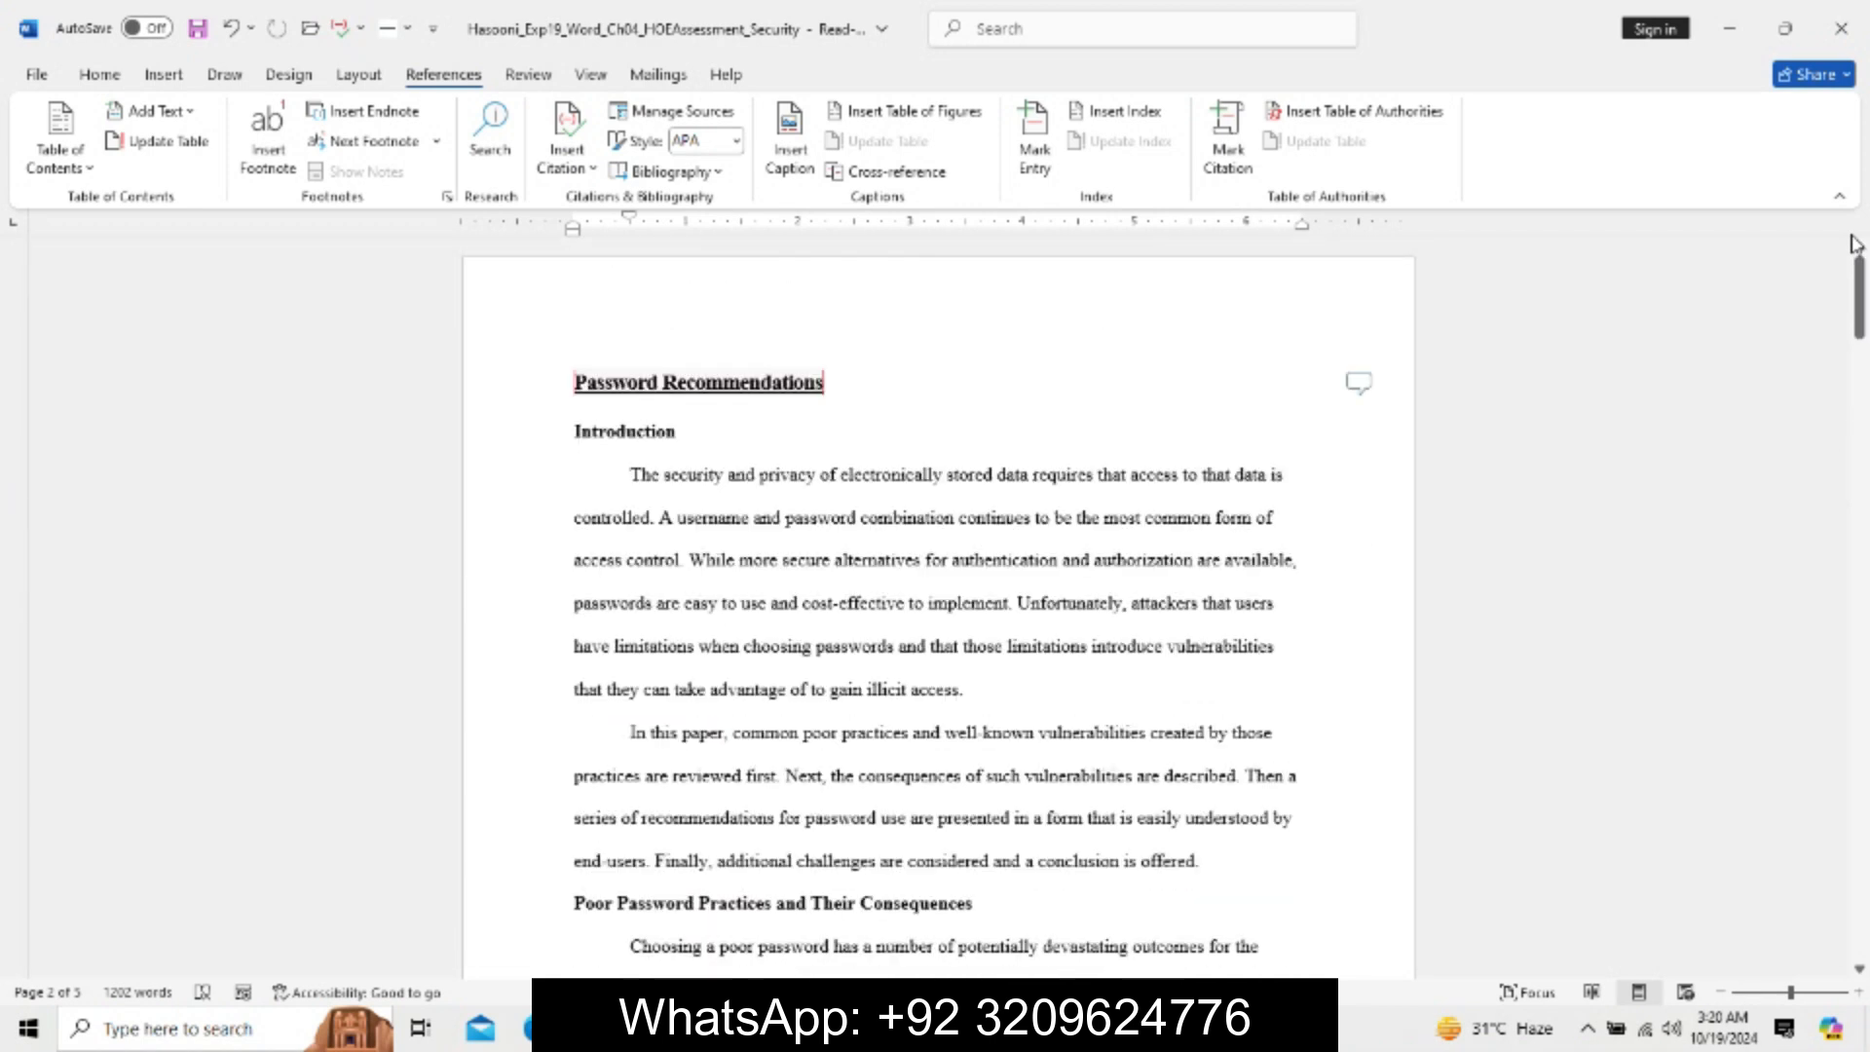
{"action": "left_click", "coordinate": [100, 74]}
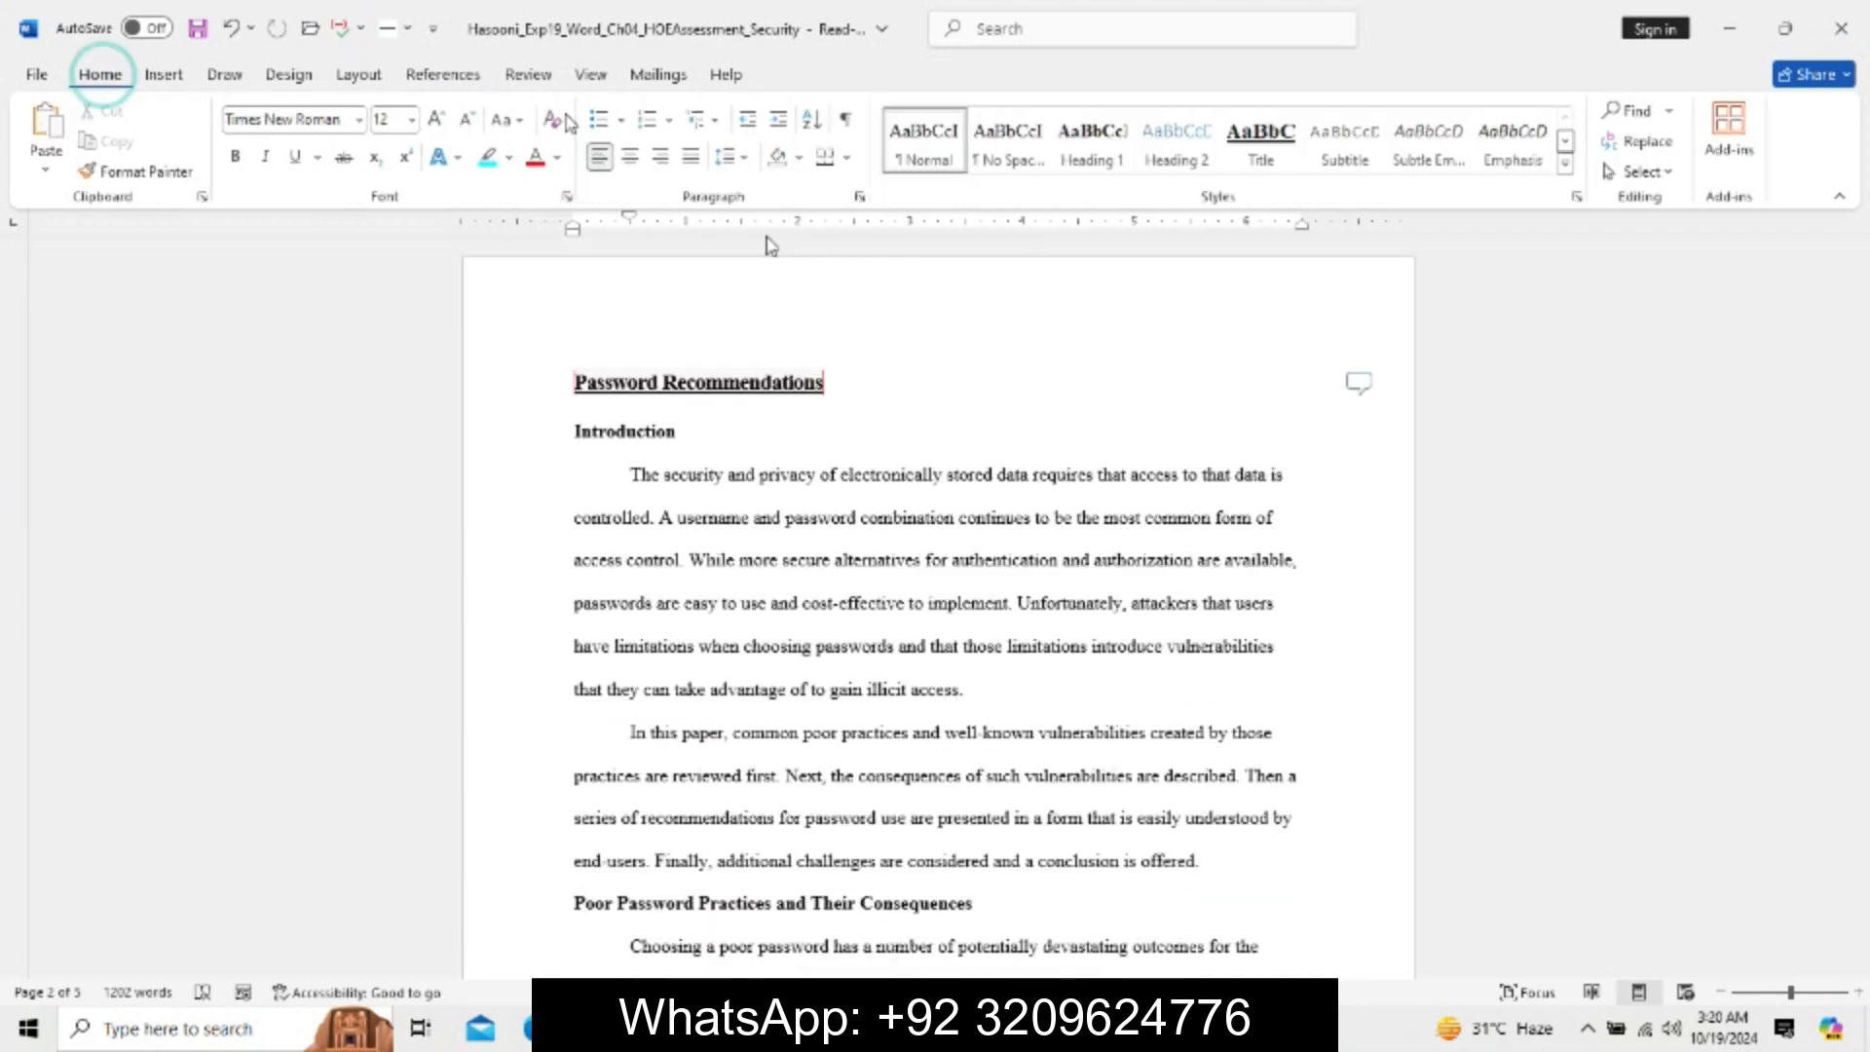
{"action": "left_click_drag", "start_coordinate": [1859, 293], "coordinate": [1814, 301]}
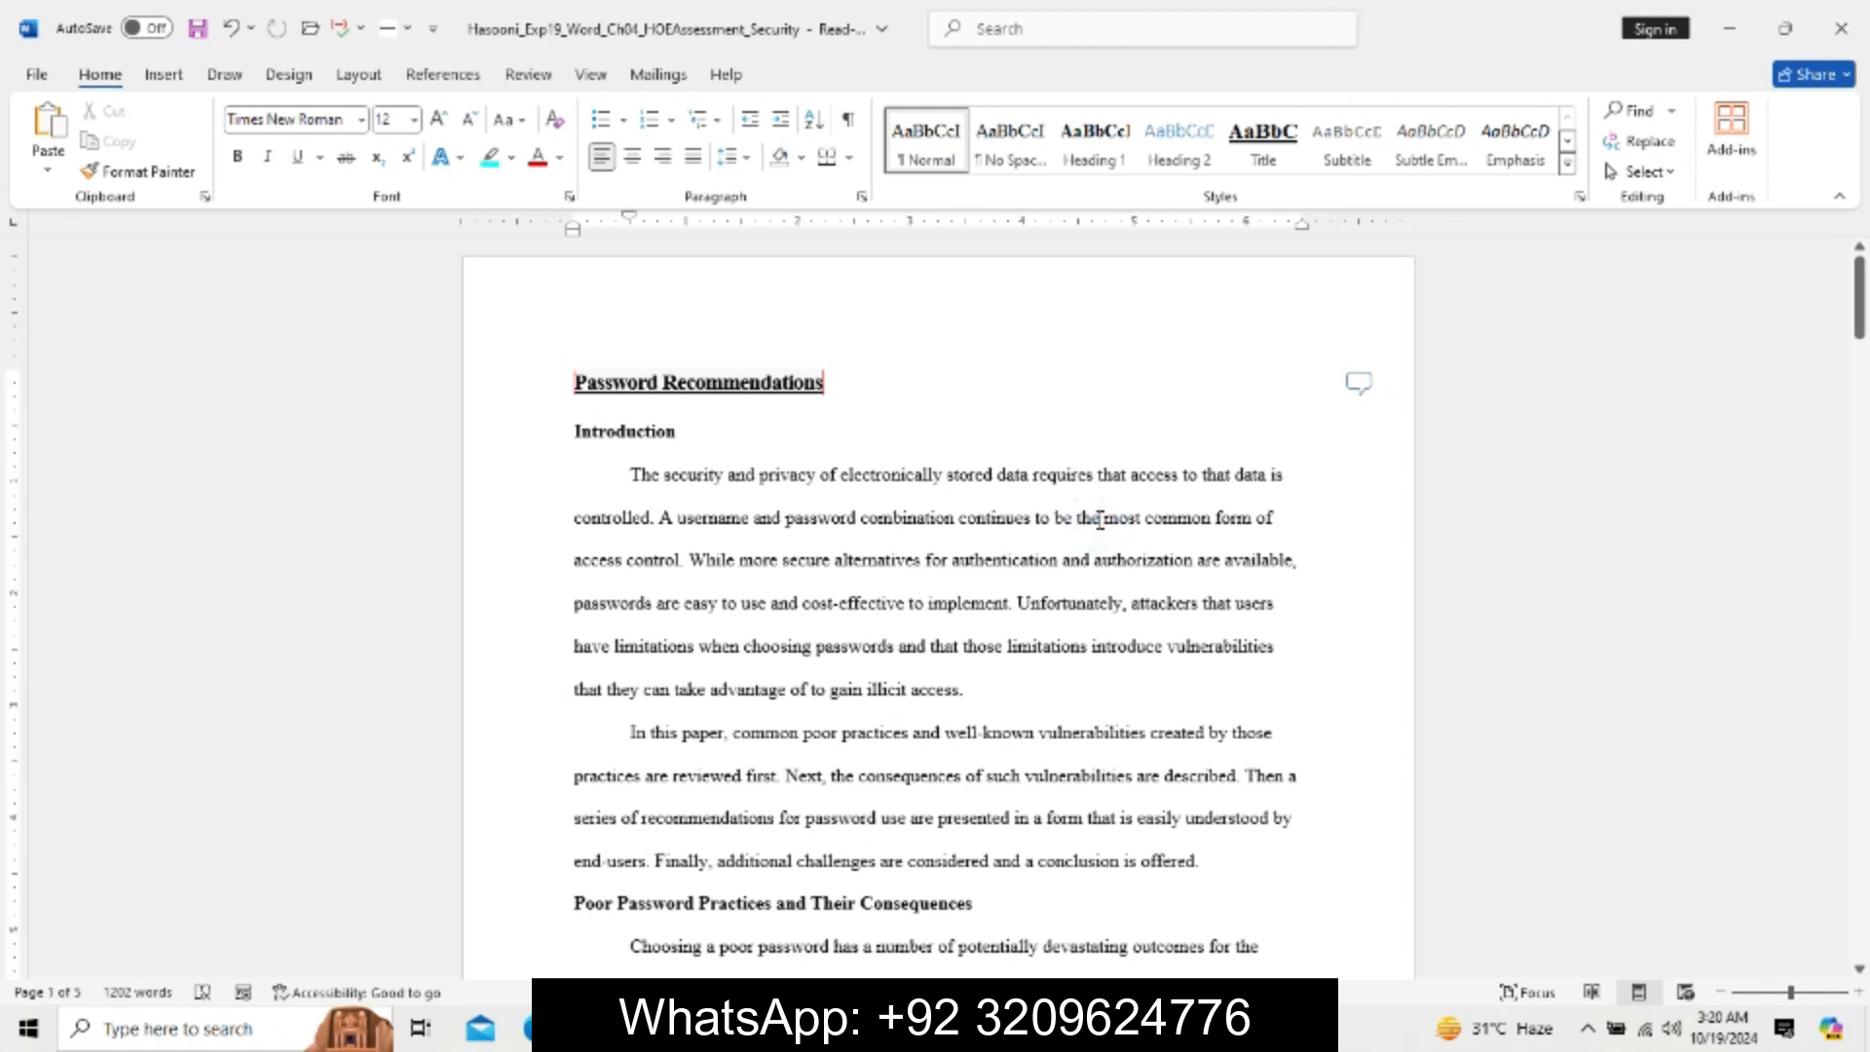